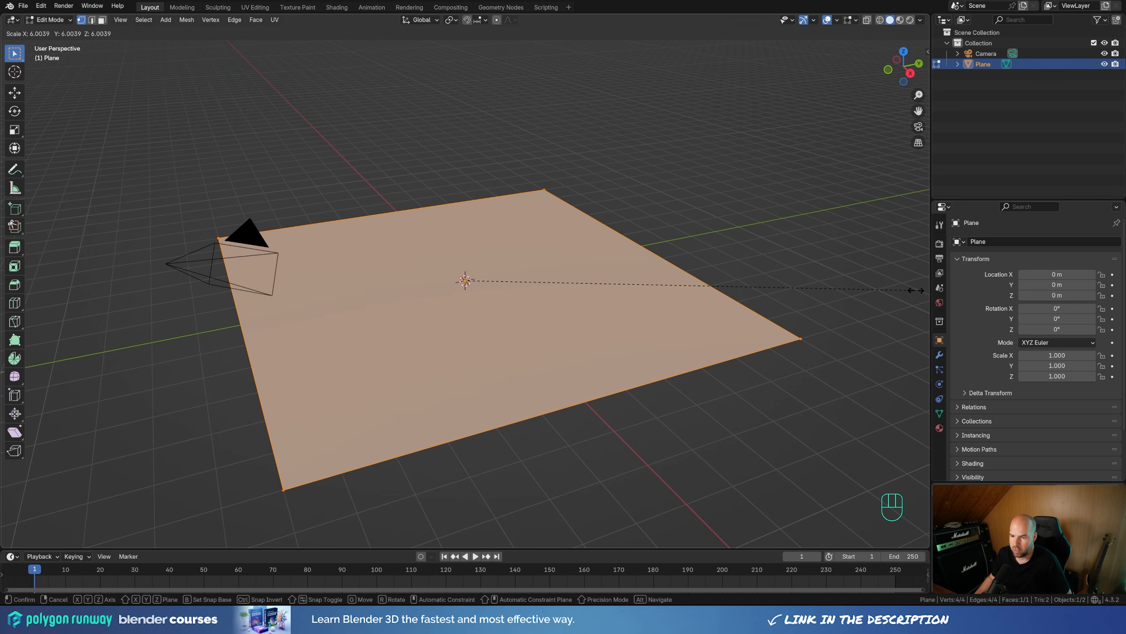
# Scale the base plane up about 6 times and extrude it downward about 1.5 m into a slab.
pyautogui.click(922, 291)
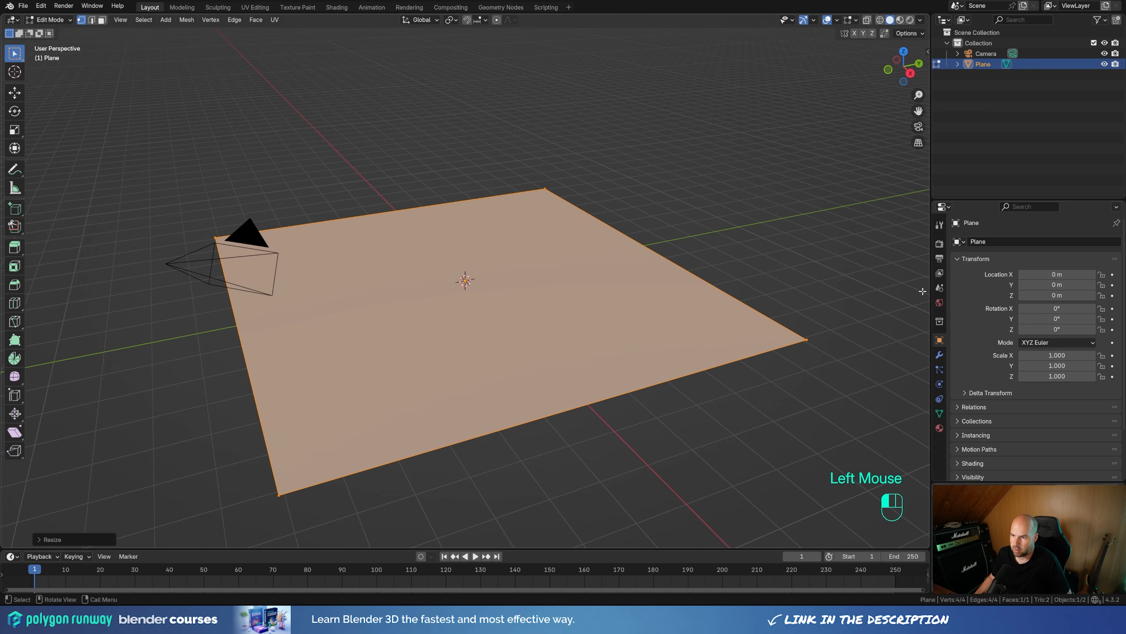
pyautogui.scroll(-2, 661, 351)
pyautogui.keyDown('shift'); pyautogui.moveTo(660, 350); pyautogui.dragTo(643, 278, button='middle'); pyautogui.keyUp('shift')
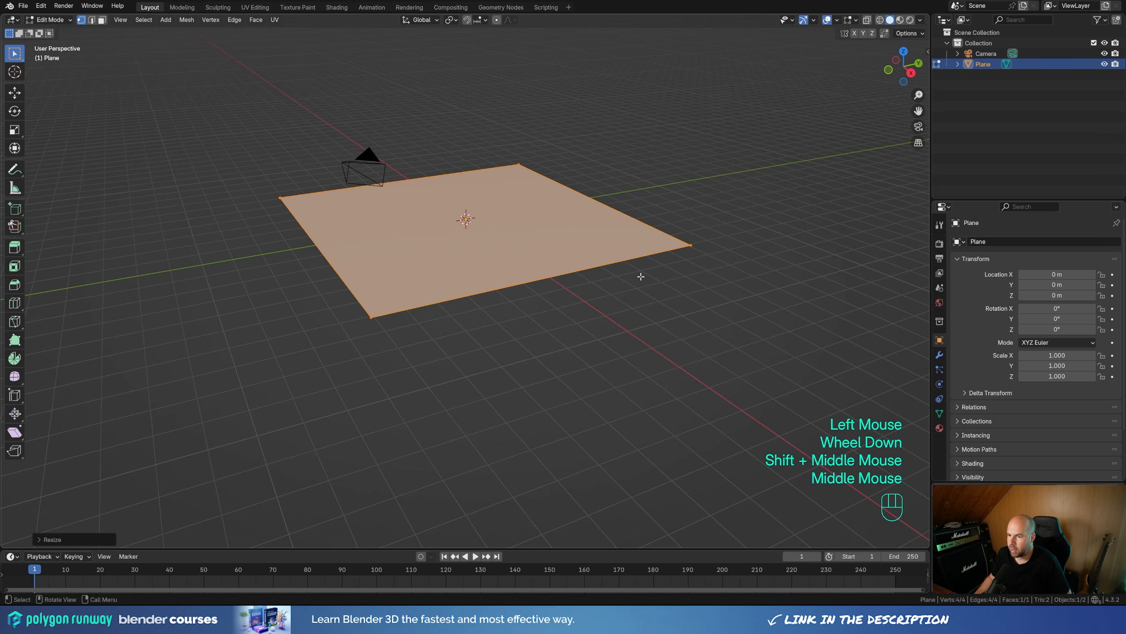
pyautogui.press('e')
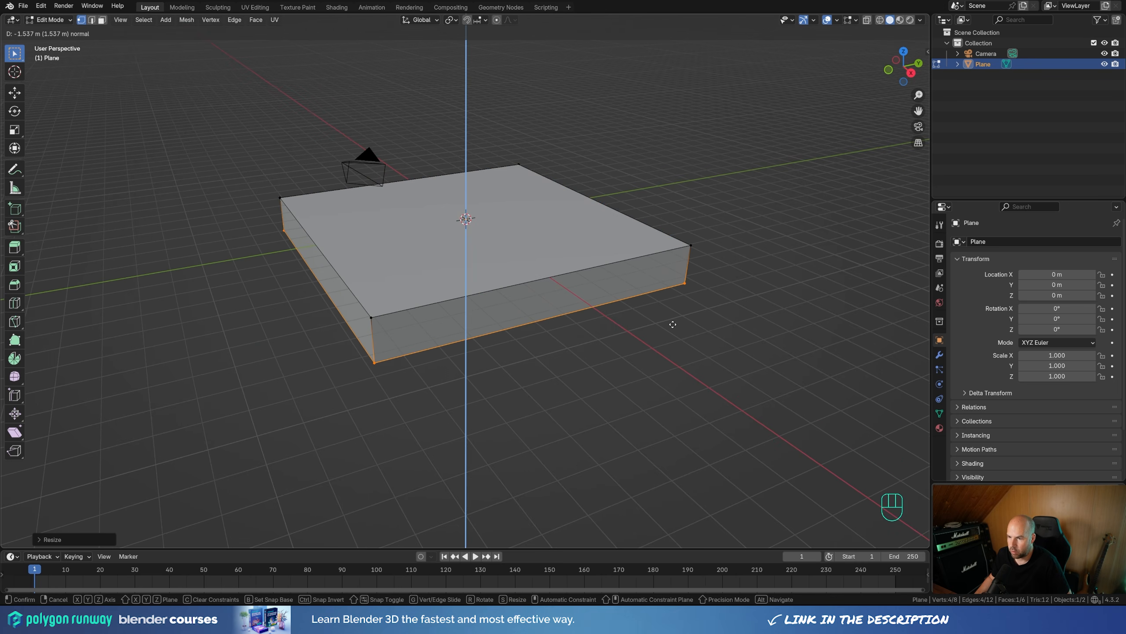
pyautogui.click(673, 324)
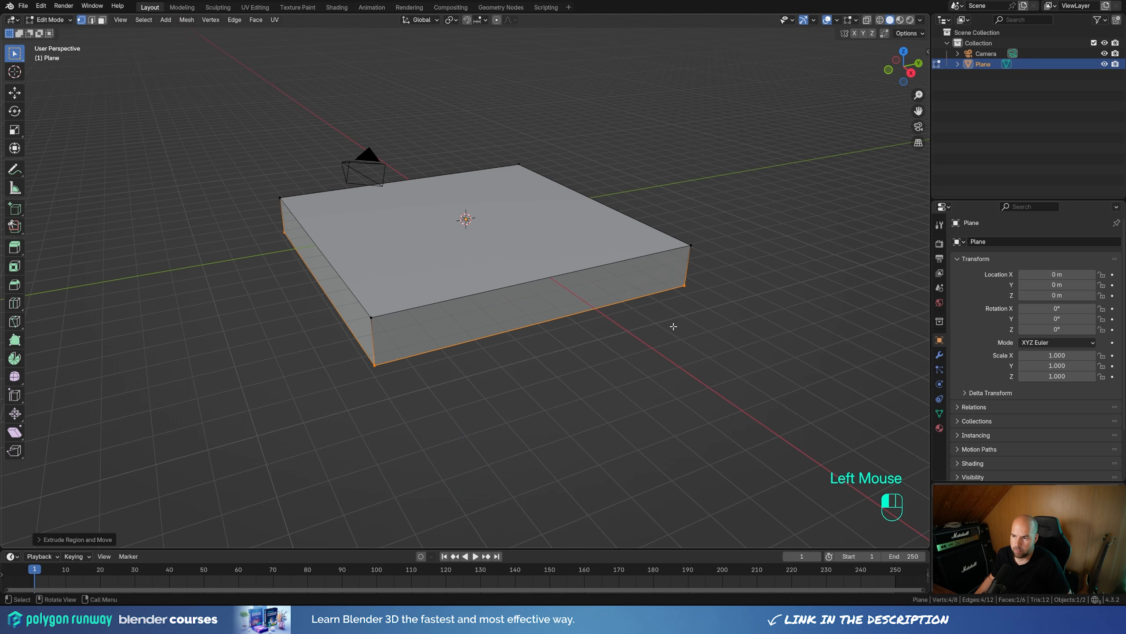
# Recalculate the normals of the slab's entire mesh and return to Object Mode.
pyautogui.press('a')
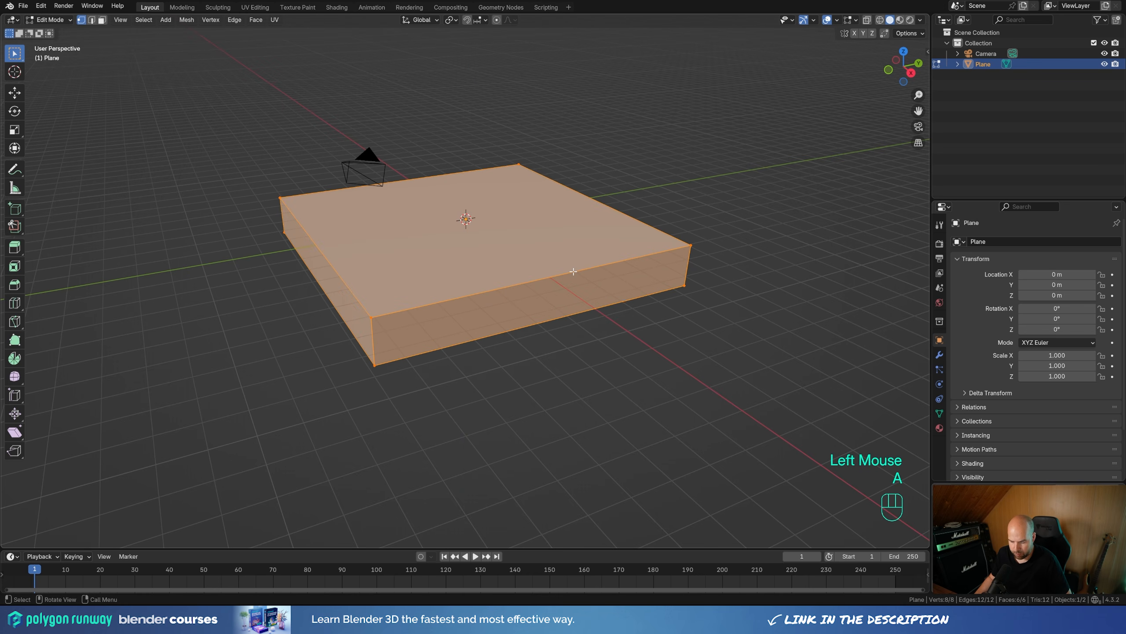
pyautogui.hotkey('shift', 'n')
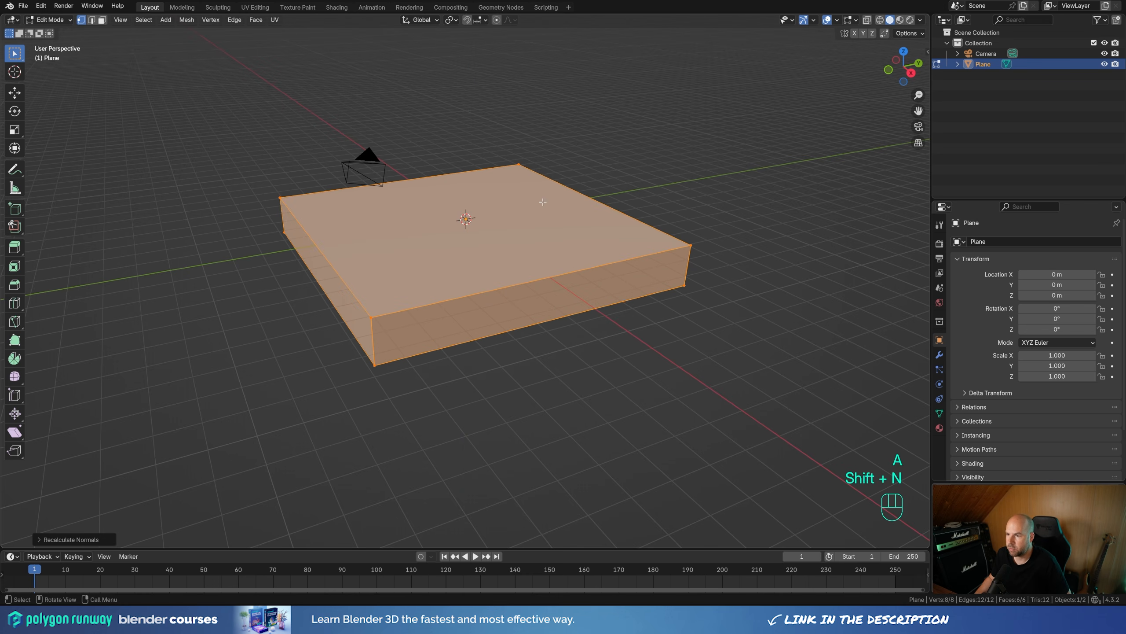
pyautogui.press('Tab')
# Add a new plane at the slab's centre and scale its mesh up about 2.66 times in Edit Mode.
pyautogui.hotkey('shift', 'a')
pyautogui.moveTo(537, 203)
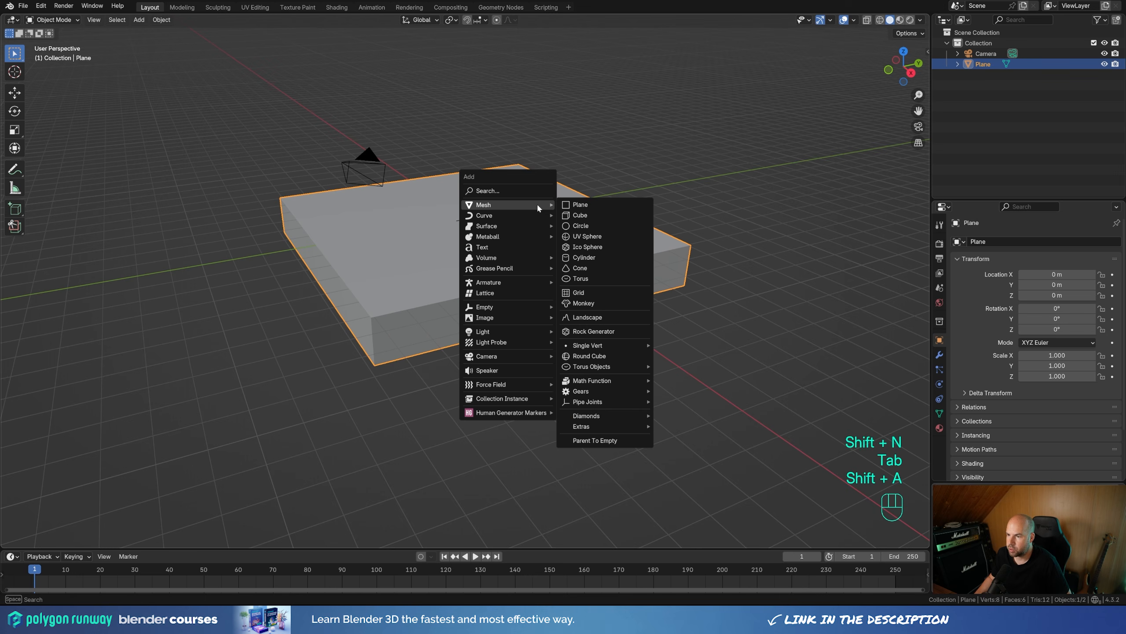
pyautogui.click(585, 205)
pyautogui.moveTo(572, 216); pyautogui.dragTo(557, 244, button='middle')
pyautogui.press('Tab')
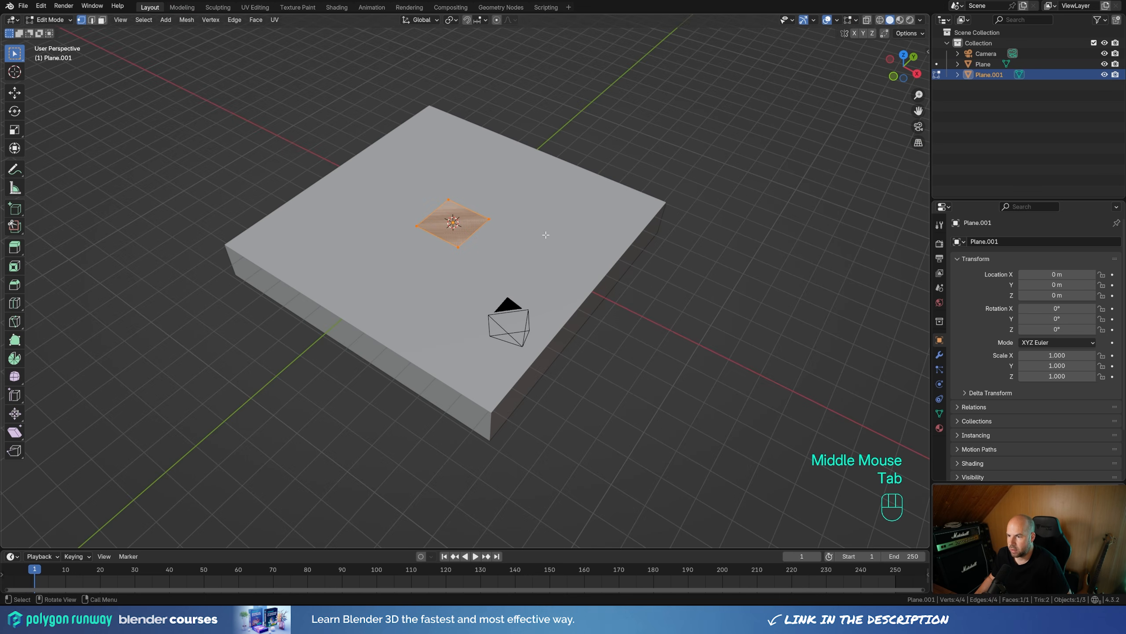
pyautogui.press('s')
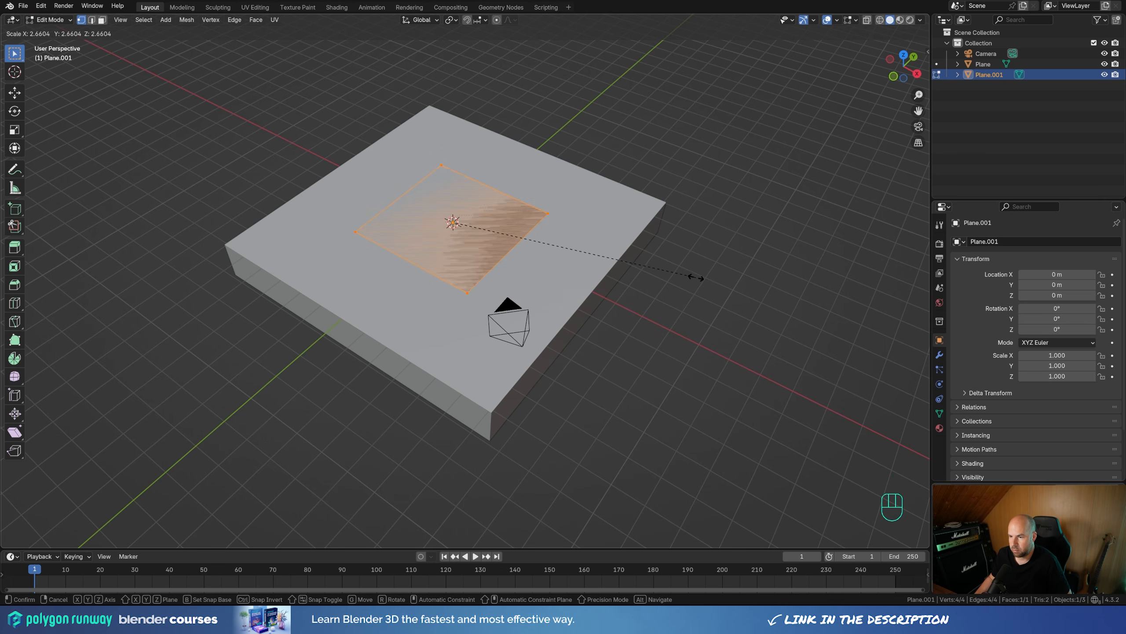
pyautogui.click(698, 278)
pyautogui.press('Tab')
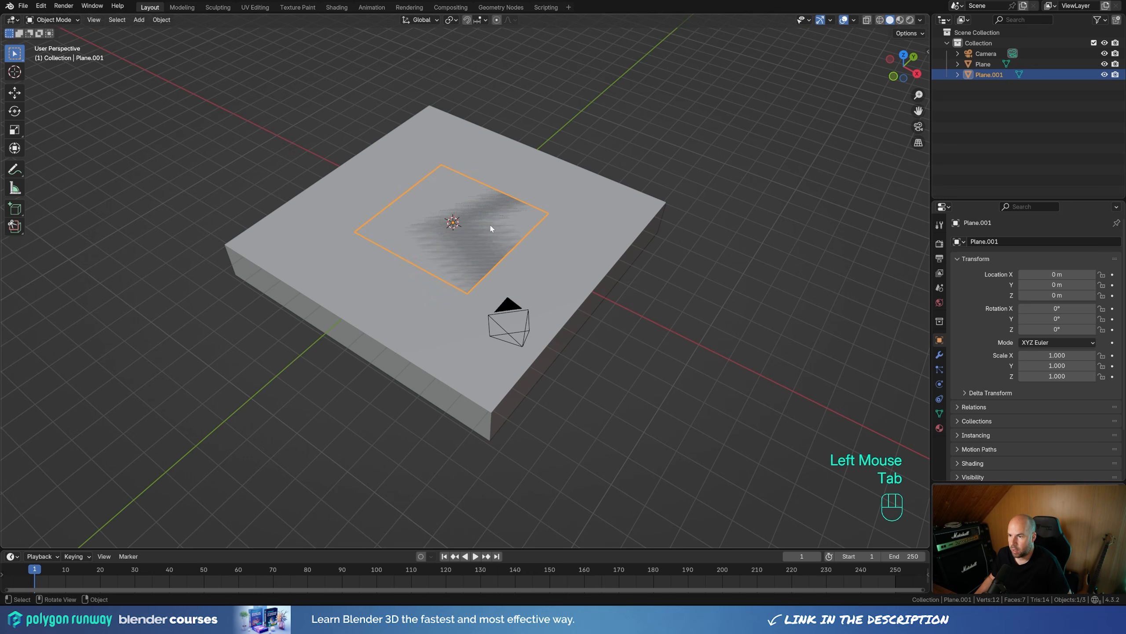
# Move the new plane horizontally across the slab to about X -1.70 m, Y -1.72 m.
pyautogui.press('g')
pyautogui.hotkey('shift', 'z')
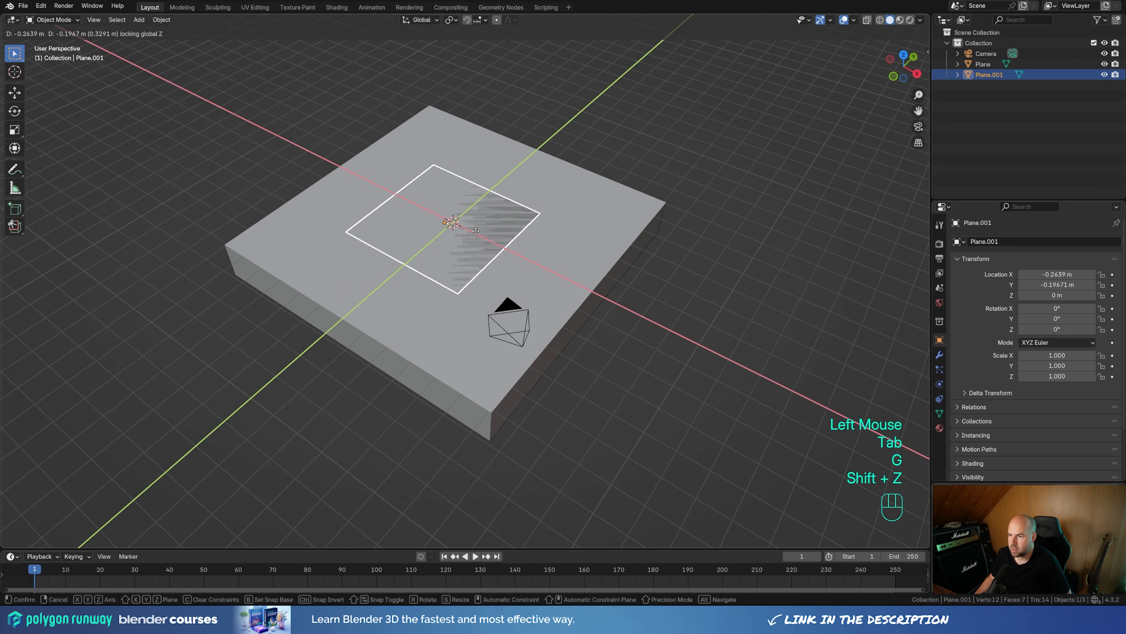
pyautogui.click(433, 238)
# Extrude the moved plane upward into a low building block.
pyautogui.press('Tab')
pyautogui.moveTo(483, 300); pyautogui.dragTo(481, 288, button='middle')
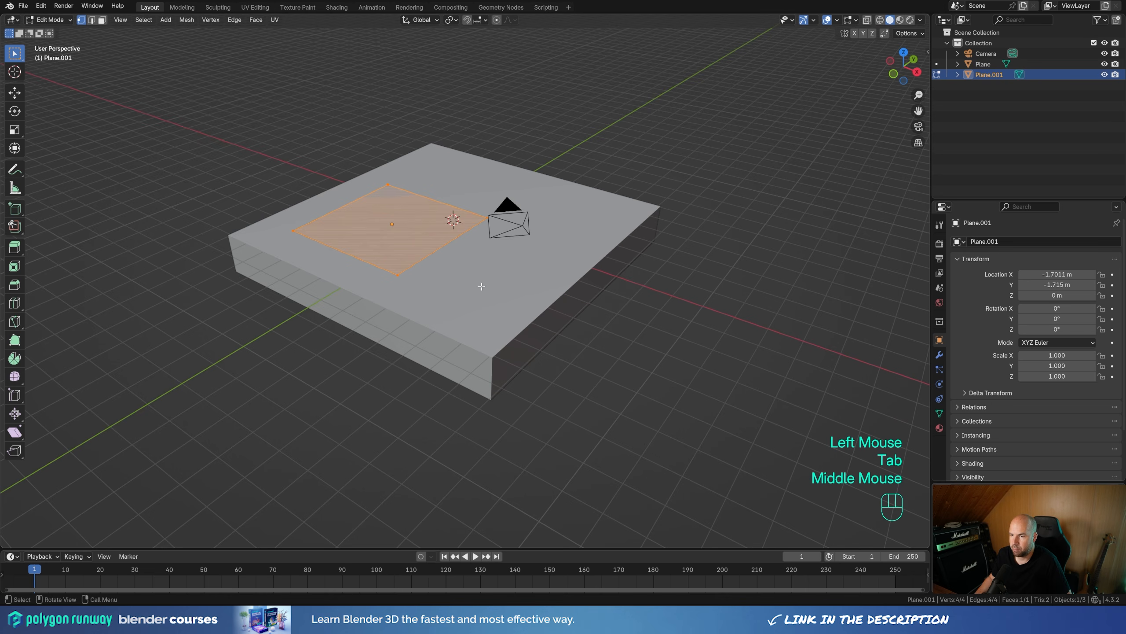
pyautogui.press('e')
pyautogui.click(540, 197)
pyautogui.press('Tab')
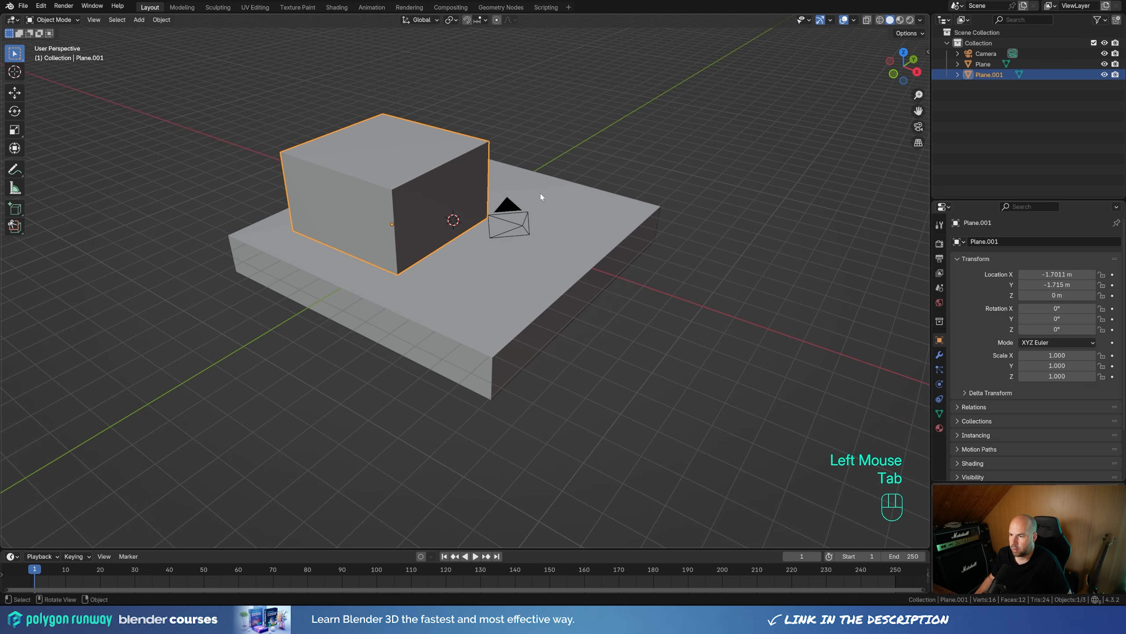
# Add another plane and, in top view, scale its mesh to a larger footprint than the low block's.
pyautogui.hotkey('shift', 'a')
pyautogui.moveTo(543, 193)
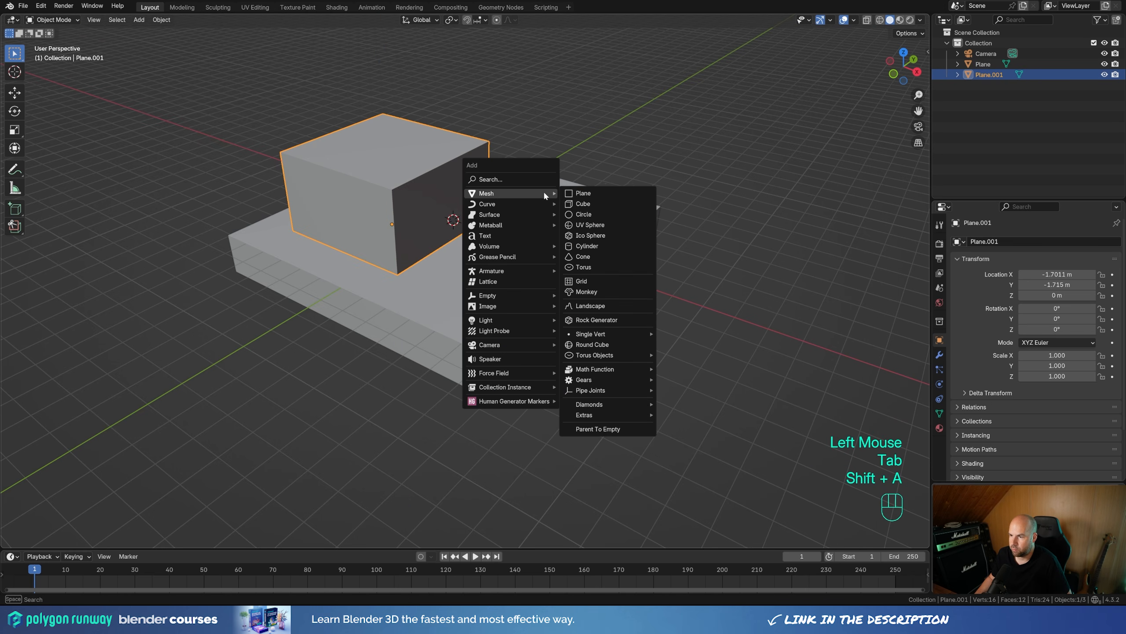
pyautogui.click(584, 193)
pyautogui.press('KP_7')
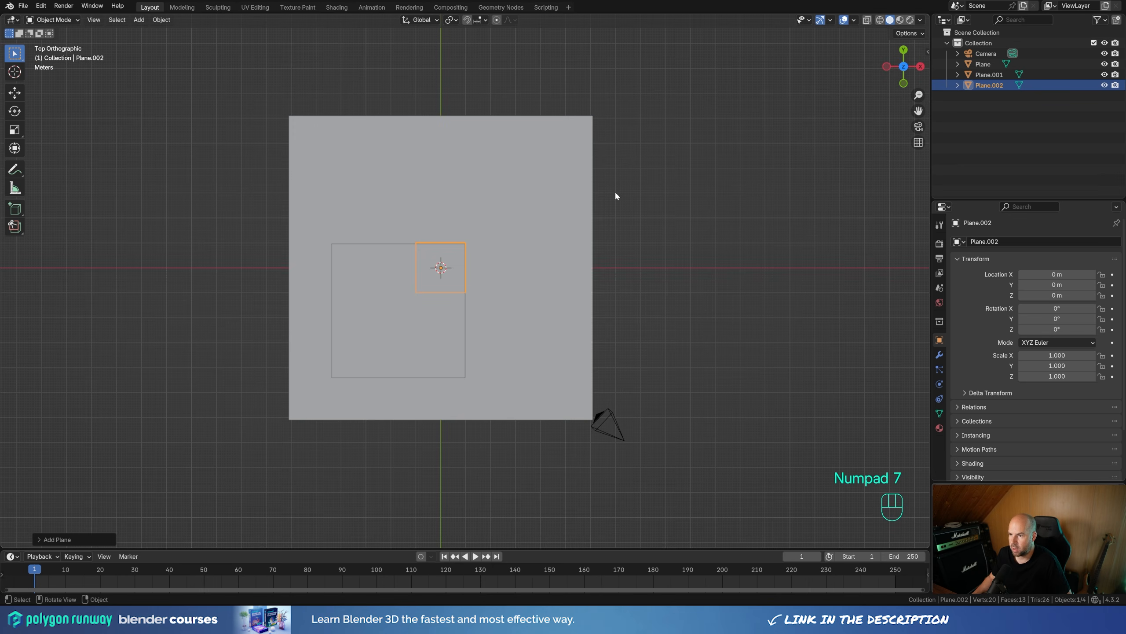
pyautogui.press('Tab')
pyautogui.press('s')
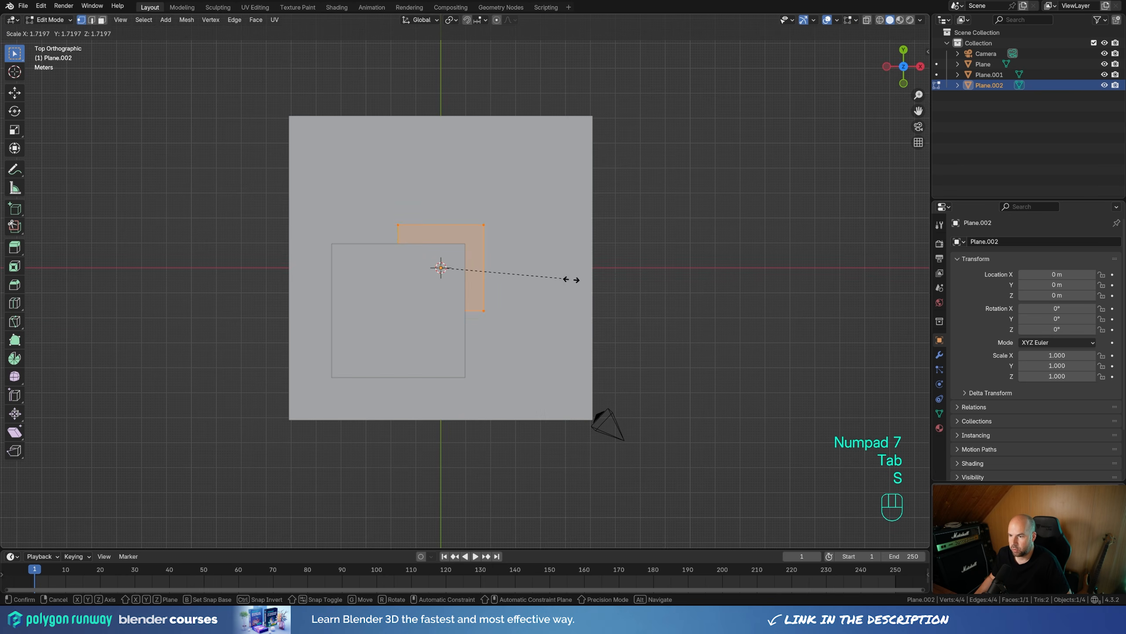
pyautogui.click(705, 306)
pyautogui.press('Tab')
# Move the larger plane to about X 0.58 m, Y 1.27 m and shrink its mesh along Y.
pyautogui.press('g')
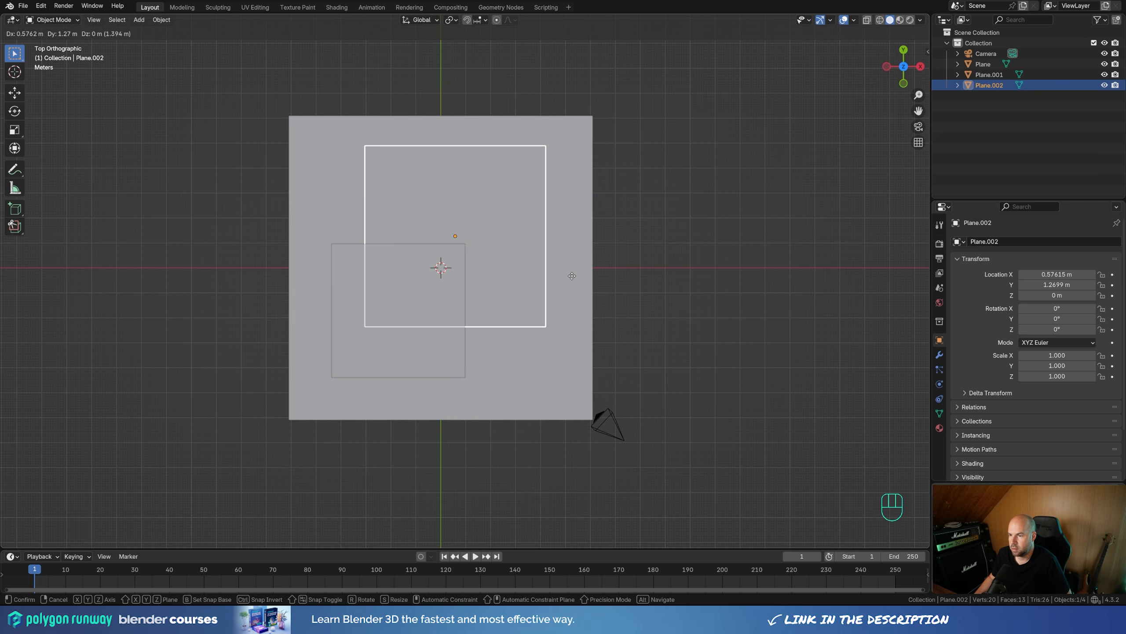
pyautogui.click(585, 274)
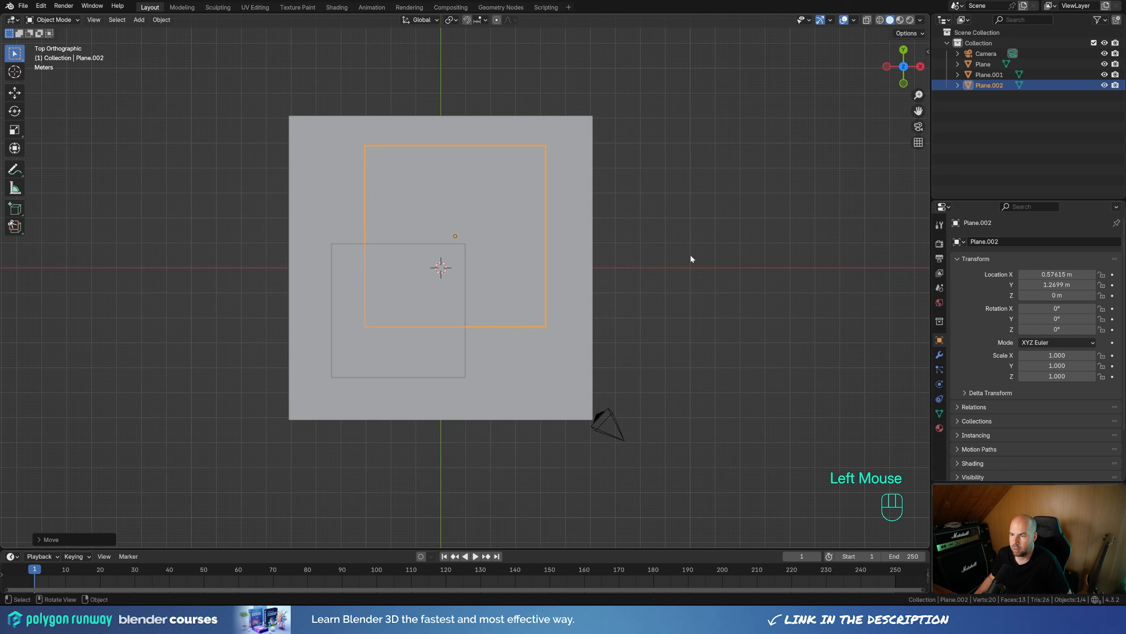
pyautogui.press('Tab')
pyautogui.press('s')
pyautogui.press('y')
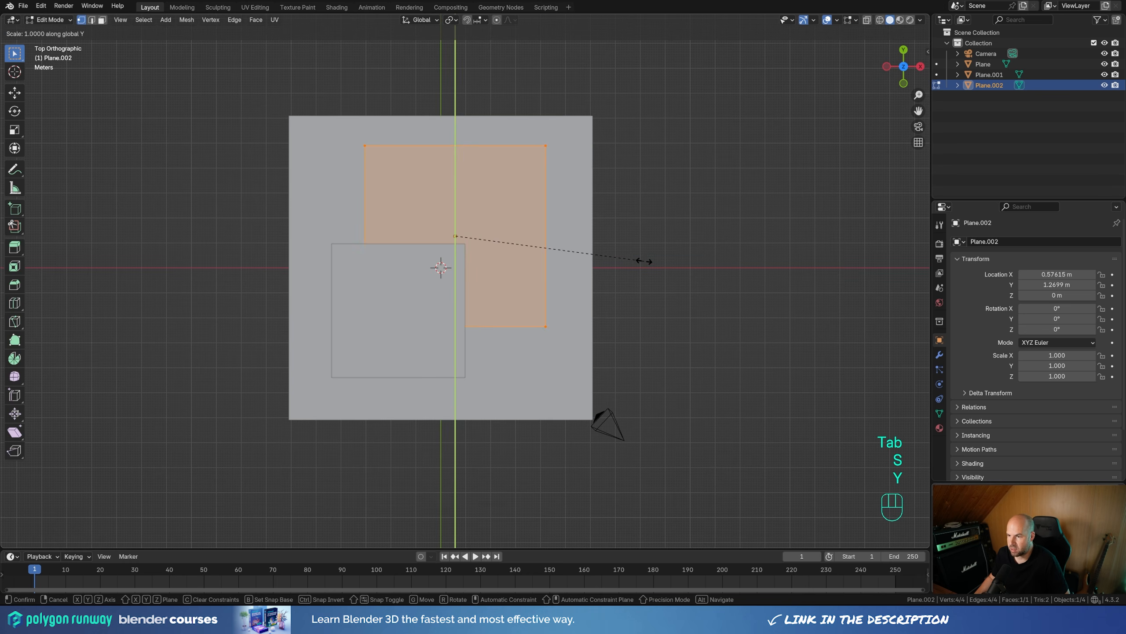
pyautogui.click(607, 250)
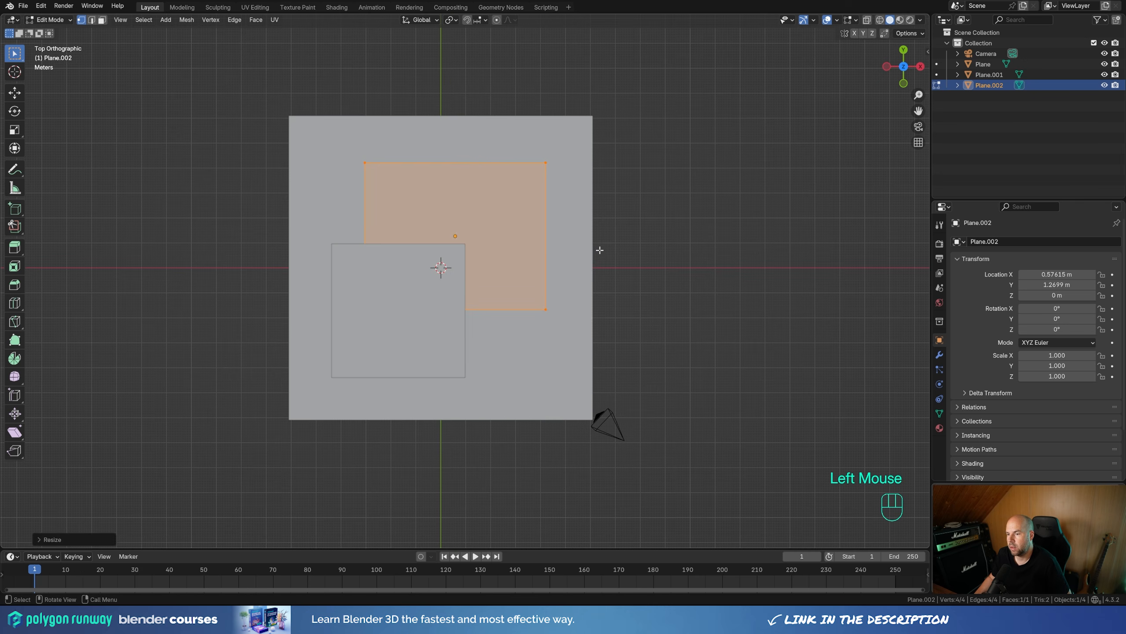
# Reposition the larger plane behind the low block at about X 0.81 m, Y 1.73 m.
pyautogui.press('Tab')
pyautogui.press('g')
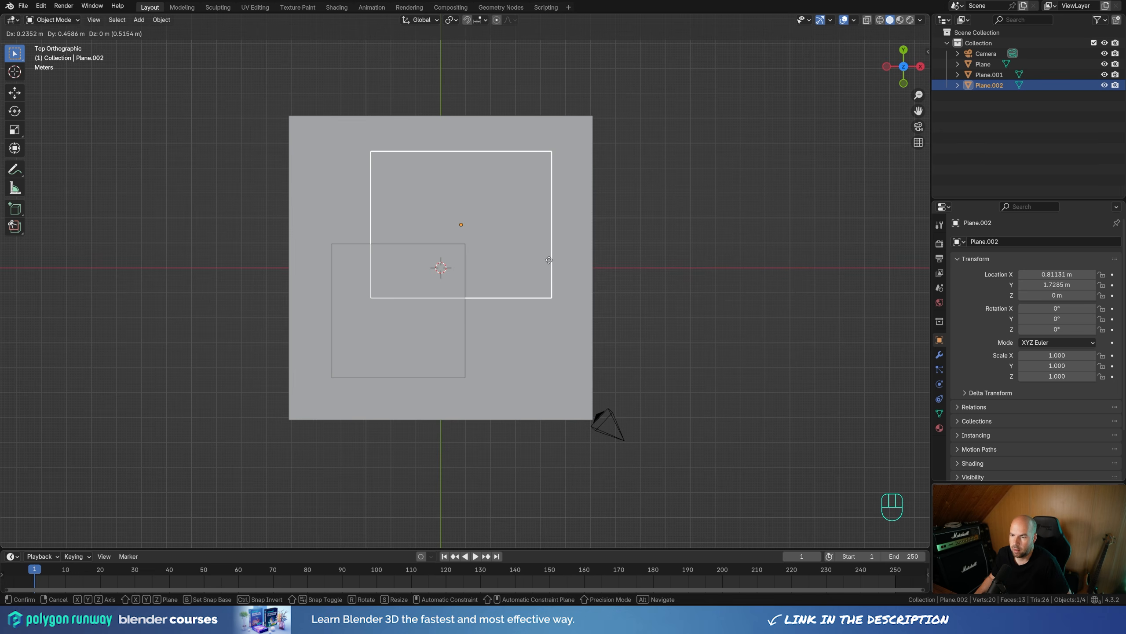
pyautogui.click(549, 261)
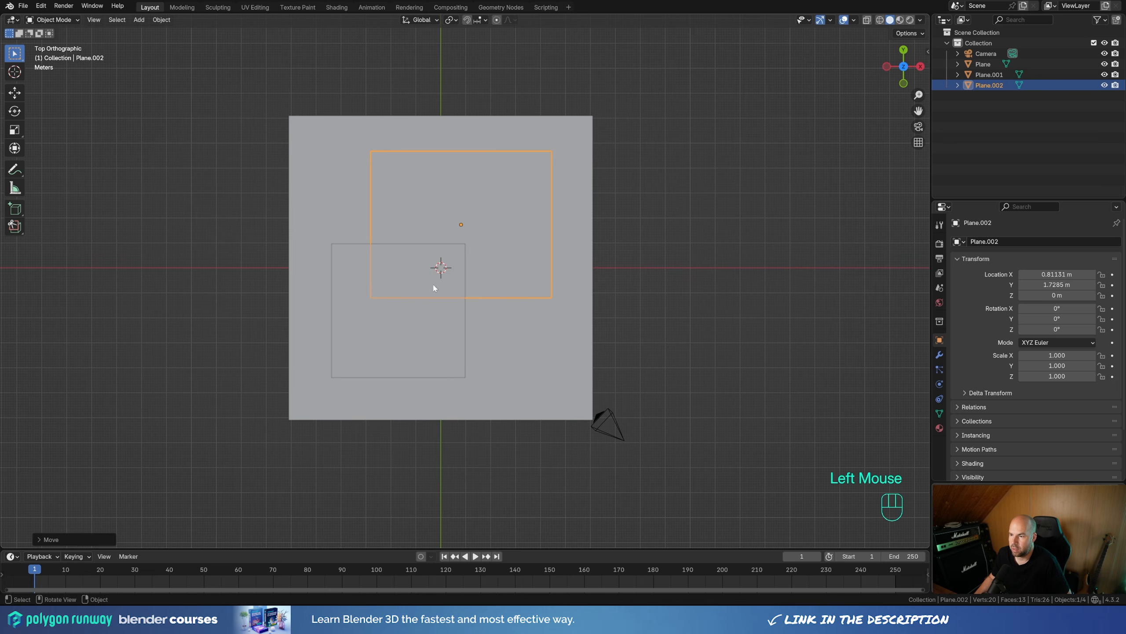
# Extrude the larger plane upward about 5.9 m into a tall building block.
pyautogui.moveTo(576, 339); pyautogui.dragTo(594, 319, button='middle')
pyautogui.press('Tab')
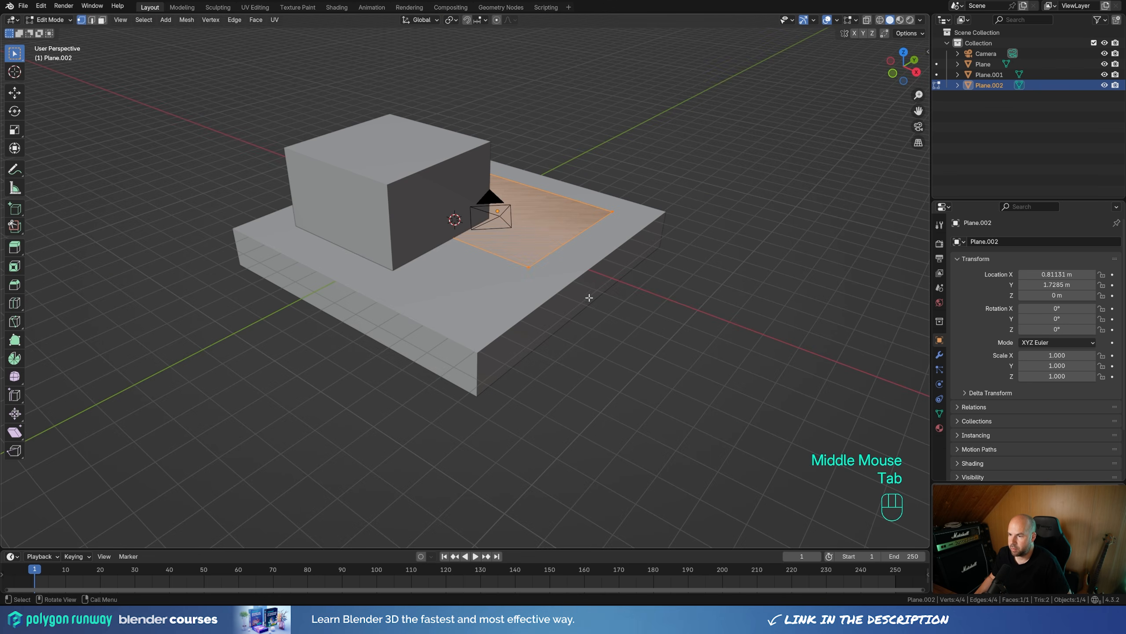
pyautogui.press('e')
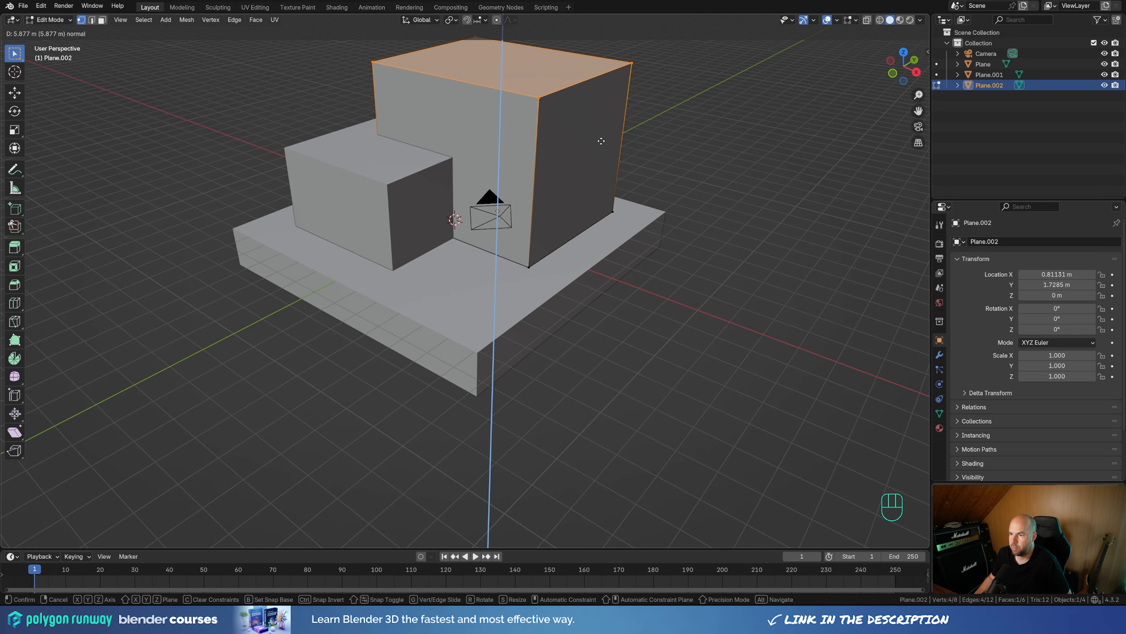
pyautogui.click(601, 141)
# Raise the tall block's top face slightly along Z and return to Object Mode.
pyautogui.keyDown('shift'); pyautogui.moveTo(601, 141); pyautogui.dragTo(488, 213, button='middle'); pyautogui.keyUp('shift')
pyautogui.moveTo(487, 213); pyautogui.dragTo(468, 244, button='middle')
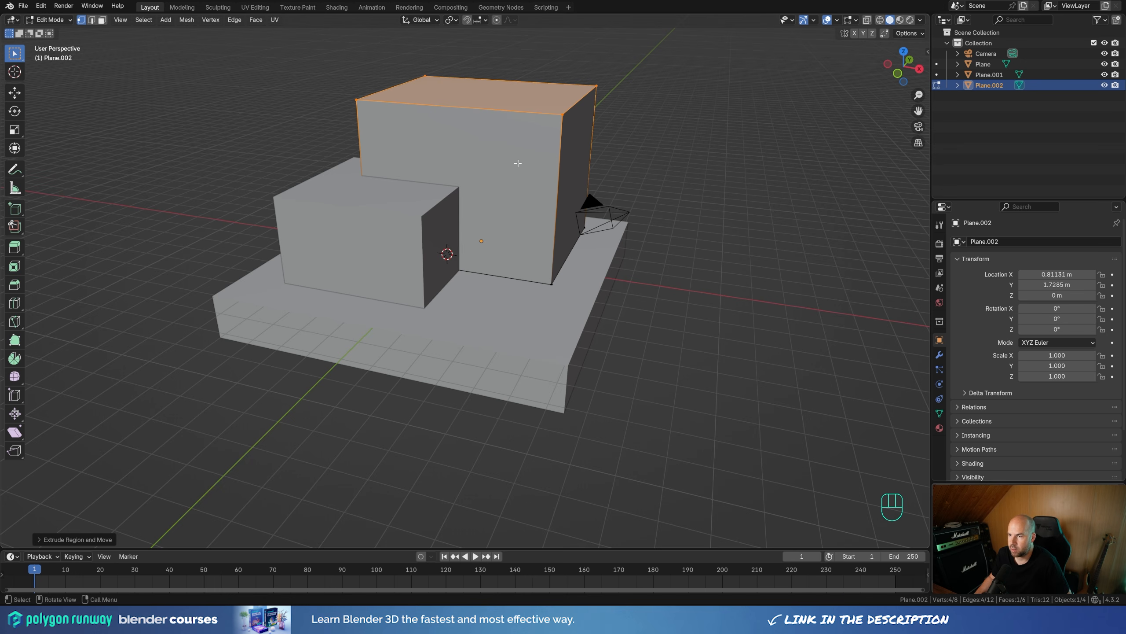
pyautogui.press('g')
pyautogui.press('z')
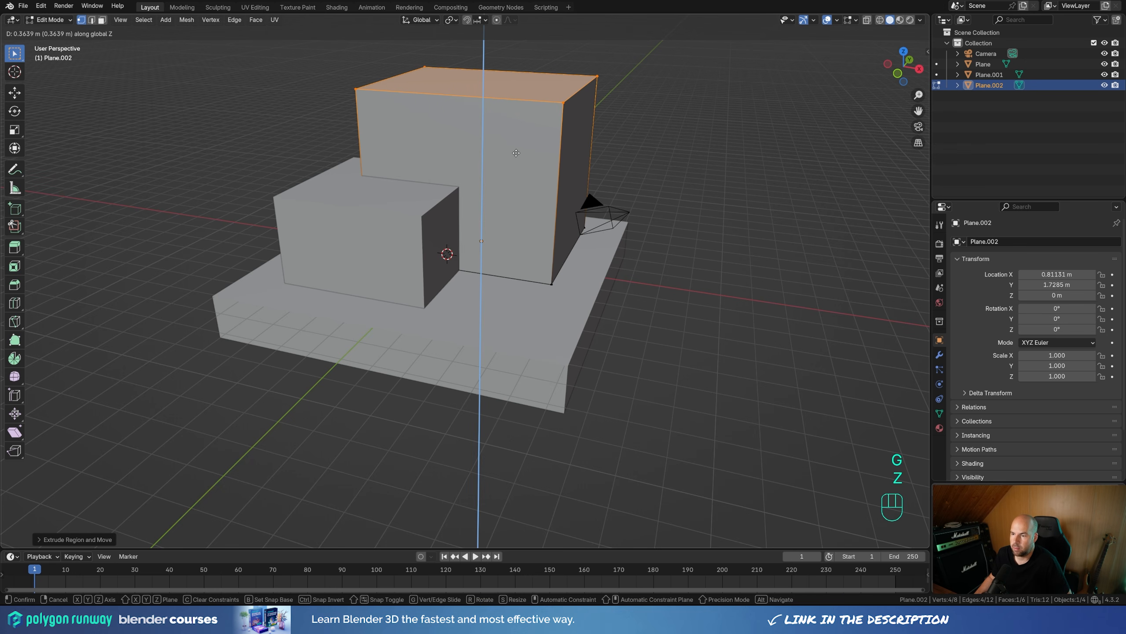
pyautogui.click(510, 180)
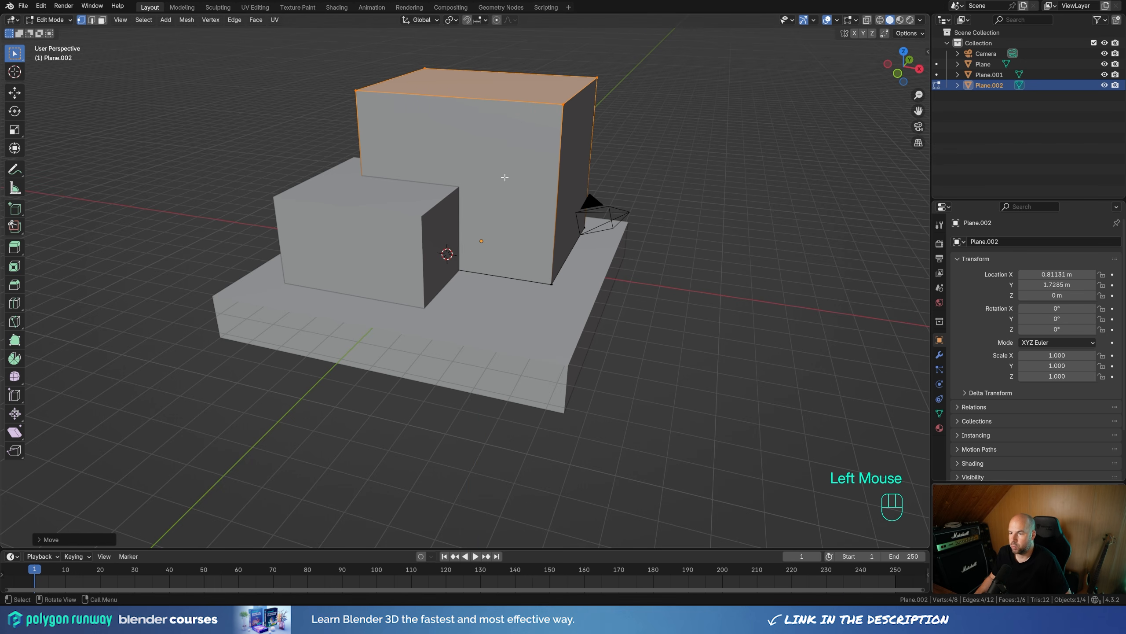
pyautogui.press('Tab')
# Duplicate the tall block's top face in place and separate the copy into its own object.
pyautogui.keyDown('shift'); pyautogui.moveTo(469, 222); pyautogui.dragTo(426, 254, button='middle'); pyautogui.keyUp('shift')
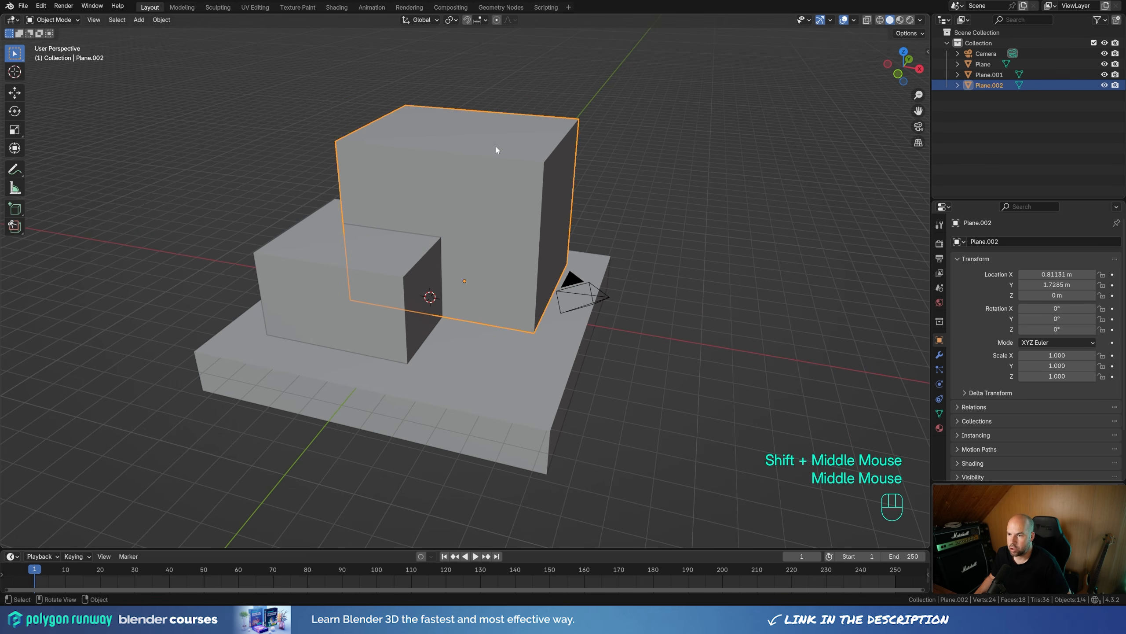
pyautogui.press('Tab')
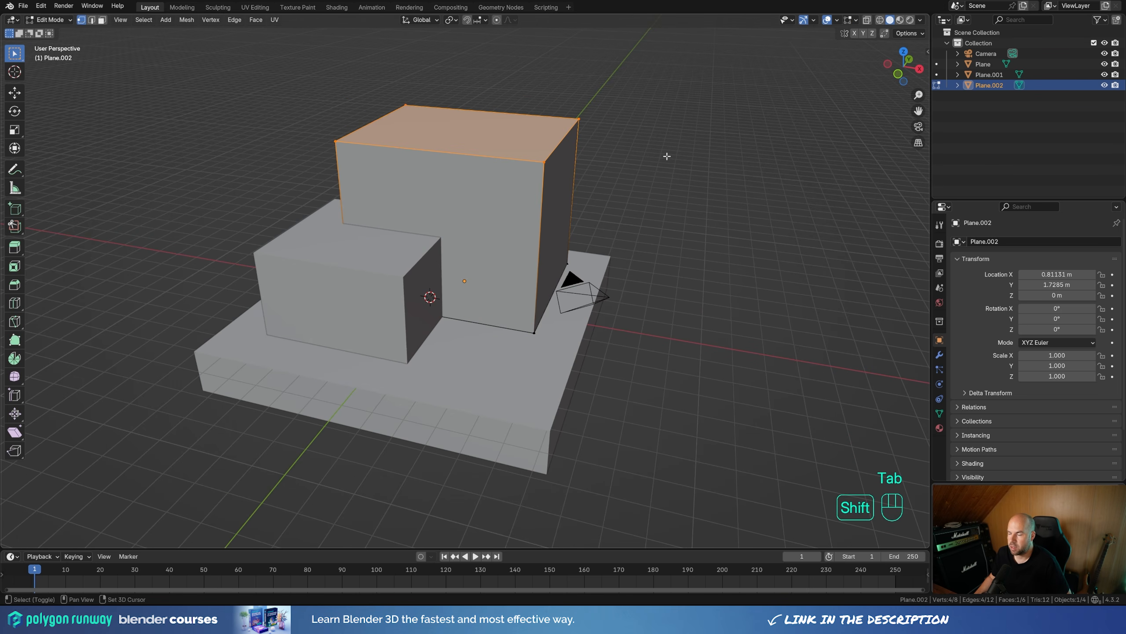
pyautogui.keyDown('shift'); pyautogui.moveTo(667, 156); pyautogui.dragTo(599, 221, button='middle'); pyautogui.keyUp('shift')
pyautogui.hotkey('shift', 'd')
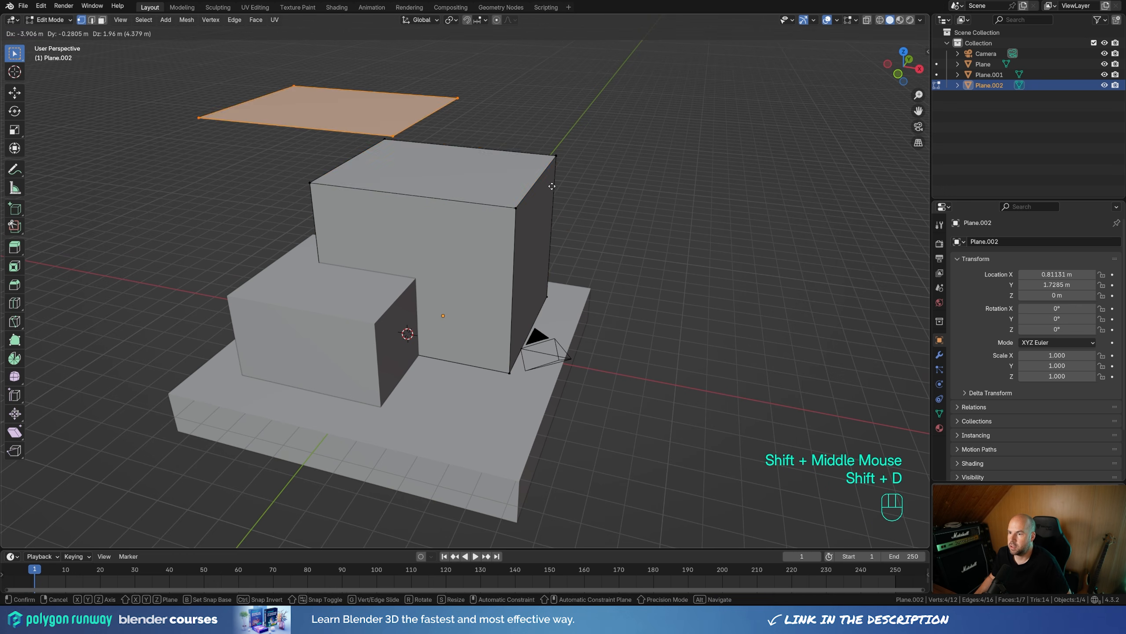
pyautogui.rightClick(571, 181)
pyautogui.press('p')
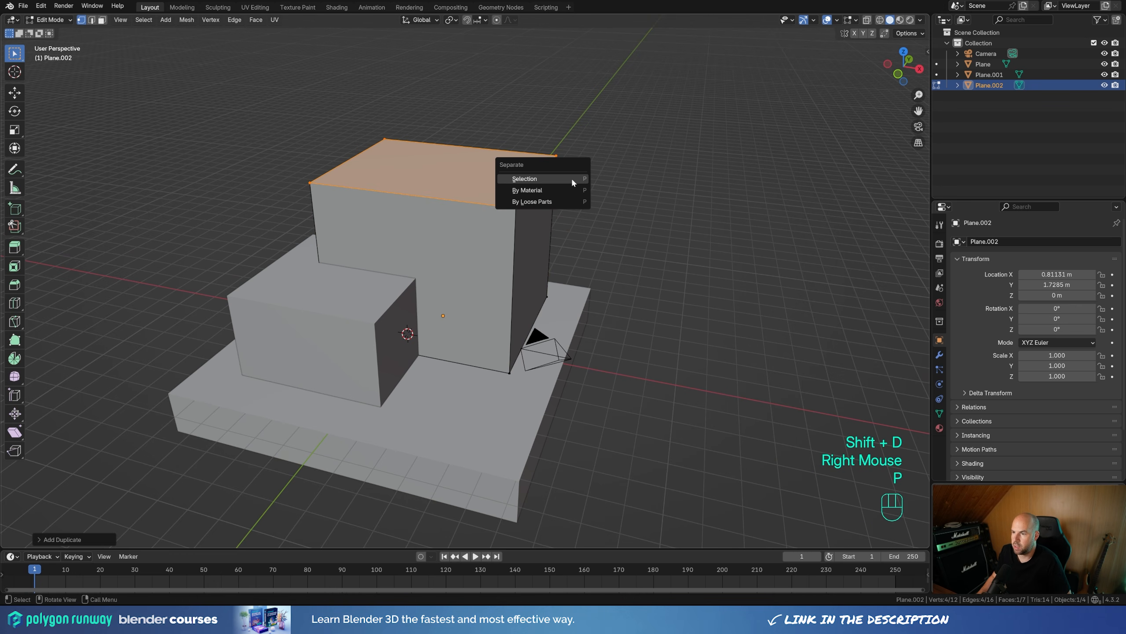
pyautogui.click(571, 177)
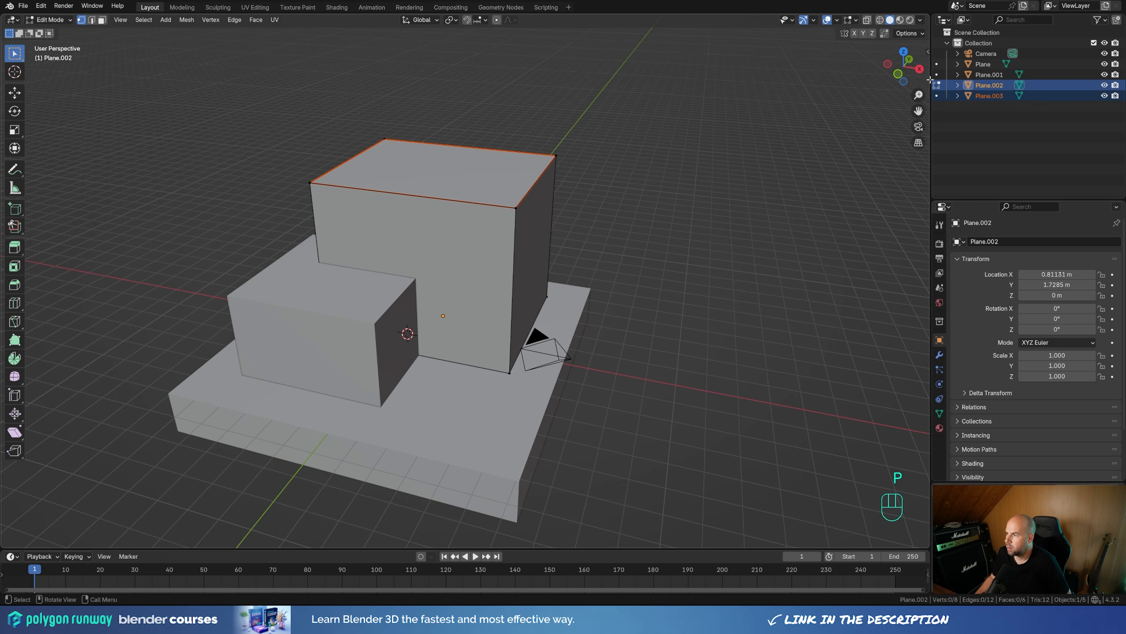
pyautogui.press('Tab')
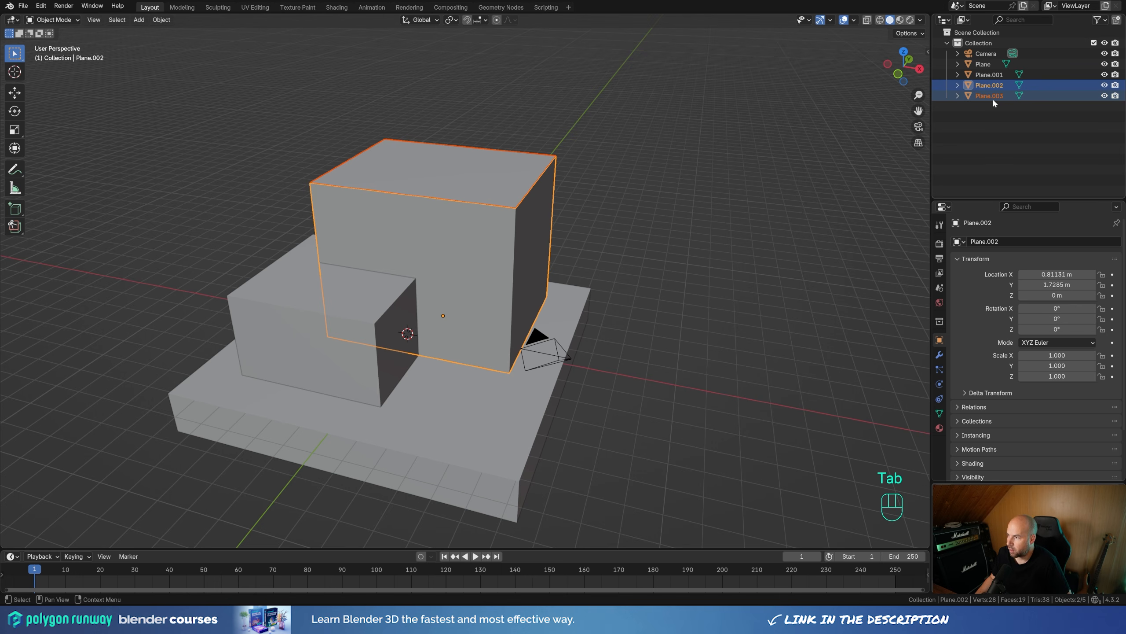
# Enter Edit Mode on the face separated from the tall block's top and select all its geometry.
pyautogui.click(992, 95)
pyautogui.press('Tab')
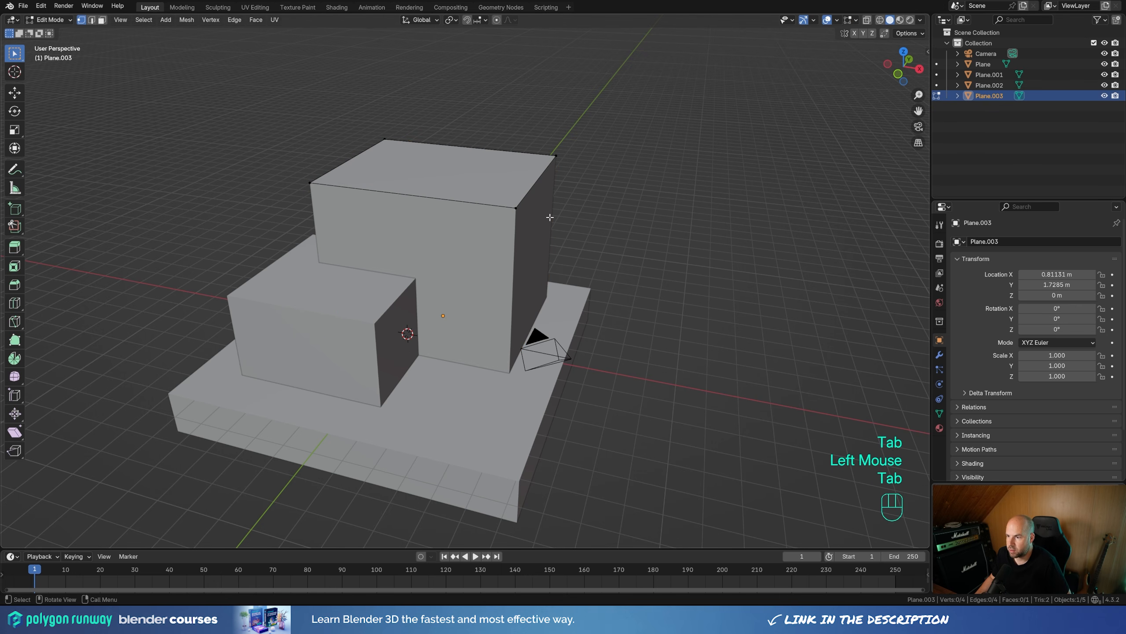
pyautogui.press('a')
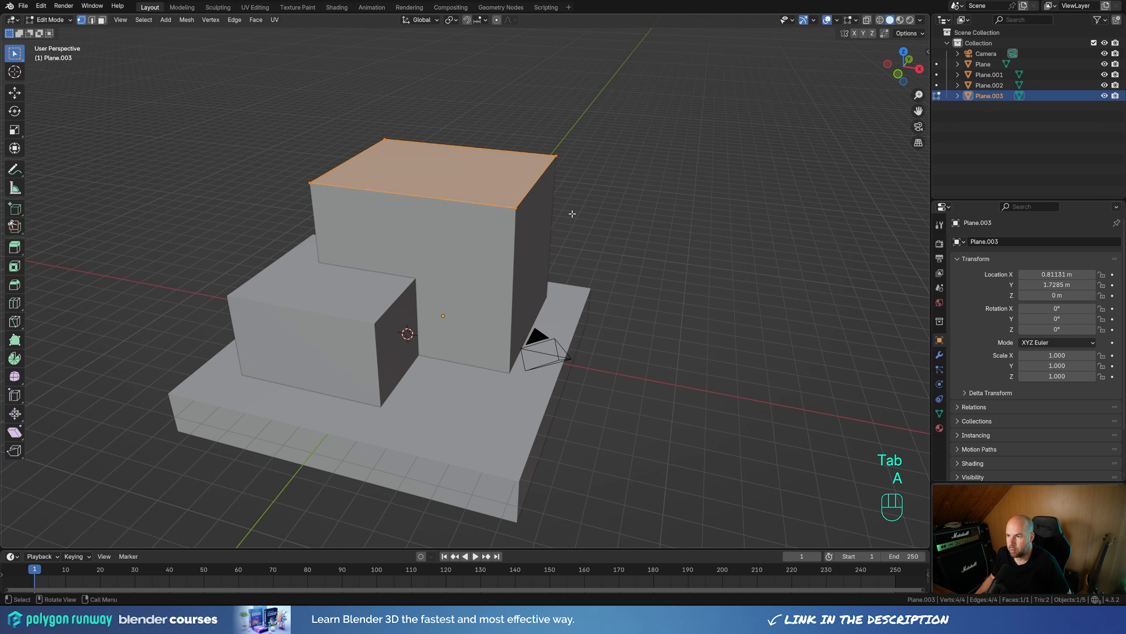
pyautogui.press('s')
pyautogui.click(572, 213)
pyautogui.hotkey('ctrl', 'z')
# Extrude the tall block's separate roof face upward about 0.69 m into a slab.
pyautogui.press('e')
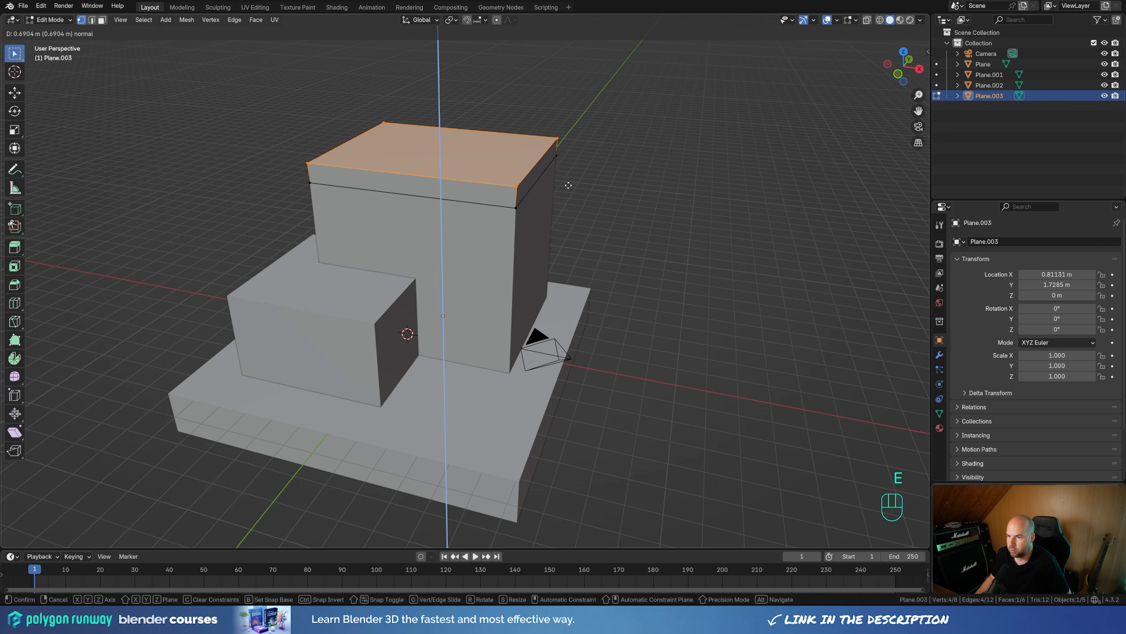
pyautogui.click(568, 187)
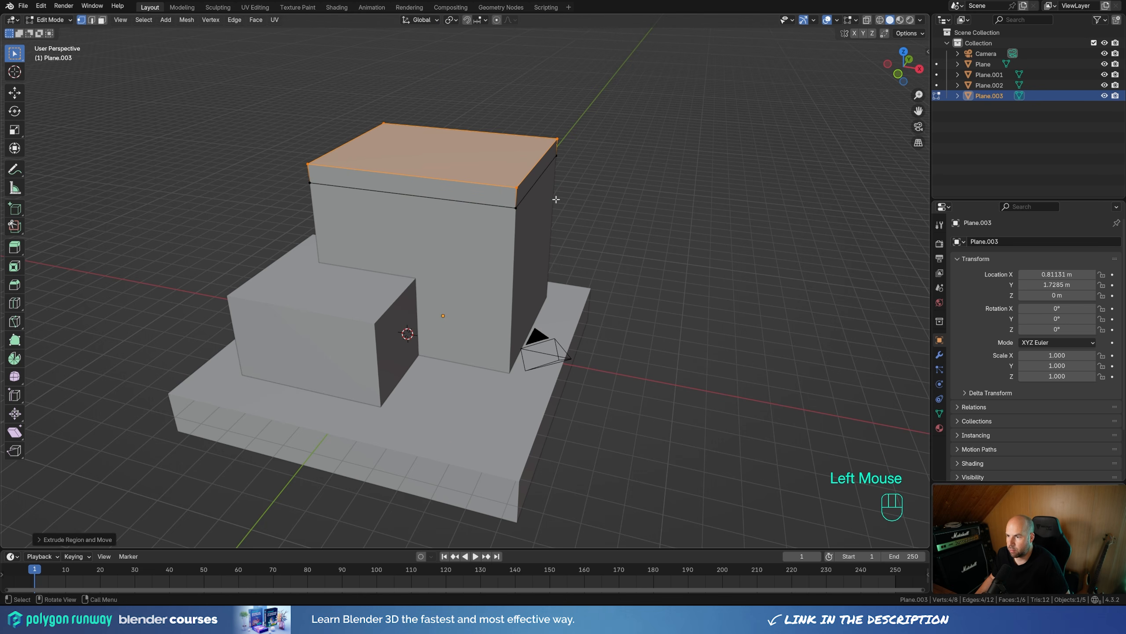
# Fatten the ring of side faces around the tall block's roof slab outward about 0.16 m with Even Thickness on.
pyautogui.press('3')
pyautogui.keyDown('alt'); pyautogui.click(515, 199); pyautogui.keyUp('alt')
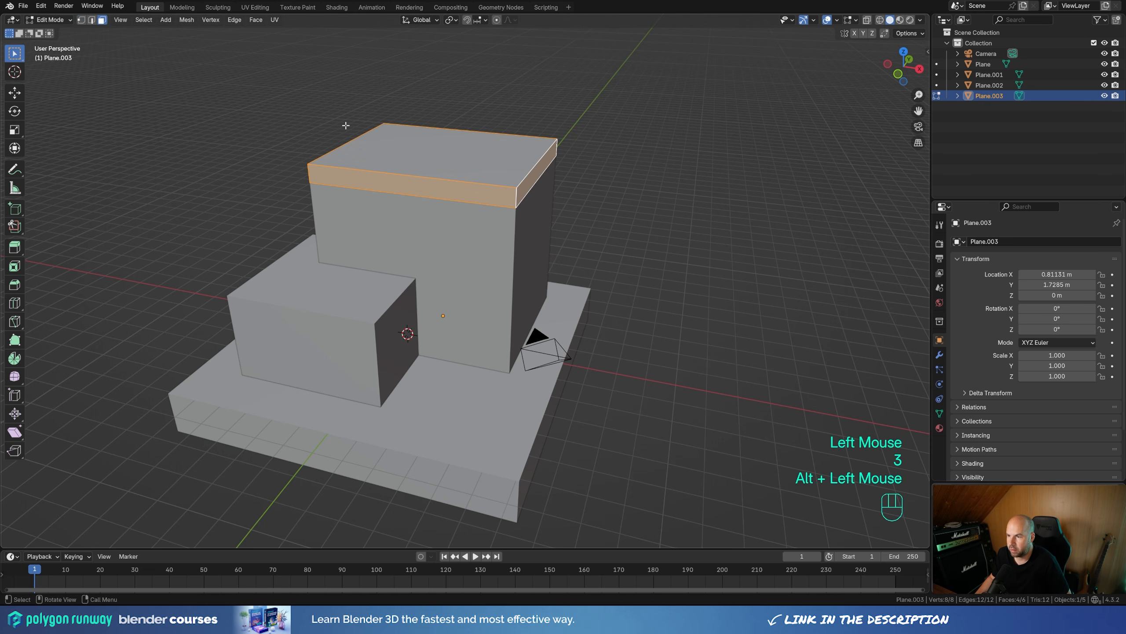
pyautogui.moveTo(661, 237); pyautogui.dragTo(651, 224, button='middle')
pyautogui.hotkey('alt', 's')
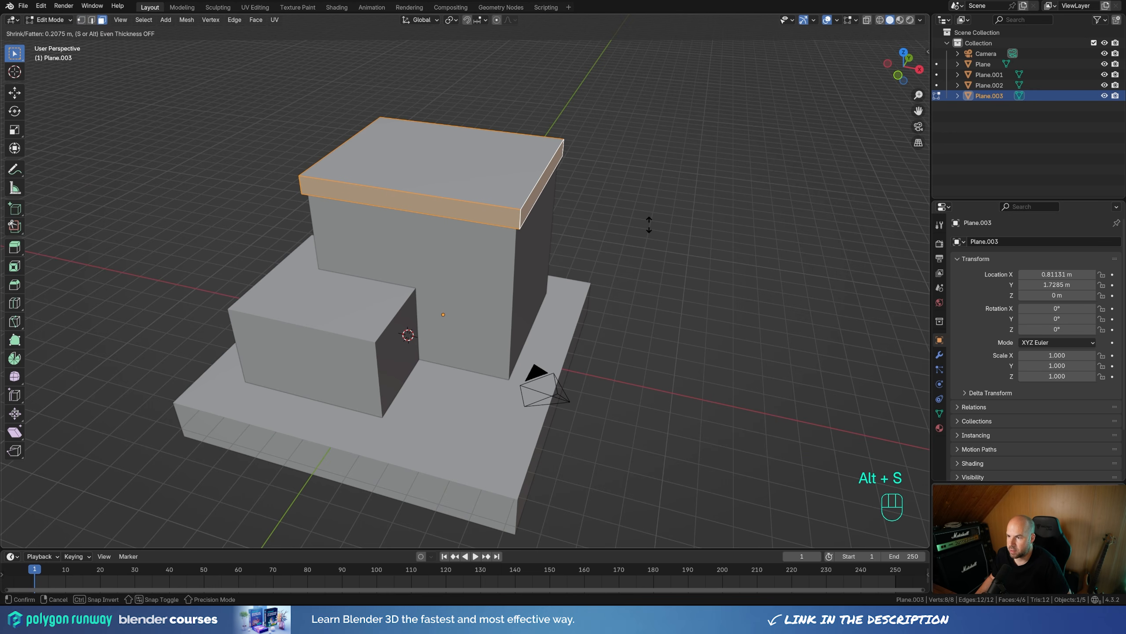
pyautogui.press('s')
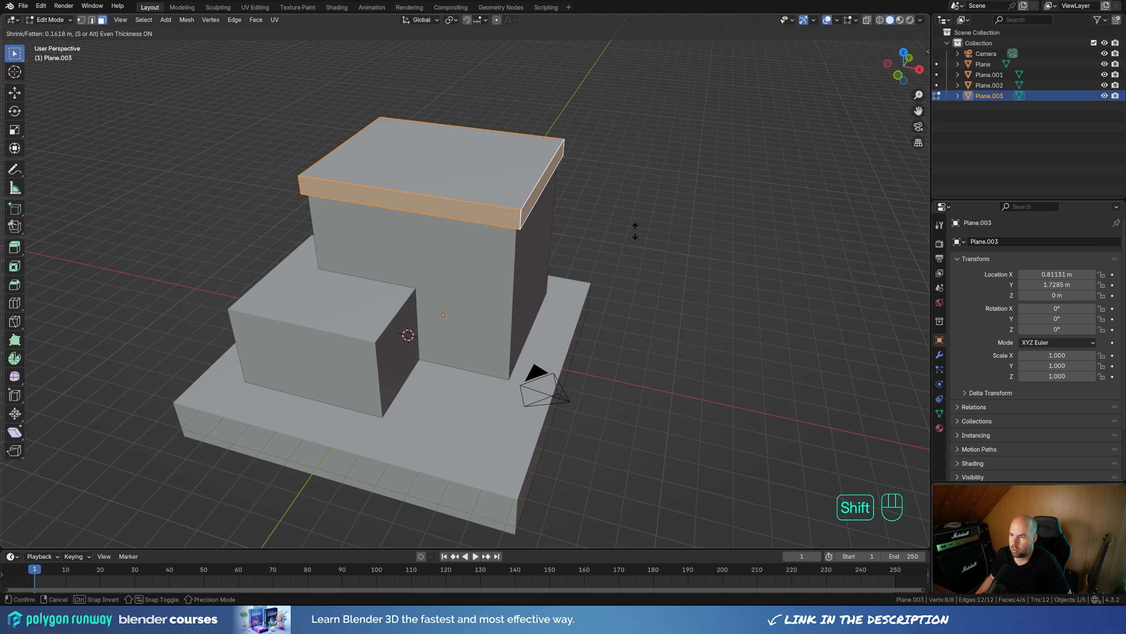
pyautogui.keyDown('shift'); pyautogui.click(635, 231); pyautogui.keyUp('shift')
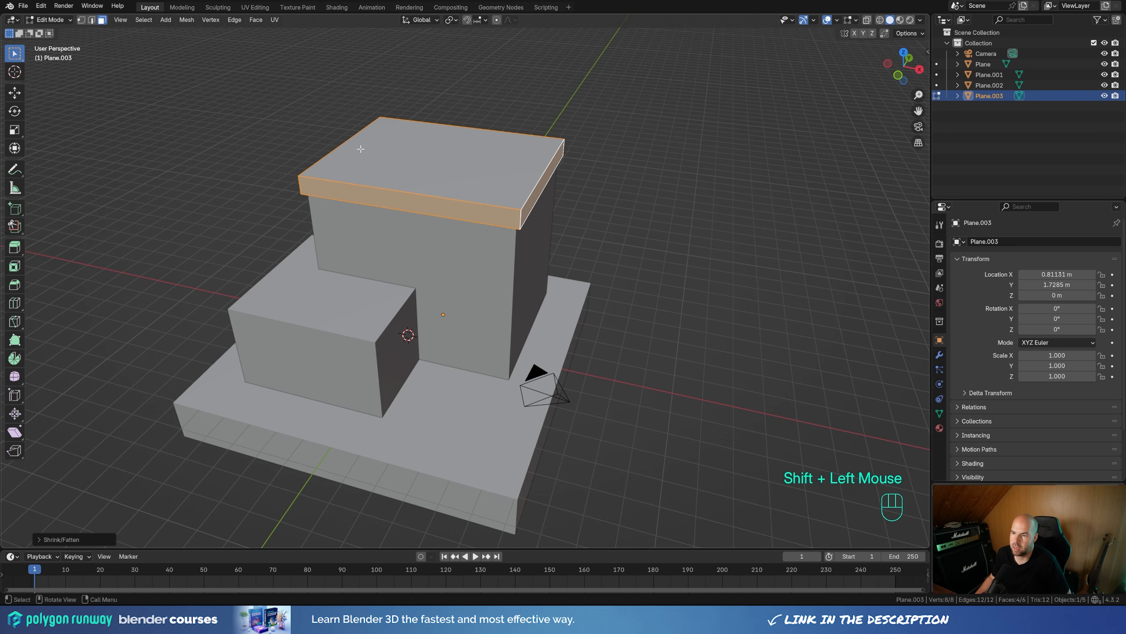
# Inset the tall roof's top face about 0.46 m and extrude the inner face slightly downward to form a recess.
pyautogui.click(460, 155)
pyautogui.press('i')
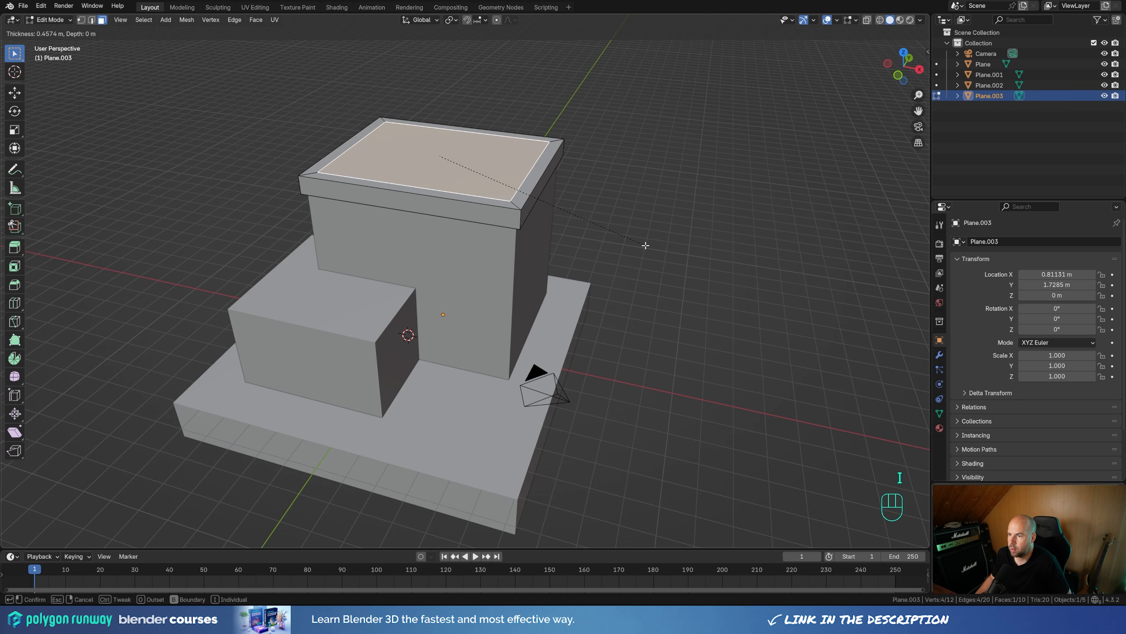
pyautogui.click(647, 245)
pyautogui.press('e')
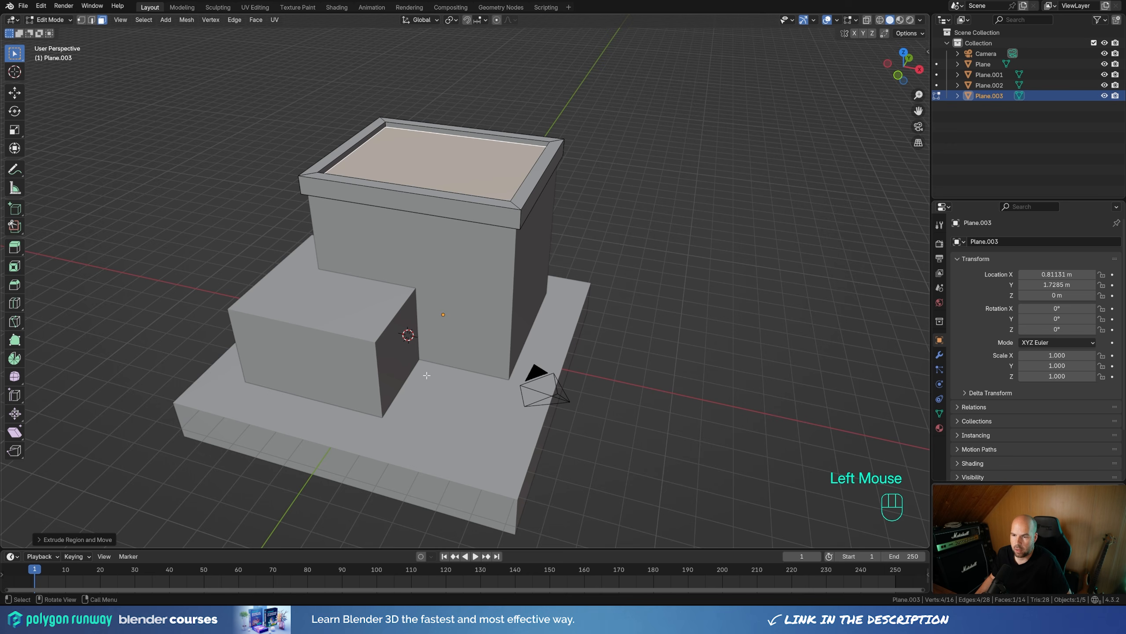
# Duplicate the low block's top face in place, separate the copy into its own object and return to Object Mode.
pyautogui.keyDown('shift'); pyautogui.moveTo(427, 375); pyautogui.dragTo(316, 237, button='middle'); pyautogui.keyUp('shift')
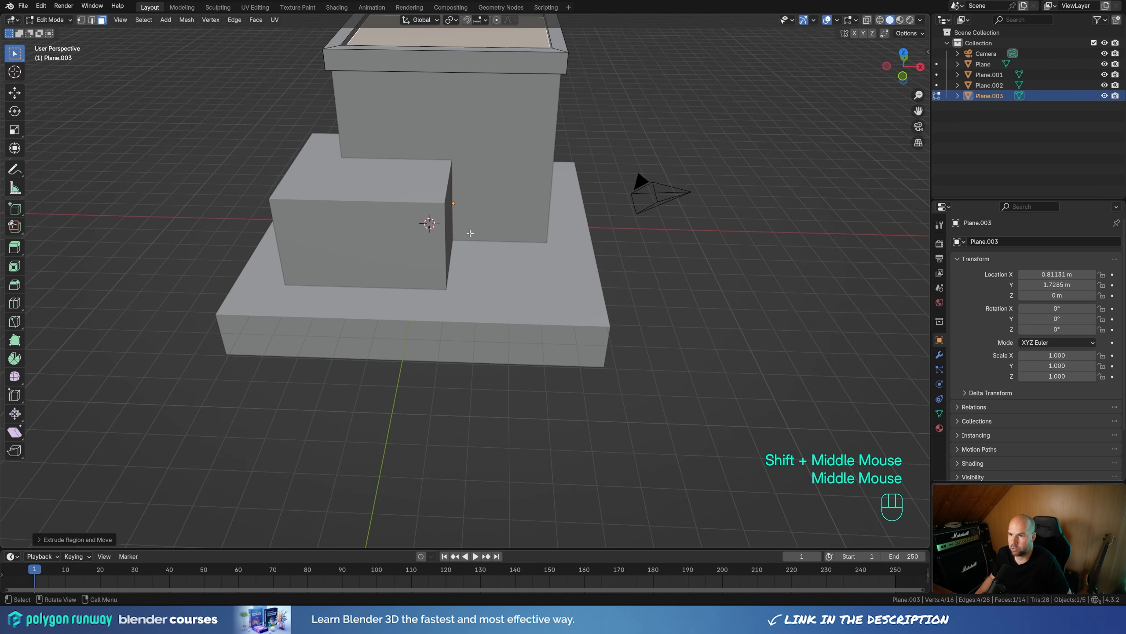
pyautogui.moveTo(470, 233); pyautogui.dragTo(379, 211, button='middle')
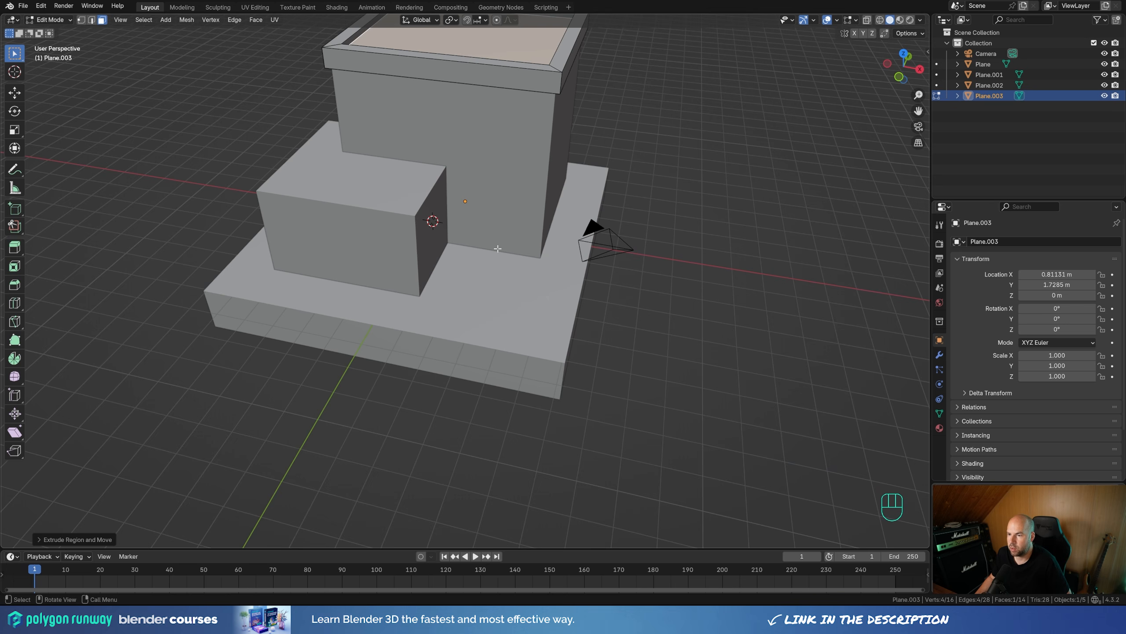
pyautogui.press('Tab')
pyautogui.click(387, 189)
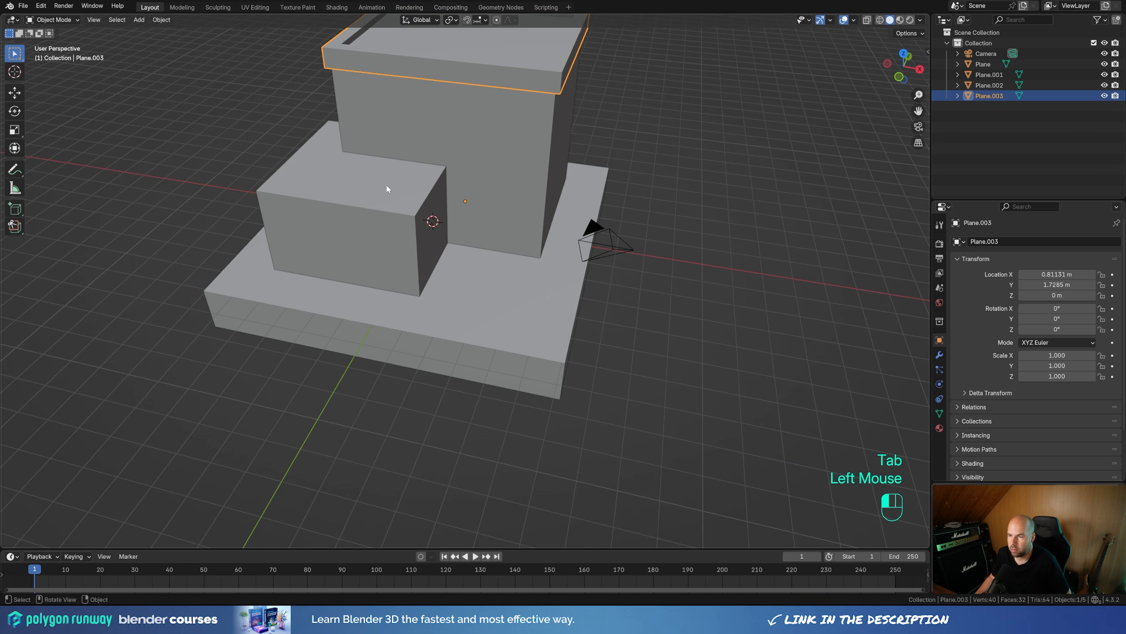
pyautogui.press('Tab')
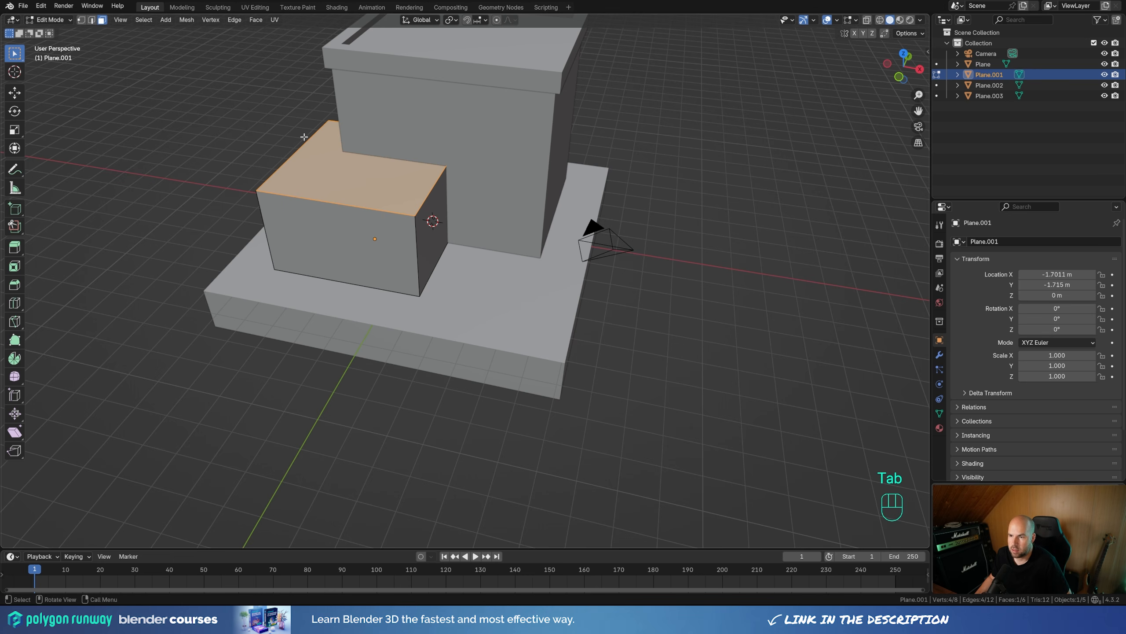
pyautogui.keyDown('shift'); pyautogui.moveTo(538, 250); pyautogui.dragTo(546, 325, button='middle'); pyautogui.keyUp('shift')
pyautogui.hotkey('shift', 'd')
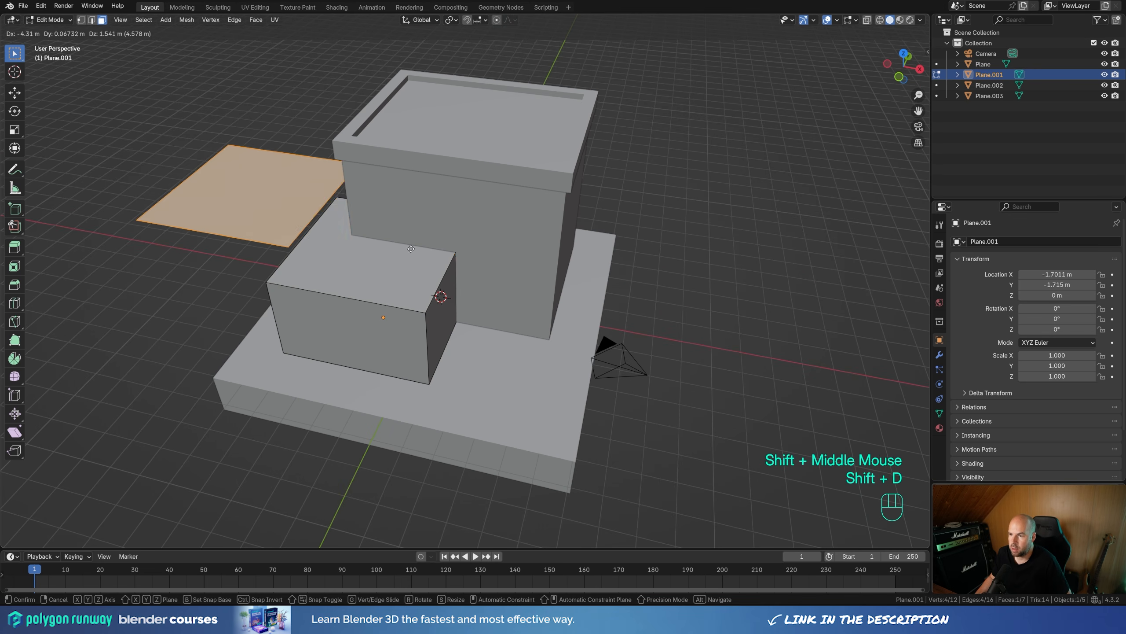
pyautogui.rightClick(416, 220)
pyautogui.press('p')
pyautogui.click(413, 207)
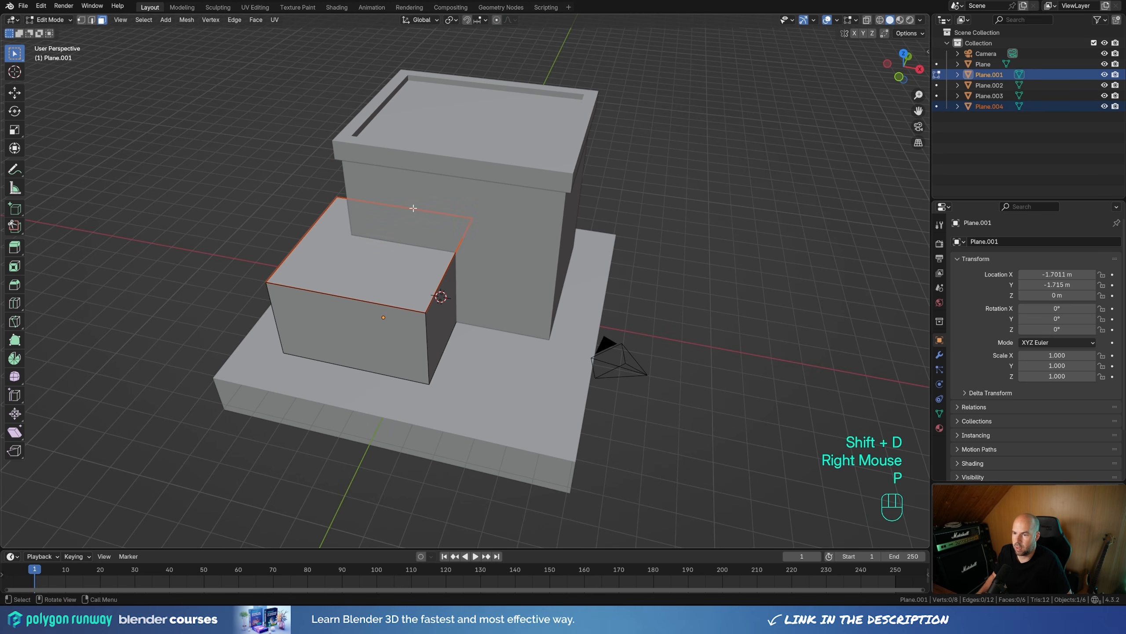
pyautogui.press('Tab')
# Extrude the low block's separated top face upward about 0.53 m into a roof slab.
pyautogui.click(311, 238)
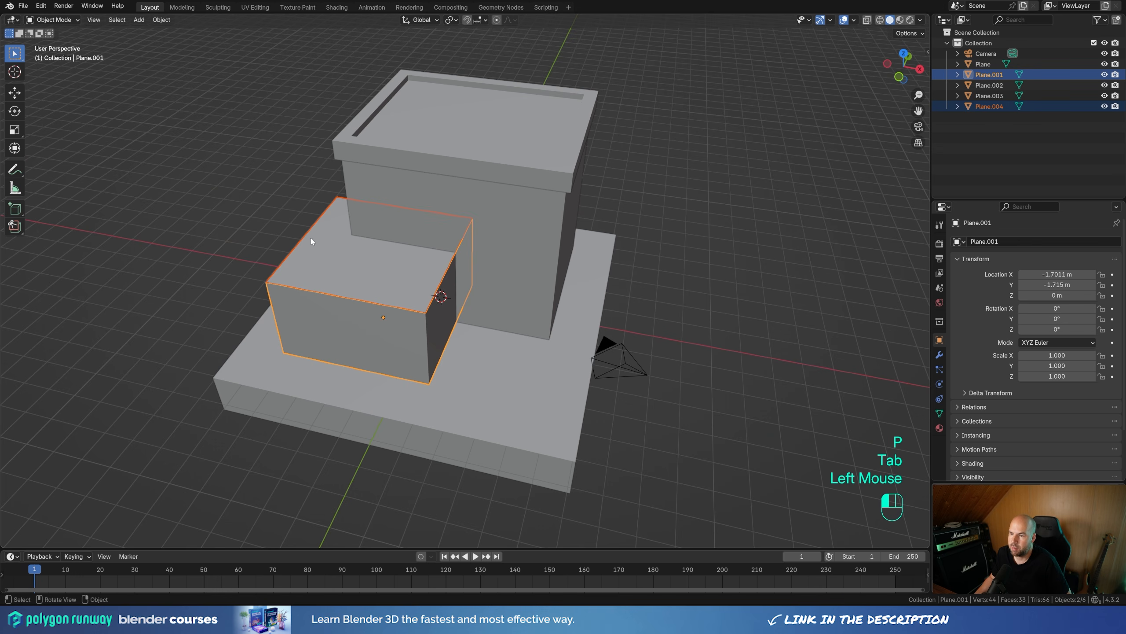
pyautogui.press('Tab')
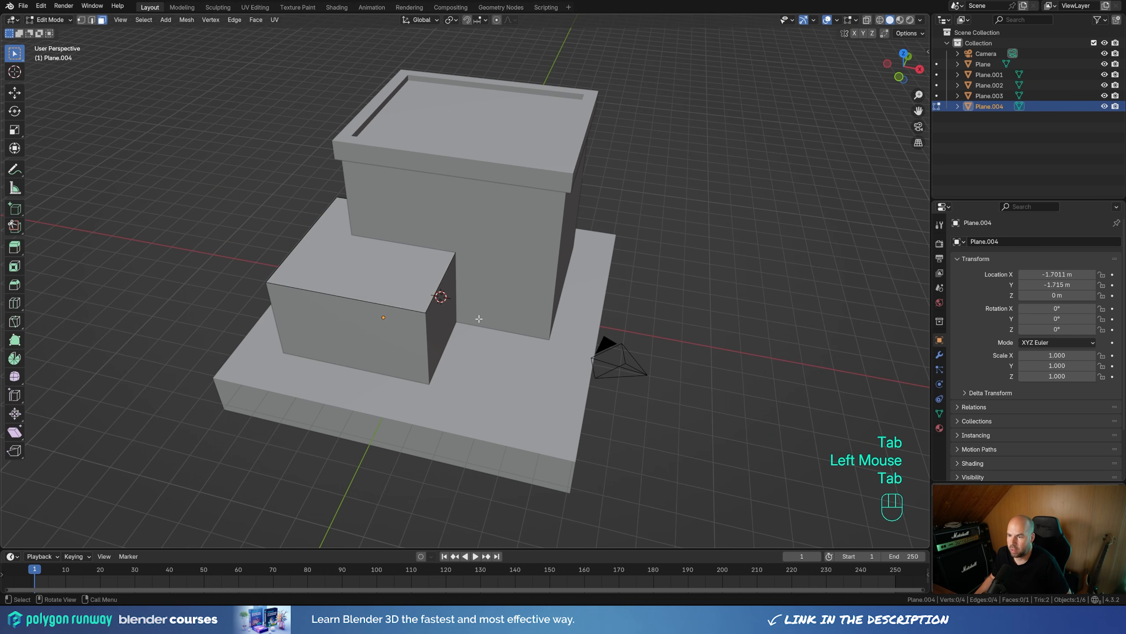
pyautogui.press('a')
pyautogui.press('e')
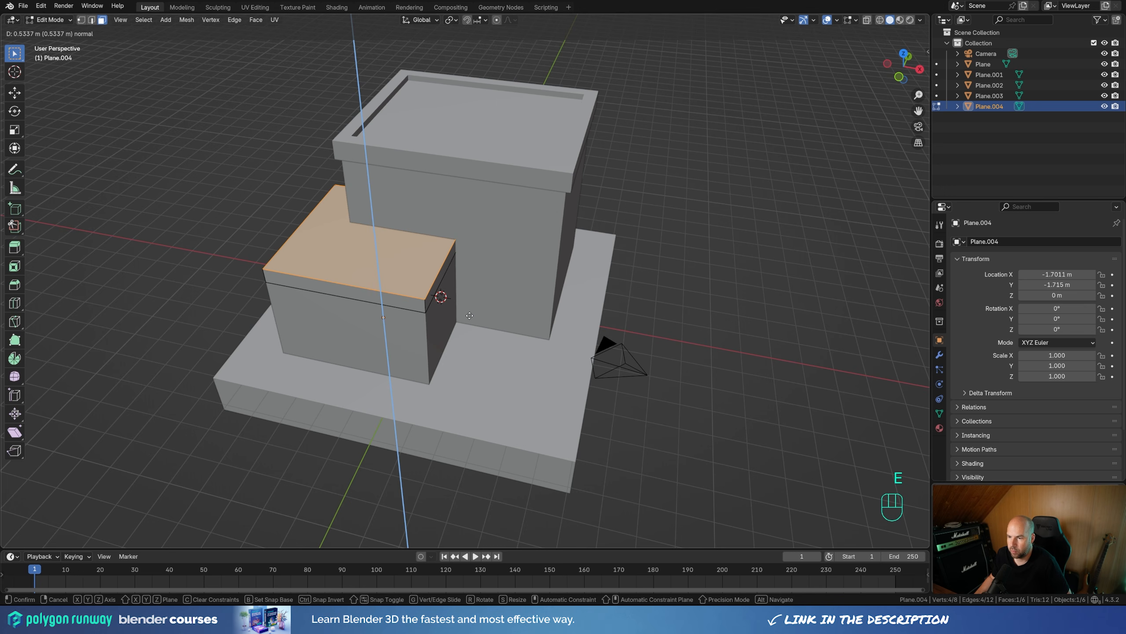
pyautogui.click(469, 315)
# Move the low roof's +X side face outward about 1.5 m along X to form an overhang.
pyautogui.click(434, 296)
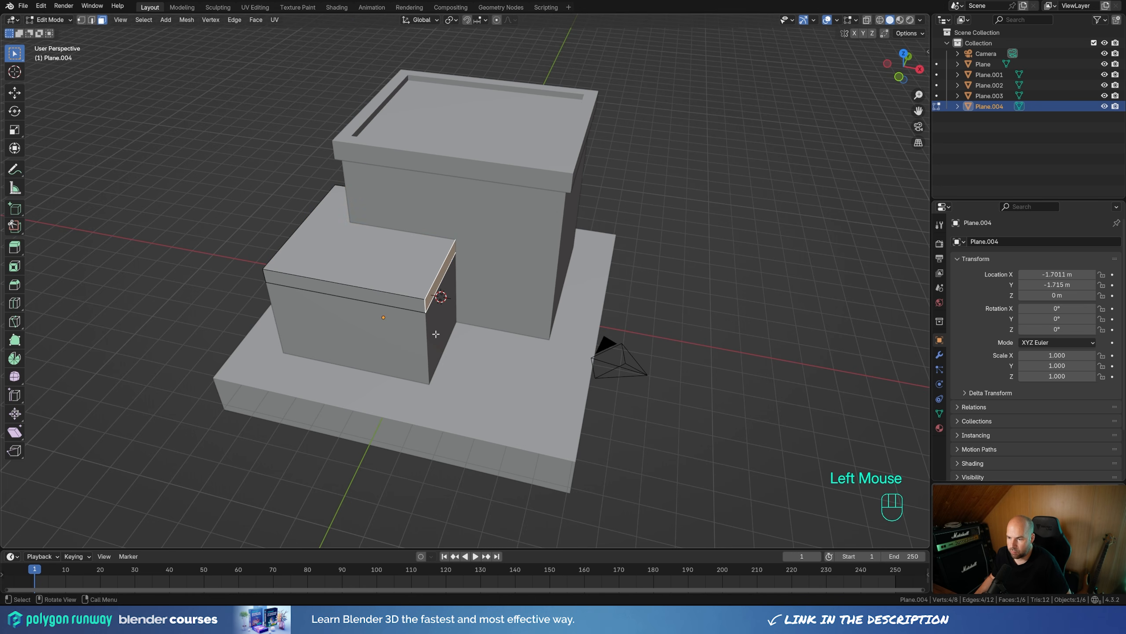
pyautogui.press('g')
pyautogui.press('x')
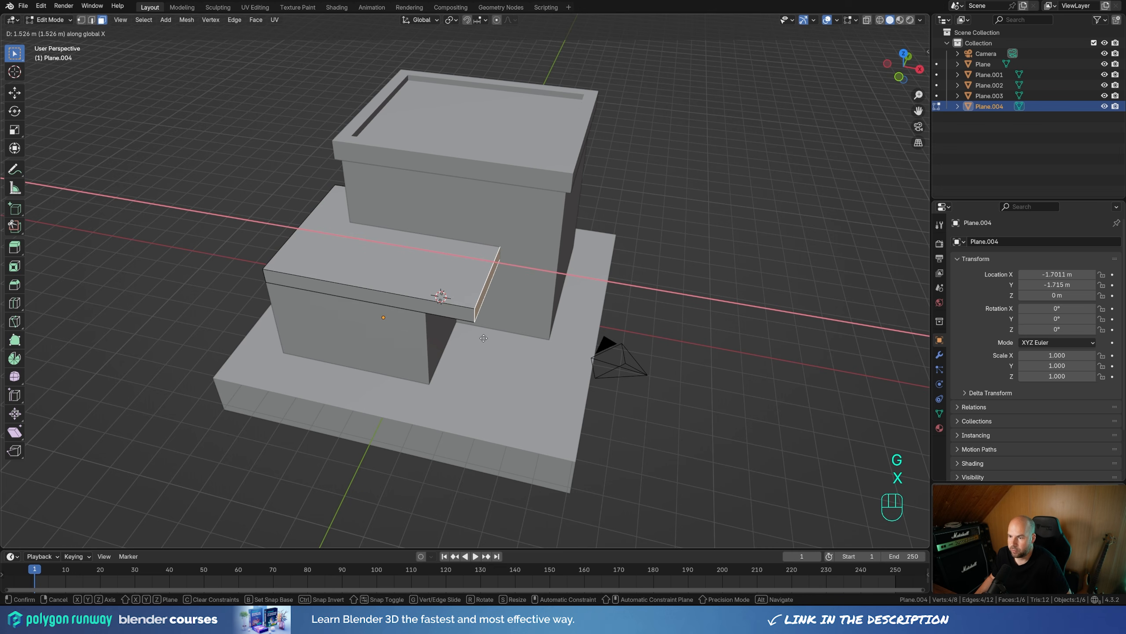
pyautogui.click(483, 338)
# Pull the low roof's front face slightly forward along Y past the block's front wall.
pyautogui.click(415, 340)
pyautogui.press('g')
pyautogui.press('y')
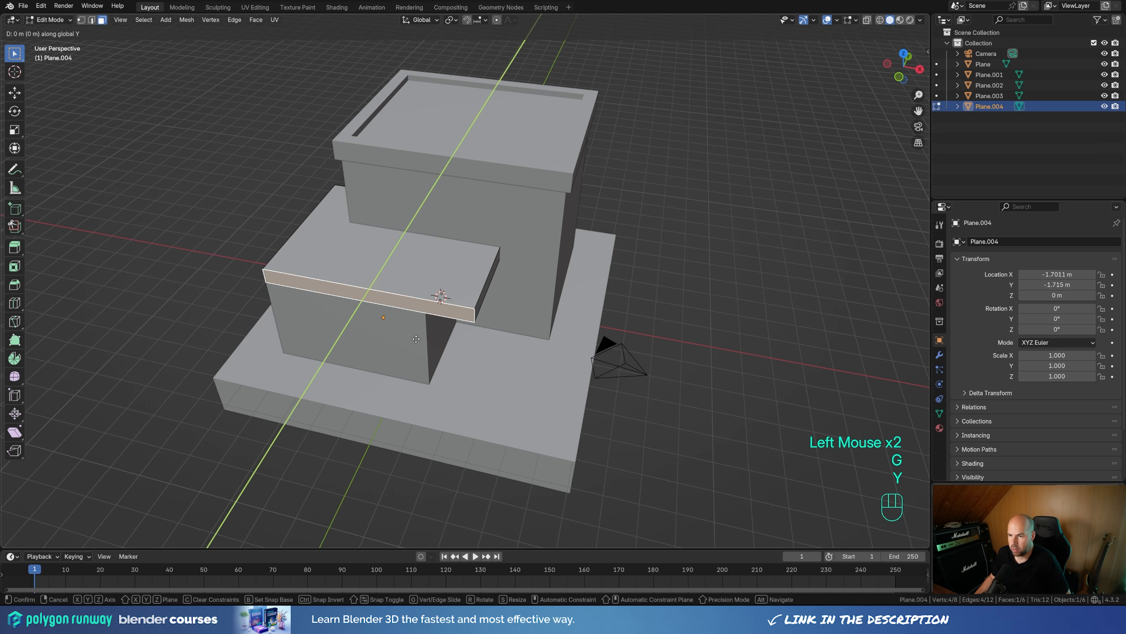
pyautogui.click(393, 365)
# Extrude the low roof's -X side face slightly outward to add a narrow strip beyond the block.
pyautogui.moveTo(392, 365); pyautogui.dragTo(431, 327, button='middle')
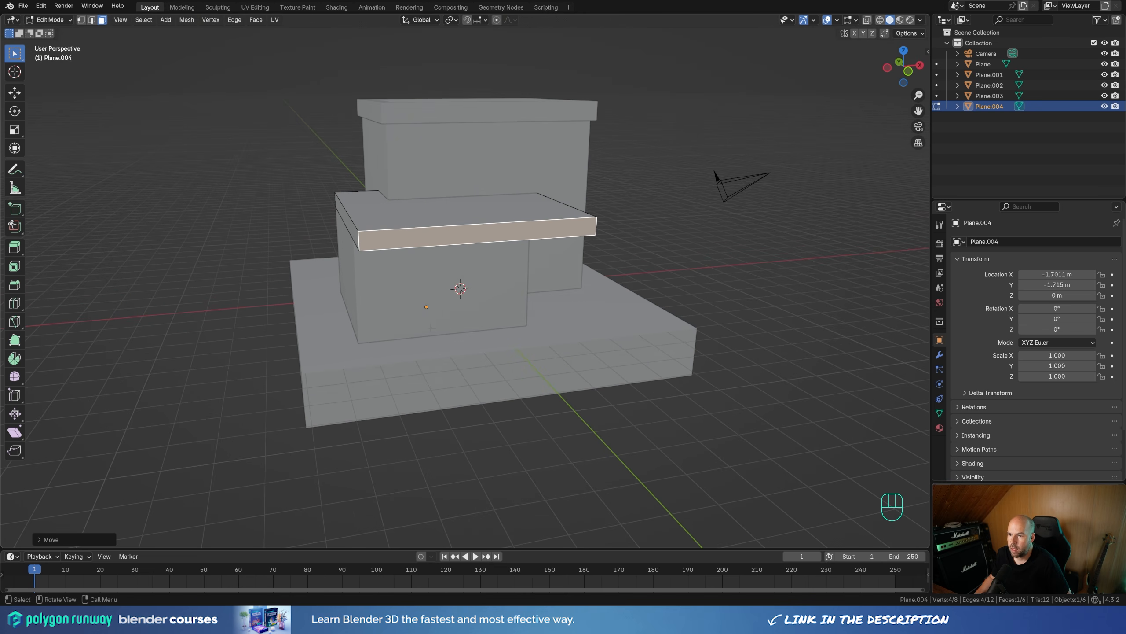
pyautogui.click(345, 221)
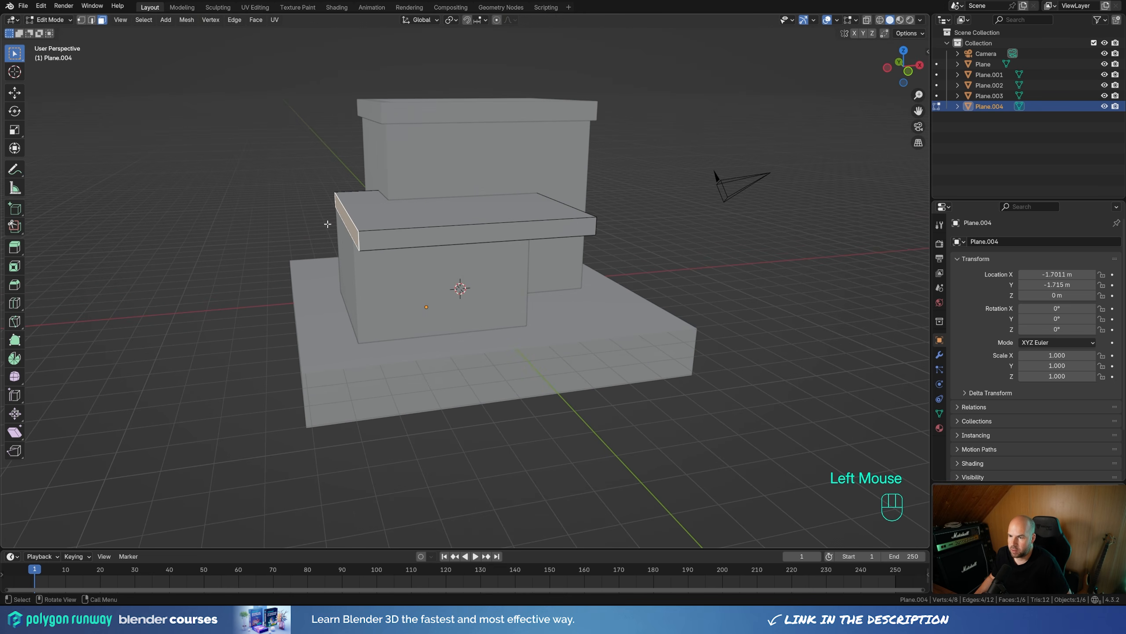
pyautogui.moveTo(388, 297); pyautogui.dragTo(429, 309, button='middle')
pyautogui.press('e')
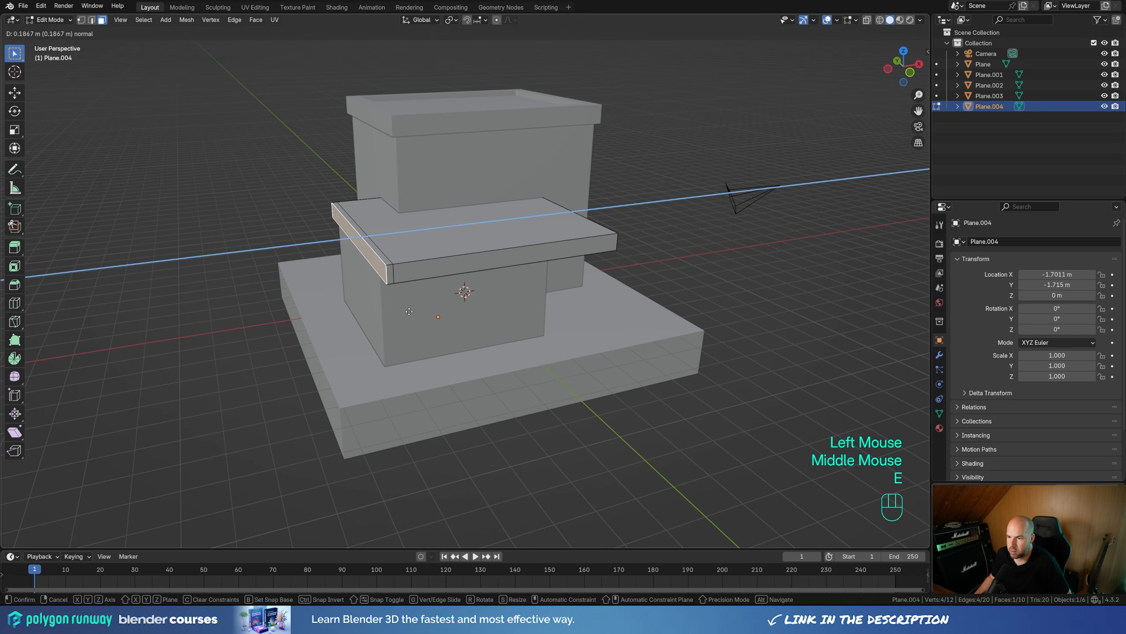
pyautogui.moveTo(371, 316); pyautogui.dragTo(378, 200, button='middle')
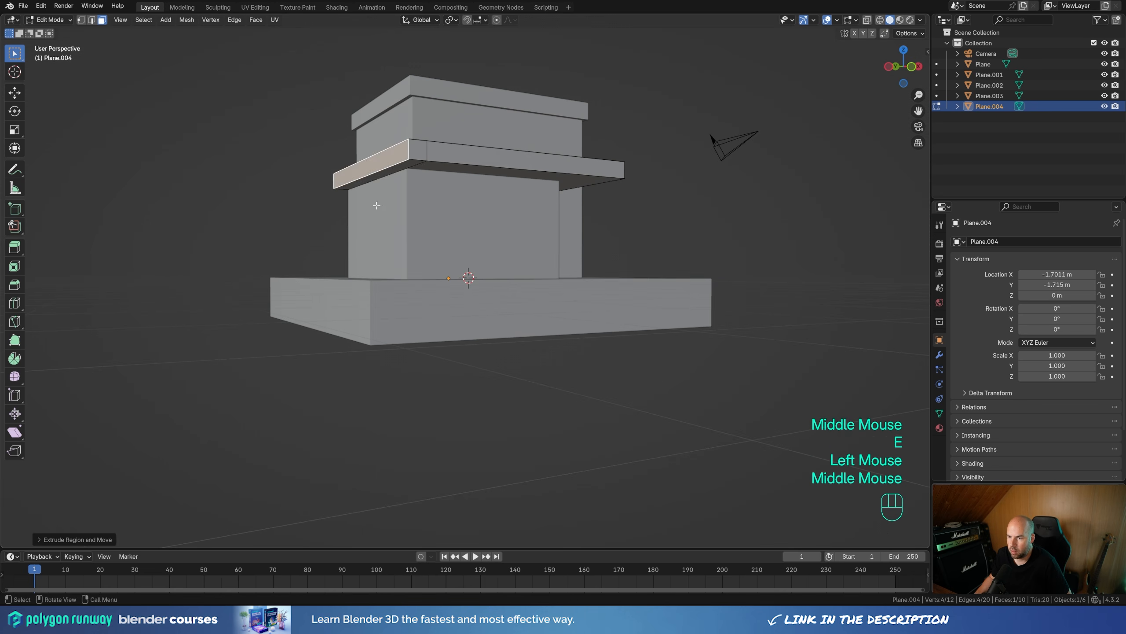
# Extrude the underside of the low roof's narrow side strip down into a side wall reaching almost to the ground slab.
pyautogui.click(387, 174)
pyautogui.moveTo(443, 181); pyautogui.dragTo(424, 194, button='middle')
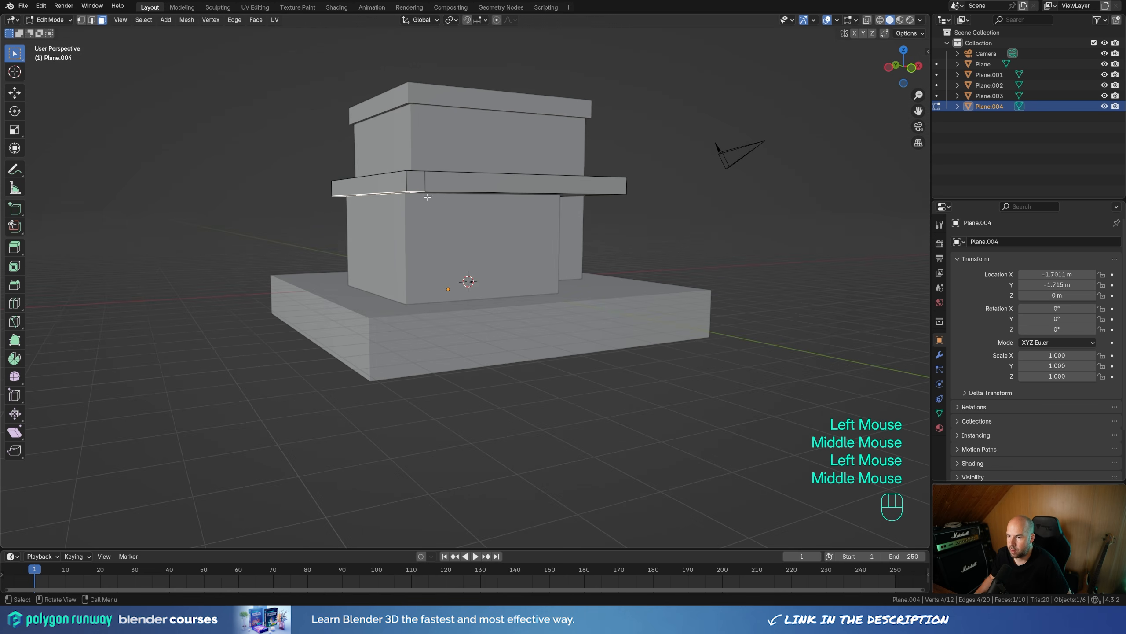
pyautogui.press('e')
pyautogui.click(405, 296)
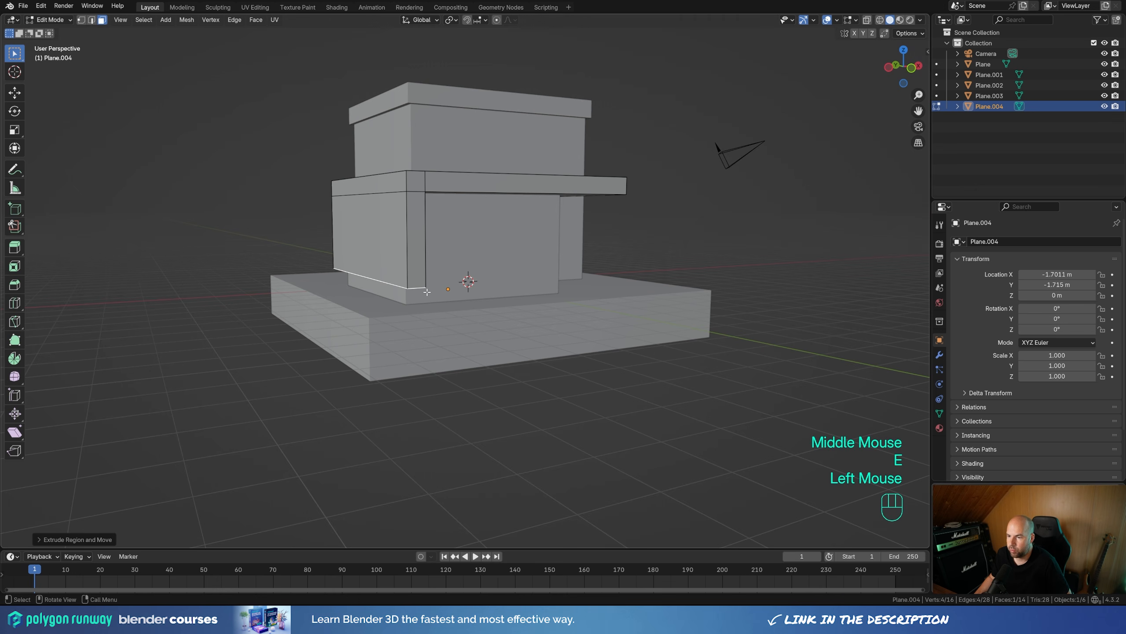
# Switch snapping to vertices and snap the side wall's bottom face along Z to the low block's bottom corner.
pyautogui.click(478, 20)
pyautogui.click(481, 74)
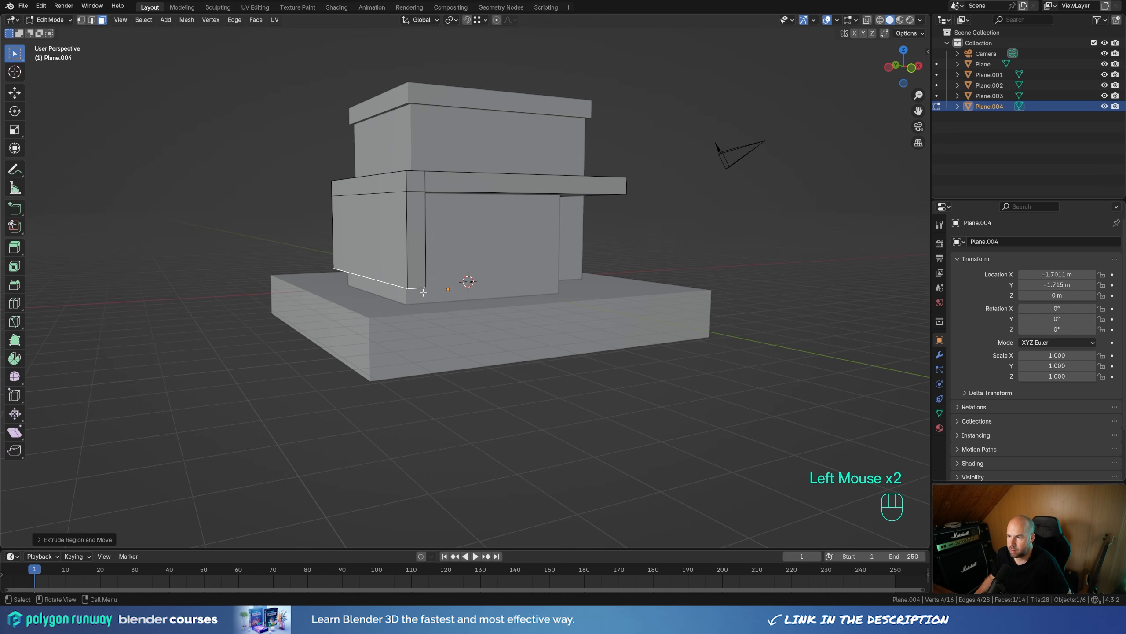
pyautogui.press('g')
pyautogui.press('z')
pyautogui.press('ctrl')
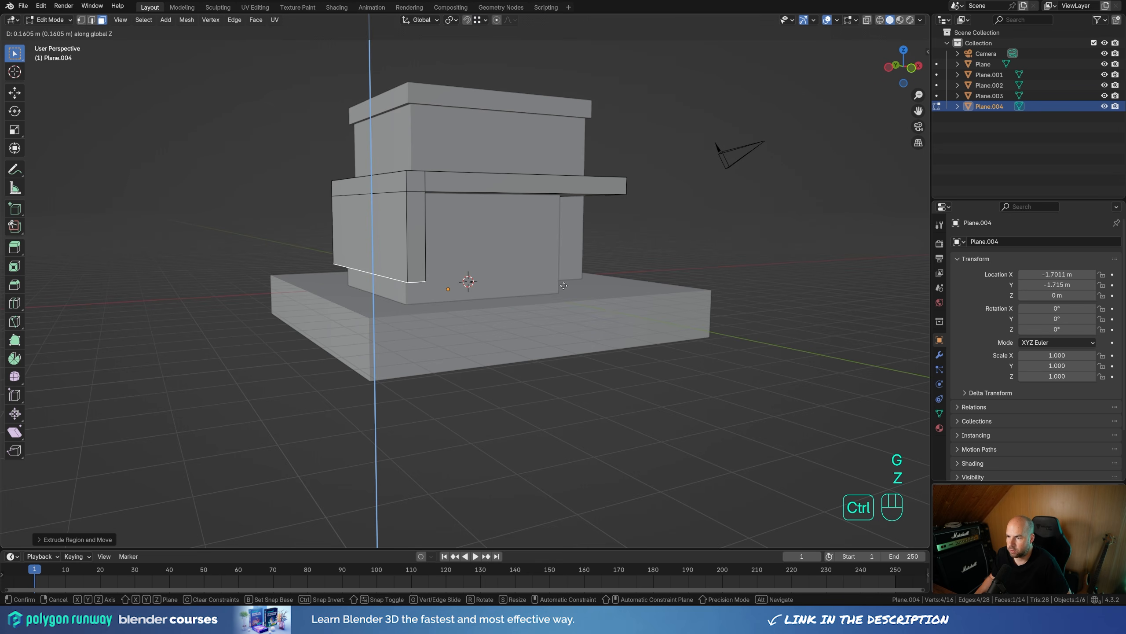
pyautogui.keyDown('ctrl'); pyautogui.click(562, 293); pyautogui.keyUp('ctrl')
# Select both top faces of the low roof and raise them slightly along Z to thicken the roof slab.
pyautogui.moveTo(563, 293); pyautogui.dragTo(407, 245, button='middle')
pyautogui.scroll(-2, 443, 330)
pyautogui.scroll(-3, 443, 329)
pyautogui.scroll(5, 442, 329)
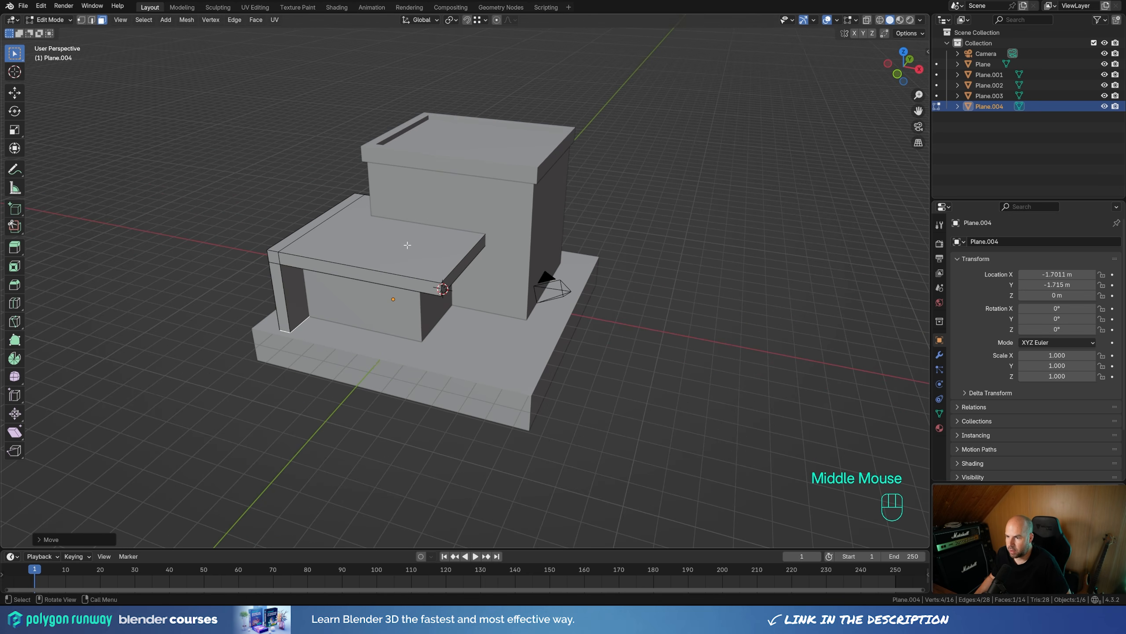
pyautogui.scroll(1, 412, 269)
pyautogui.click(304, 247)
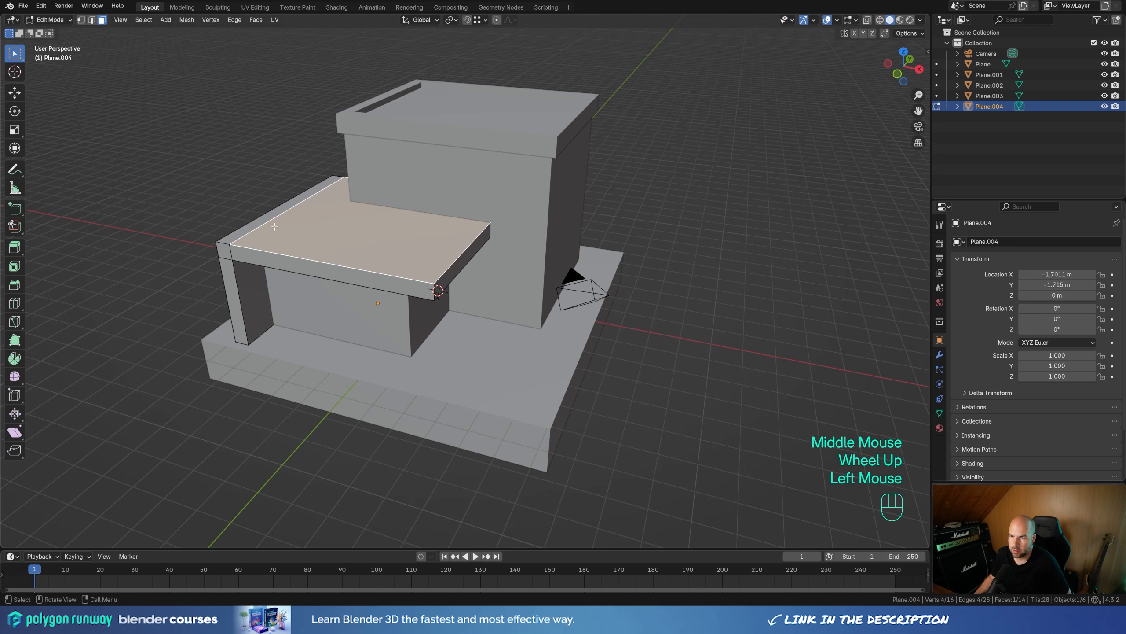
pyautogui.keyDown('shift'); pyautogui.click(277, 212); pyautogui.keyUp('shift')
pyautogui.press('g')
pyautogui.press('z')
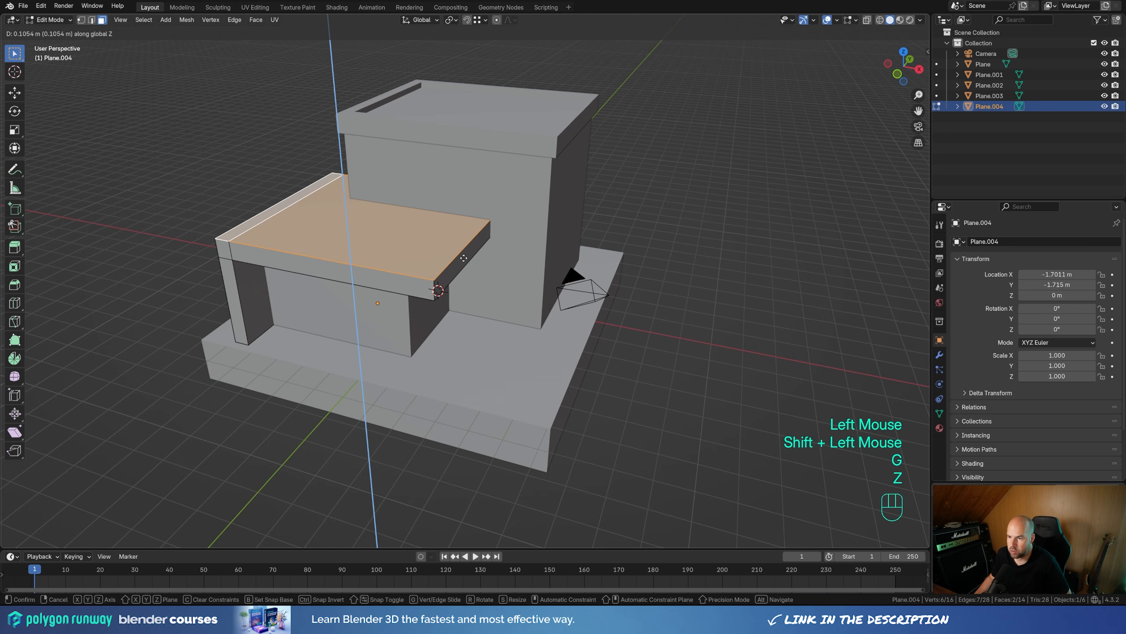
pyautogui.click(466, 242)
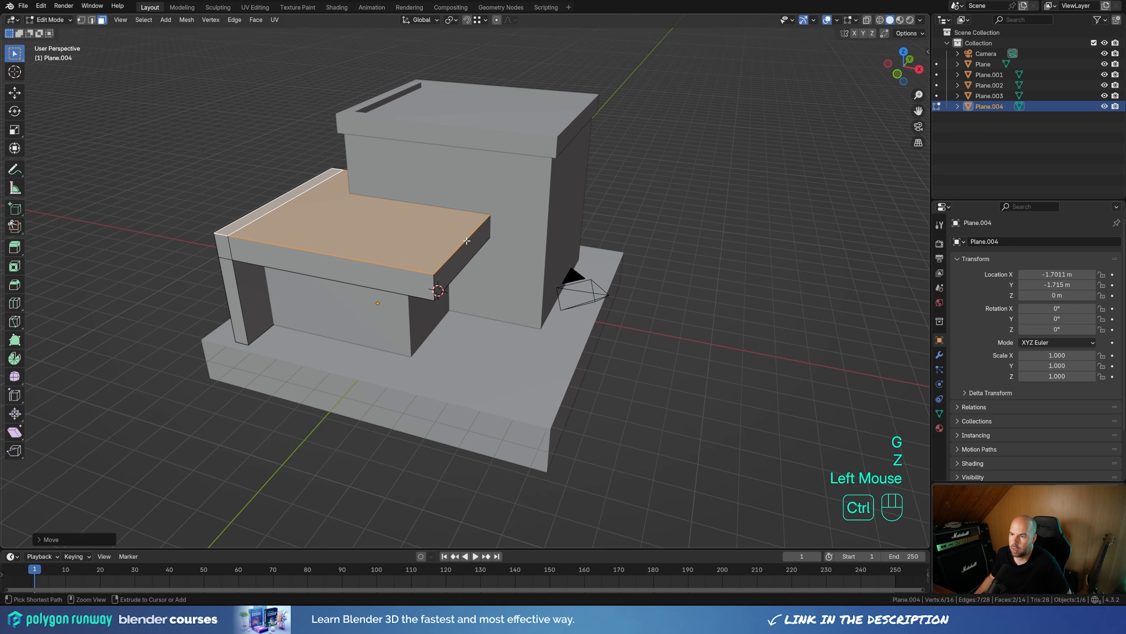
# Add three loop cuts to the low roof, slid close to its rear, +X side and front edges.
pyautogui.hotkey('ctrl', 'r')
pyautogui.click(471, 235)
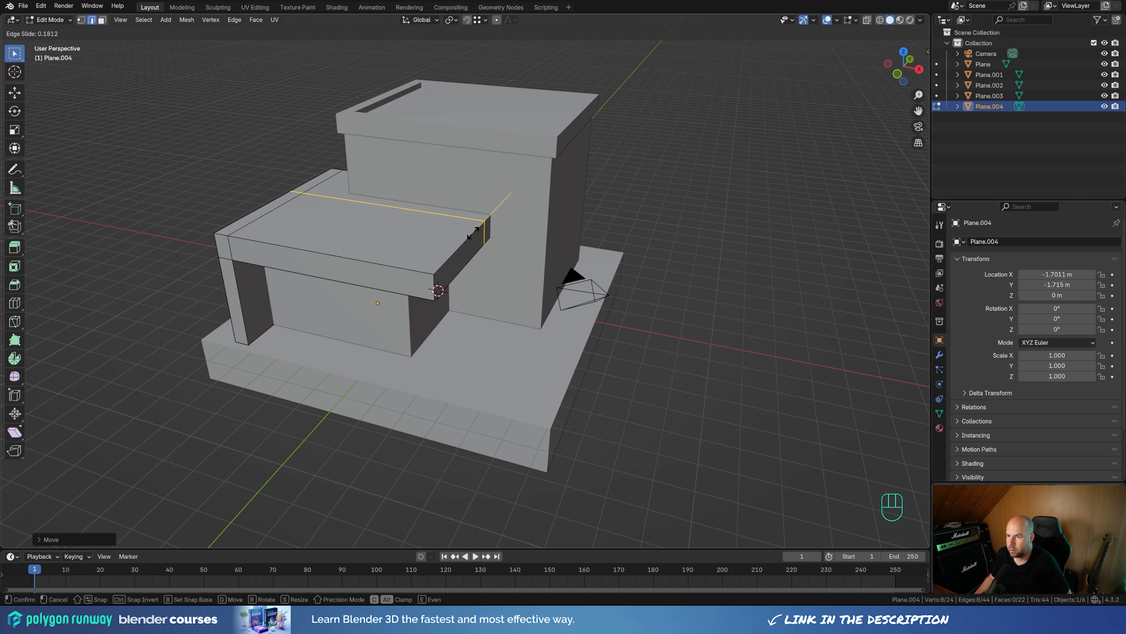
pyautogui.click(472, 232)
pyautogui.moveTo(473, 251); pyautogui.dragTo(485, 257, button='middle')
pyautogui.hotkey('ctrl', 'r')
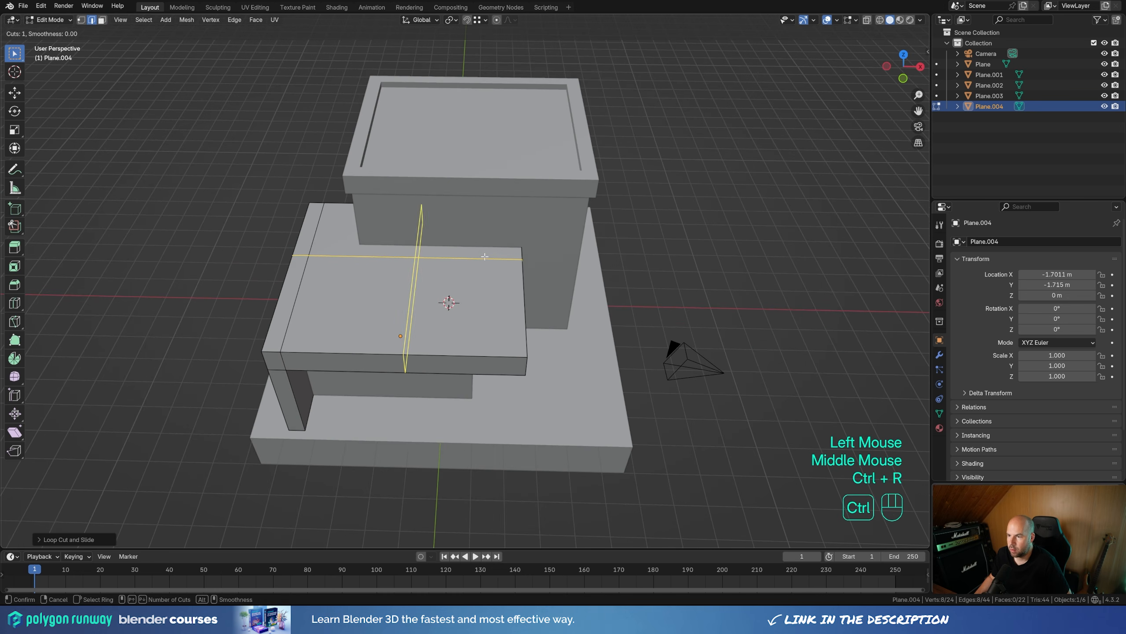
pyautogui.click(485, 257)
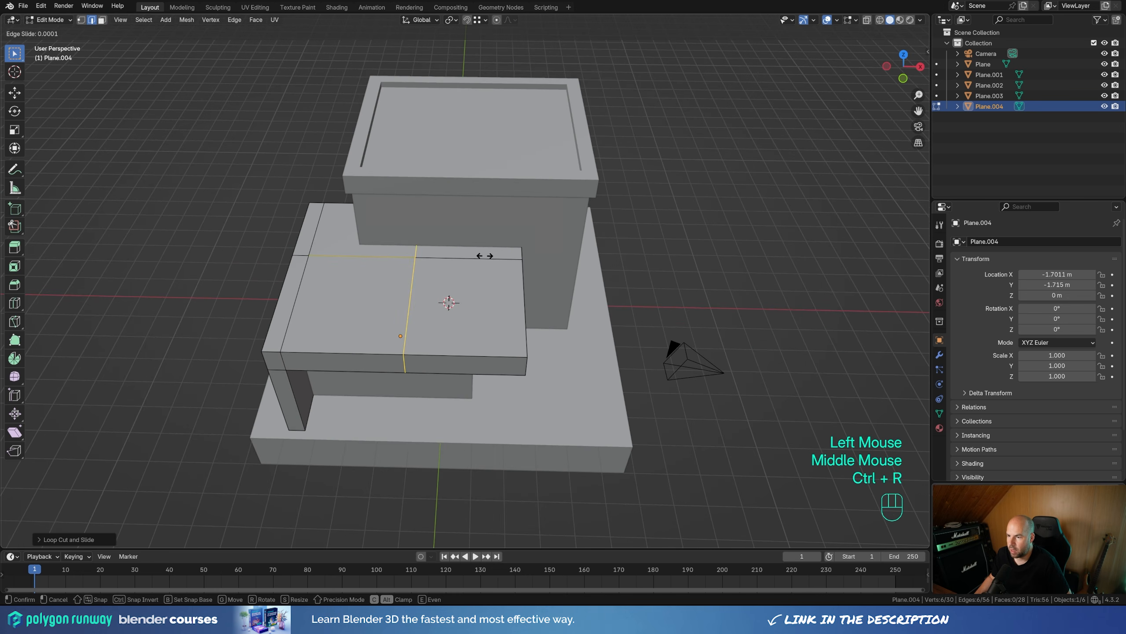
pyautogui.click(576, 256)
pyautogui.hotkey('ctrl', 'r')
pyautogui.click(536, 351)
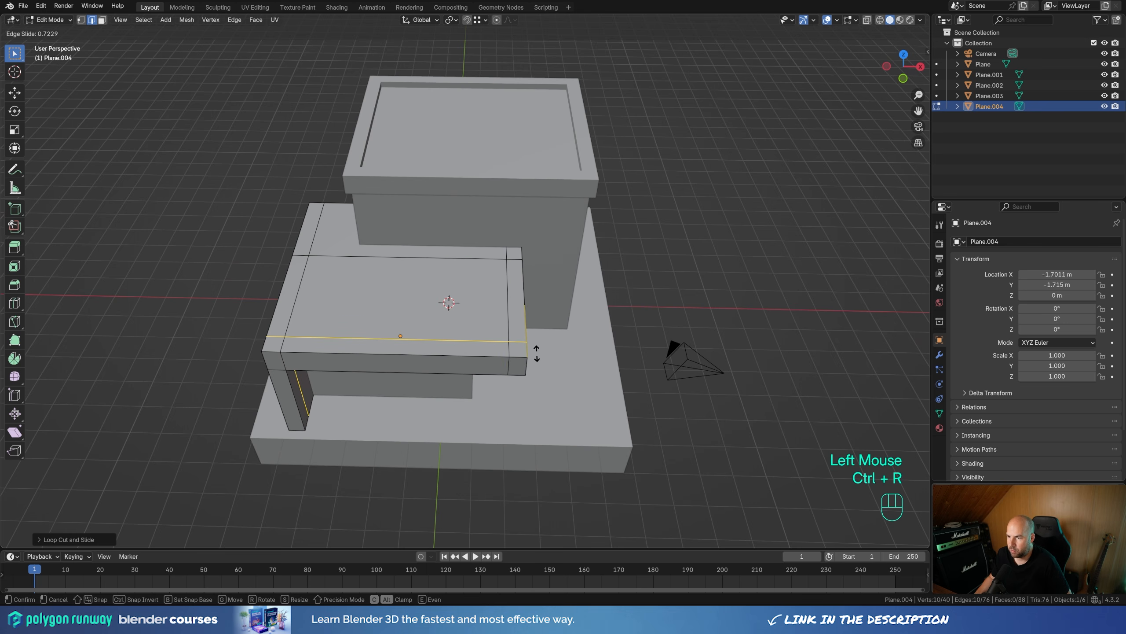
pyautogui.click(536, 353)
pyautogui.moveTo(573, 324); pyautogui.dragTo(534, 308, button='middle')
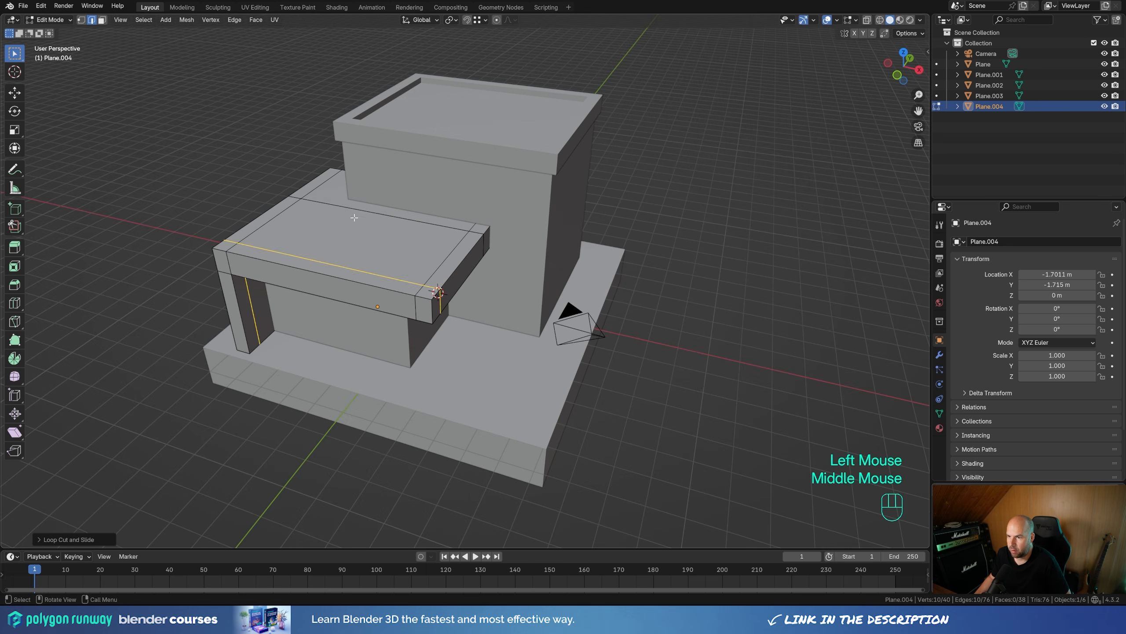
# Extrude the low roof's inner top face down by about 0.23 m to form a recess with a raised rim.
pyautogui.click(369, 231)
pyautogui.hotkey('ctrl', 'z')
pyautogui.hotkey('ctrl', 'z')
pyautogui.press('3')
pyautogui.click(368, 247)
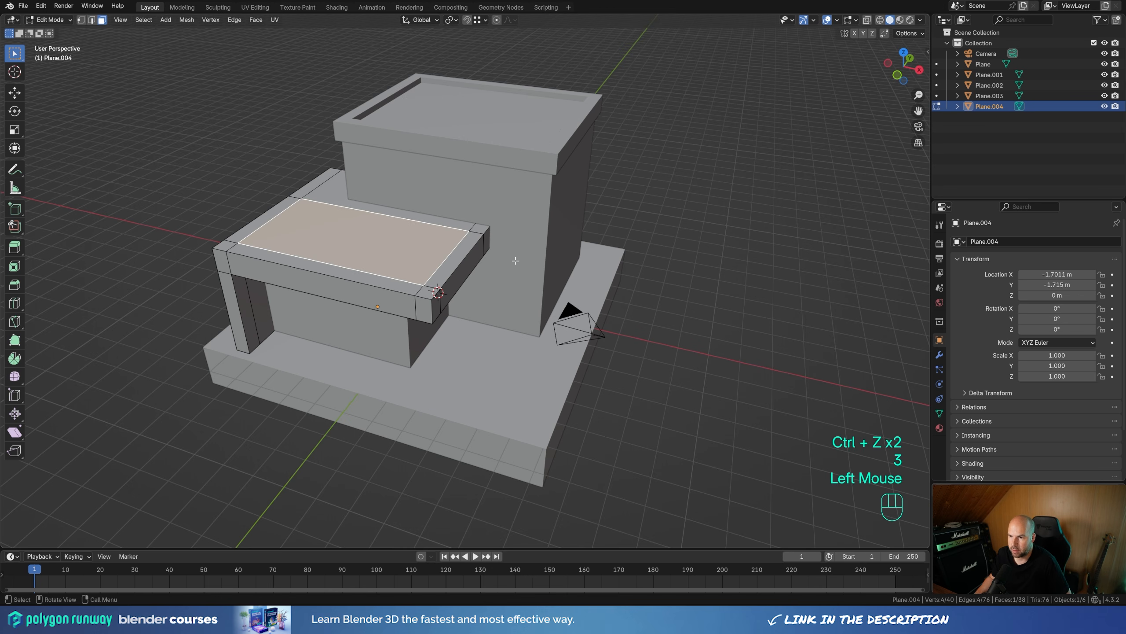
pyautogui.press('e')
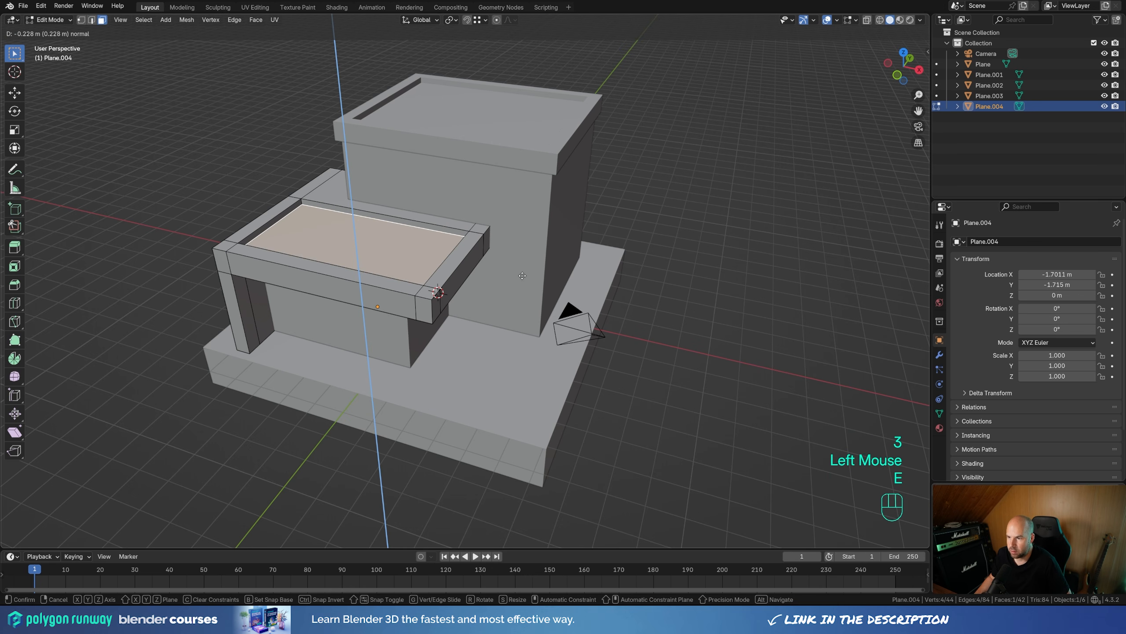
pyautogui.click(522, 276)
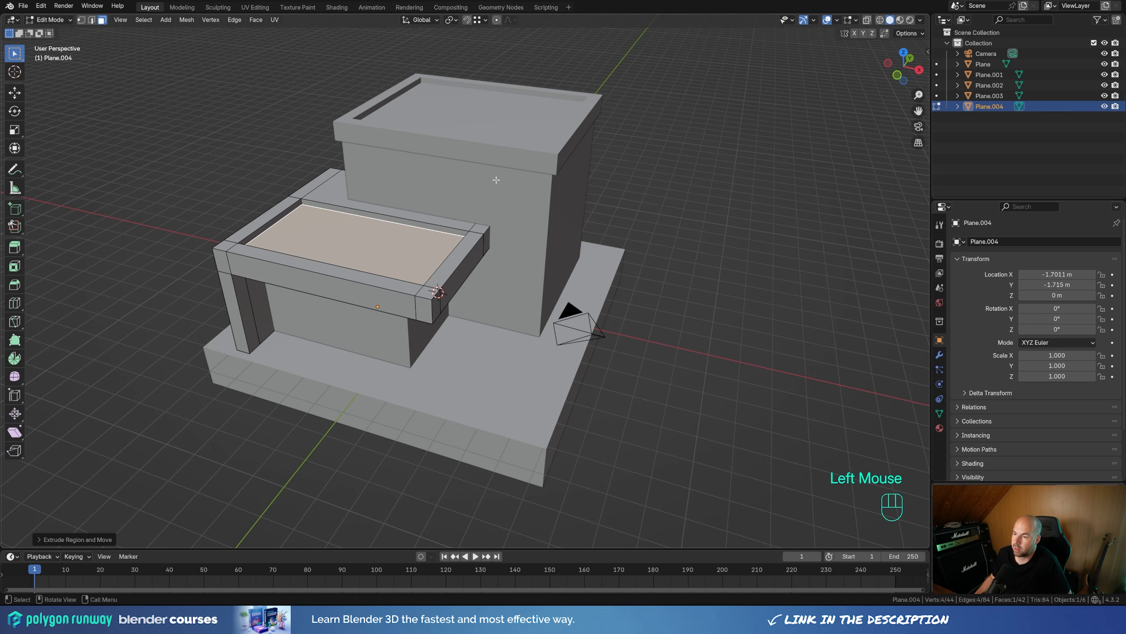
# Select the two building blocks and both roofs in Object Mode and scale them together to about 0.878.
pyautogui.moveTo(459, 341); pyautogui.dragTo(483, 312, button='middle')
pyautogui.press('Tab')
pyautogui.moveTo(184, 27); pyautogui.dragTo(572, 254)
pyautogui.press('s')
pyautogui.click(702, 274)
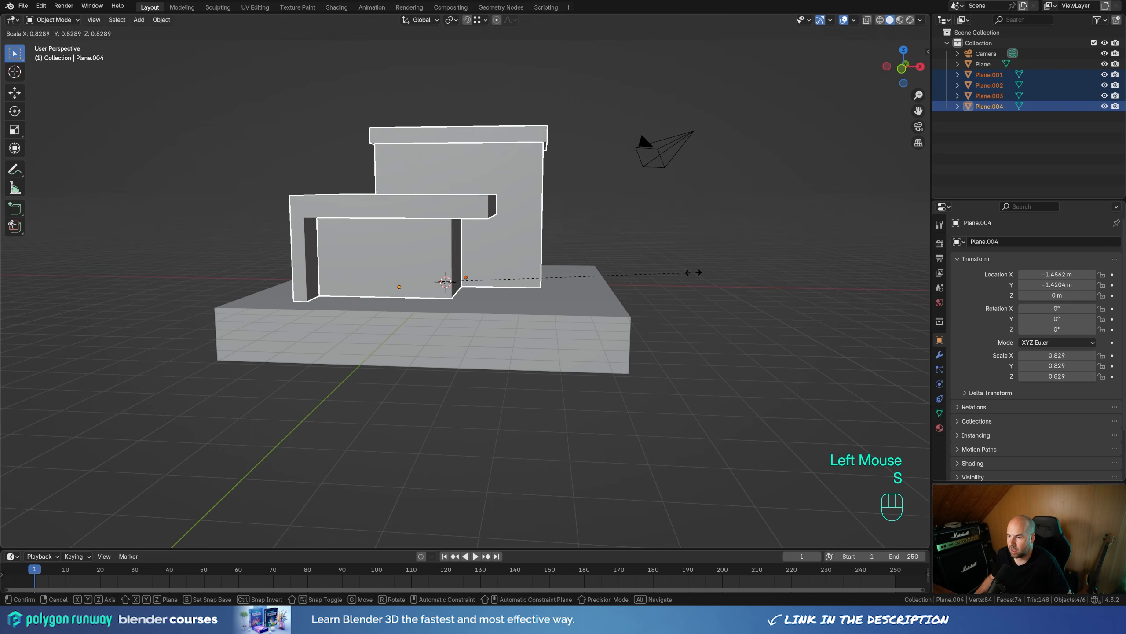
pyautogui.press('s')
pyautogui.click(710, 275)
# Move the selected building parts together in top view toward the rear of the ground slab.
pyautogui.scroll(-2, 591, 272)
pyautogui.moveTo(591, 271)
pyautogui.mouseDown(button='middle')
pyautogui.moveTo(614, 329)
pyautogui.moveTo(640, 349)
pyautogui.moveTo(635, 284)
pyautogui.moveTo(606, 288)
pyautogui.mouseUp(button='middle')
pyautogui.press('KP_7')
pyautogui.press('g')
pyautogui.click(638, 305)
pyautogui.scroll(2, 595, 261)
# Apply the scale of the selected building blocks and roofs.
pyautogui.hotkey('ctrl', 'a')
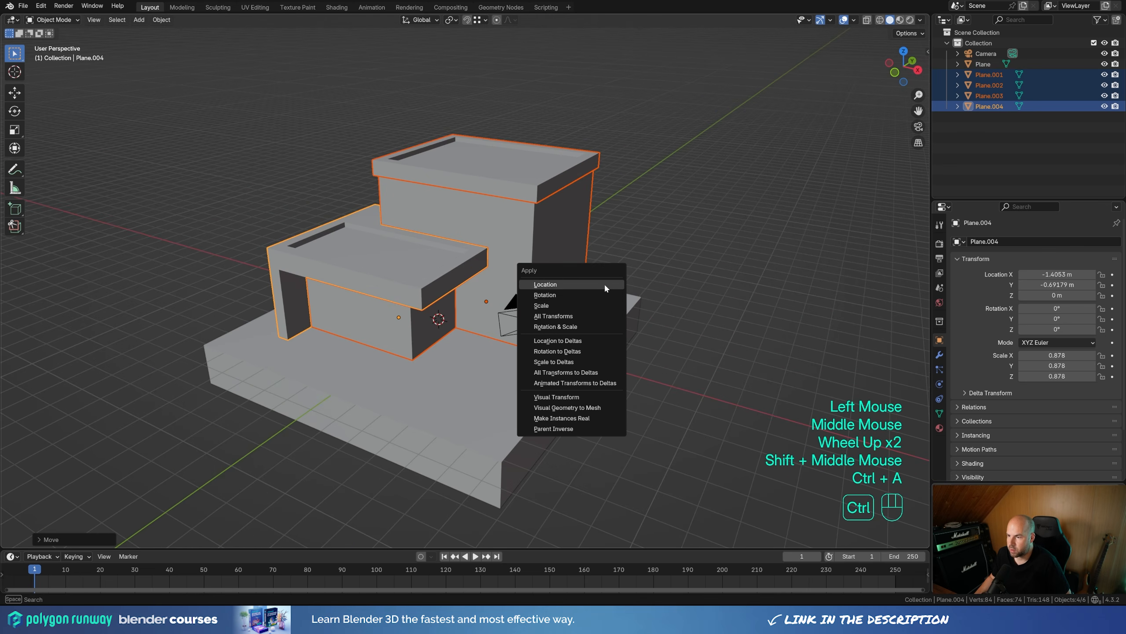
pyautogui.click(571, 302)
pyautogui.moveTo(458, 281); pyautogui.dragTo(479, 277, button='middle')
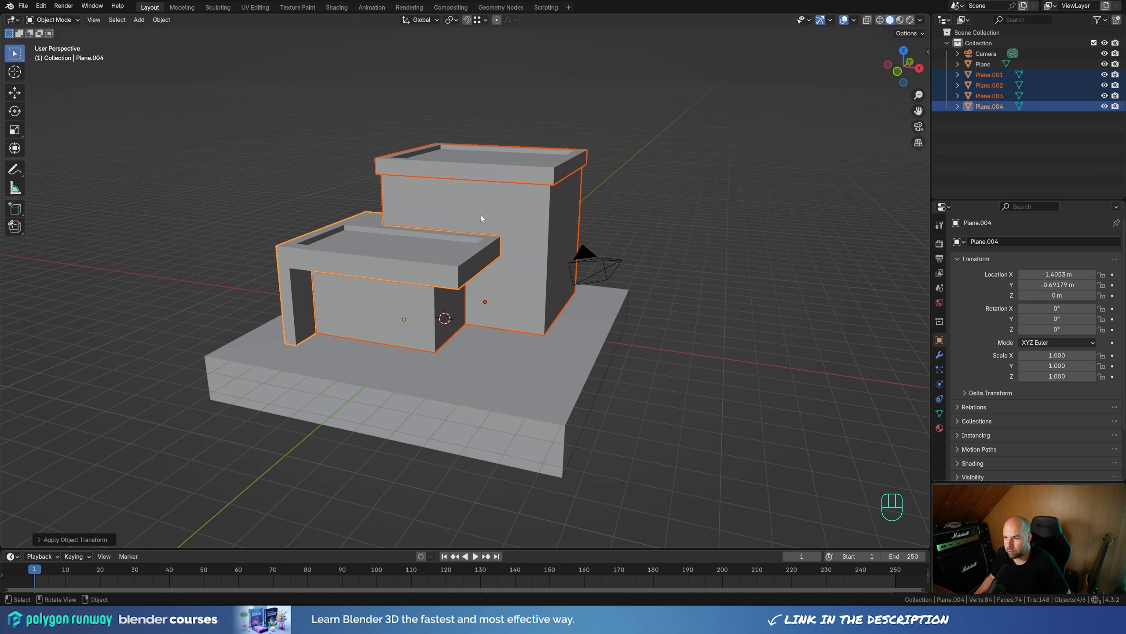
# Using X-ray selection in Edit Mode, raise the tall block's top and its roof together by about 0.52 m along Z.
pyautogui.click(514, 204)
pyautogui.moveTo(371, 111); pyautogui.dragTo(553, 192)
pyautogui.press('Tab')
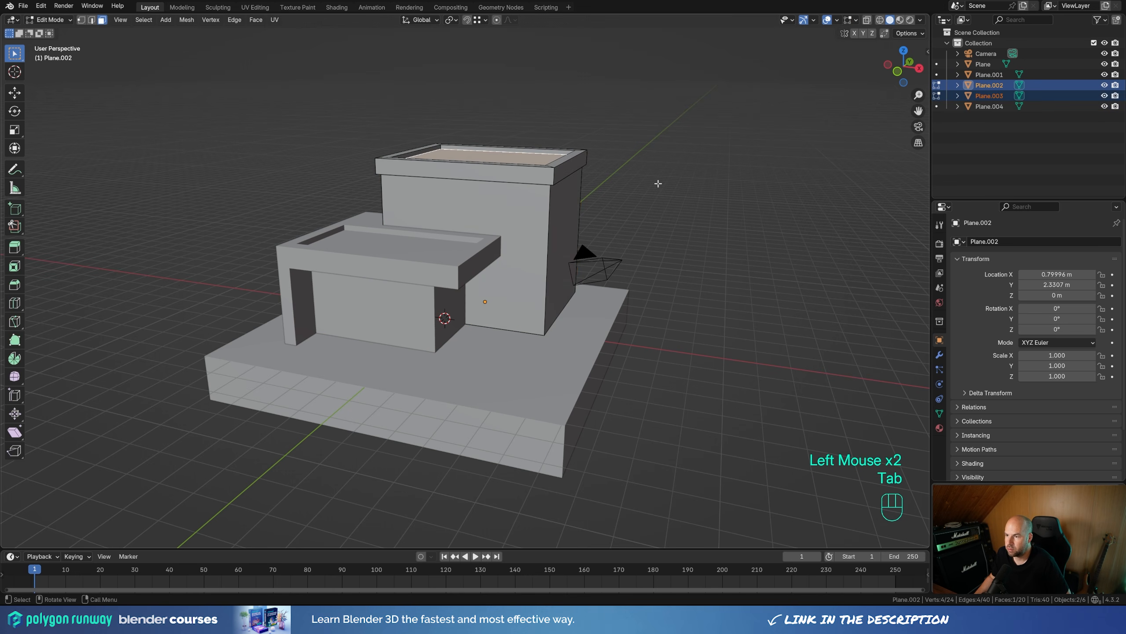
pyautogui.click(867, 19)
pyautogui.moveTo(507, 201); pyautogui.dragTo(507, 203, button='middle')
pyautogui.moveTo(329, 119); pyautogui.dragTo(645, 190)
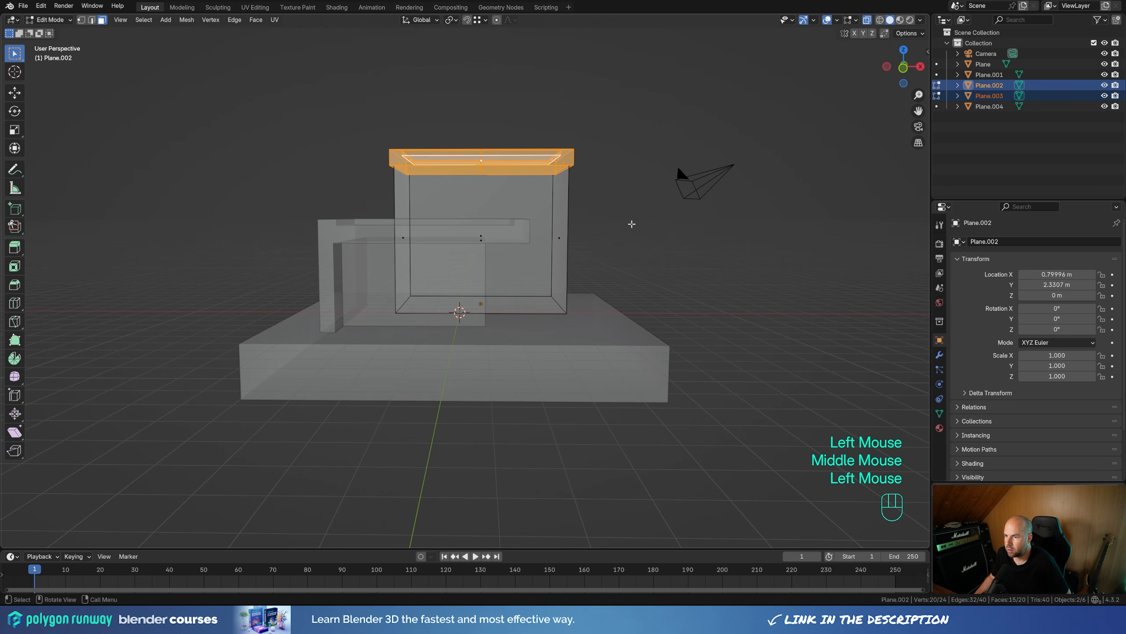
pyautogui.press('g')
pyautogui.press('z')
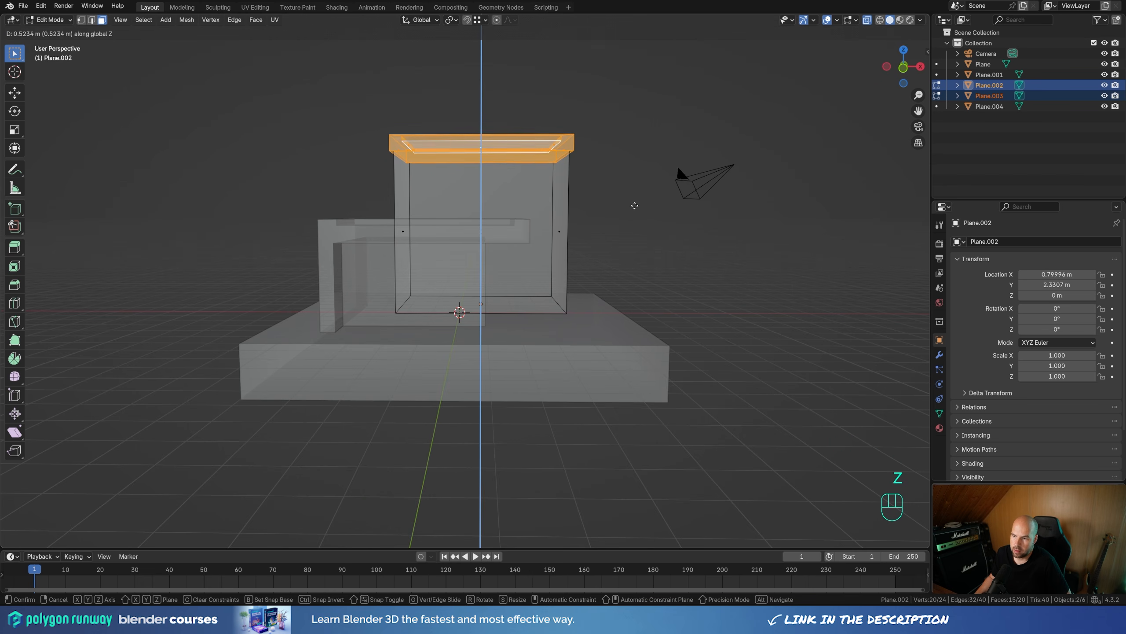
pyautogui.click(634, 203)
pyautogui.moveTo(634, 203); pyautogui.dragTo(439, 231, button='middle')
pyautogui.press('Tab')
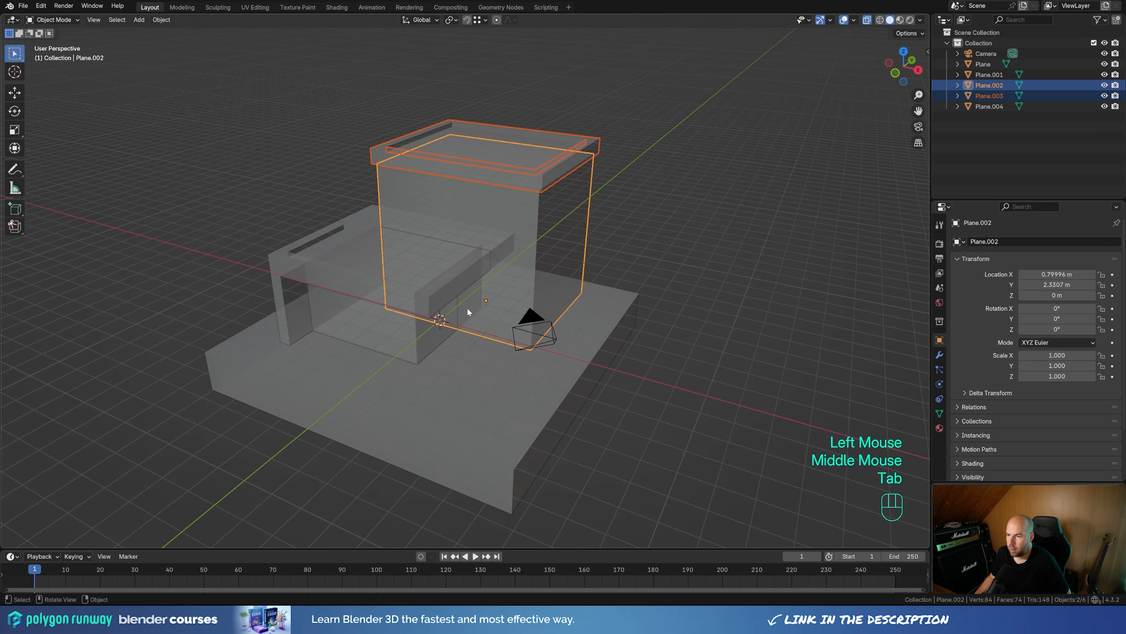
pyautogui.click(866, 20)
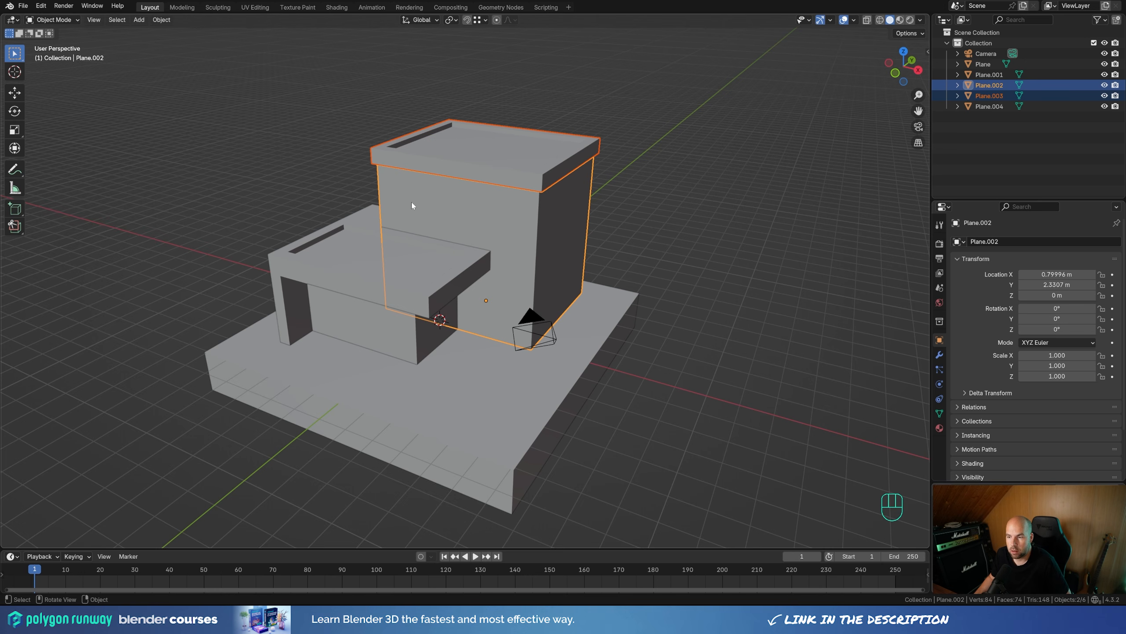
# Place the 3D cursor on the upper front wall of the tall block and add a plane there.
pyautogui.press('shift')
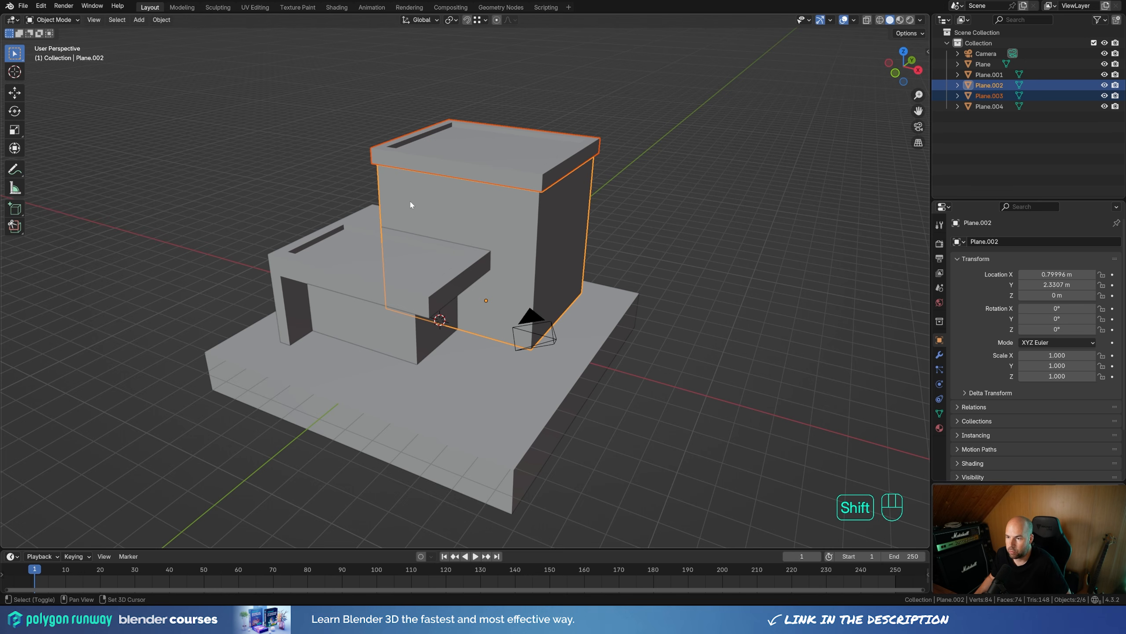
pyautogui.keyDown('shift'); pyautogui.rightClick(410, 202); pyautogui.keyUp('shift')
pyautogui.moveTo(421, 237); pyautogui.dragTo(451, 211, button='middle')
pyautogui.keyDown('shift'); pyautogui.moveTo(451, 211); pyautogui.dragTo(452, 234, button='middle'); pyautogui.keyUp('shift')
pyautogui.scroll(3, 448, 220)
pyautogui.hotkey('shift', 'a')
pyautogui.moveTo(451, 232)
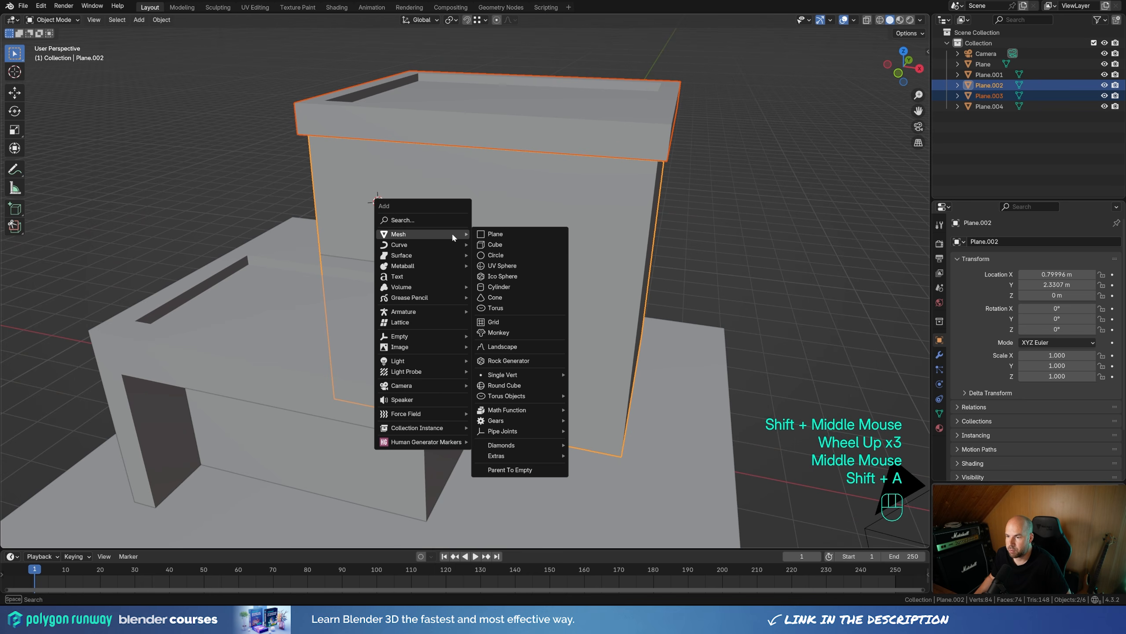
pyautogui.click(496, 233)
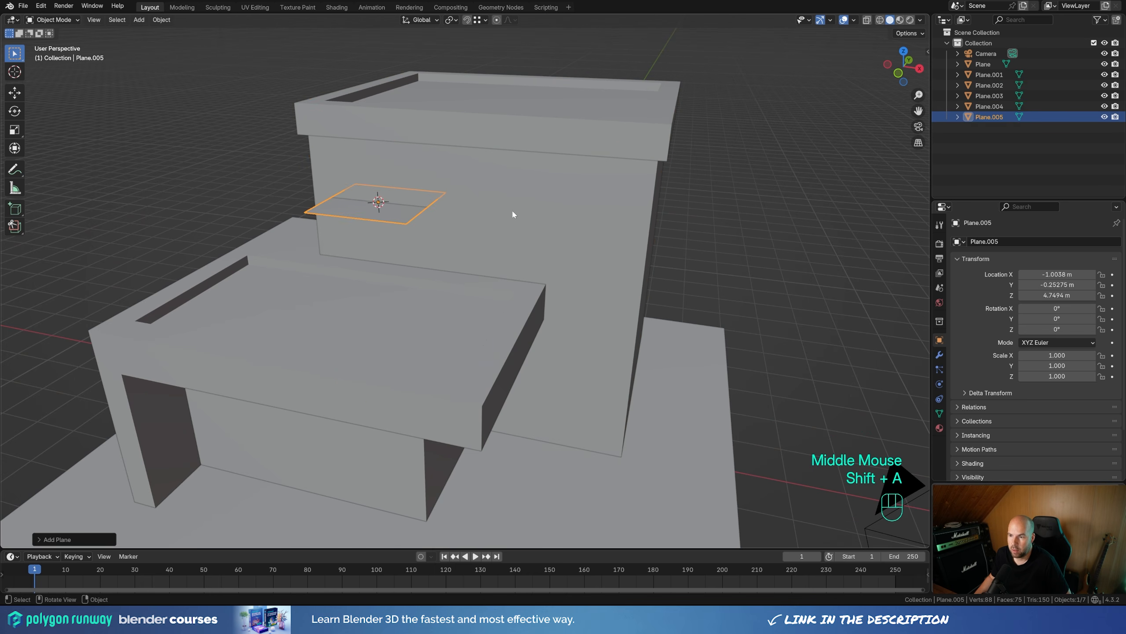
# In Edit Mode, rotate the new plane 90° about X and scale it to about 0.67 along Z.
pyautogui.press('Tab')
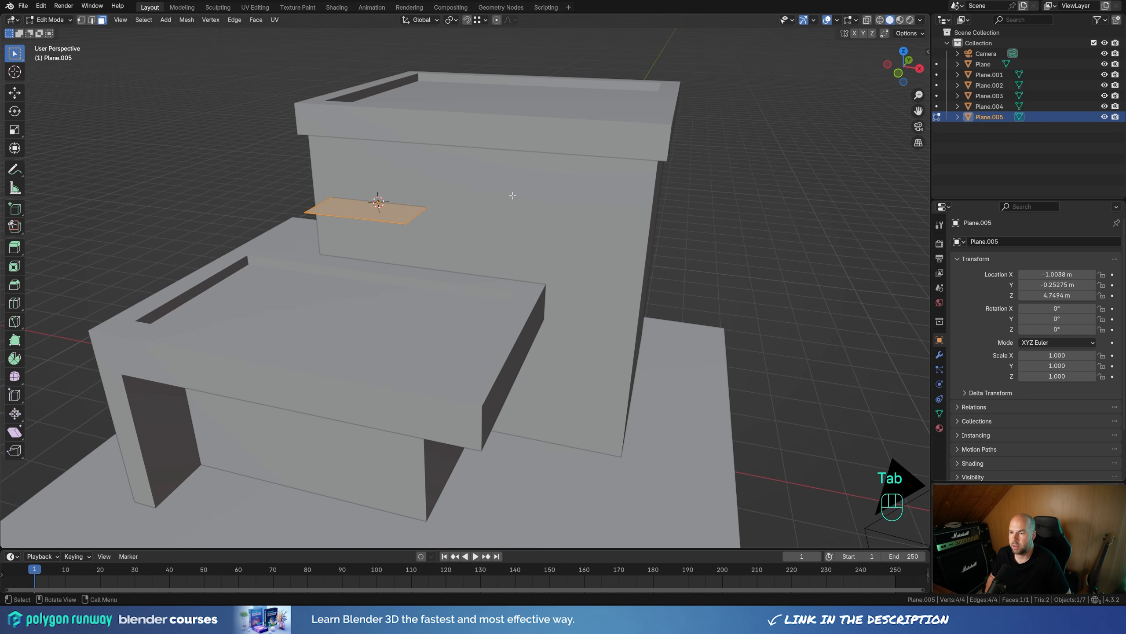
pyautogui.press('r')
pyautogui.press('x')
pyautogui.press('KP_9')
pyautogui.press('KP_0')
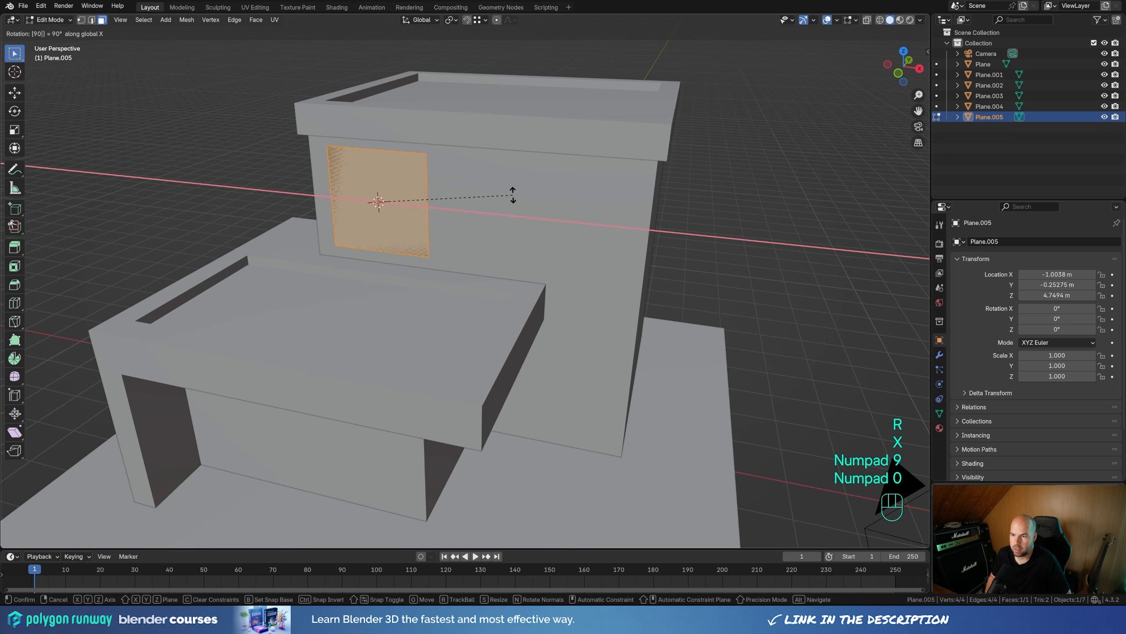
pyautogui.press('KP_Enter')
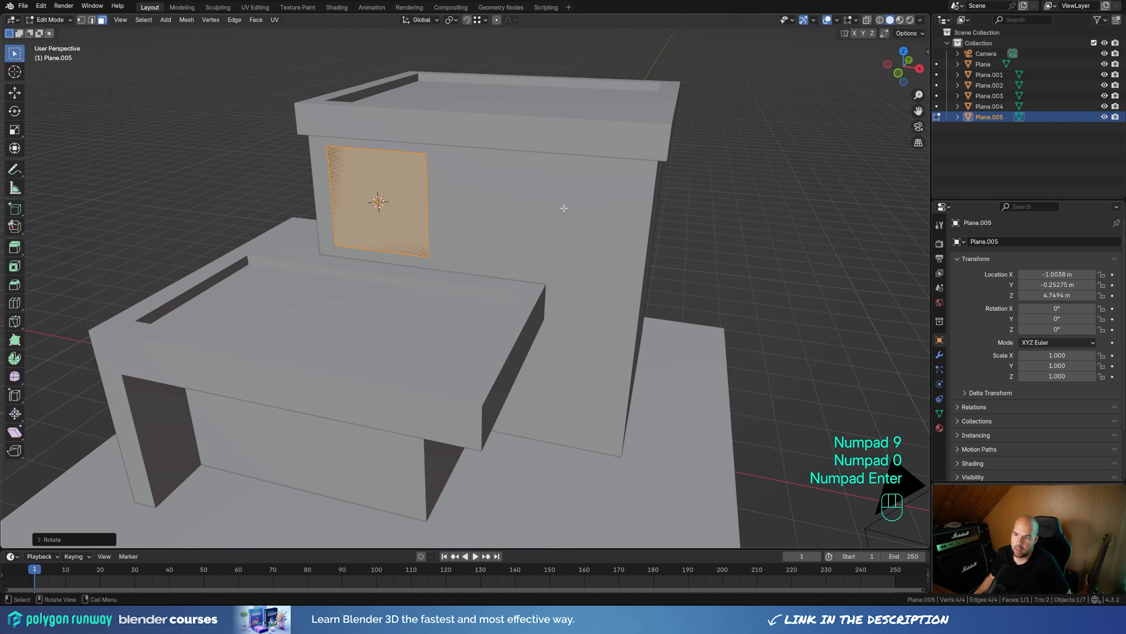
pyautogui.press('s')
pyautogui.press('z')
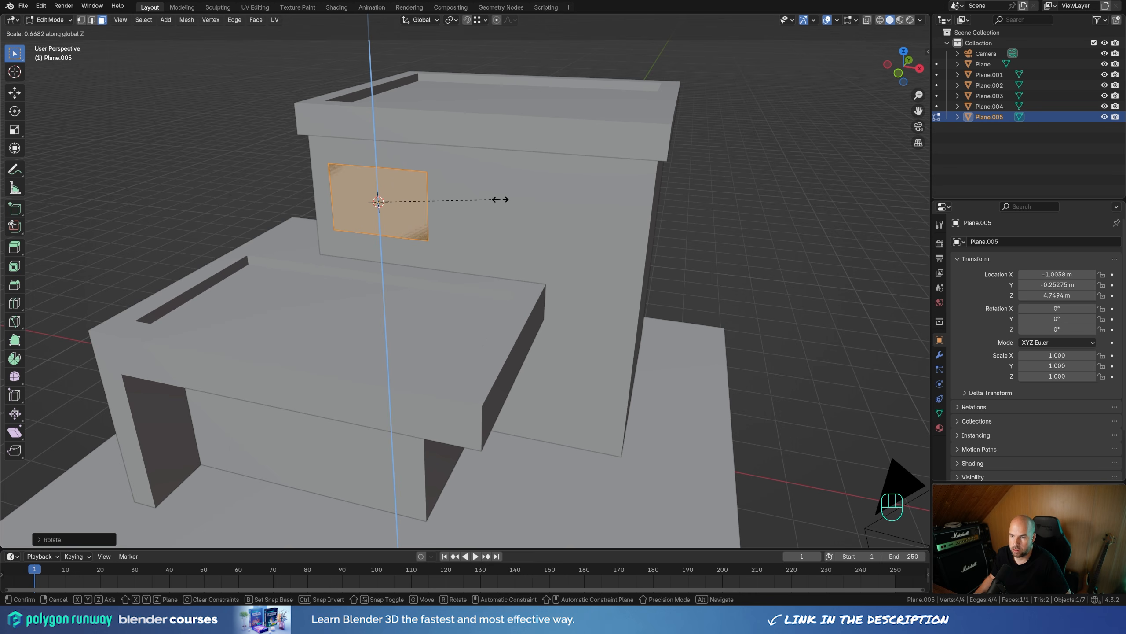
pyautogui.click(500, 200)
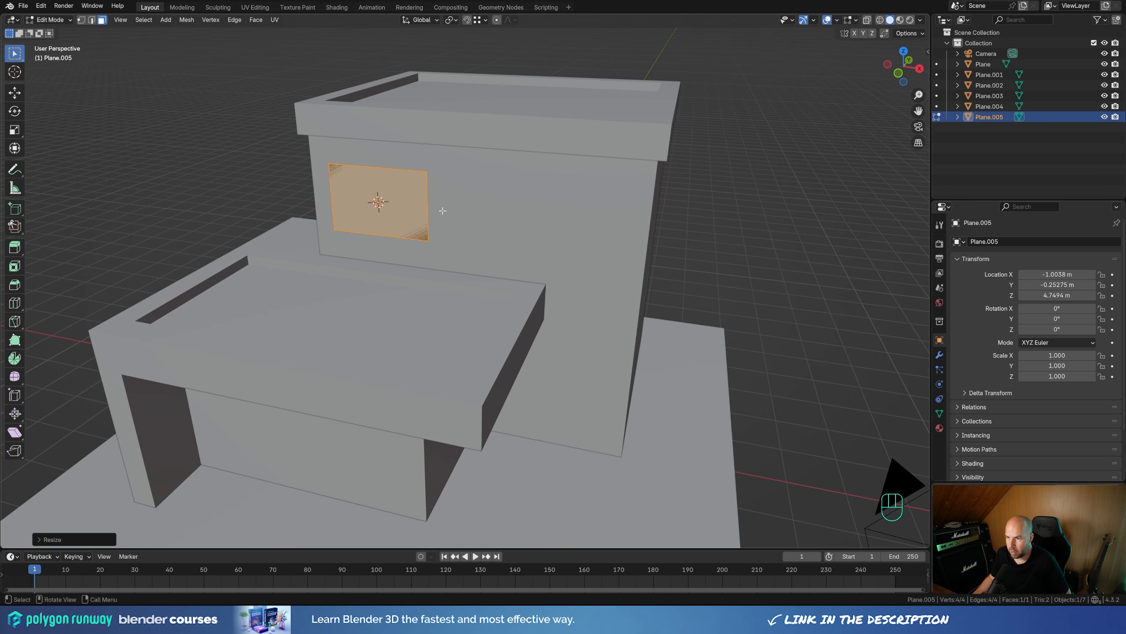
# Duplicate the upright plane in place and extrude the copy about 0.82 m outward from the wall into a box.
pyautogui.press('Tab')
pyautogui.hotkey('shift', 'd')
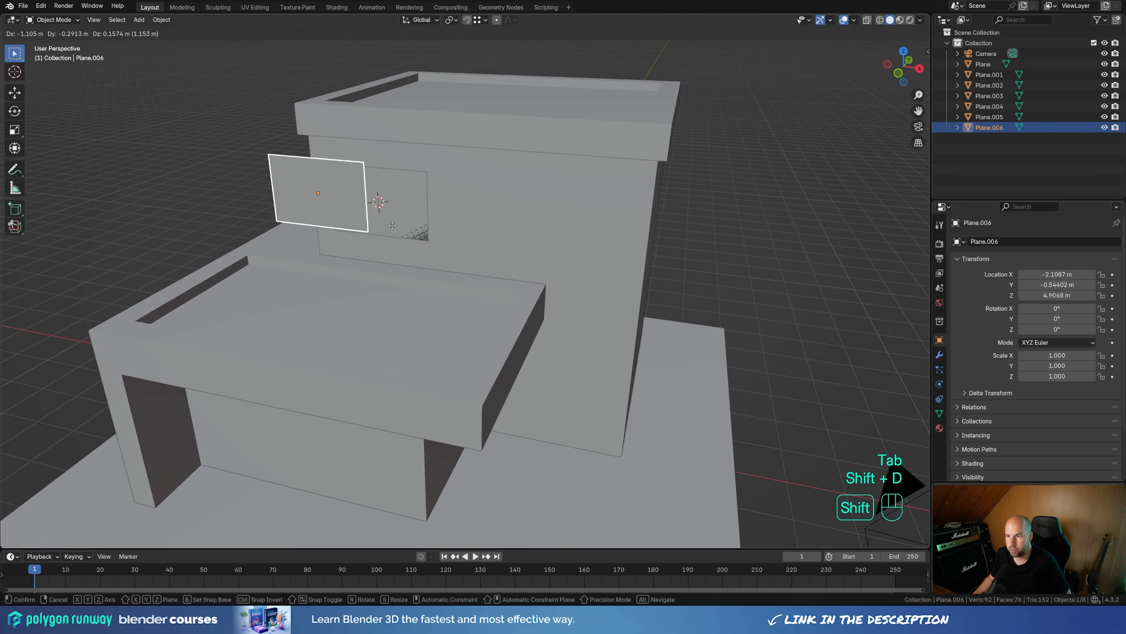
pyautogui.rightClick(409, 257)
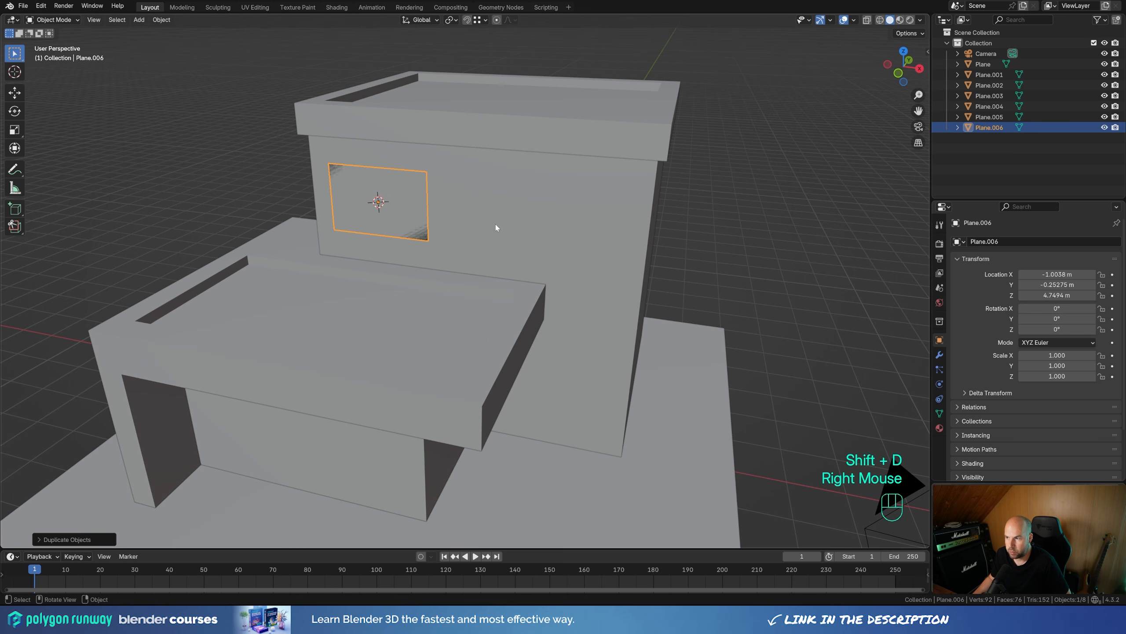
pyautogui.press('Tab')
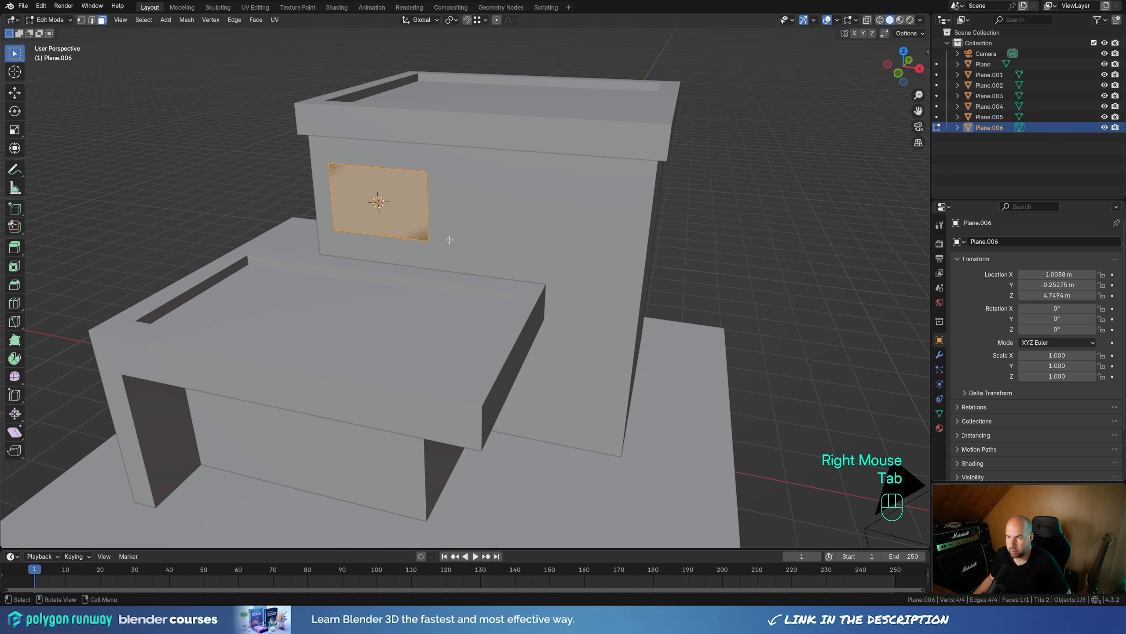
pyautogui.moveTo(449, 240); pyautogui.dragTo(414, 244, button='middle')
pyautogui.press('e')
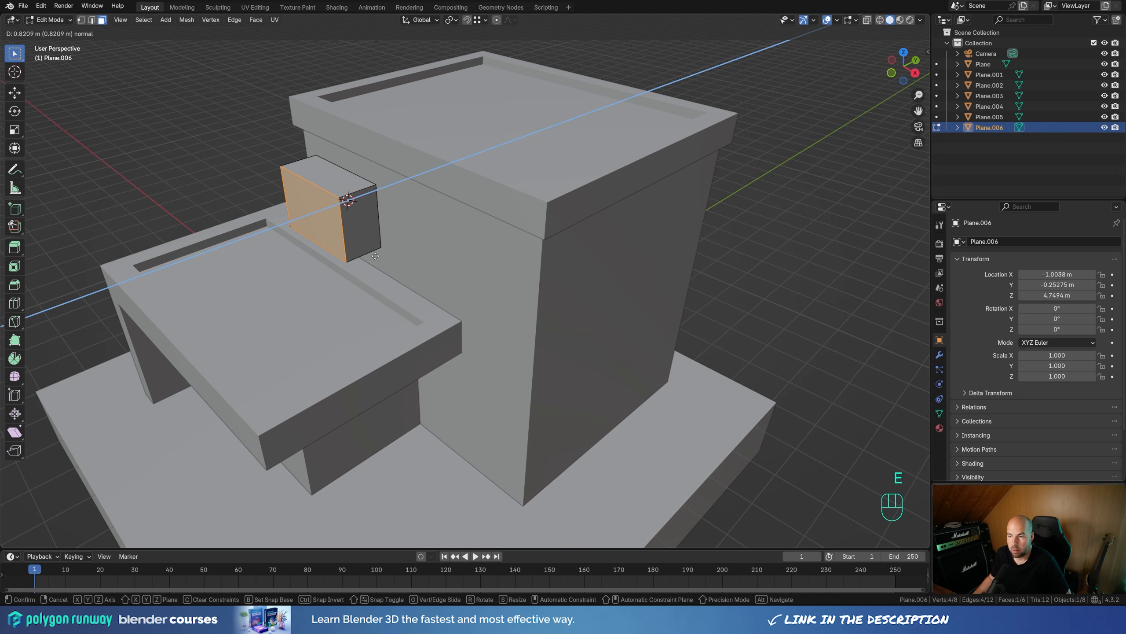
pyautogui.click(376, 256)
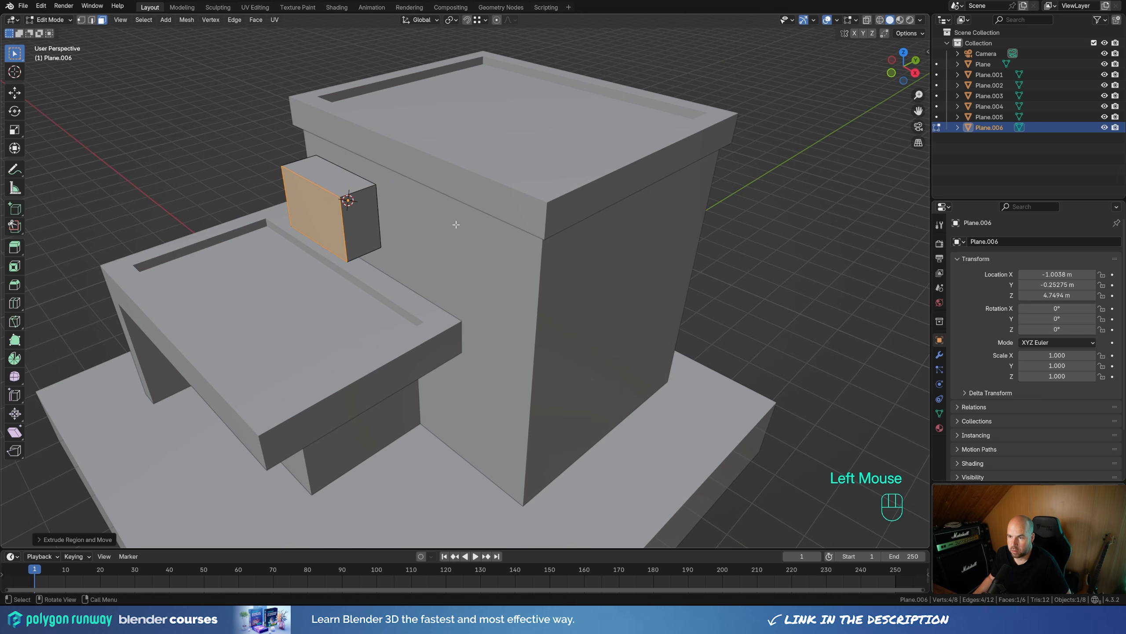
# Recalculate the box's normals and move its whole mesh about 0.5 m along Y so it partly sinks into the wall.
pyautogui.press('a')
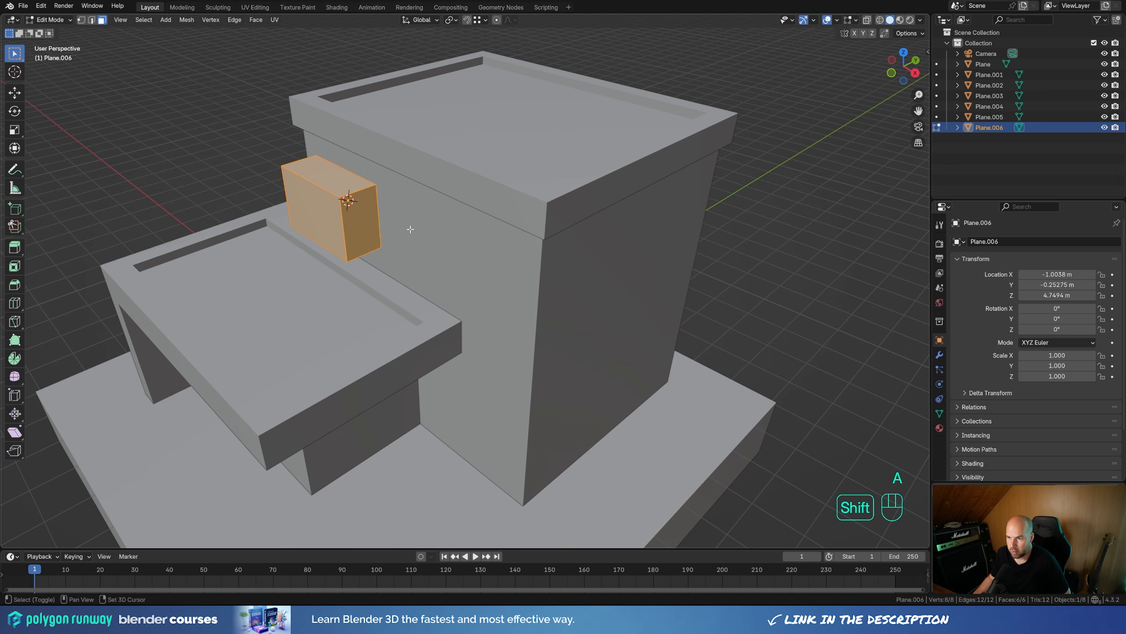
pyautogui.hotkey('shift', 'n')
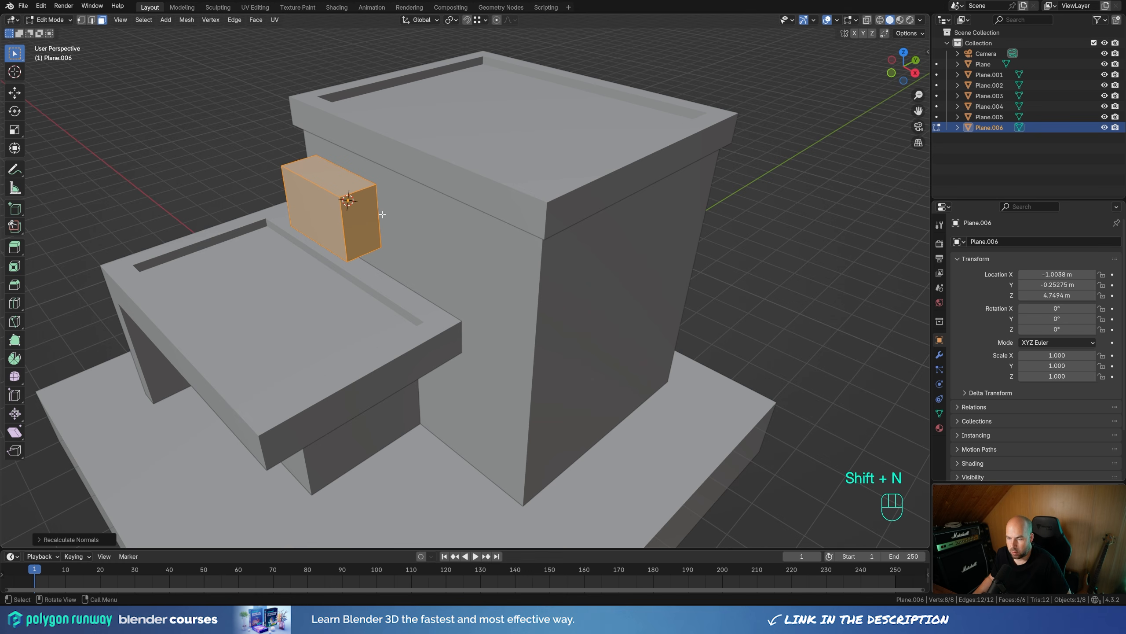
pyautogui.press('g')
pyautogui.press('y')
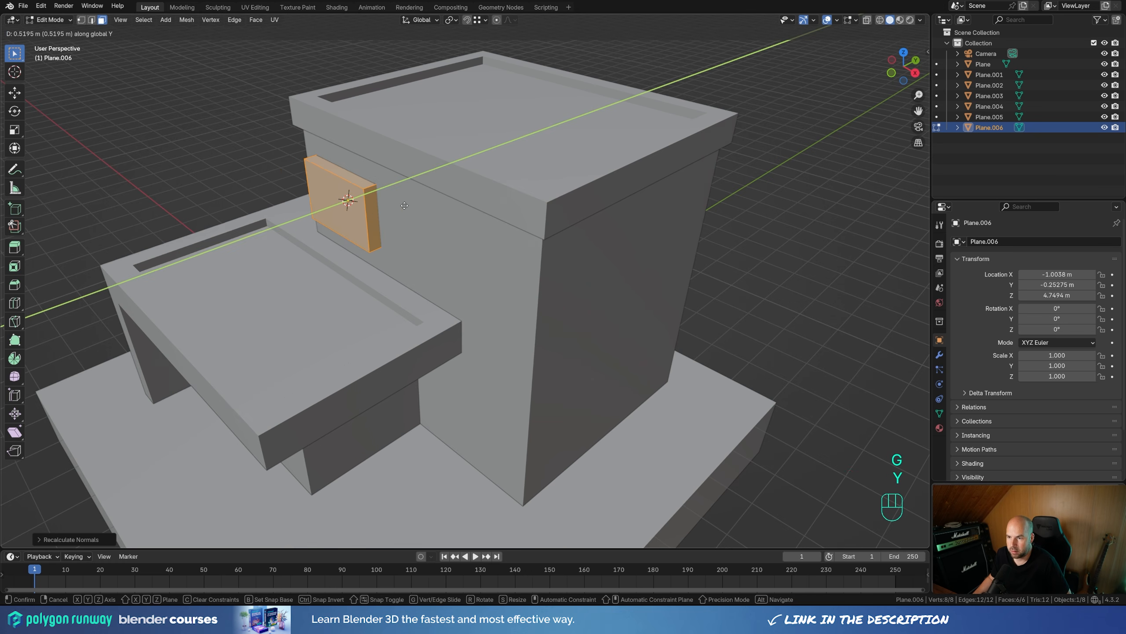
pyautogui.click(397, 204)
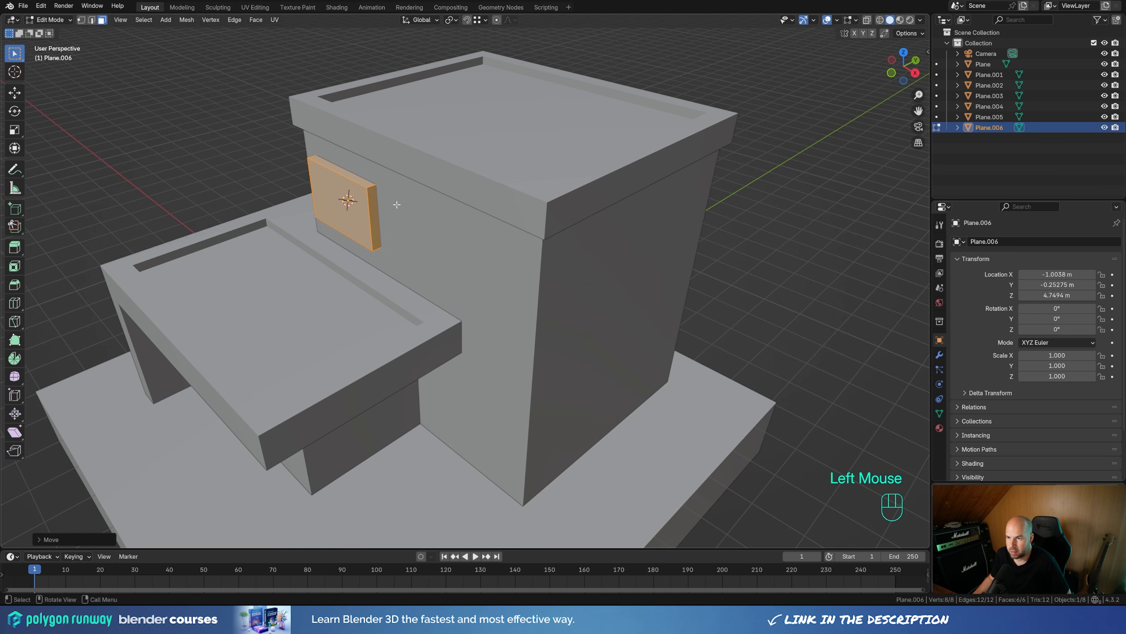
pyautogui.press('Tab')
pyautogui.moveTo(381, 241); pyautogui.dragTo(488, 226, button='middle')
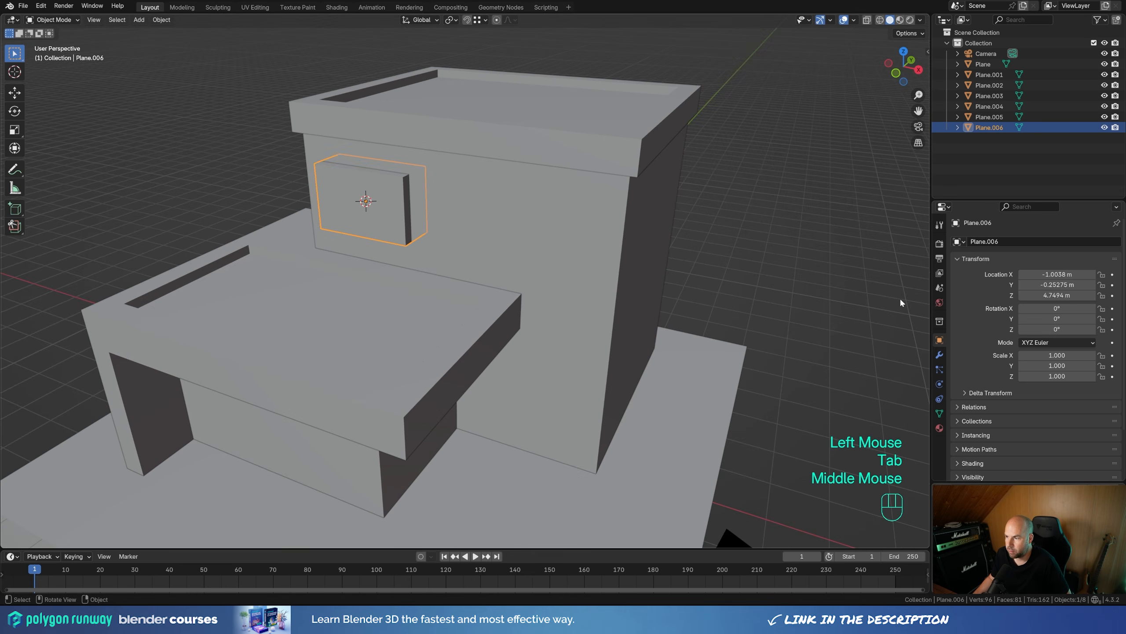
# Exclude the box sunk into the tall block's front wall from renders.
pyautogui.scroll(-3, 988, 451)
pyautogui.click(979, 420)
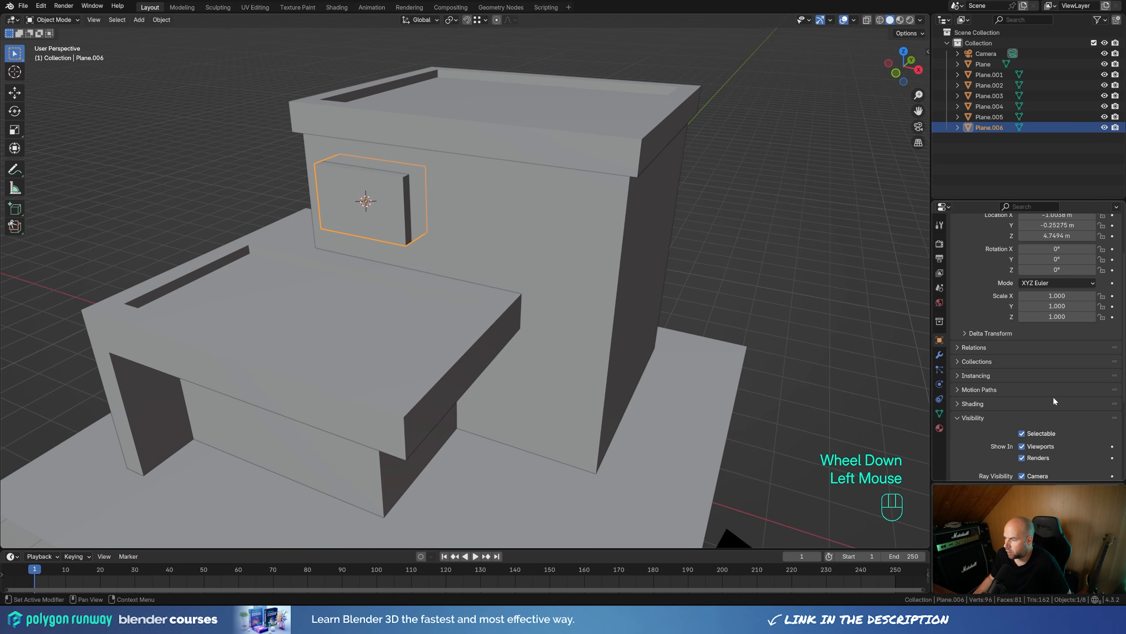
pyautogui.scroll(-2, 1054, 426)
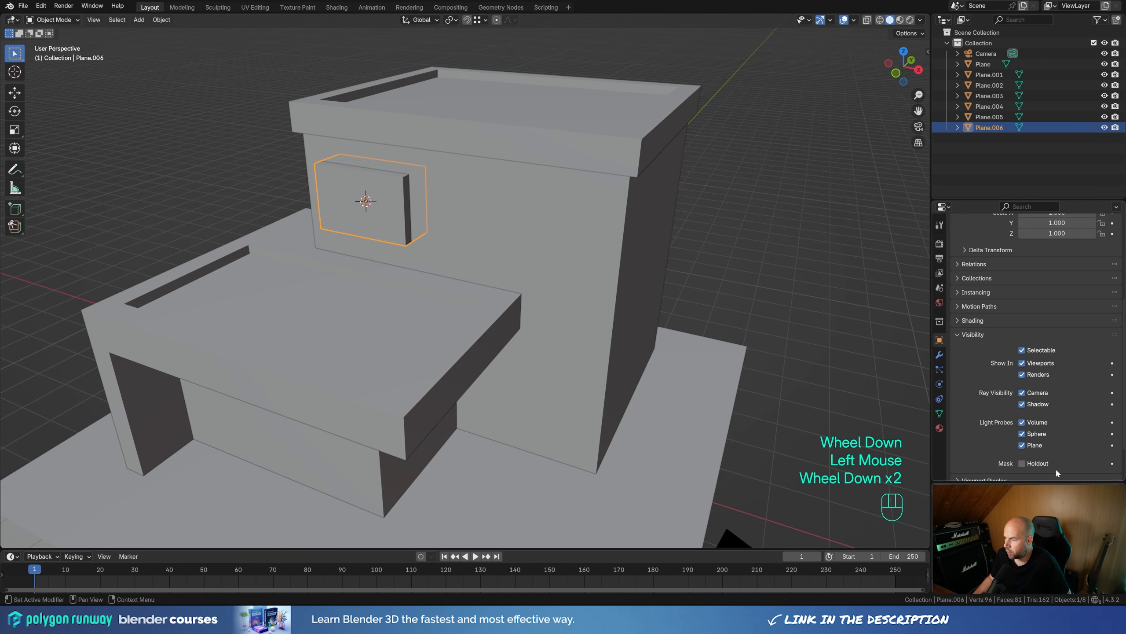
pyautogui.click(1021, 374)
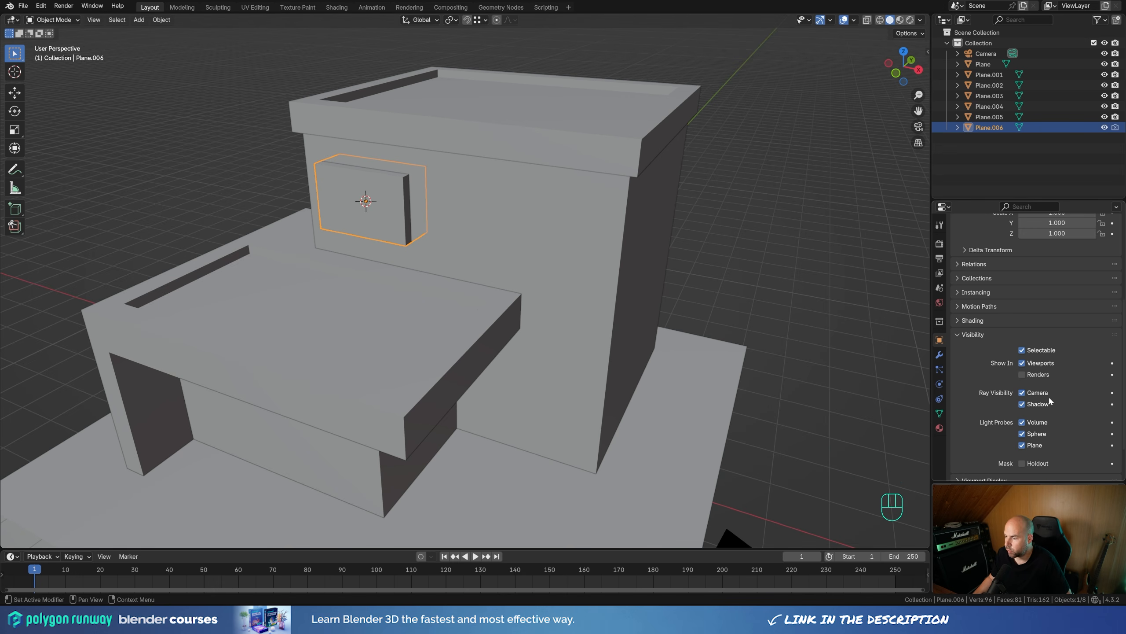
# Set the box's viewport display to Bounds so it shows only as an outline.
pyautogui.click(958, 333)
pyautogui.click(975, 432)
pyautogui.scroll(-2, 1006, 409)
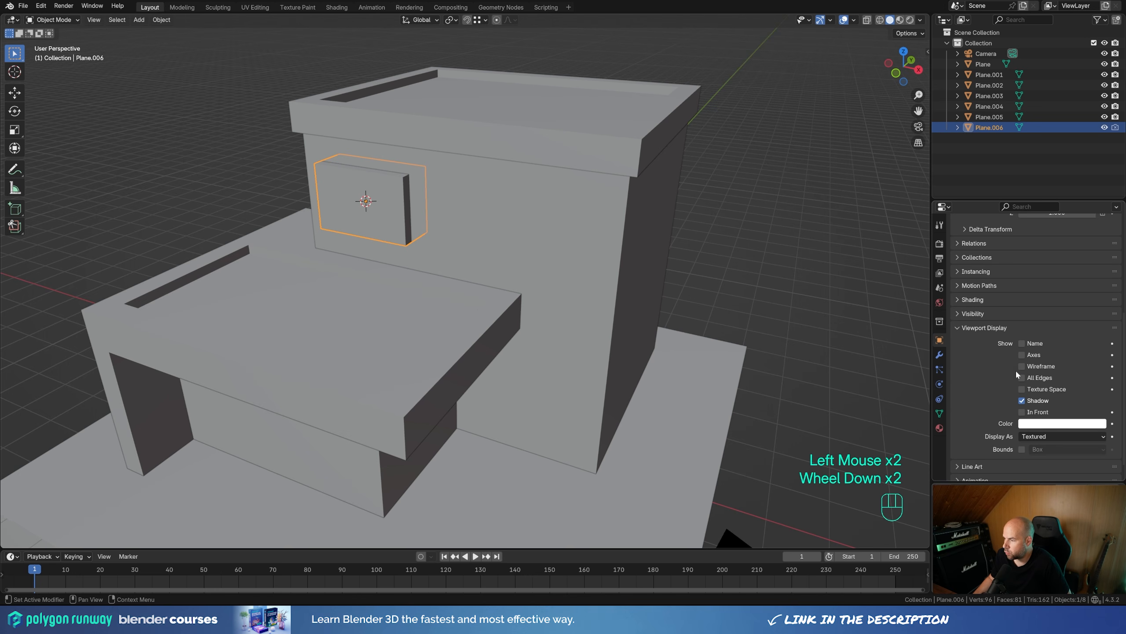
pyautogui.click(1033, 436)
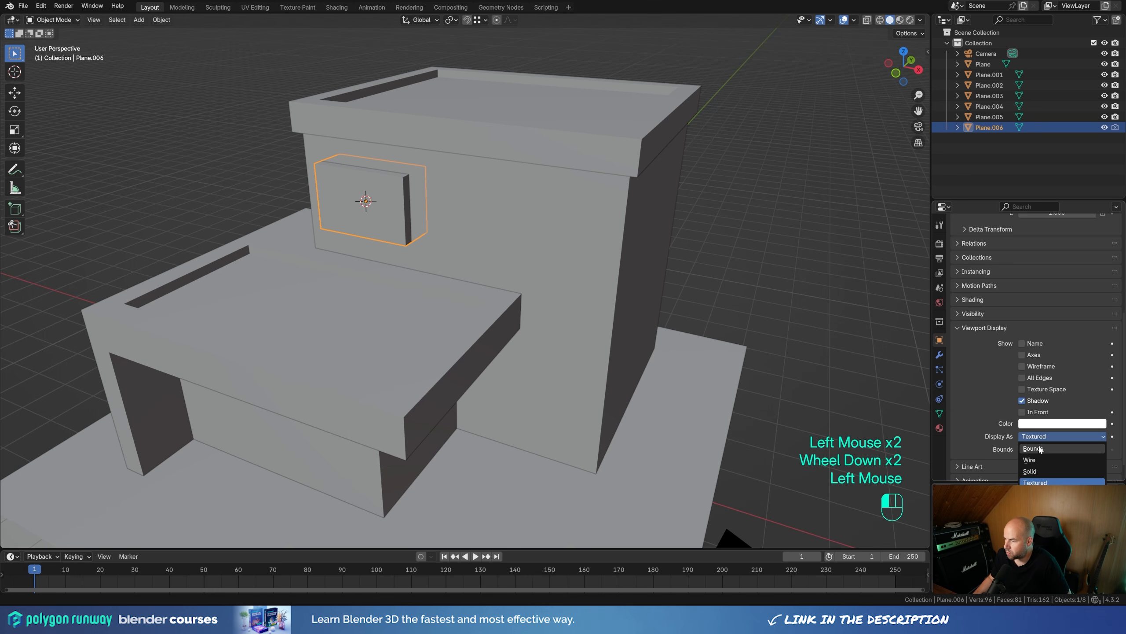
pyautogui.click(1045, 447)
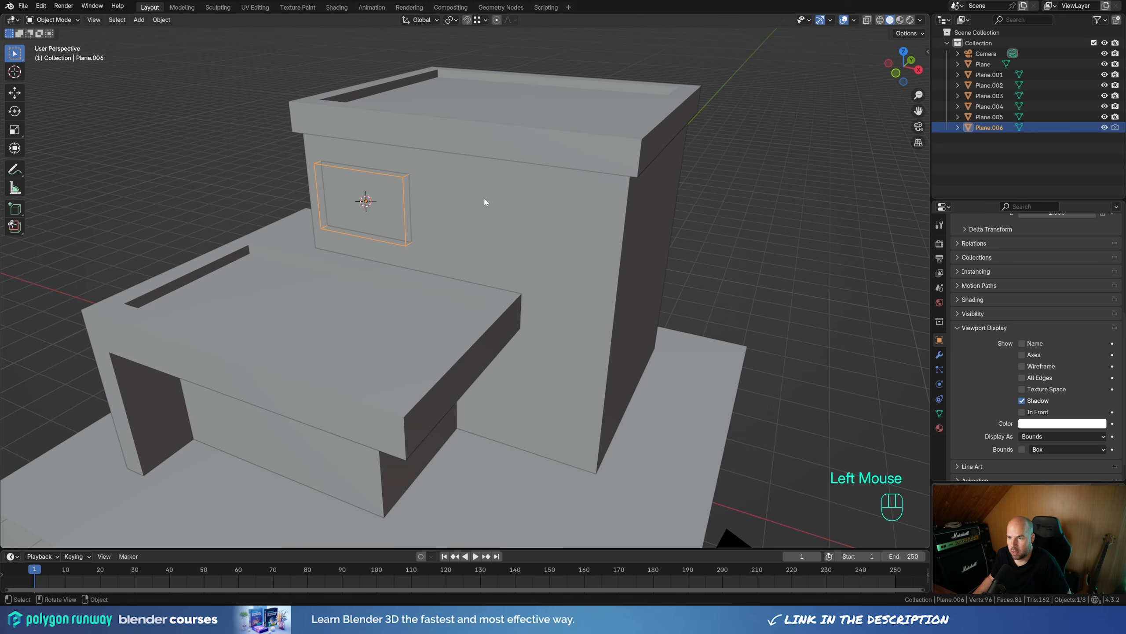
pyautogui.press('g')
pyautogui.press('Escape')
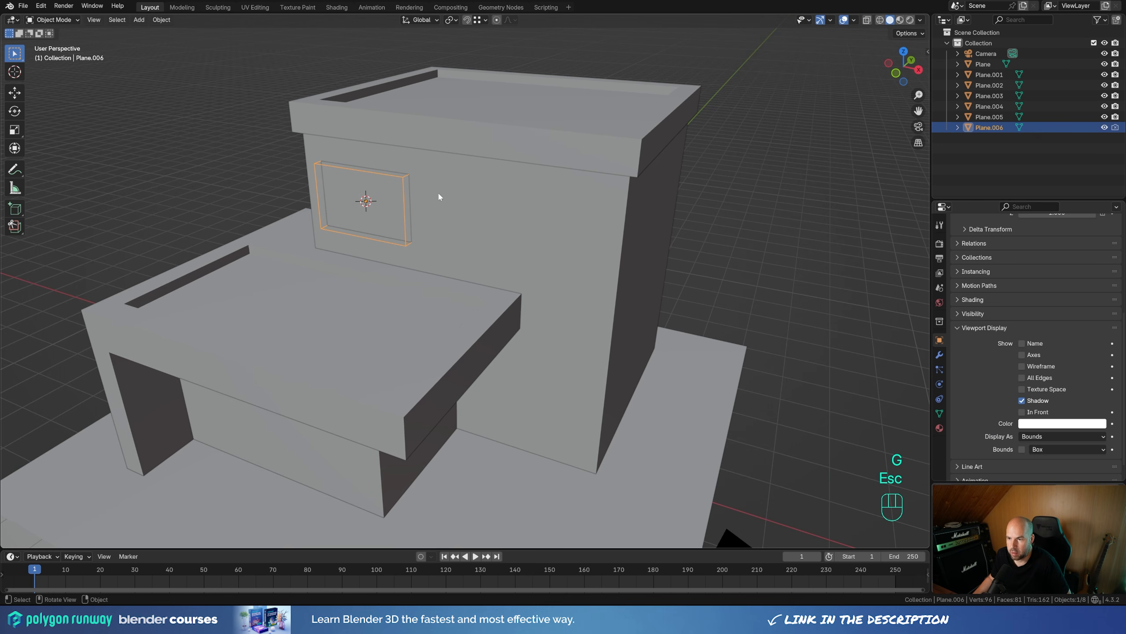
pyautogui.moveTo(438, 194)
pyautogui.mouseDown(button='middle')
pyautogui.moveTo(387, 195)
pyautogui.moveTo(457, 203)
pyautogui.mouseUp(button='middle')
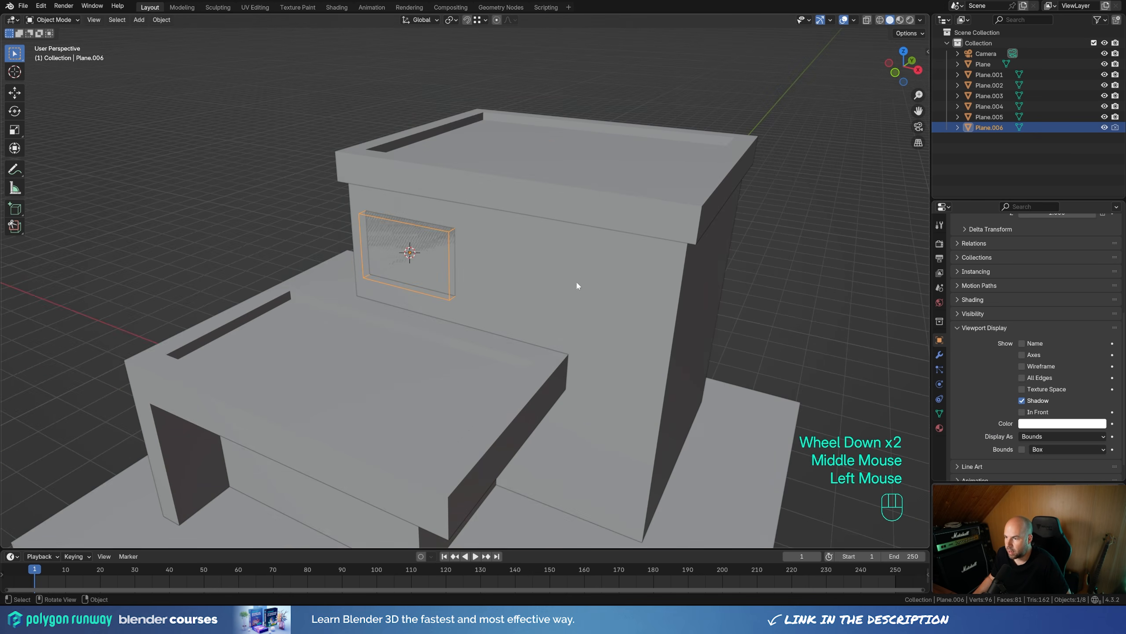
# Add a Boolean modifier in Difference mode to the tall block, using the outlined box as the cutting object.
pyautogui.click(577, 285)
pyautogui.click(939, 355)
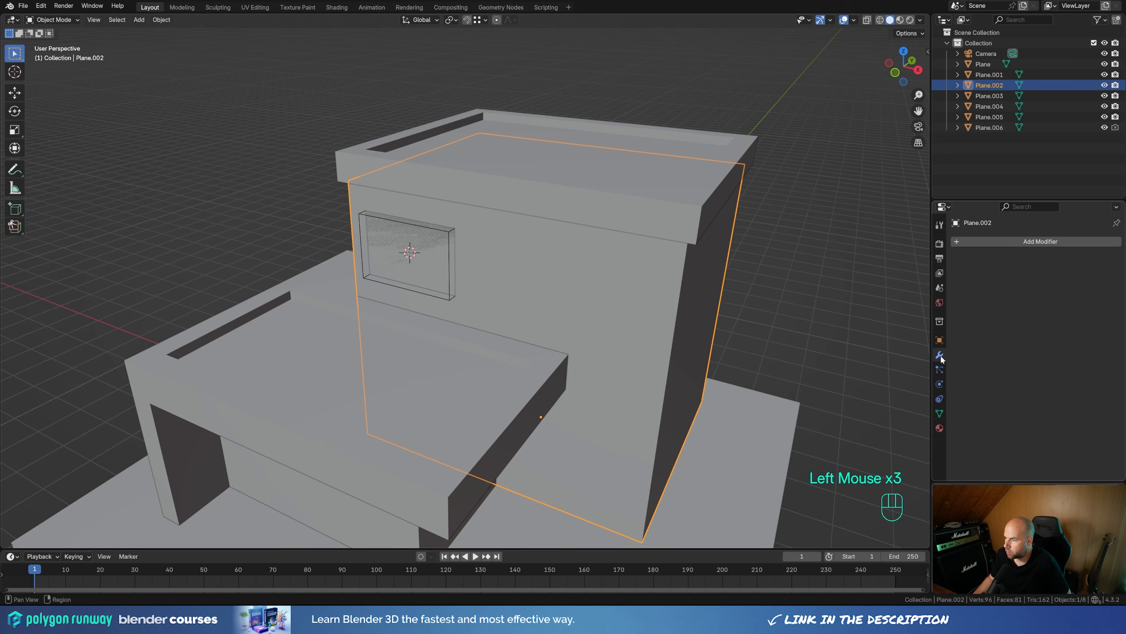
pyautogui.click(977, 242)
pyautogui.write('b')
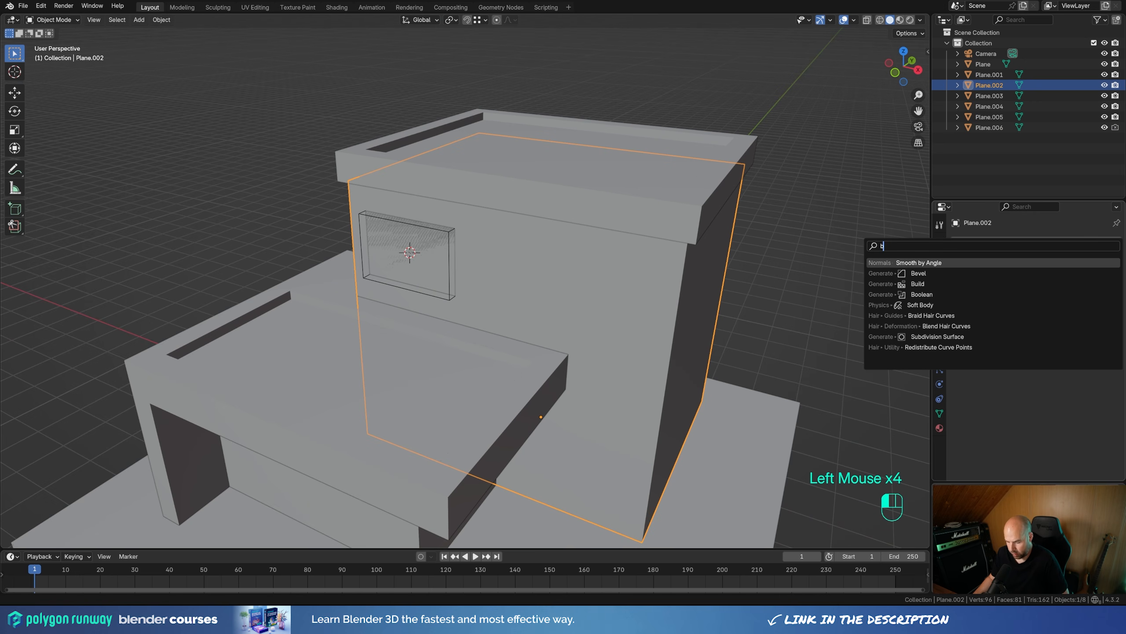
pyautogui.write('oo')
pyautogui.click(967, 263)
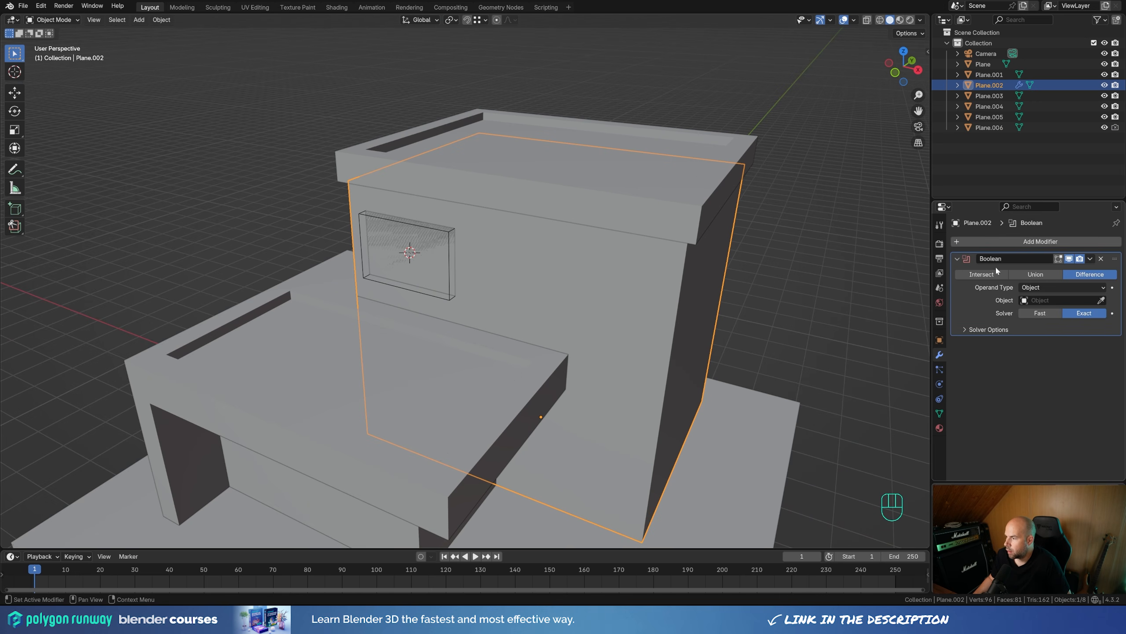
pyautogui.click(1102, 300)
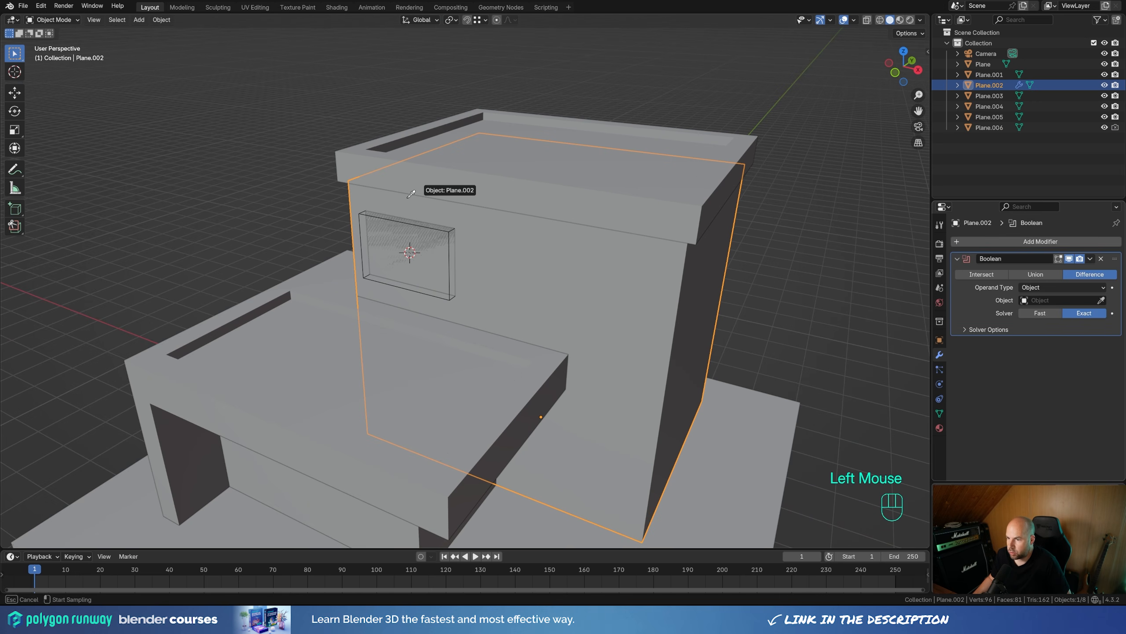
pyautogui.click(362, 212)
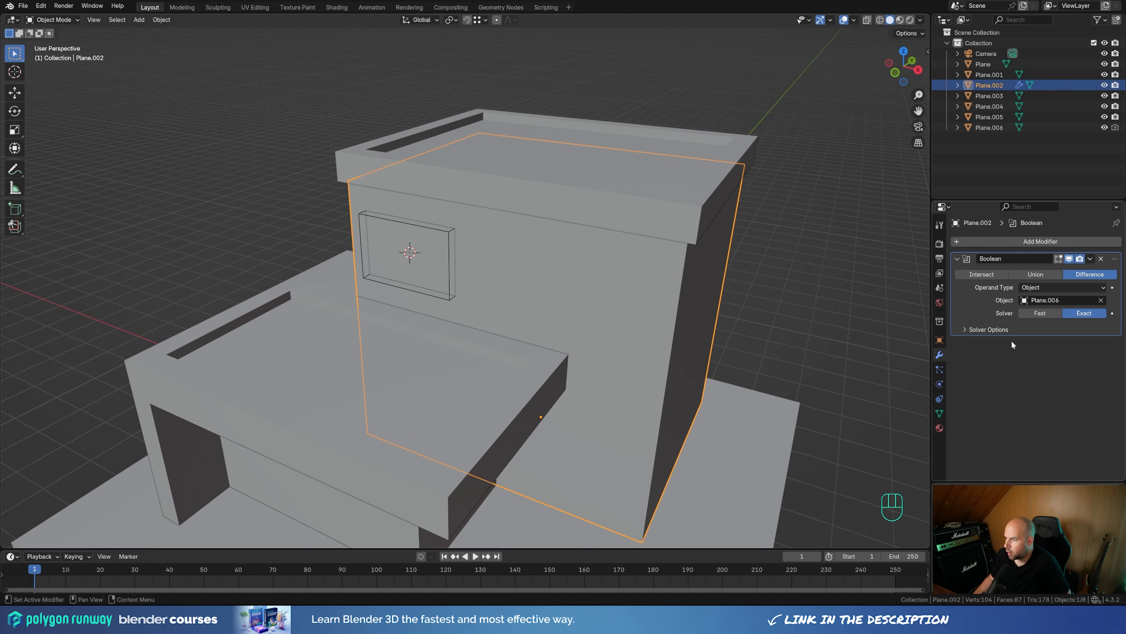
# Parent the upright window plane to the outlined cutter box.
pyautogui.click(424, 337)
pyautogui.press('g')
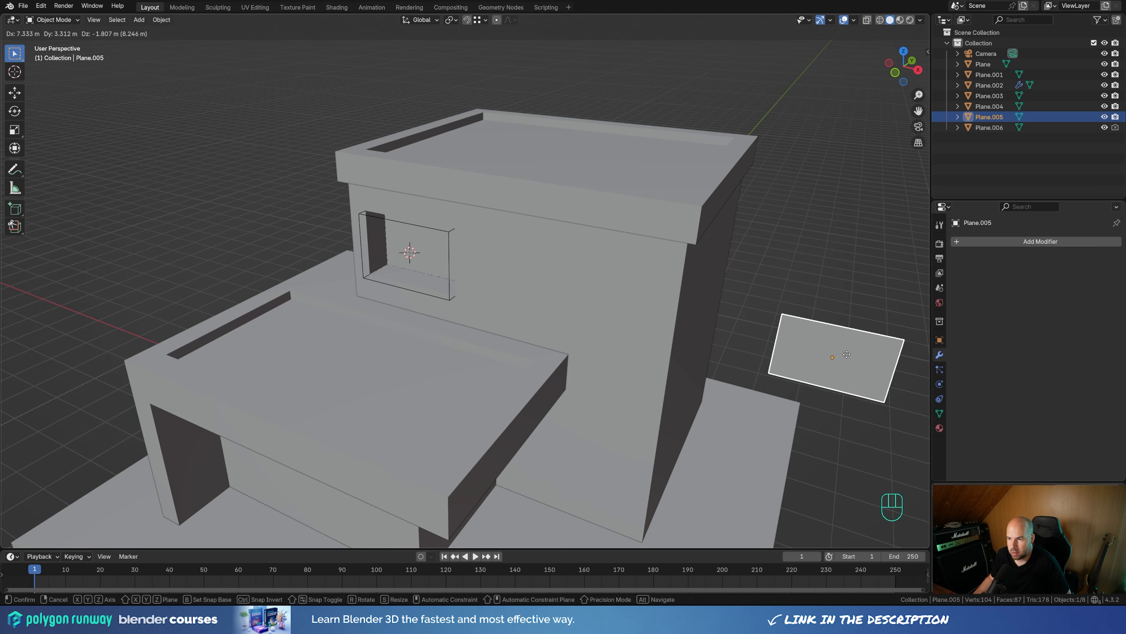
pyautogui.rightClick(850, 354)
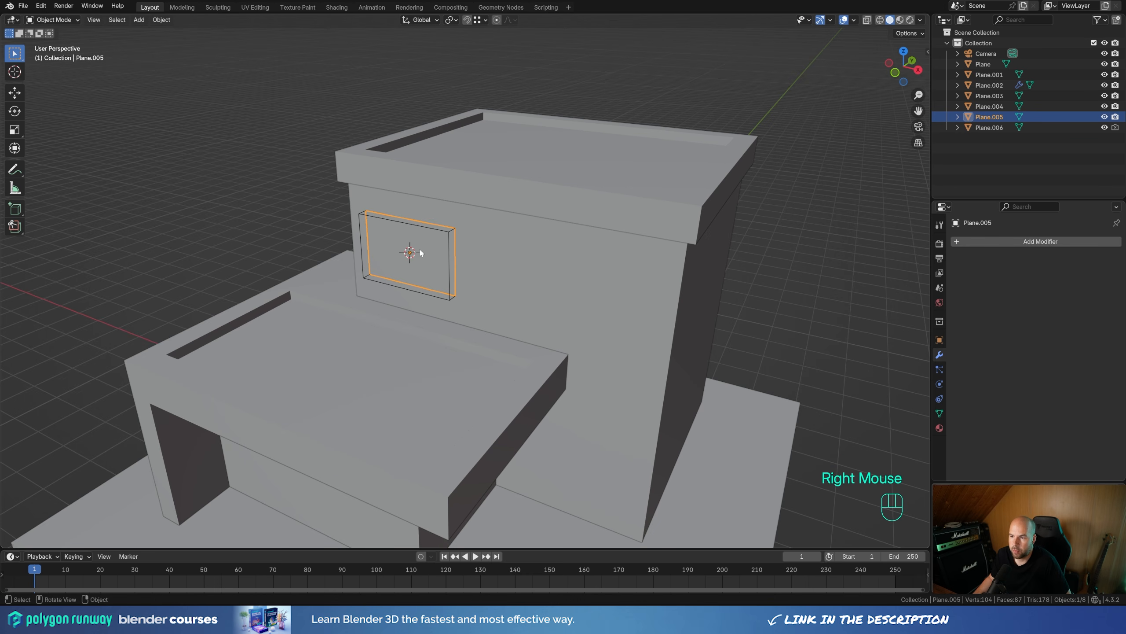
pyautogui.press('g')
pyautogui.press('Escape')
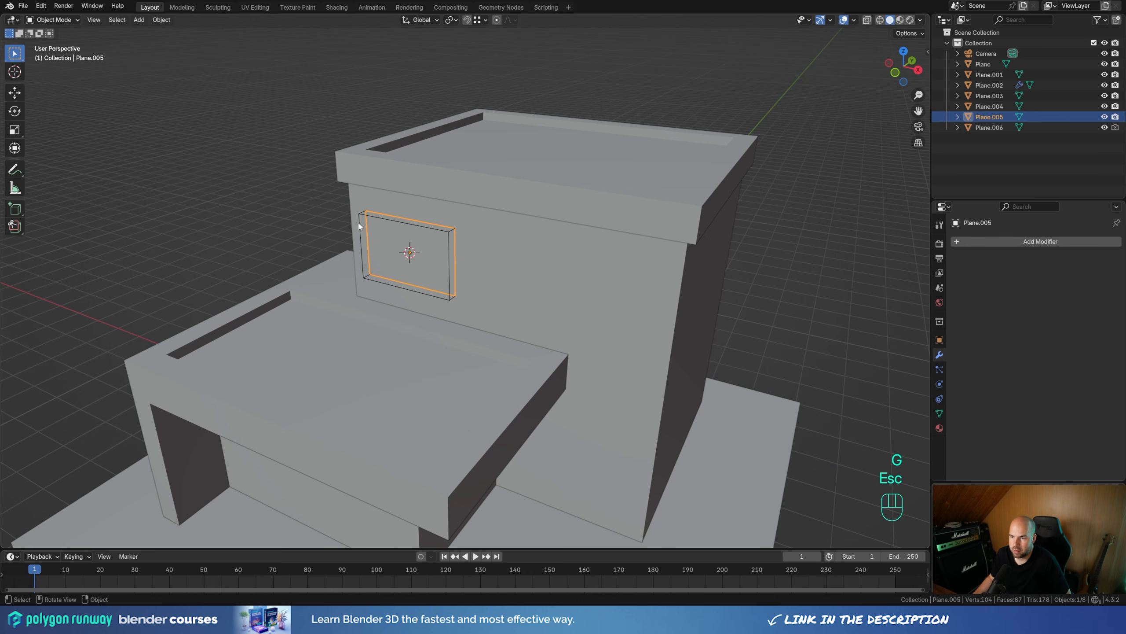
pyautogui.keyDown('shift'); pyautogui.click(359, 217); pyautogui.keyUp('shift')
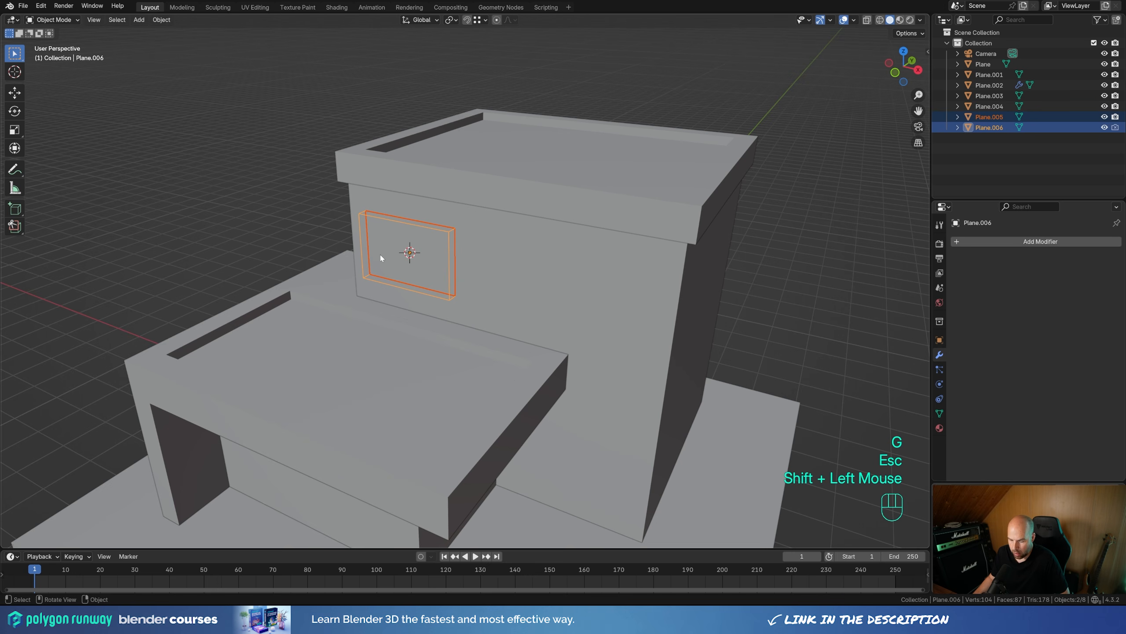
pyautogui.hotkey('ctrl', 'p')
pyautogui.click(368, 254)
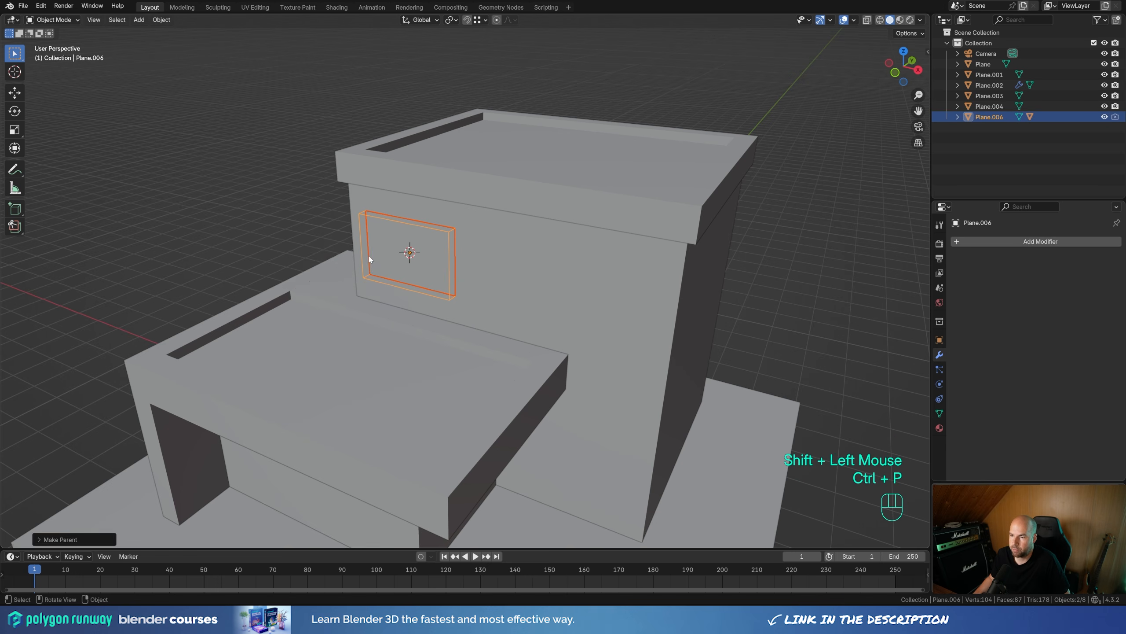
pyautogui.press('Escape')
# Move the window plane about 0.23 m along Y into the wall recess.
pyautogui.moveTo(369, 255); pyautogui.dragTo(459, 295, button='middle')
pyautogui.click(384, 258)
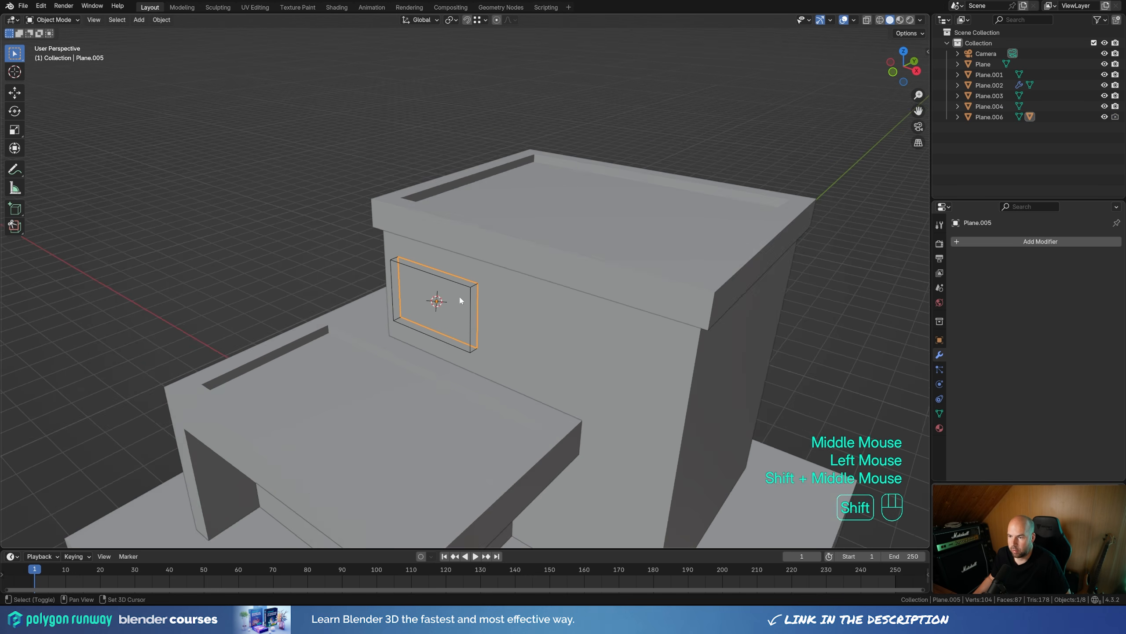
pyautogui.scroll(3, 448, 318)
pyautogui.press('g')
pyautogui.press('y')
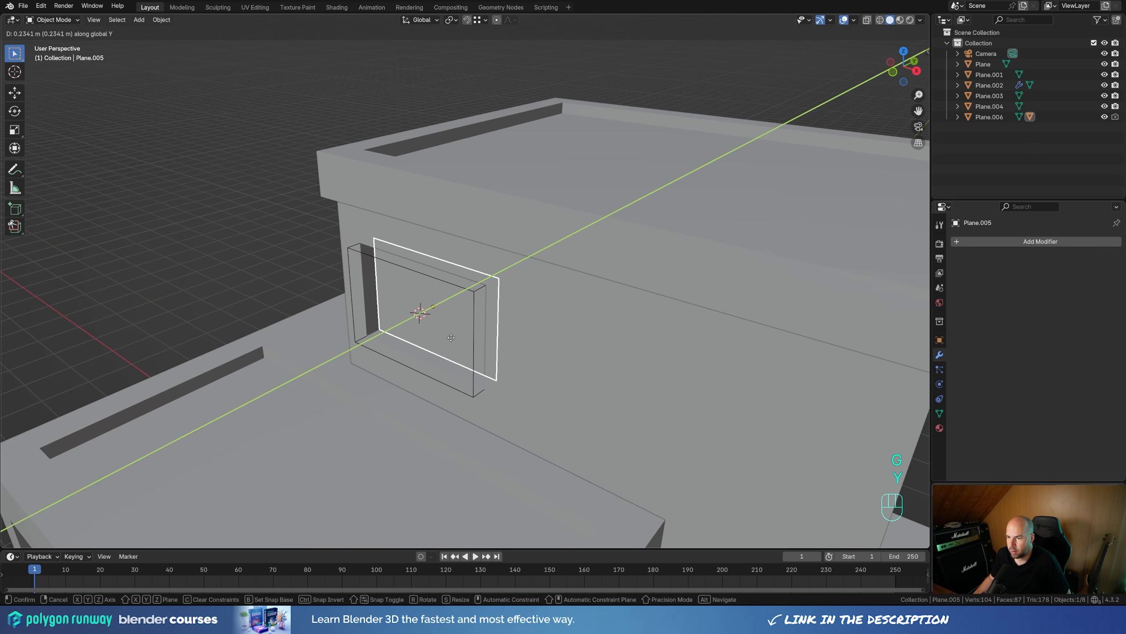
pyautogui.click(451, 337)
# Inset the window plane's face by about 0.13 m and separate the inner face into its own object.
pyautogui.press('Tab')
pyautogui.moveTo(450, 338); pyautogui.dragTo(572, 362, button='middle')
pyautogui.press('i')
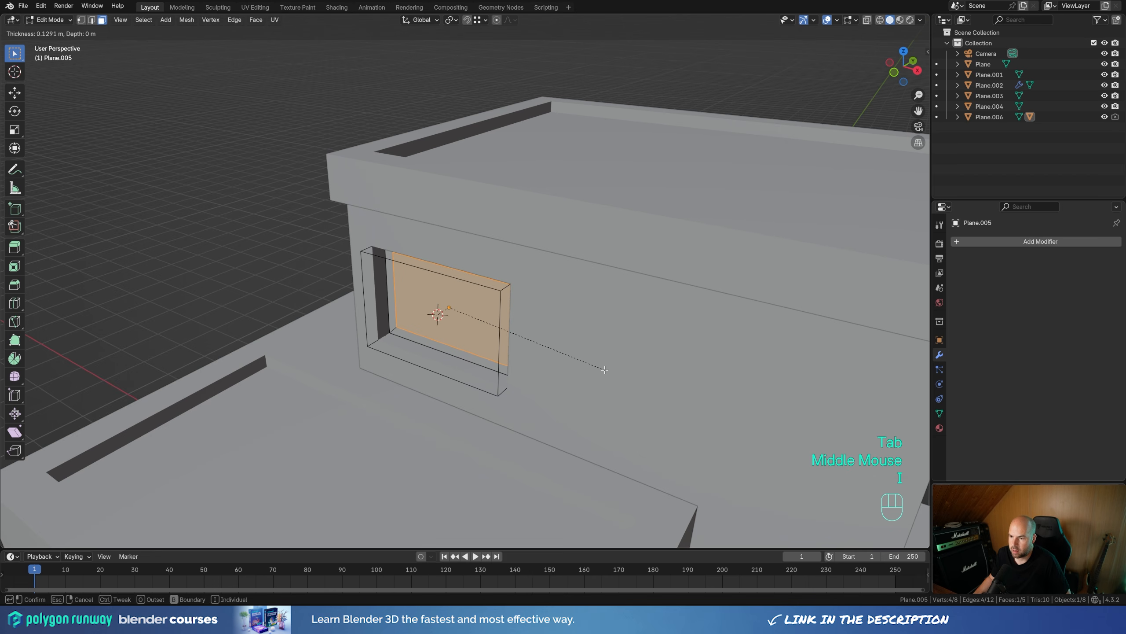
pyautogui.click(604, 369)
pyautogui.press('p')
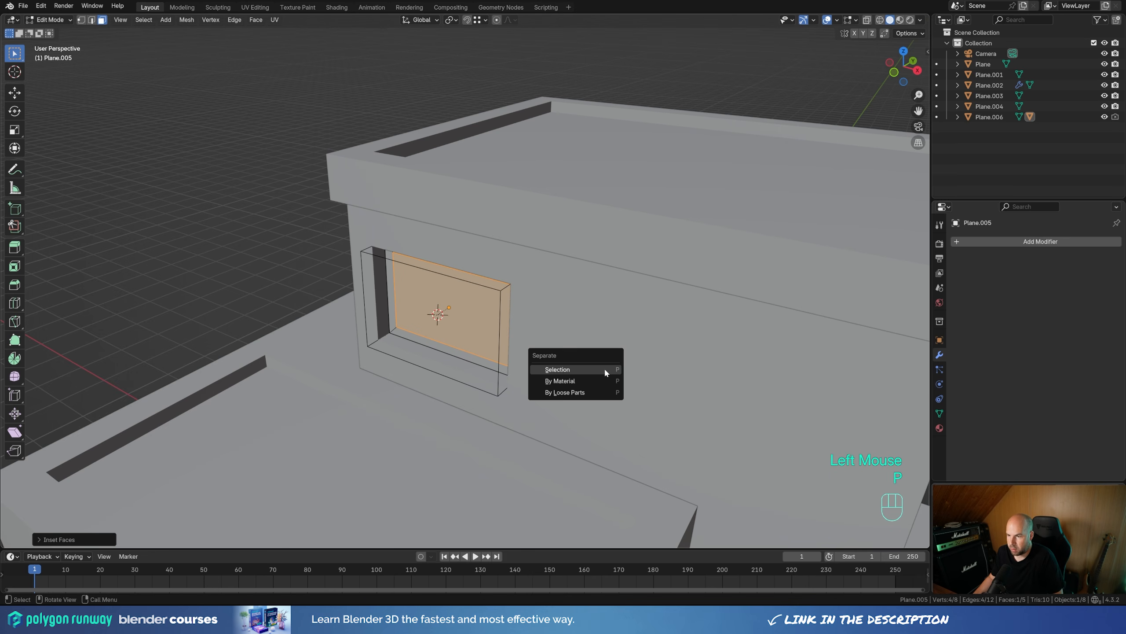
pyautogui.click(605, 369)
# Extrude the whole window frame border about 0.14 m outward and recalculate its normals.
pyautogui.press('a')
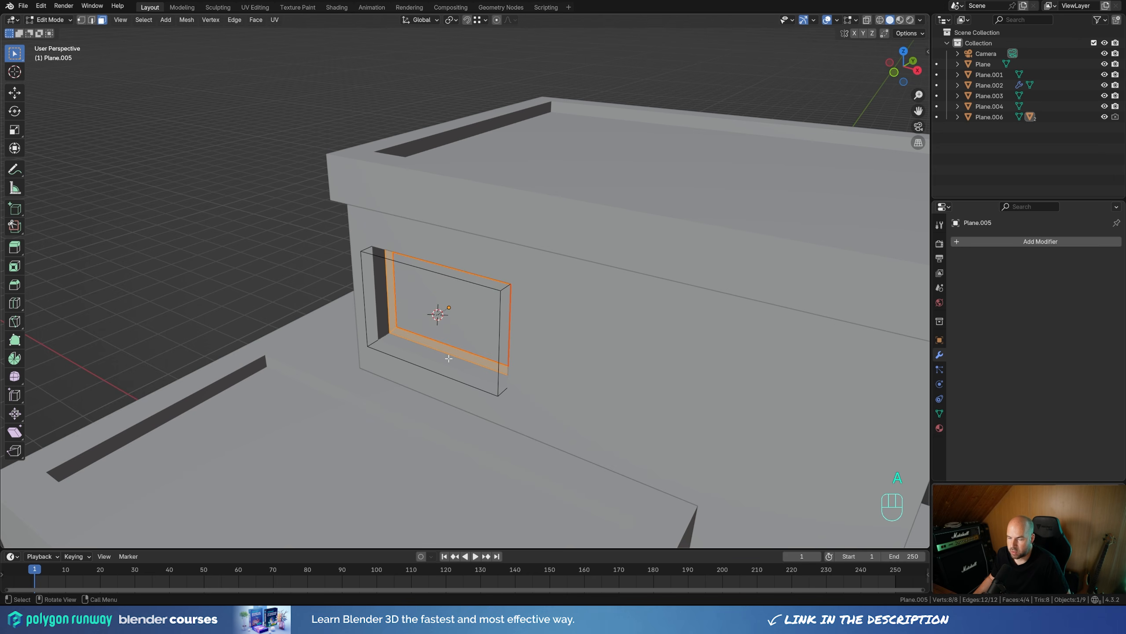
pyautogui.press('e')
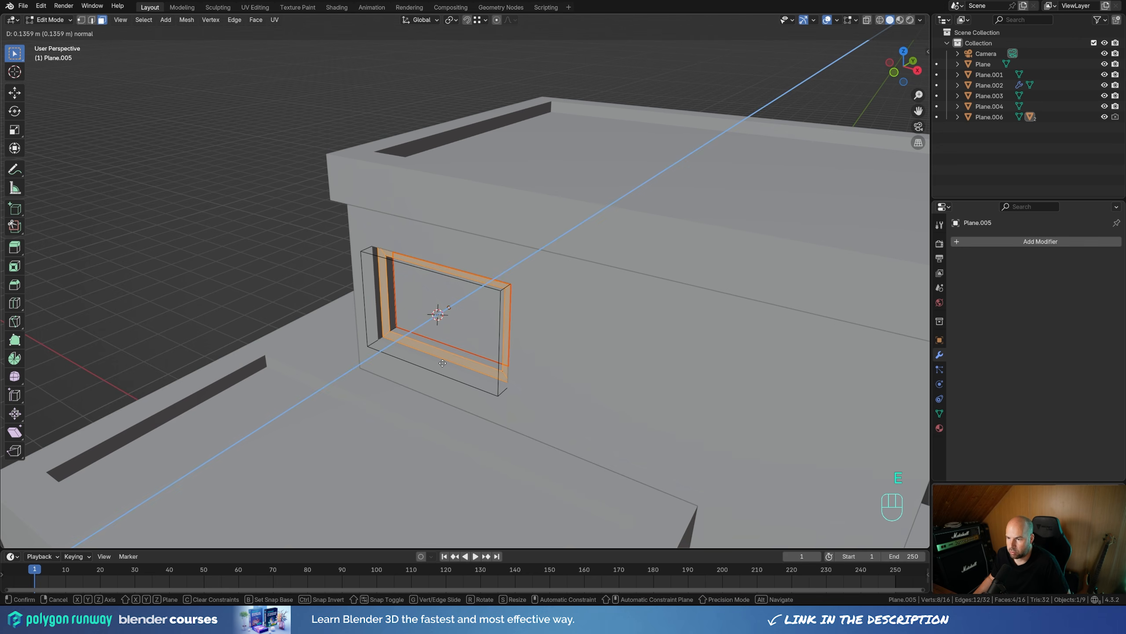
pyautogui.click(443, 363)
pyautogui.press('a')
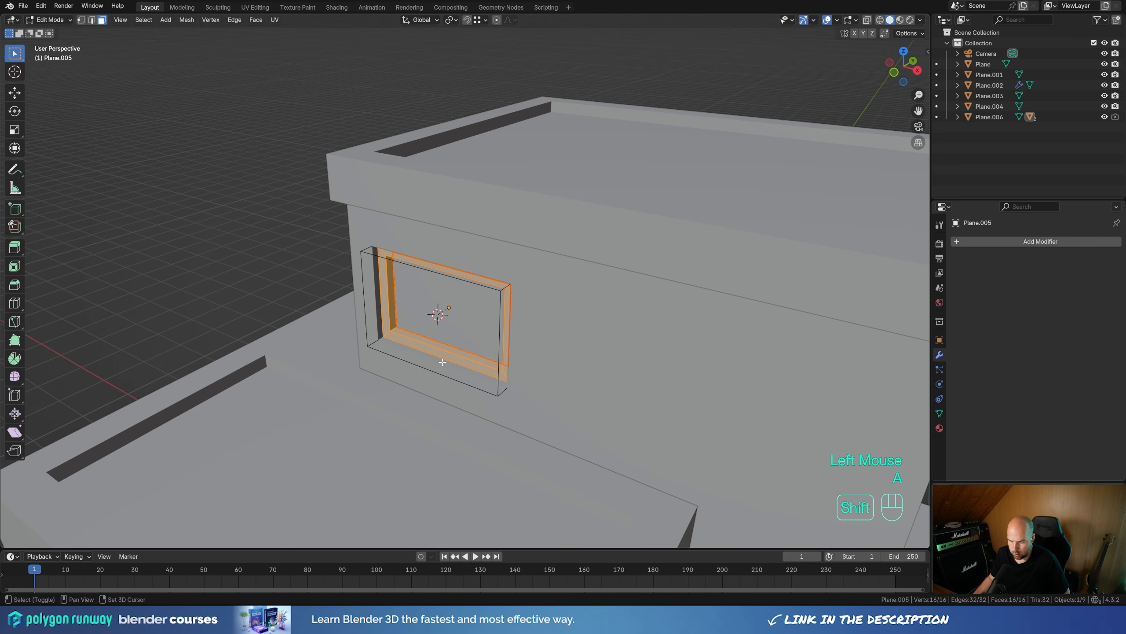
pyautogui.hotkey('shift', 'n')
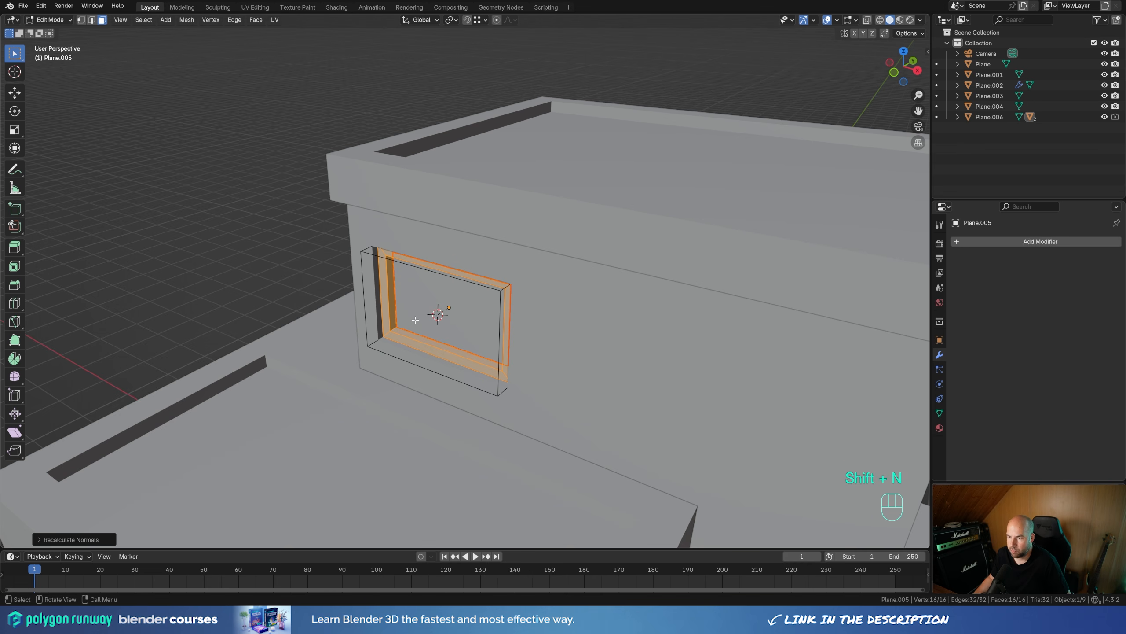
pyautogui.press('Tab')
# Move the separated glass pane slightly outward along Y so it sits within the frame's depth.
pyautogui.click(423, 305)
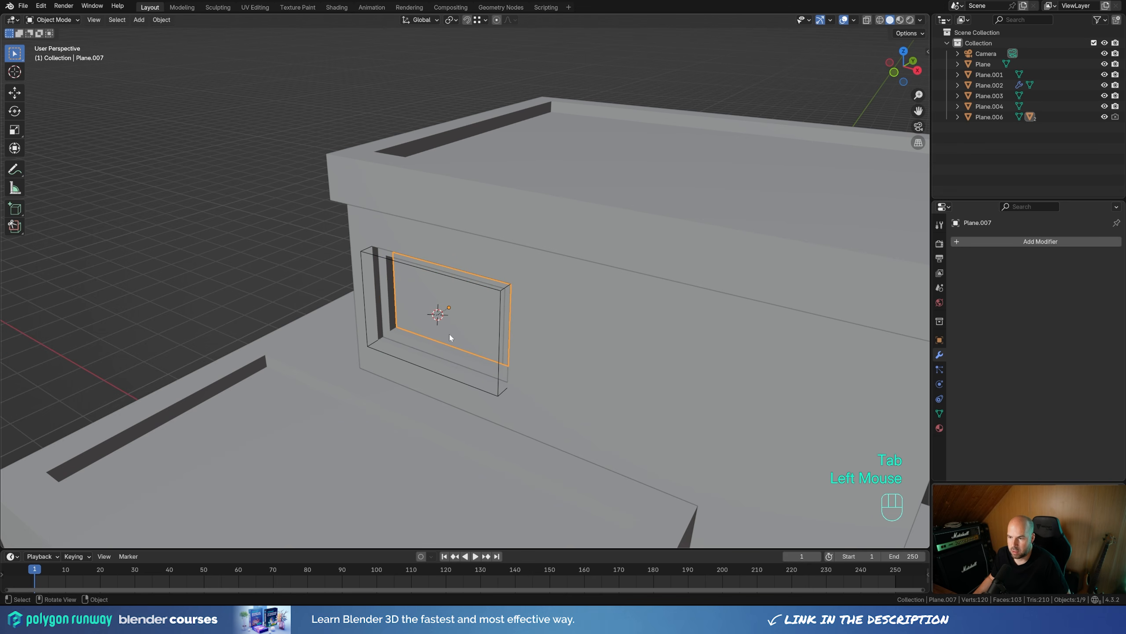
pyautogui.press('g')
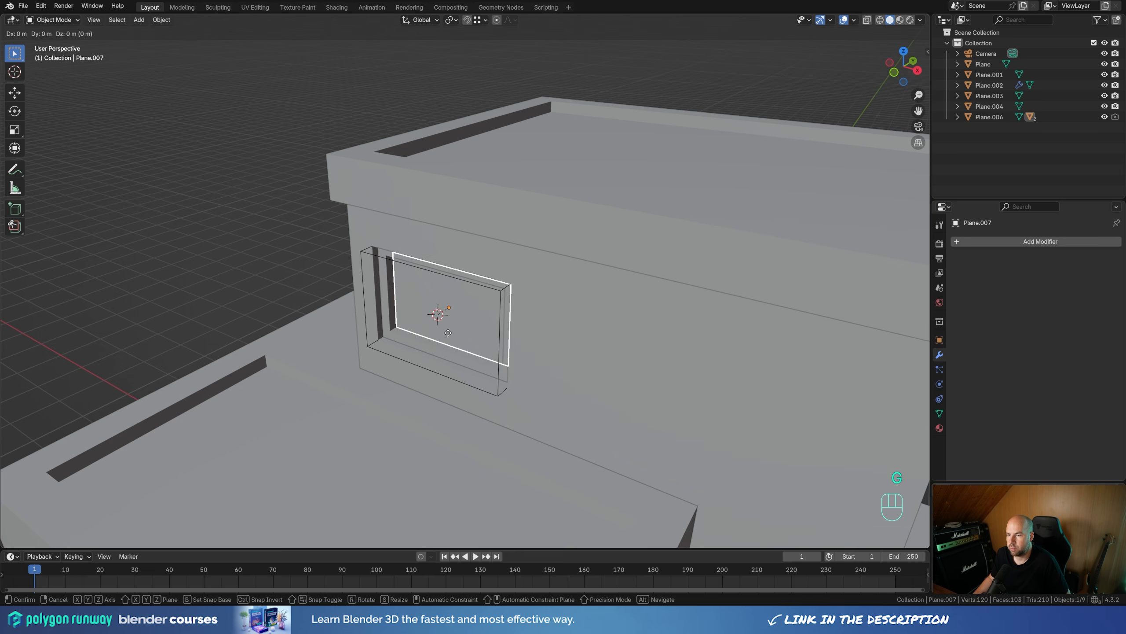
pyautogui.press('y')
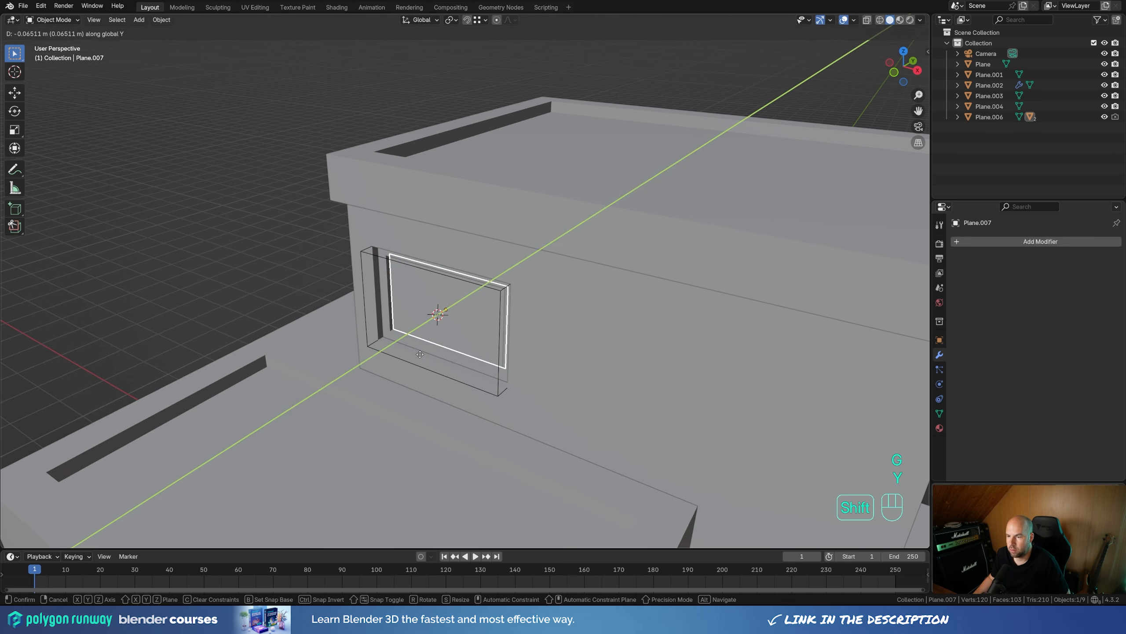
pyautogui.click(428, 346)
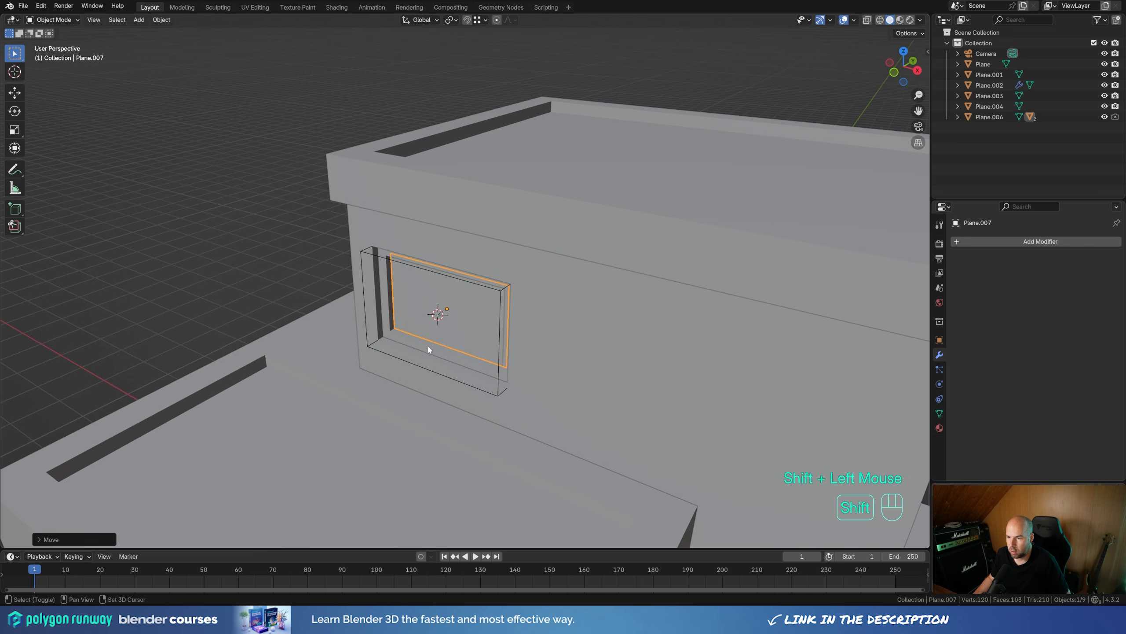
# Duplicate the window frame's inner side face and offset the copy about 0.62 m along X into the opening.
pyautogui.click(443, 349)
pyautogui.moveTo(458, 347); pyautogui.dragTo(449, 322, button='middle')
pyautogui.scroll(1, 454, 318)
pyautogui.press('Tab')
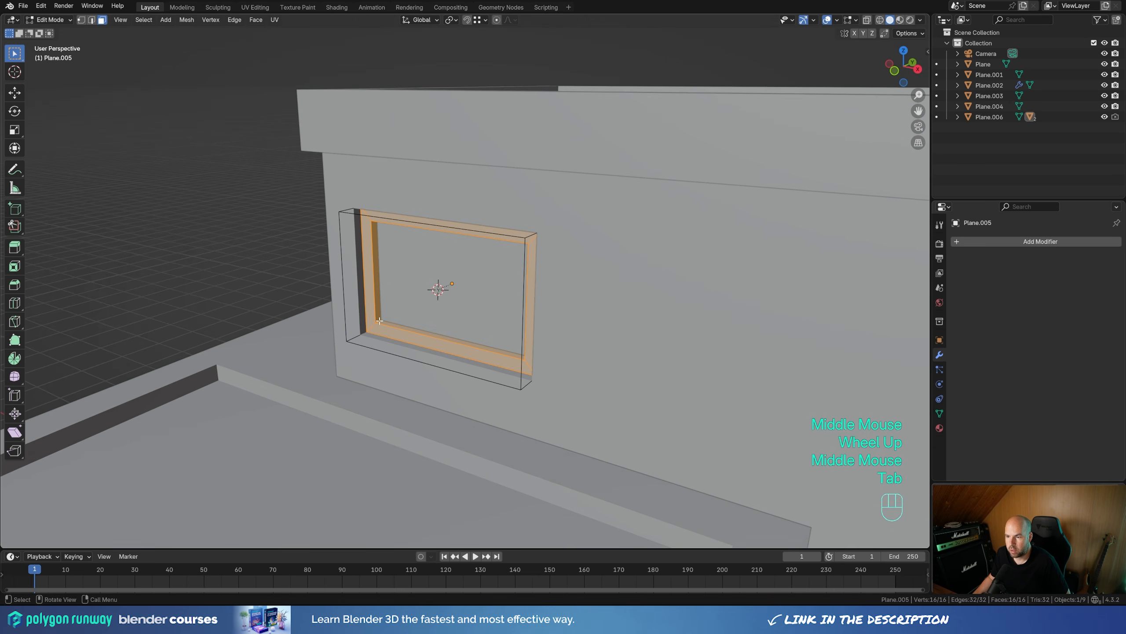
pyautogui.click(376, 272)
pyautogui.press('3')
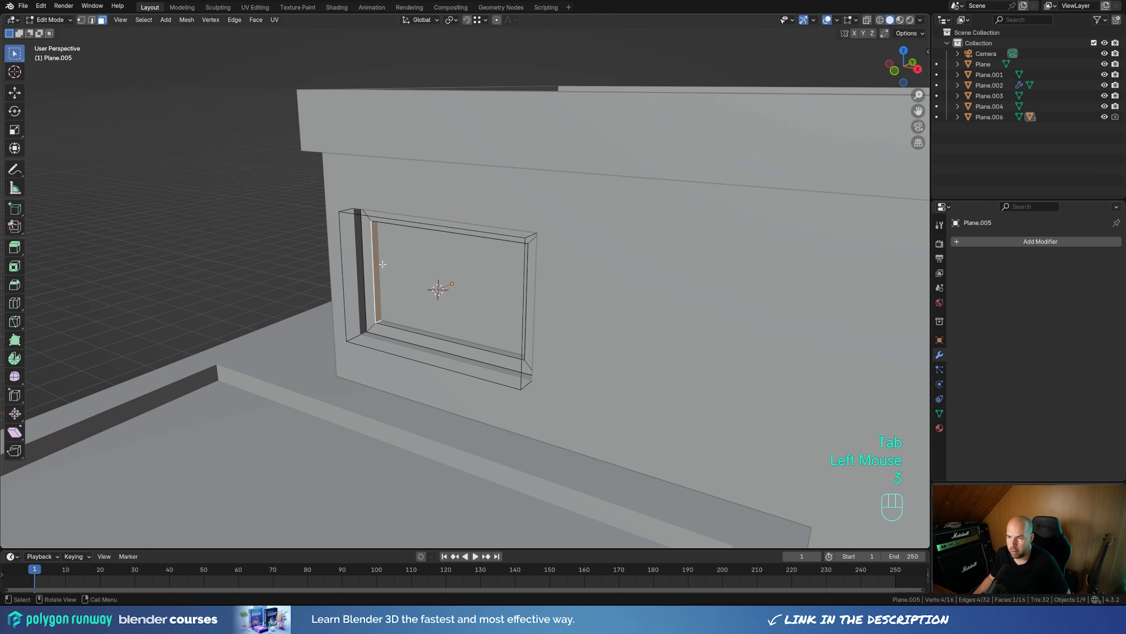
pyautogui.click(381, 314)
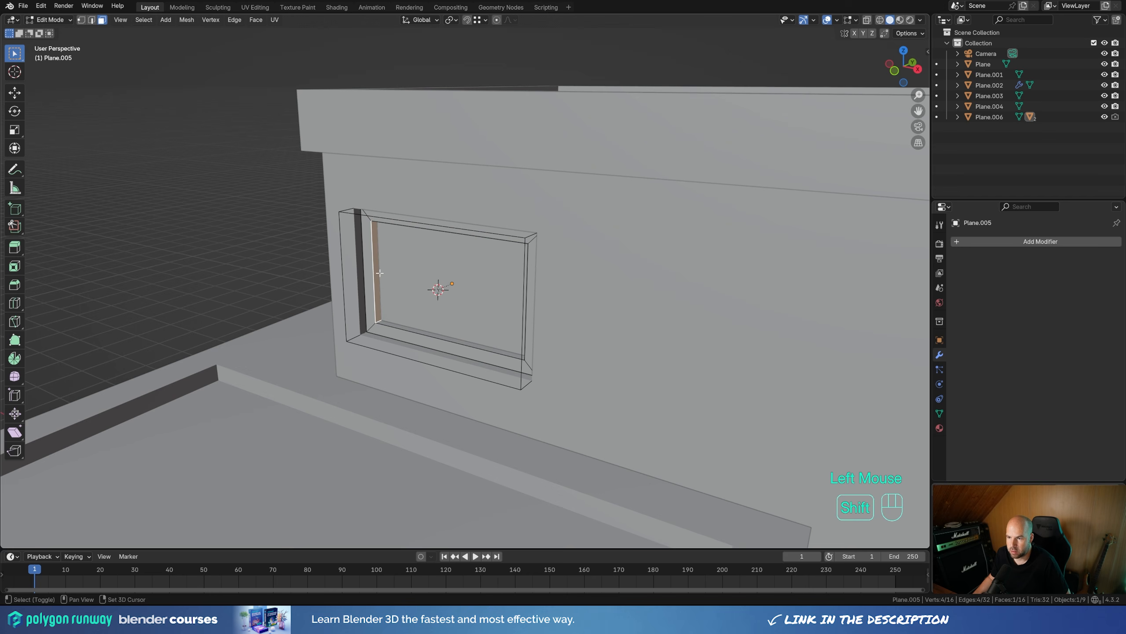
pyautogui.hotkey('shift', 'd')
pyautogui.press('x')
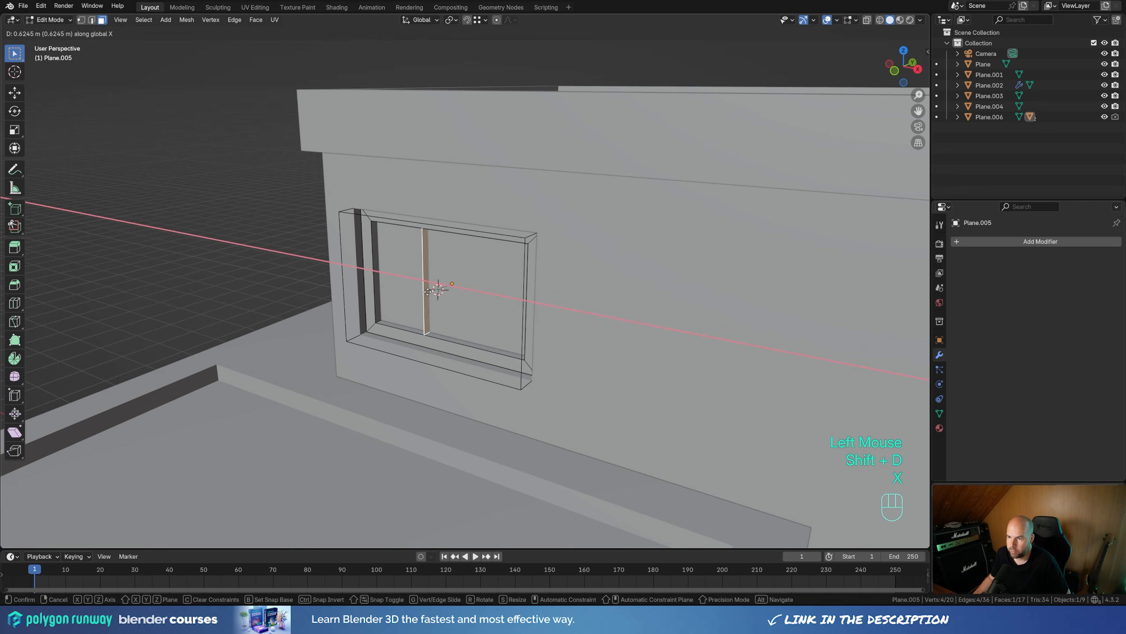
pyautogui.click(428, 292)
# Extrude the duplicated face about 0.07 m into a vertical divider and shift it about 0.03 m along Y.
pyautogui.press('e')
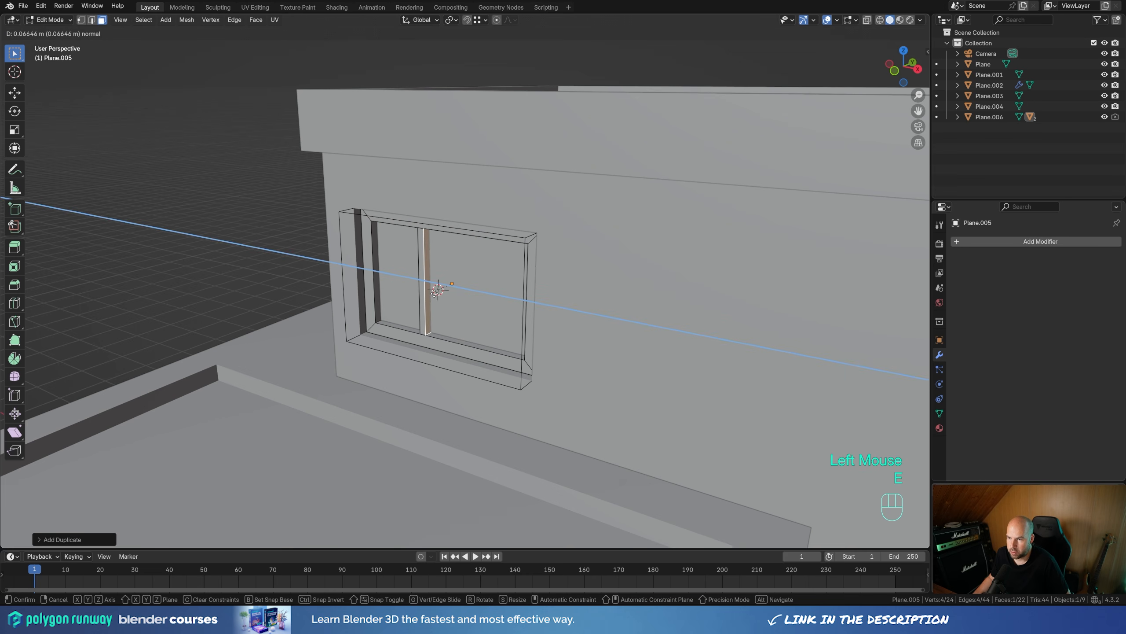
pyautogui.click(435, 293)
pyautogui.press('g')
pyautogui.press('y')
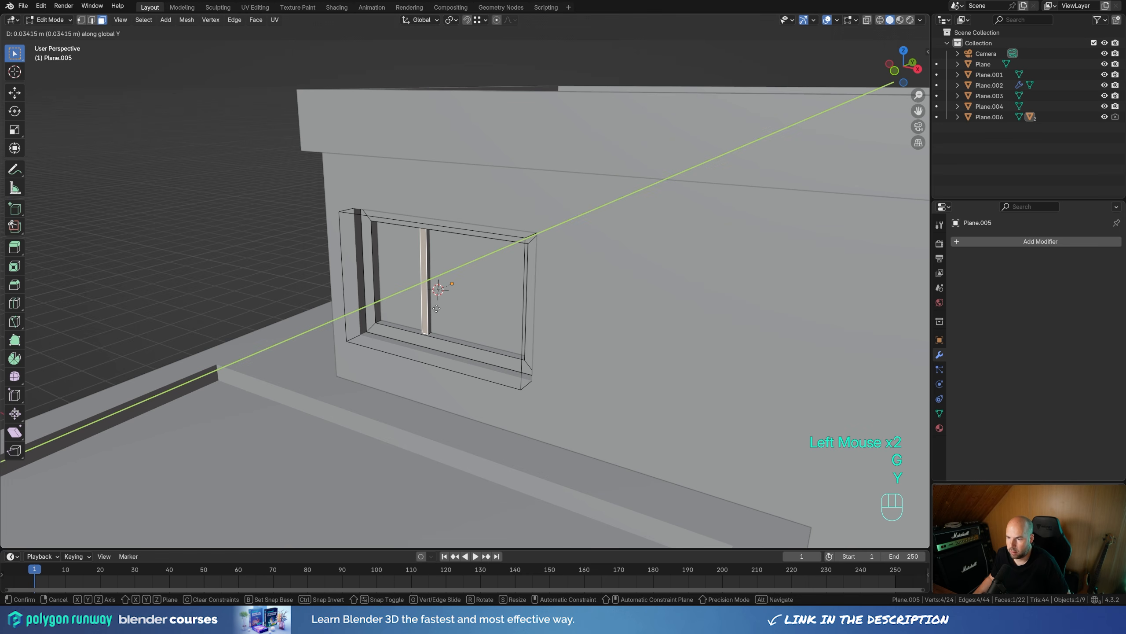
pyautogui.click(437, 308)
pyautogui.scroll(-2, 729, 524)
pyautogui.moveTo(729, 524); pyautogui.dragTo(883, 465, button='middle')
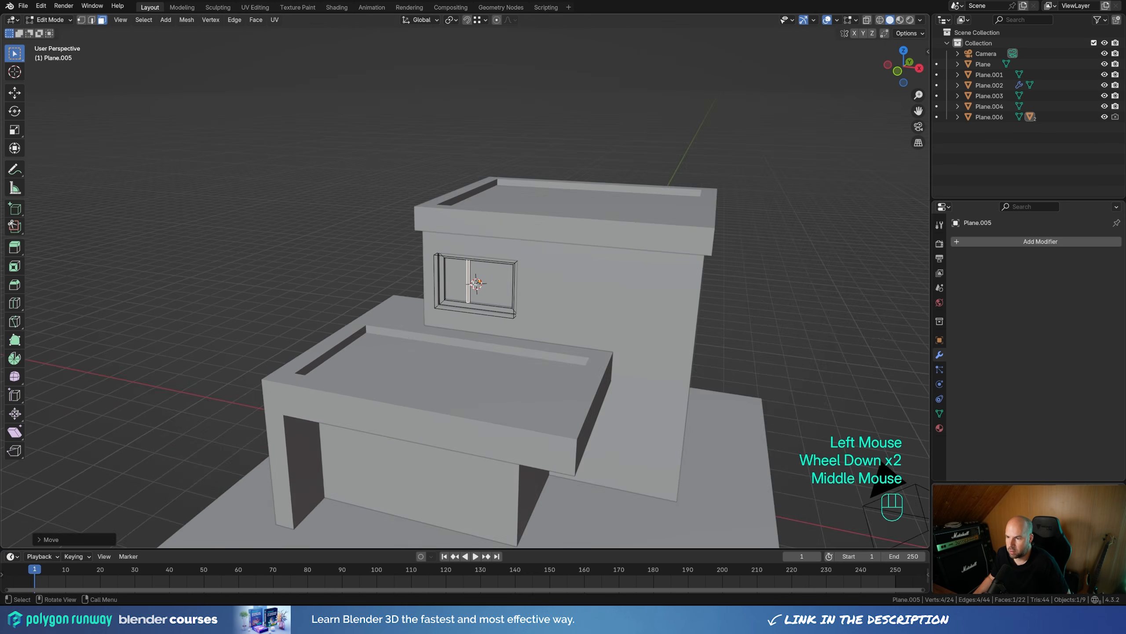
pyautogui.scroll(2, 552, 236)
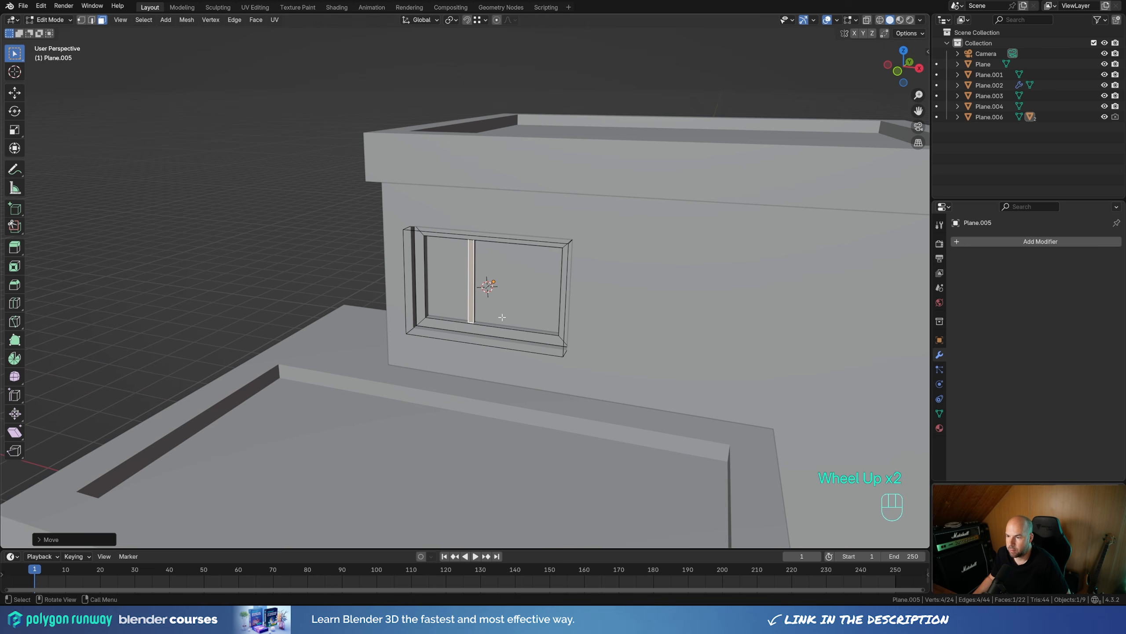
pyautogui.press('Tab')
# Check the normals of the building and window with the Face Orientation overlay, and turn the overlay off again.
pyautogui.click(853, 20)
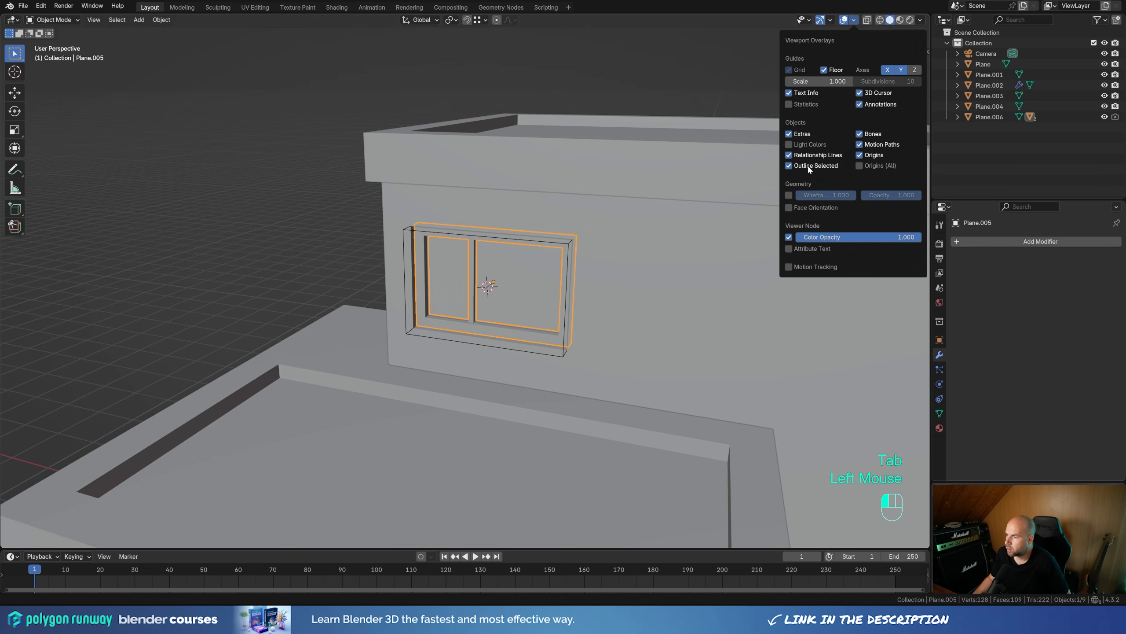
pyautogui.click(794, 208)
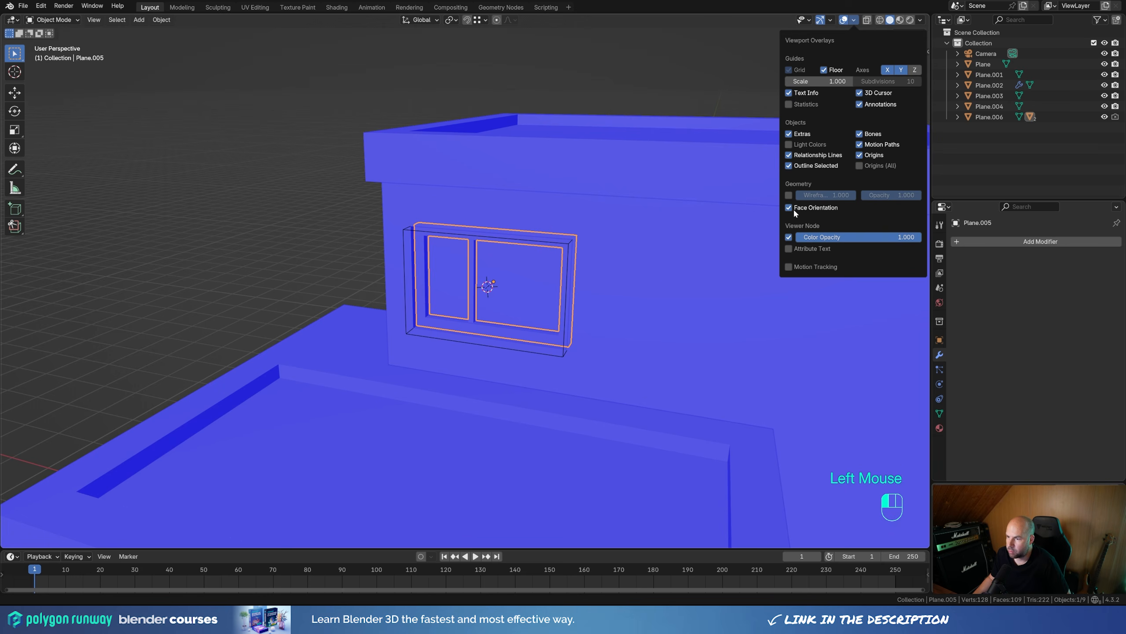
pyautogui.scroll(-2, 591, 312)
pyautogui.scroll(3, 538, 296)
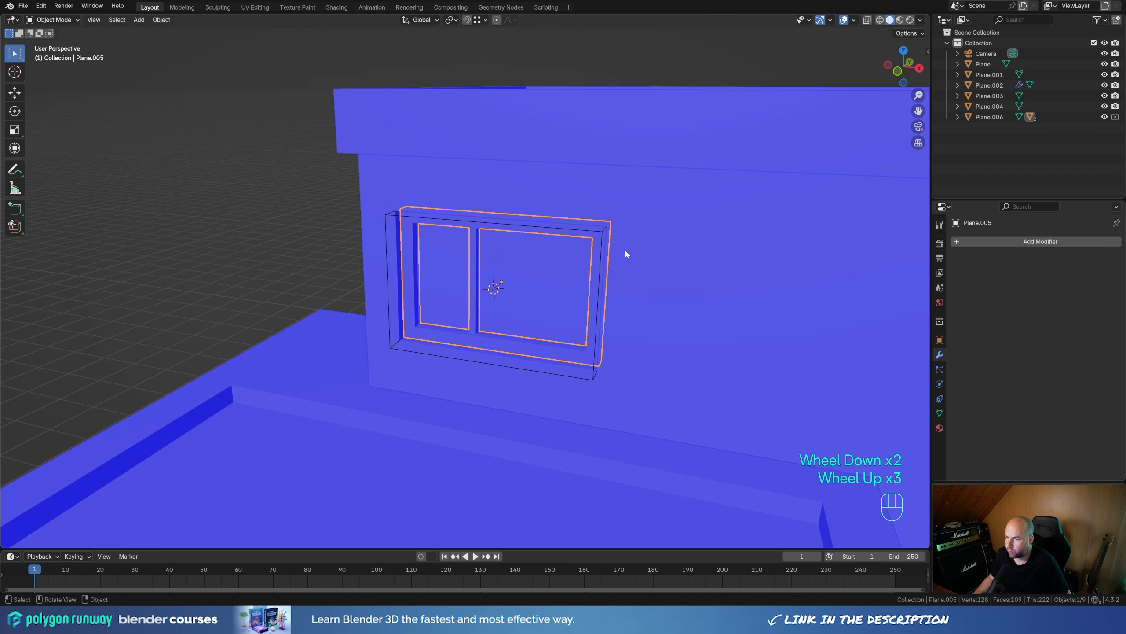
pyautogui.click(854, 20)
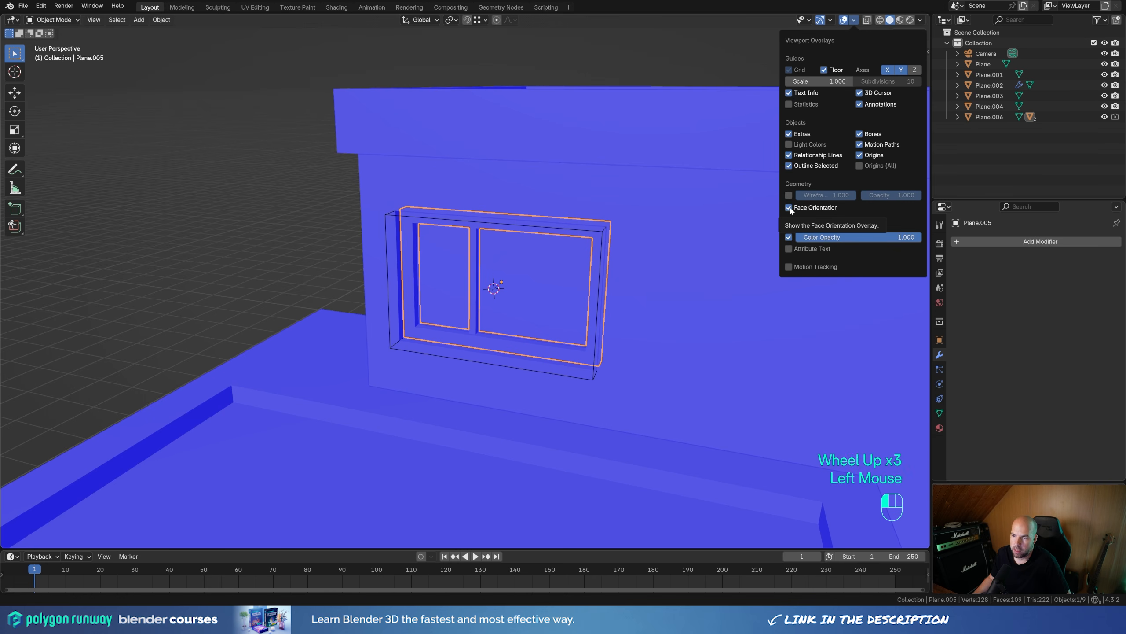
pyautogui.click(789, 208)
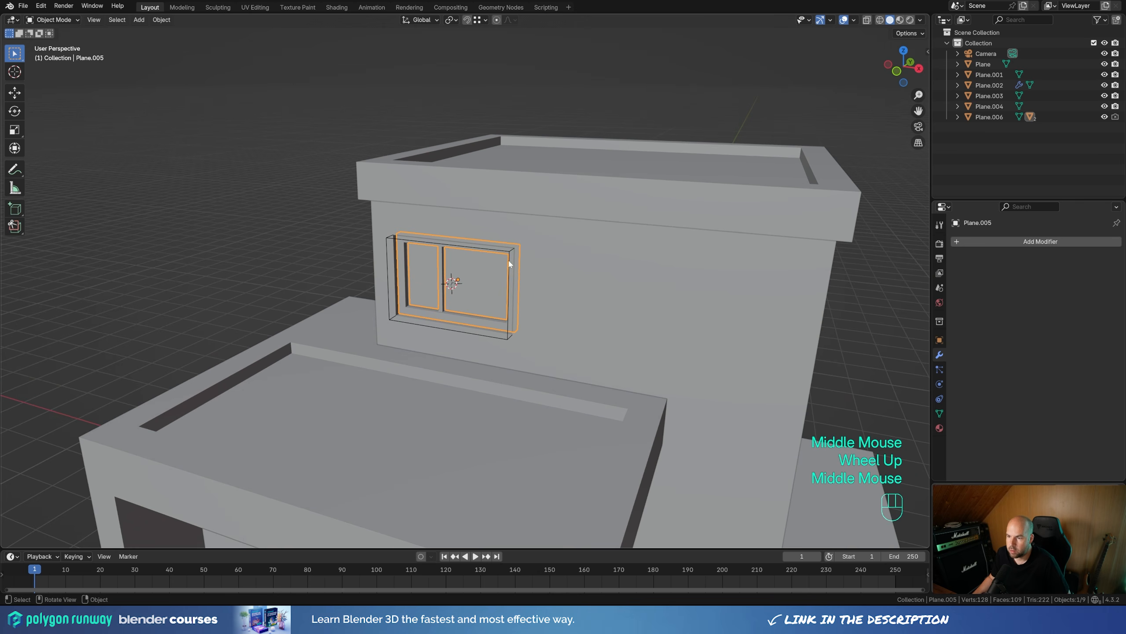
pyautogui.scroll(2, 507, 266)
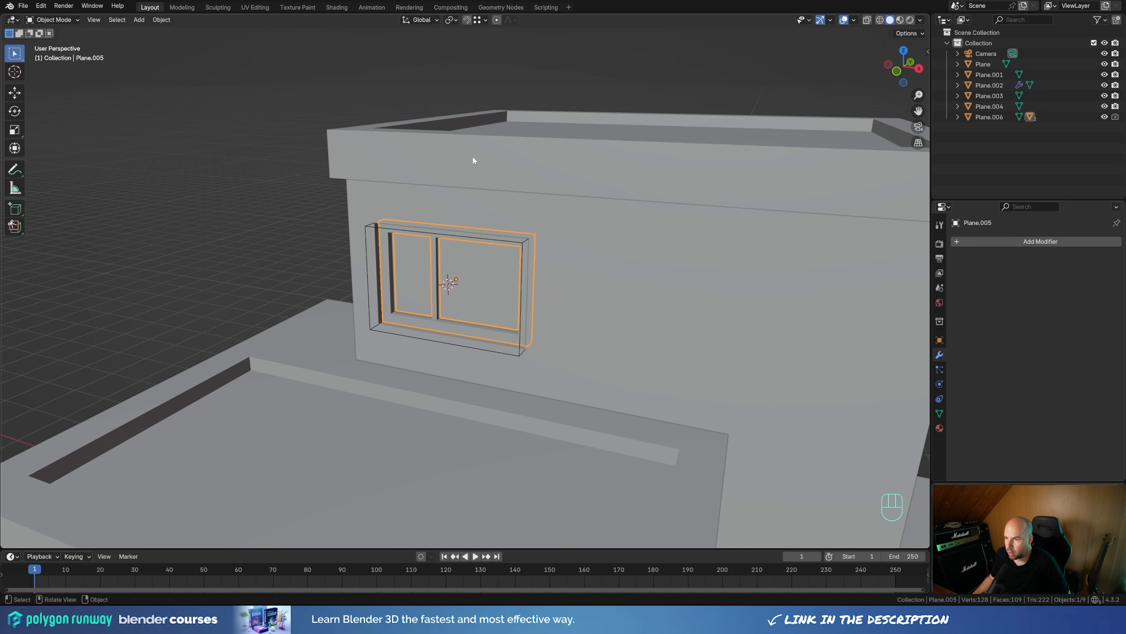
# Add a Bevel modifier to the upper roof with a 0.025 m amount, 2 segments and an Arc outer miter.
pyautogui.click(565, 175)
pyautogui.click(968, 241)
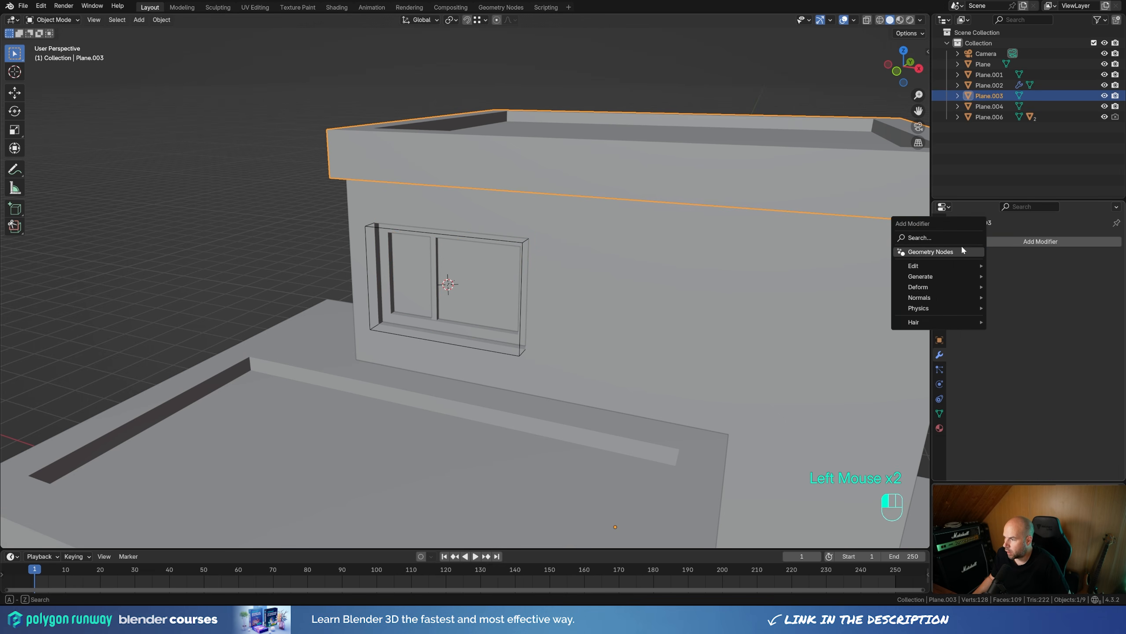
pyautogui.write('be')
pyautogui.click(954, 264)
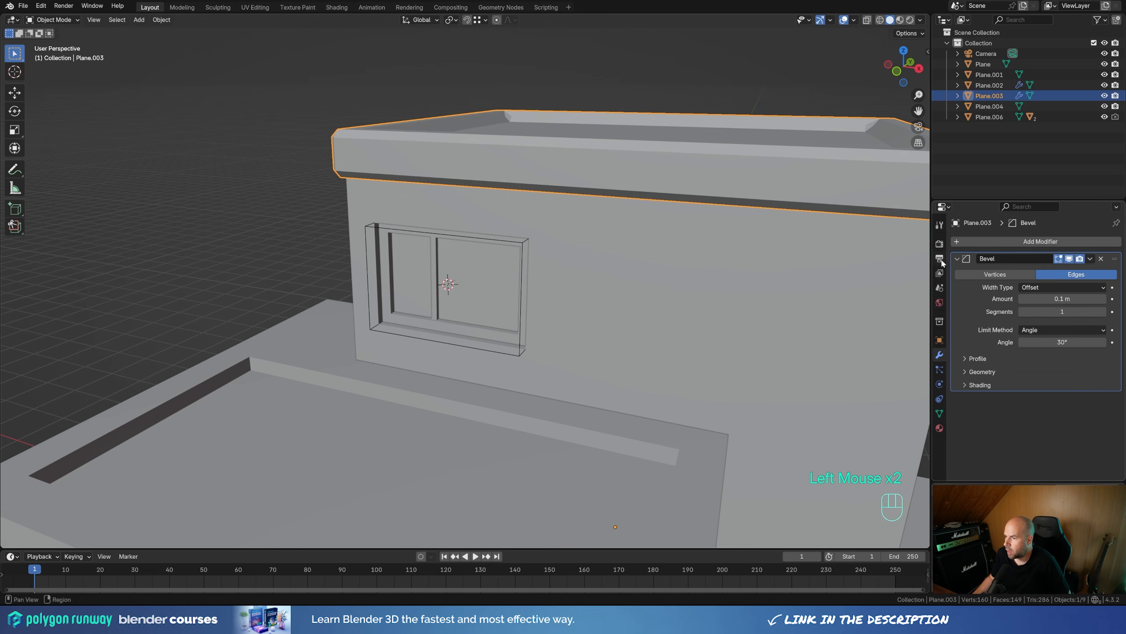
pyautogui.moveTo(729, 233); pyautogui.dragTo(736, 284, button='middle')
pyautogui.click(965, 372)
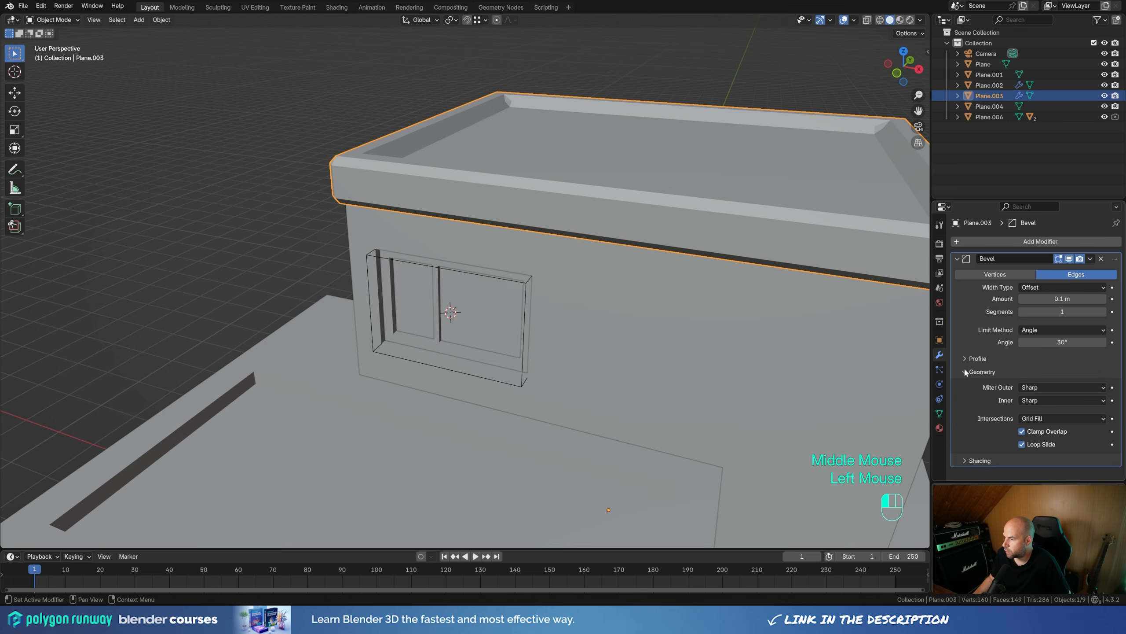
pyautogui.click(1027, 387)
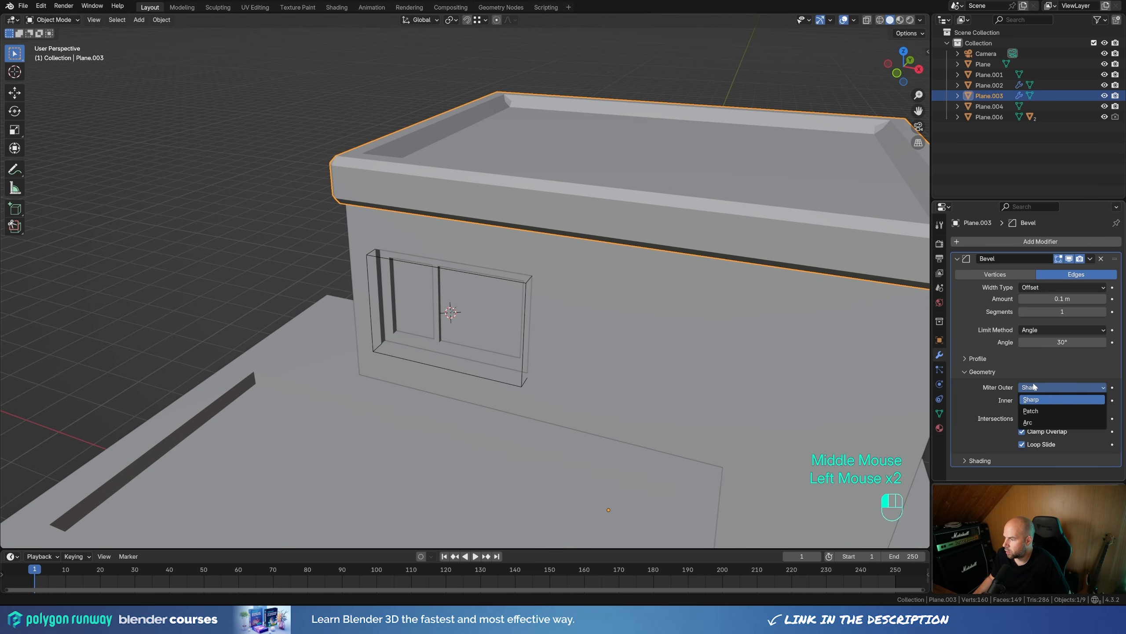
pyautogui.click(1033, 422)
pyautogui.keyDown('shift'); pyautogui.moveTo(1062, 299); pyautogui.dragTo(1033, 298); pyautogui.keyUp('shift')
pyautogui.click(1103, 311)
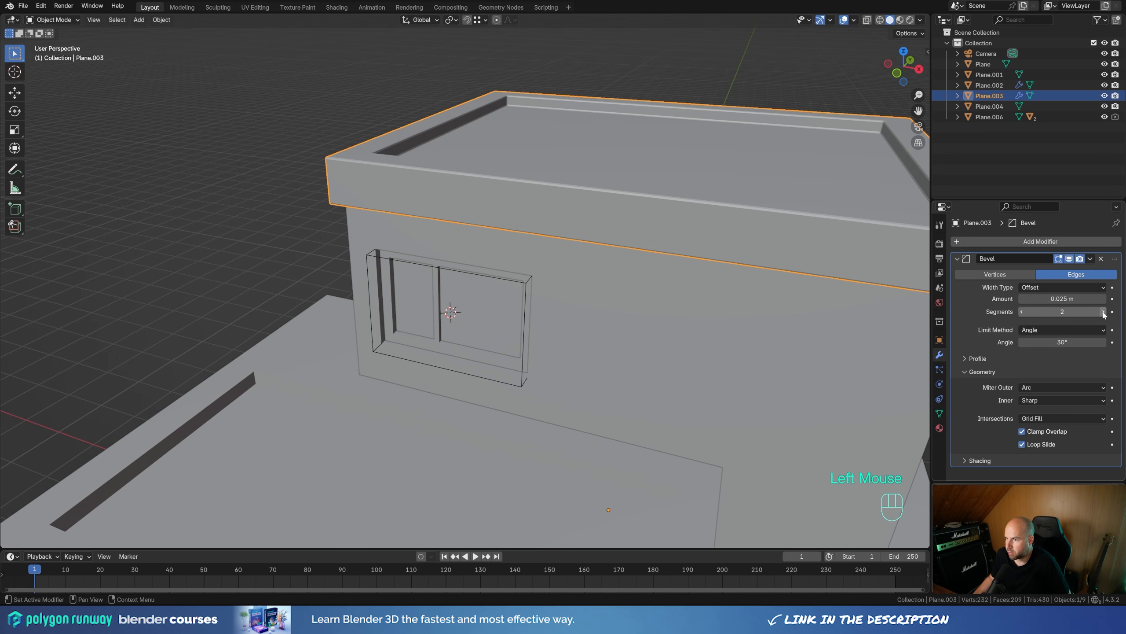
# Enable Harden Normals in the upper roof's bevel and shade the roof smooth.
pyautogui.click(965, 460)
pyautogui.scroll(-1, 1019, 421)
pyautogui.click(1022, 421)
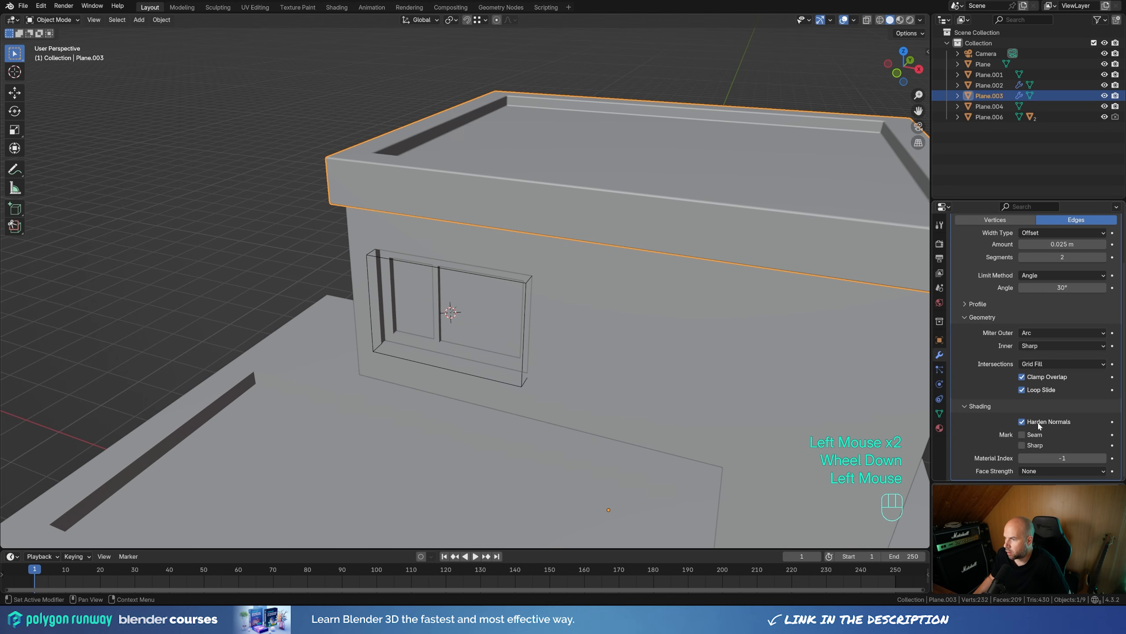
pyautogui.moveTo(413, 171); pyautogui.dragTo(406, 164, button='right')
pyautogui.scroll(-1, 624, 69)
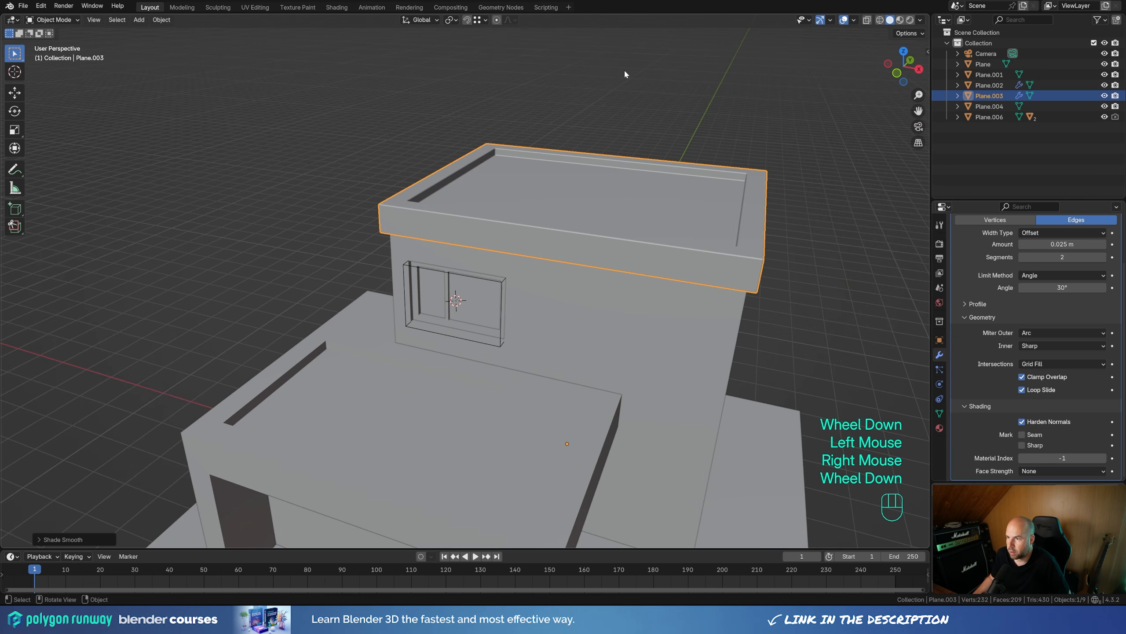
pyautogui.moveTo(630, 220); pyautogui.dragTo(503, 251, button='middle')
pyautogui.scroll(-1, 486, 274)
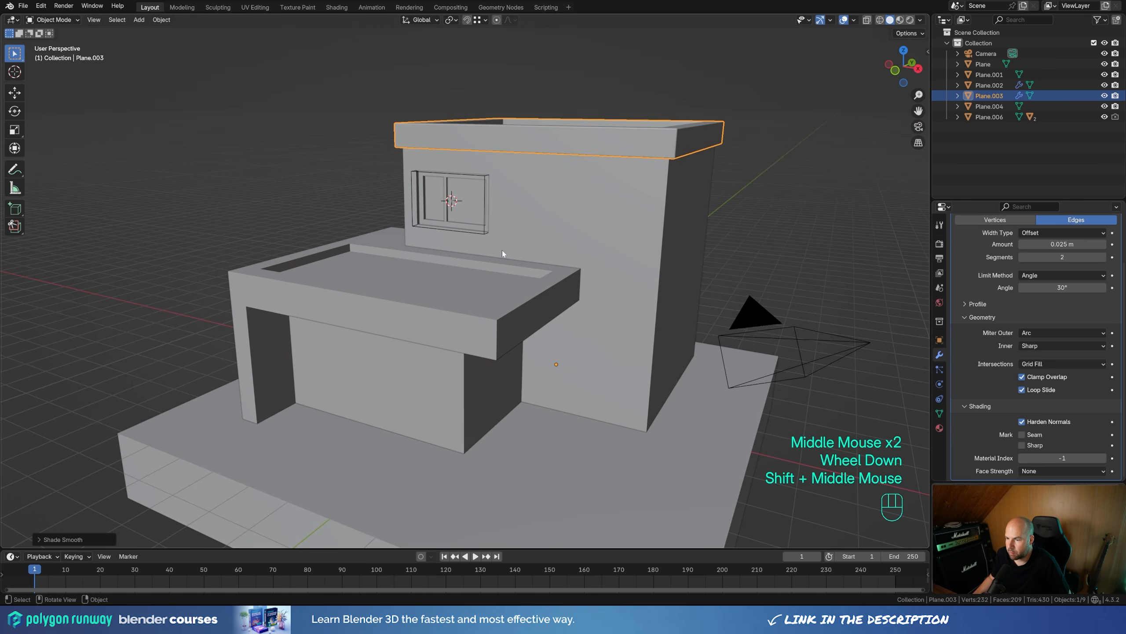
# Copy the upper roof's Bevel modifier to the lower roof, both wall blocks and the window frame, and deselect everything.
pyautogui.click(451, 369)
pyautogui.keyDown('shift'); pyautogui.click(559, 311); pyautogui.keyUp('shift')
pyautogui.keyDown('shift'); pyautogui.click(626, 333); pyautogui.keyUp('shift')
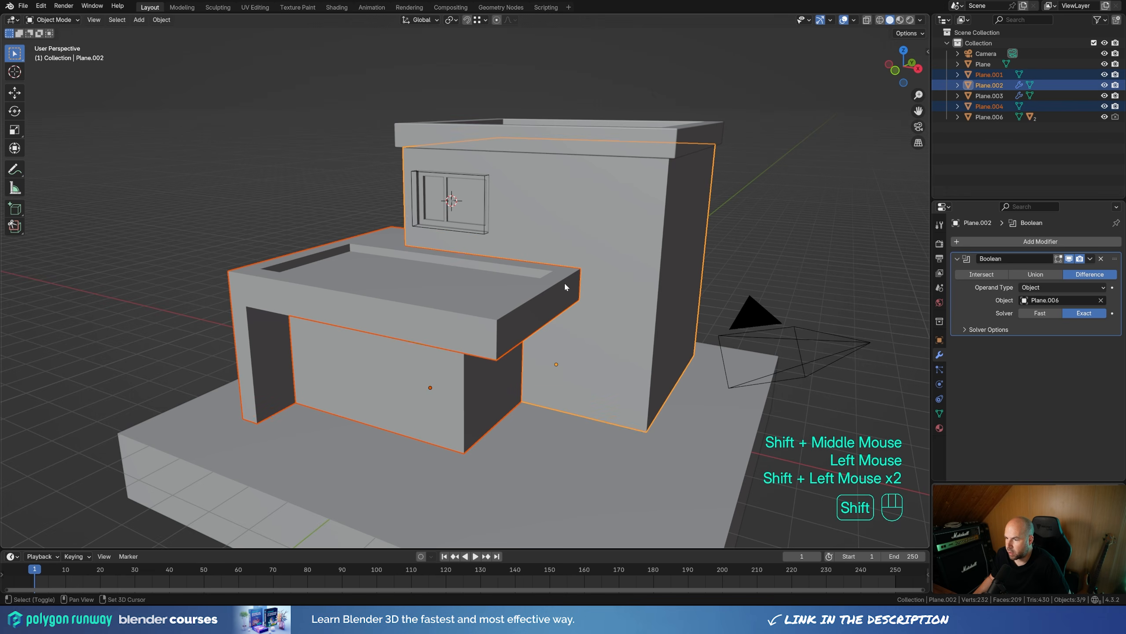
pyautogui.scroll(2, 412, 151)
pyautogui.keyDown('shift'); pyautogui.click(418, 144); pyautogui.keyUp('shift')
pyautogui.scroll(-1, 492, 205)
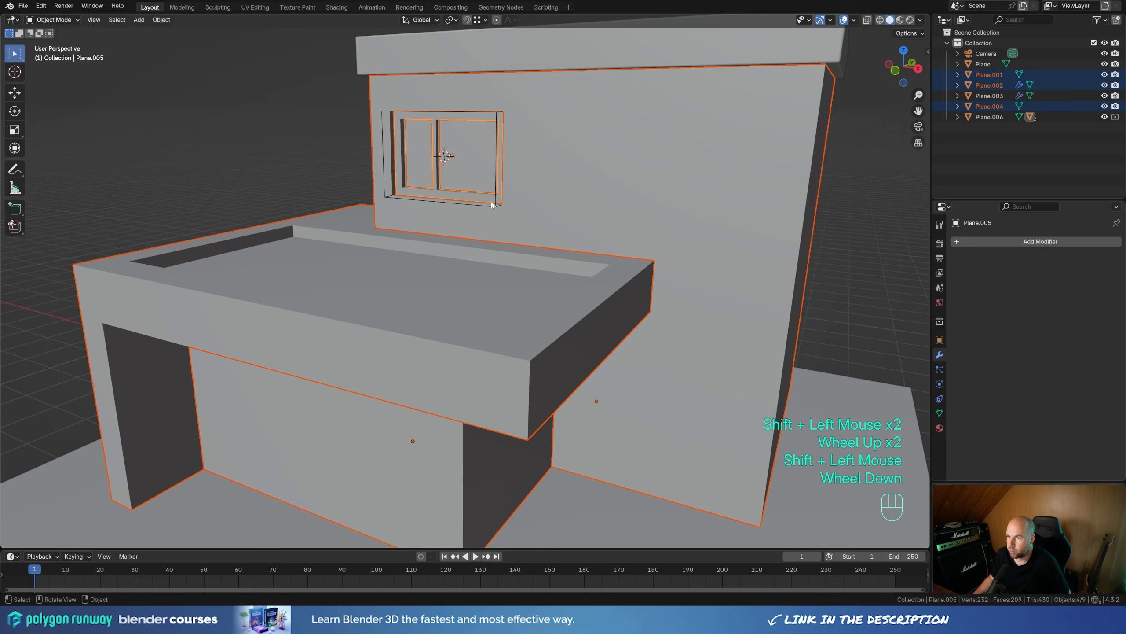
pyautogui.keyDown('shift'); pyautogui.moveTo(493, 205); pyautogui.dragTo(495, 326, button='middle'); pyautogui.keyUp('shift')
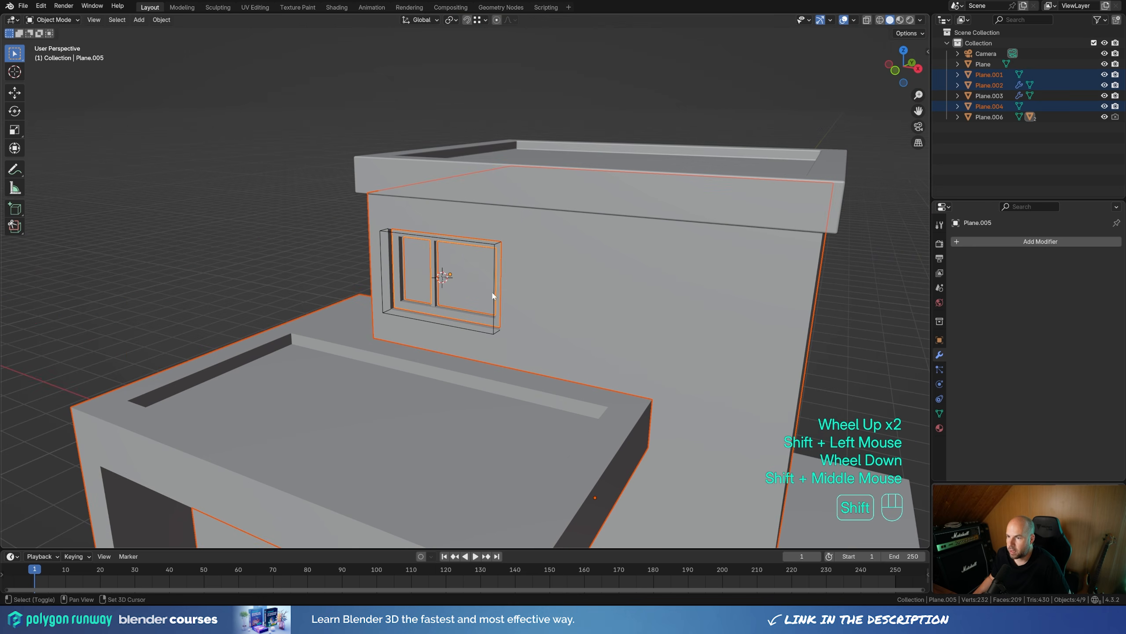
pyautogui.keyDown('shift'); pyautogui.click(397, 166); pyautogui.keyUp('shift')
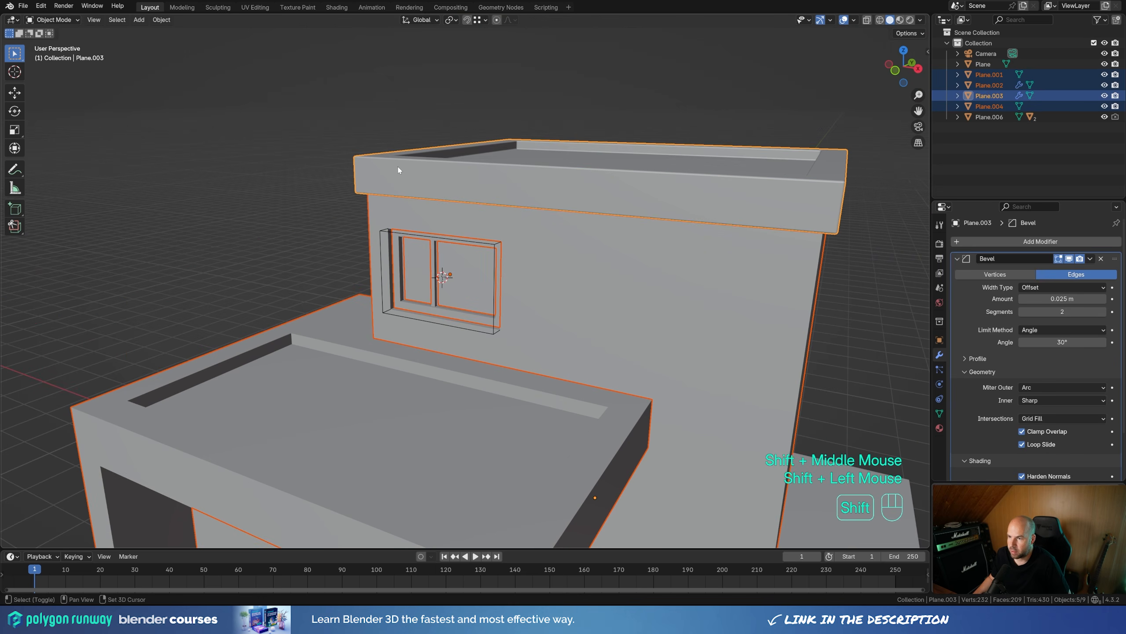
pyautogui.click(1090, 257)
pyautogui.click(1067, 293)
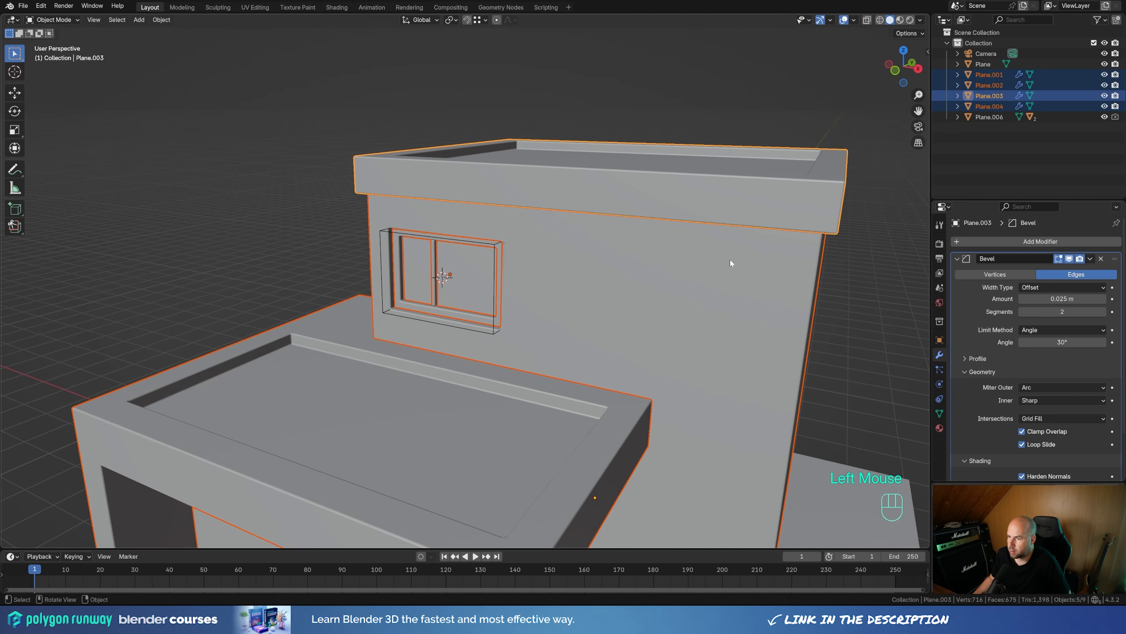
pyautogui.scroll(-2, 402, 345)
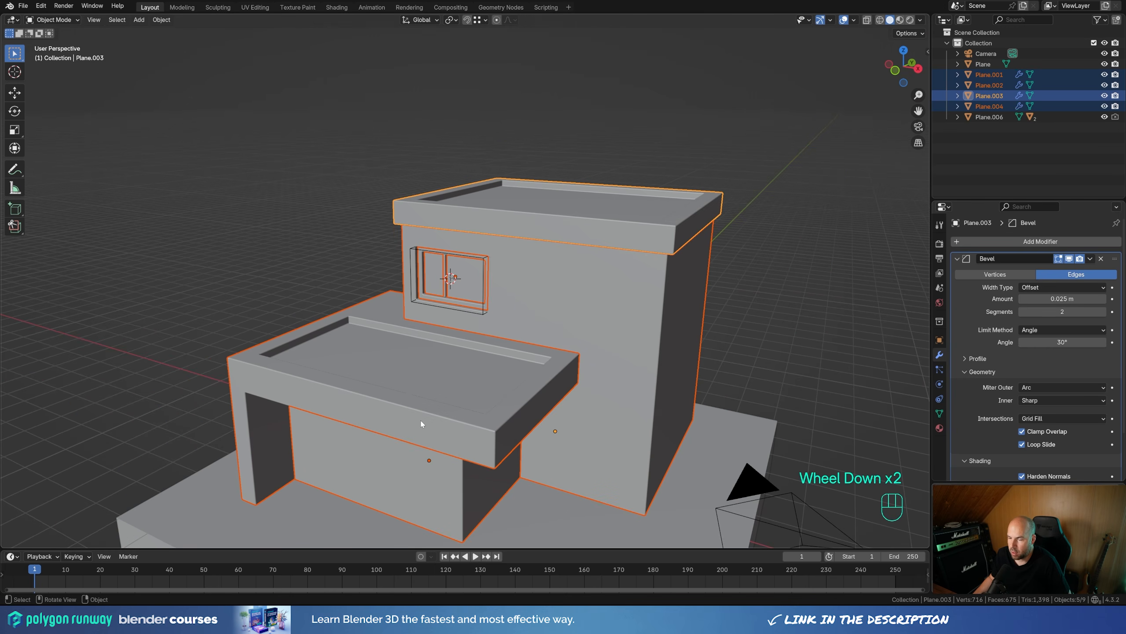
pyautogui.click(299, 261)
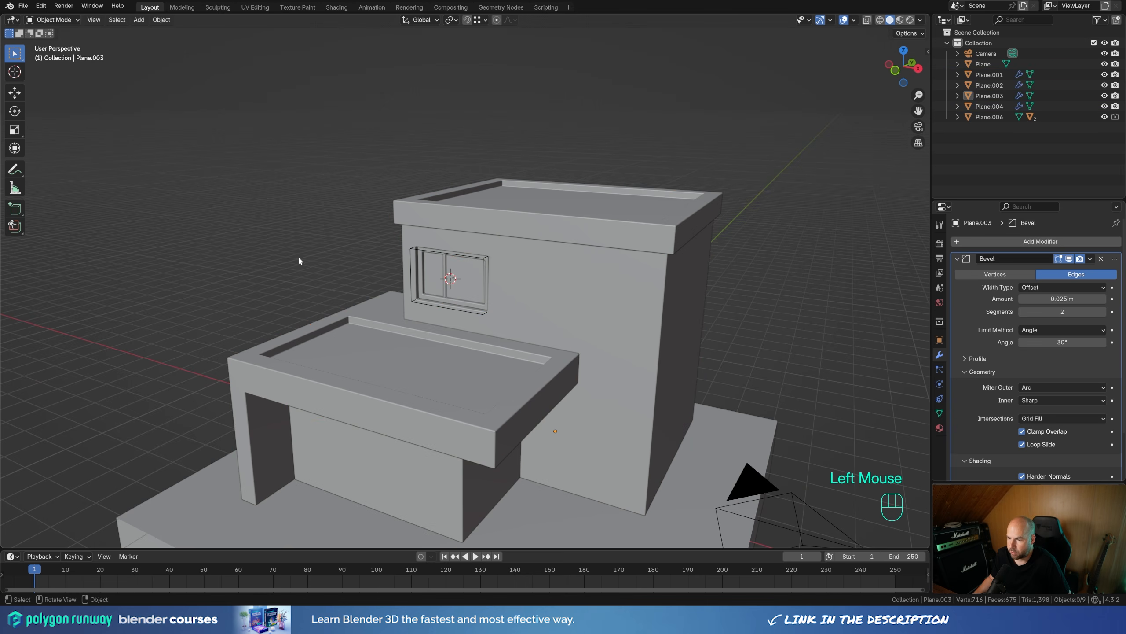
# Try sliding the window's Boolean cutter along X together with its attached frame and glass.
pyautogui.scroll(2, 486, 310)
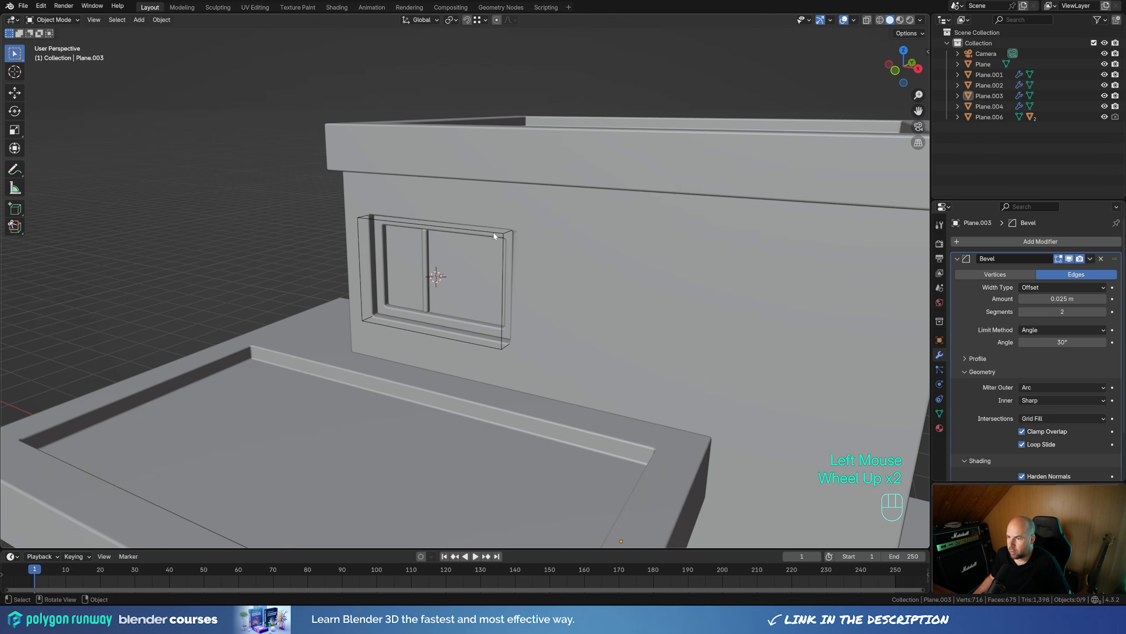
pyautogui.click(448, 270)
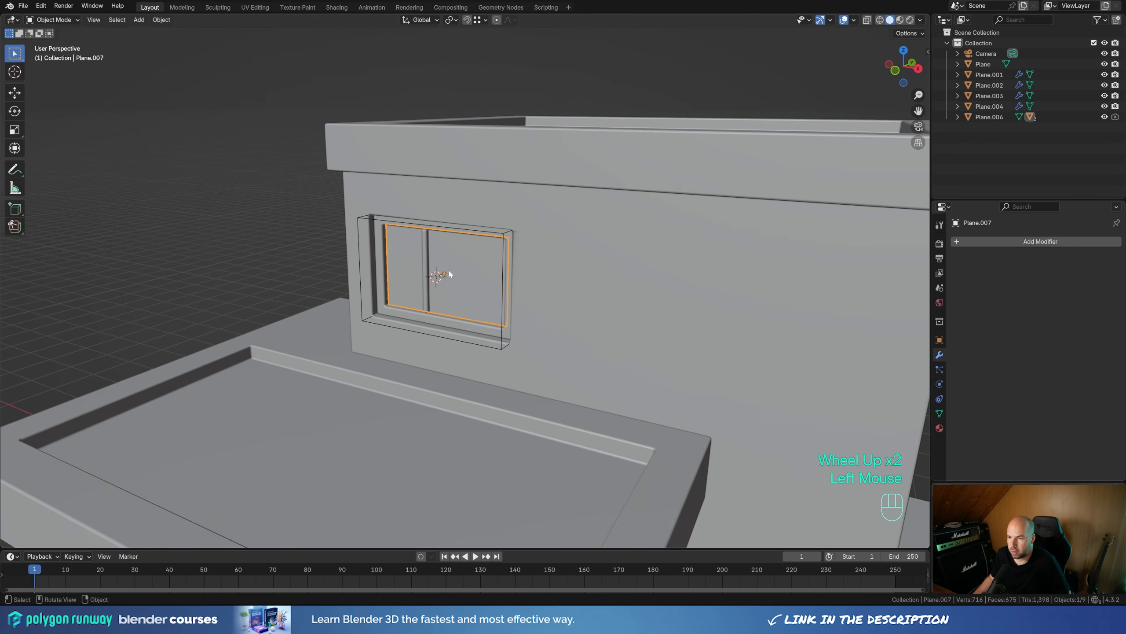
pyautogui.click(359, 217)
pyautogui.press('g')
pyautogui.press('x')
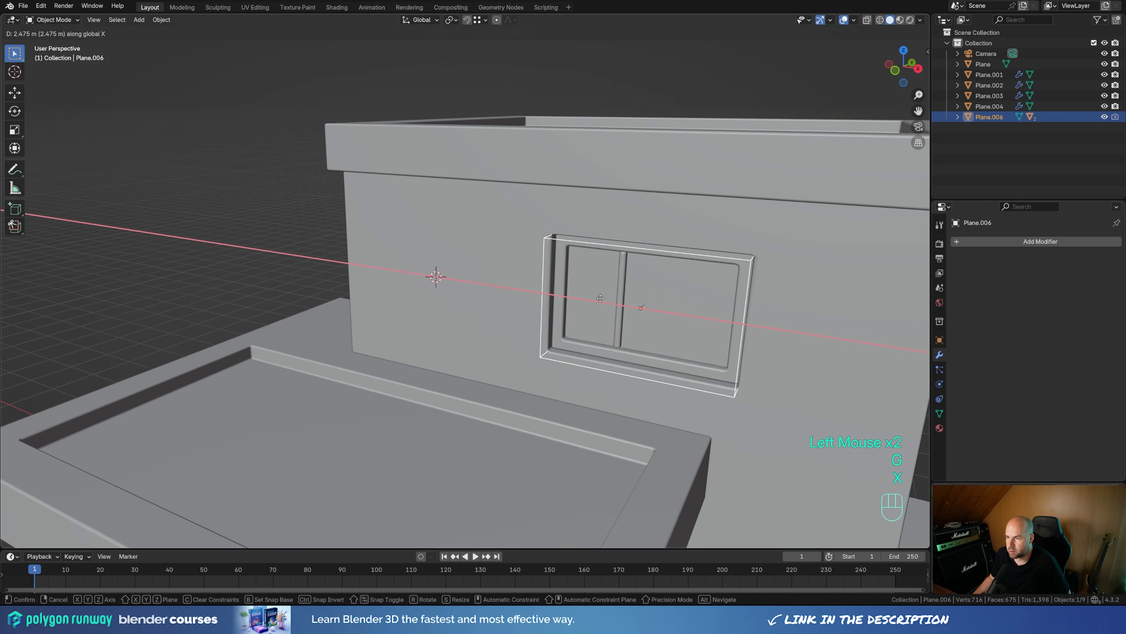
pyautogui.press('Escape')
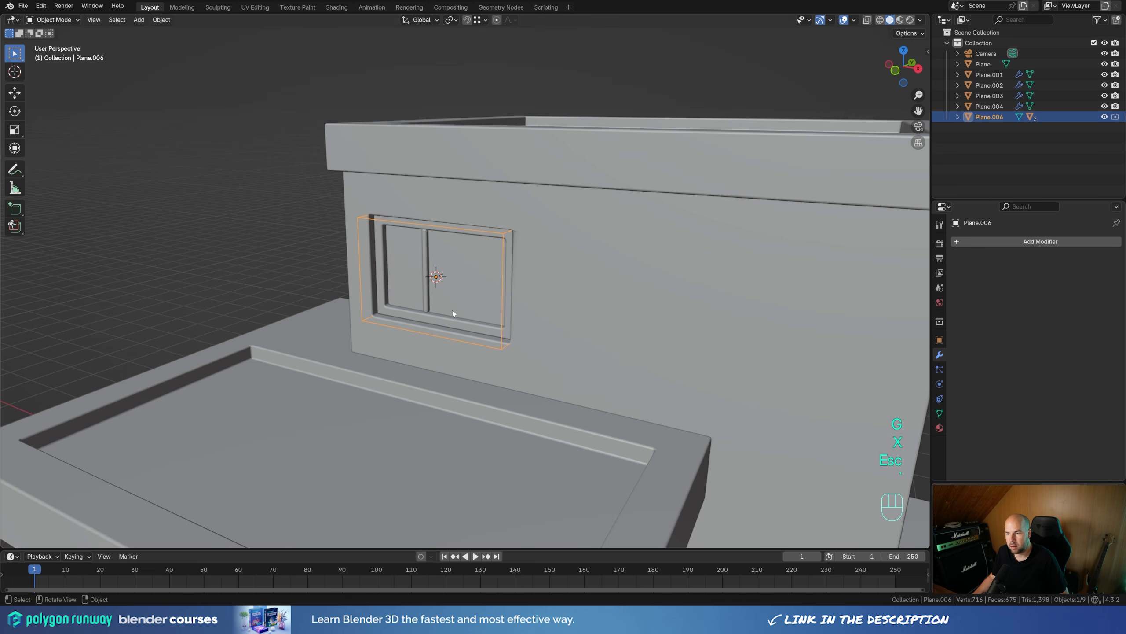
pyautogui.press('g')
pyautogui.press('x')
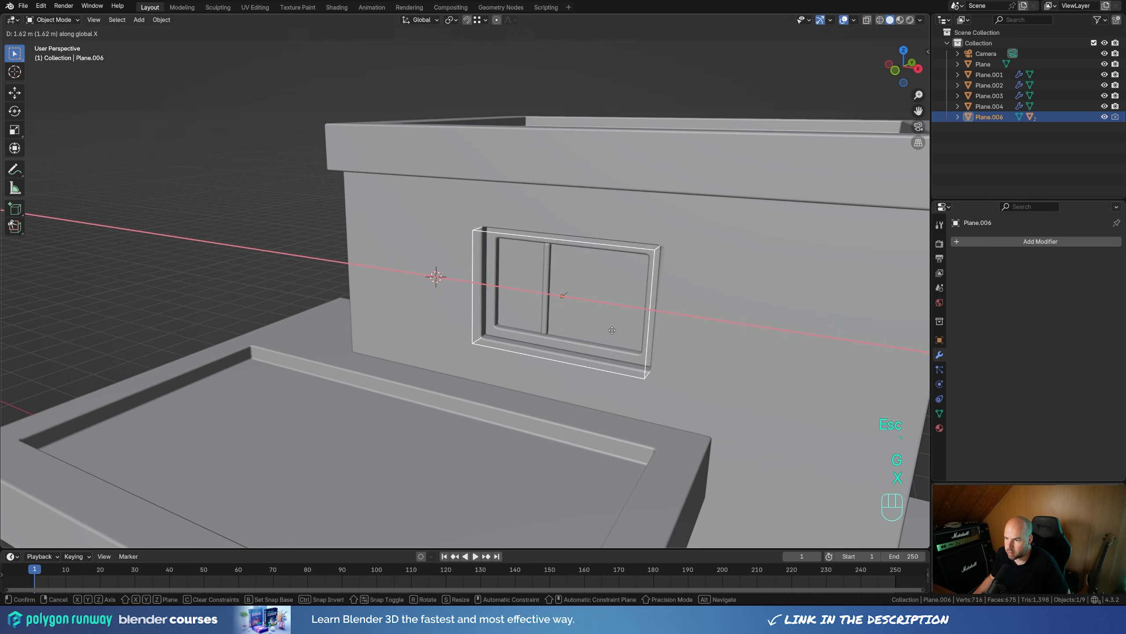
pyautogui.press('Escape')
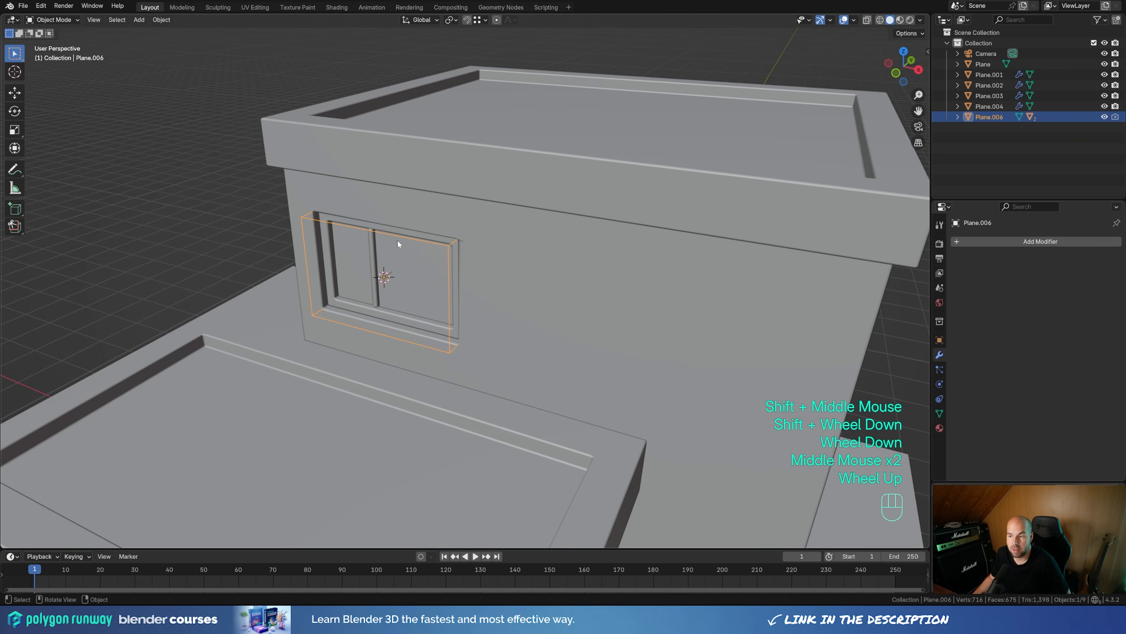
# Select the window cutter's full hierarchy and place a linked duplicate about 2.6 m along X on the same wall.
pyautogui.scroll(-2, 470, 283)
pyautogui.scroll(-2, 475, 281)
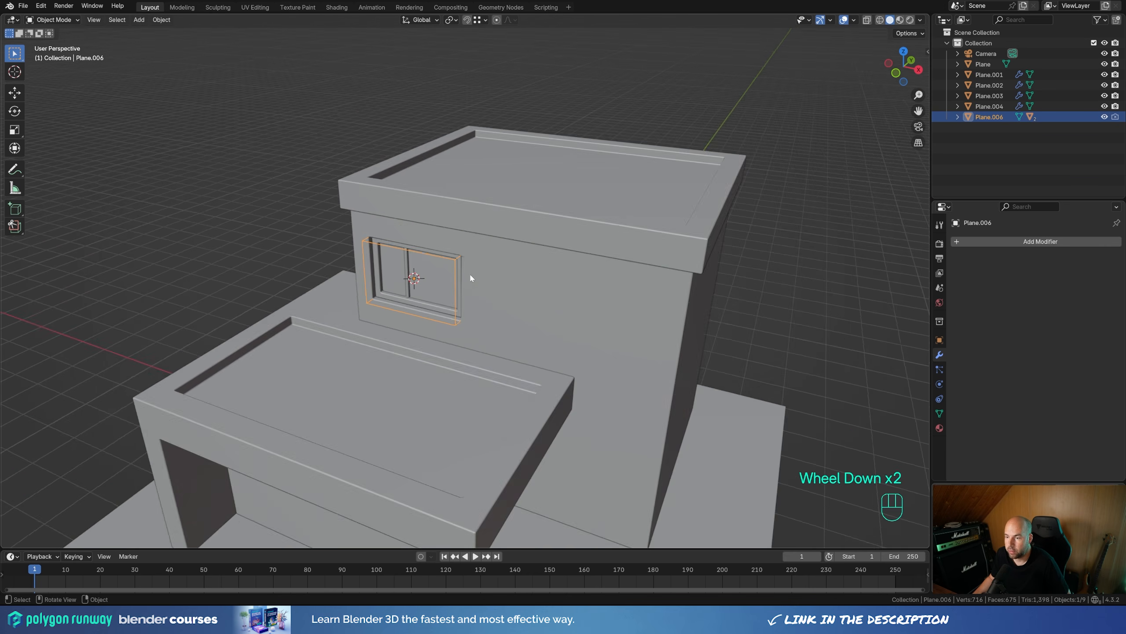
pyautogui.moveTo(470, 273); pyautogui.dragTo(489, 269, button='middle')
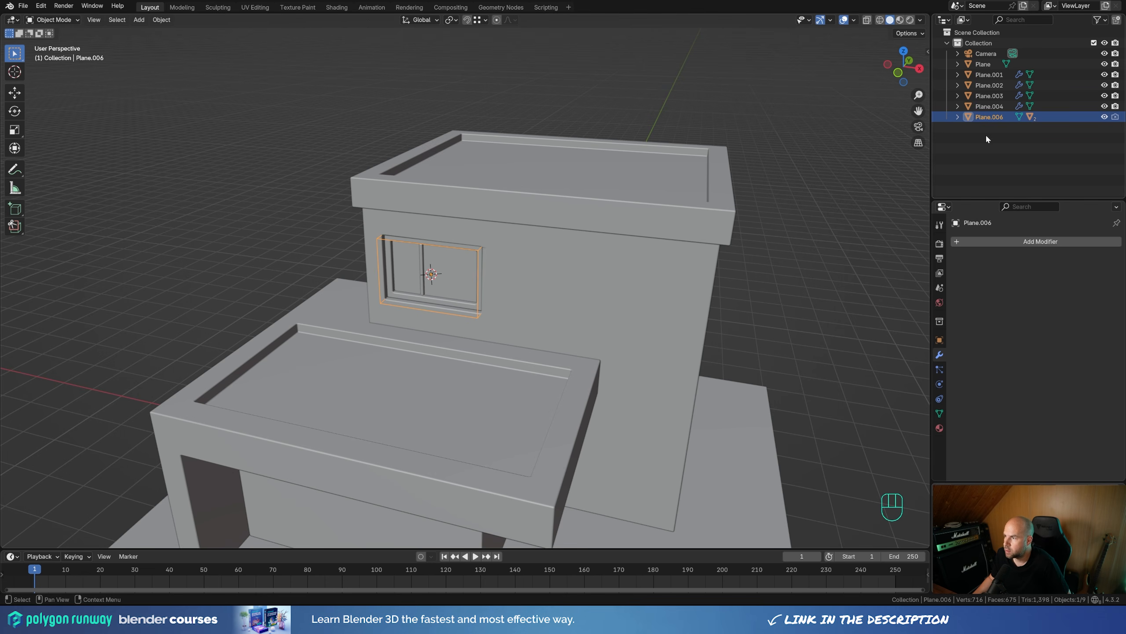
pyautogui.rightClick(987, 116)
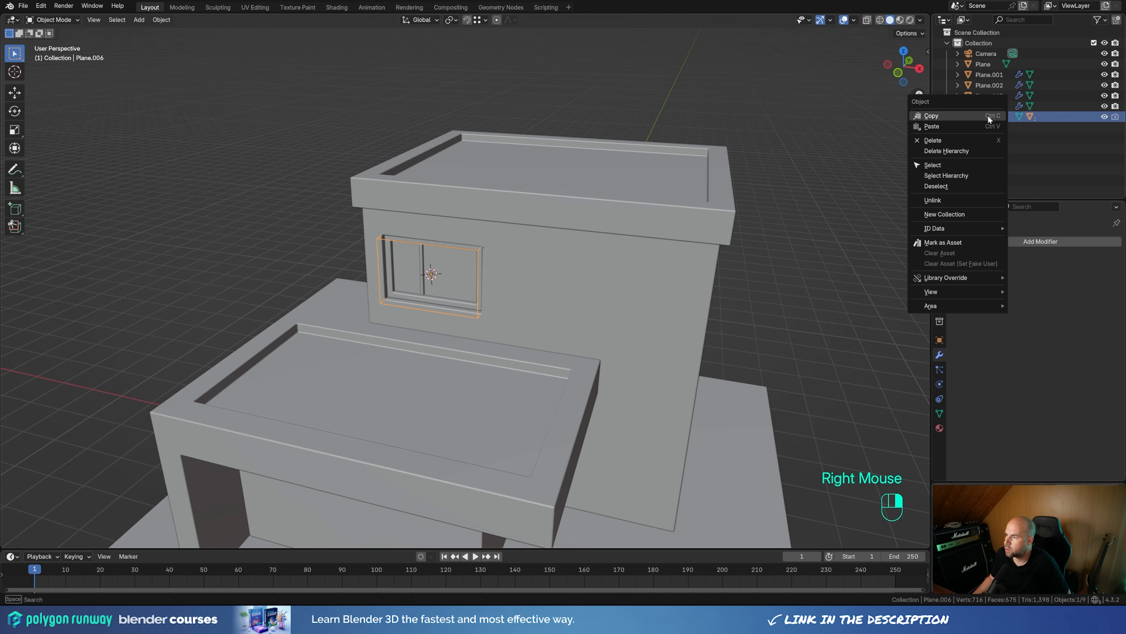
pyautogui.click(949, 176)
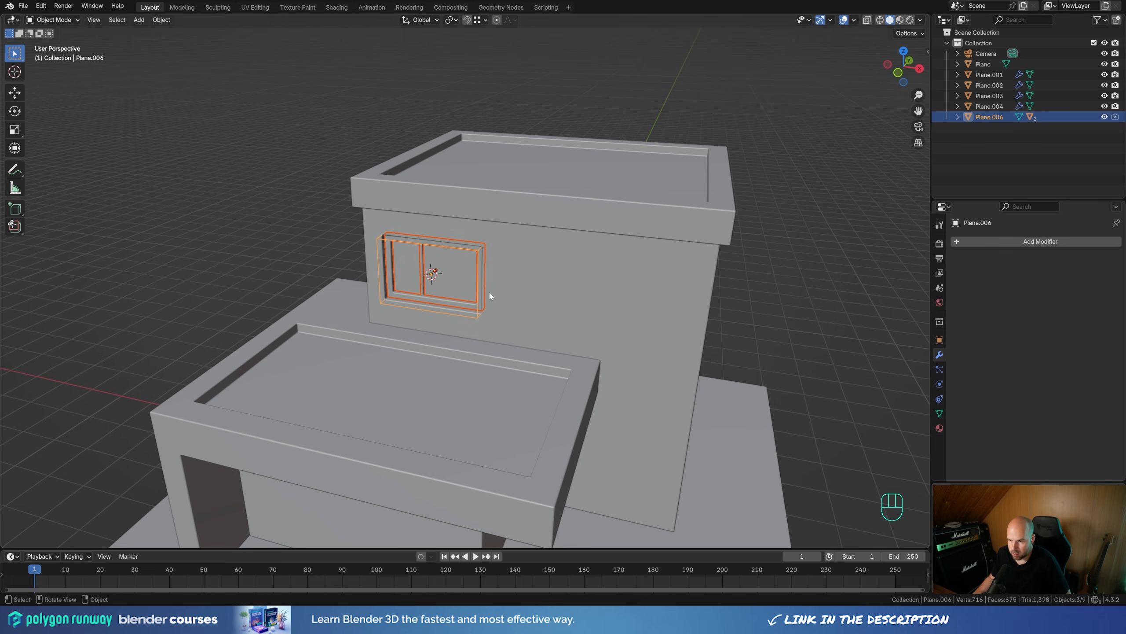
pyautogui.hotkey('alt', 'd')
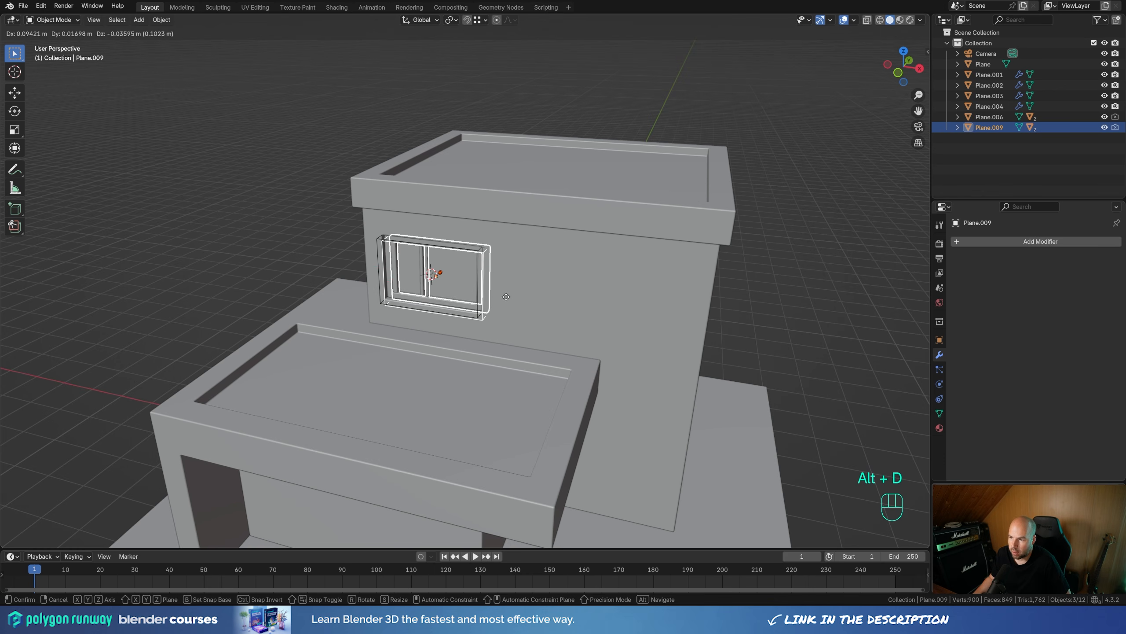
pyautogui.press('x')
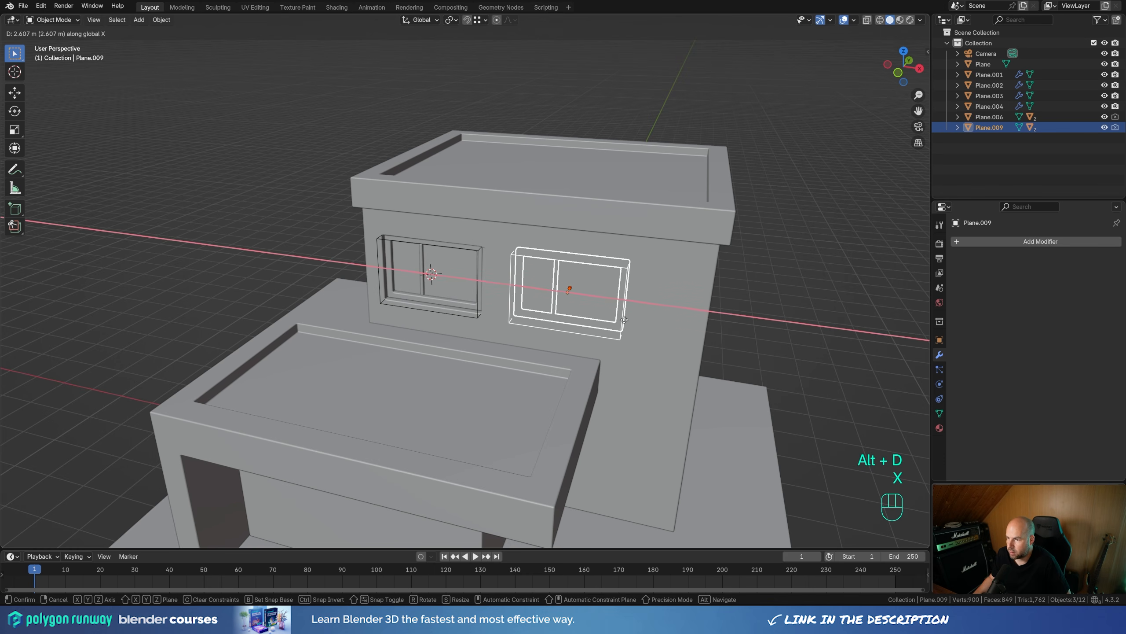
pyautogui.click(626, 319)
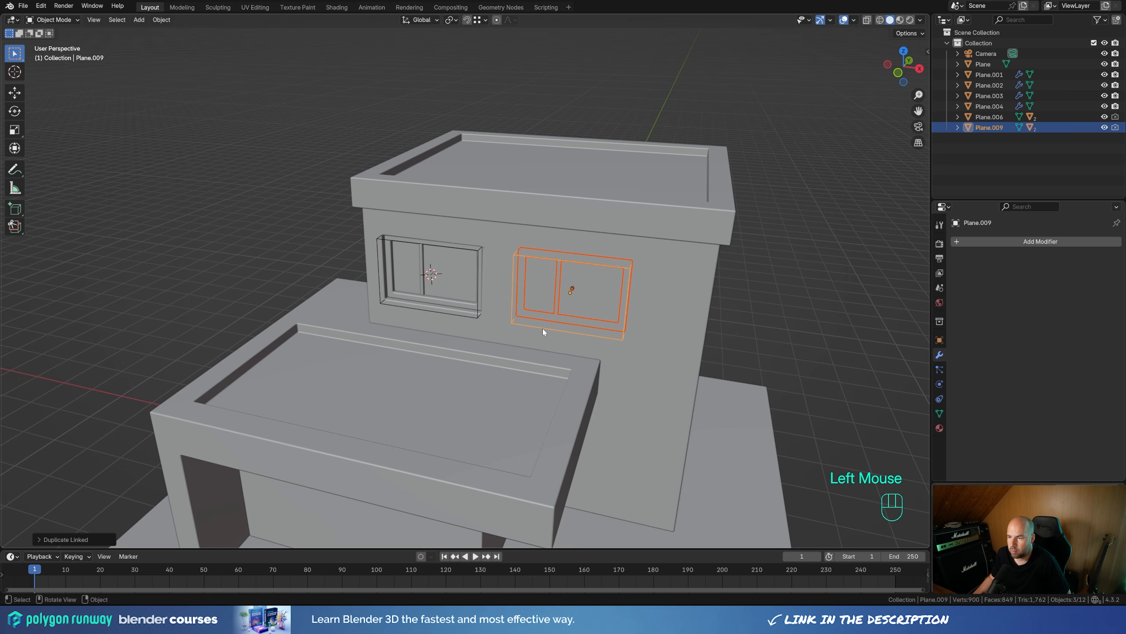
# Duplicate the upper wall block's Boolean modifier and set the copy's object to the second window's cutter, Plane.009.
pyautogui.click(684, 275)
pyautogui.click(957, 344)
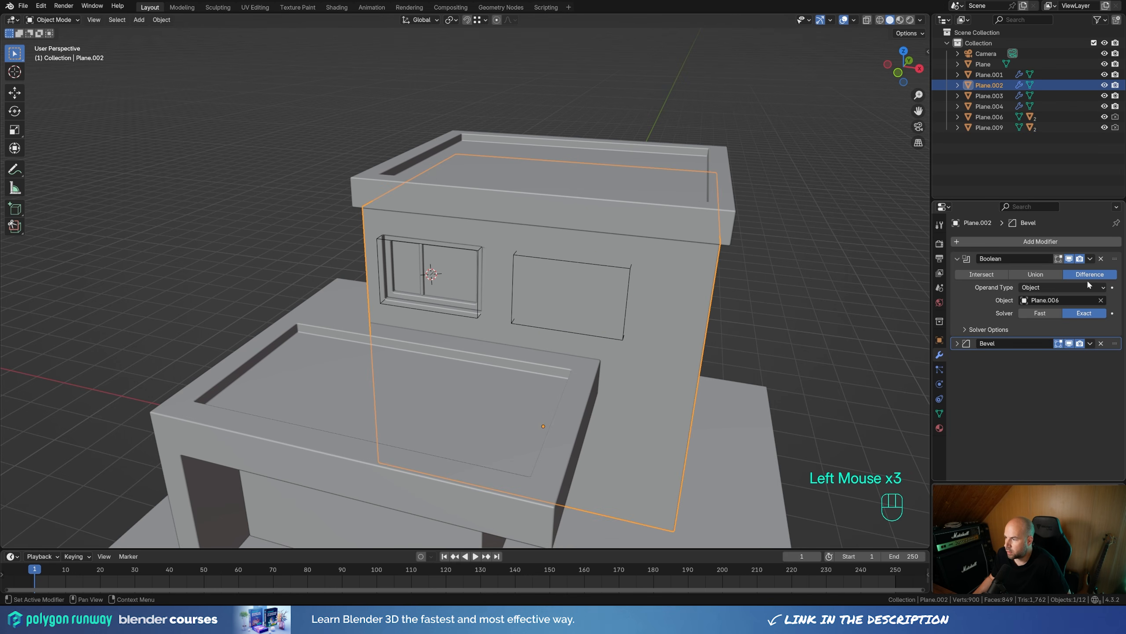
pyautogui.moveTo(1090, 261); pyautogui.dragTo(1069, 283)
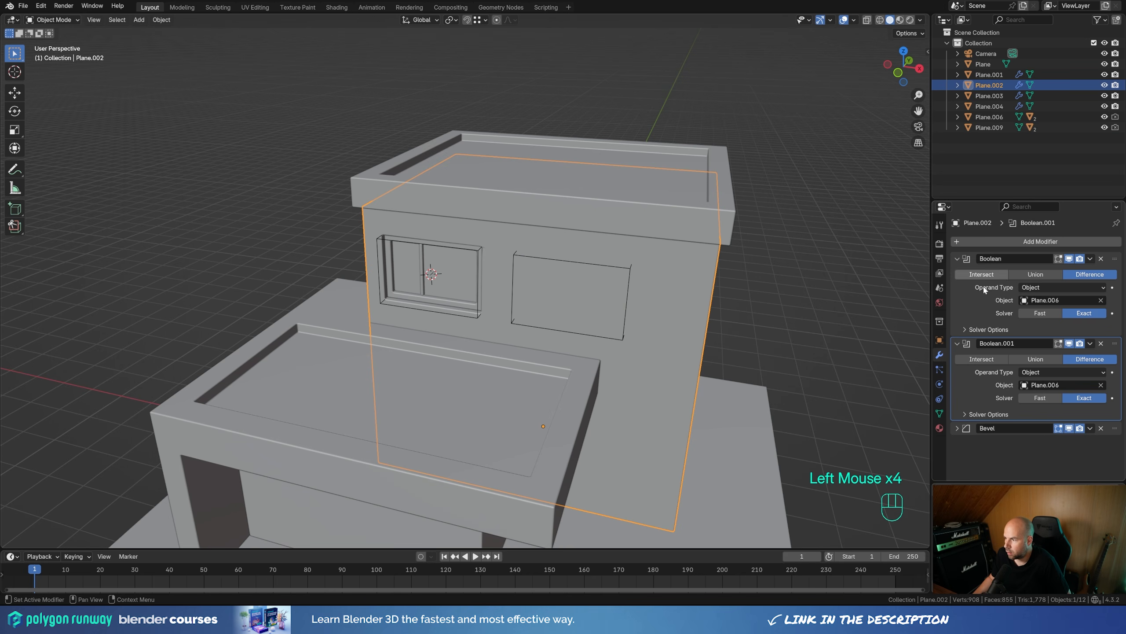
pyautogui.click(1102, 385)
pyautogui.click(1101, 384)
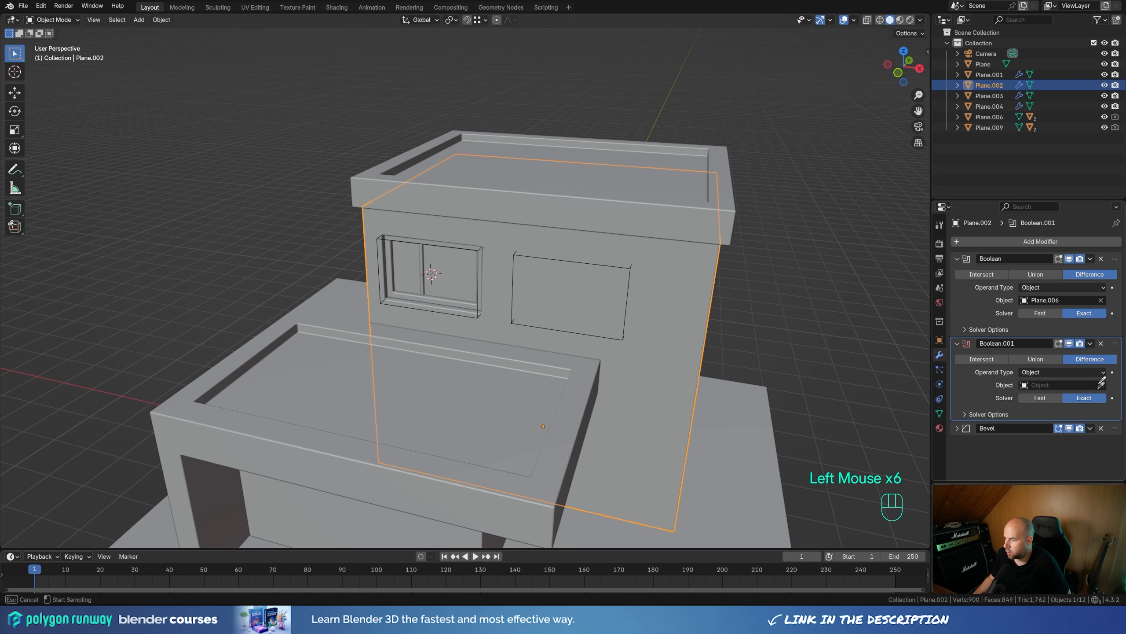
pyautogui.click(614, 262)
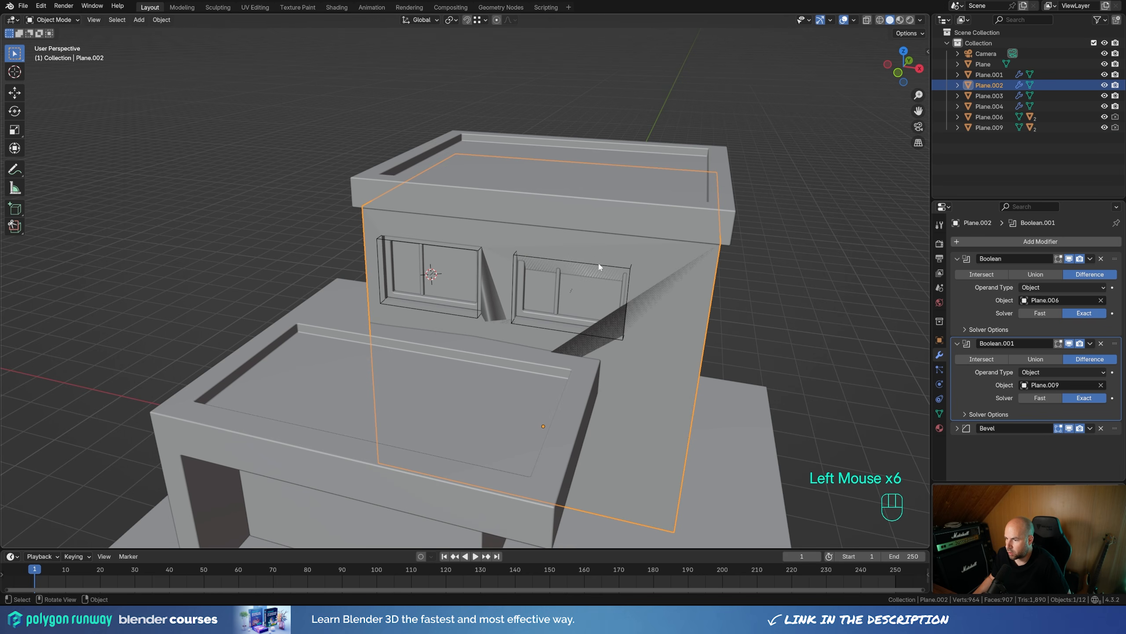
# Examine the shading and wireframe topology around the two window openings in the upper wall block.
pyautogui.moveTo(580, 270); pyautogui.dragTo(670, 341, button='middle')
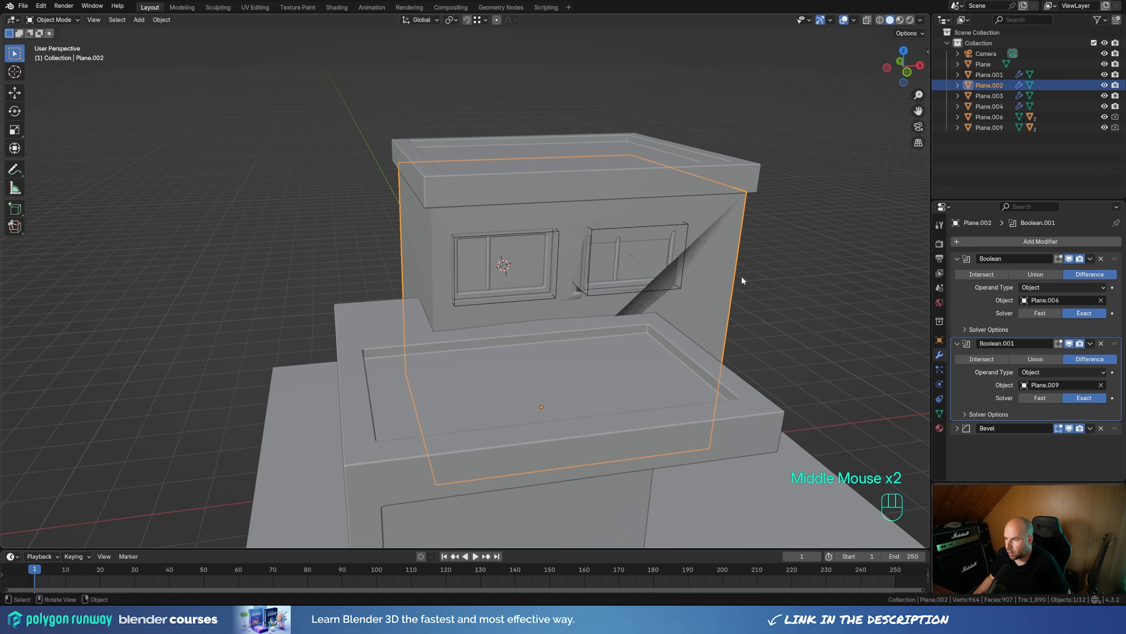
pyautogui.moveTo(742, 280); pyautogui.dragTo(642, 301, button='middle')
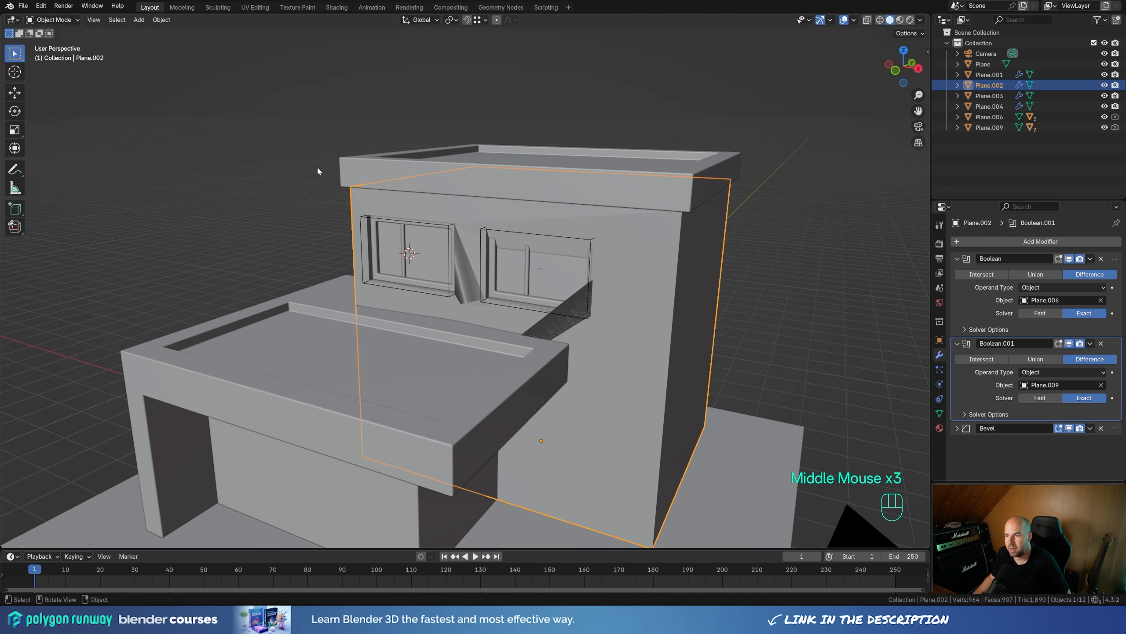
pyautogui.click(485, 234)
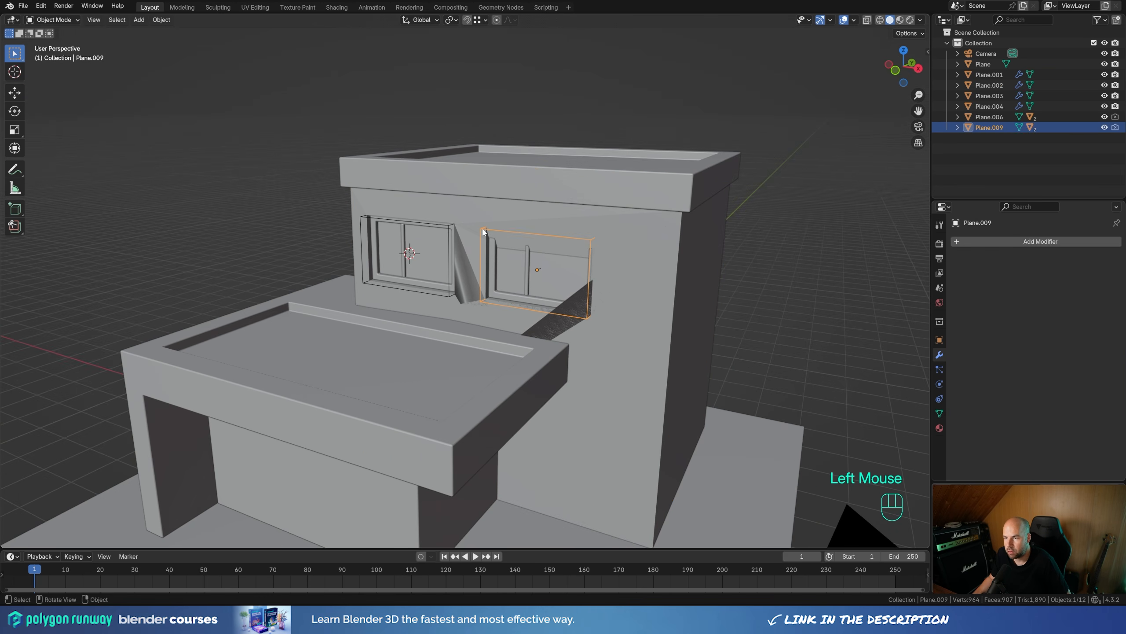
pyautogui.click(646, 279)
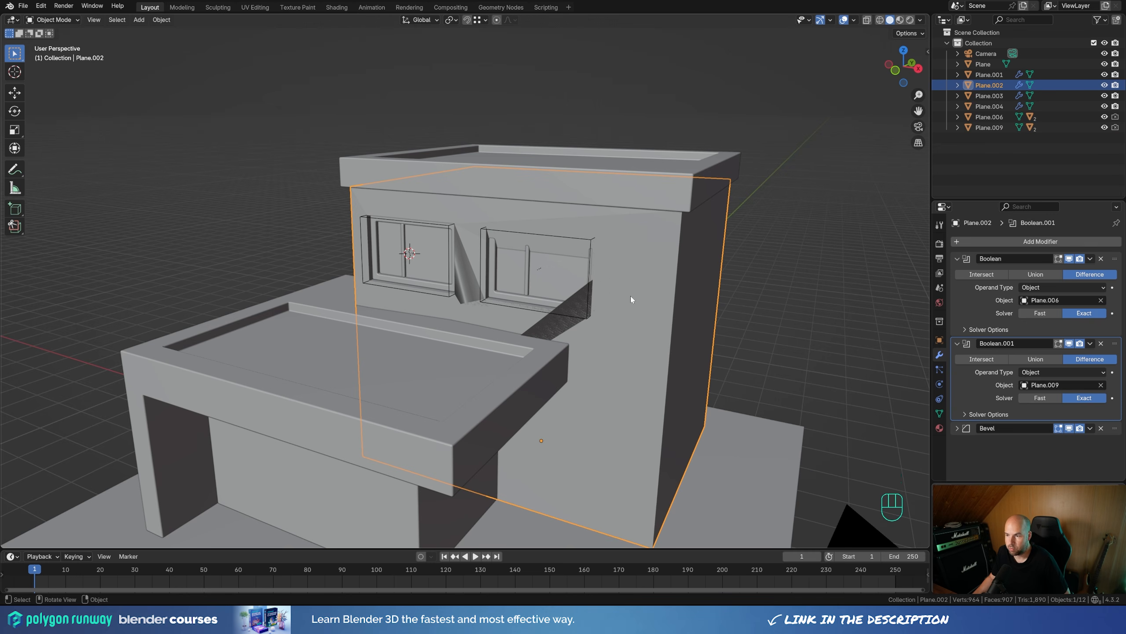
pyautogui.moveTo(631, 302); pyautogui.dragTo(627, 268, button='middle')
pyautogui.press('less')
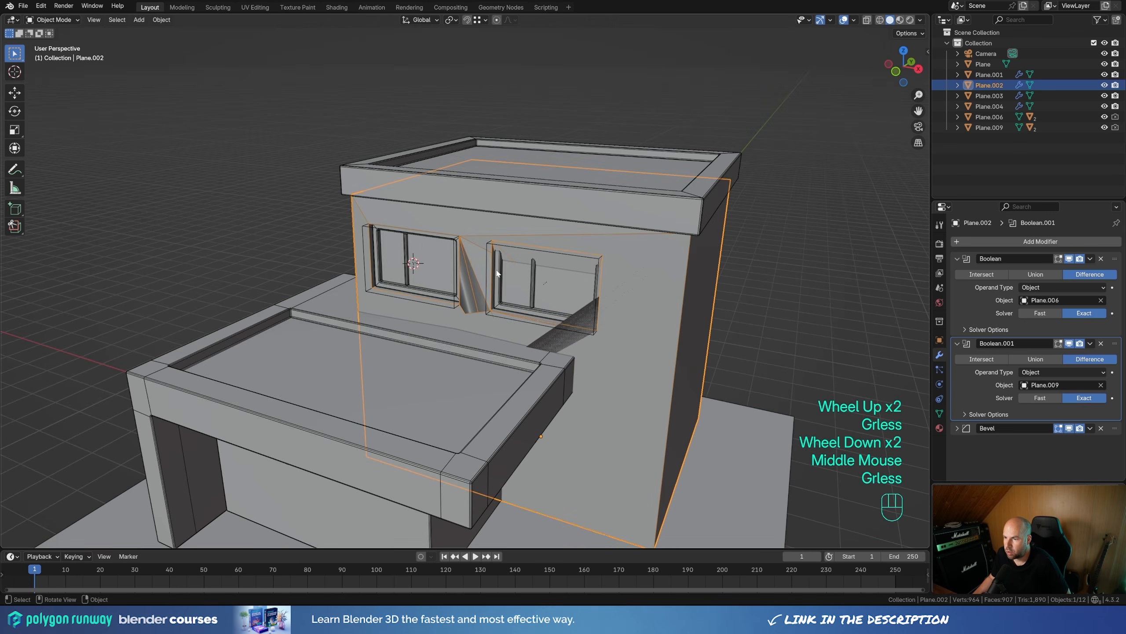
pyautogui.scroll(2, 479, 211)
pyautogui.scroll(-2, 479, 246)
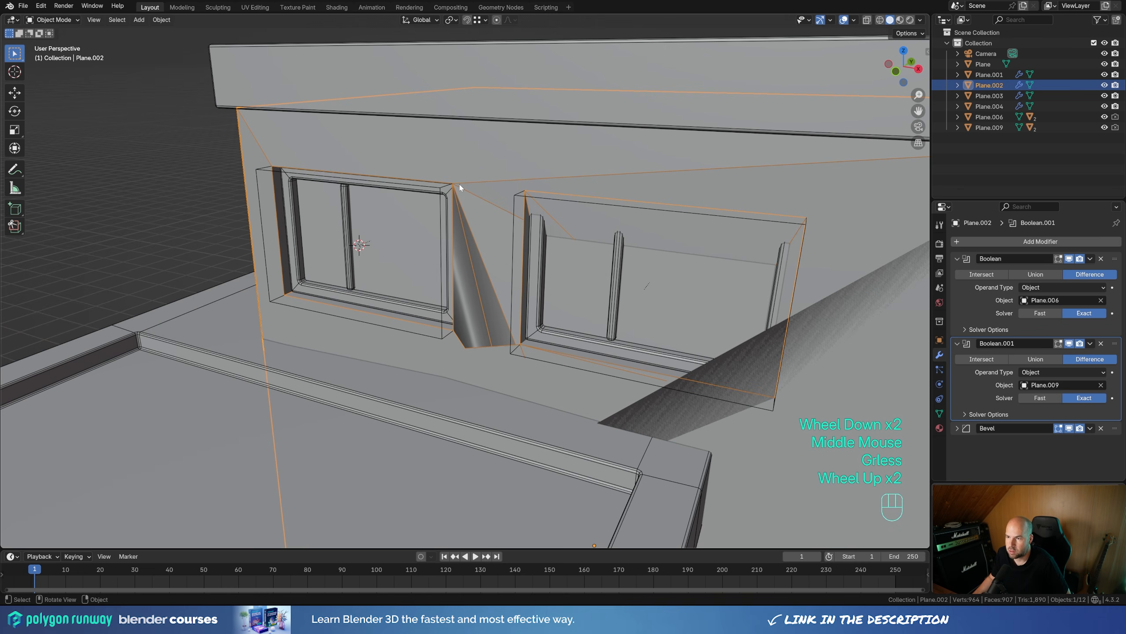
pyautogui.scroll(-1, 564, 257)
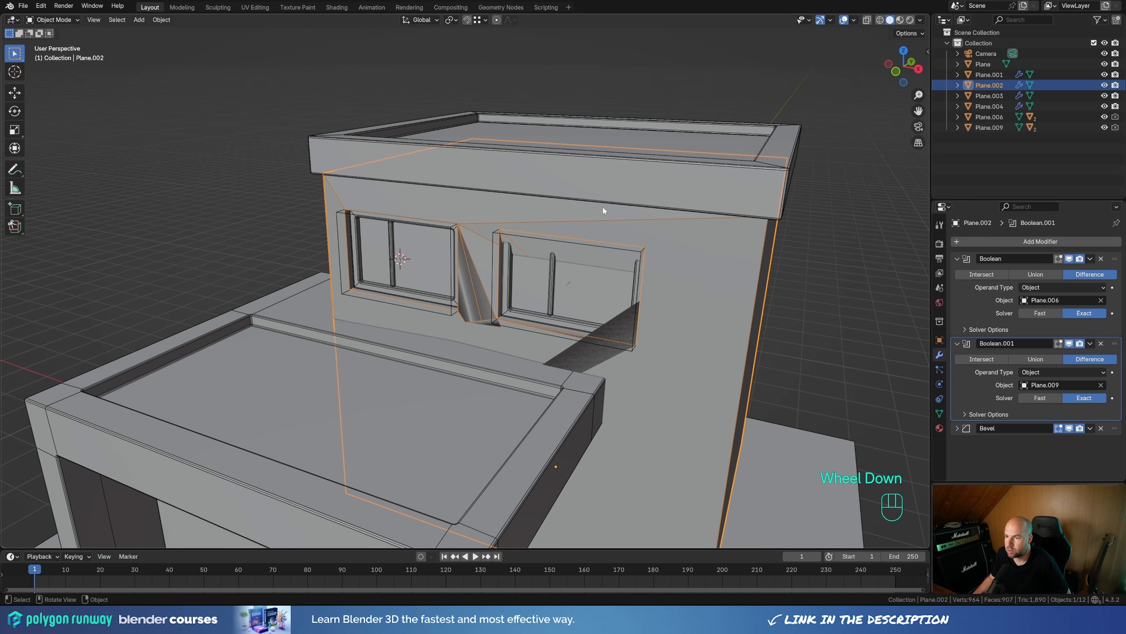
pyautogui.moveTo(485, 254); pyautogui.dragTo(461, 235, button='middle')
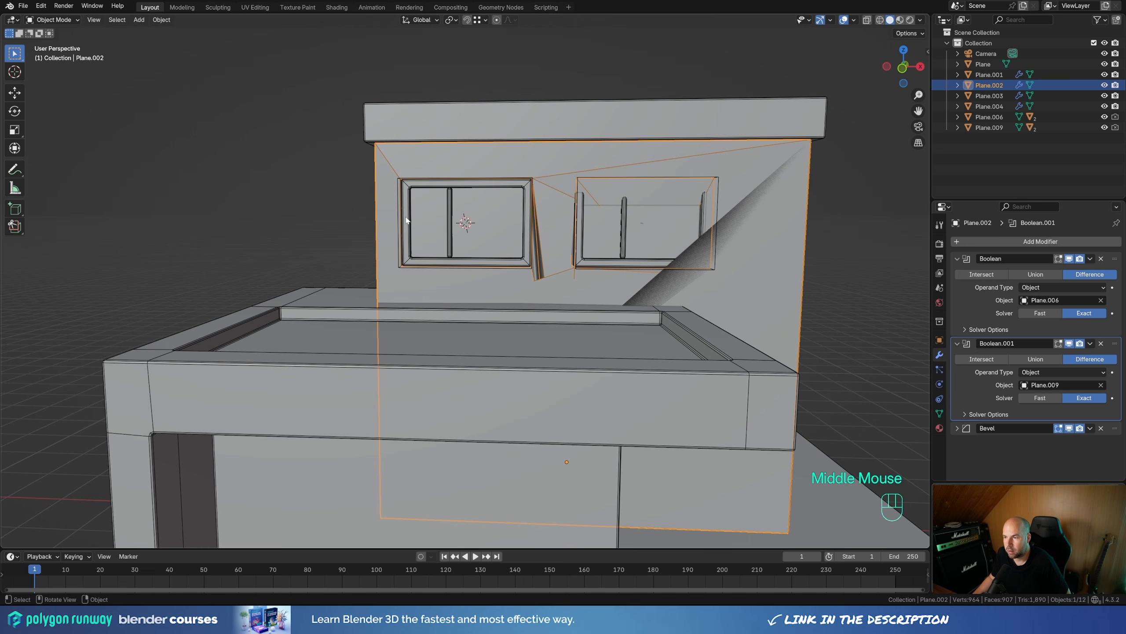
pyautogui.moveTo(836, 234); pyautogui.dragTo(729, 257, button='middle')
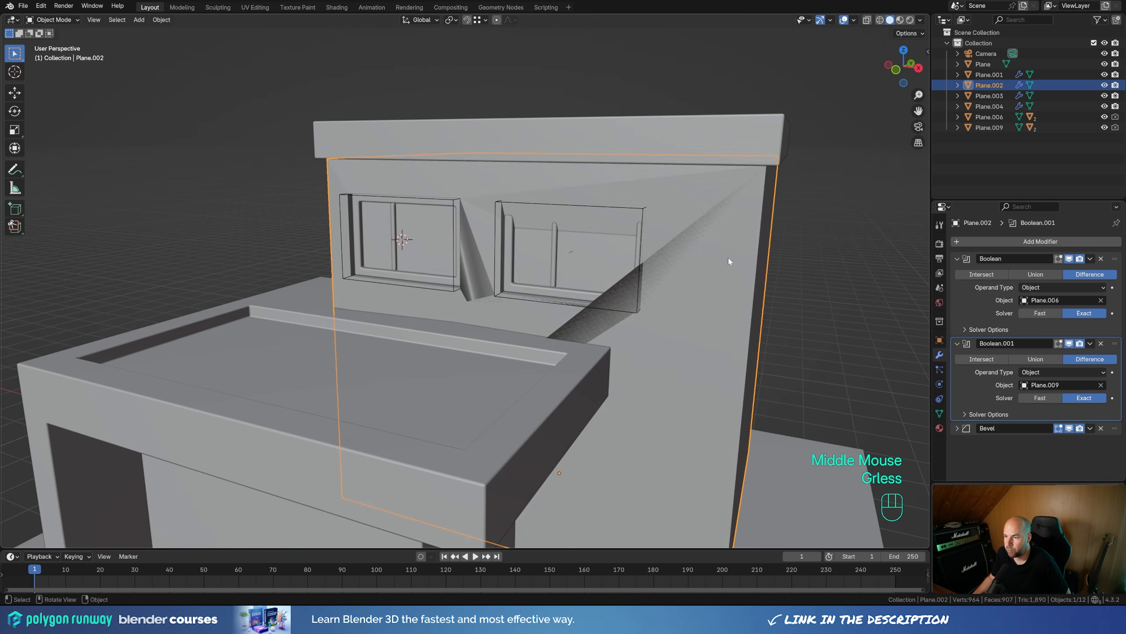
# Add a horizontal loop cut around the upper wall block and slide it up to the windows' mid-height.
pyautogui.press('Tab')
pyautogui.hotkey('ctrl', 'r')
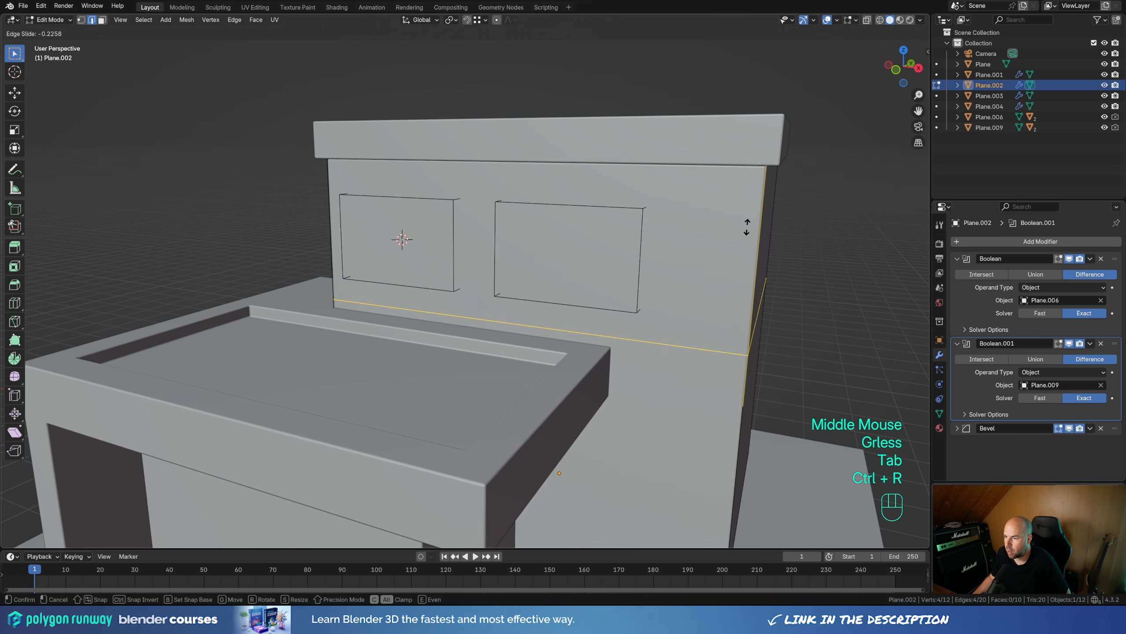
pyautogui.click(754, 159)
pyautogui.press('Tab')
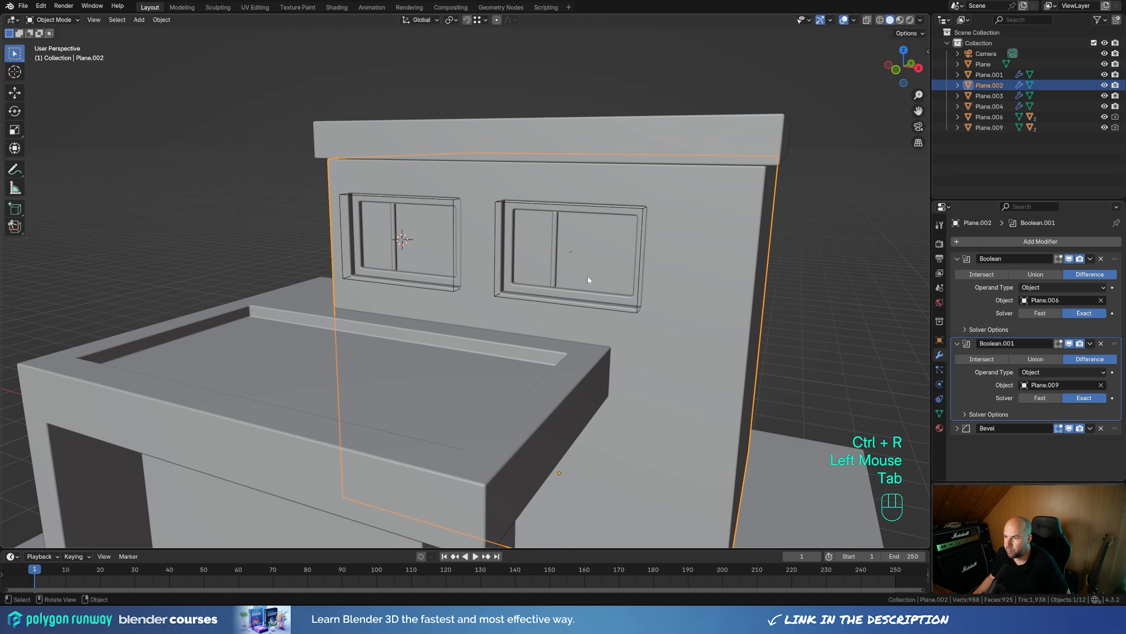
# Examine the wall's shading and wireframe around both windows with the new edge loop in place.
pyautogui.scroll(-5, 617, 269)
pyautogui.moveTo(612, 273); pyautogui.dragTo(762, 241, button='middle')
pyautogui.press('less')
pyautogui.scroll(3, 505, 288)
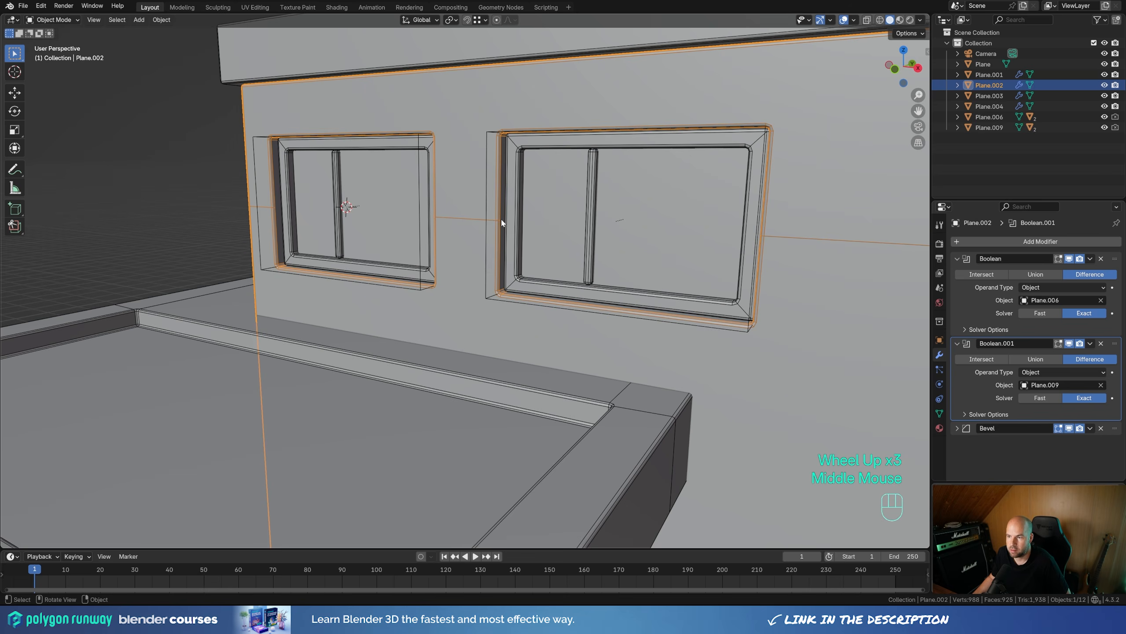
pyautogui.scroll(-2, 501, 220)
pyautogui.keyDown('shift'); pyautogui.moveTo(501, 220); pyautogui.dragTo(366, 128, button='middle'); pyautogui.keyUp('shift')
pyautogui.moveTo(365, 128); pyautogui.dragTo(372, 143, button='middle')
pyautogui.scroll(1, 371, 143)
pyautogui.scroll(-2, 432, 169)
pyautogui.press('less')
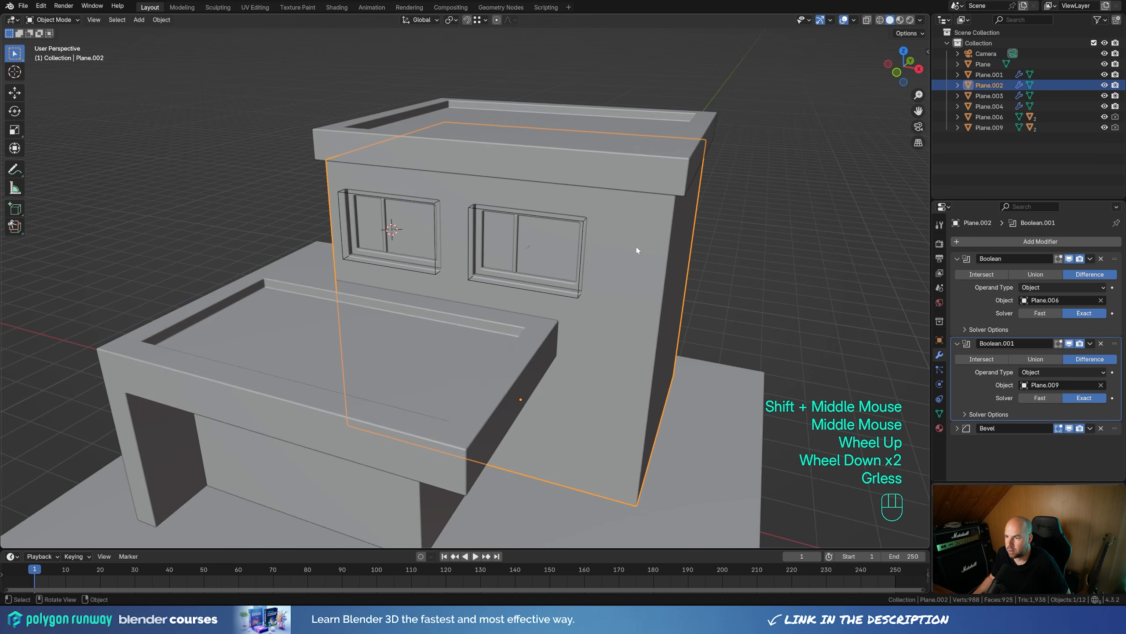
# Slide both window cutters together with their attached frames and glass along X on the upper wall.
pyautogui.moveTo(637, 247); pyautogui.dragTo(573, 245, button='middle')
pyautogui.click(397, 217)
pyautogui.keyDown('shift'); pyautogui.click(523, 235); pyautogui.keyUp('shift')
pyautogui.press('g')
pyautogui.press('x')
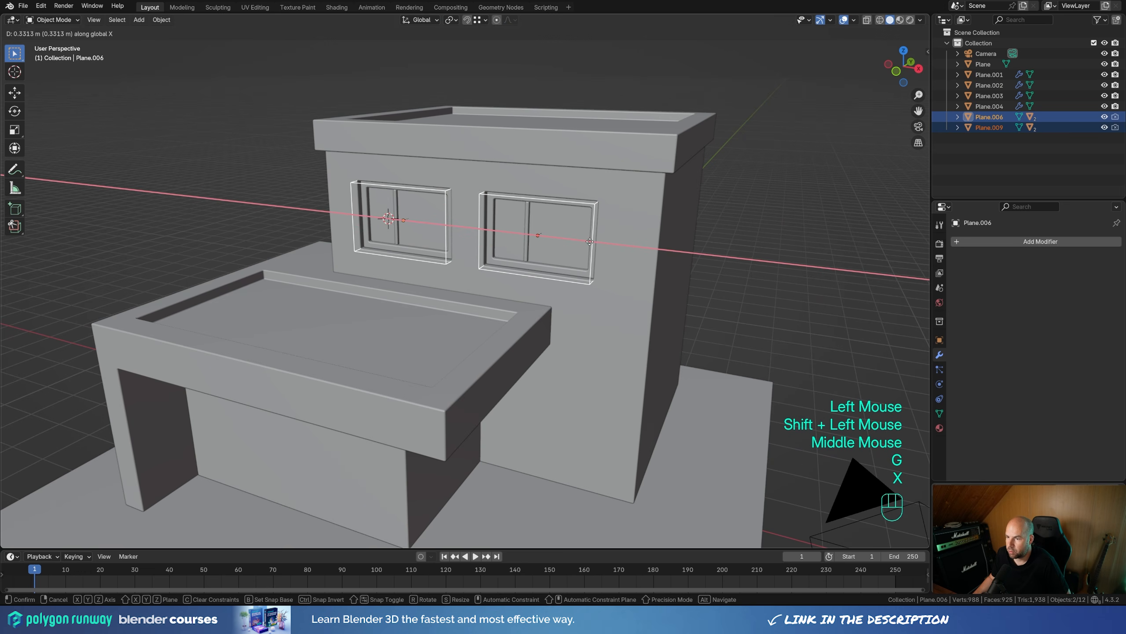
pyautogui.click(722, 269)
pyautogui.moveTo(723, 268); pyautogui.dragTo(692, 271, button='middle')
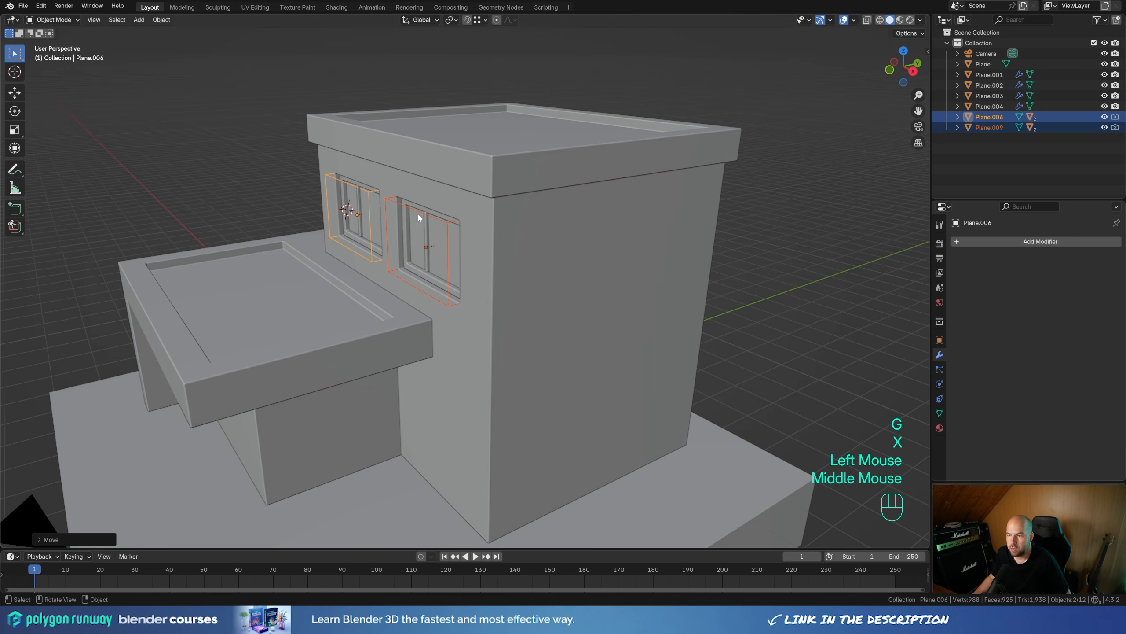
# Check the window cutters in the right orthographic view and select the second window's cutter with its full hierarchy.
pyautogui.moveTo(441, 224); pyautogui.dragTo(489, 256, button='middle')
pyautogui.press('KP_3')
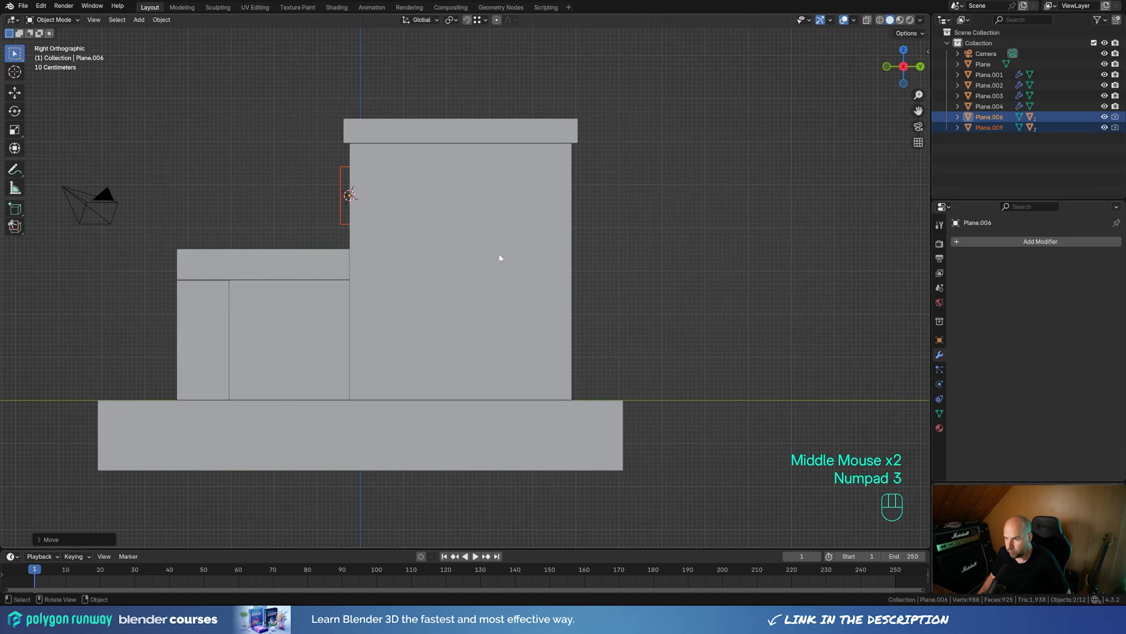
pyautogui.scroll(2, 281, 156)
pyautogui.keyDown('shift'); pyautogui.moveTo(282, 156); pyautogui.dragTo(512, 382, button='middle'); pyautogui.keyUp('shift')
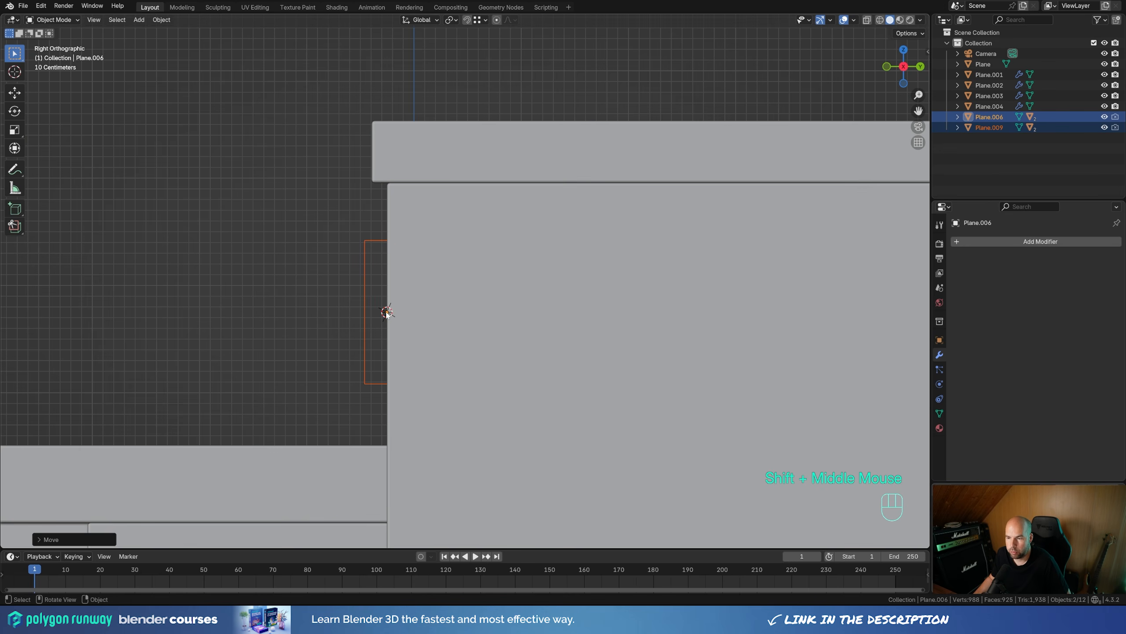
pyautogui.click(363, 234)
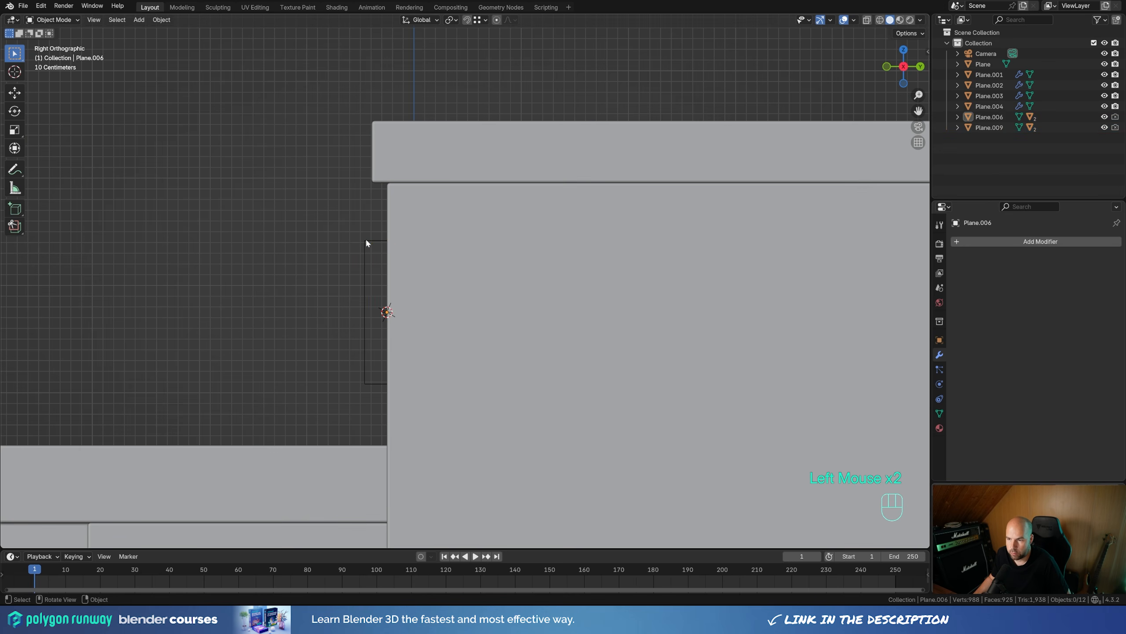
pyautogui.click(368, 242)
pyautogui.scroll(-3, 389, 309)
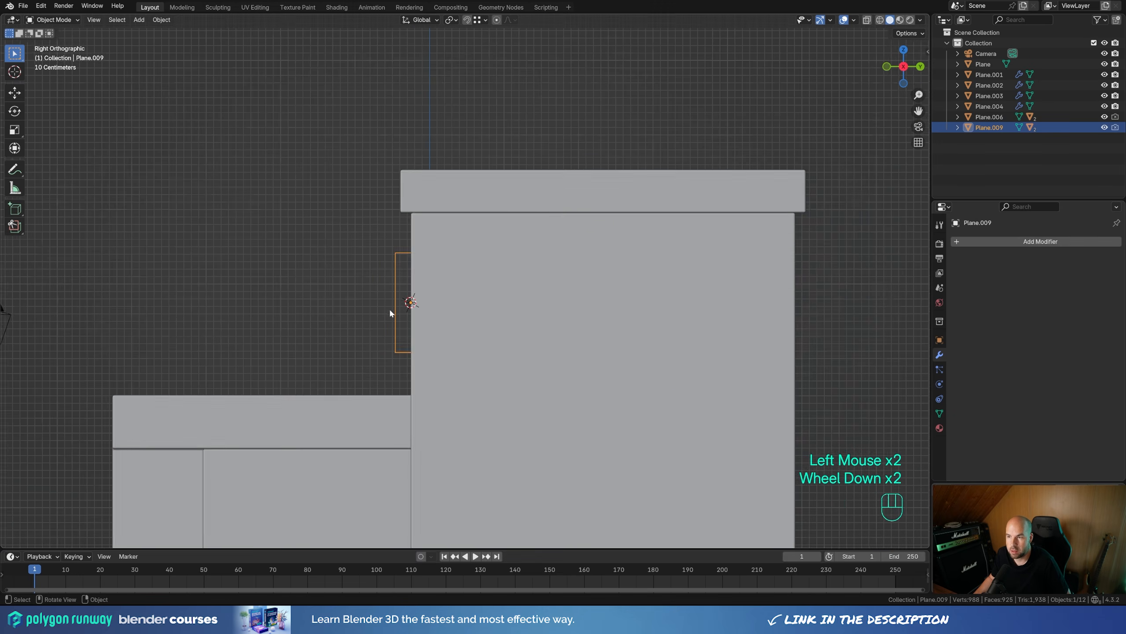
pyautogui.moveTo(389, 308); pyautogui.dragTo(492, 336, button='middle')
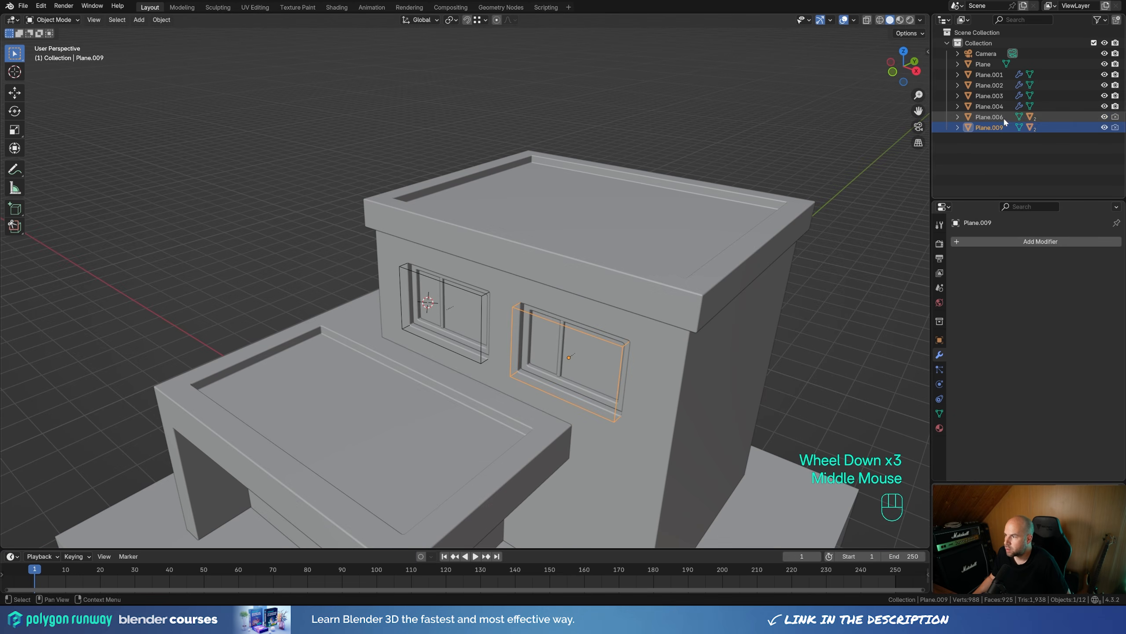
pyautogui.rightClick(996, 127)
pyautogui.click(995, 127)
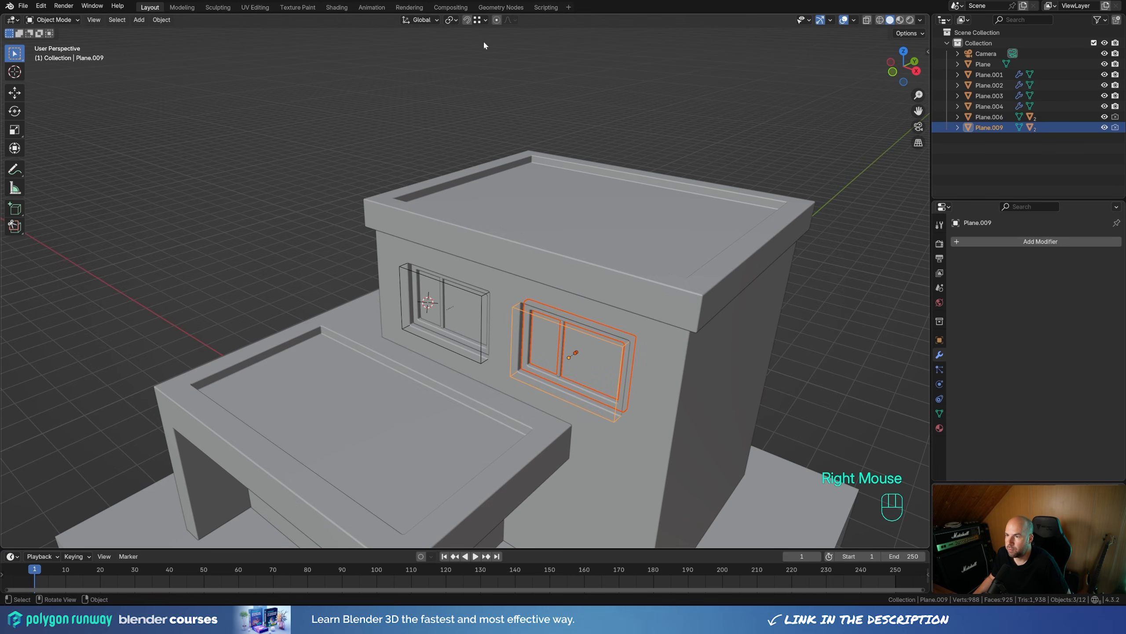
# Set snapping to Face and place an independent duplicate of the second window on the upper block's adjacent side wall.
pyautogui.click(485, 21)
pyautogui.click(457, 172)
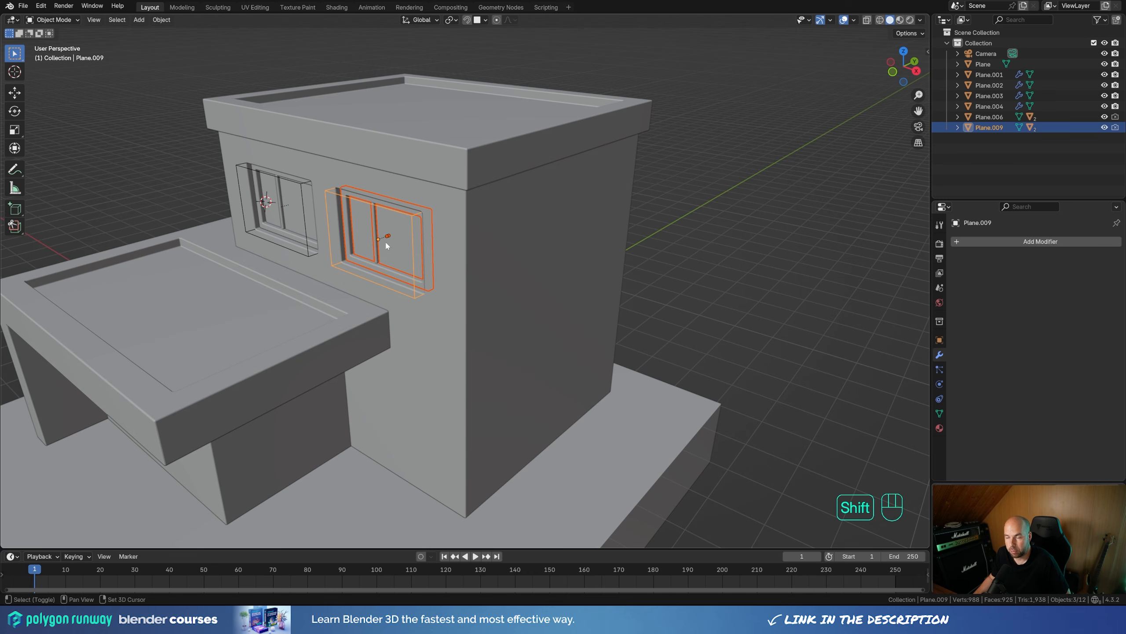
pyautogui.hotkey('shift', 'd')
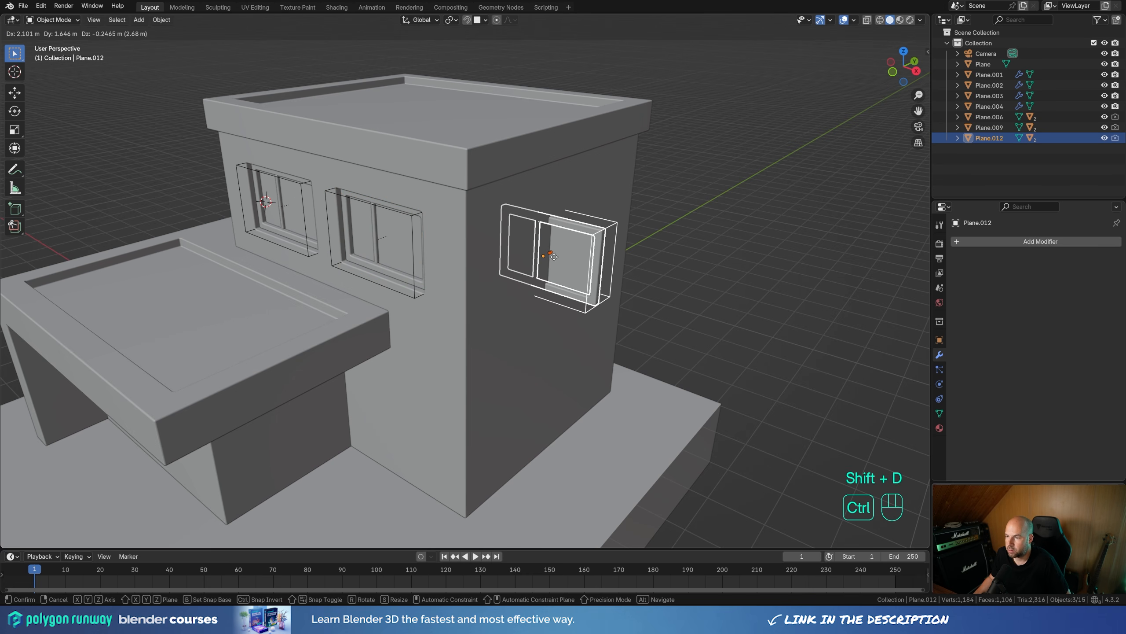
pyautogui.keyDown('ctrl'); pyautogui.click(570, 232); pyautogui.keyUp('ctrl')
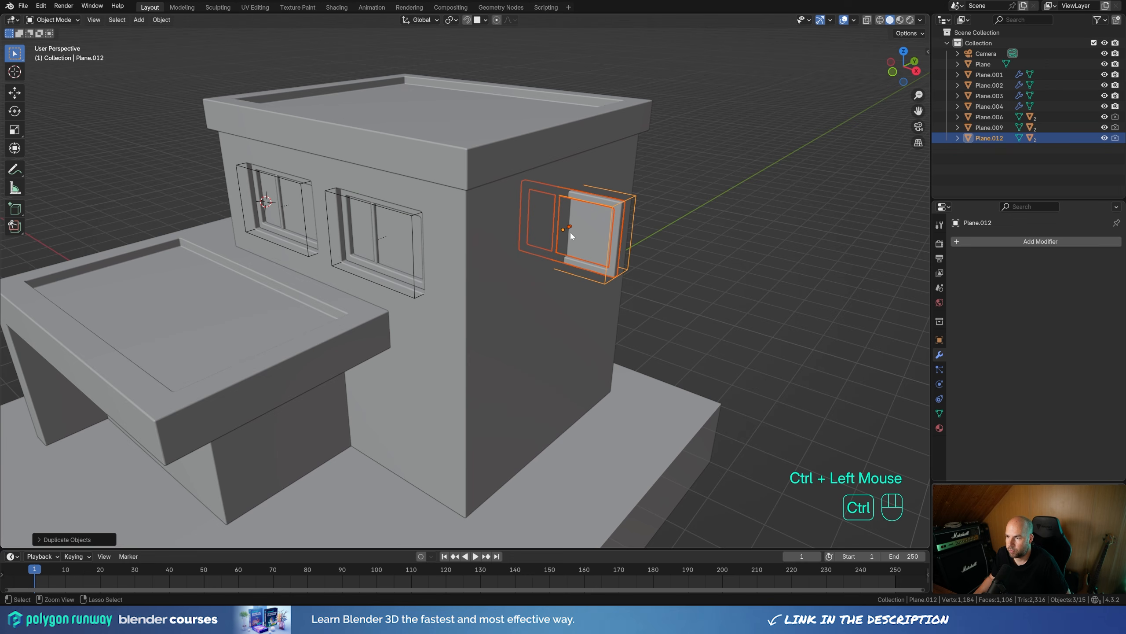
# Rotate the side wall's duplicated window cutter, with its attached parts, 90 degrees about Z.
pyautogui.click(629, 202)
pyautogui.write('r')
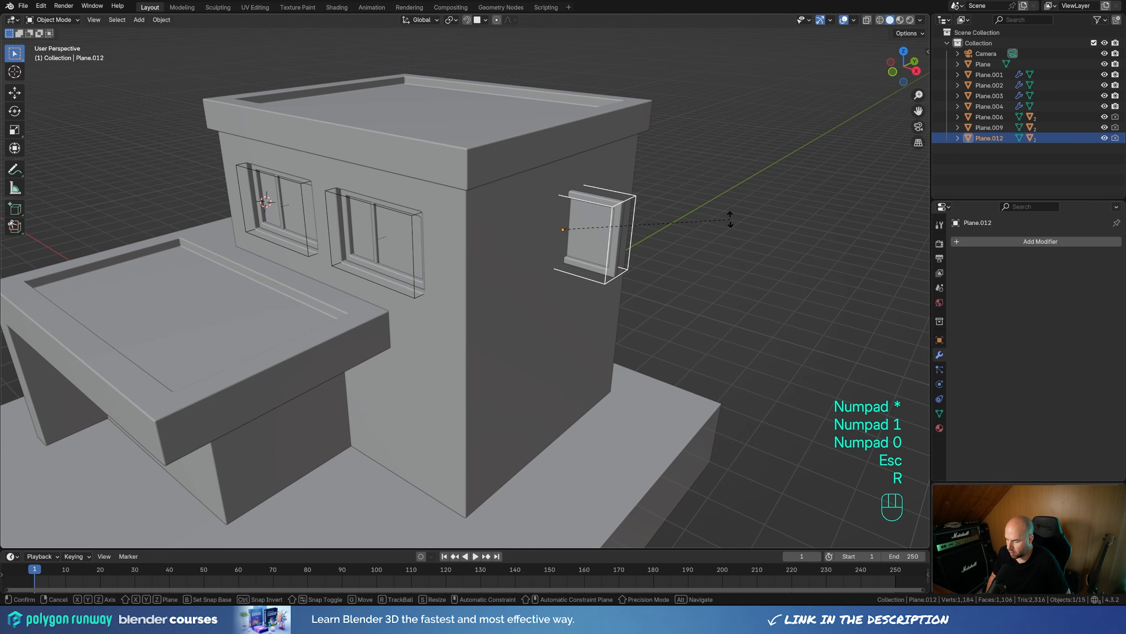
pyautogui.write('z90')
pyautogui.press('KP_Enter')
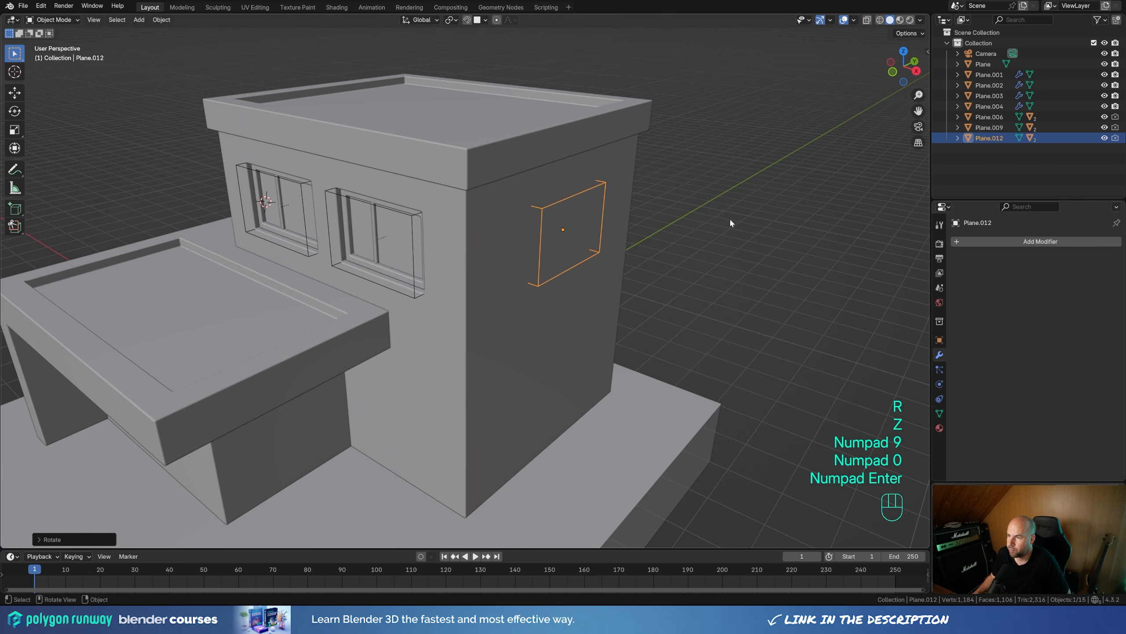
# Duplicate the upper block's second Boolean modifier and set the copy's object to the side wall's window cutter.
pyautogui.click(644, 153)
pyautogui.click(625, 163)
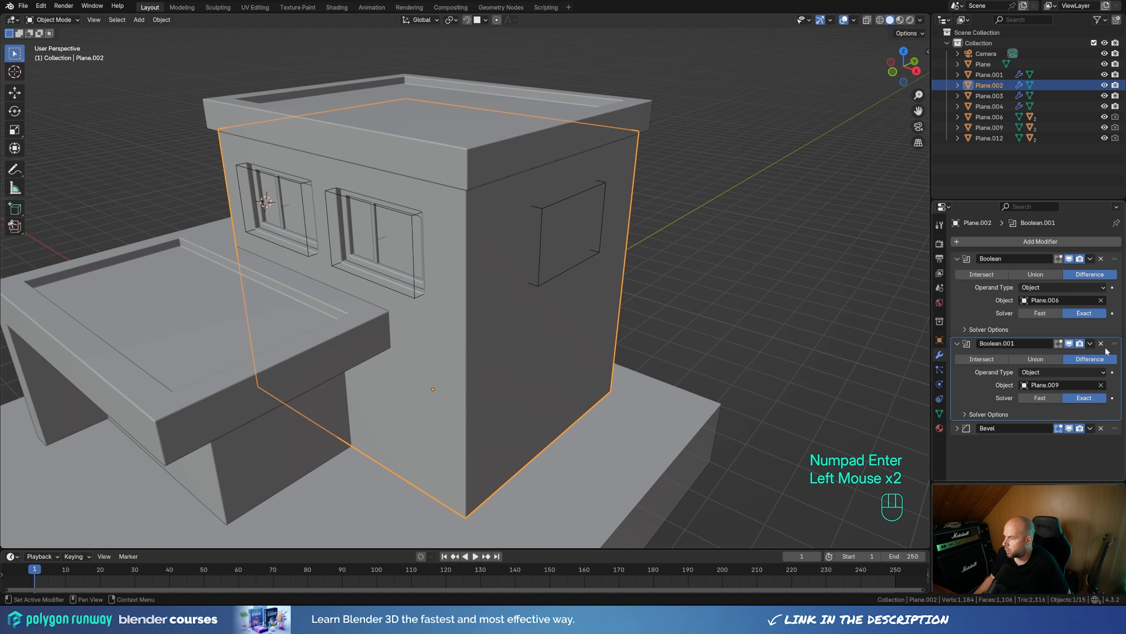
pyautogui.click(1090, 343)
pyautogui.click(1067, 367)
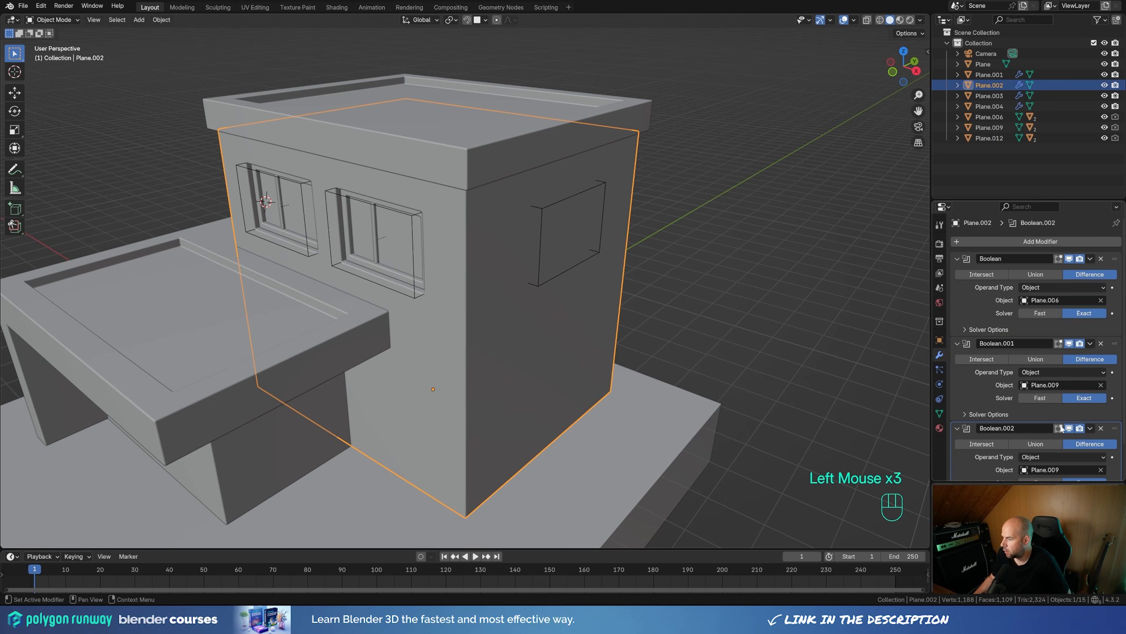
pyautogui.click(1101, 470)
pyautogui.click(1102, 469)
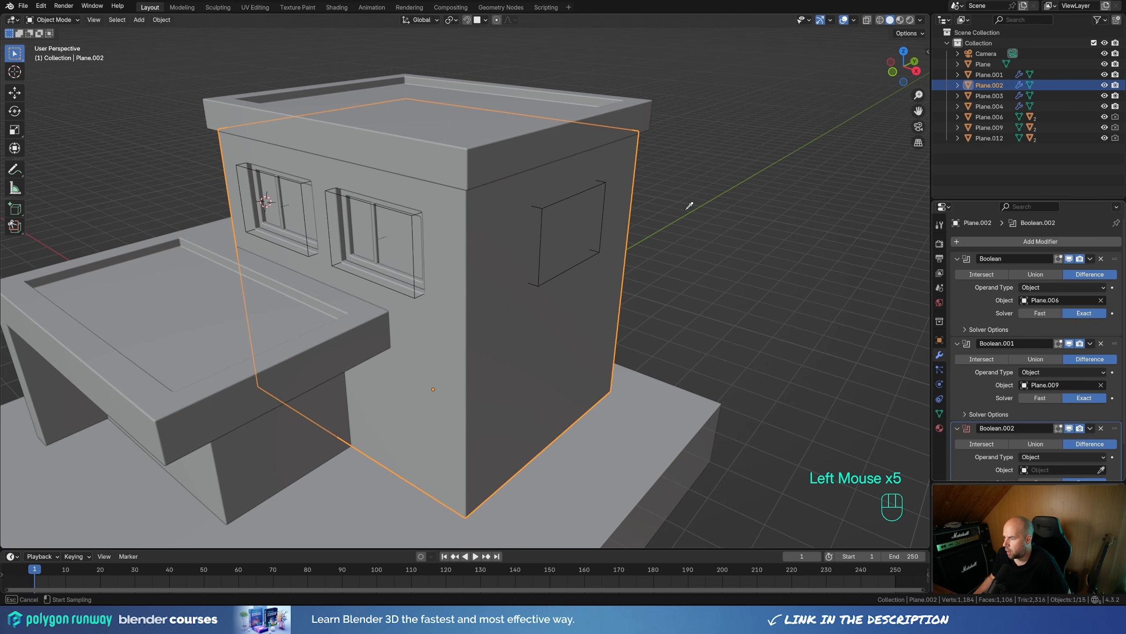
pyautogui.click(604, 182)
# Select the side window's cutter hierarchy for joint vertex editing in the right orthographic view with X-ray on.
pyautogui.click(603, 185)
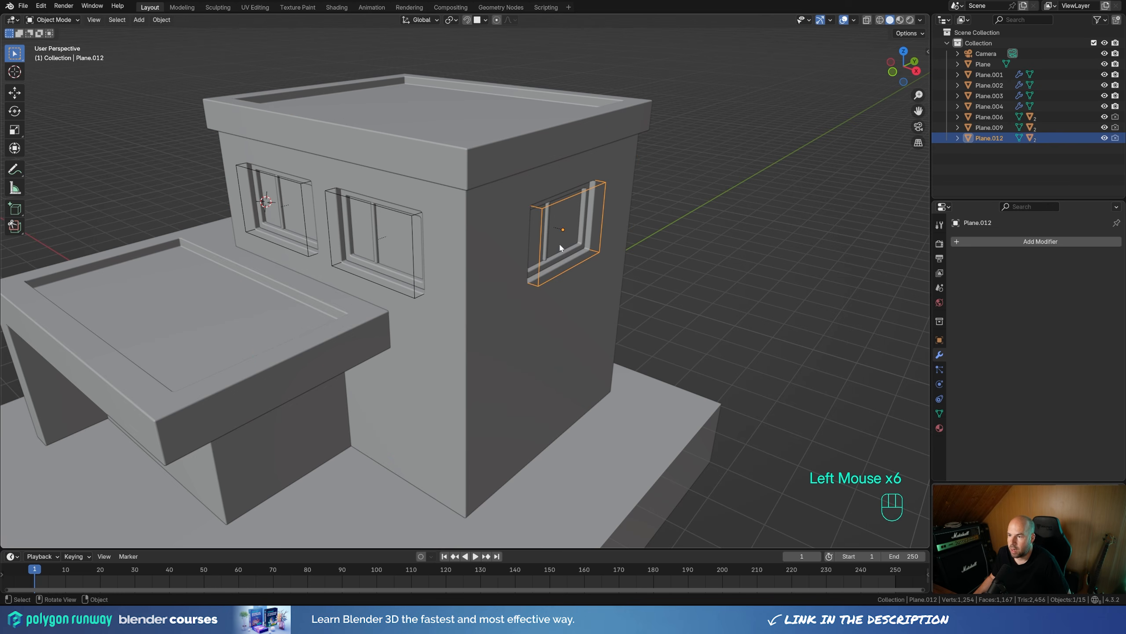
pyautogui.rightClick(993, 138)
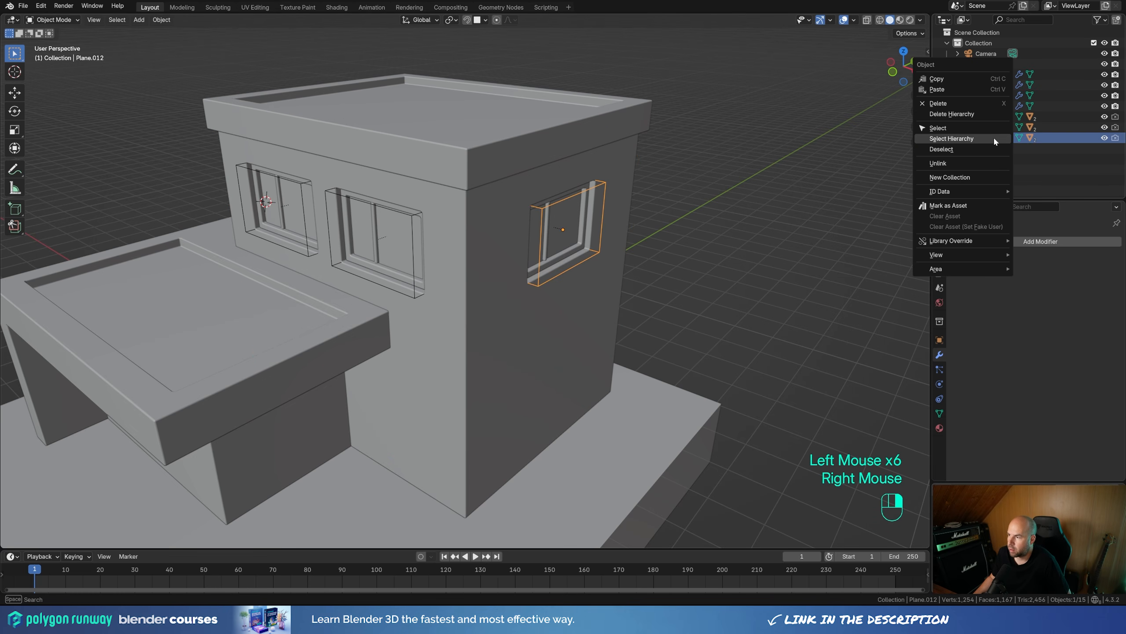
pyautogui.click(994, 138)
pyautogui.press('Tab')
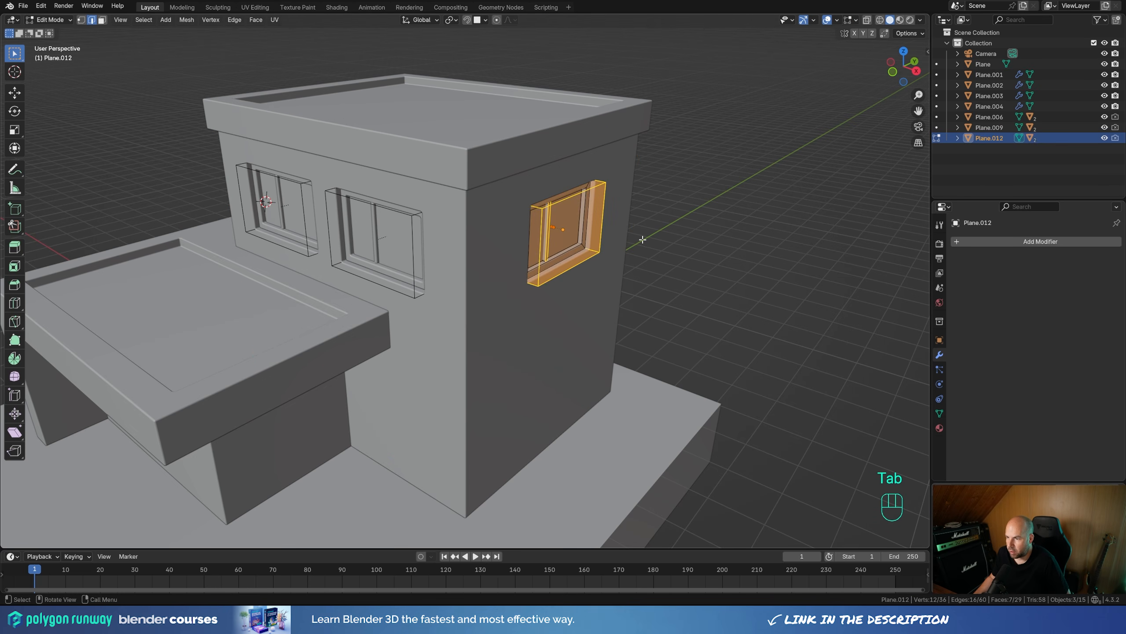
pyautogui.moveTo(601, 247); pyautogui.dragTo(662, 240, button='middle')
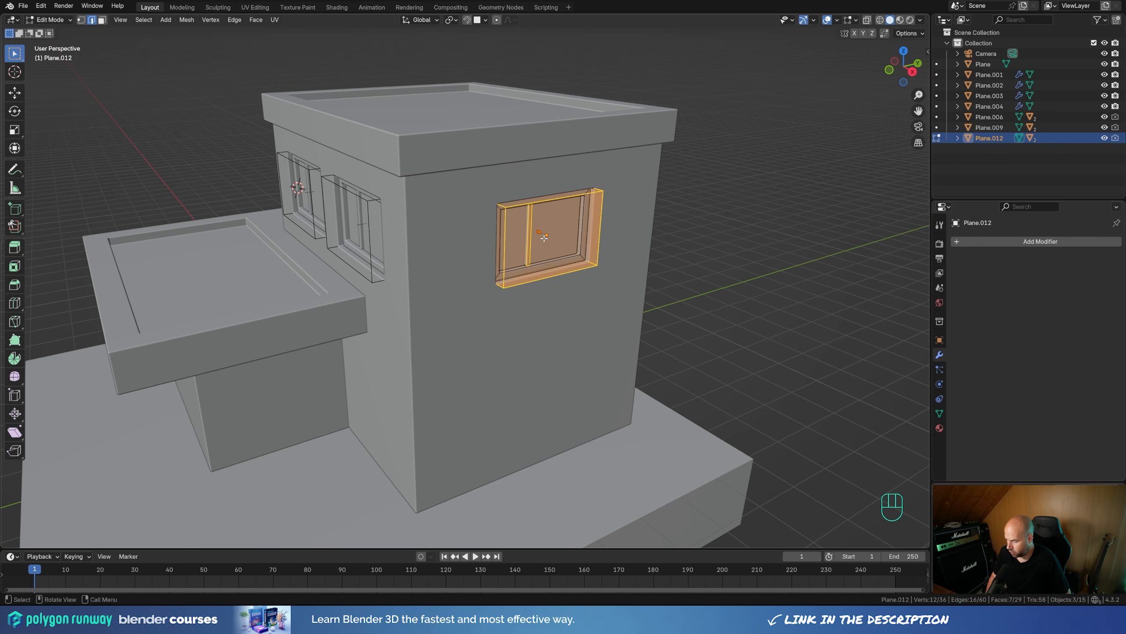
pyautogui.press('KP_1')
pyautogui.press('KP_3')
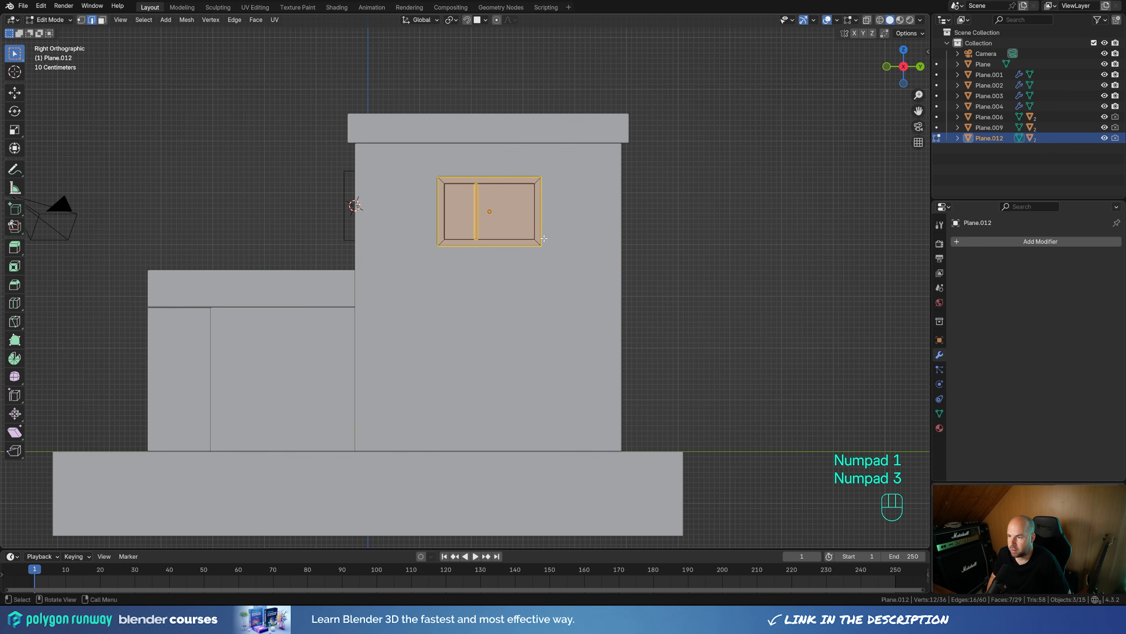
pyautogui.keyDown('shift'); pyautogui.moveTo(545, 239); pyautogui.dragTo(535, 278, button='middle'); pyautogui.keyUp('shift')
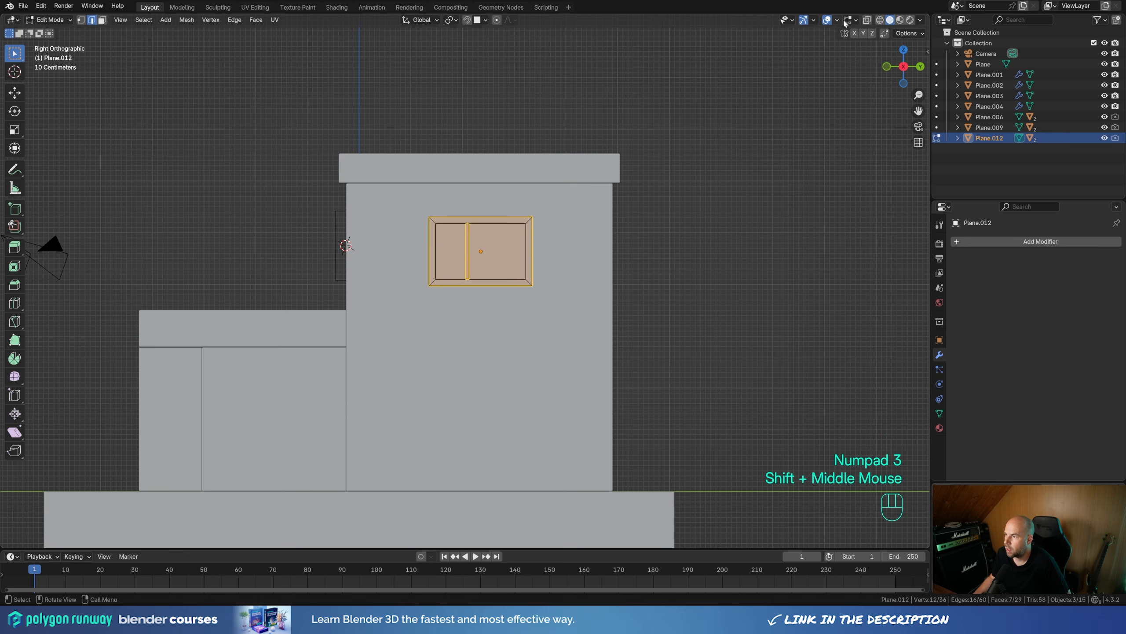
pyautogui.click(867, 20)
pyautogui.scroll(2, 437, 245)
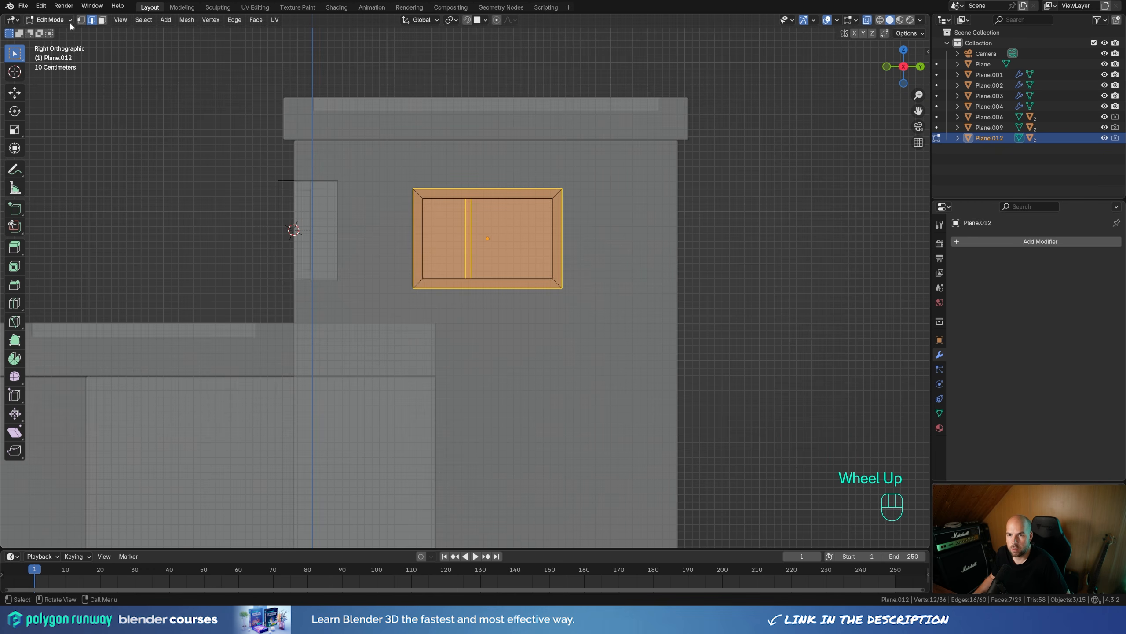
pyautogui.press('1')
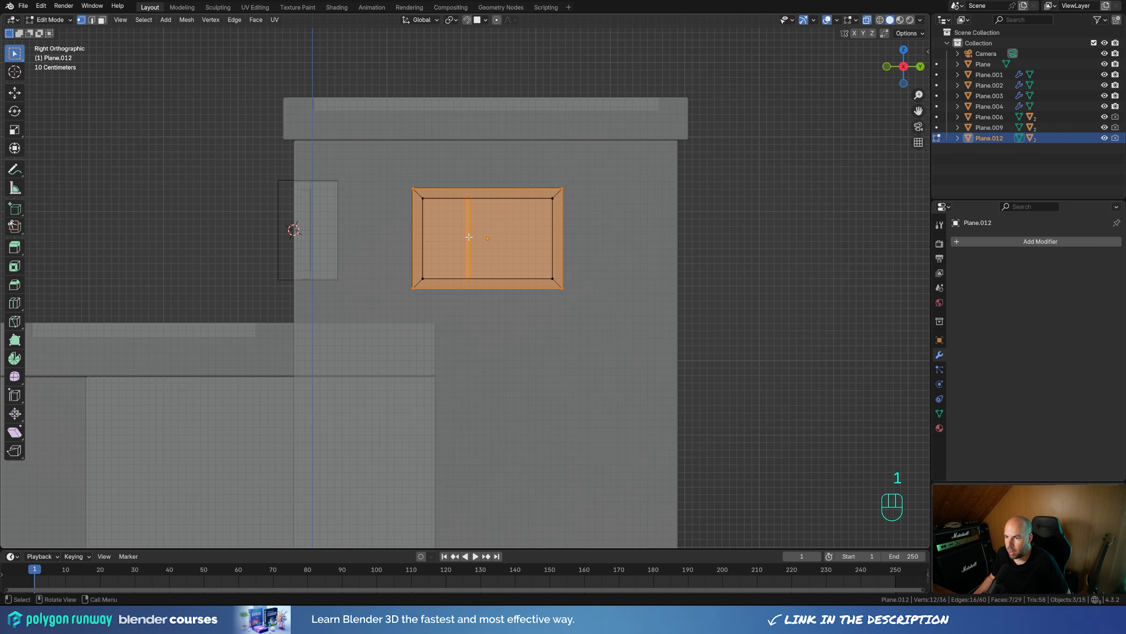
# Move the side window's vertices nearest the lower block inward along Y by about 0.4 m.
pyautogui.moveTo(392, 166); pyautogui.dragTo(435, 331)
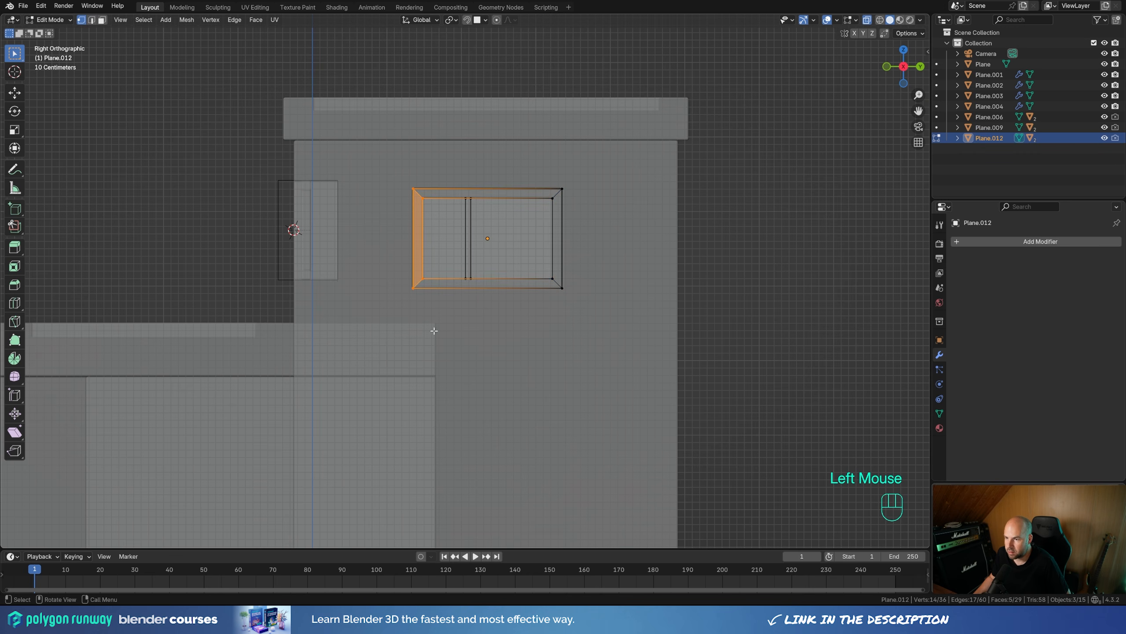
pyautogui.press('g')
pyautogui.press('x')
pyautogui.press('Escape')
pyautogui.press('g')
pyautogui.press('y')
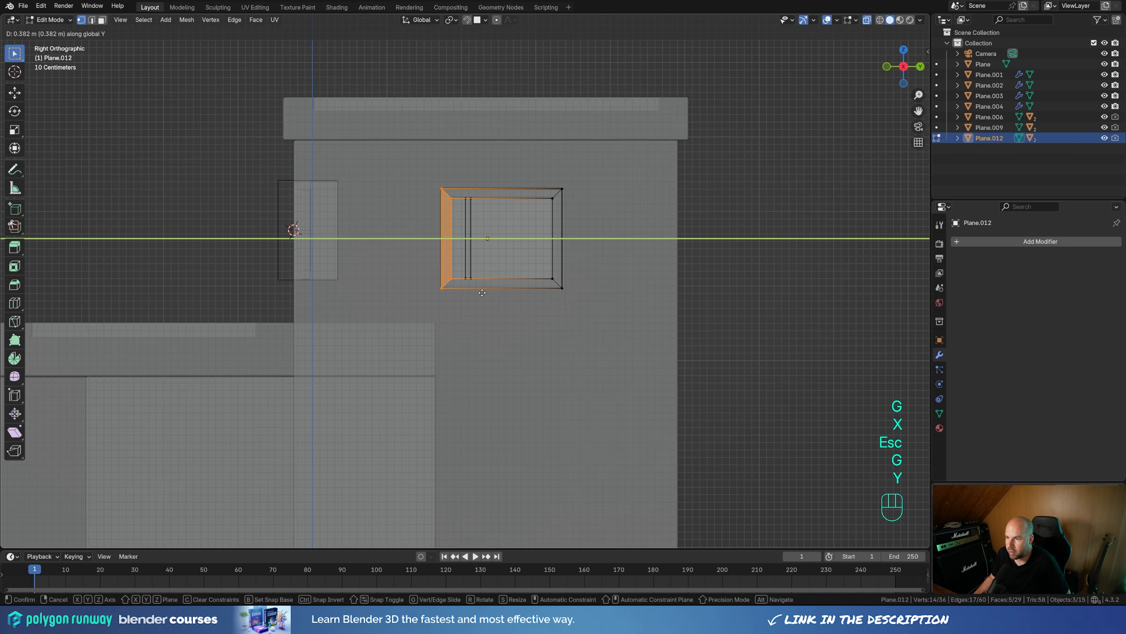
pyautogui.click(485, 293)
# Move the vertices on the side window's opposite edge inward along Y to make the window narrow and upright.
pyautogui.moveTo(538, 153); pyautogui.dragTo(584, 361)
pyautogui.press('g')
pyautogui.press('y')
pyautogui.click(596, 255)
pyautogui.moveTo(596, 256); pyautogui.dragTo(638, 298, button='middle')
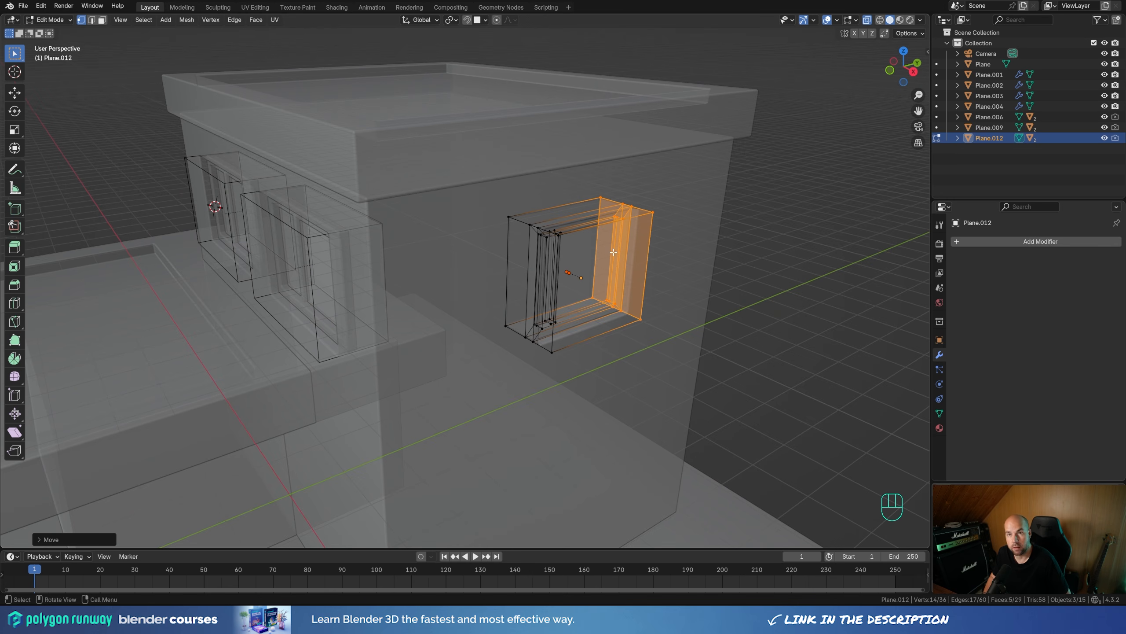
pyautogui.press('KP_3')
pyautogui.press('g')
pyautogui.press('y')
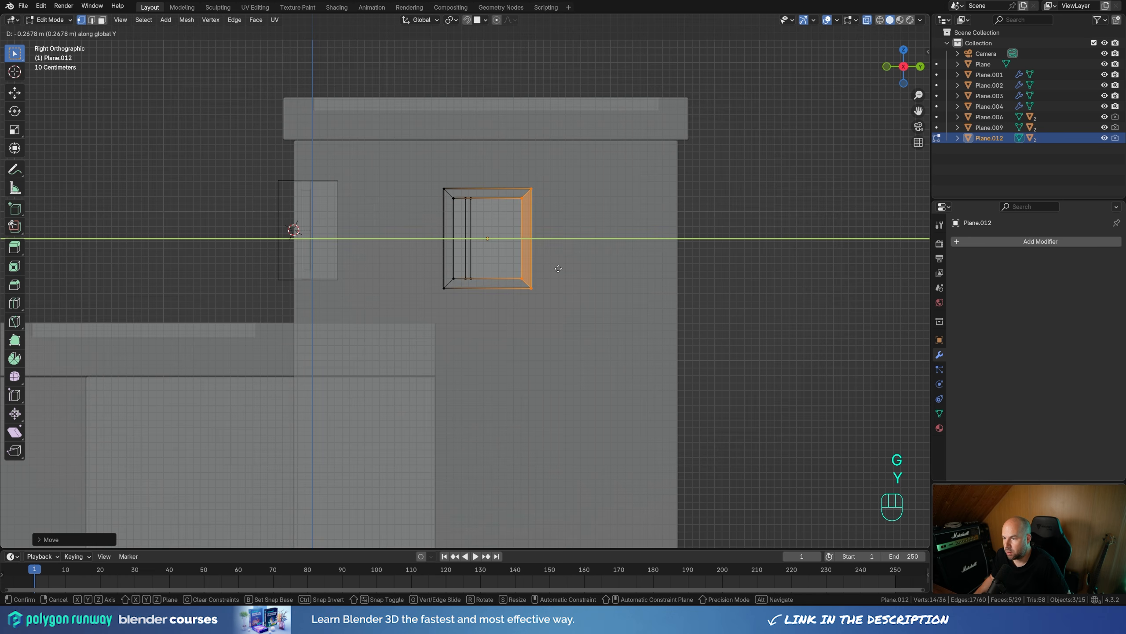
pyautogui.click(558, 269)
# Delete the linked vertices of the vertical divider bar in the narrowed side window and return to Object Mode.
pyautogui.click(471, 274)
pyautogui.click(471, 274)
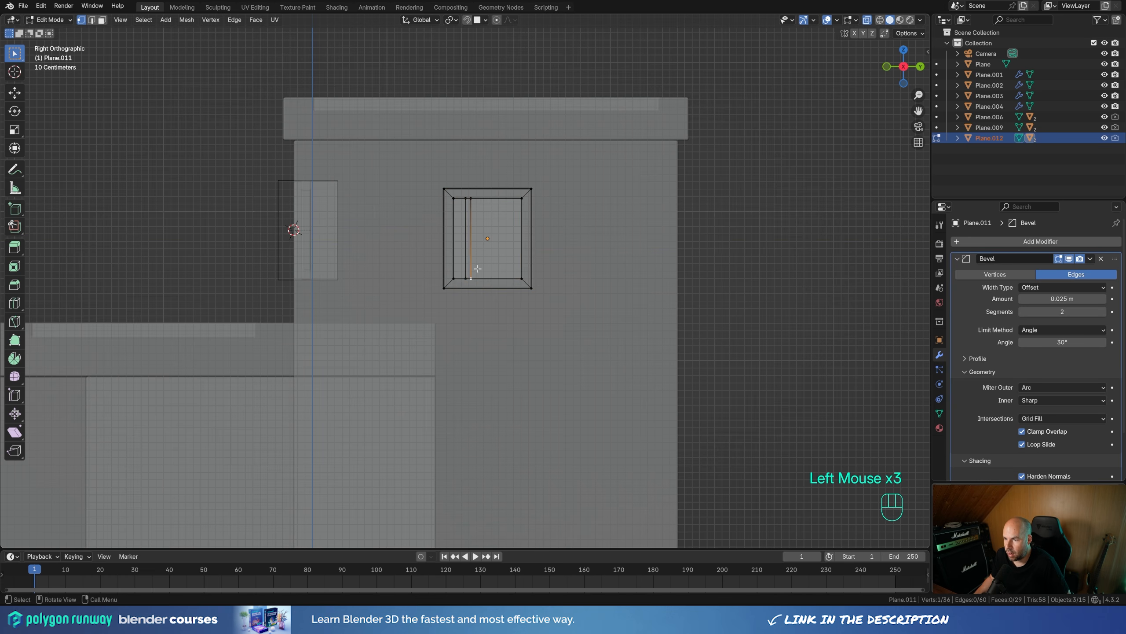
pyautogui.moveTo(471, 275); pyautogui.dragTo(525, 315, button='middle')
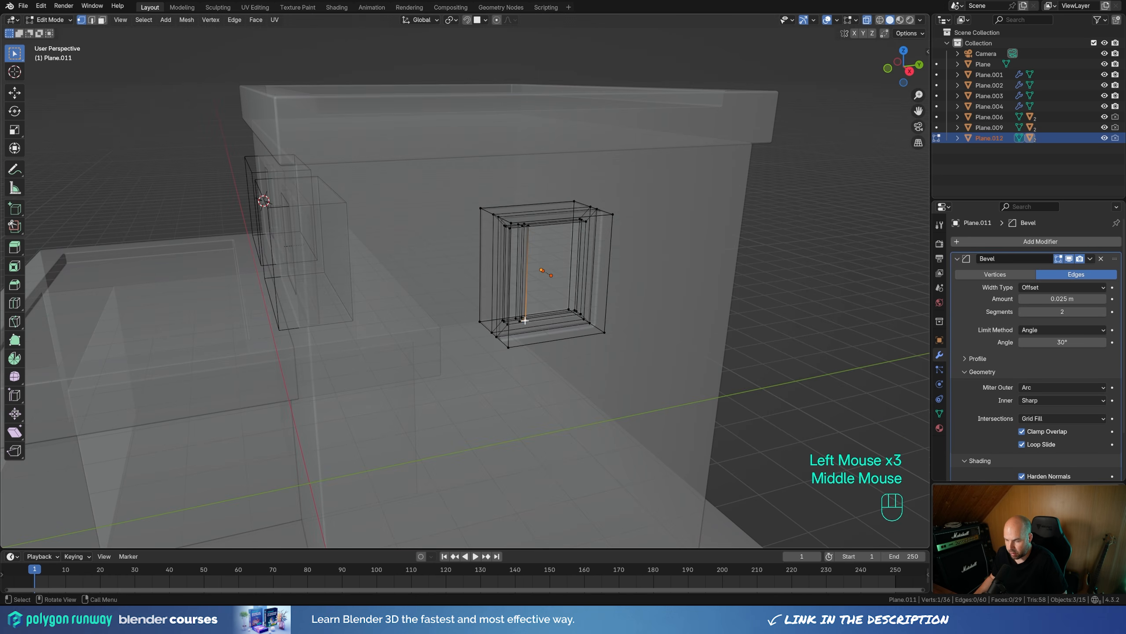
pyautogui.press('l')
pyautogui.press('x')
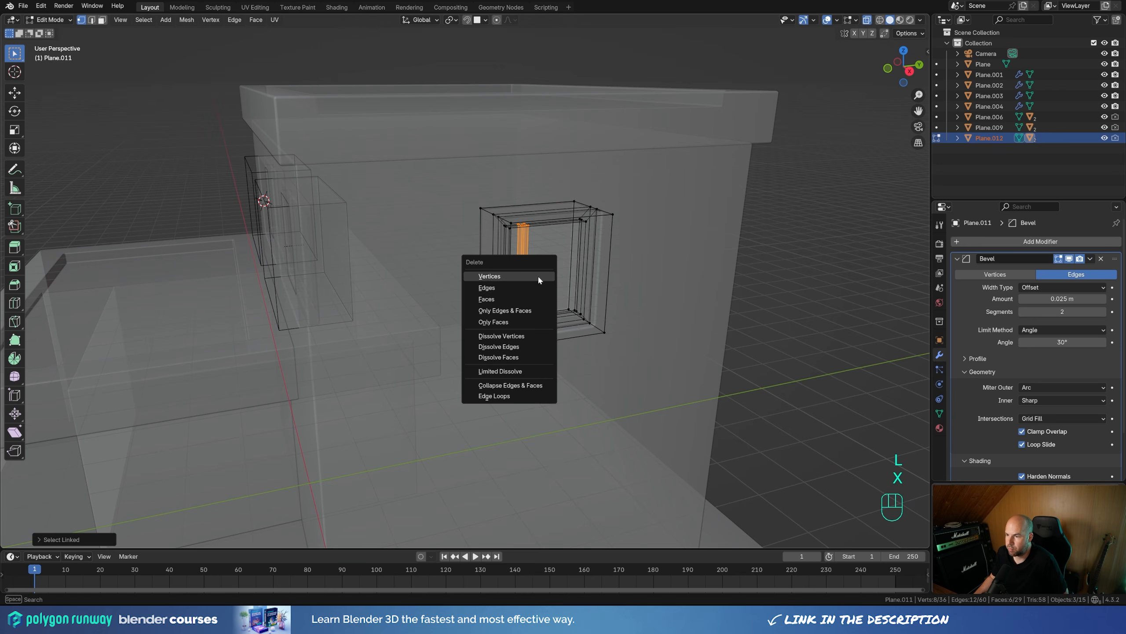
pyautogui.click(503, 276)
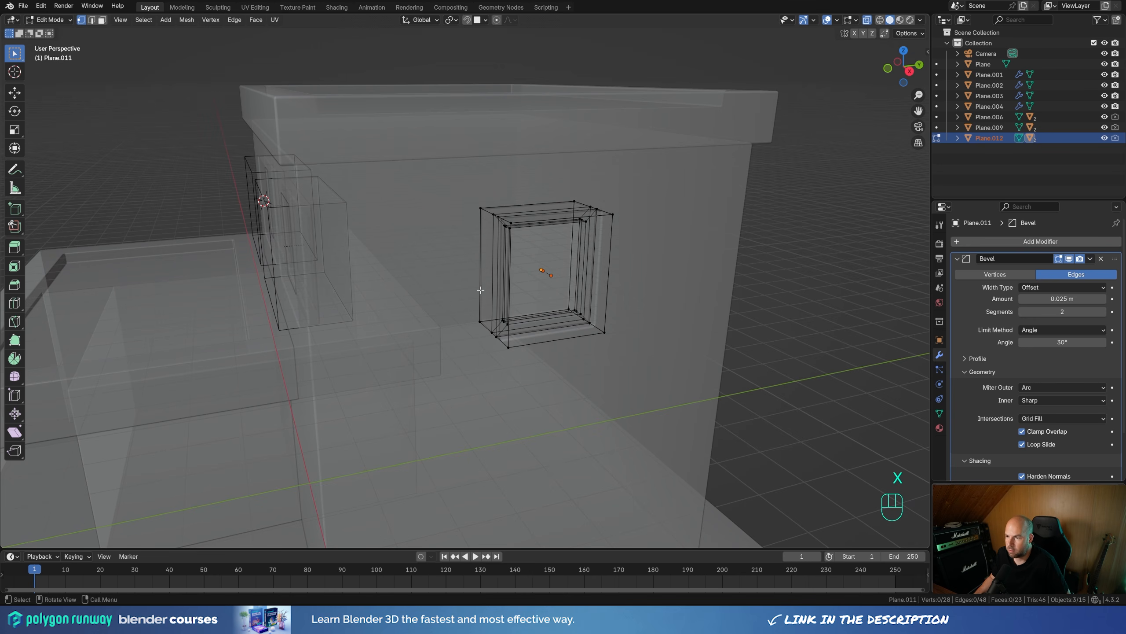
pyautogui.scroll(-2, 554, 275)
pyautogui.moveTo(536, 254); pyautogui.dragTo(573, 252, button='middle')
pyautogui.press('Tab')
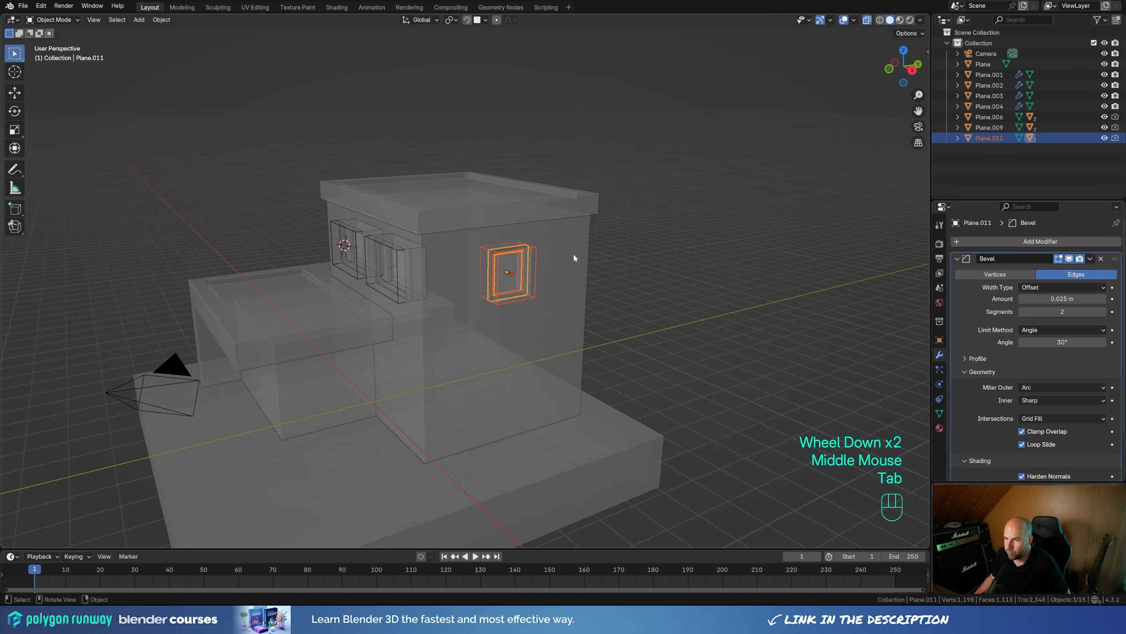
# Turn off X-ray, clear the selection and check the narrowed side window on the solid building.
pyautogui.press('z')
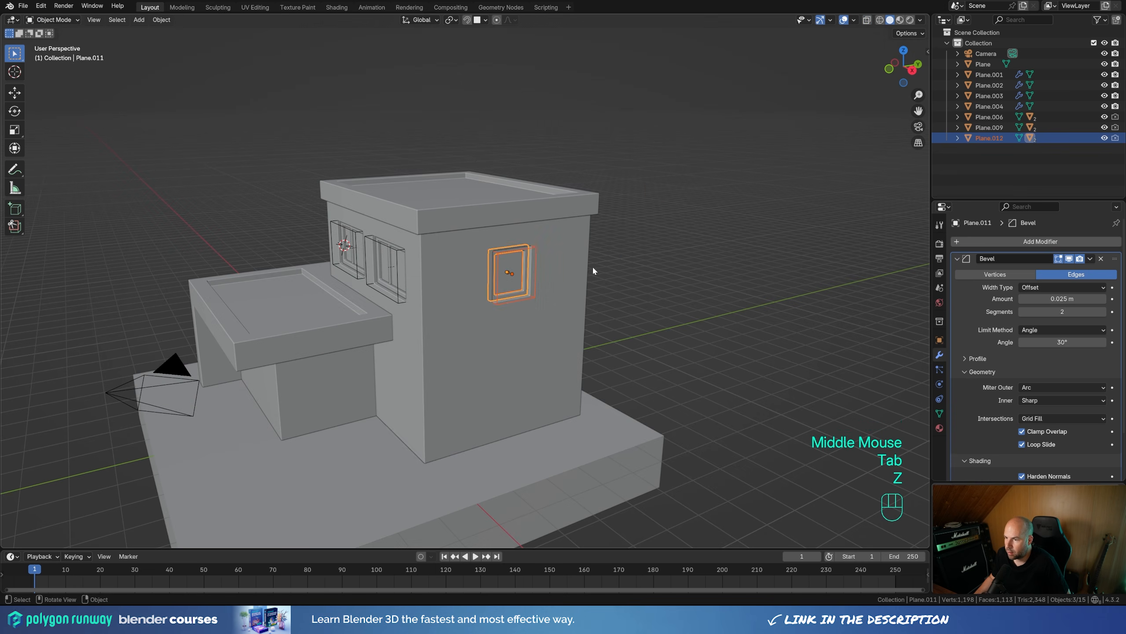
pyautogui.click(631, 304)
pyautogui.moveTo(631, 304); pyautogui.dragTo(673, 228, button='middle')
pyautogui.click(871, 20)
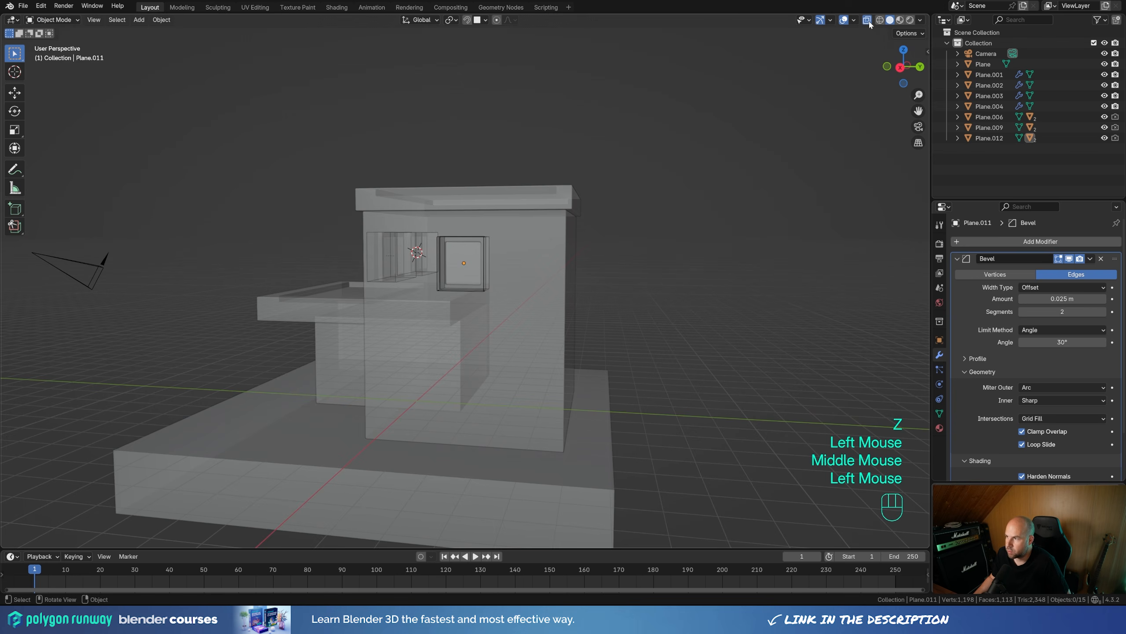
pyautogui.click(872, 20)
pyautogui.moveTo(554, 170); pyautogui.dragTo(566, 254, button='middle')
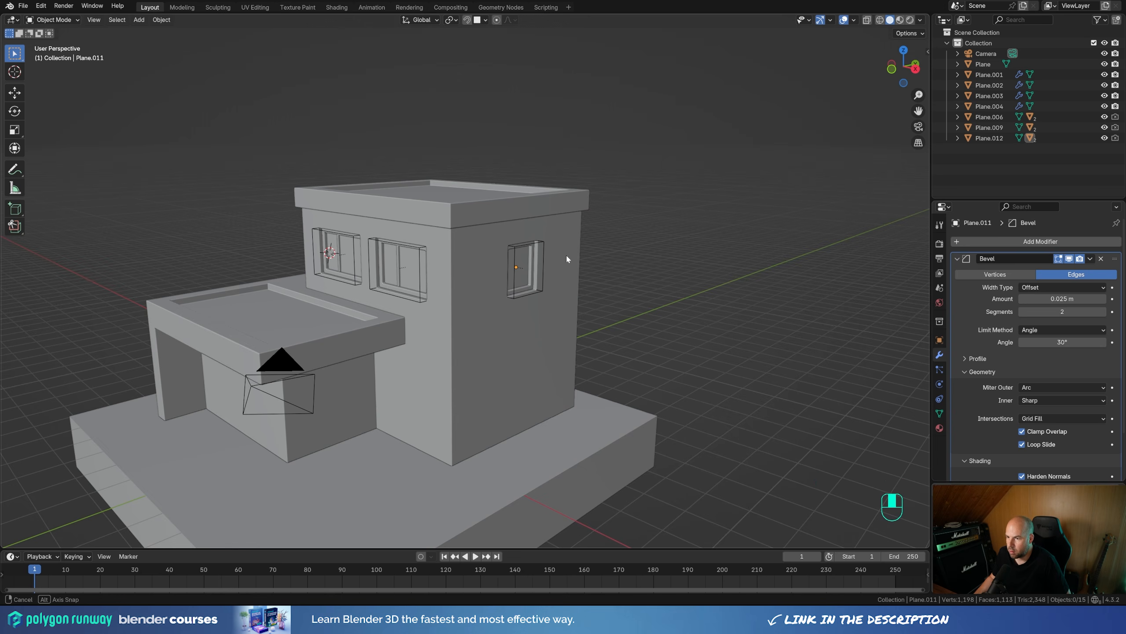
# Raise the side window's cutter with its attached parts about 0.13 m along Z in the right orthographic view.
pyautogui.scroll(-2, 563, 253)
pyautogui.press('KP_3')
pyautogui.scroll(2, 540, 249)
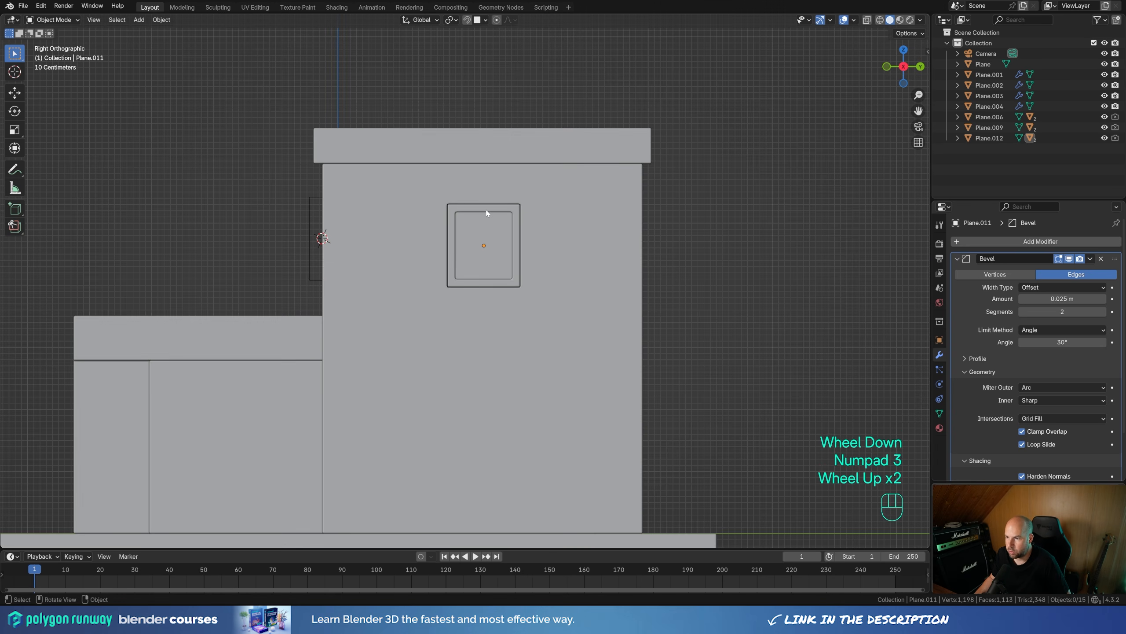
pyautogui.click(457, 202)
pyautogui.click(457, 203)
pyautogui.press('g')
pyautogui.press('z')
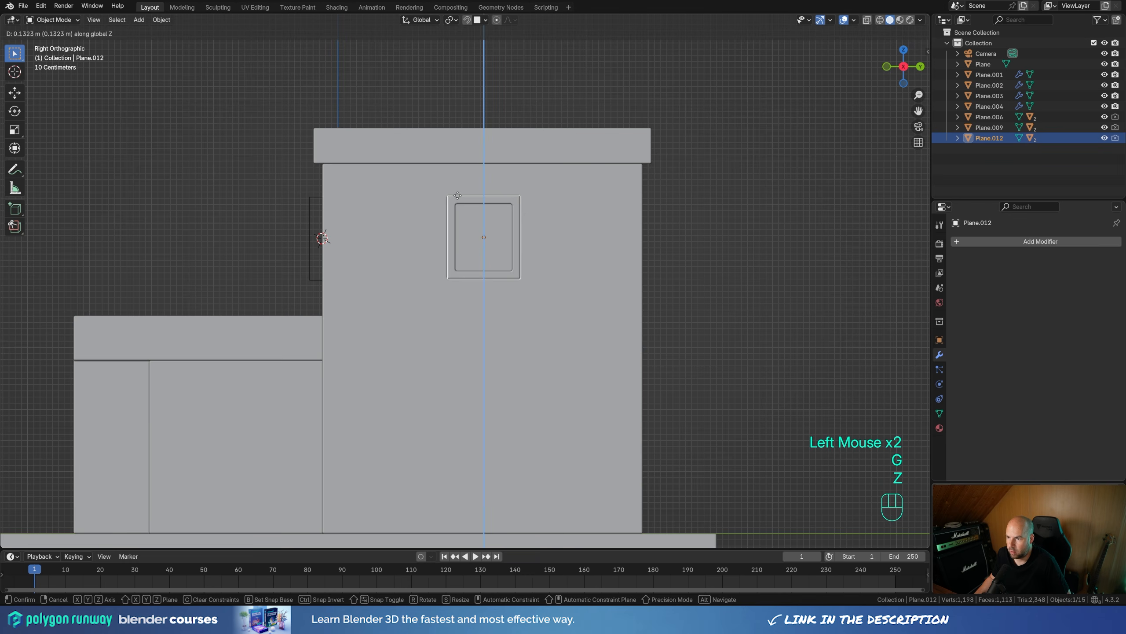
pyautogui.click(457, 195)
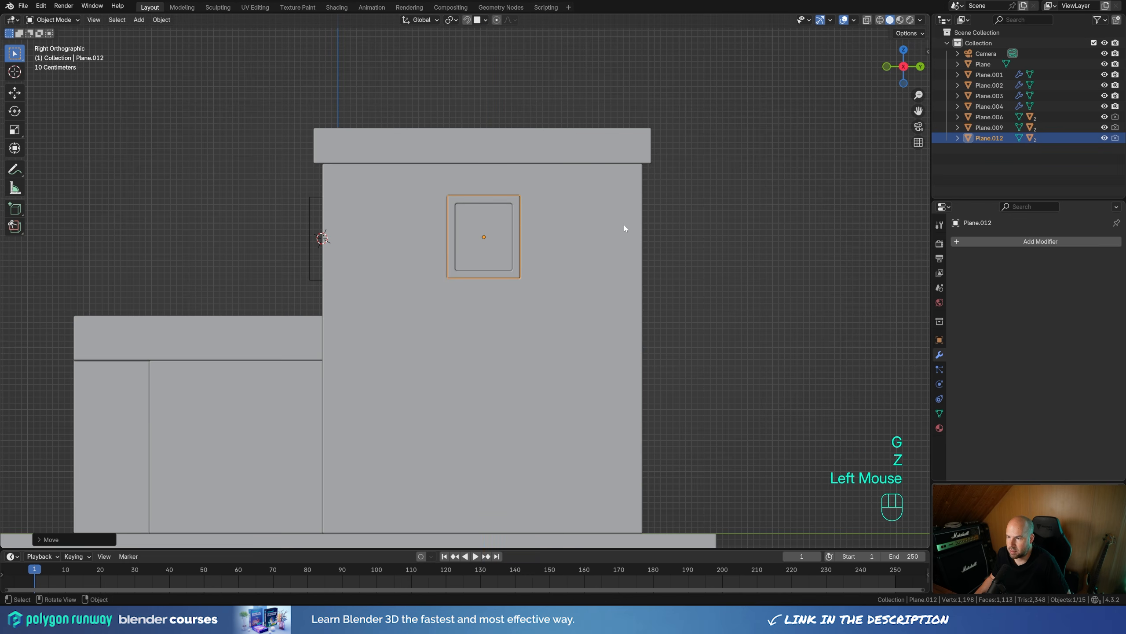
# Select the side window's full hierarchy and place a linked duplicate straight below it along Z on the lower wall.
pyautogui.rightClick(994, 134)
pyautogui.click(994, 133)
pyautogui.hotkey('alt', 'd')
pyautogui.press('z')
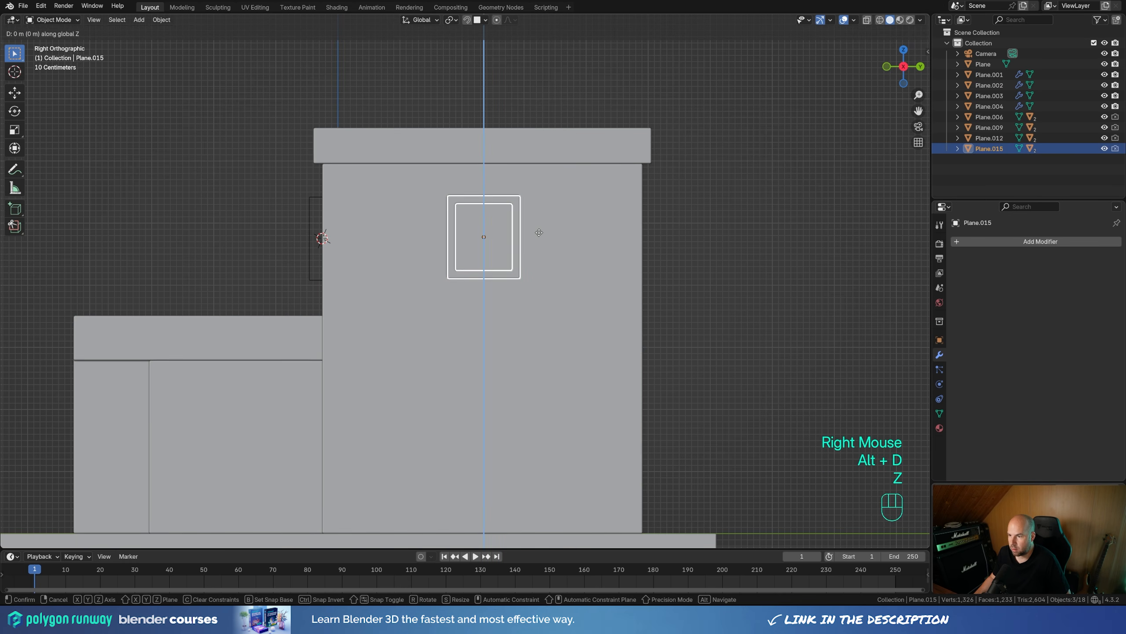
pyautogui.click(523, 417)
# Examine the building's walls from several sides with the lower side window copy in place.
pyautogui.moveTo(524, 417); pyautogui.dragTo(640, 172, button='middle')
pyautogui.scroll(-2, 376, 388)
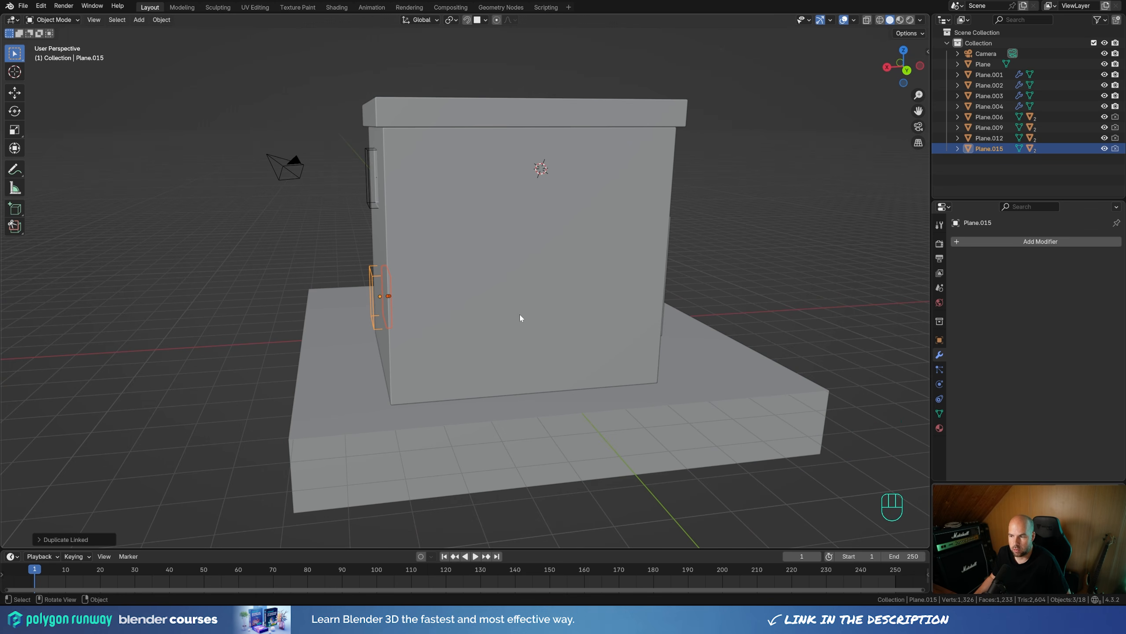
pyautogui.moveTo(401, 388); pyautogui.dragTo(594, 407, button='middle')
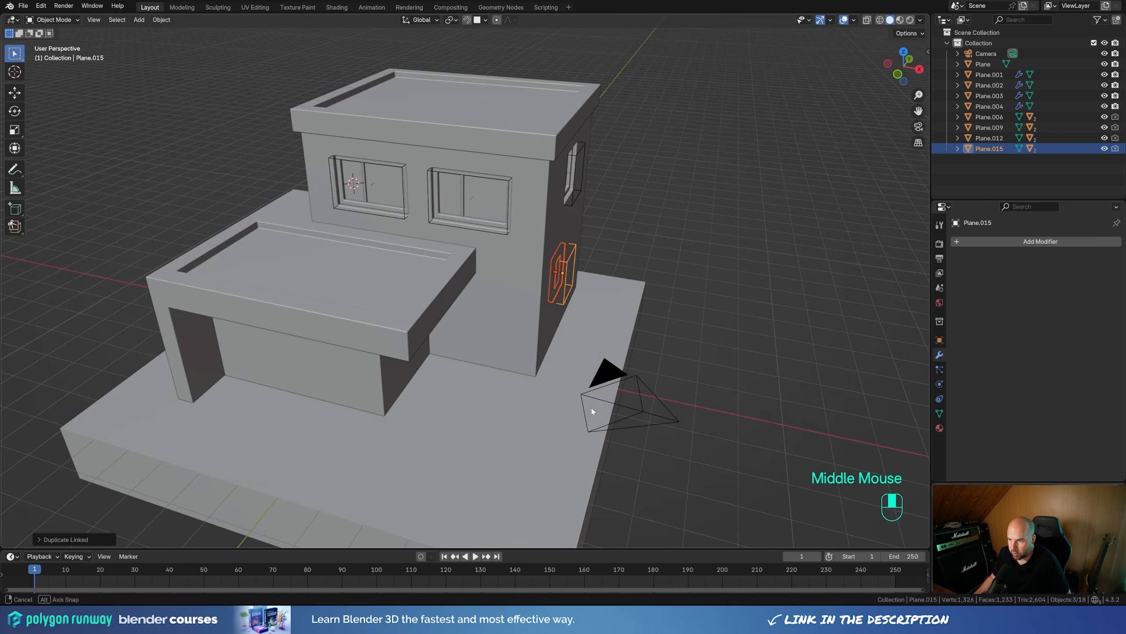
pyautogui.scroll(-3, 518, 320)
pyautogui.moveTo(518, 319); pyautogui.dragTo(520, 323, button='middle')
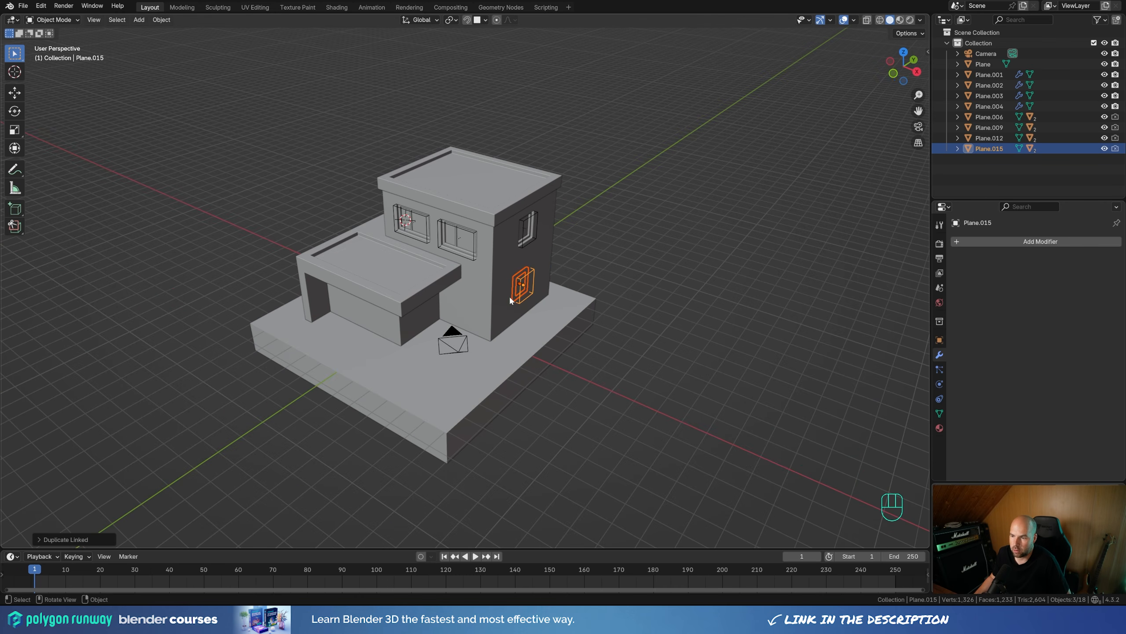
pyautogui.moveTo(474, 372); pyautogui.dragTo(477, 375, button='middle')
pyautogui.scroll(3, 474, 365)
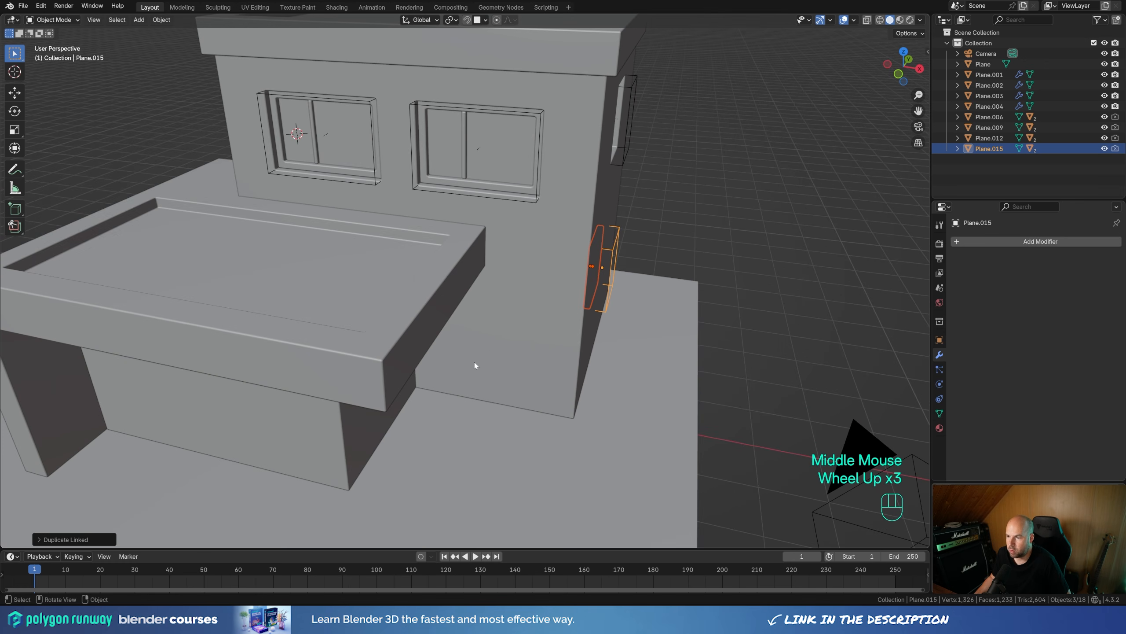
pyautogui.moveTo(537, 436); pyautogui.dragTo(486, 388, button='middle')
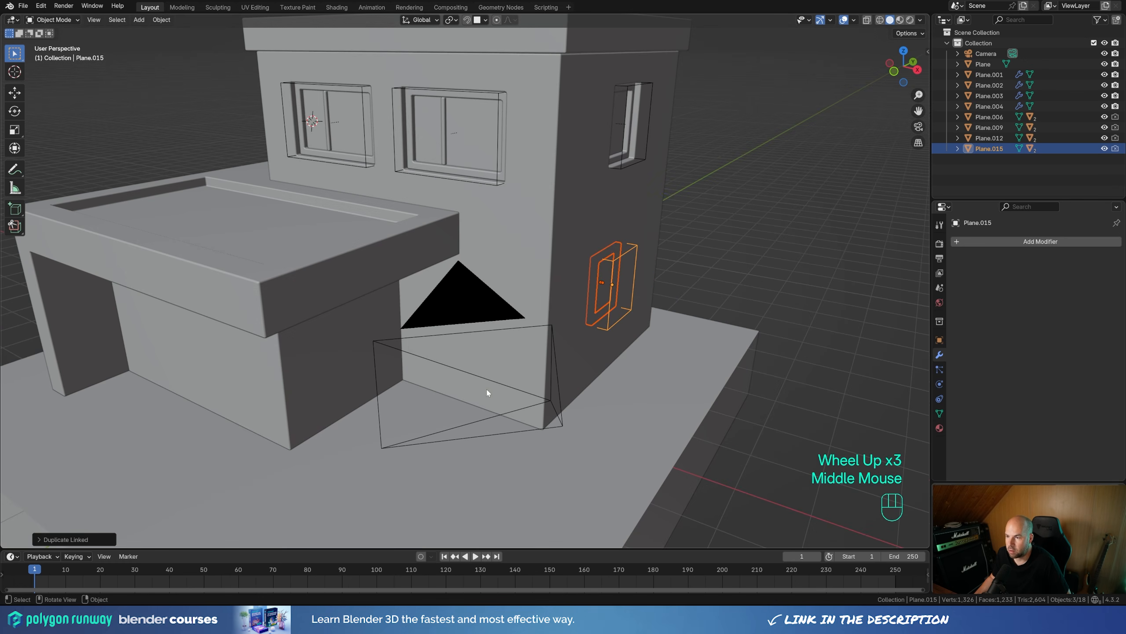
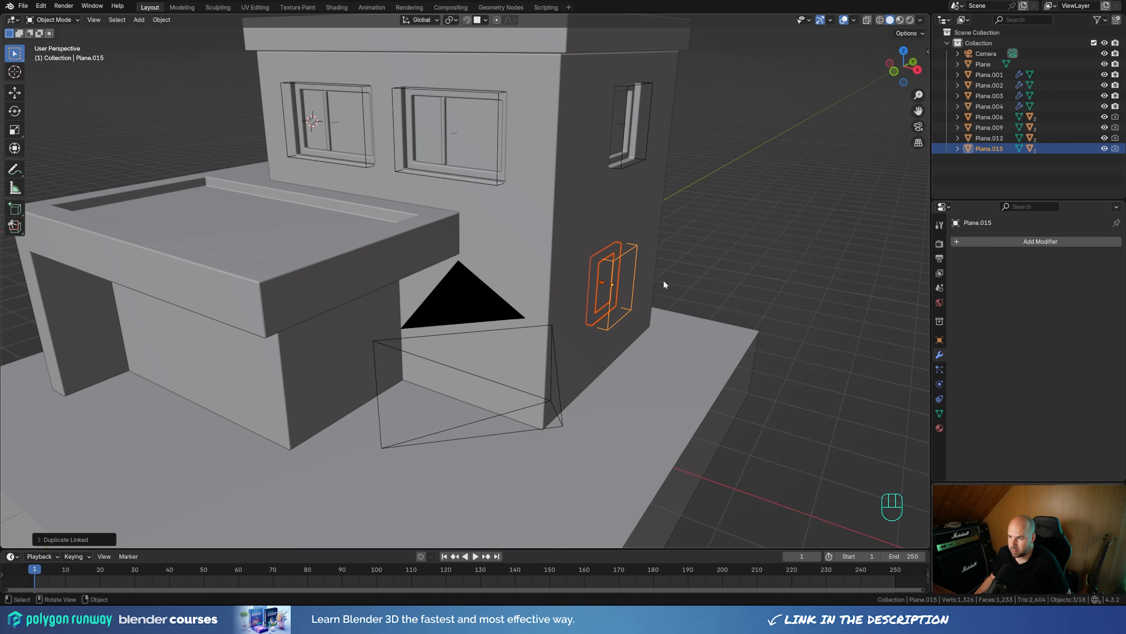
# Duplicate the lower side window's full hierarchy and place the copy at the lower front wall beside the garage.
pyautogui.hotkey('shift', 'd')
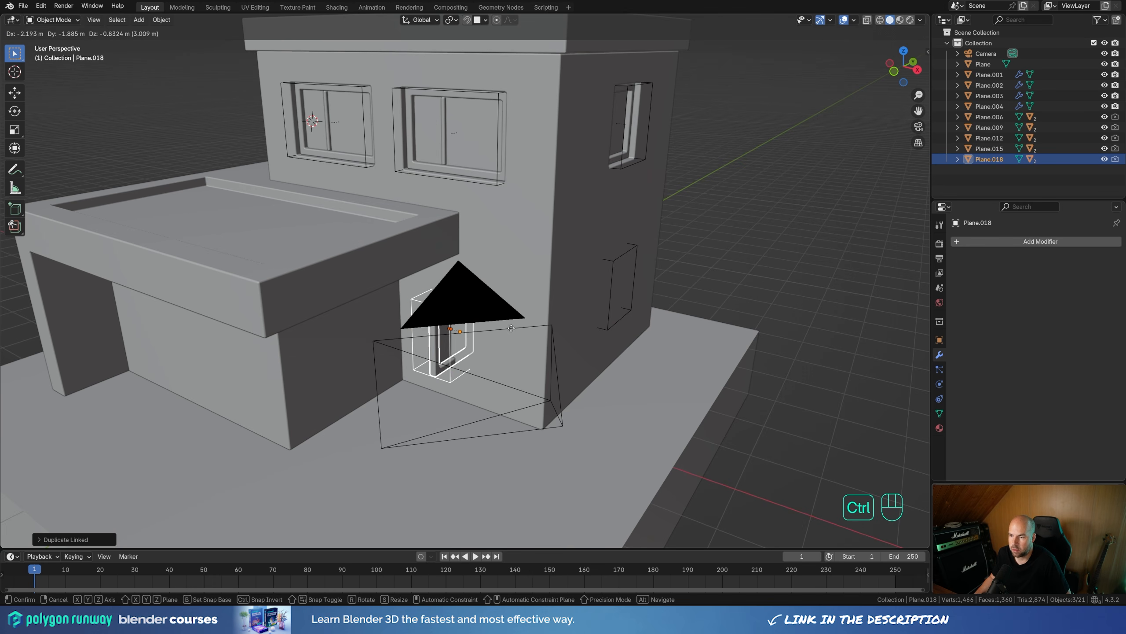
pyautogui.keyDown('ctrl'); pyautogui.click(475, 340); pyautogui.keyUp('ctrl')
pyautogui.moveTo(475, 340); pyautogui.dragTo(610, 346, button='middle')
# Select the front window copy's cutter and rotate it -90° about the global Z axis to align with the front wall.
pyautogui.click(506, 322)
pyautogui.press('Escape')
pyautogui.press('r')
pyautogui.press('z')
pyautogui.press('KP_Subtract')
pyautogui.press('KP_9')
pyautogui.press('KP_0')
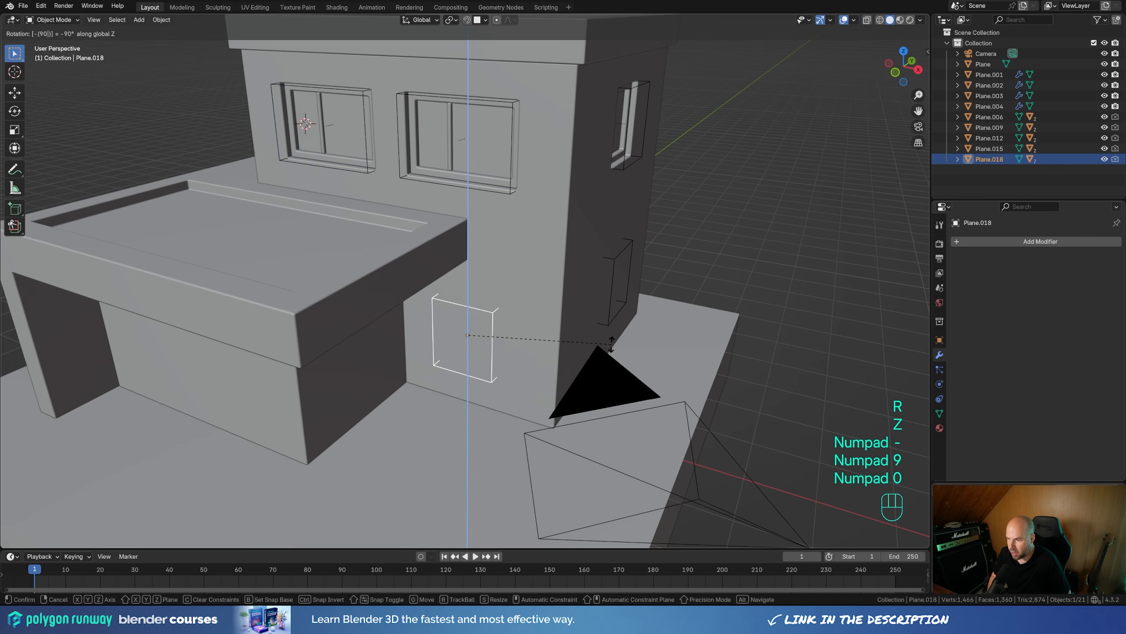
pyautogui.press('KP_Enter')
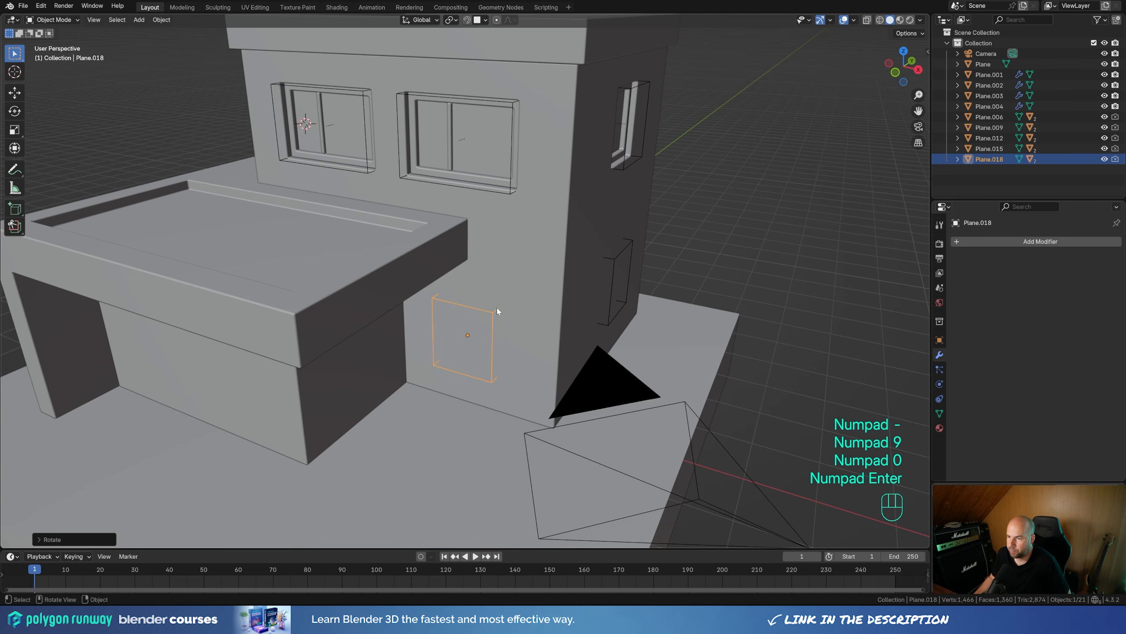
# Duplicate the building's Boolean.002 modifier and set the copy's operand object to the new front window cutter, Plane.018.
pyautogui.click(599, 293)
pyautogui.scroll(-2, 1042, 412)
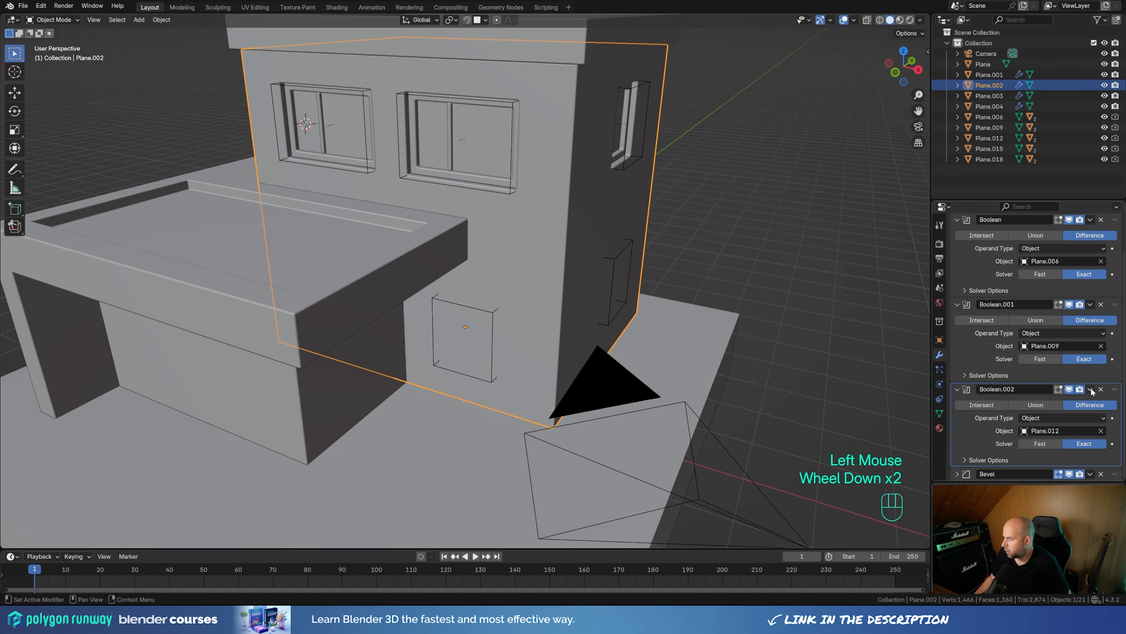
pyautogui.click(1090, 388)
pyautogui.click(1060, 410)
pyautogui.scroll(-2, 1064, 424)
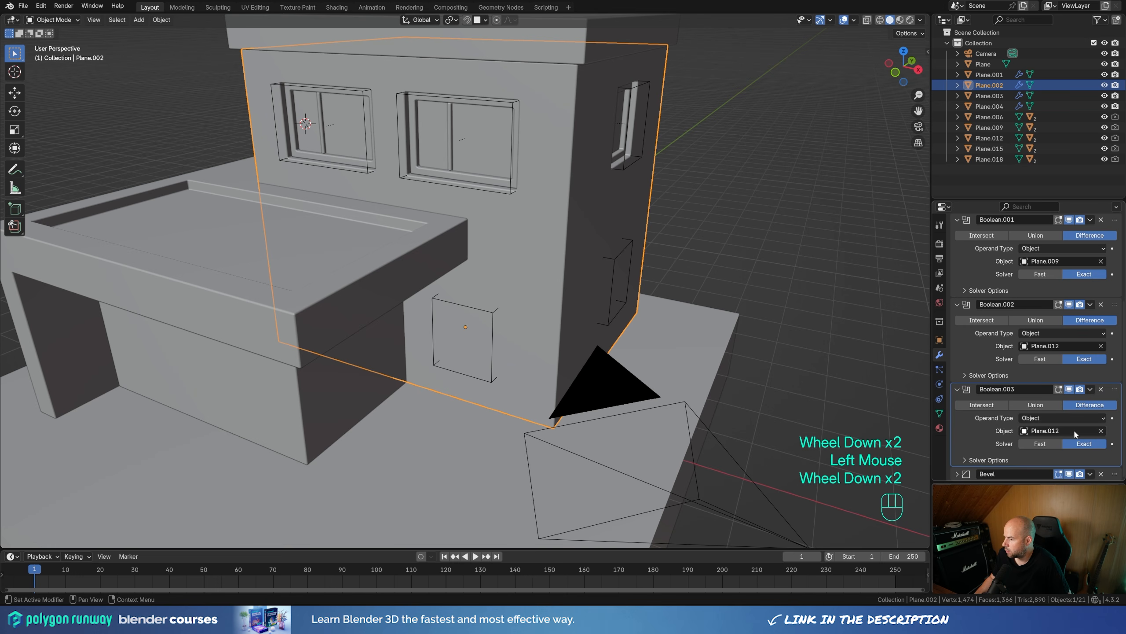
pyautogui.click(1102, 431)
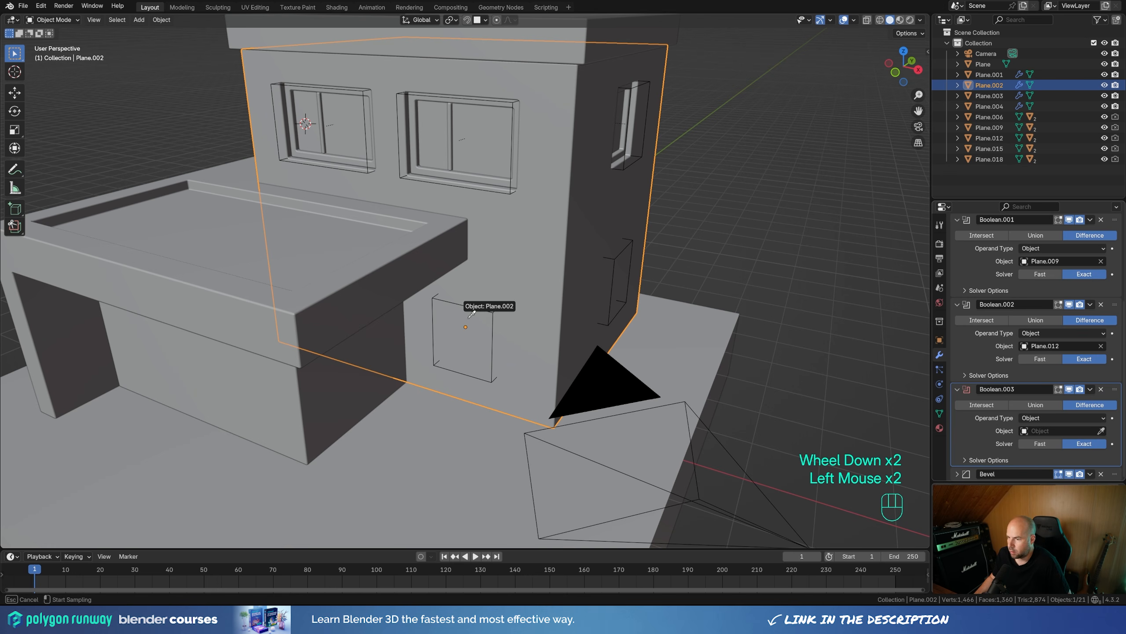
pyautogui.click(494, 315)
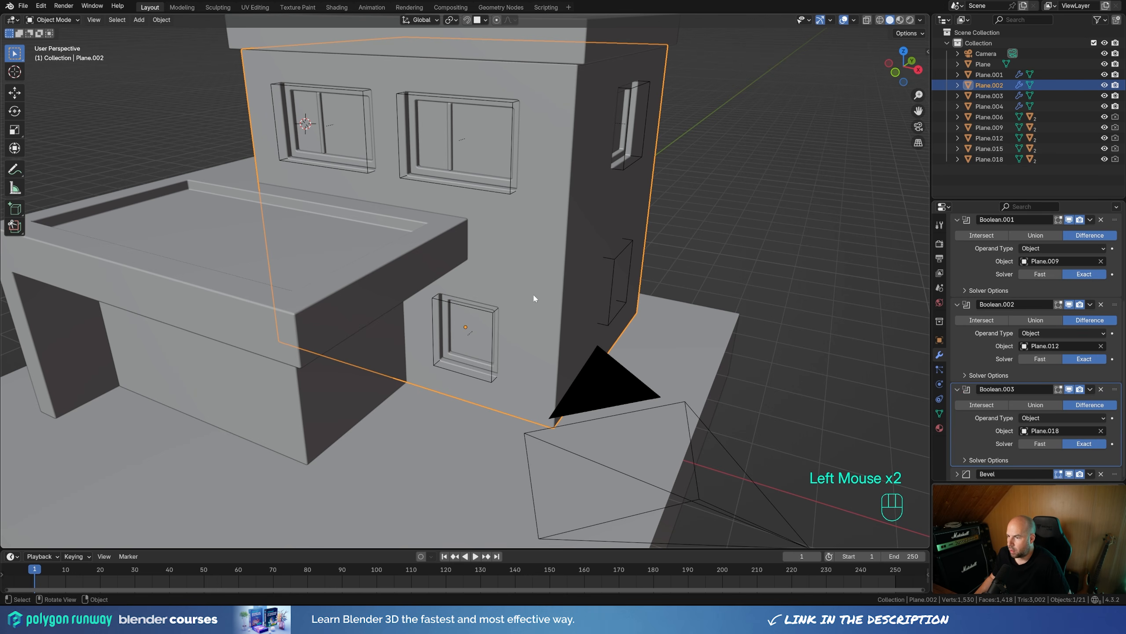
# Check the building's wireframe and add a horizontal loop cut around its lower walls, slid down to cross the lower window openings.
pyautogui.press('less')
pyautogui.moveTo(553, 302); pyautogui.dragTo(494, 149, button='middle')
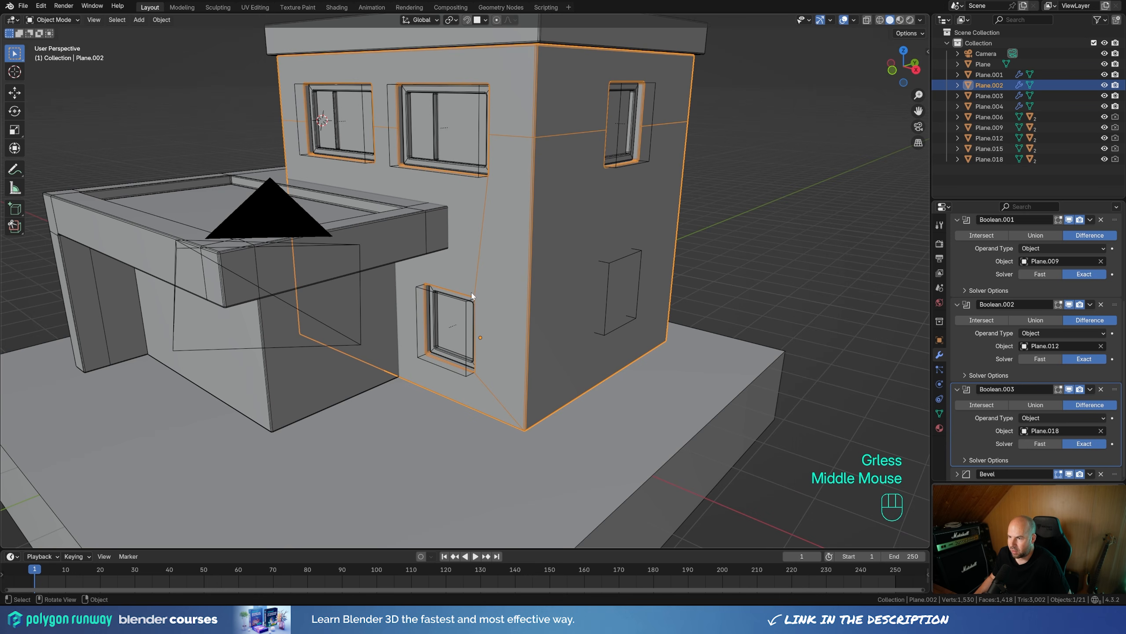
pyautogui.press('less')
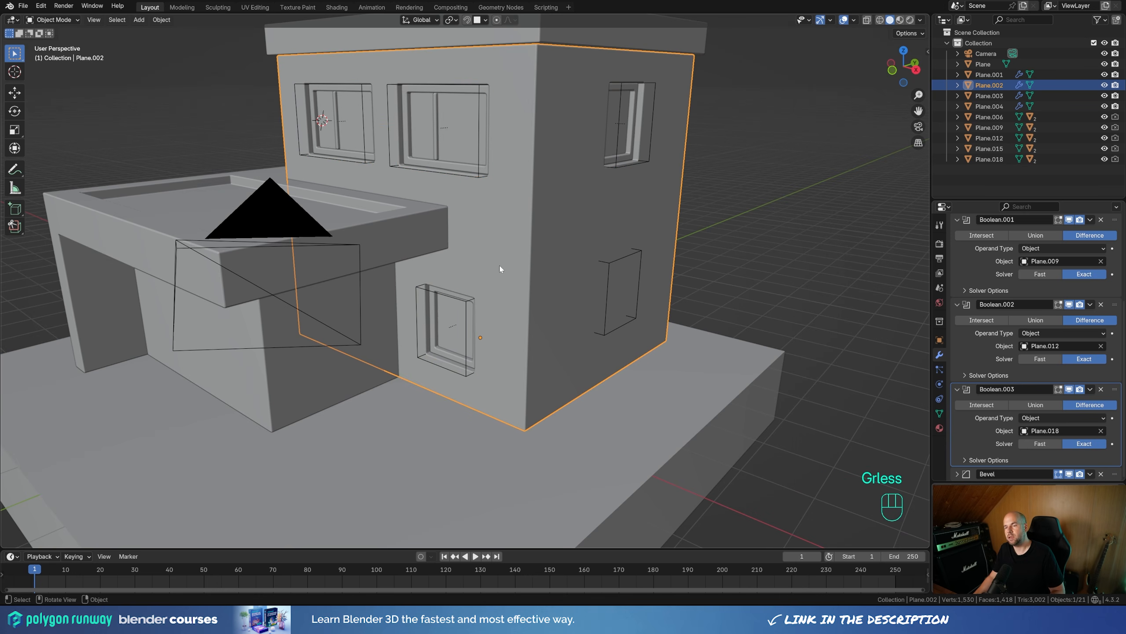
pyautogui.press('Tab')
pyautogui.hotkey('ctrl', 'r')
pyautogui.click(530, 223)
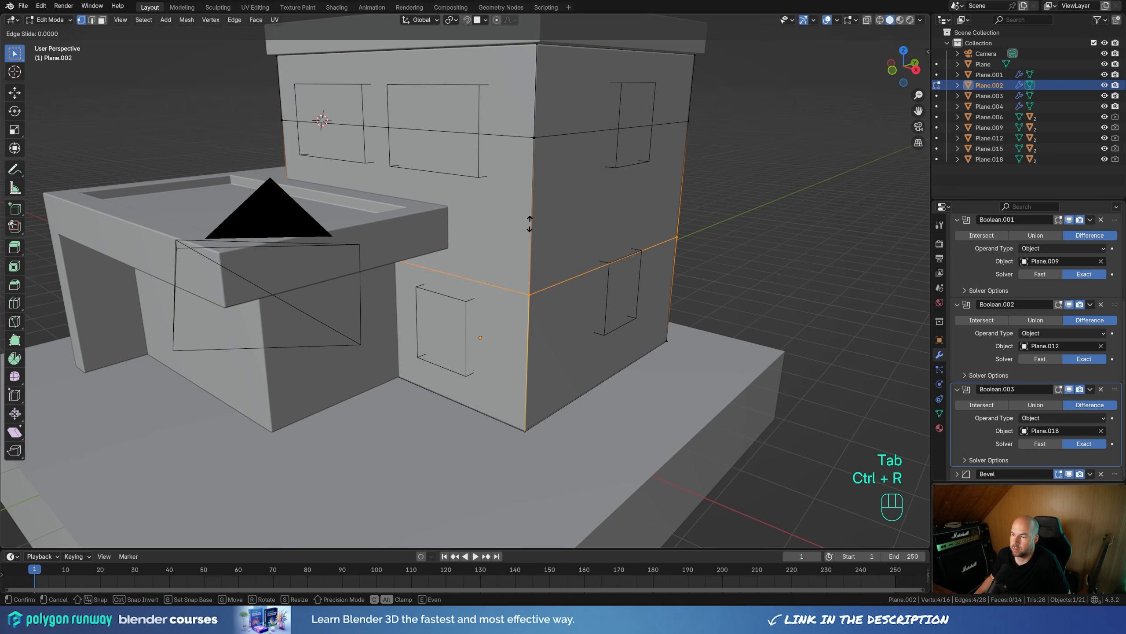
pyautogui.click(533, 276)
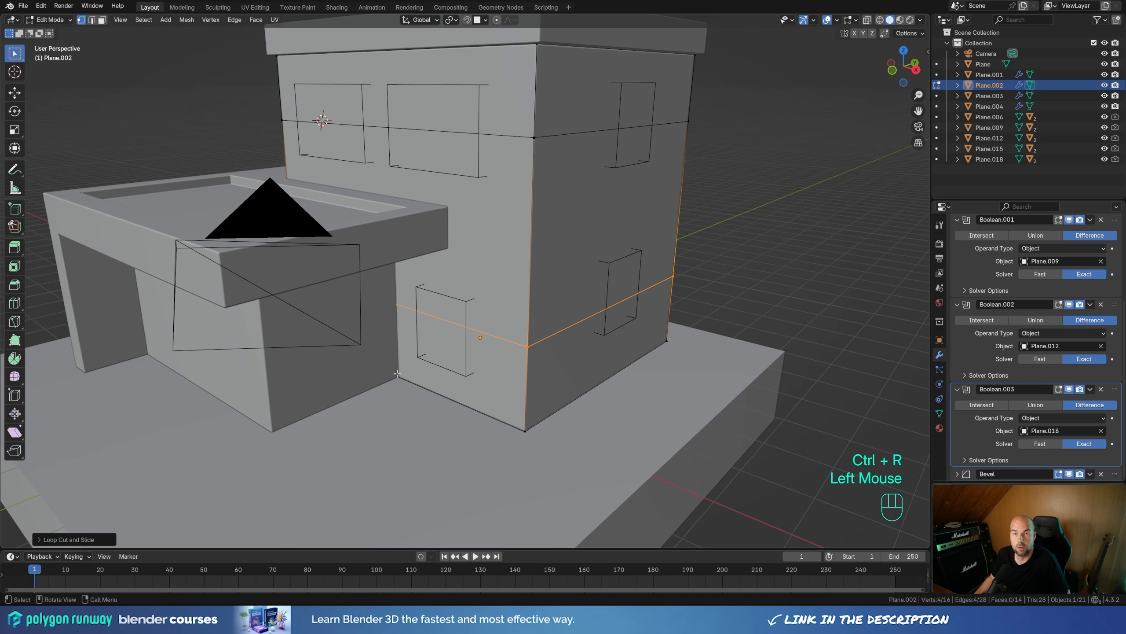
pyautogui.press('Tab')
# In front orthographic view, move the lower front window cutter up about 0.67 m along Z and about 0.6 m along negative X.
pyautogui.moveTo(436, 400); pyautogui.dragTo(488, 381, button='middle')
pyautogui.scroll(-2, 488, 382)
pyautogui.click(472, 310)
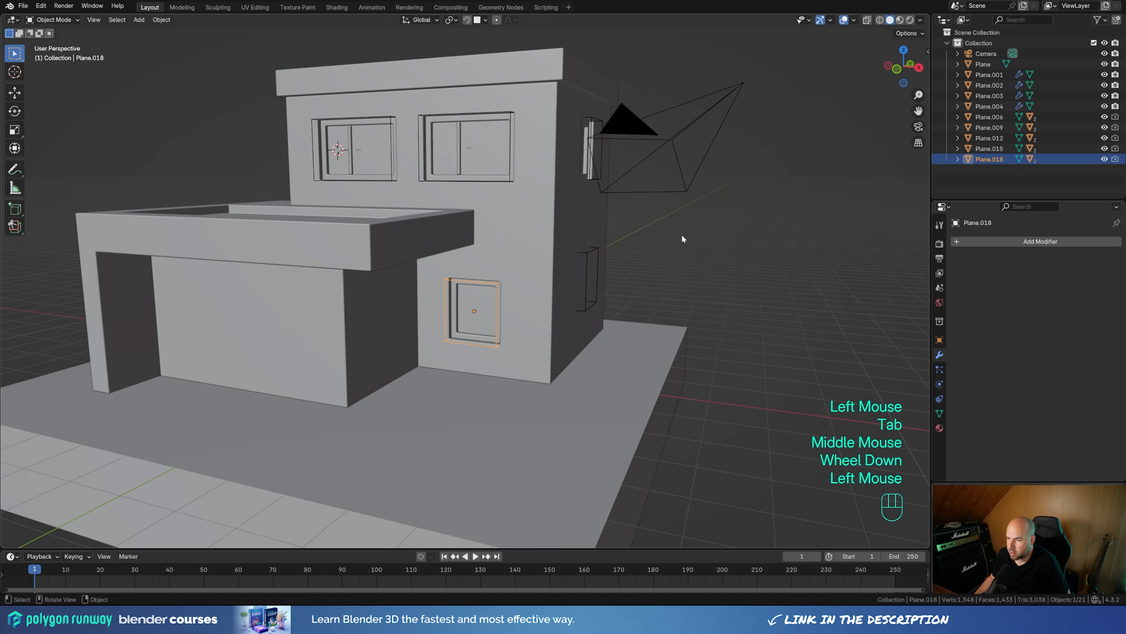
pyautogui.press('KP_1')
pyautogui.press('g')
pyautogui.press('z')
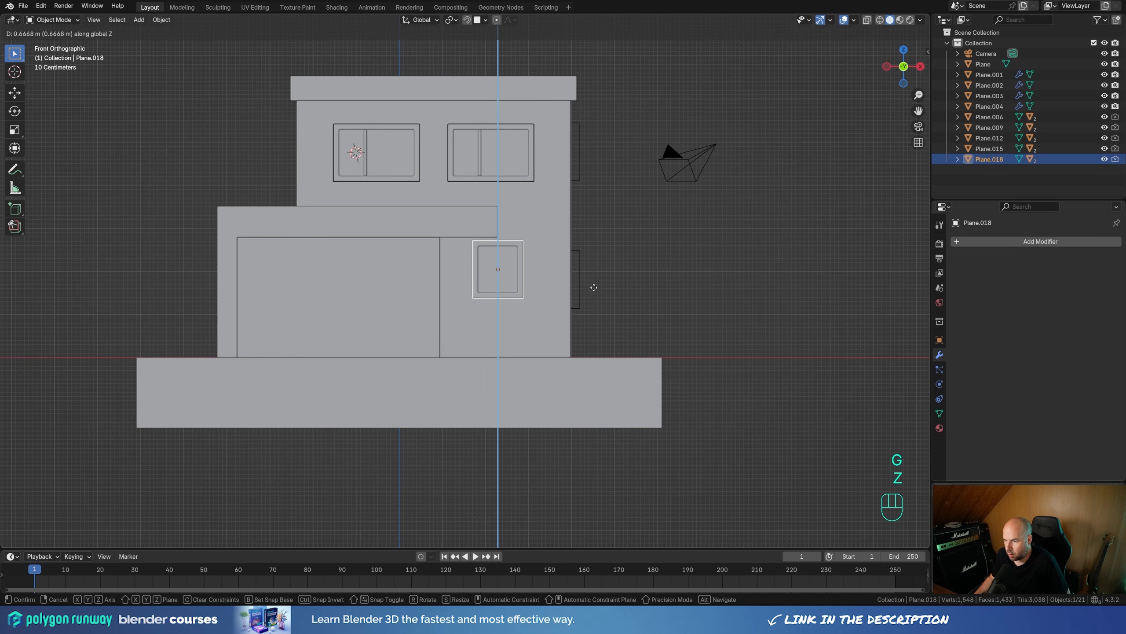
pyautogui.click(593, 287)
pyautogui.press('g')
pyautogui.press('x')
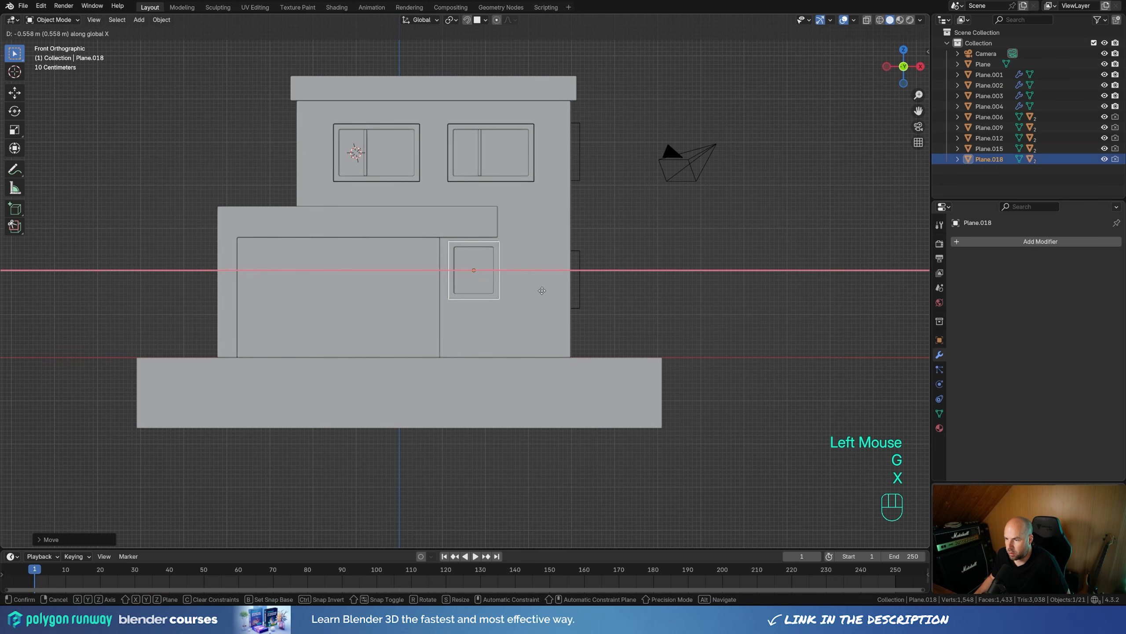
pyautogui.click(539, 289)
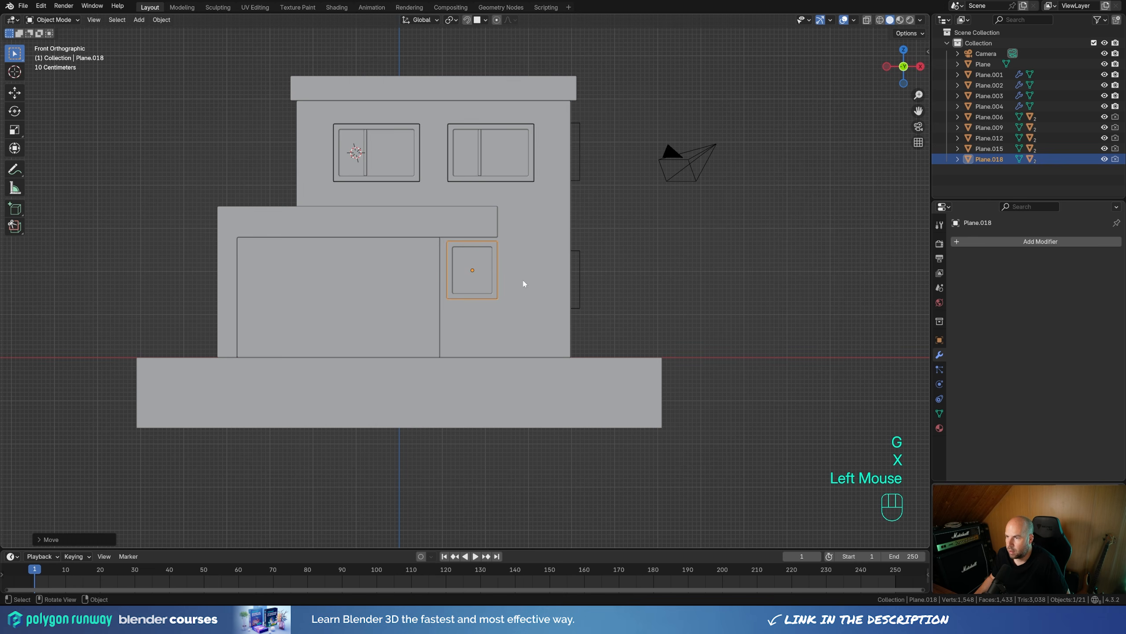
# With the front window's hierarchy in Edit Mode and X-ray on, lower its bottom vertices about 1.21 m along Z to form a door.
pyautogui.rightClick(995, 160)
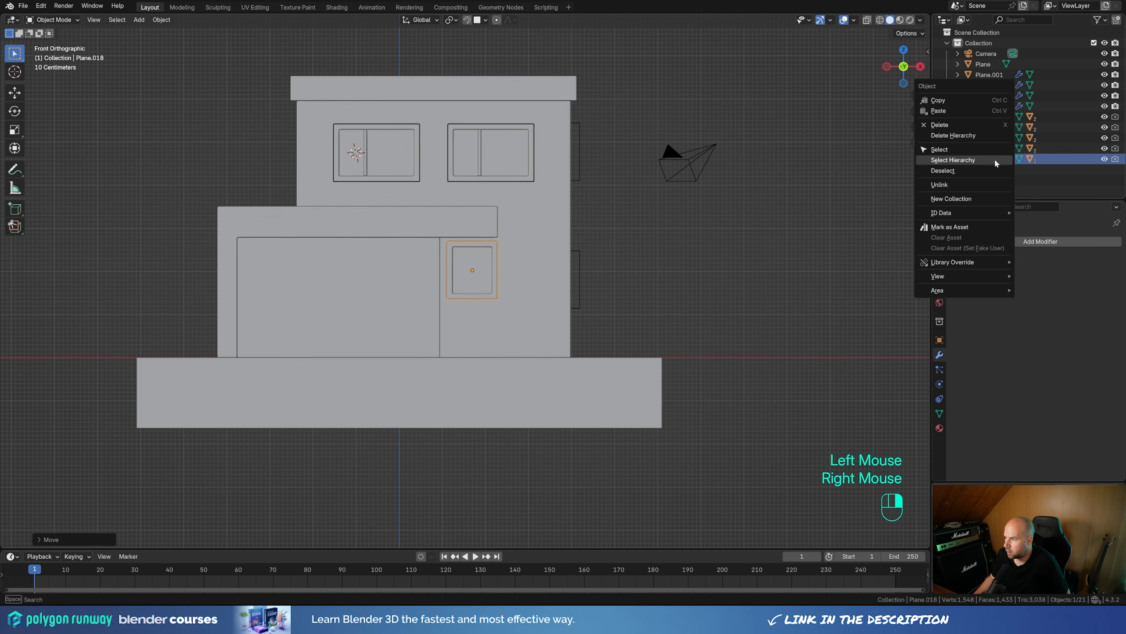
pyautogui.click(995, 160)
pyautogui.press('Tab')
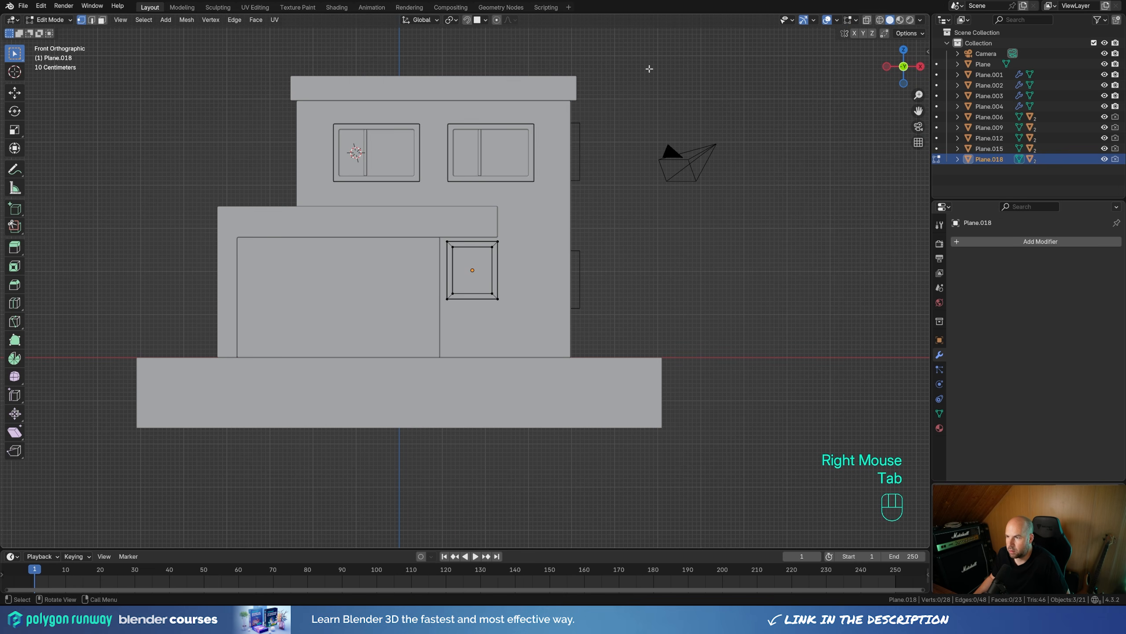
pyautogui.click(867, 20)
pyautogui.moveTo(392, 262); pyautogui.dragTo(621, 332)
pyautogui.press('g')
pyautogui.press('z')
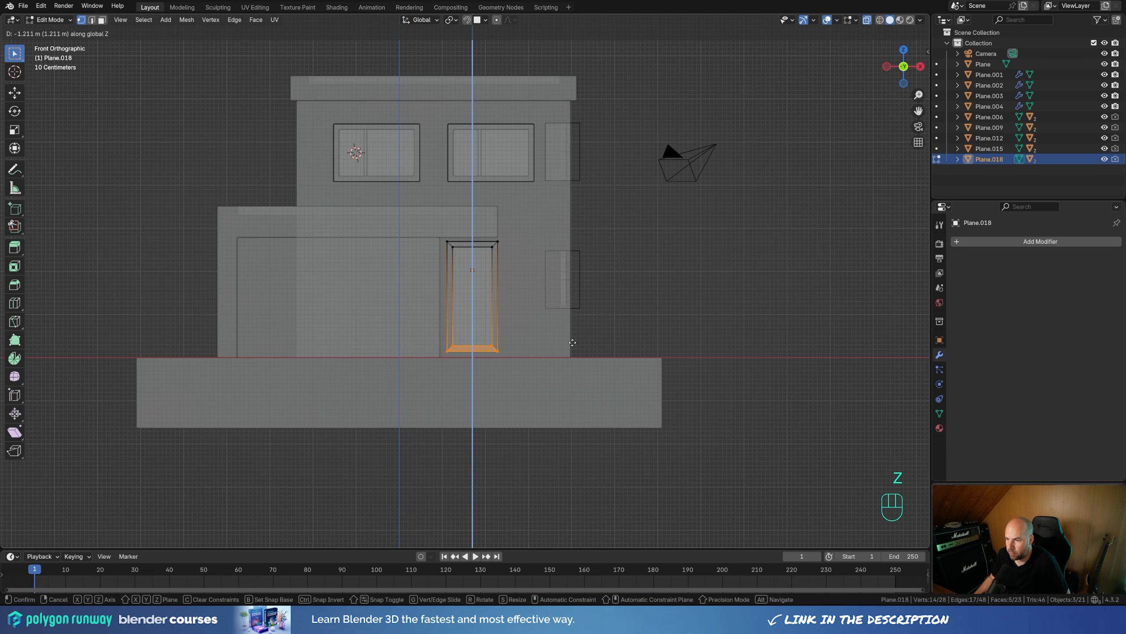
pyautogui.click(573, 342)
pyautogui.moveTo(572, 343); pyautogui.dragTo(401, 277, button='middle')
pyautogui.scroll(3, 401, 277)
pyautogui.press('Tab')
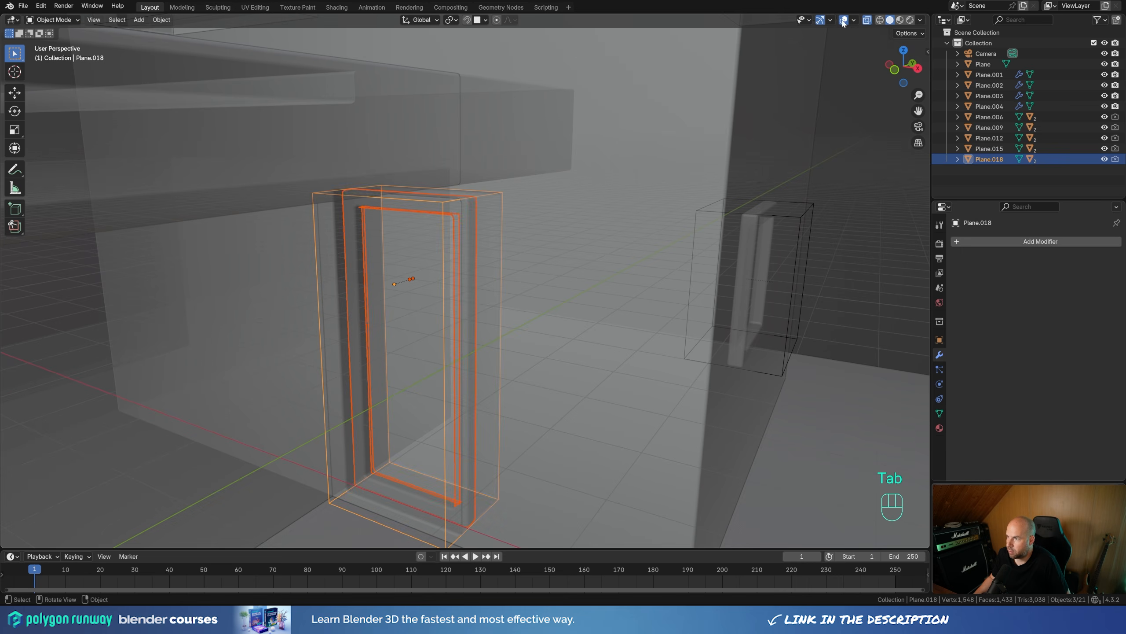
pyautogui.click(868, 20)
# Extrude the door's flat panel about 0.1 m outward and recalculate its normals.
pyautogui.click(398, 410)
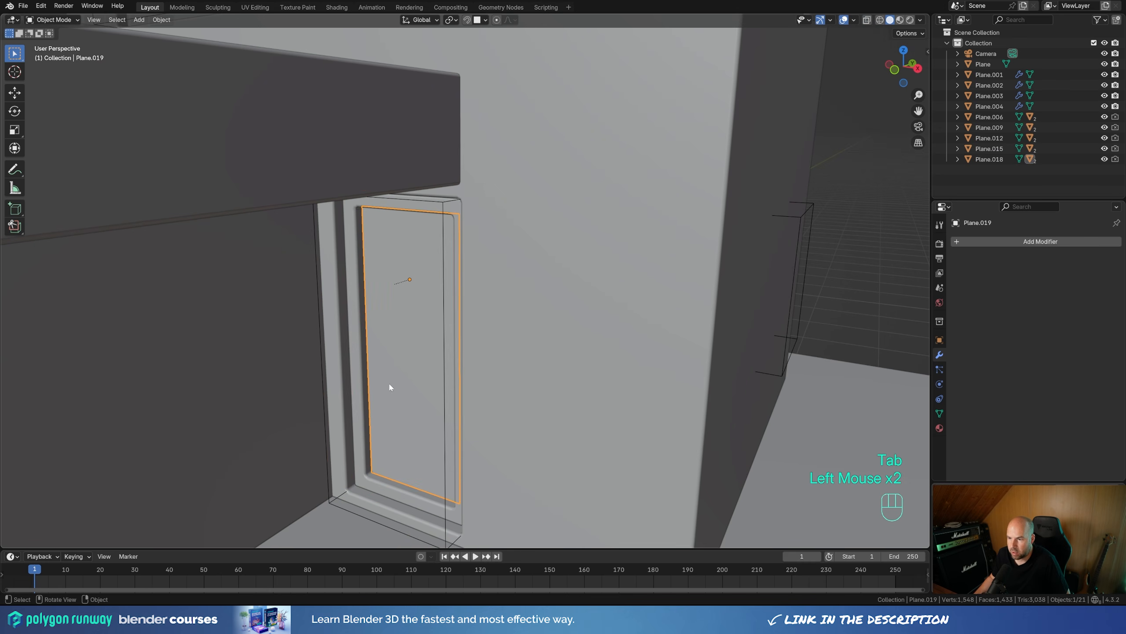
pyautogui.press('Tab')
pyautogui.press('a')
pyautogui.press('e')
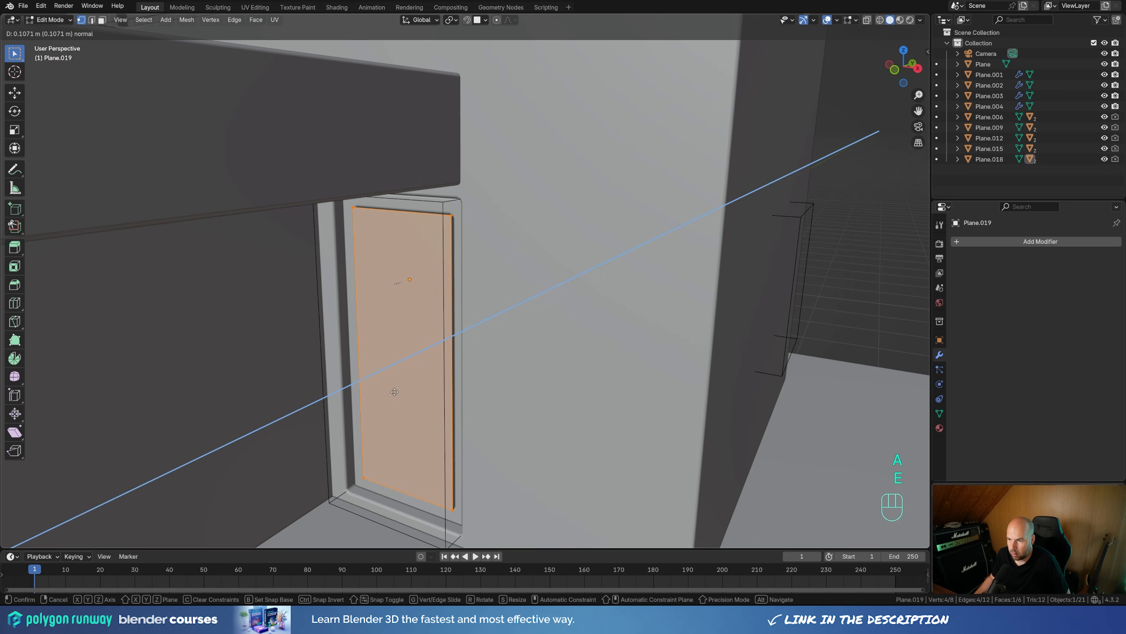
pyautogui.click(395, 388)
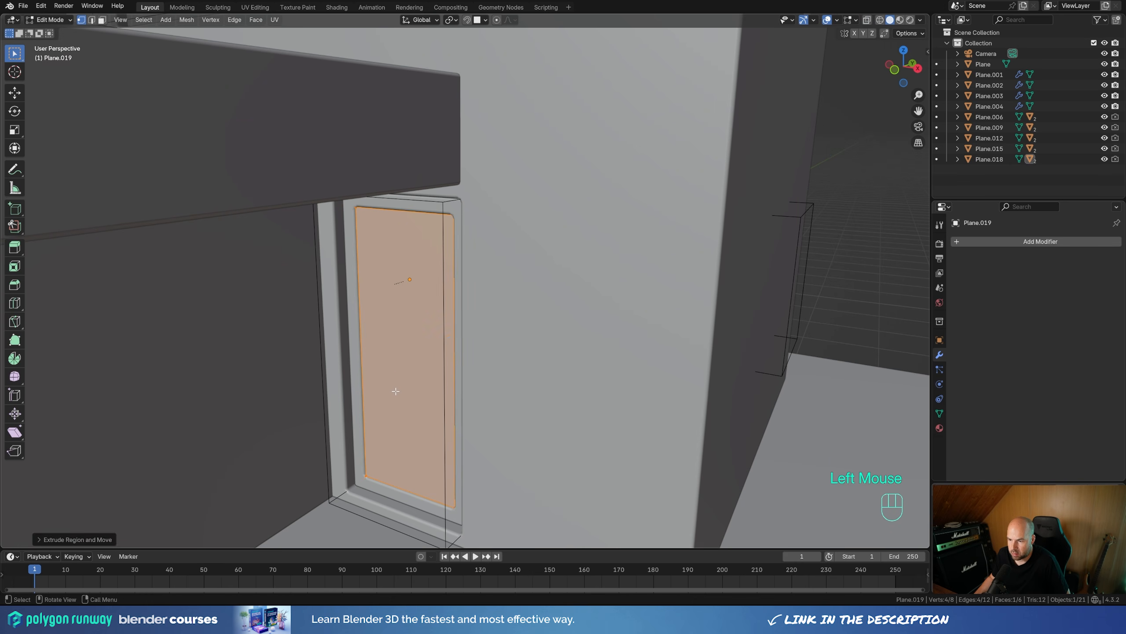
pyautogui.press('a')
pyautogui.hotkey('shift', 'n')
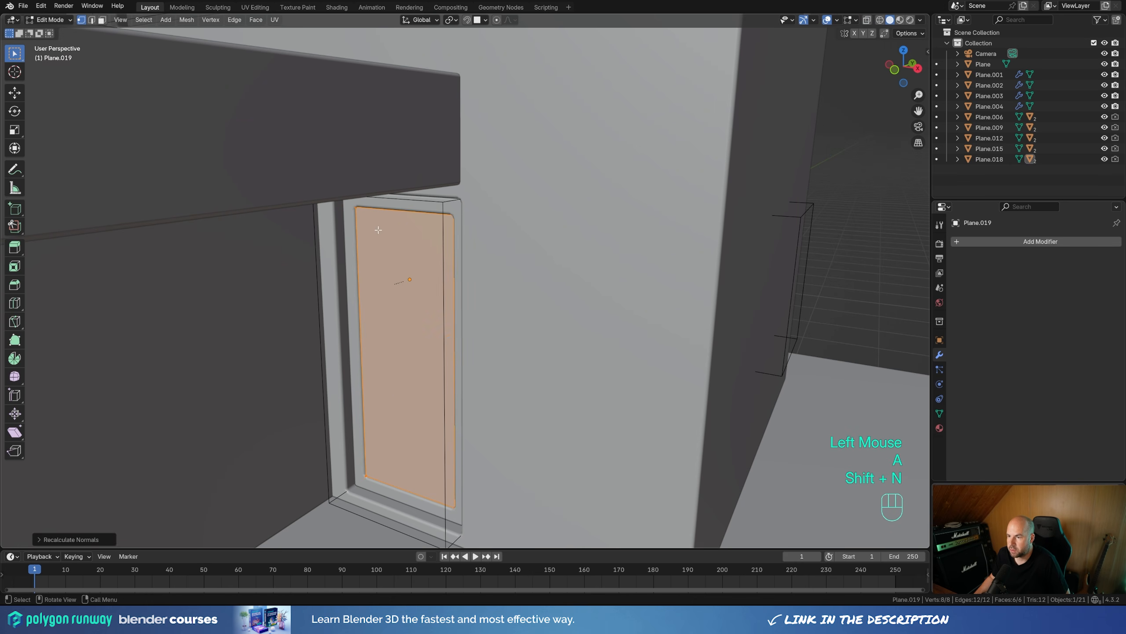
# Copy the Bevel modifier from the door frame to the extruded door panel.
pyautogui.press('Tab')
pyautogui.keyDown('shift'); pyautogui.click(348, 337); pyautogui.keyUp('shift')
pyautogui.click(1090, 258)
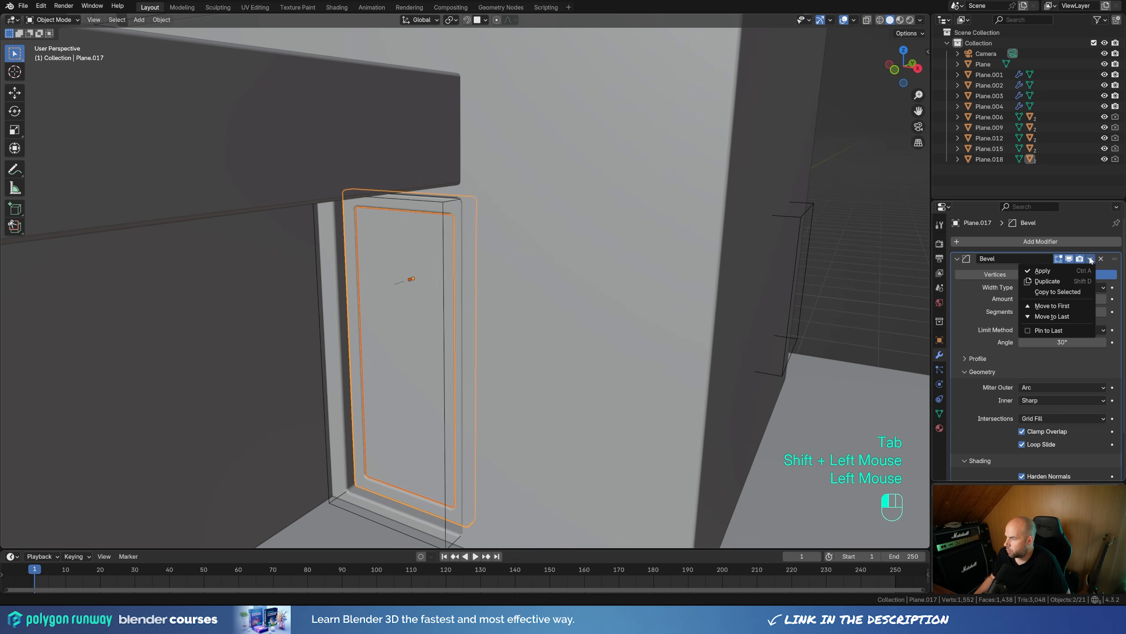
pyautogui.click(1072, 291)
# Snap the 3D cursor to the bottom front edge of the garage block's wall.
pyautogui.click(303, 310)
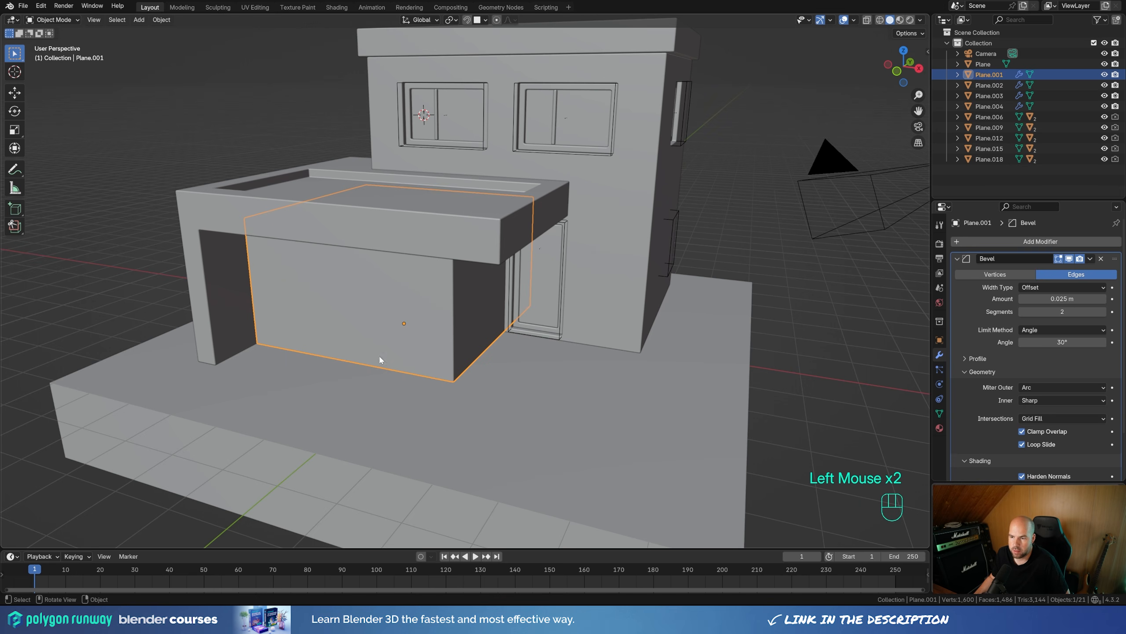
pyautogui.press('Tab')
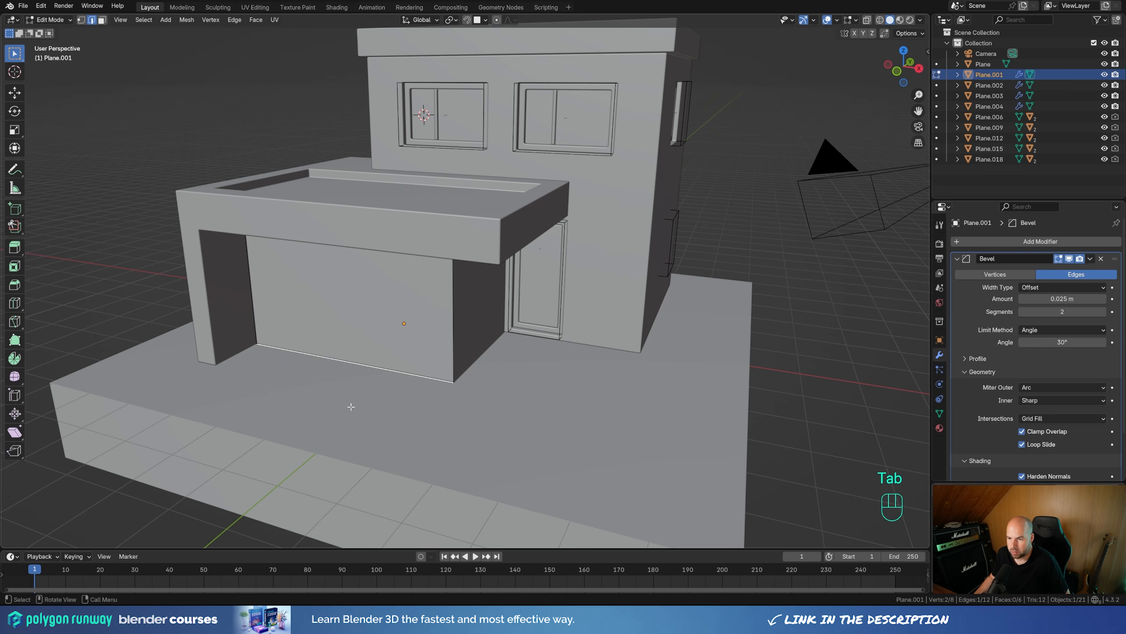
pyautogui.press('2')
pyautogui.click(342, 363)
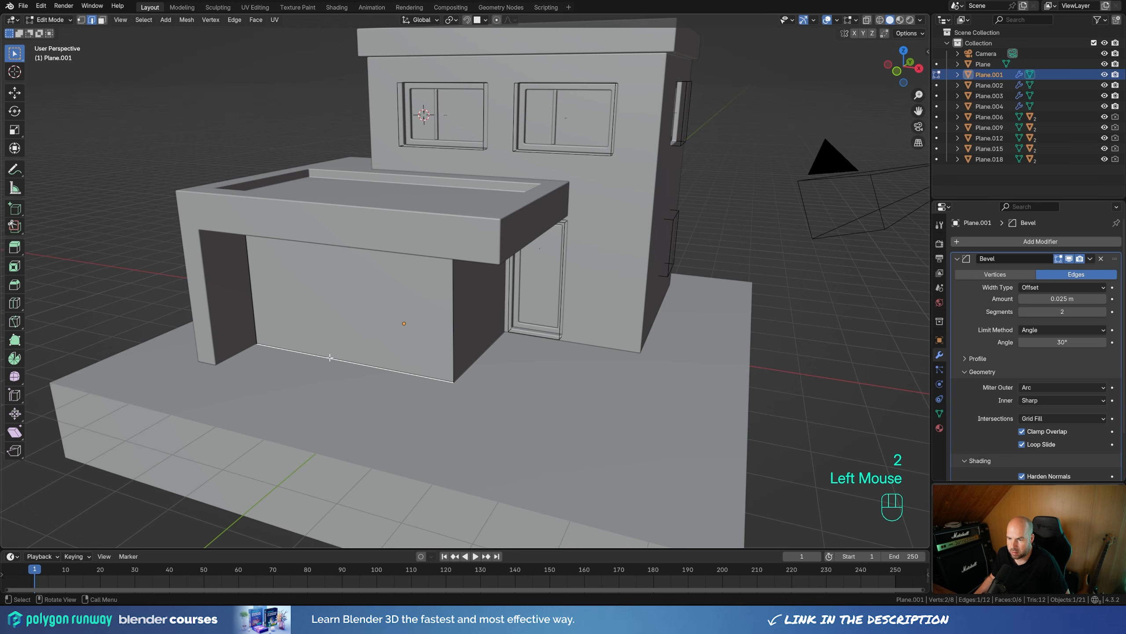
pyautogui.hotkey('shift', 's')
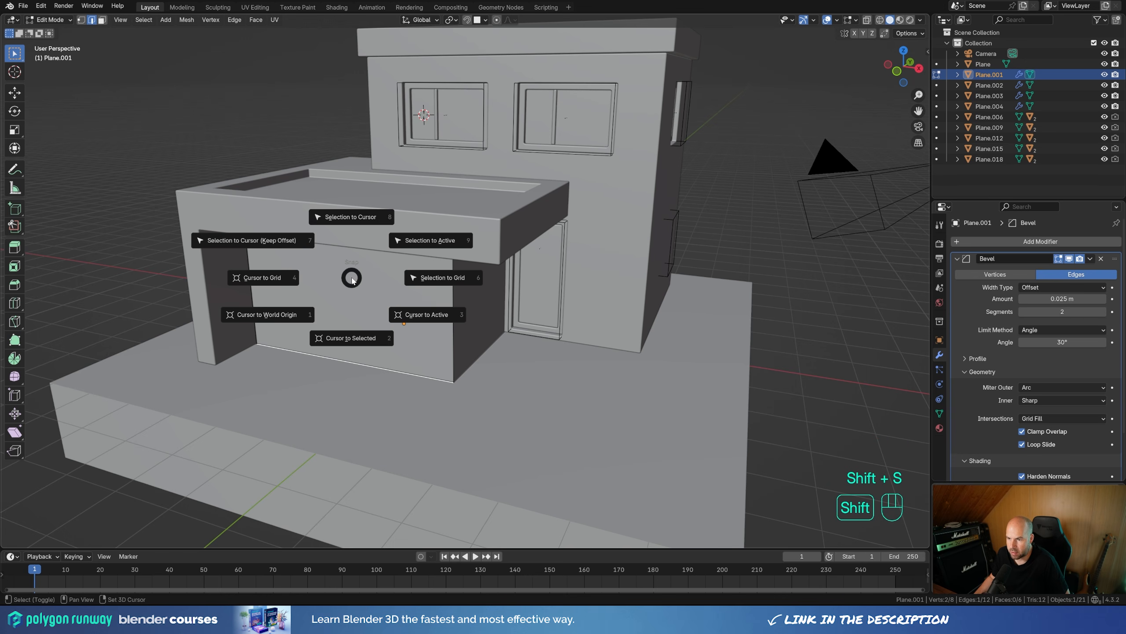
pyautogui.click(356, 339)
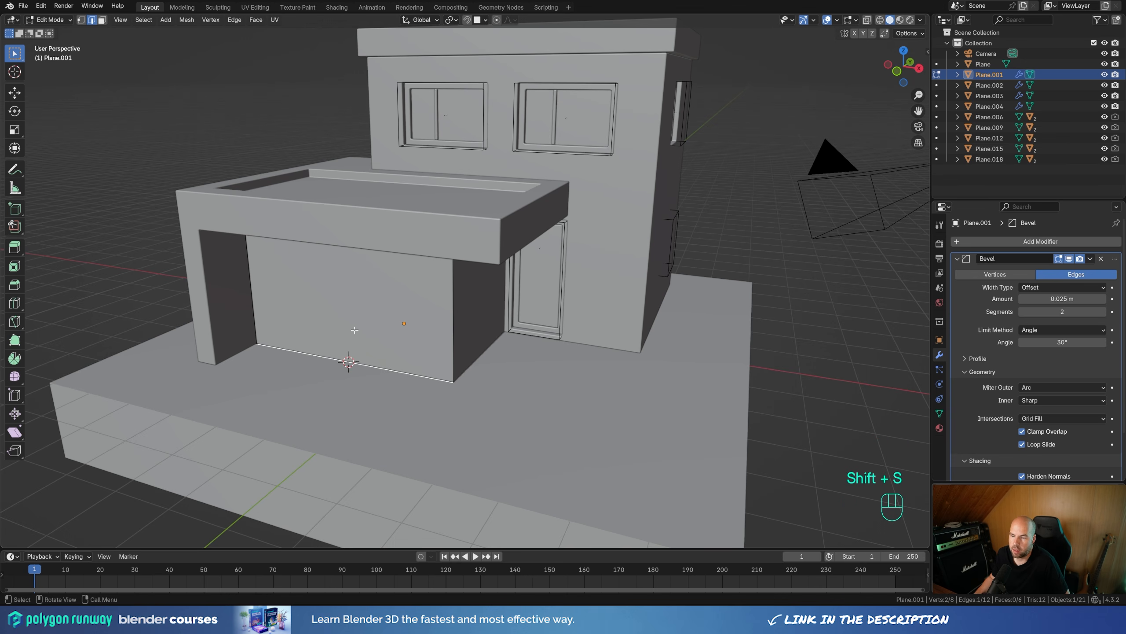
pyautogui.press('Tab')
# Add a plane at the 3D cursor and rotate its mesh 90° about the X axis to stand upright.
pyautogui.hotkey('shift', 'a')
pyautogui.moveTo(367, 350)
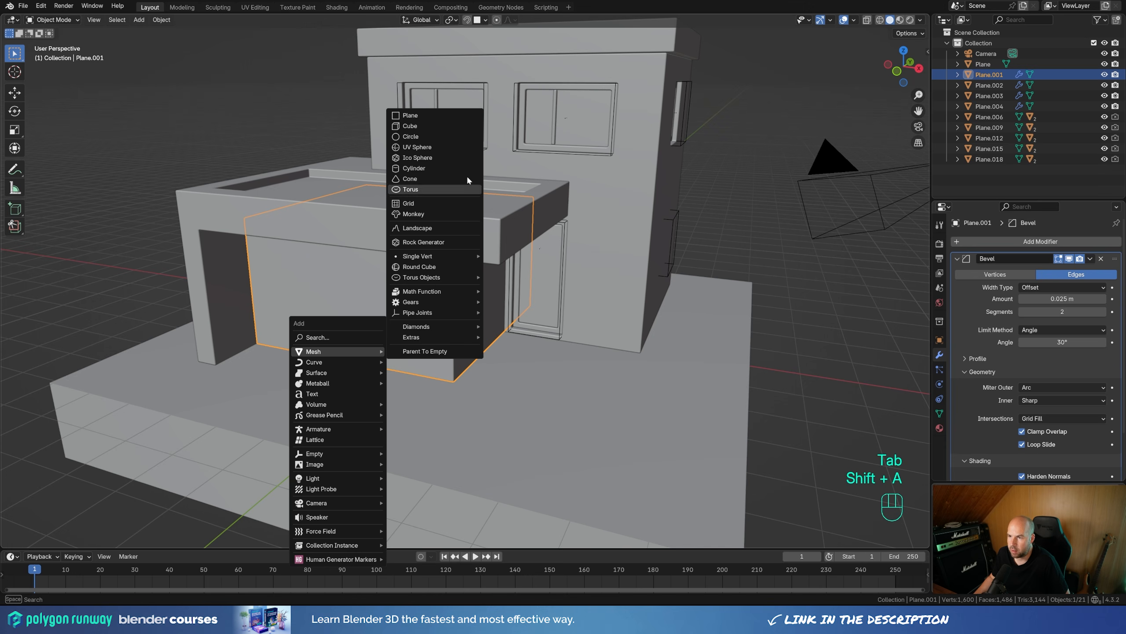
pyautogui.click(426, 115)
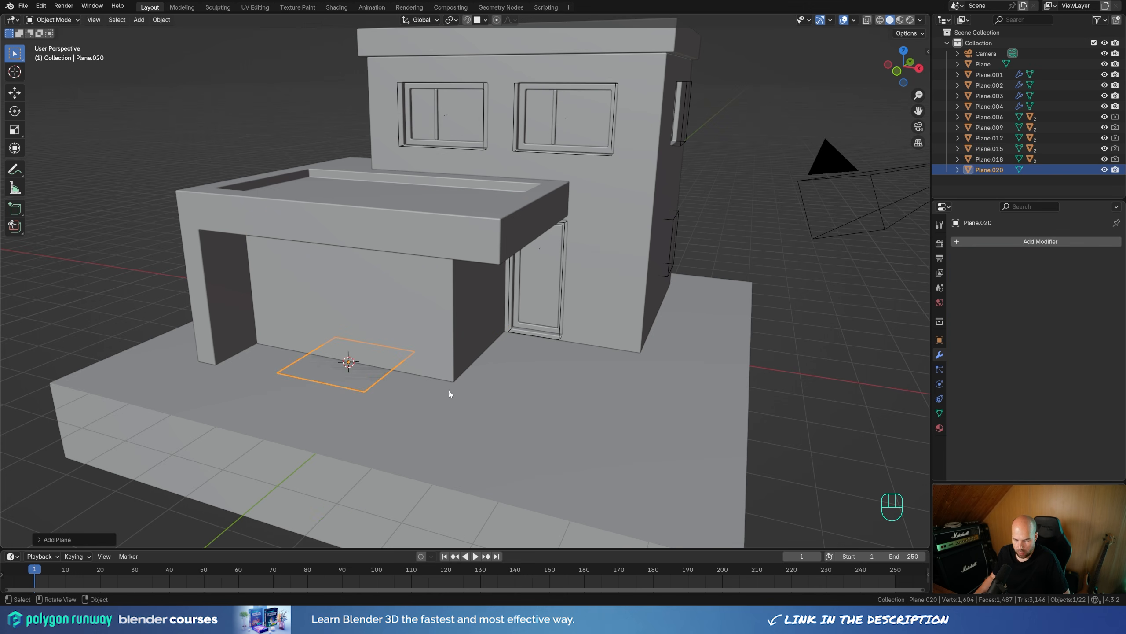
pyautogui.press('Tab')
pyautogui.press('r')
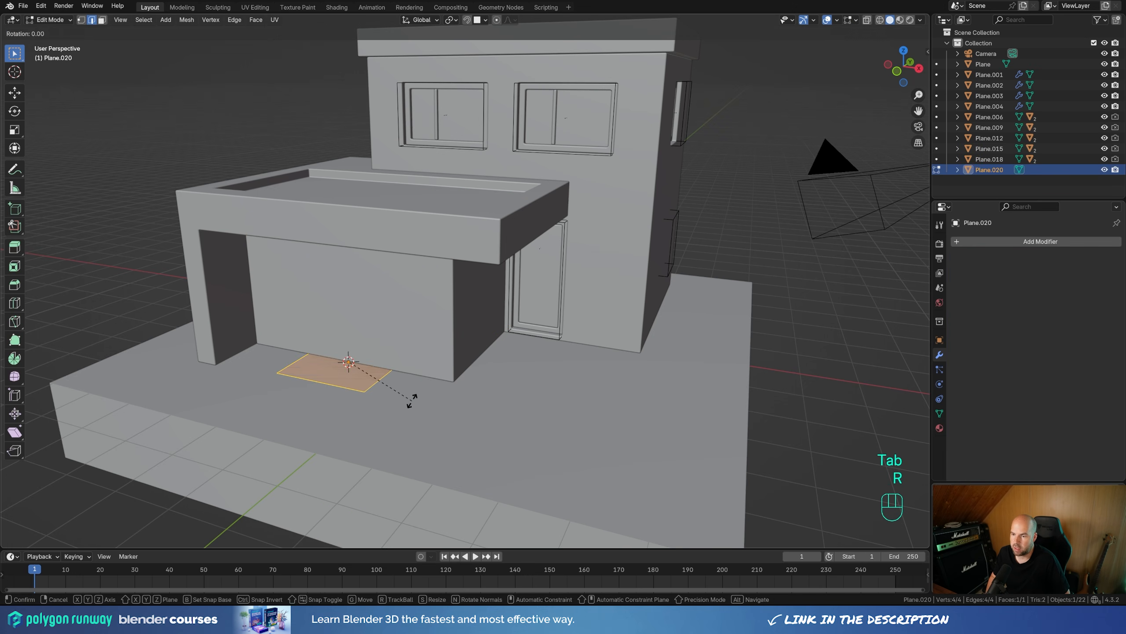
pyautogui.press('x')
pyautogui.press('KP_9')
pyautogui.press('KP_0')
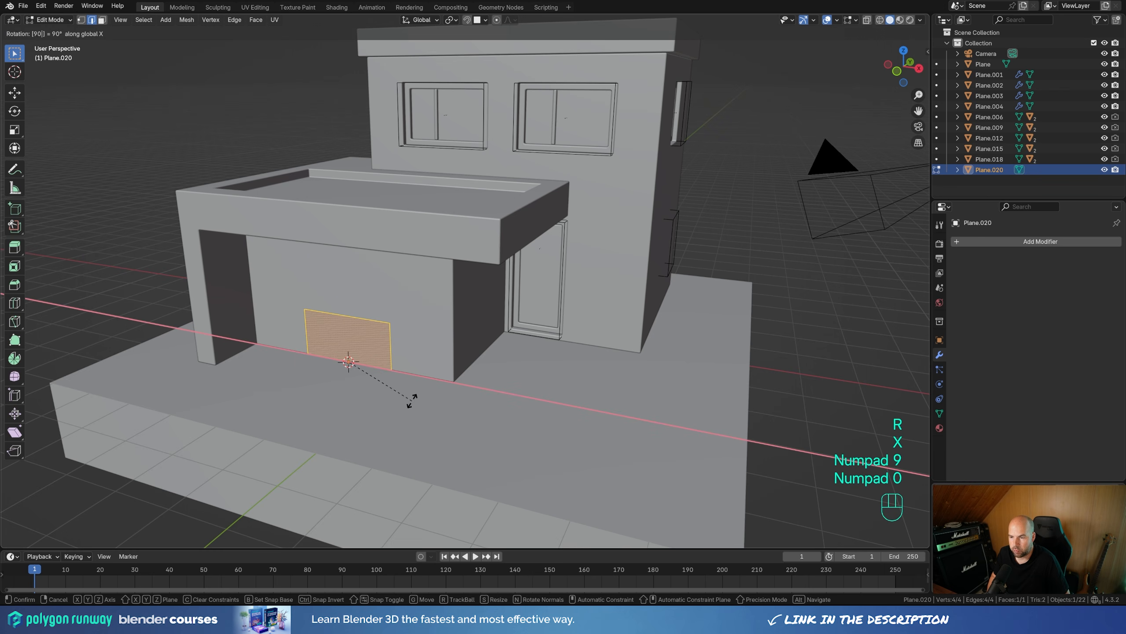
pyautogui.press('KP_Enter')
# Raise the upright plane's mesh 1 m along Z and widen it along X to span most of the garage wall.
pyautogui.press('g')
pyautogui.press('z')
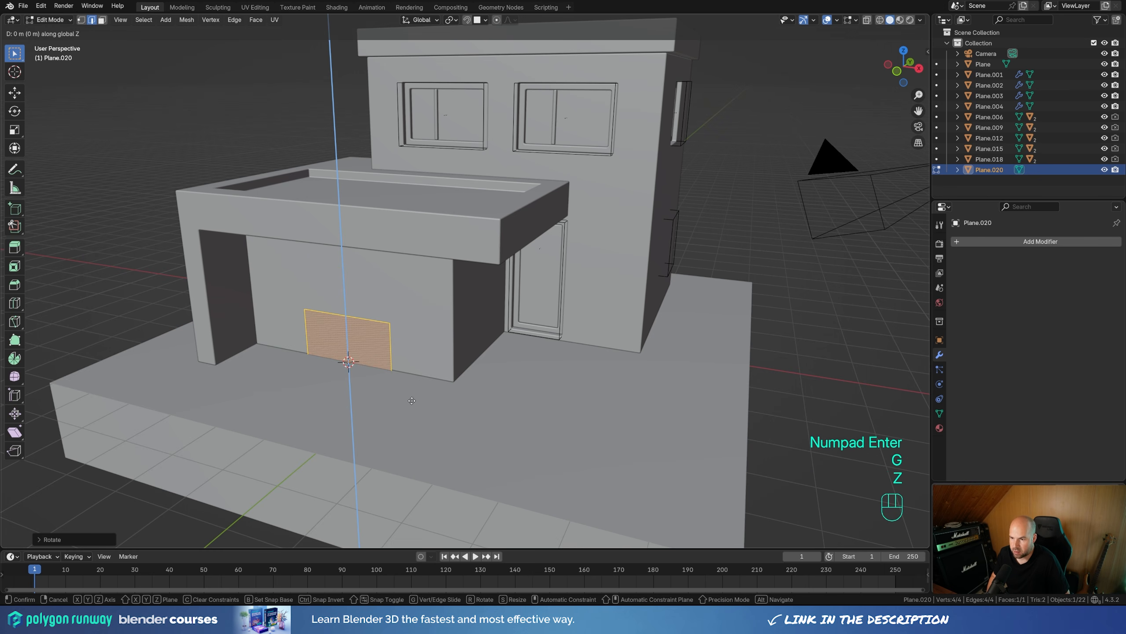
pyautogui.press('KP_1')
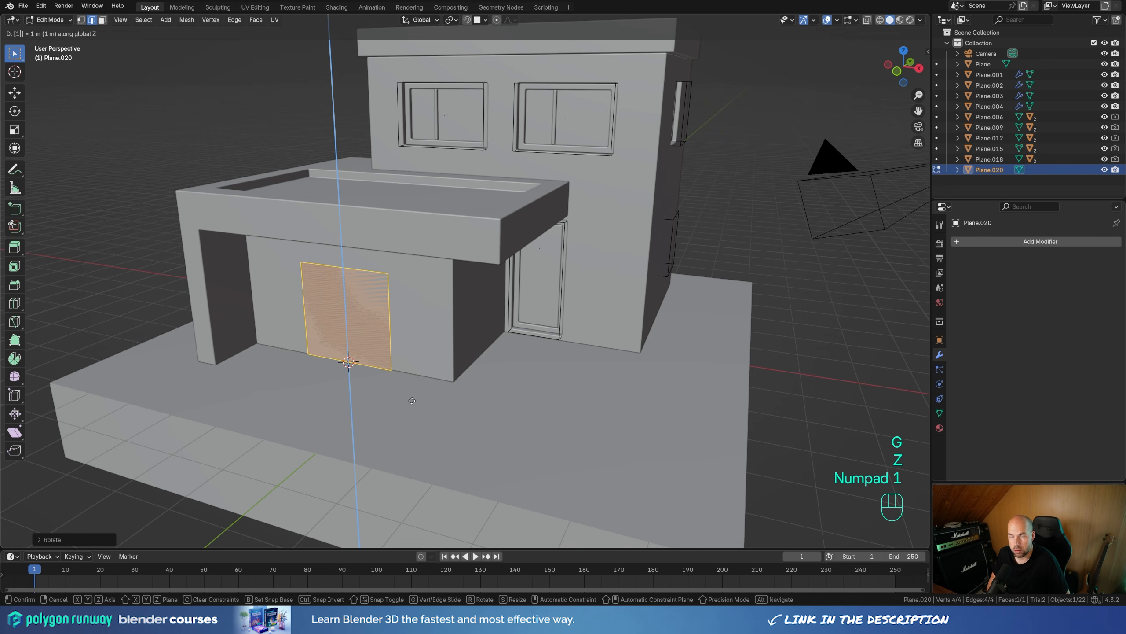
pyautogui.press('KP_Enter')
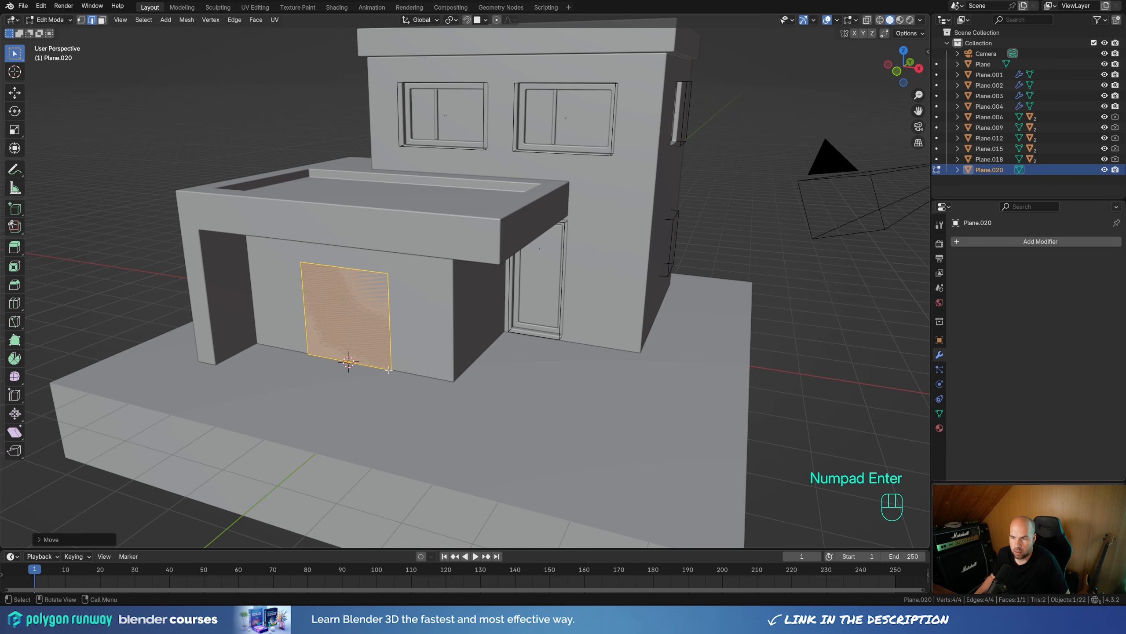
pyautogui.moveTo(408, 317); pyautogui.dragTo(421, 337, button='middle')
pyautogui.press('s')
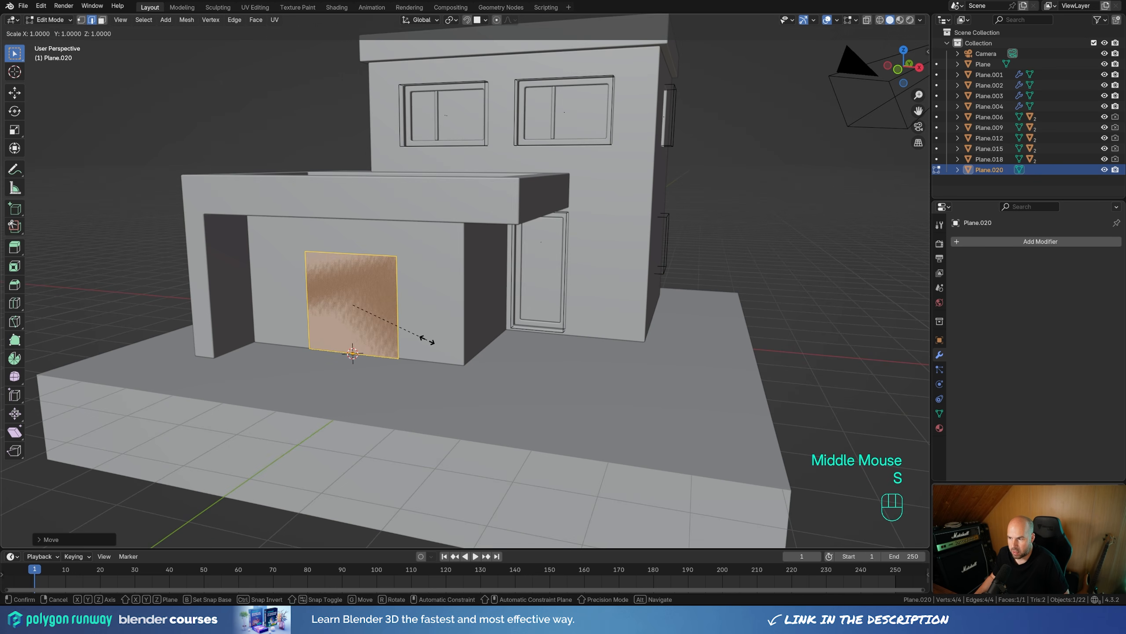
pyautogui.press('x')
pyautogui.click(510, 346)
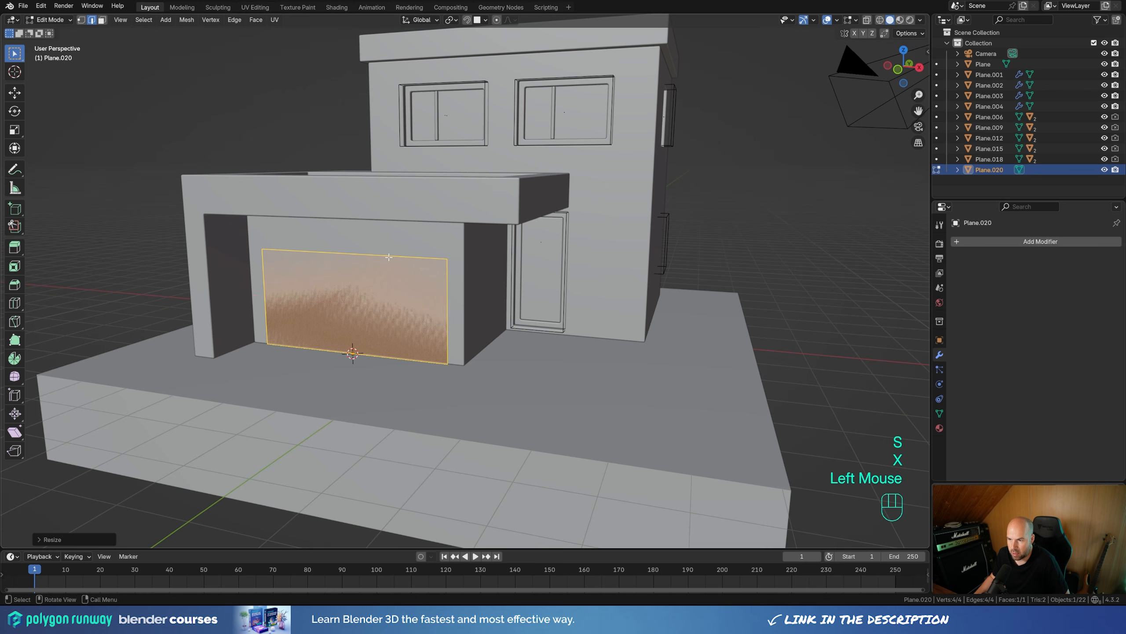
# Raise the garage door plane's top edge about 0.43 m along Z and finish editing its mesh.
pyautogui.click(430, 299)
pyautogui.moveTo(435, 309); pyautogui.dragTo(428, 310, button='middle')
pyautogui.press('g')
pyautogui.press('z')
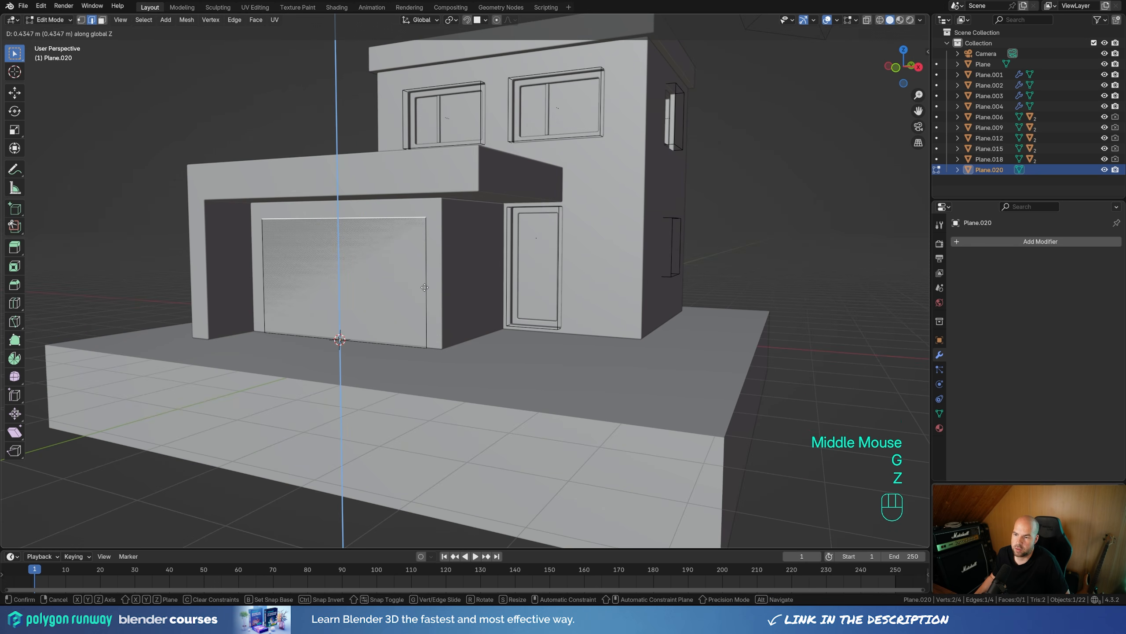
pyautogui.click(424, 287)
pyautogui.moveTo(424, 287); pyautogui.dragTo(446, 345, button='middle')
pyautogui.press('Tab')
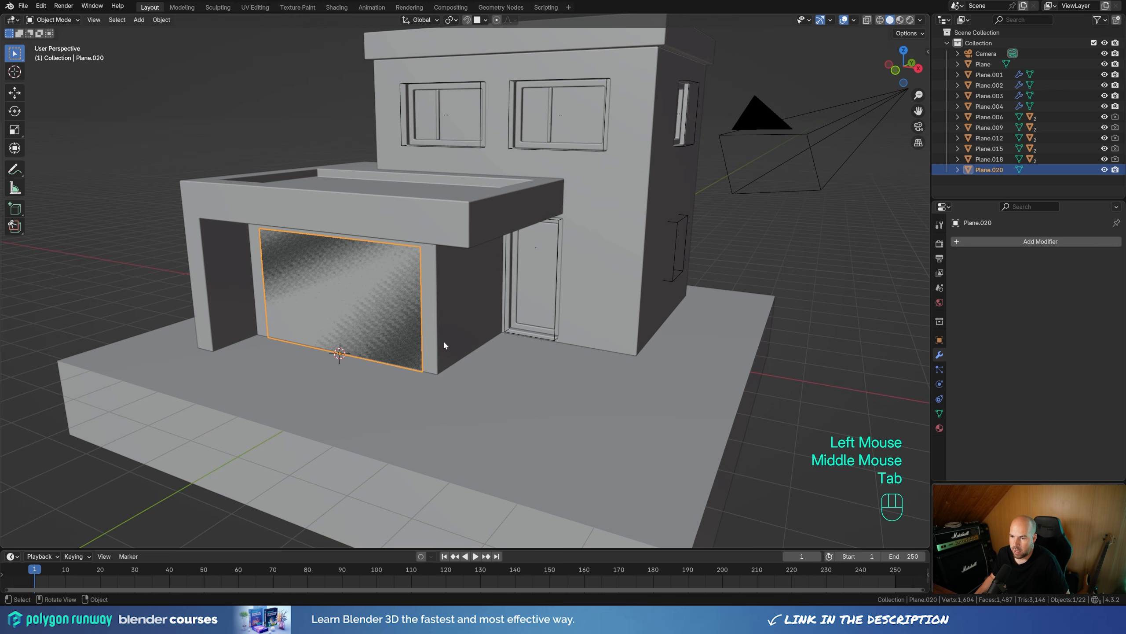
# Duplicate the garage door plane in place.
pyautogui.hotkey('shift', 'd')
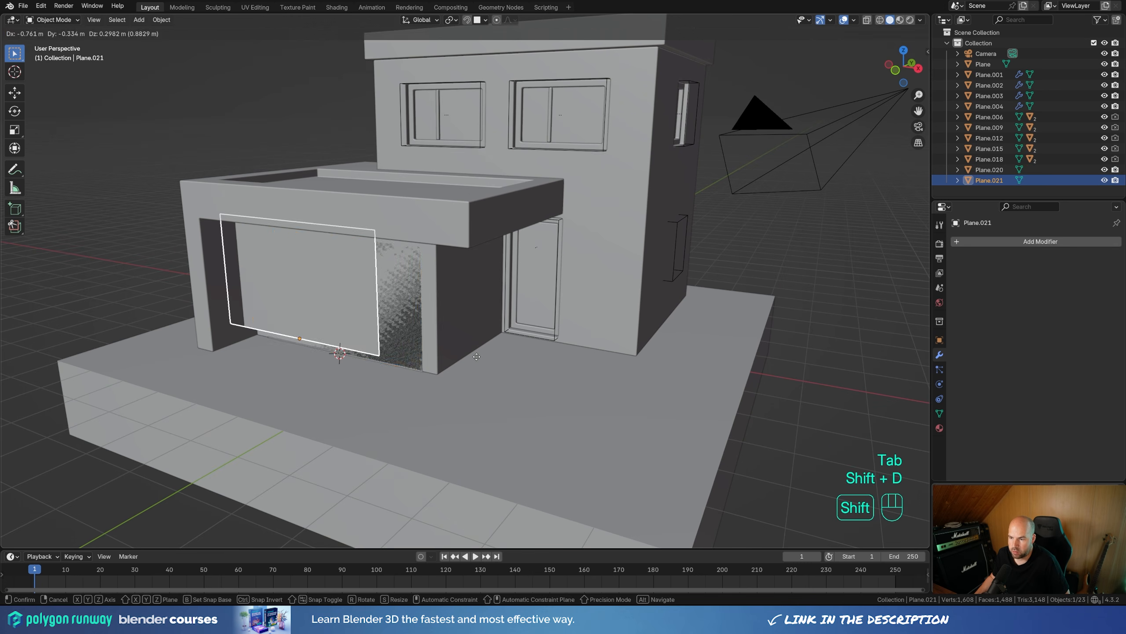
pyautogui.rightClick(512, 366)
pyautogui.moveTo(512, 366); pyautogui.dragTo(427, 380, button='middle')
# Extrude the duplicated plane about 1.78 m outward into a block and recalculate its normals.
pyautogui.press('Tab')
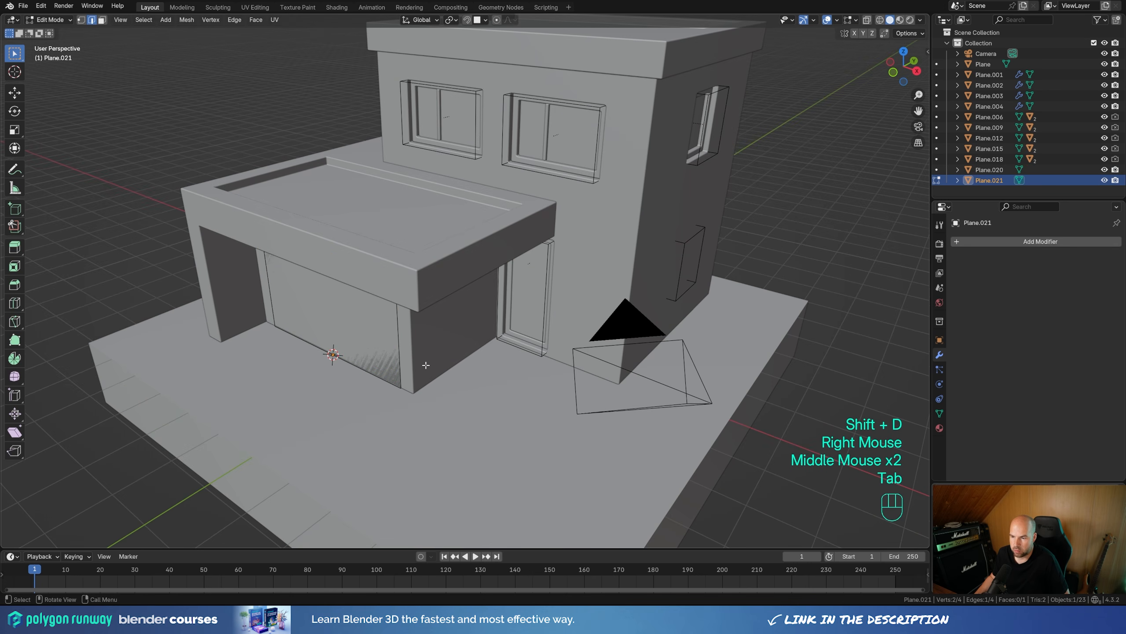
pyautogui.press('a')
pyautogui.press('e')
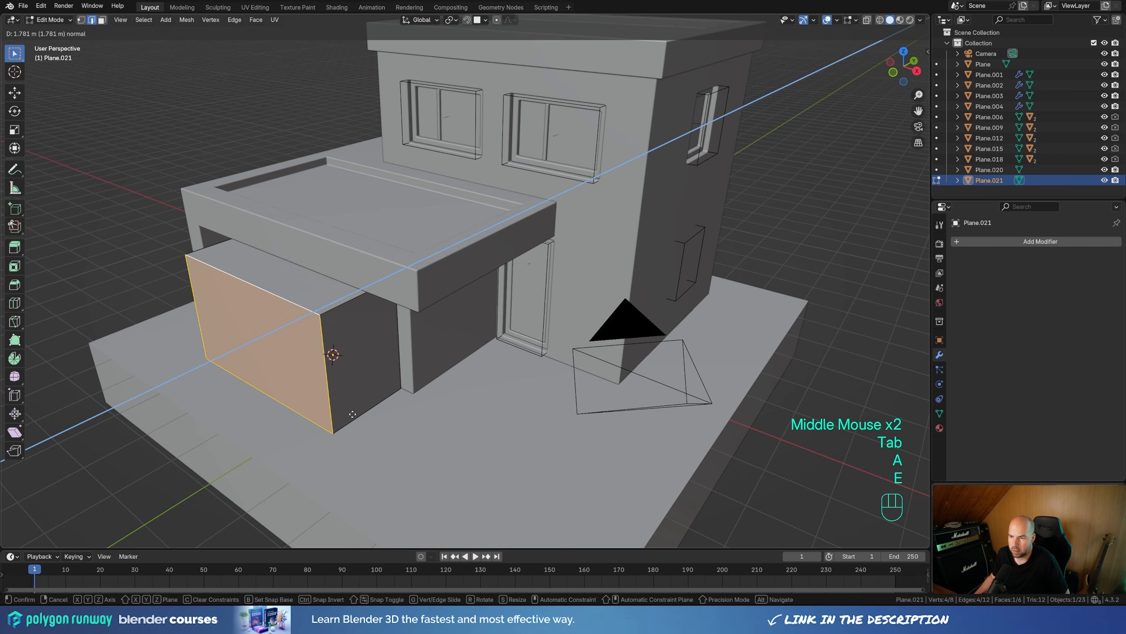
pyautogui.click(353, 414)
pyautogui.press('a')
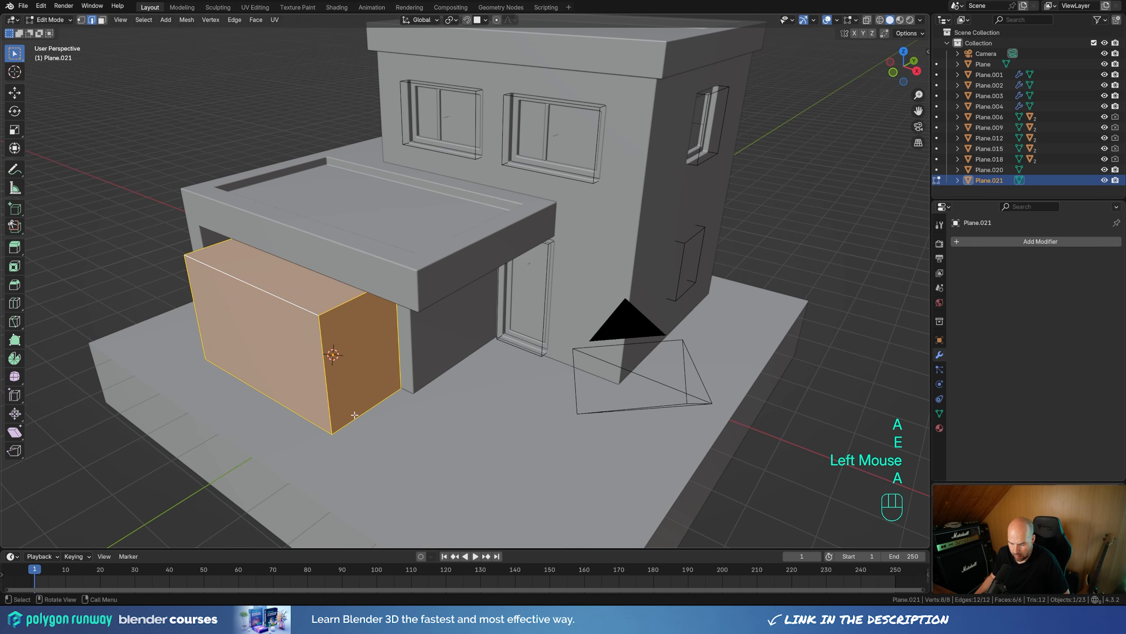
pyautogui.hotkey('shift', 'n')
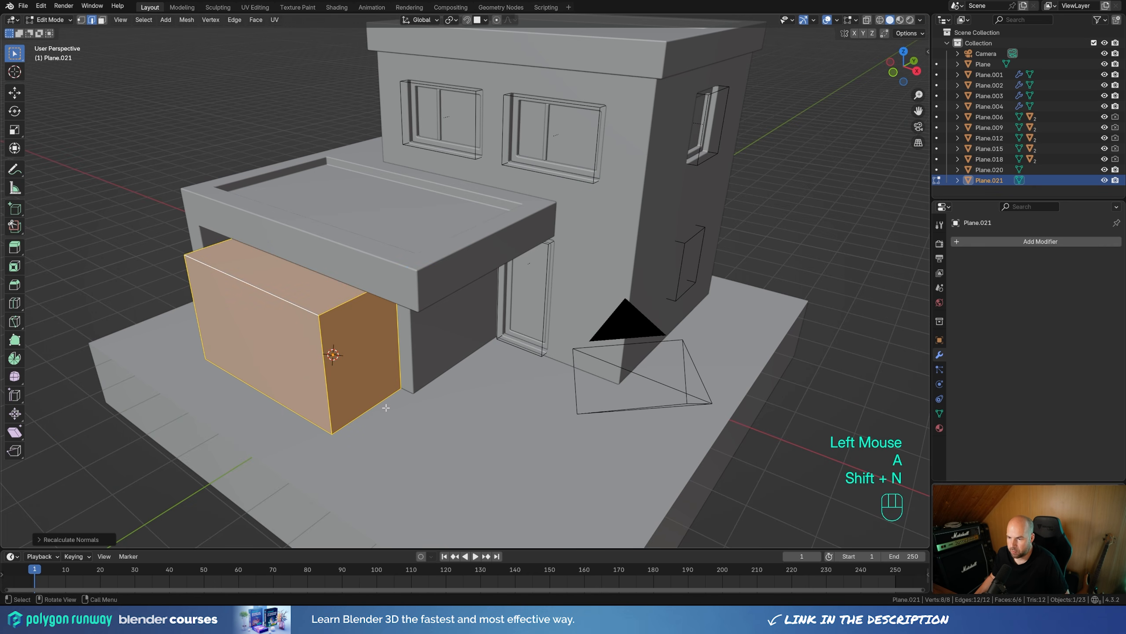
# Move the block's whole mesh back along Y so it passes through the garage's front wall.
pyautogui.click(364, 327)
pyautogui.press('a')
pyautogui.press('g')
pyautogui.press('y')
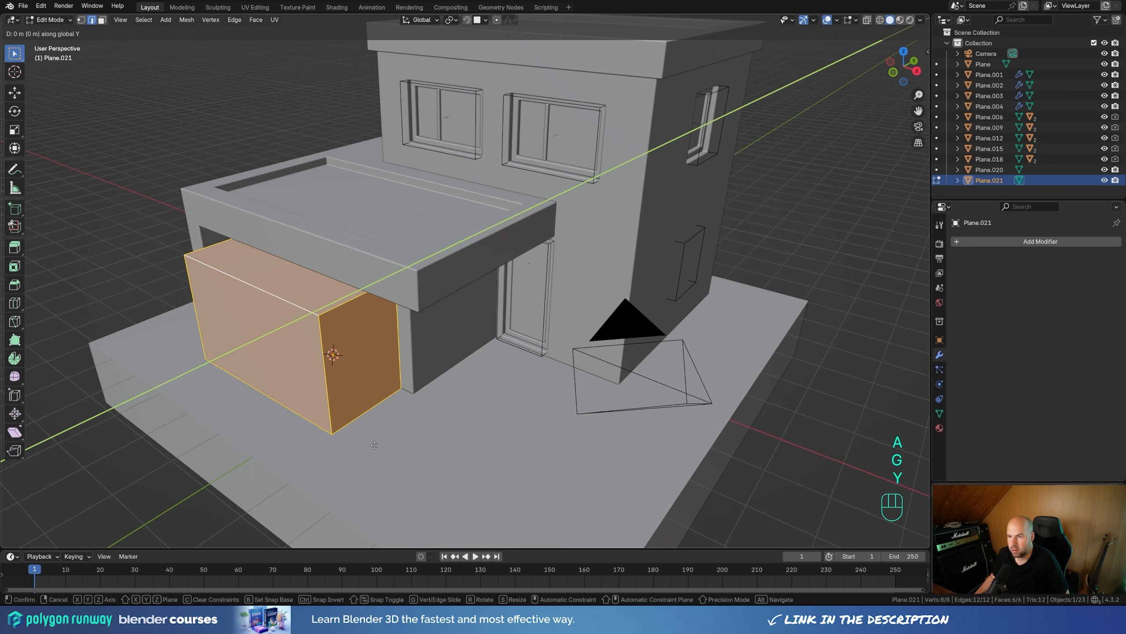
pyautogui.click(408, 386)
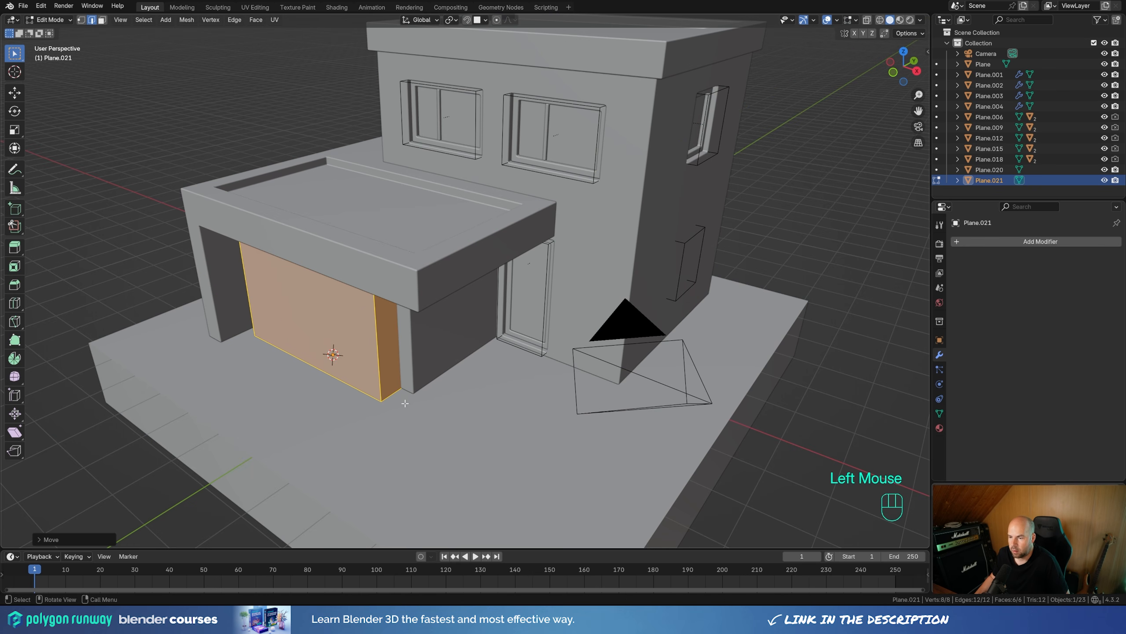
pyautogui.moveTo(405, 403); pyautogui.dragTo(432, 351, button='middle')
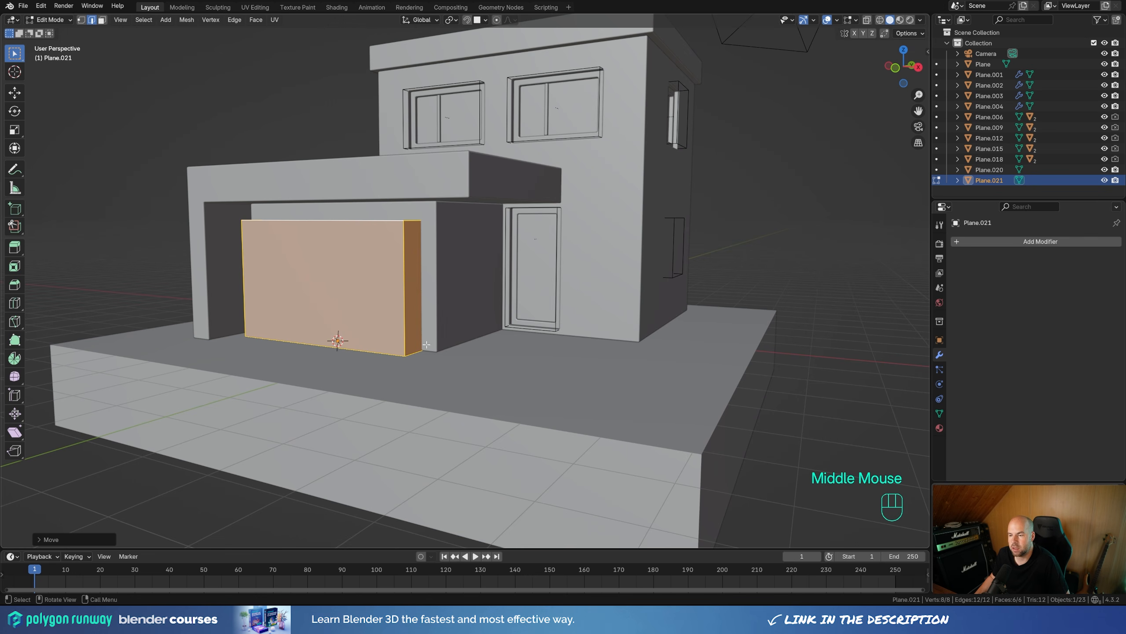
# Using X-ray display, lower the block's bottom face about 0.09 m along Z, below the garage floor.
pyautogui.moveTo(369, 341); pyautogui.dragTo(821, 66, button='middle')
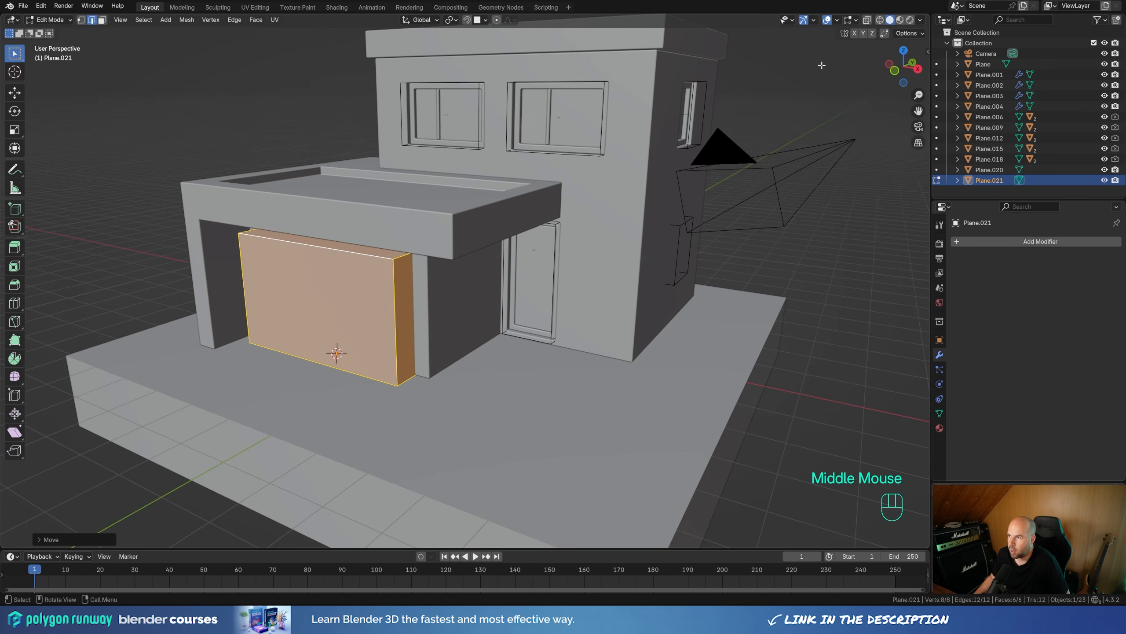
pyautogui.click(866, 21)
pyautogui.click(377, 340)
pyautogui.press('3')
pyautogui.click(390, 344)
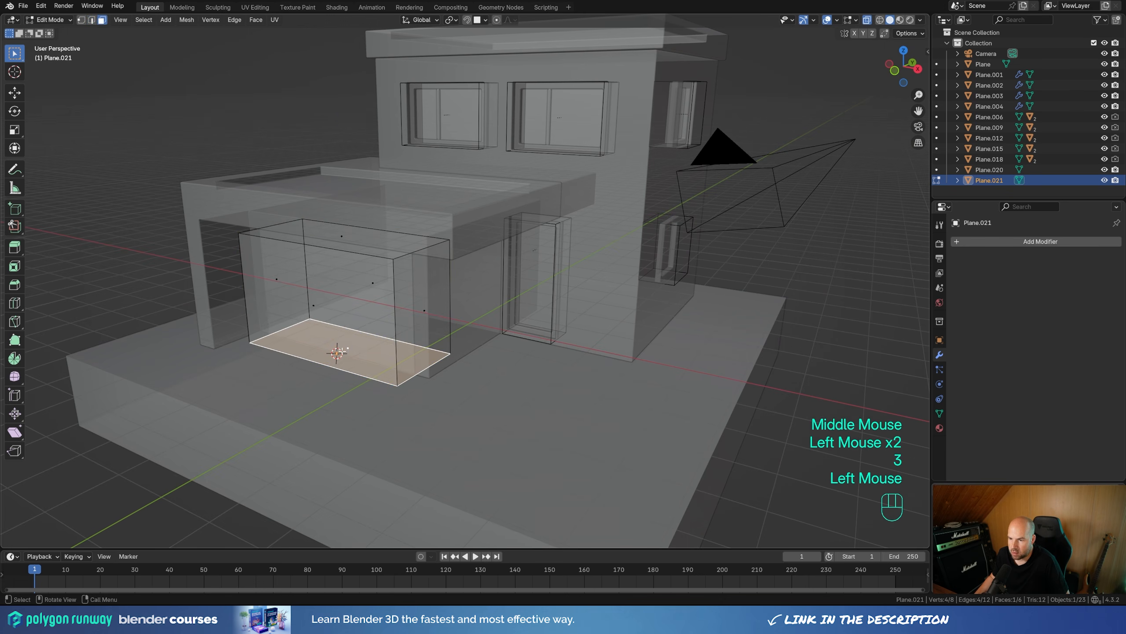
pyautogui.press('g')
pyautogui.press('z')
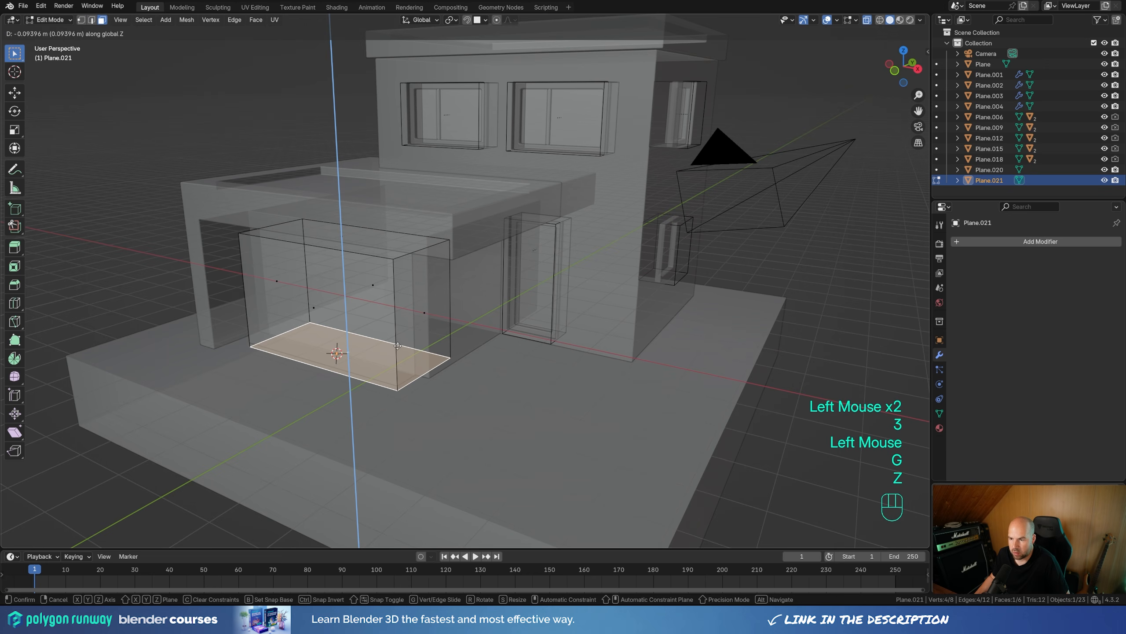
pyautogui.click(393, 322)
pyautogui.press('Tab')
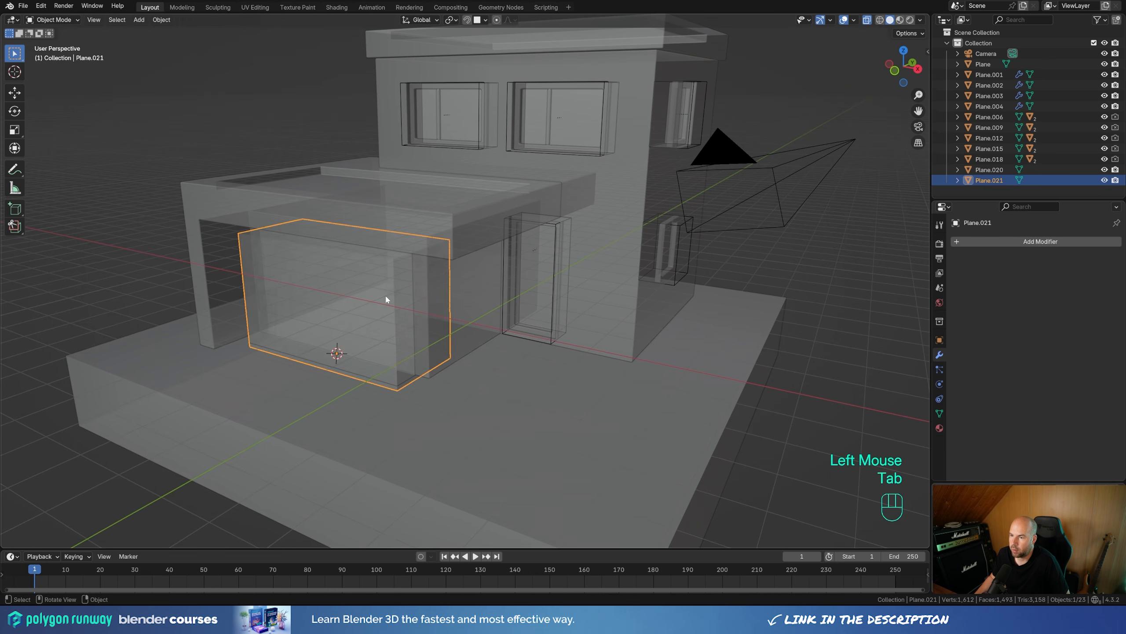
pyautogui.click(866, 19)
# Add a Boolean modifier set to Difference to the garage's inner wall block, with the door block as its cutting object.
pyautogui.click(434, 311)
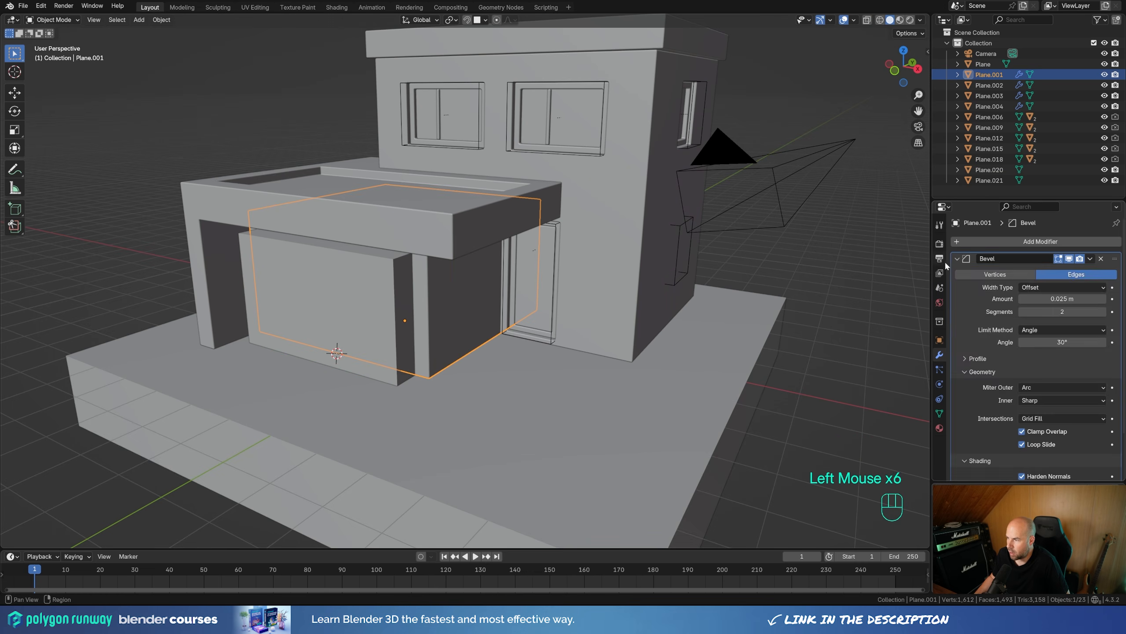
pyautogui.click(957, 259)
pyautogui.click(972, 242)
pyautogui.write('boo')
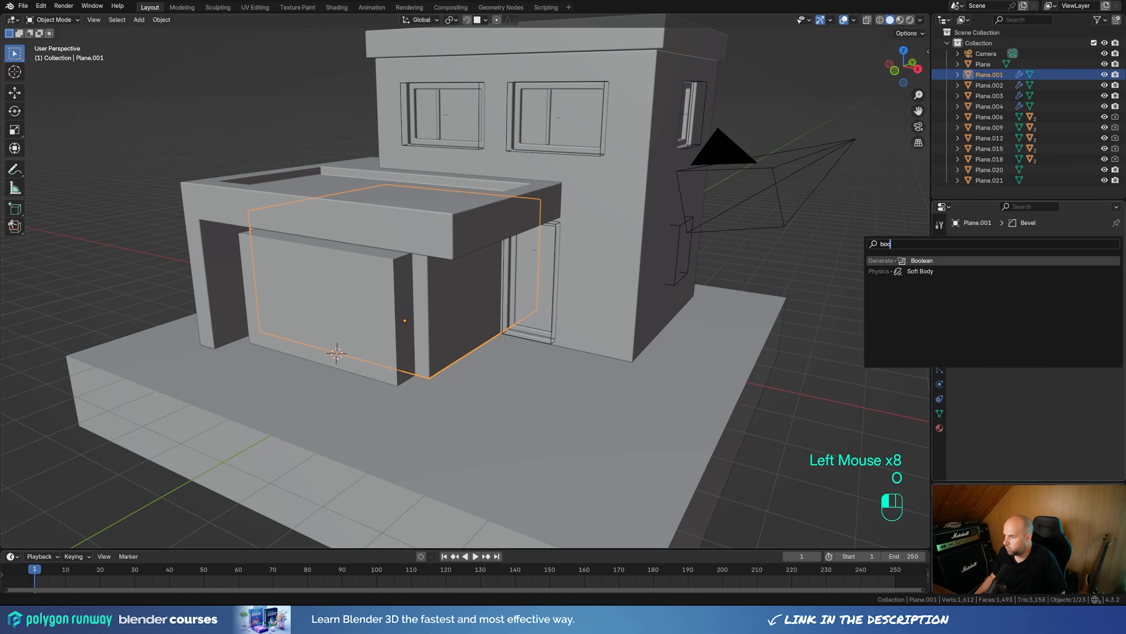
pyautogui.click(921, 260)
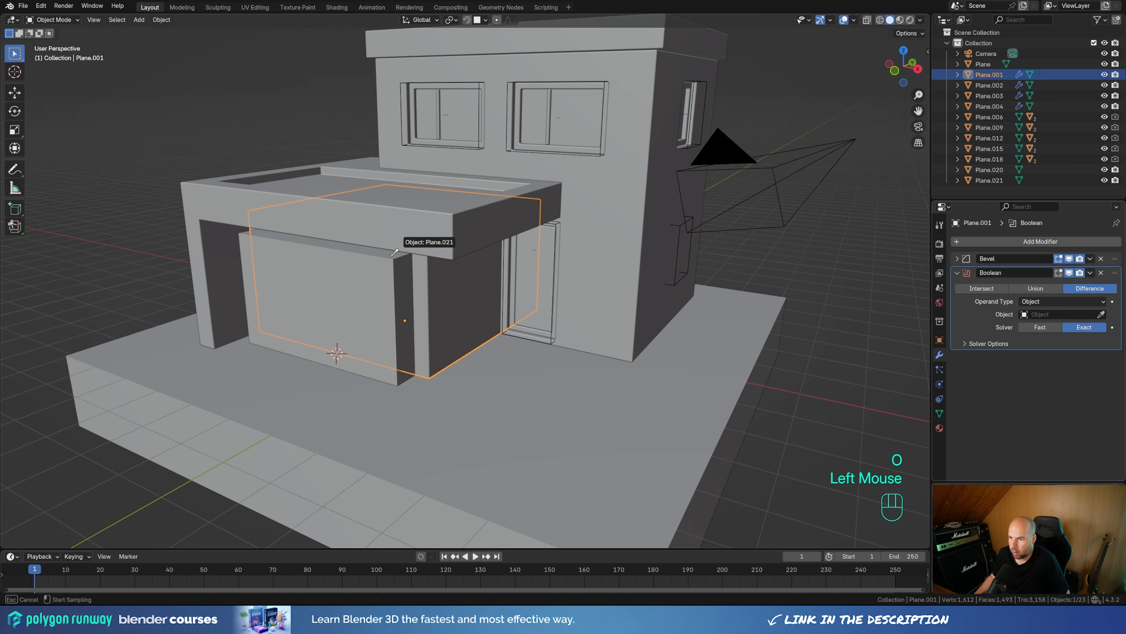
pyautogui.click(387, 312)
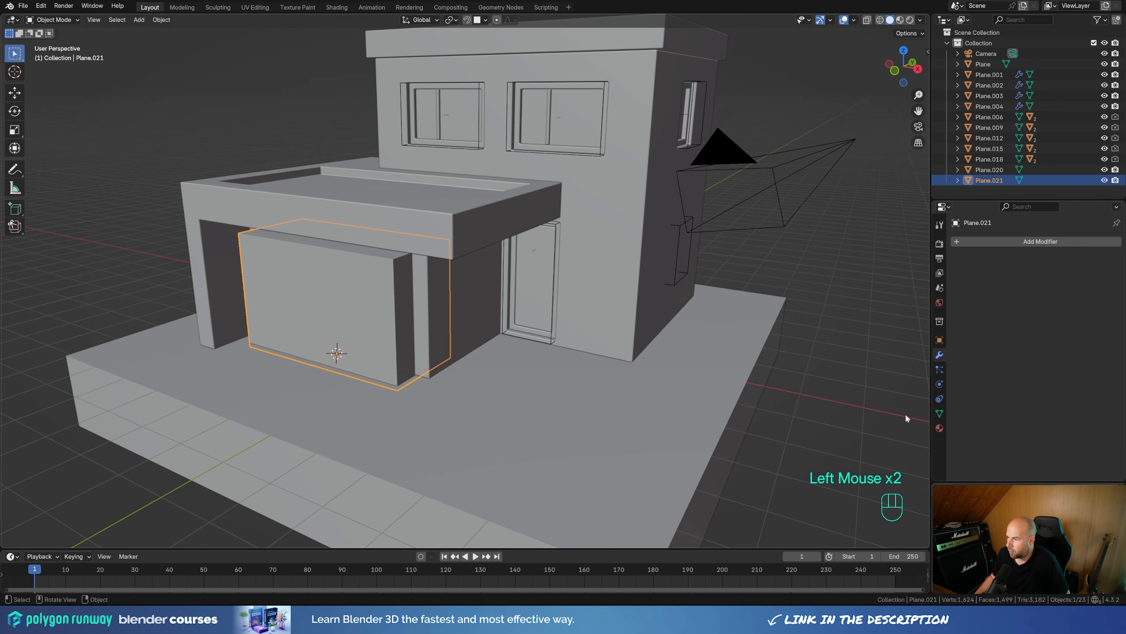
# Display the cutter block as Bounds in the viewport and exclude it from renders.
pyautogui.click(939, 339)
pyautogui.scroll(-2, 974, 379)
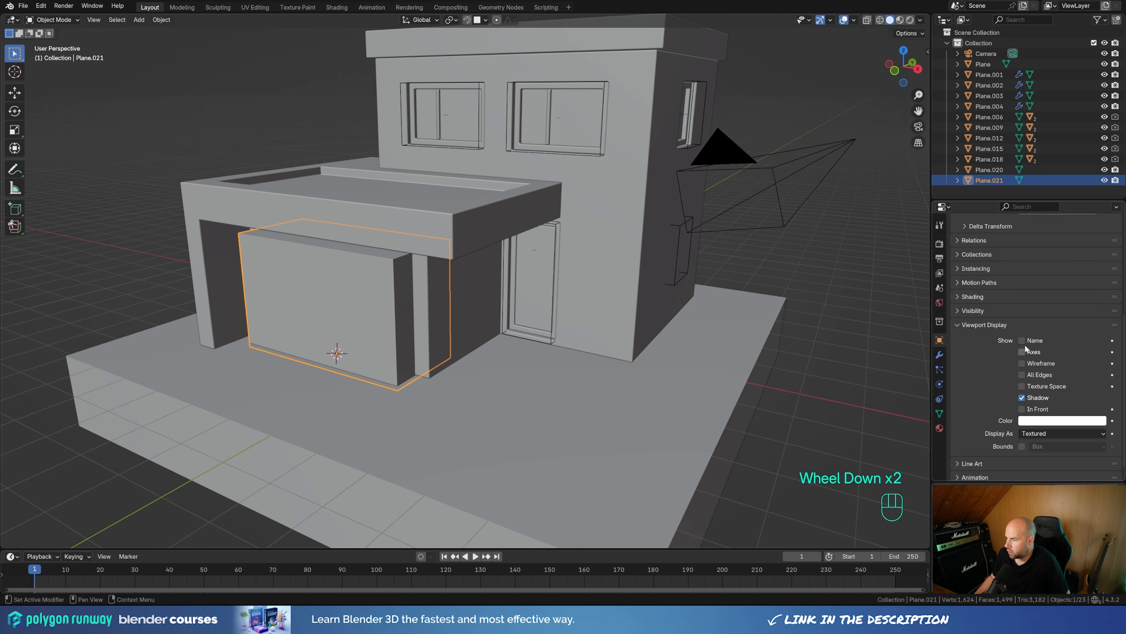
pyautogui.click(1028, 436)
pyautogui.click(1039, 445)
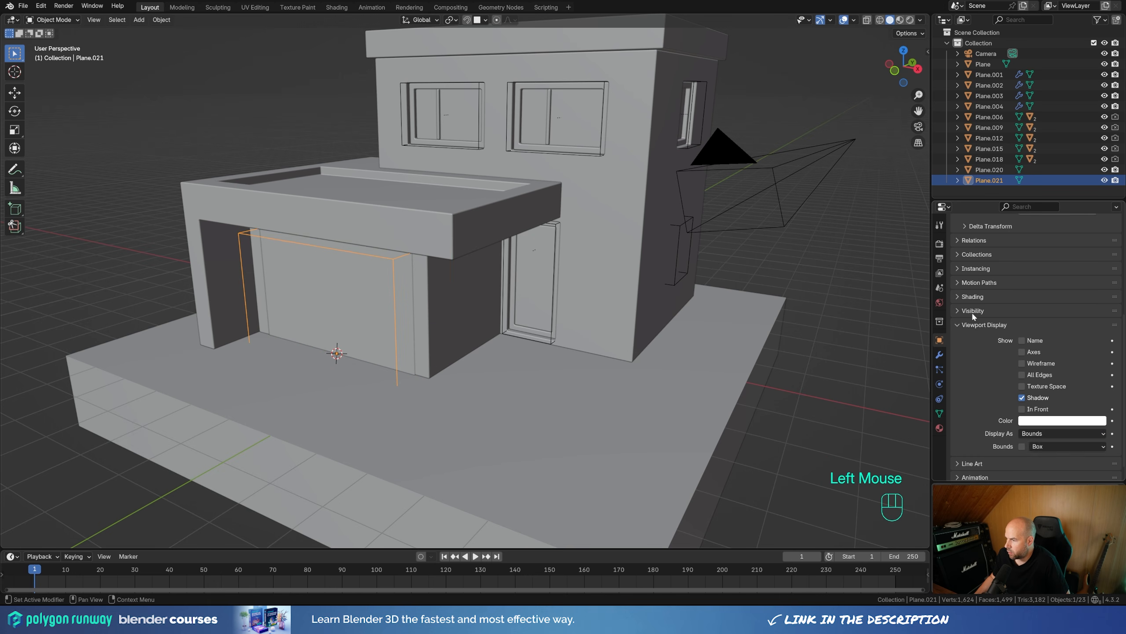
pyautogui.click(972, 310)
pyautogui.click(1022, 351)
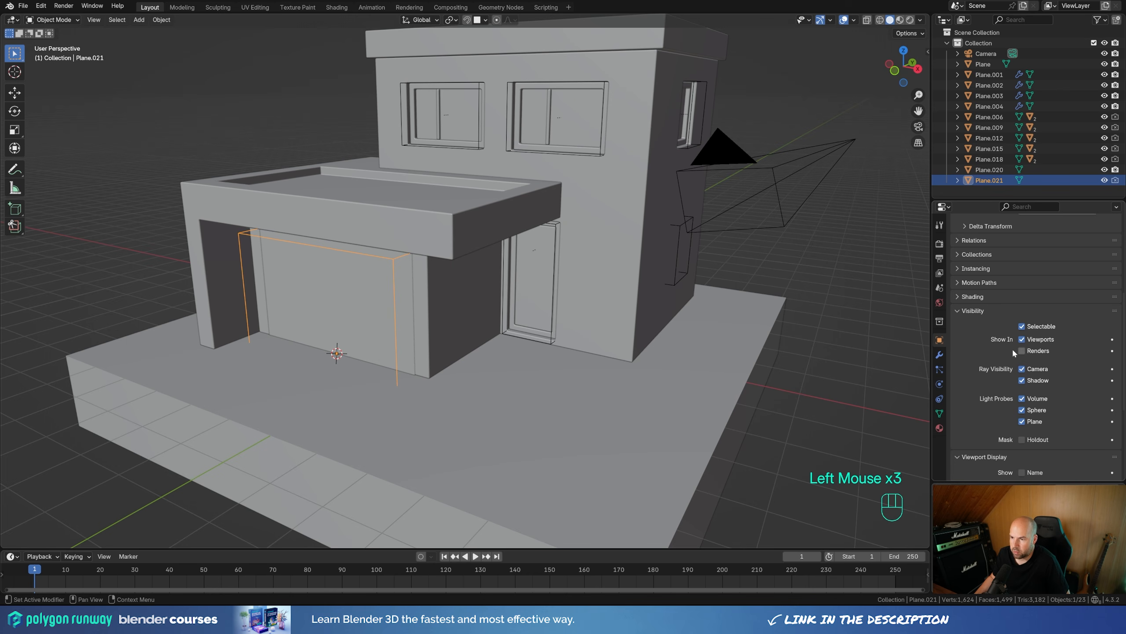
# Move the garage door plane about 0.23 m along Y into the wall opening.
pyautogui.click(336, 301)
pyautogui.press('g')
pyautogui.press('y')
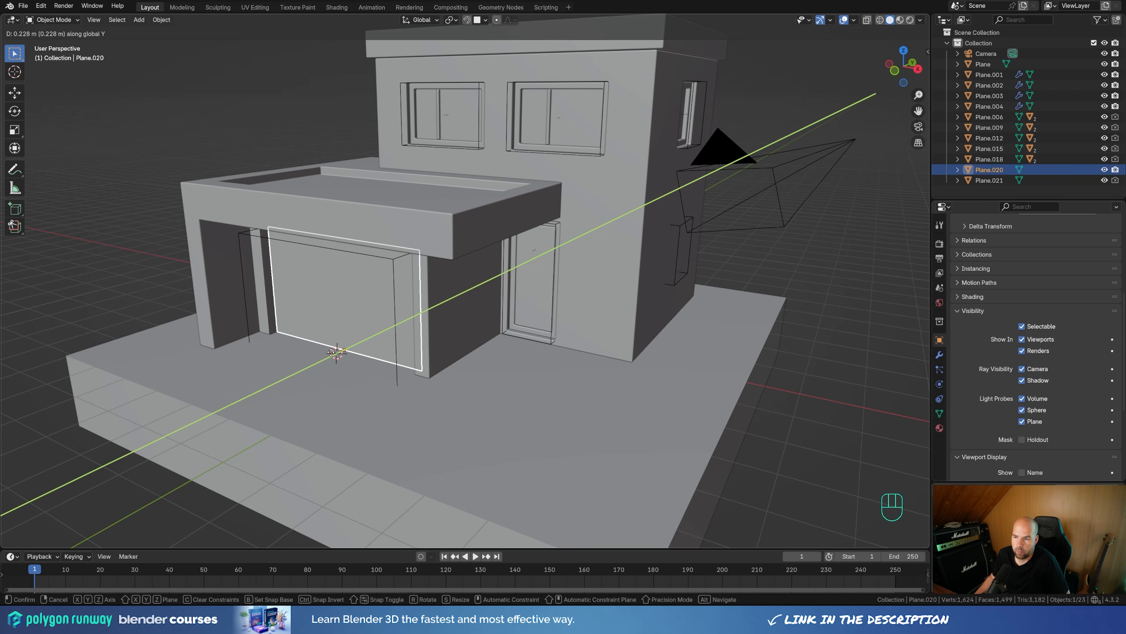
# Place the garage door plane about 0.23 m along Y and divide it with ten evenly spaced horizontal loop cuts.
pyautogui.click(336, 353)
pyautogui.moveTo(338, 319); pyautogui.dragTo(390, 339, button='middle')
pyautogui.press('Tab')
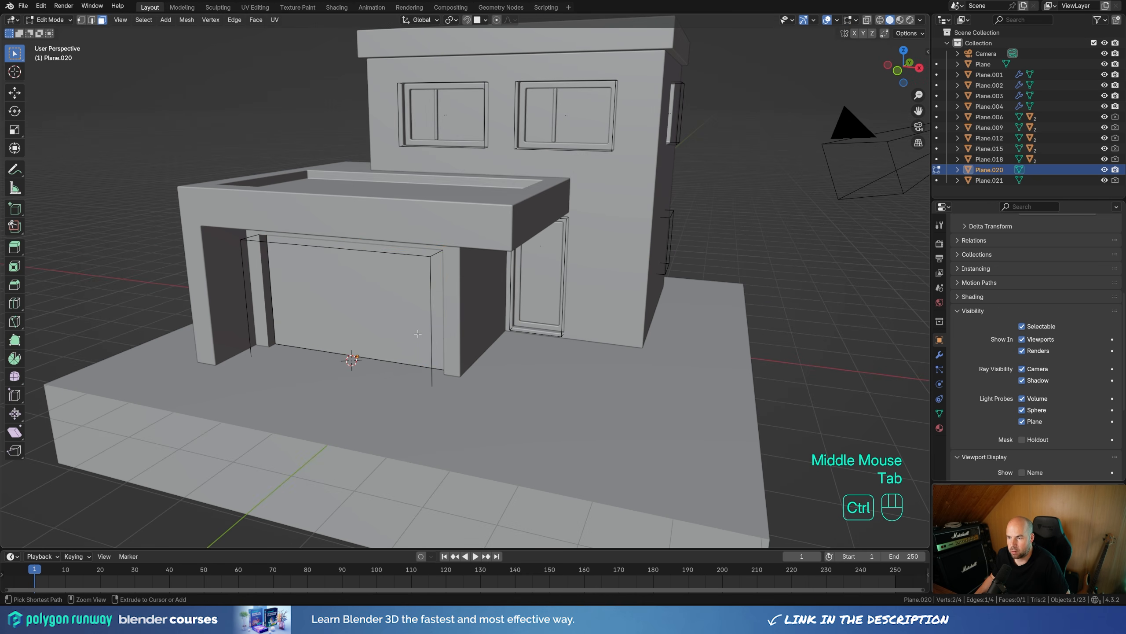
pyautogui.hotkey('ctrl', 'r')
pyautogui.scroll(7, 458, 329)
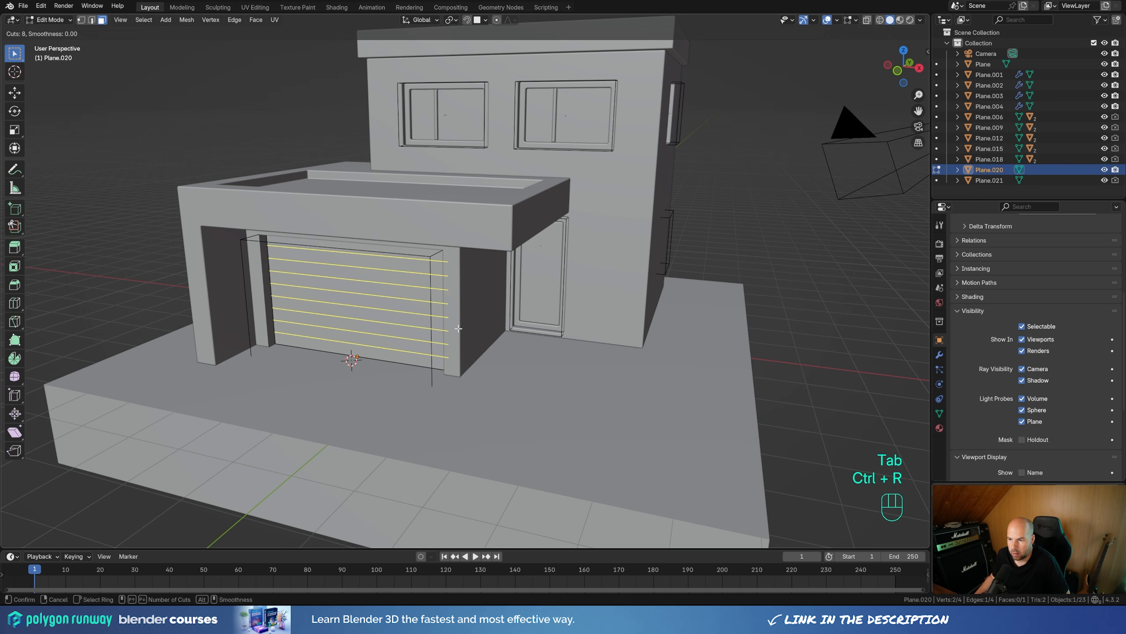
pyautogui.scroll(2, 458, 328)
pyautogui.click(458, 329)
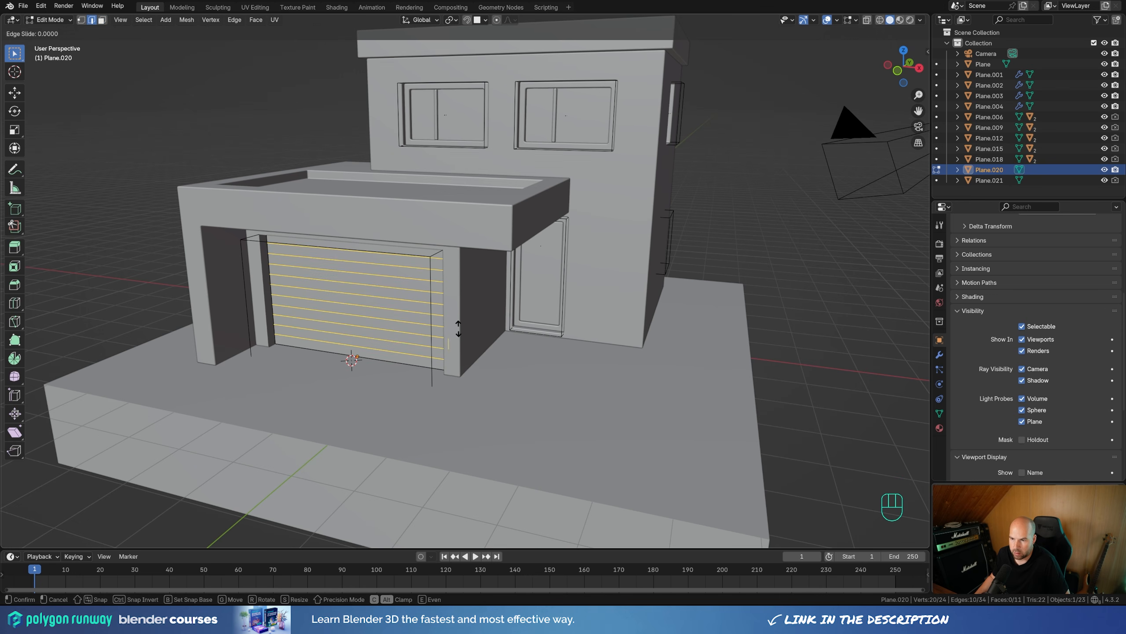
pyautogui.rightClick(458, 329)
# Rip the garage door apart along the cut edges without shifting them and extrude all the slats about 0.11 m.
pyautogui.moveTo(494, 362); pyautogui.dragTo(424, 364, button='middle')
pyautogui.press('v')
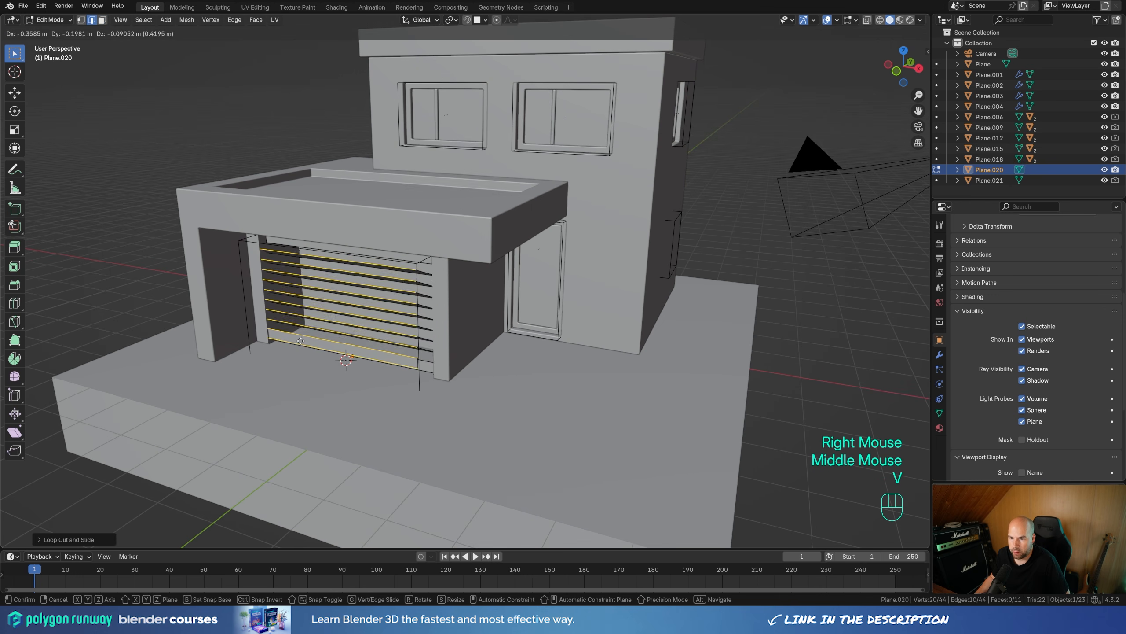
pyautogui.rightClick(335, 343)
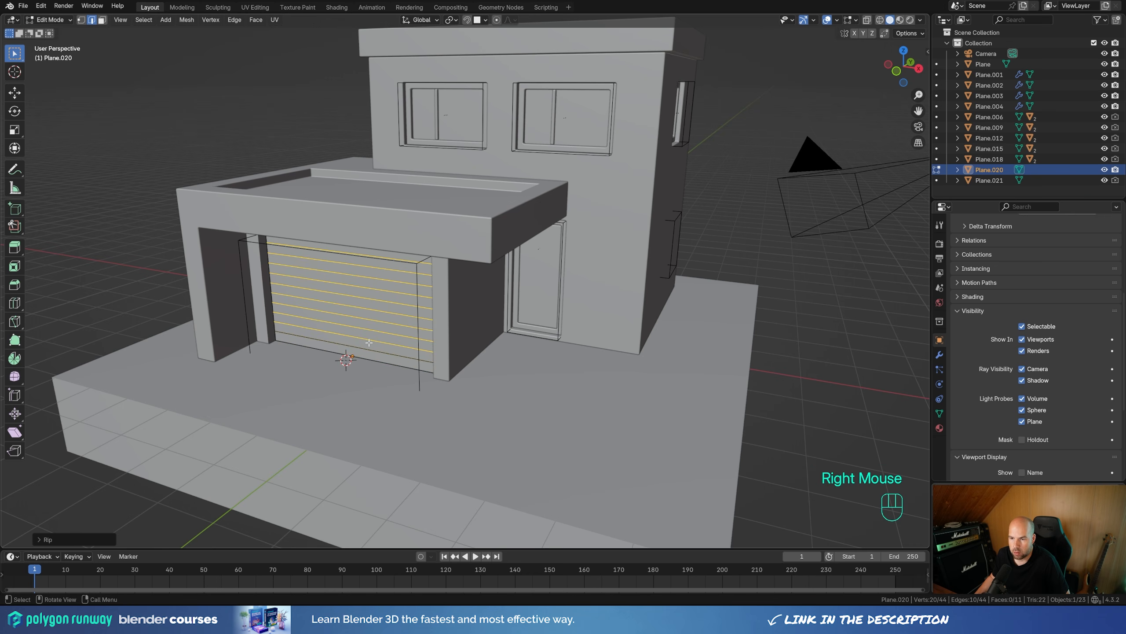
pyautogui.press('a')
pyautogui.press('e')
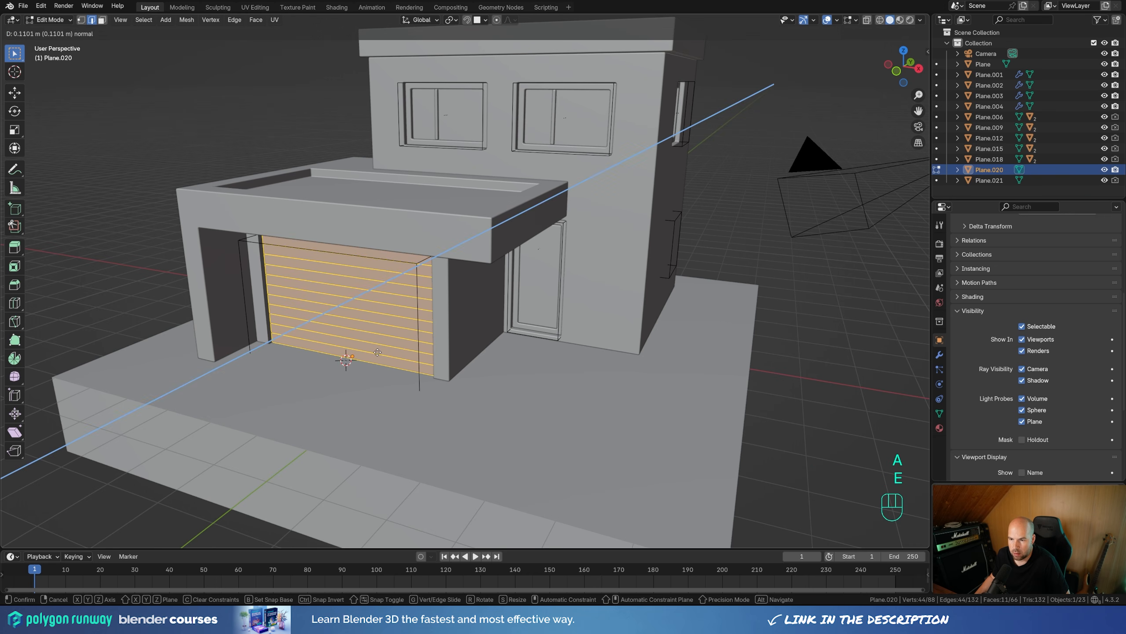
pyautogui.click(377, 352)
# Check the garage door's face orientation with the overlay, turn it off again and return to Object Mode.
pyautogui.click(837, 20)
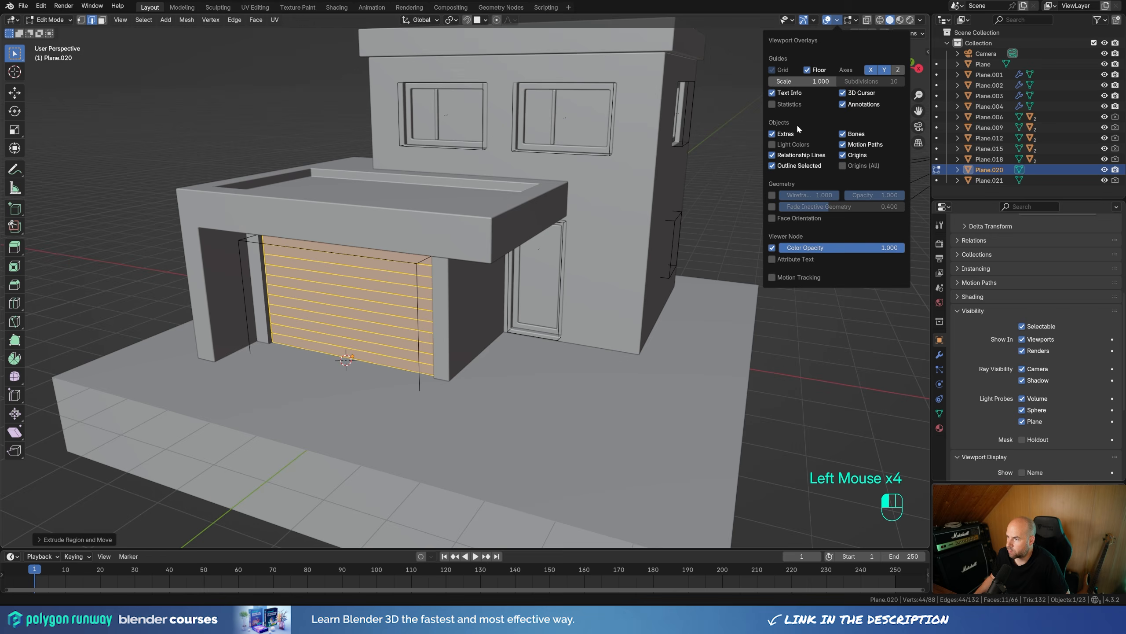
pyautogui.click(772, 218)
pyautogui.click(772, 218)
pyautogui.press('Tab')
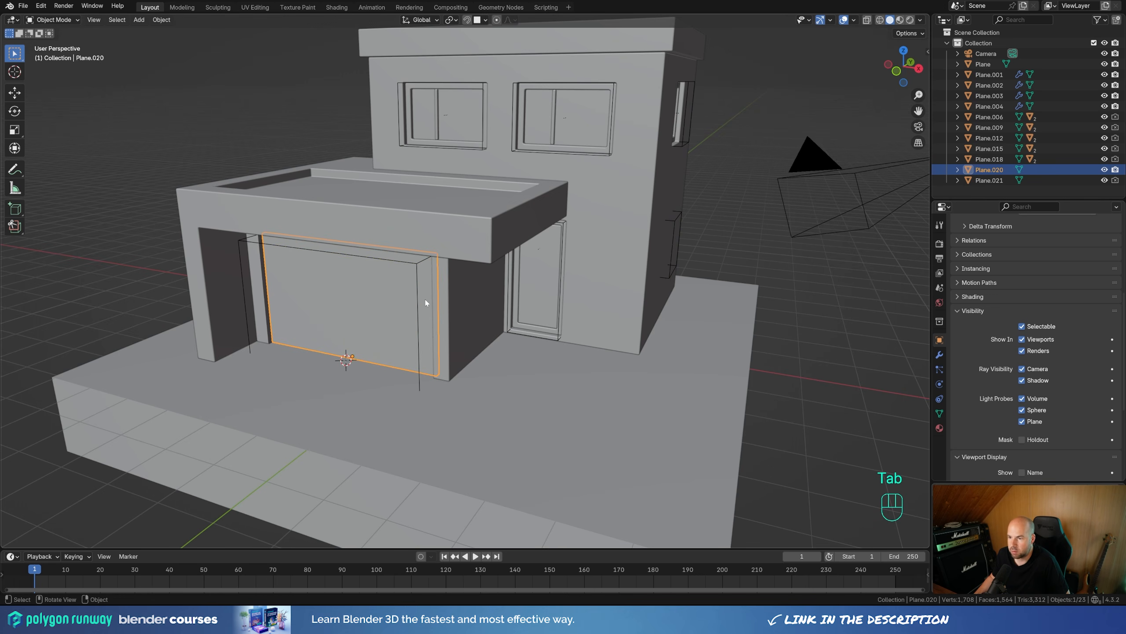
# Copy the Bevel modifier from the garage canopy to the garage door and inspect the slats up close.
pyautogui.keyDown('shift'); pyautogui.click(444, 240); pyautogui.keyUp('shift')
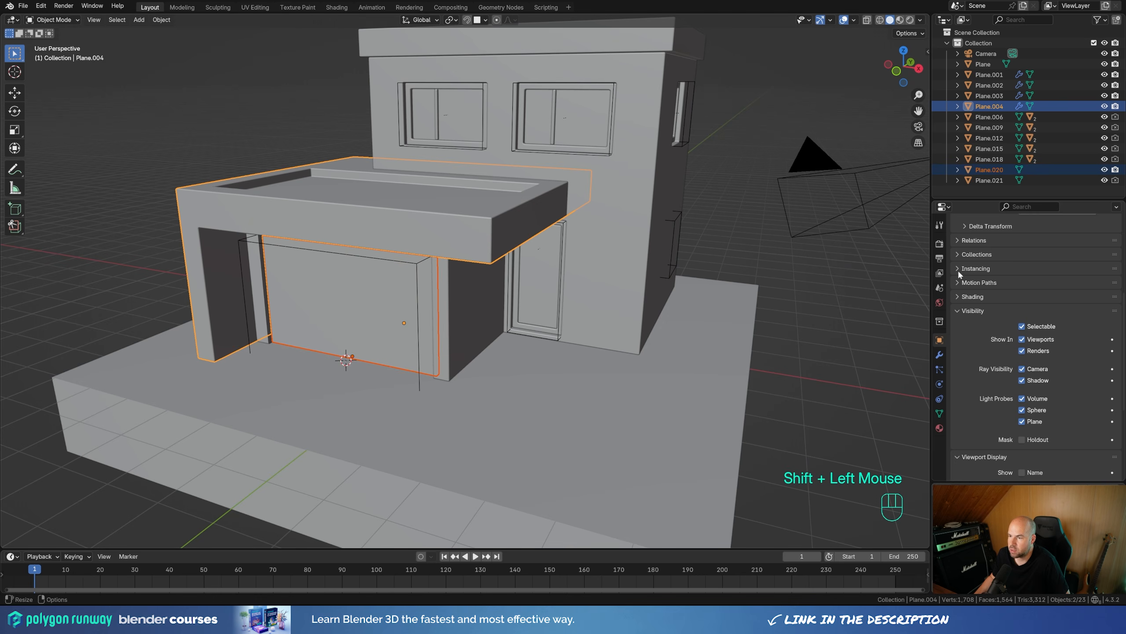
pyautogui.click(939, 354)
pyautogui.scroll(2, 1073, 250)
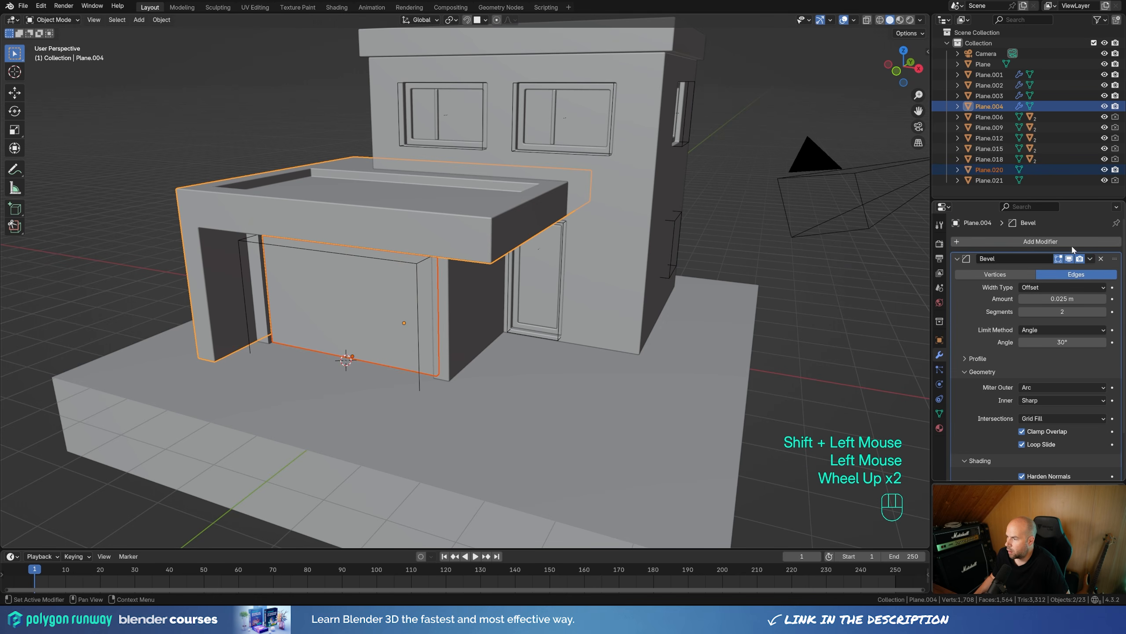
pyautogui.click(1091, 260)
pyautogui.click(1055, 295)
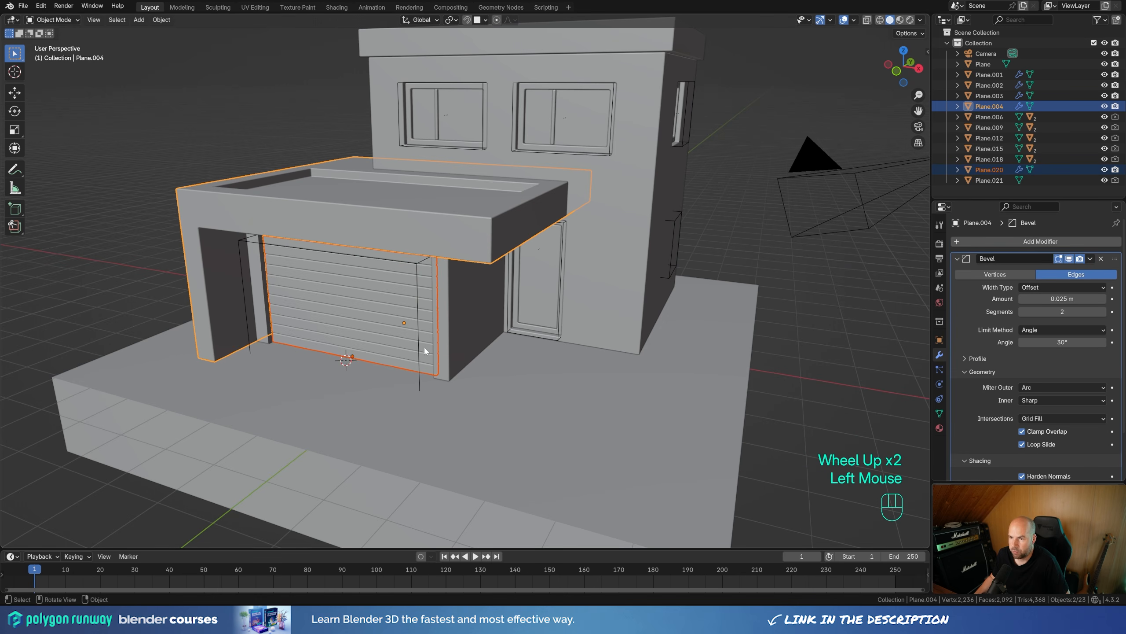
pyautogui.click(308, 322)
pyautogui.scroll(3, 308, 322)
pyautogui.moveTo(303, 332); pyautogui.dragTo(297, 319, button='middle')
pyautogui.scroll(-2, 296, 320)
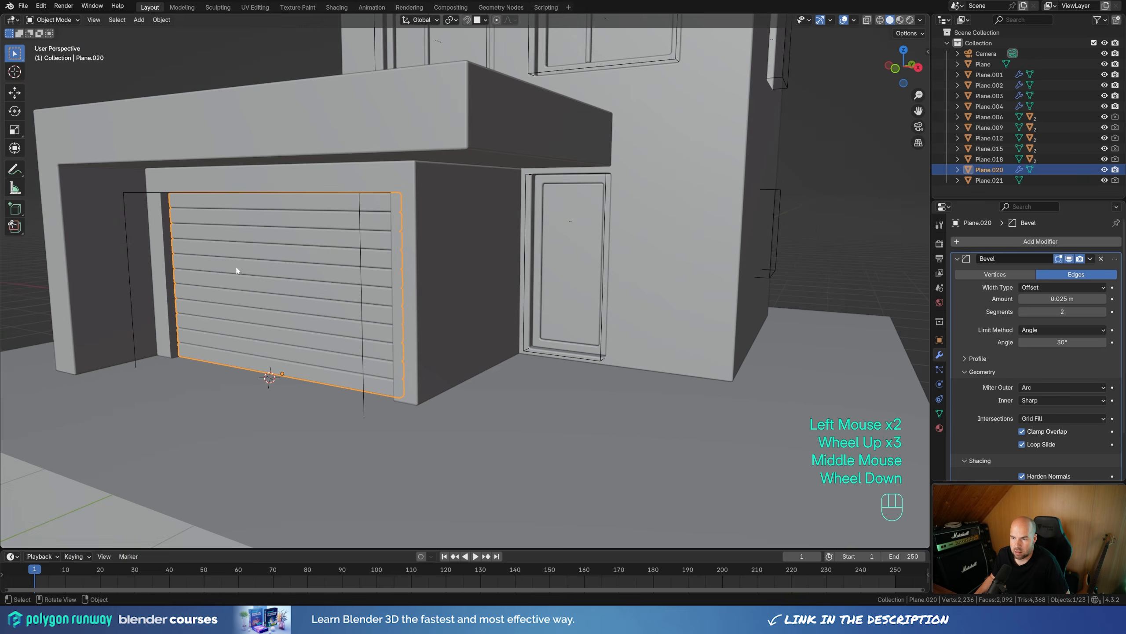
# Duplicate the last Boolean modifier on the main building block and set its object to the lower side window's cutter.
pyautogui.scroll(-1, 412, 295)
pyautogui.moveTo(421, 297); pyautogui.dragTo(647, 307, button='middle')
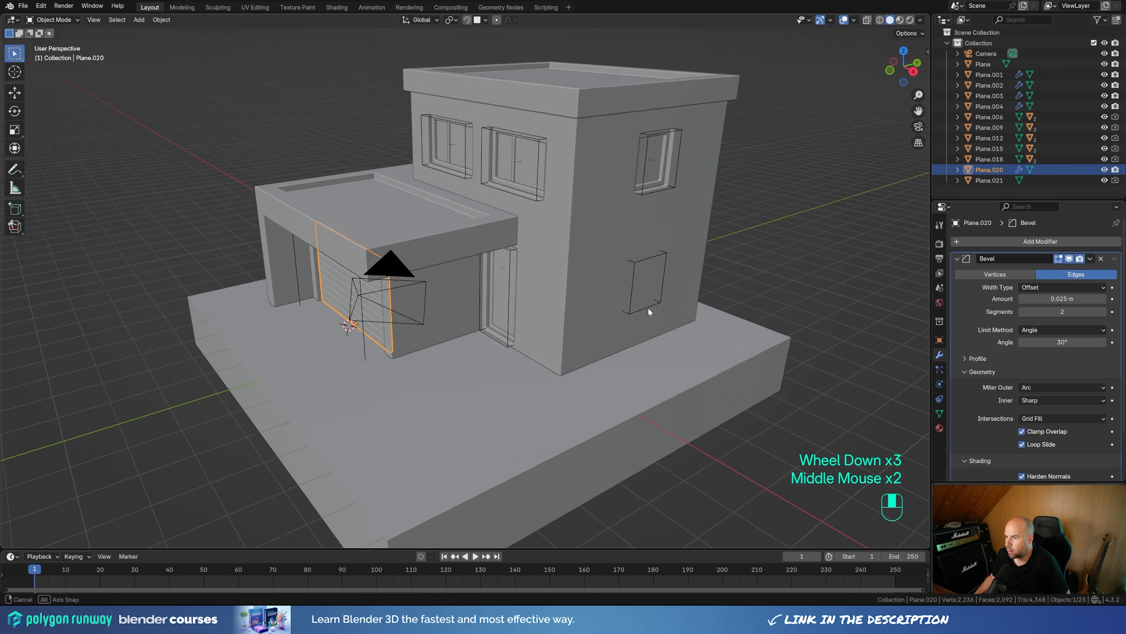
pyautogui.click(667, 242)
pyautogui.scroll(-2, 1030, 402)
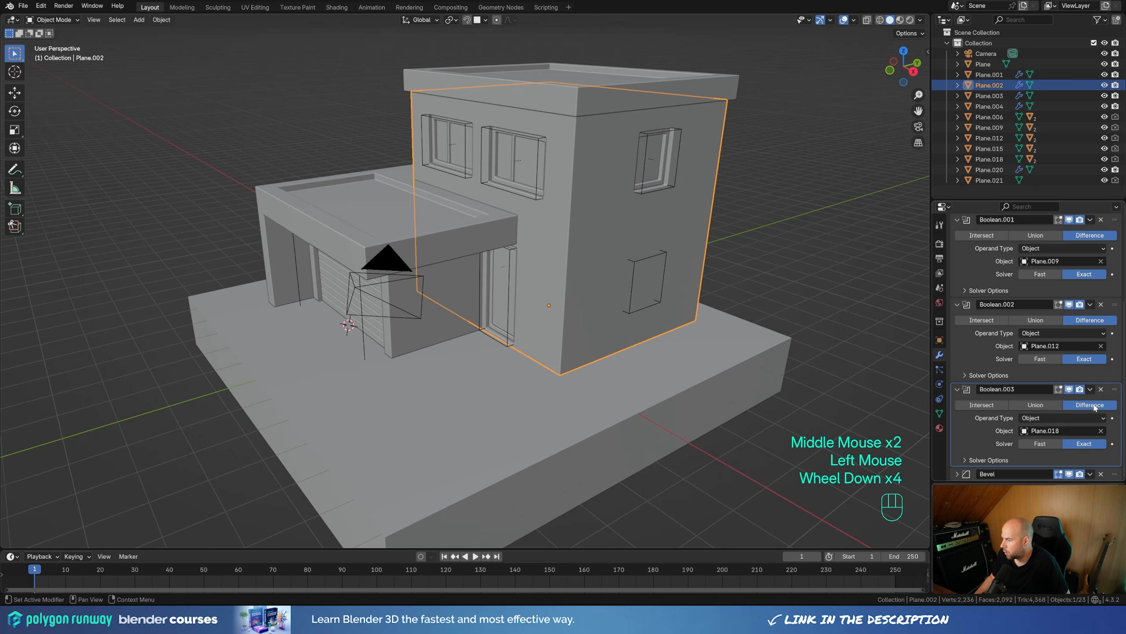
pyautogui.click(1091, 389)
pyautogui.click(1082, 413)
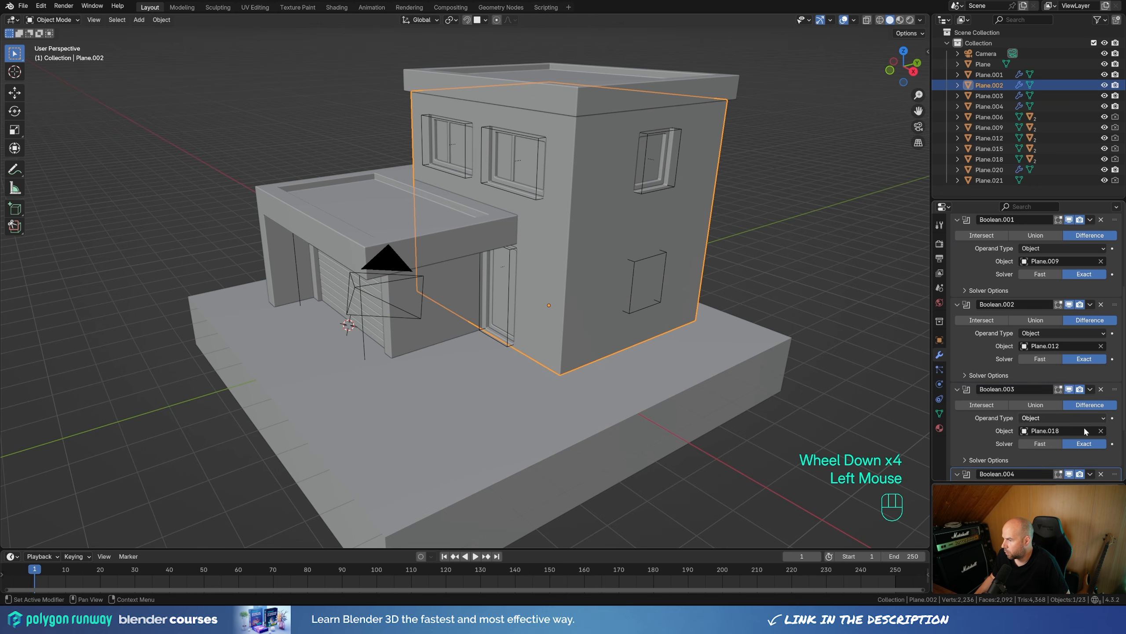
pyautogui.scroll(-1, 1085, 431)
pyautogui.click(1102, 431)
pyautogui.click(1103, 430)
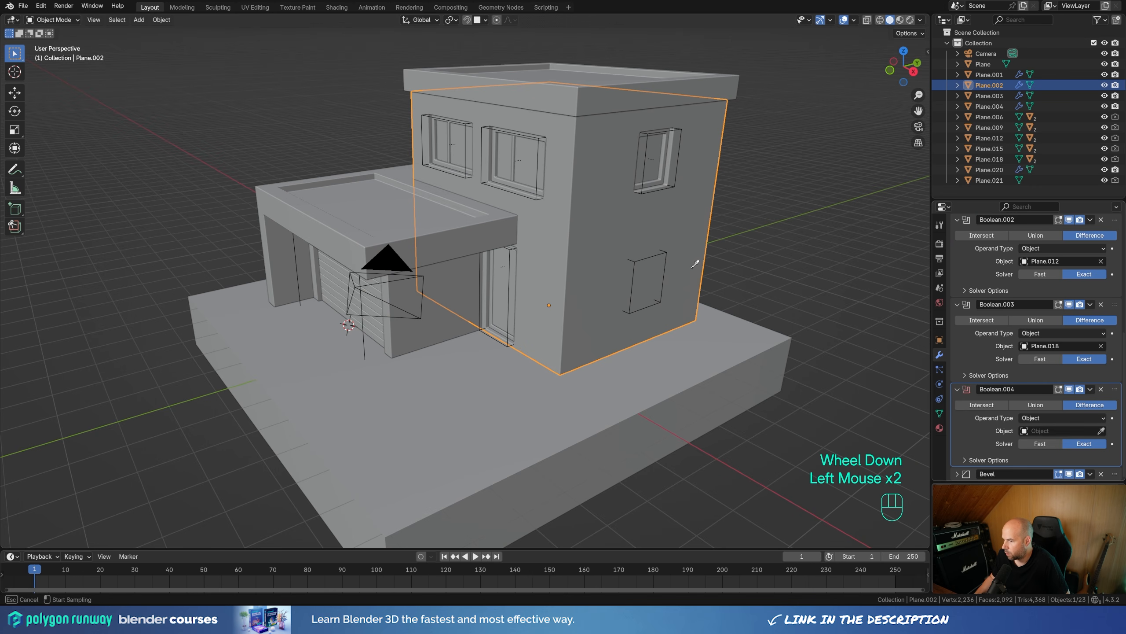
pyautogui.click(656, 266)
pyautogui.scroll(-1, 497, 286)
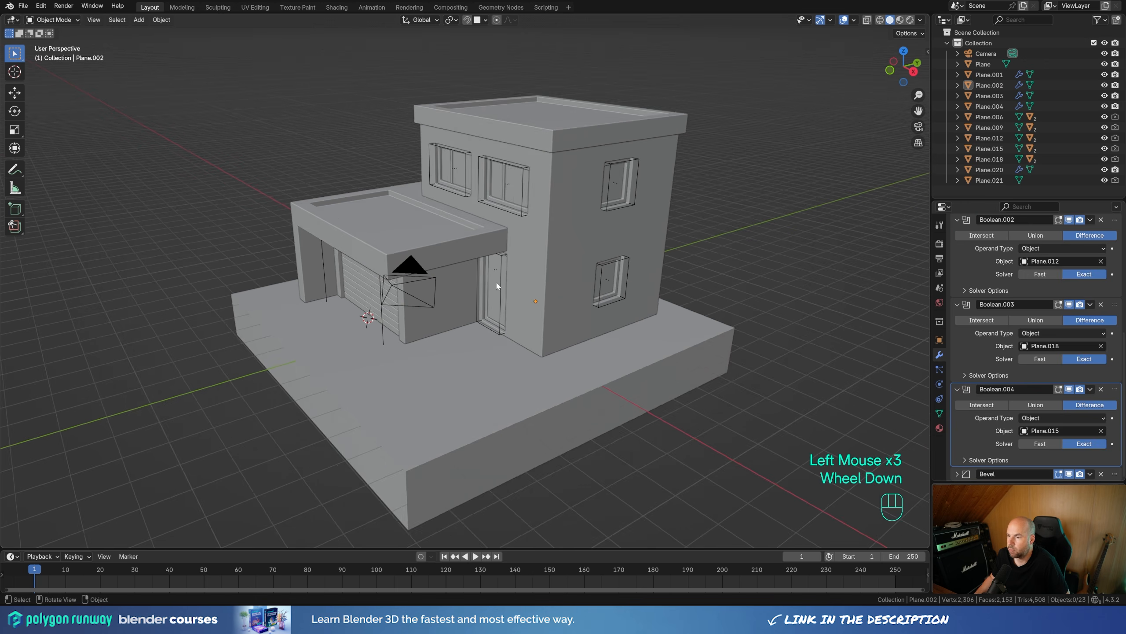
# Add a plane on the ground in front of the entrance door, centred on a newly placed 3D cursor.
pyautogui.moveTo(497, 286); pyautogui.dragTo(532, 378, button='middle')
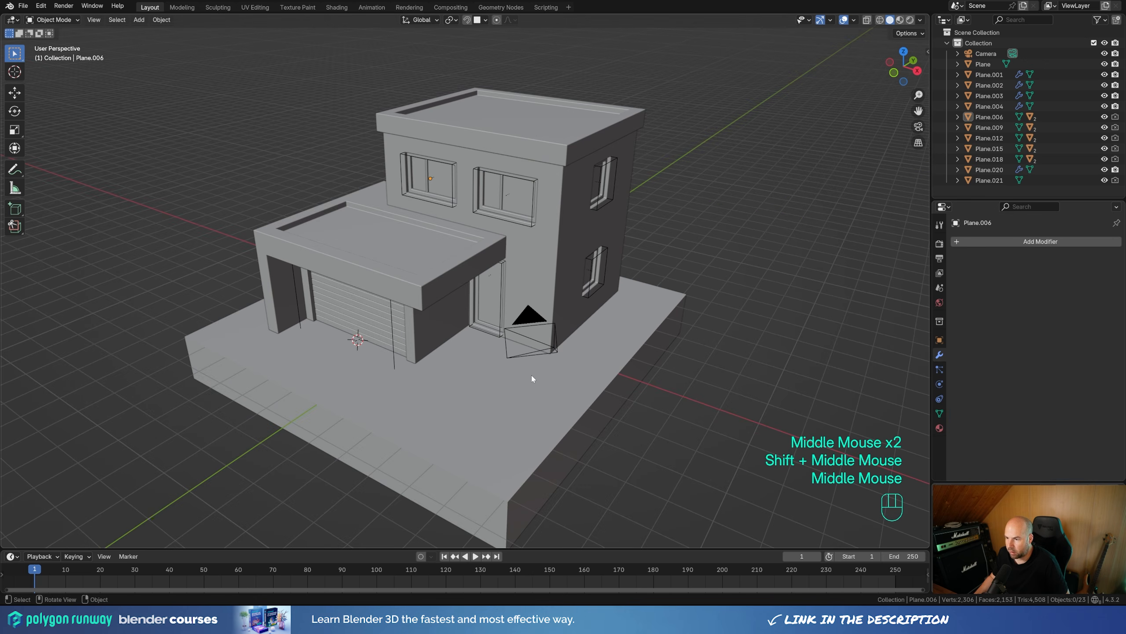
pyautogui.keyDown('shift'); pyautogui.rightClick(473, 358); pyautogui.keyUp('shift')
pyautogui.hotkey('shift', 'a')
pyautogui.moveTo(563, 323)
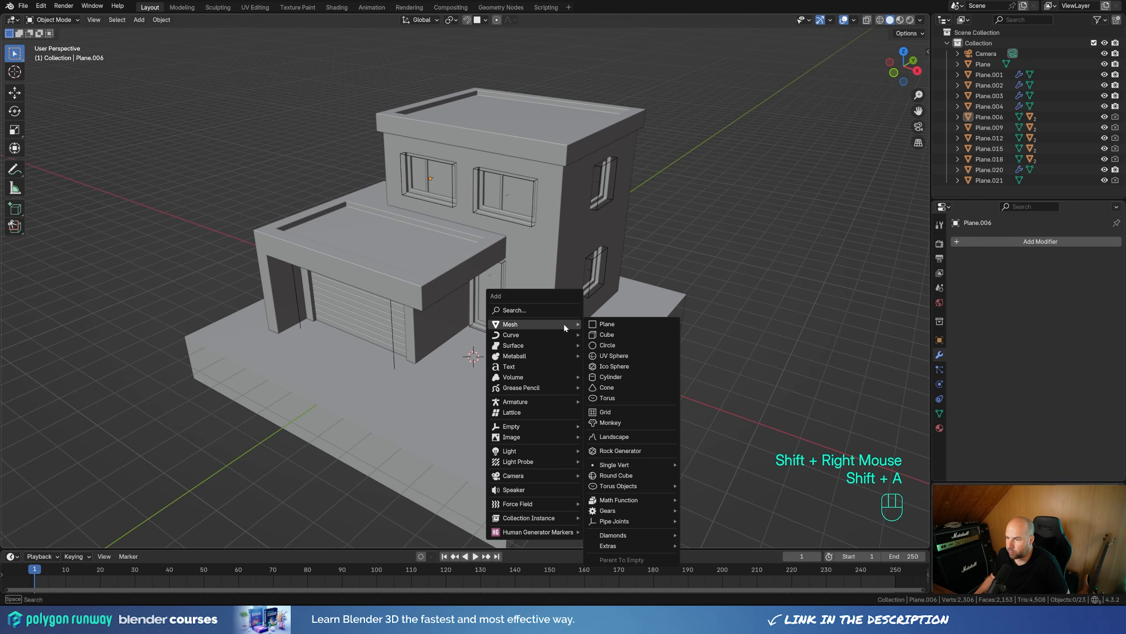
pyautogui.click(616, 323)
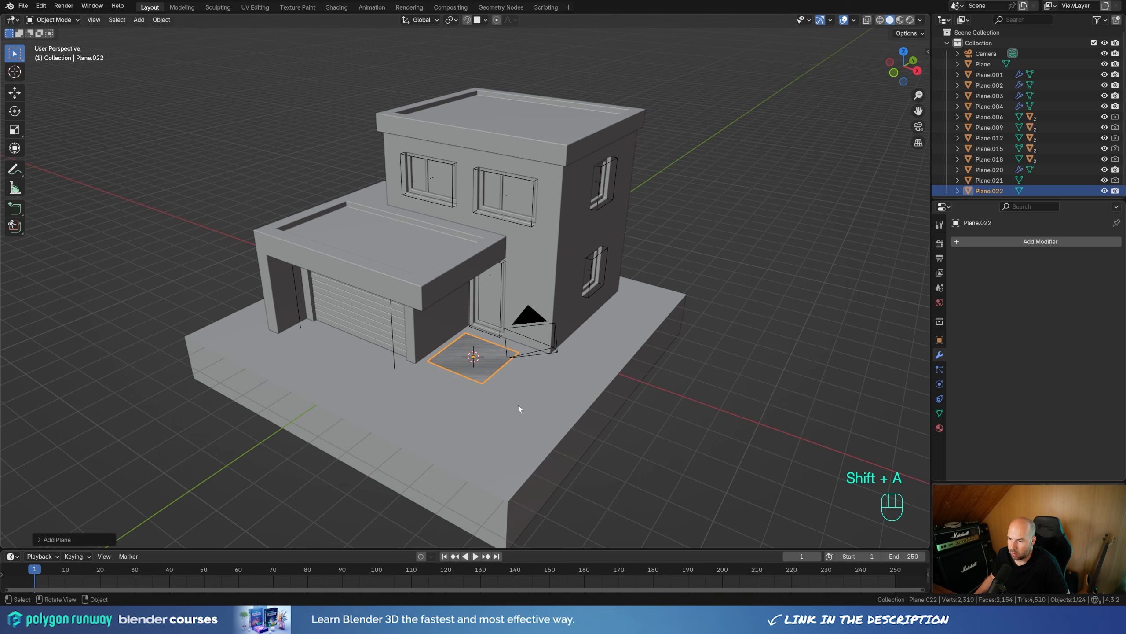
# Scale the new plane down, narrow it slightly along Y and extrude it upward into a thin paving slab.
pyautogui.press('Tab')
pyautogui.press('s')
pyautogui.click(617, 398)
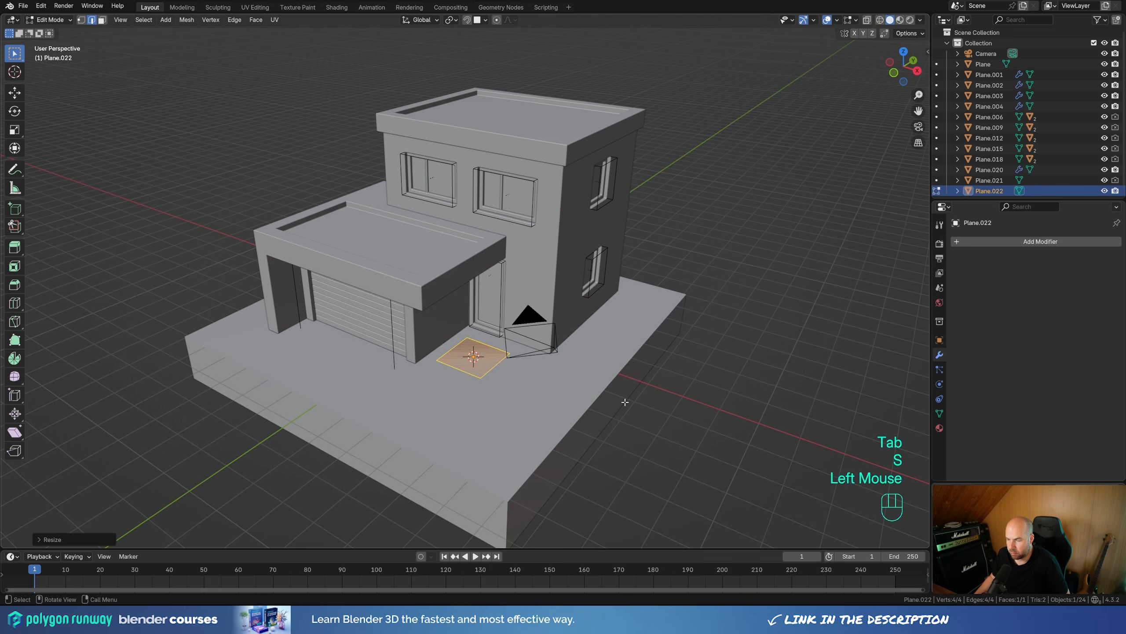
pyautogui.press('s')
pyautogui.press('y')
pyautogui.click(601, 399)
pyautogui.press('e')
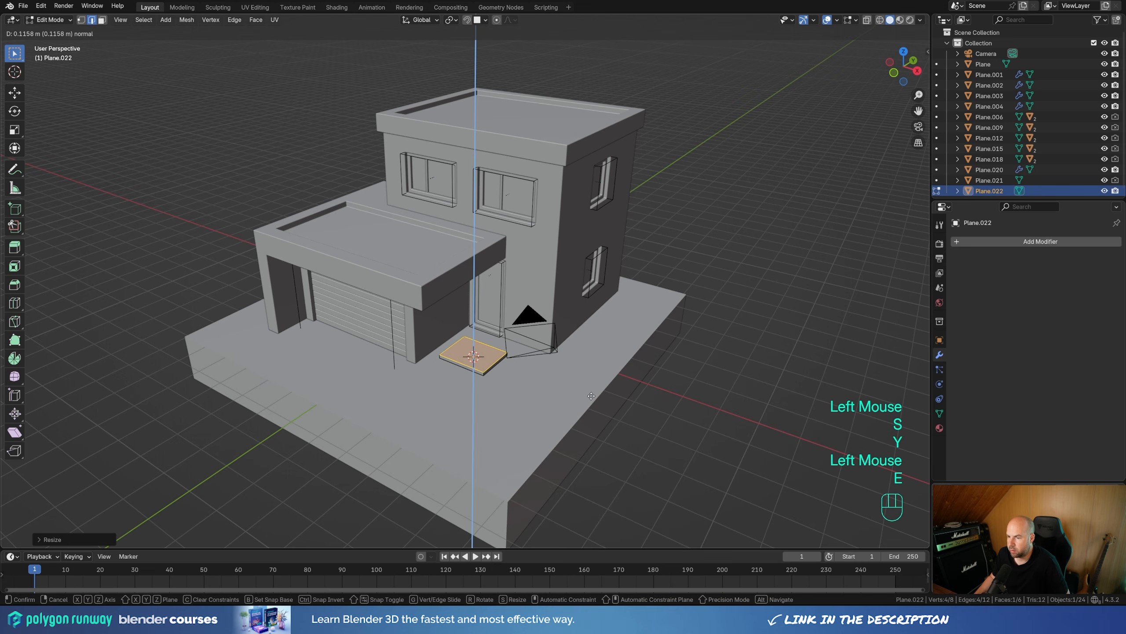
pyautogui.click(572, 377)
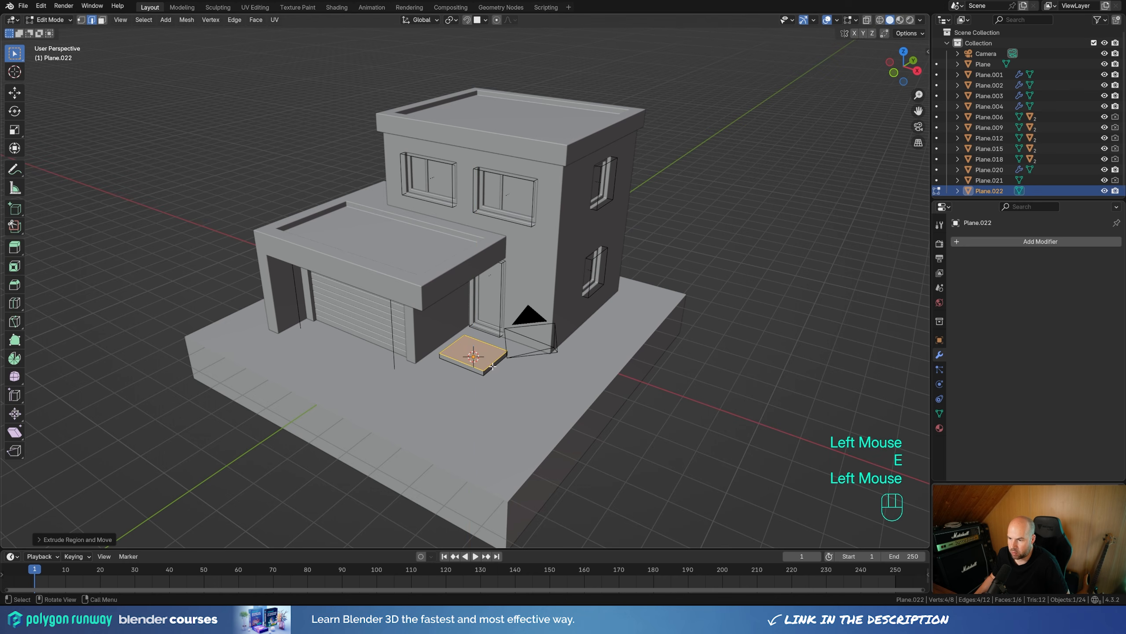
pyautogui.press('Tab')
# Make two linked duplicates of the paving slab at equal spacing along Y to form a path away from the door.
pyautogui.hotkey('alt', 'd')
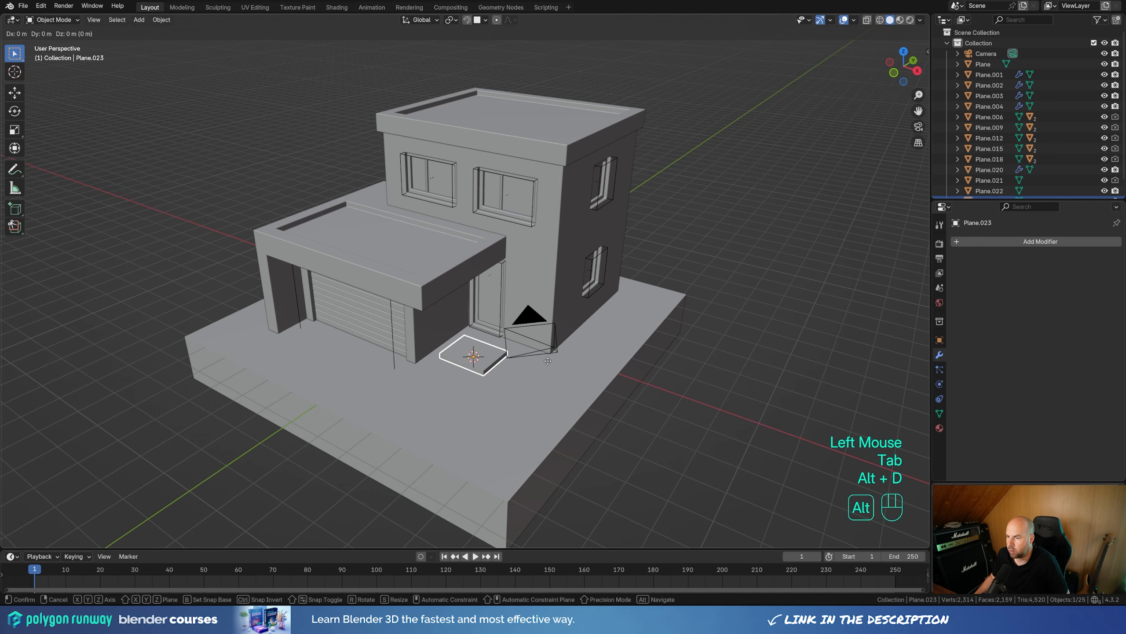
pyautogui.press('y')
pyautogui.click(520, 395)
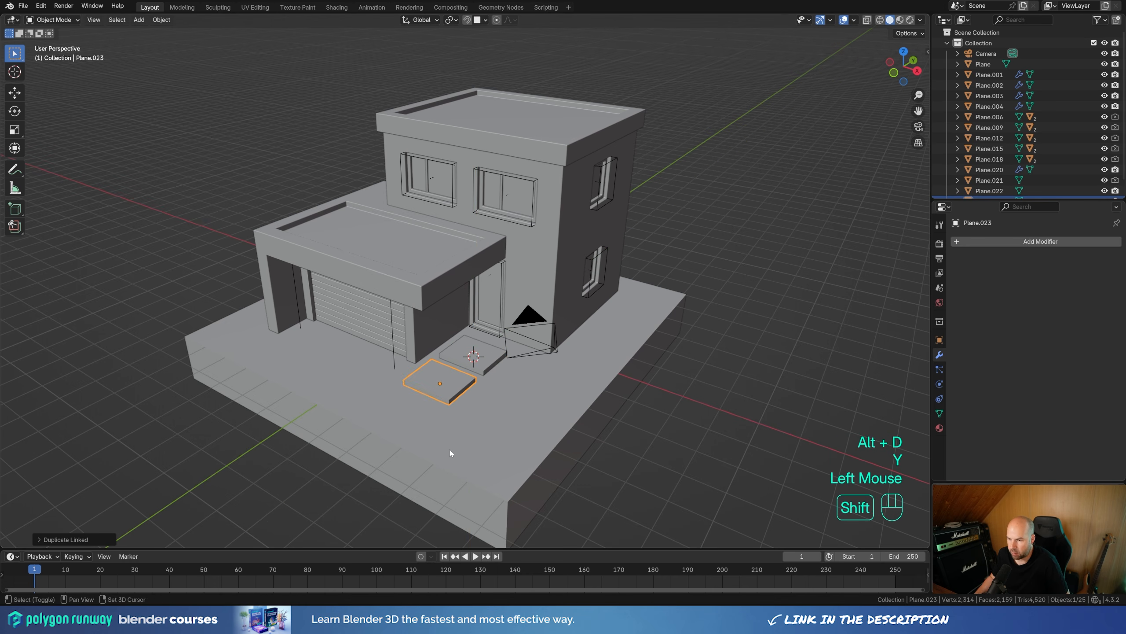
pyautogui.hotkey('shift', 'r')
# Lower all three paving slabs together along Z into the ground and clear the selection.
pyautogui.scroll(-3, 494, 385)
pyautogui.moveTo(490, 384)
pyautogui.mouseDown(button='middle')
pyautogui.moveTo(520, 385)
pyautogui.moveTo(498, 390)
pyautogui.mouseUp(button='middle')
pyautogui.scroll(2, 498, 391)
pyautogui.keyDown('shift'); pyautogui.click(443, 412); pyautogui.keyUp('shift')
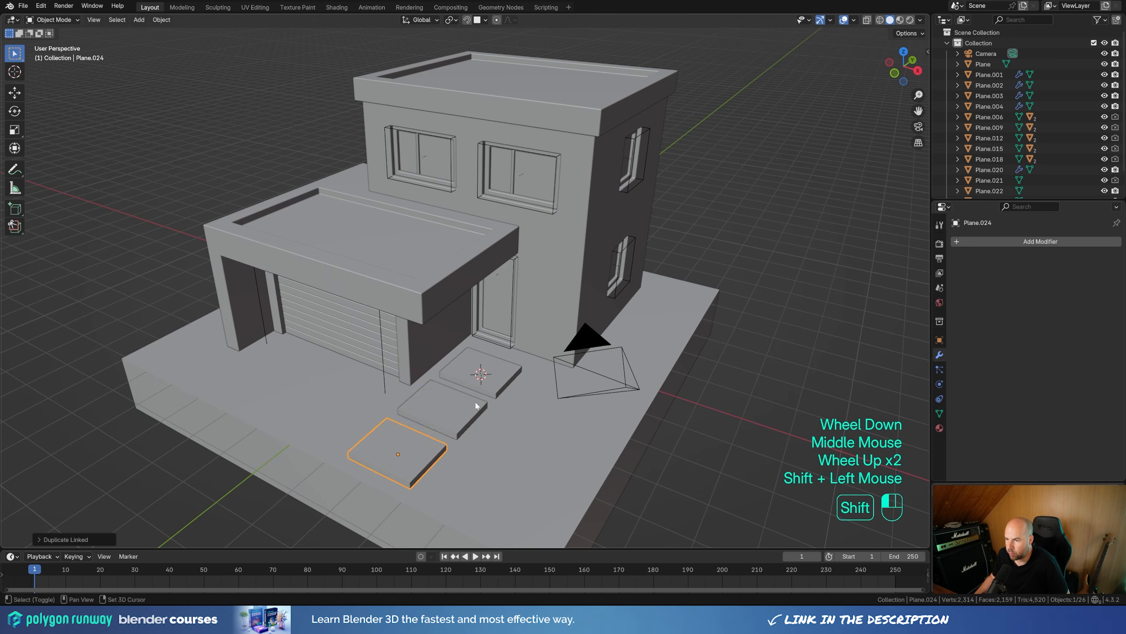
pyautogui.keyDown('shift'); pyautogui.click(481, 374); pyautogui.keyUp('shift')
pyautogui.press('g')
pyautogui.press('z')
pyautogui.keyDown('shift'); pyautogui.click(558, 412); pyautogui.keyUp('shift')
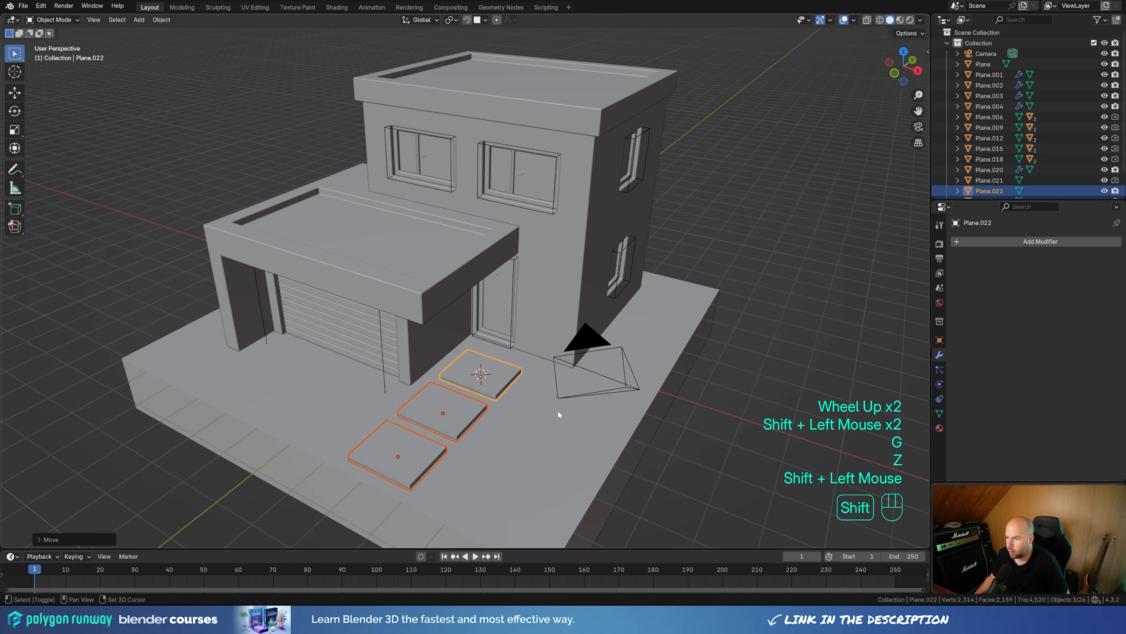
pyautogui.click(584, 472)
pyautogui.scroll(-3, 584, 472)
pyautogui.moveTo(523, 355); pyautogui.dragTo(492, 369, button='middle')
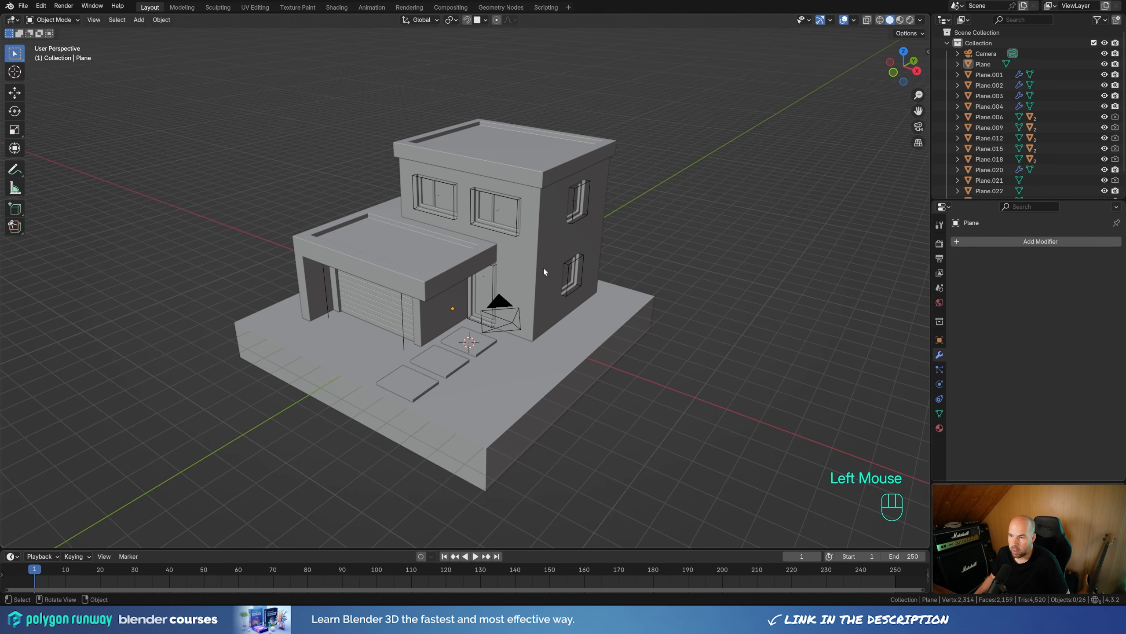
pyautogui.keyDown('shift'); pyautogui.moveTo(544, 272); pyautogui.dragTo(558, 275, button='middle'); pyautogui.keyUp('shift')
pyautogui.moveTo(557, 275)
pyautogui.mouseDown(button='middle')
pyautogui.moveTo(571, 277)
pyautogui.moveTo(555, 280)
pyautogui.mouseUp(button='middle')
pyautogui.keyDown('shift'); pyautogui.moveTo(554, 281); pyautogui.dragTo(595, 298, button='middle'); pyautogui.keyUp('shift')
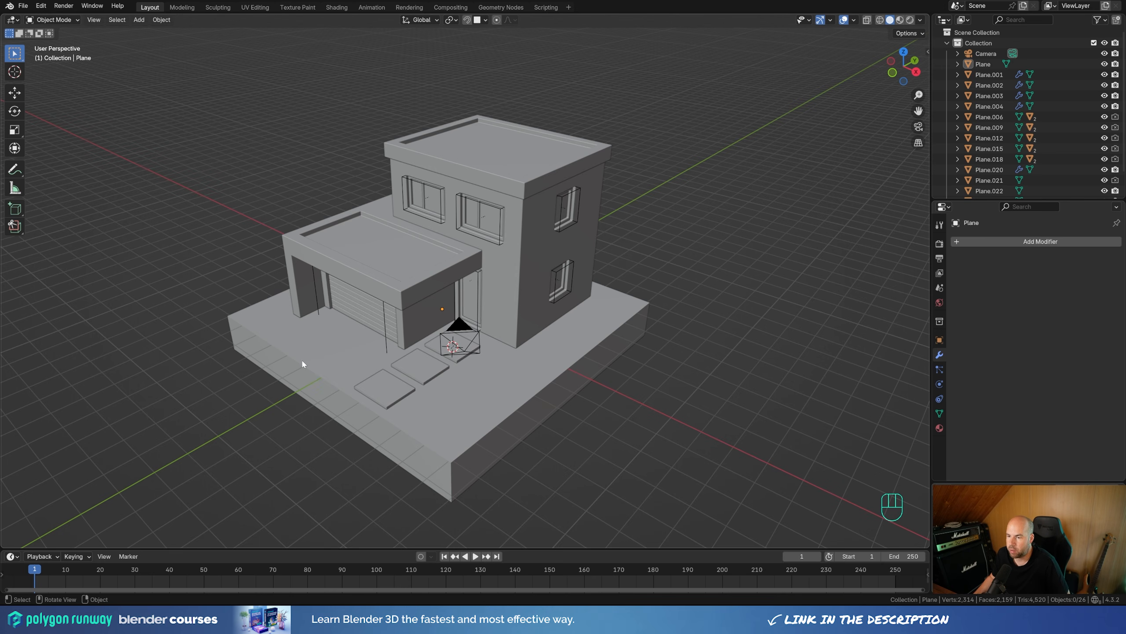
pyautogui.moveTo(502, 366); pyautogui.dragTo(520, 369, button='middle')
# Place the 3D cursor near the base's front corner beside the garage and add a plane there.
pyautogui.keyDown('shift'); pyautogui.moveTo(520, 422); pyautogui.dragTo(541, 328, button='middle'); pyautogui.keyUp('shift')
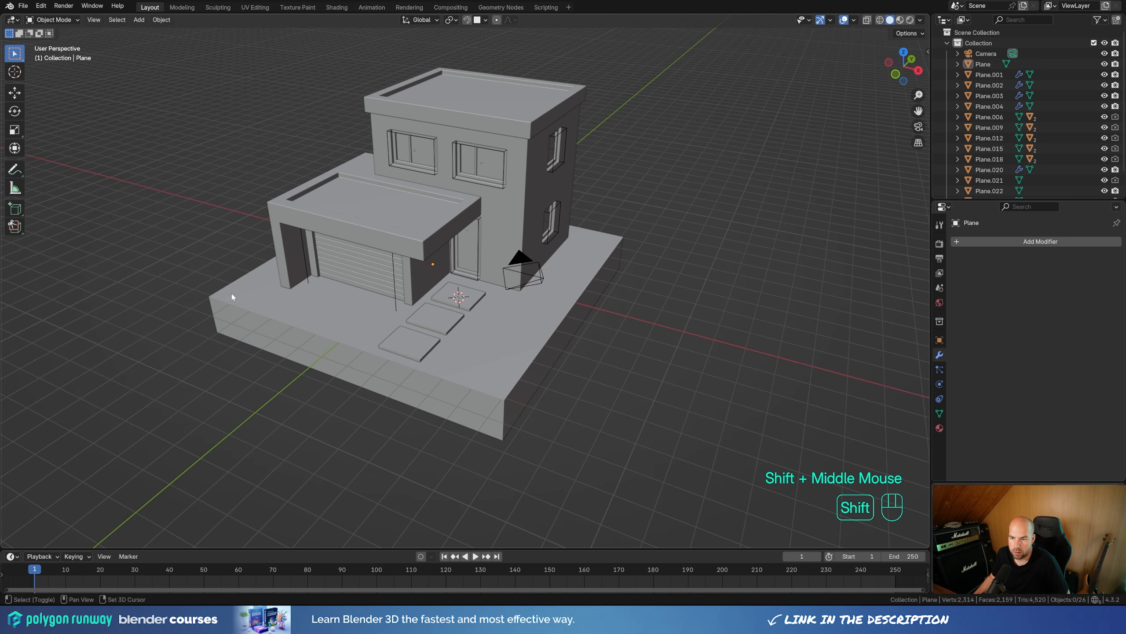
pyautogui.keyDown('shift'); pyautogui.rightClick(343, 345); pyautogui.keyUp('shift')
pyautogui.keyDown('shift'); pyautogui.moveTo(343, 345); pyautogui.dragTo(414, 308, button='middle'); pyautogui.keyUp('shift')
pyautogui.hotkey('shift', 'a')
pyautogui.moveTo(421, 310)
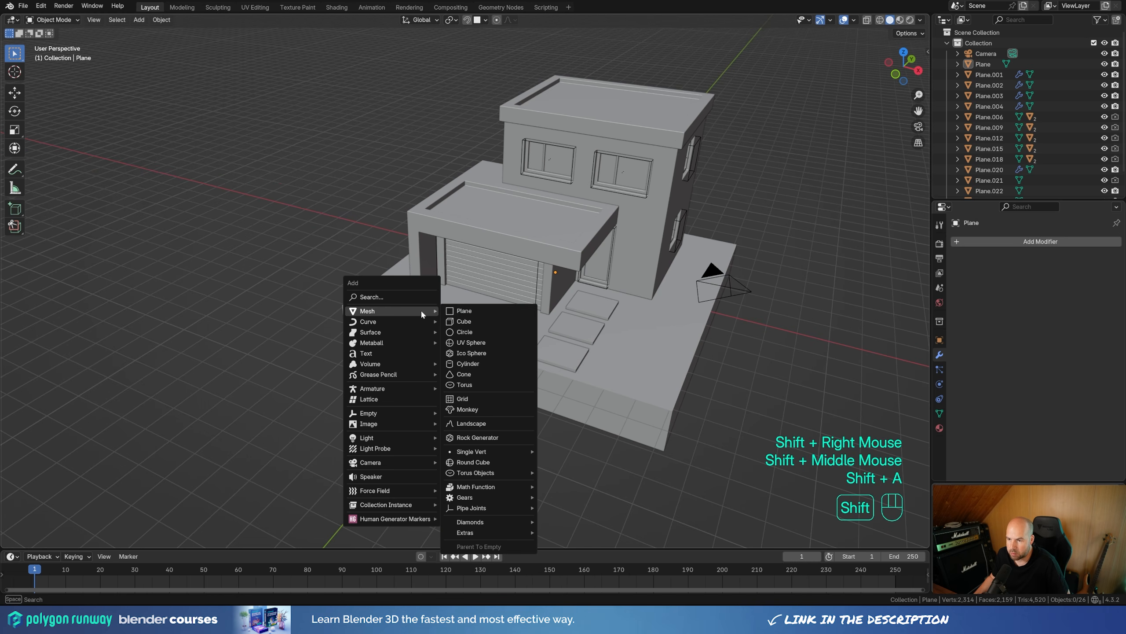
pyautogui.click(471, 309)
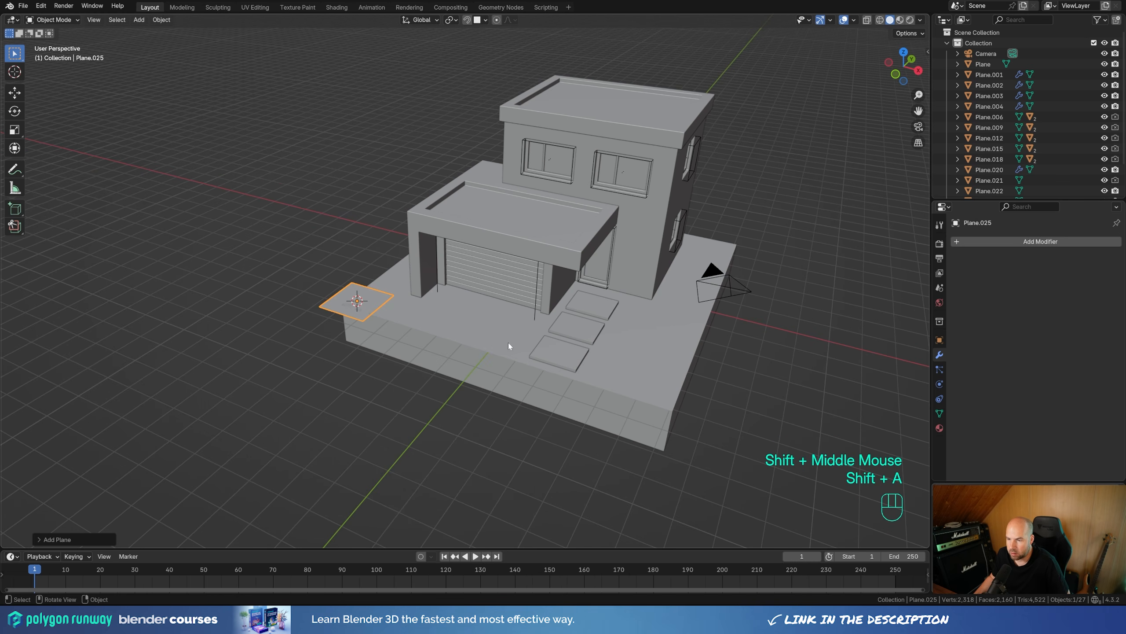
# Scale the corner plane's mesh down to a small square in Edit Mode.
pyautogui.press('Tab')
pyautogui.moveTo(508, 342); pyautogui.dragTo(627, 441, button='middle')
pyautogui.press('s')
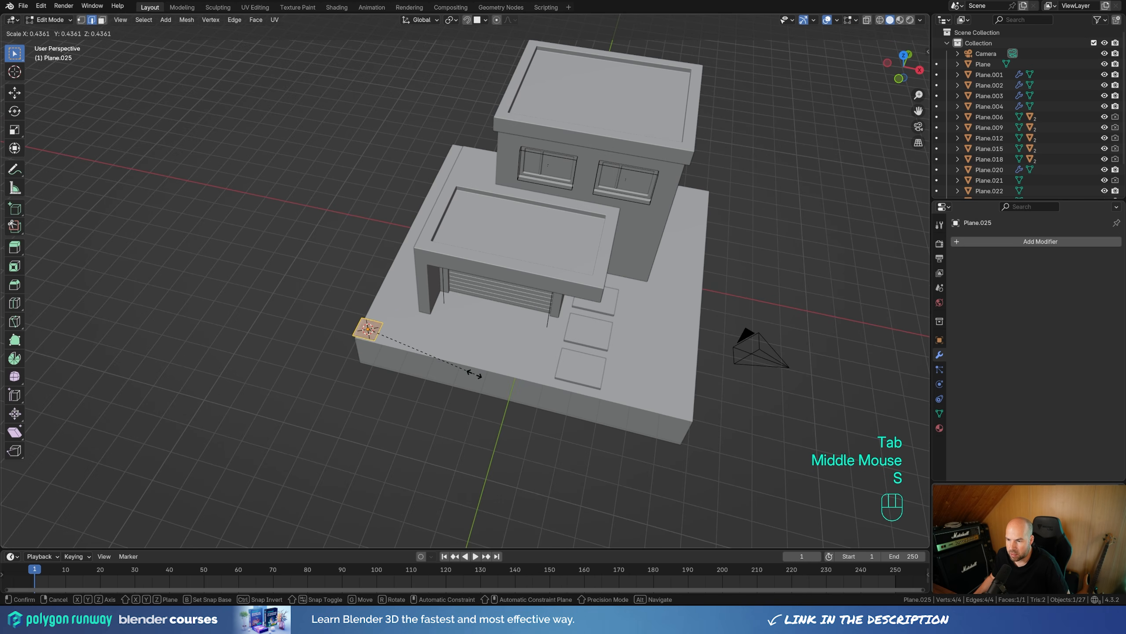
pyautogui.click(398, 348)
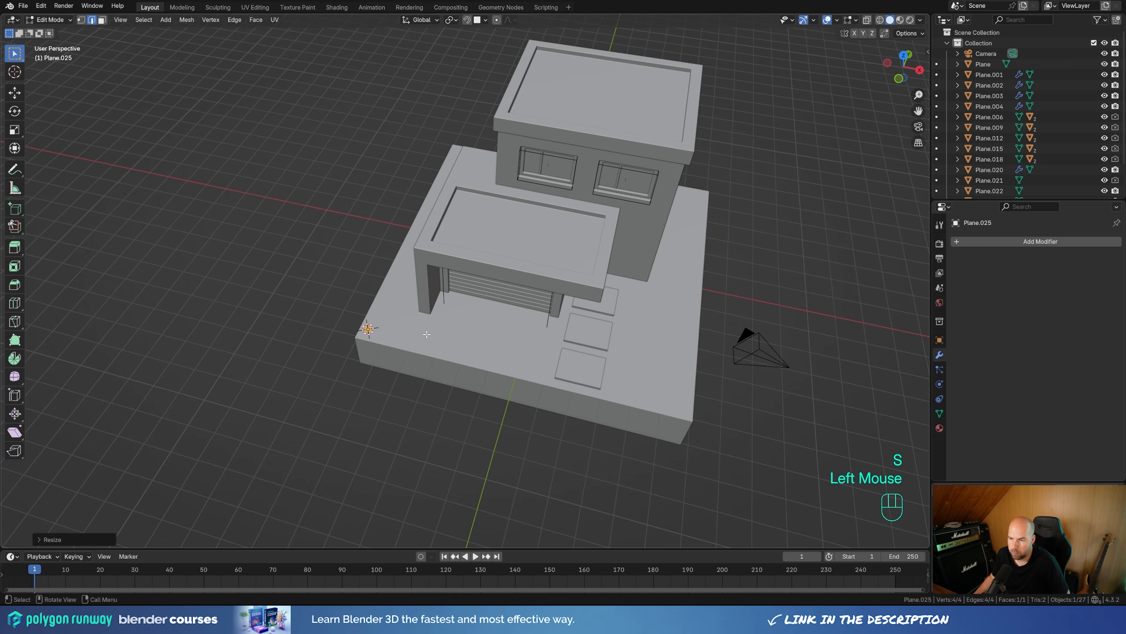
# Stretch the small corner square into a narrow strip by moving its far edge about 0.9 m along Y in top view.
pyautogui.press('KP_7')
pyautogui.keyDown('shift'); pyautogui.moveTo(428, 351); pyautogui.dragTo(488, 300, button='middle'); pyautogui.keyUp('shift')
pyautogui.scroll(2, 491, 301)
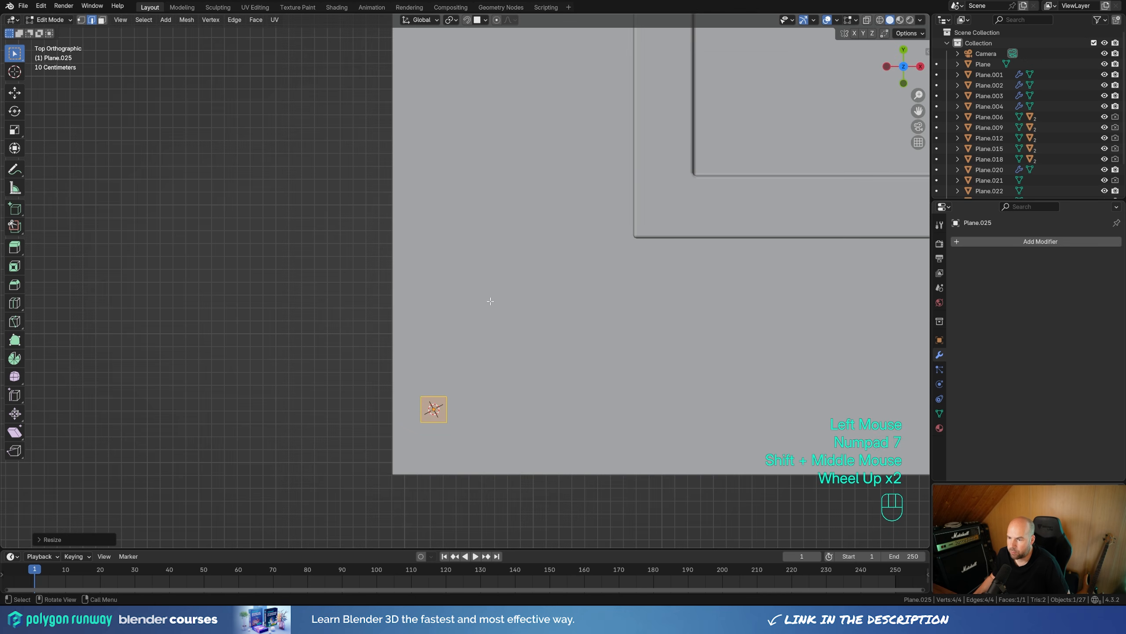
pyautogui.press('1')
pyautogui.moveTo(402, 377); pyautogui.dragTo(497, 403)
pyautogui.press('g')
pyautogui.press('y')
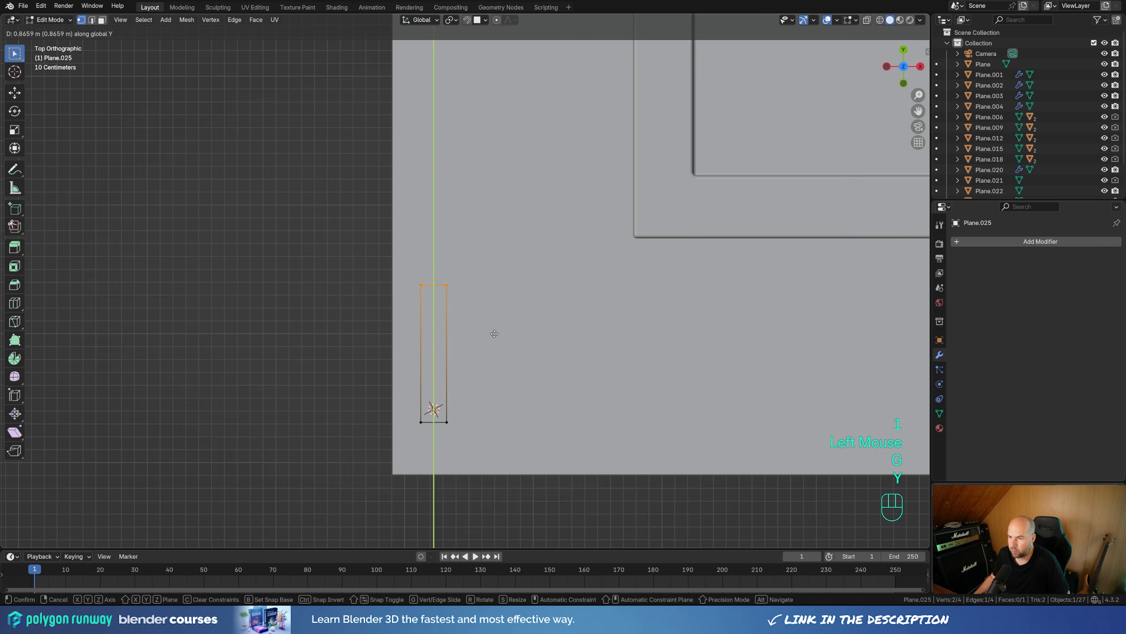
pyautogui.click(488, 326)
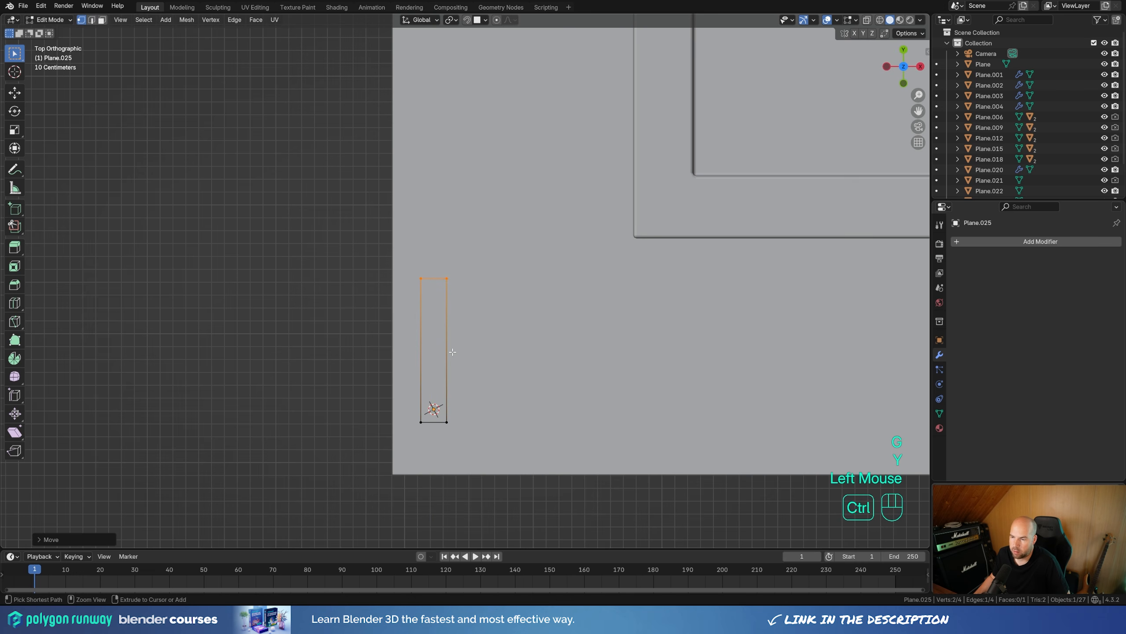
# Add two evenly spaced loop cuts across the strip.
pyautogui.hotkey('ctrl', 'r')
pyautogui.scroll(1, 453, 352)
pyautogui.click(452, 352)
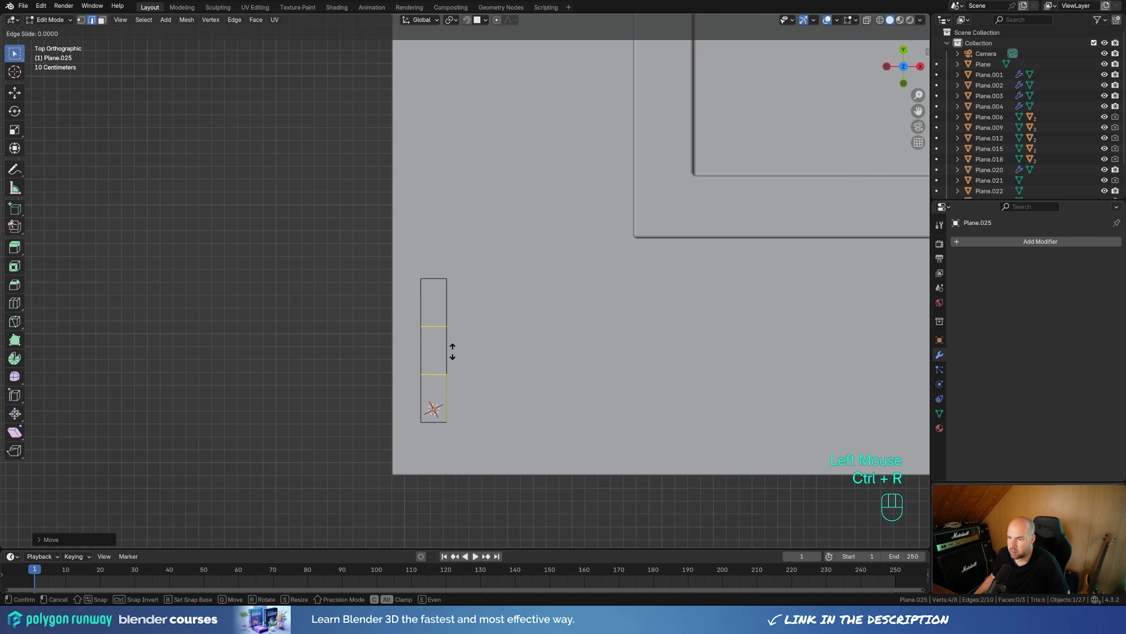
pyautogui.rightClick(462, 339)
# Taper the strip into a pointed blade by scaling its end and intermediate vertex rows progressively narrower toward the tip.
pyautogui.click(677, 367)
pyautogui.press('s')
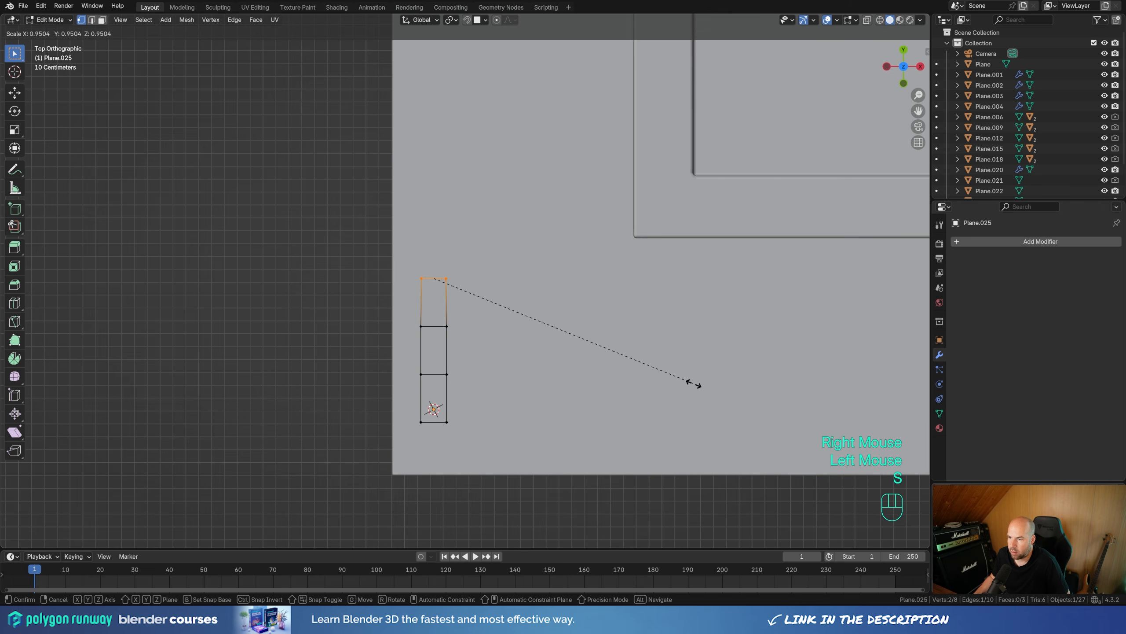
pyautogui.click(470, 324)
pyautogui.moveTo(402, 315); pyautogui.dragTo(545, 349)
pyautogui.press('s')
pyautogui.click(530, 345)
pyautogui.moveTo(385, 365); pyautogui.dragTo(515, 385)
pyautogui.press('s')
pyautogui.click(502, 384)
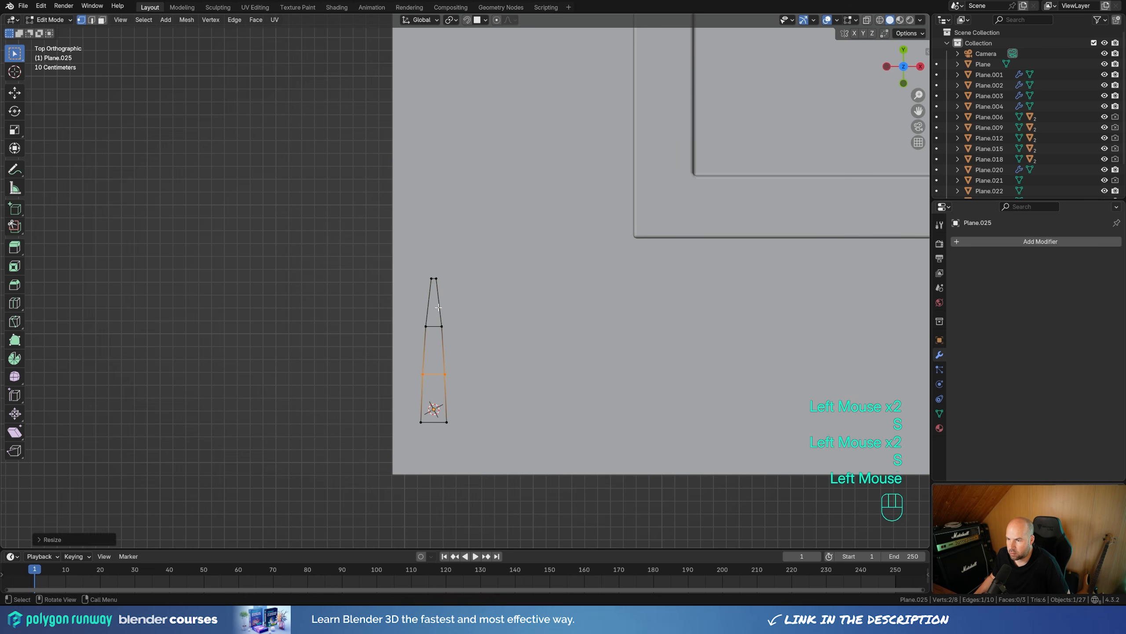
pyautogui.click(434, 278)
pyautogui.press('s')
pyautogui.click(496, 296)
# In right view with X-ray on, lower the blade's three outer vertex rows slightly along Z.
pyautogui.press('KP_3')
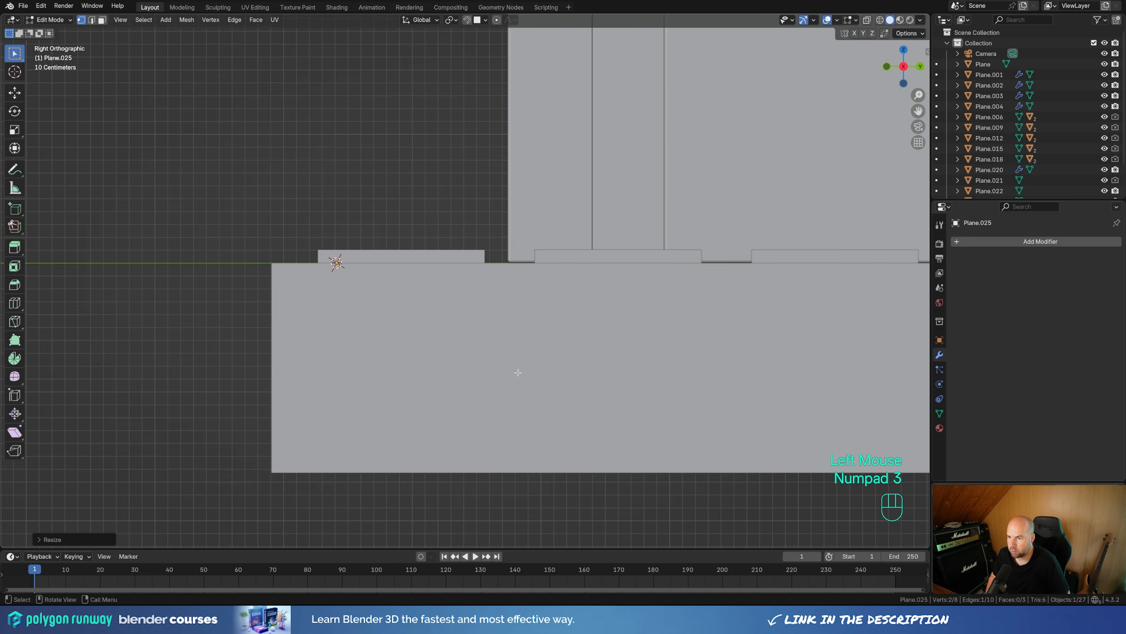
pyautogui.click(866, 20)
pyautogui.keyDown('shift'); pyautogui.moveTo(397, 286); pyautogui.dragTo(425, 292, button='middle'); pyautogui.keyUp('shift')
pyautogui.moveTo(392, 226); pyautogui.dragTo(572, 312)
pyautogui.press('g')
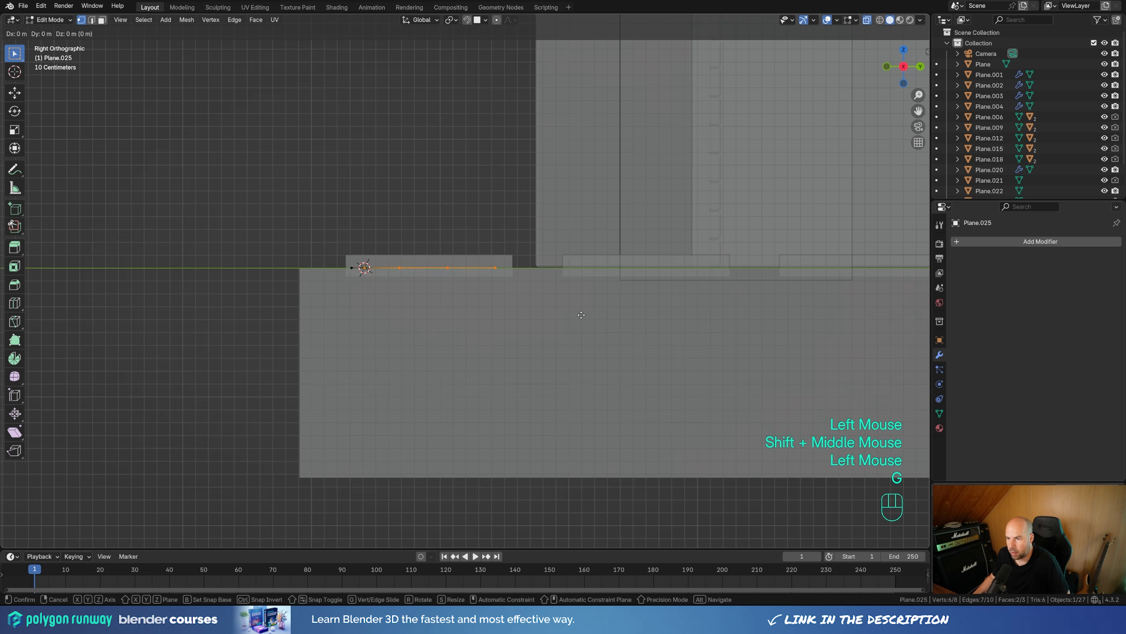
pyautogui.press('z')
pyautogui.click(457, 241)
# Curve the blade downward by lowering its last two rows about 0.07 m and its tip a further 0.09 m along Z, then leave Edit Mode.
pyautogui.click(610, 334)
pyautogui.press('g')
pyautogui.press('z')
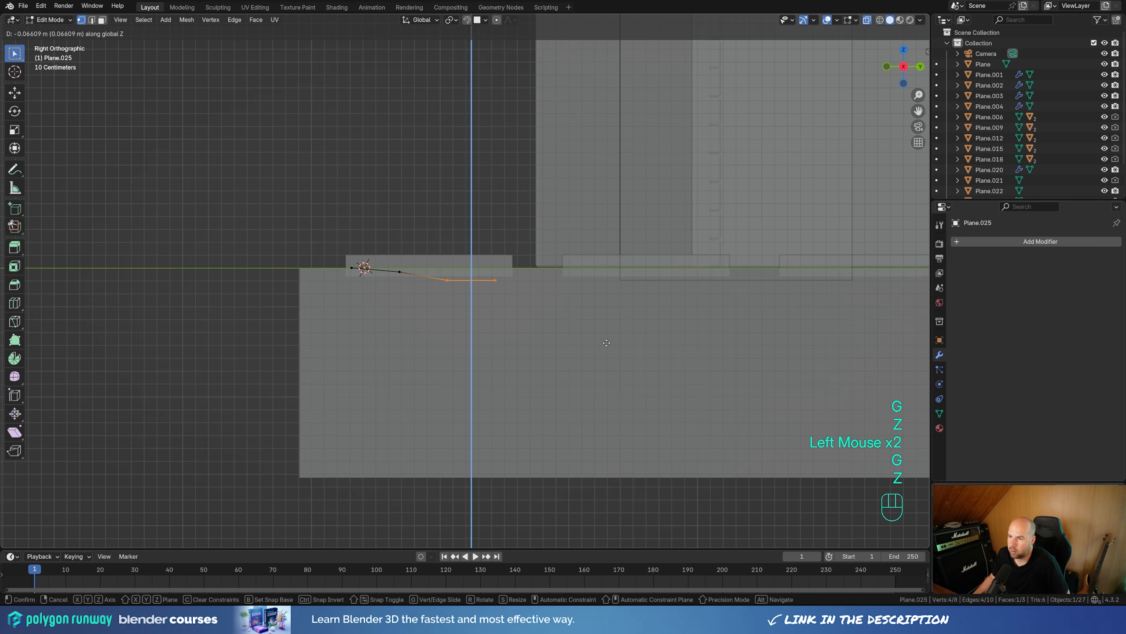
pyautogui.click(602, 342)
pyautogui.moveTo(473, 247); pyautogui.dragTo(561, 347)
pyautogui.press('g')
pyautogui.press('z')
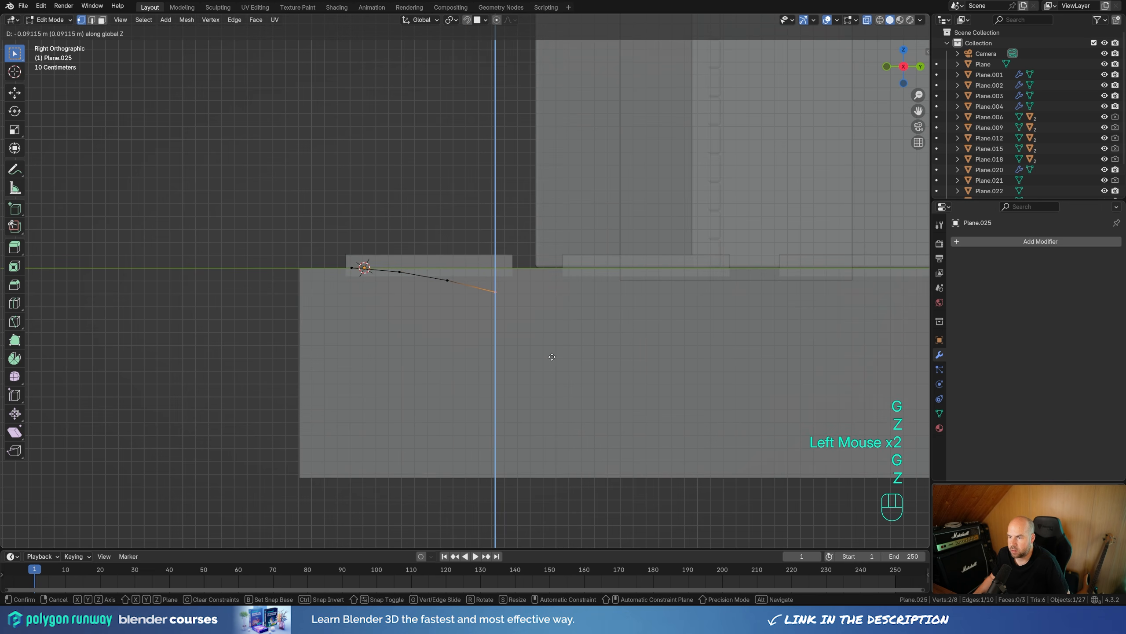
pyautogui.click(550, 358)
pyautogui.moveTo(550, 358); pyautogui.dragTo(422, 367, button='middle')
pyautogui.scroll(-2, 422, 367)
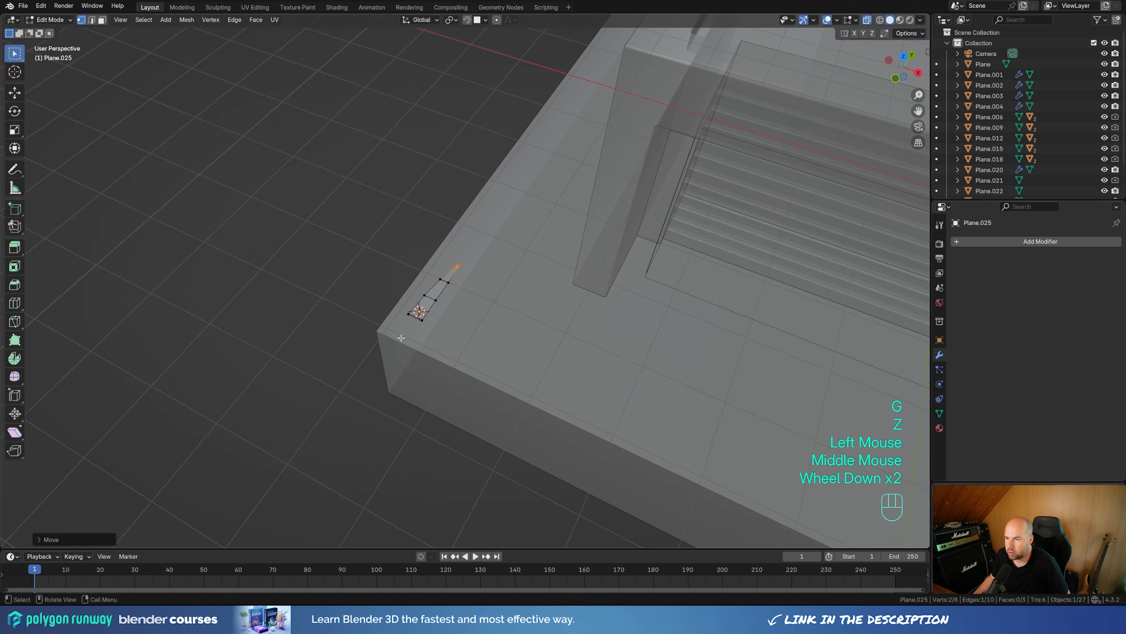
pyautogui.press('Tab')
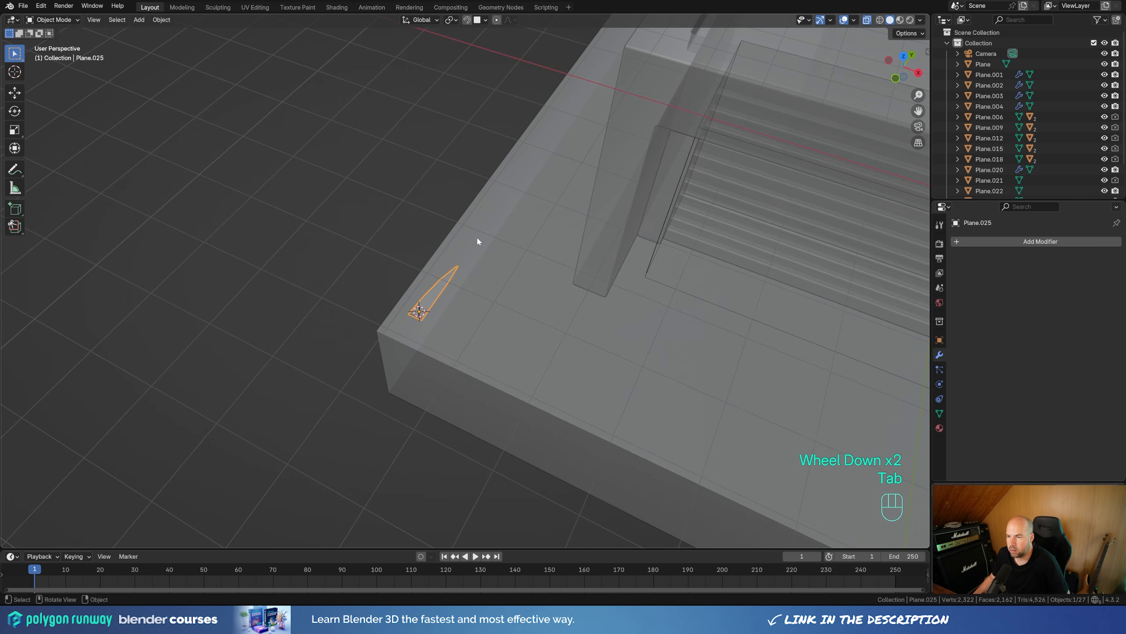
# Move the blade object away from the base's corner to the house area and rename it Blade.
pyautogui.scroll(-4, 477, 235)
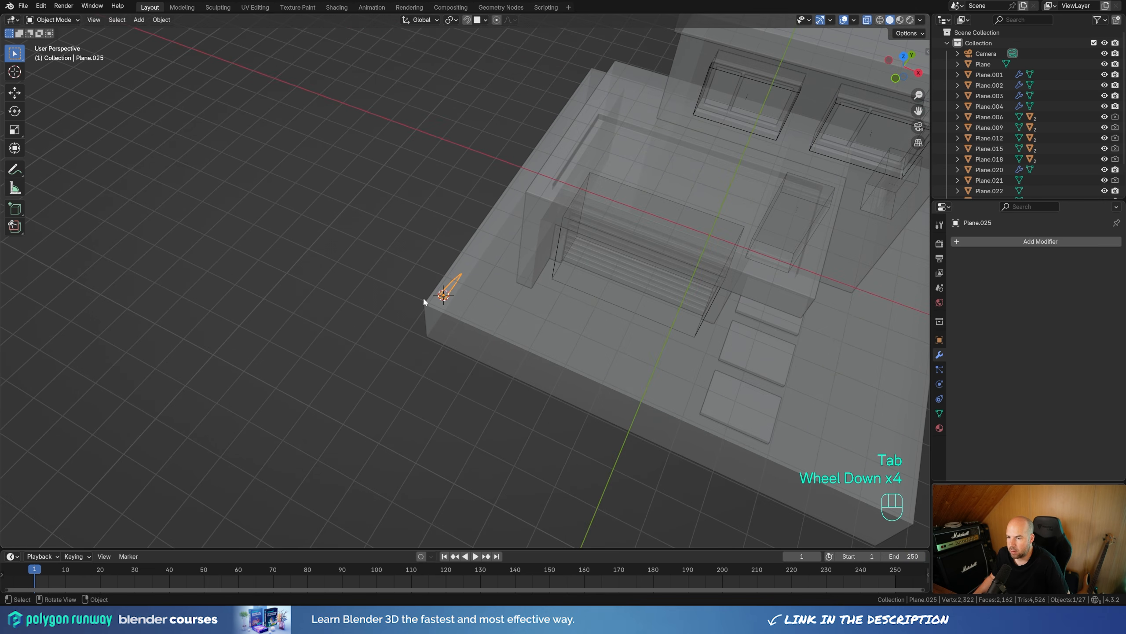
pyautogui.keyDown('shift'); pyautogui.moveTo(508, 322); pyautogui.dragTo(490, 245, button='middle'); pyautogui.keyUp('shift')
pyautogui.press('g')
pyautogui.click(524, 360)
pyautogui.moveTo(524, 361); pyautogui.dragTo(650, 319, button='middle')
pyautogui.press('F2')
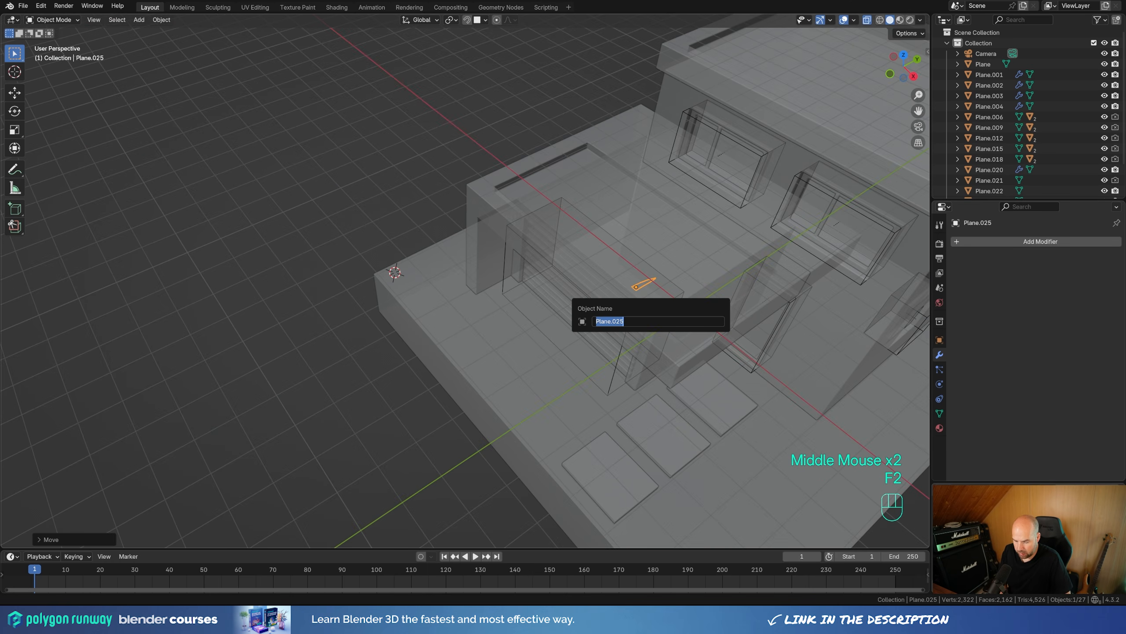
pyautogui.write('Gras')
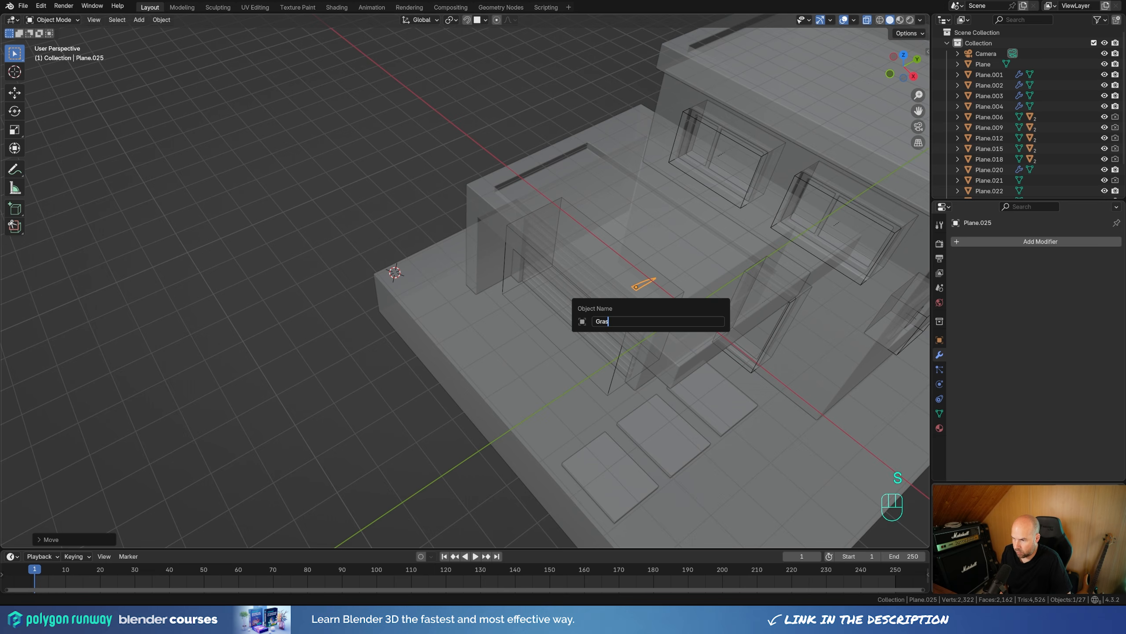
pyautogui.write('Blade')
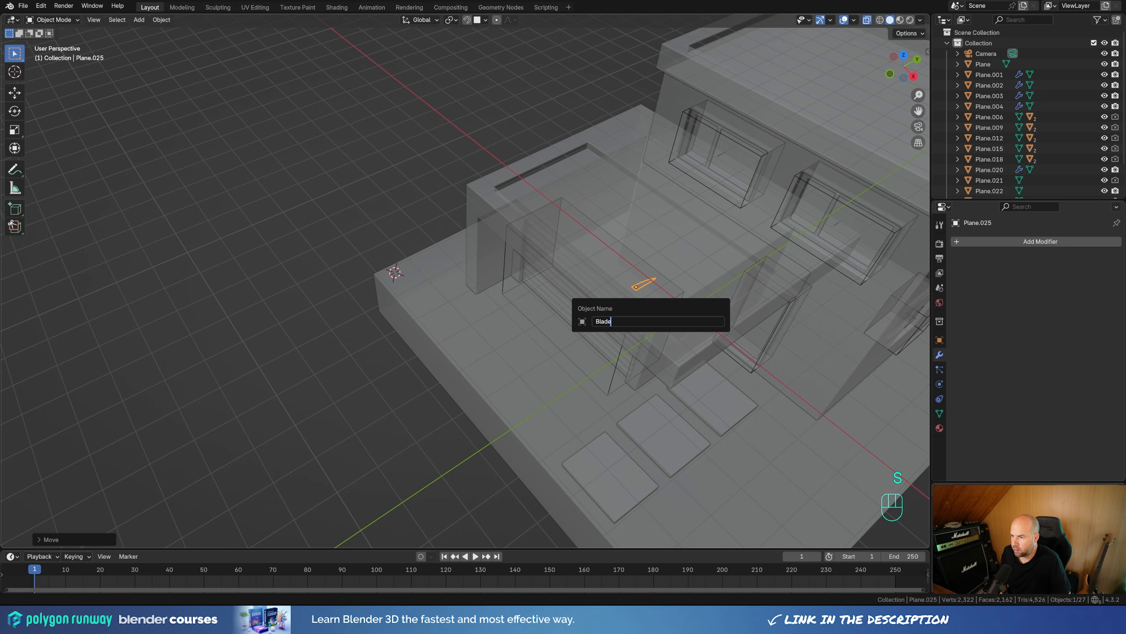
pyautogui.press('Return')
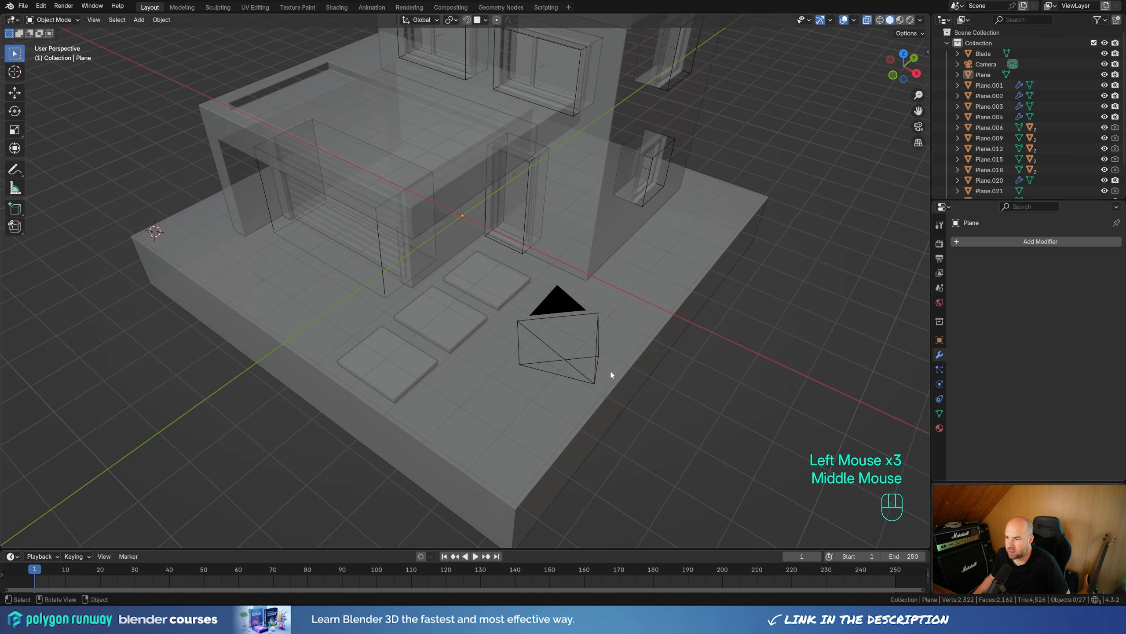
# Turn off X-ray and lower the base's top face about 0.42 m along Z in Edit Mode.
pyautogui.click(612, 372)
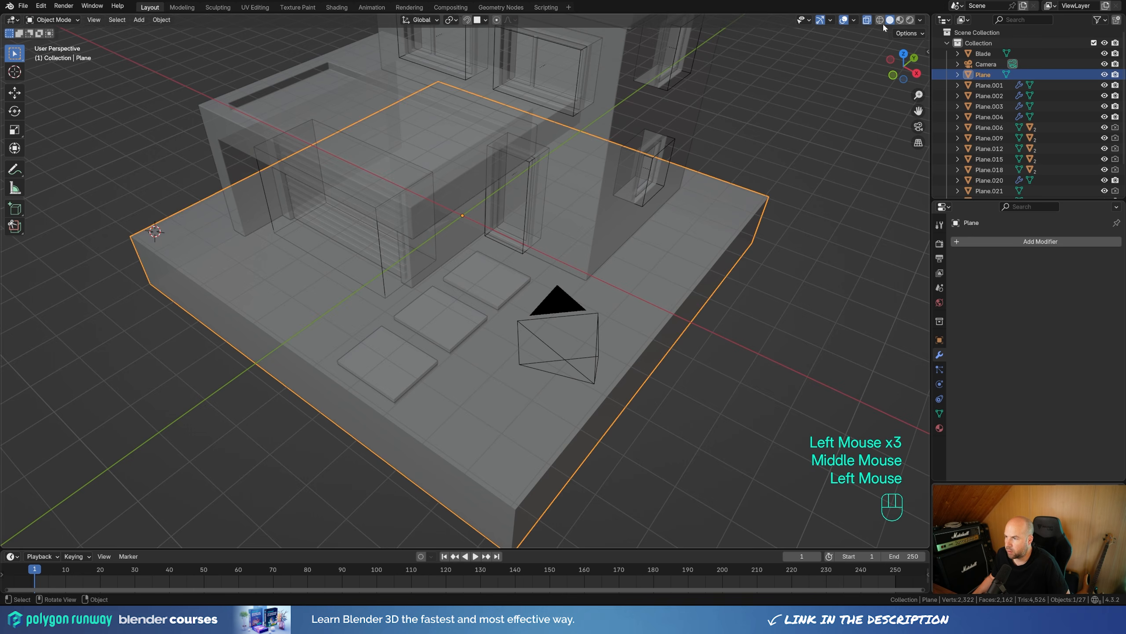
pyautogui.click(867, 19)
pyautogui.moveTo(652, 400); pyautogui.dragTo(646, 344, button='middle')
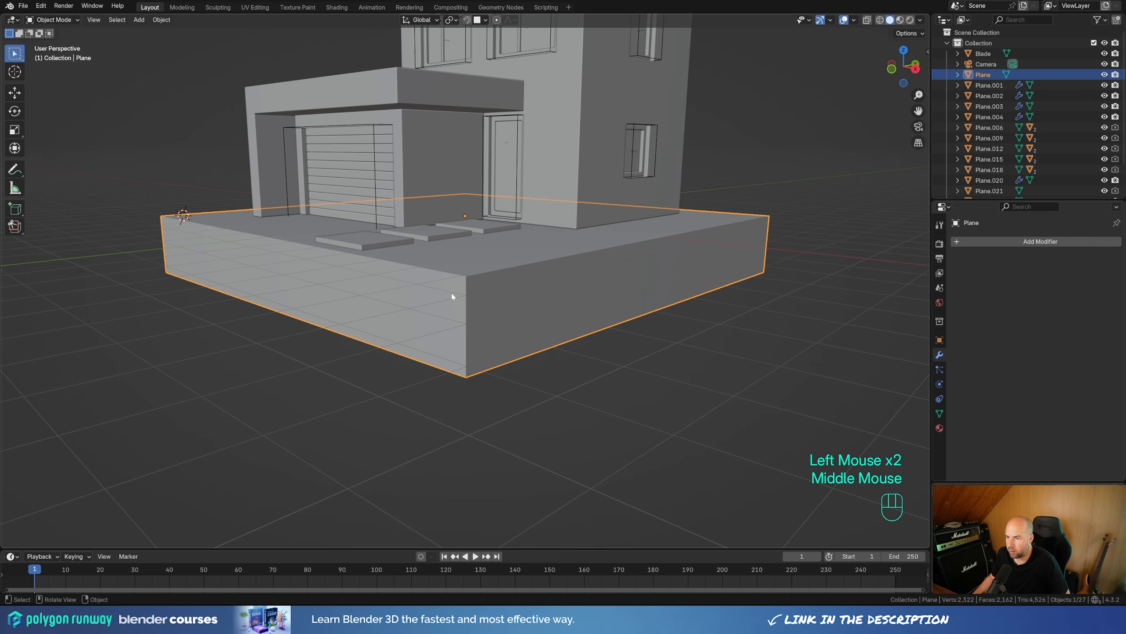
pyautogui.press('Tab')
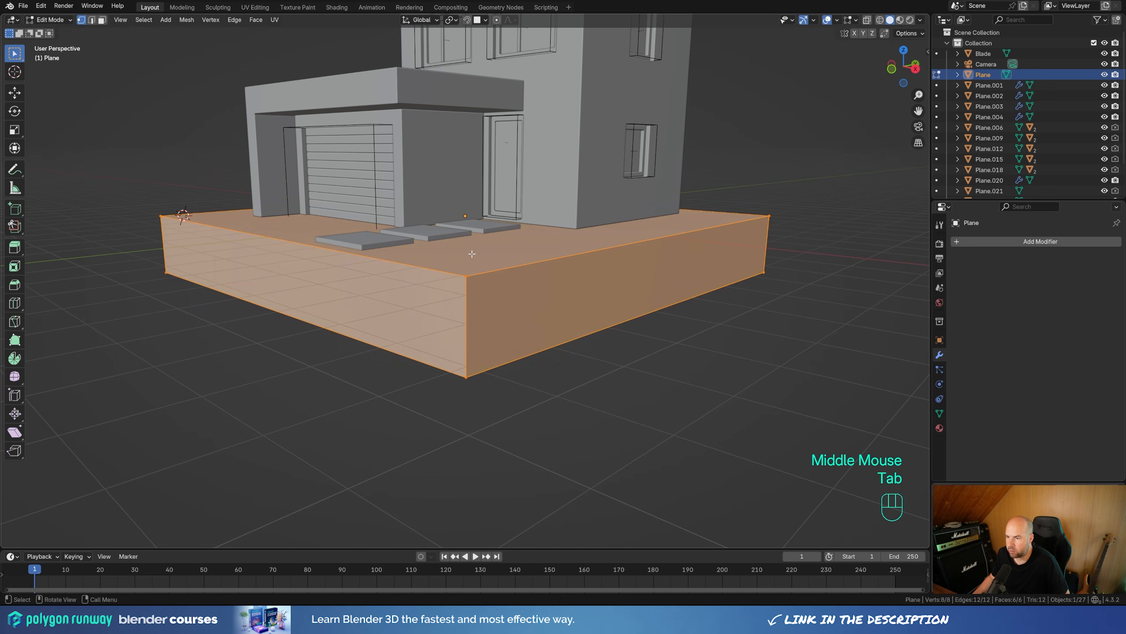
pyautogui.press('3')
pyautogui.click(477, 252)
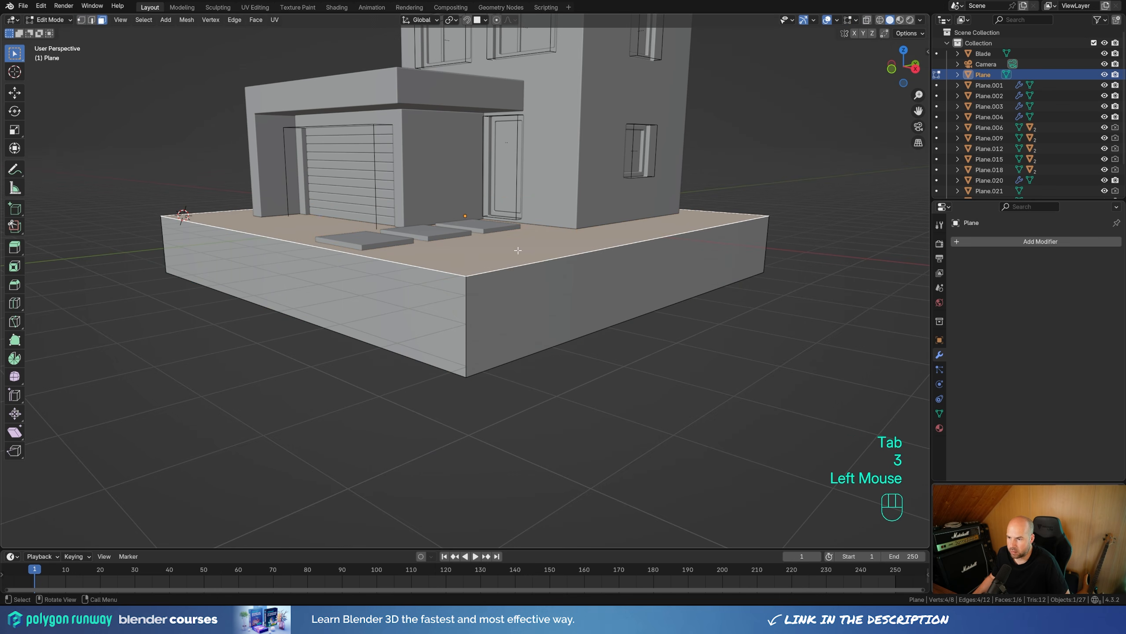
pyautogui.press('g')
pyautogui.press('z')
pyautogui.press('Escape')
pyautogui.press('g')
pyautogui.press('z')
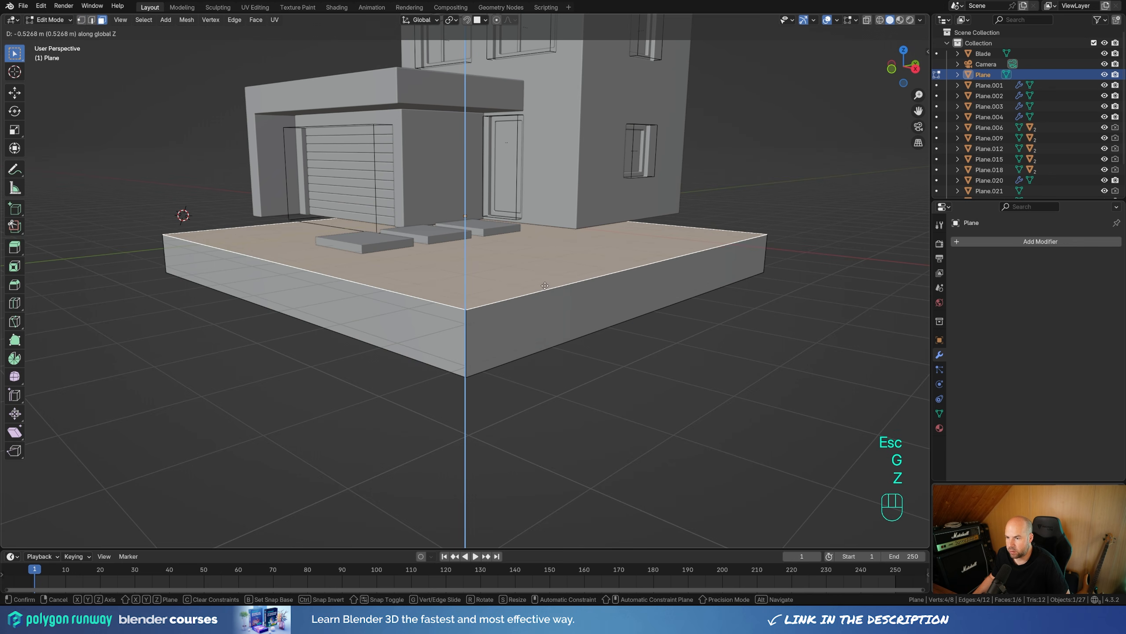
pyautogui.click(543, 282)
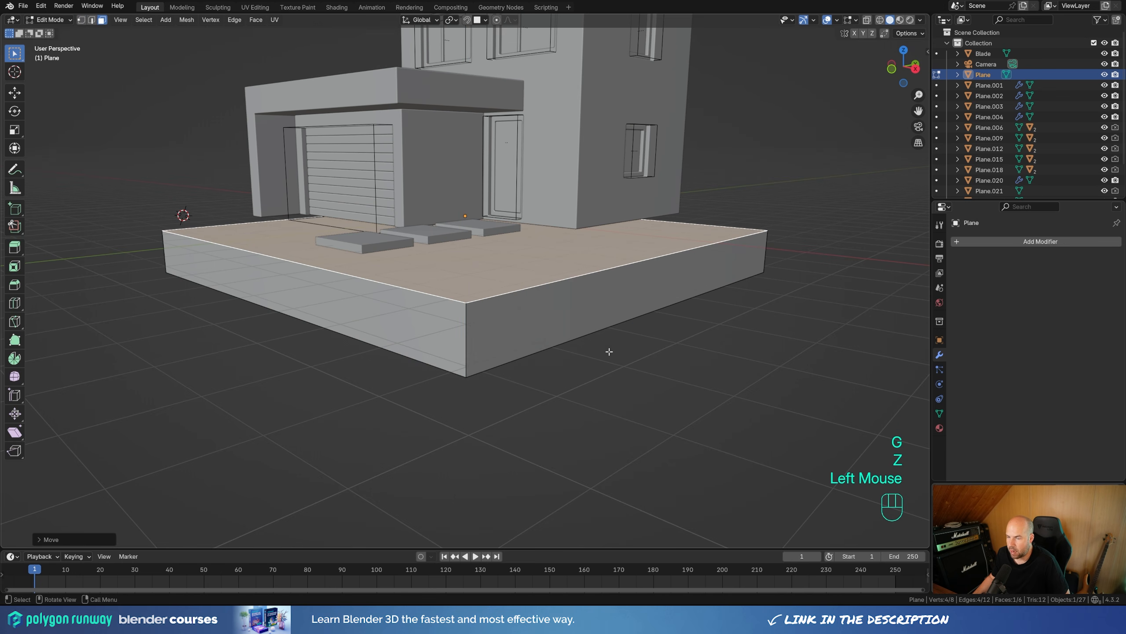
# Duplicate the base's top face in place and separate the copy into its own object.
pyautogui.hotkey('shift', 'd')
pyautogui.rightClick(601, 322)
pyautogui.press('p')
pyautogui.click(539, 319)
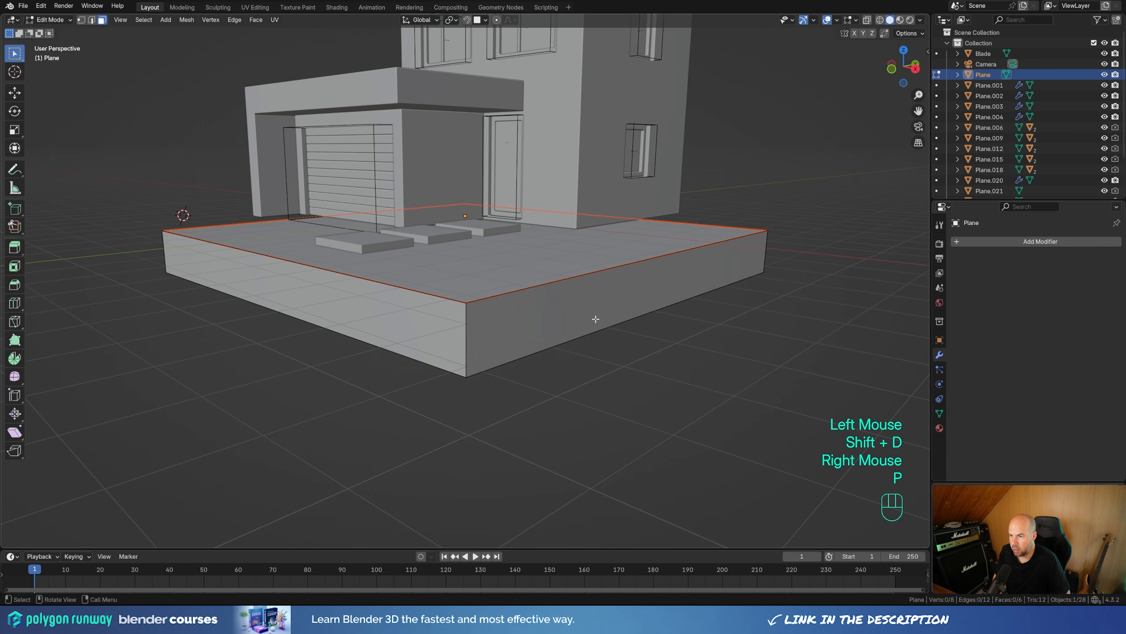
pyautogui.press('Tab')
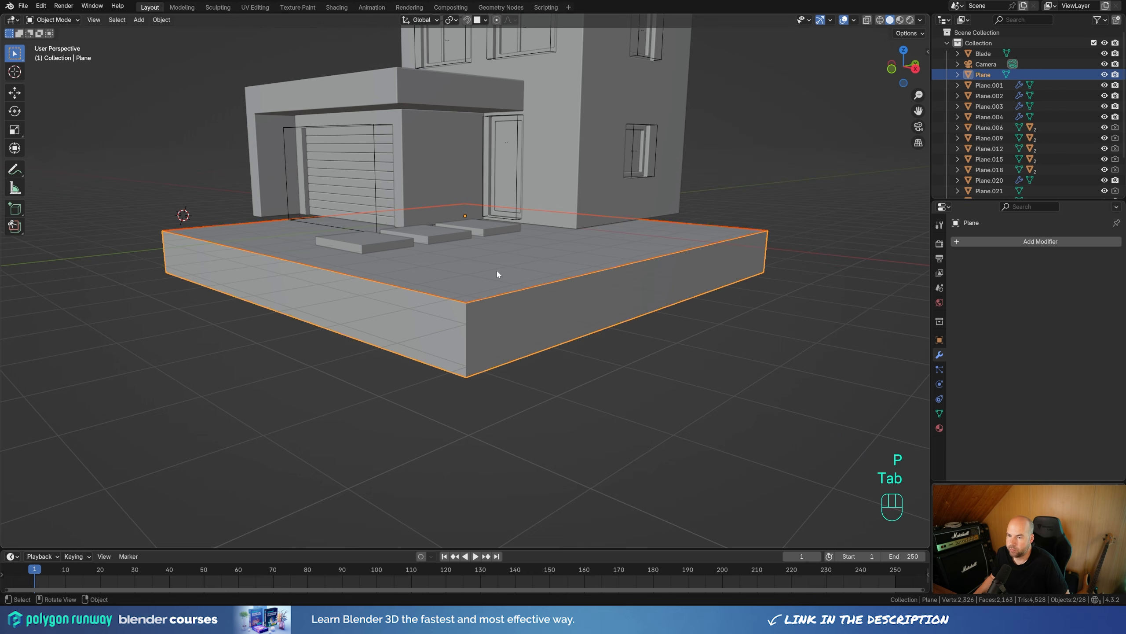
# Extrude the separated face up about 0.42 m with vertex snapping to the house's bottom corner, and recalculate the mesh's normals.
pyautogui.click(496, 270)
pyautogui.press('Tab')
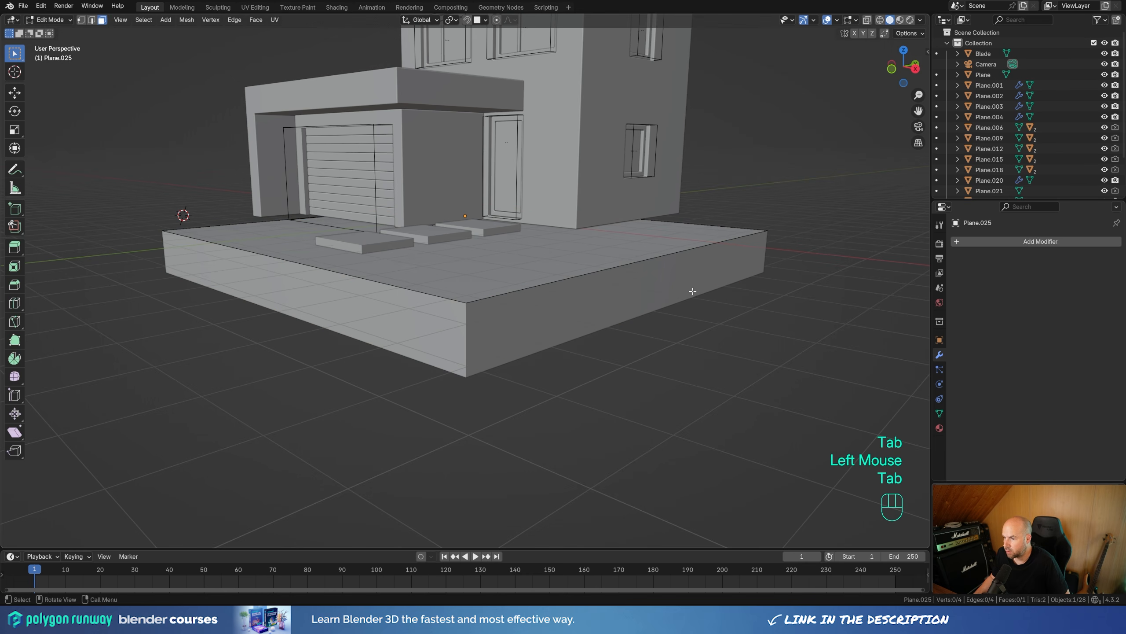
pyautogui.press('Escape')
pyautogui.hotkey('ctrl', 'z')
pyautogui.click(486, 20)
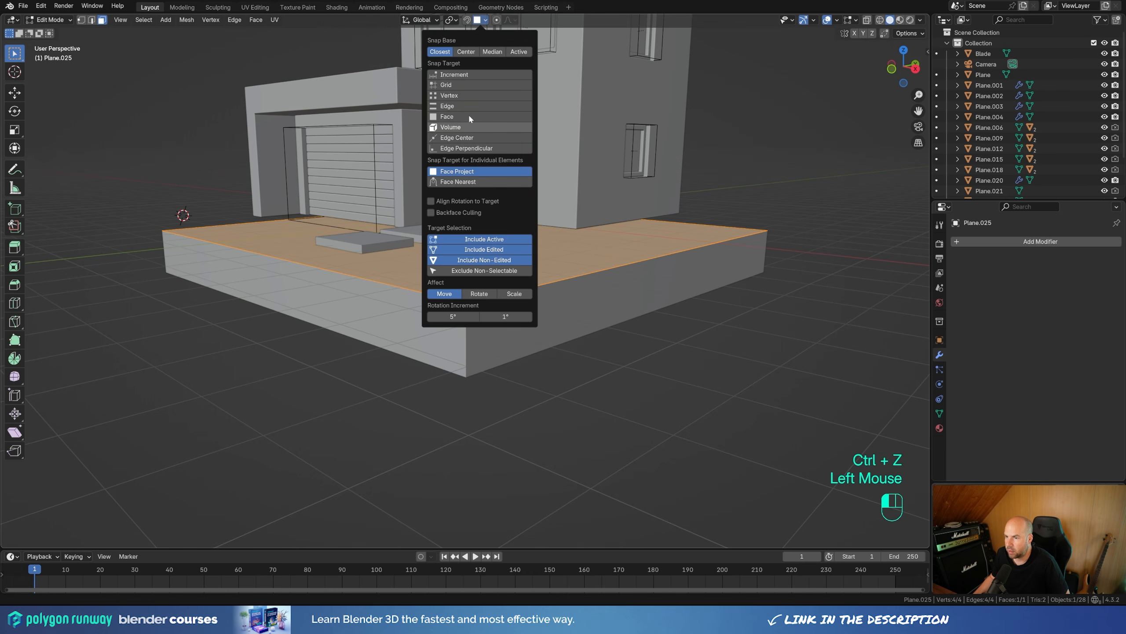
pyautogui.click(464, 95)
pyautogui.hotkey('ctrl', 'z')
pyautogui.press('e')
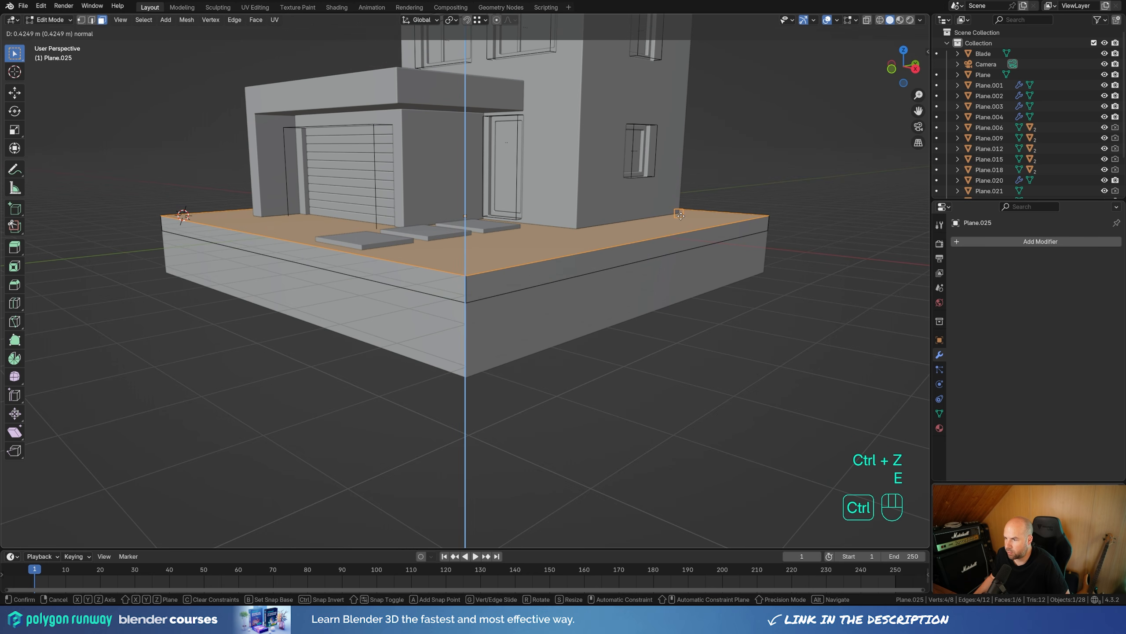
pyautogui.keyDown('ctrl'); pyautogui.click(681, 216); pyautogui.keyUp('ctrl')
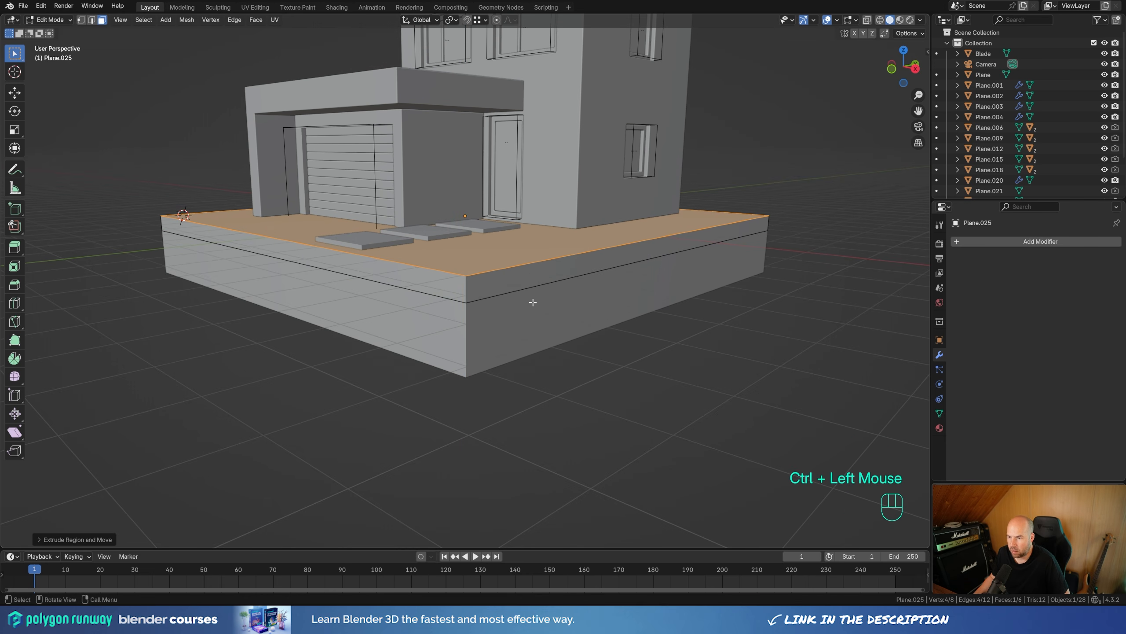
pyautogui.press('a')
pyautogui.hotkey('shift', 'n')
# Add 20 evenly spaced loop cuts to the new ground layer, running from the front of the base to the back.
pyautogui.moveTo(532, 303); pyautogui.dragTo(339, 367, button='middle')
pyautogui.hotkey('ctrl', 'r')
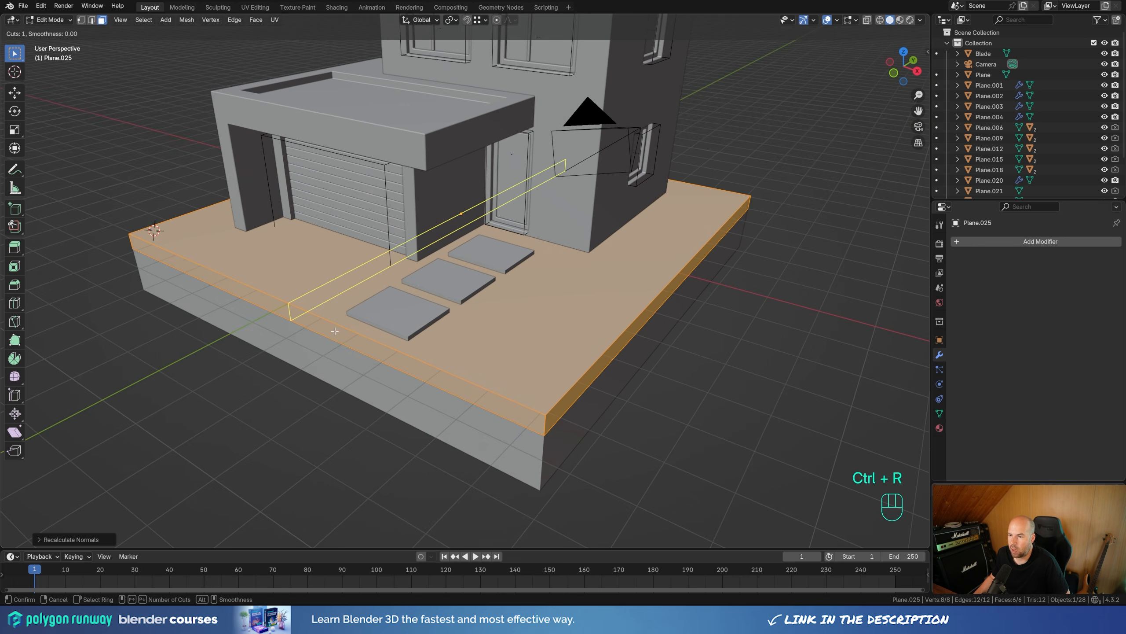
pyautogui.scroll(18, 335, 331)
pyautogui.scroll(2, 335, 331)
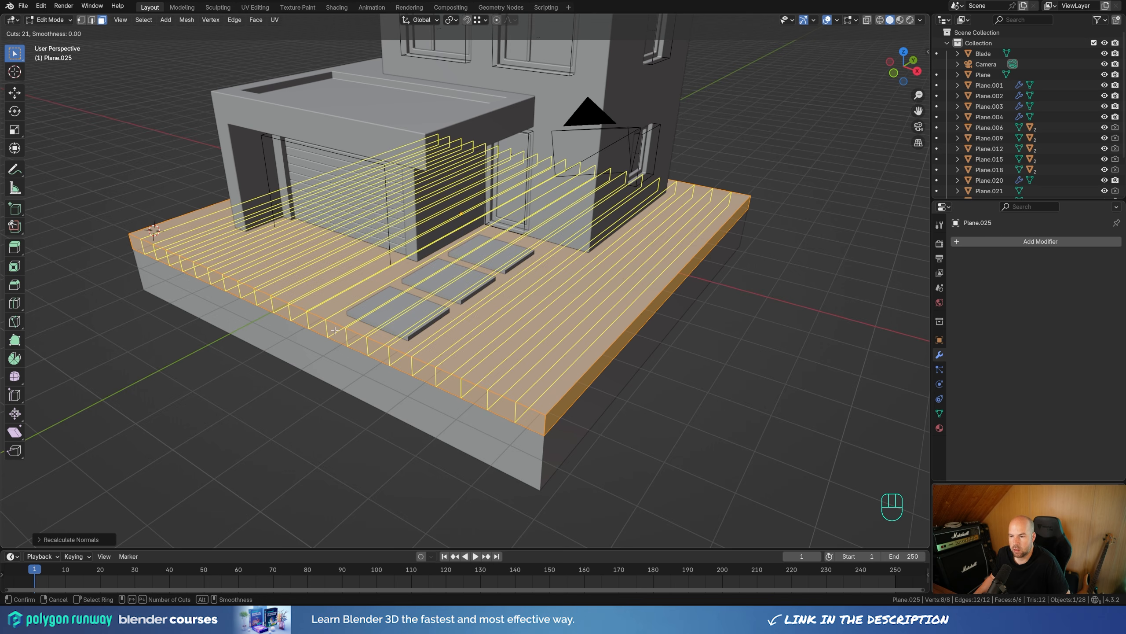
pyautogui.click(335, 330)
pyautogui.rightClick(336, 324)
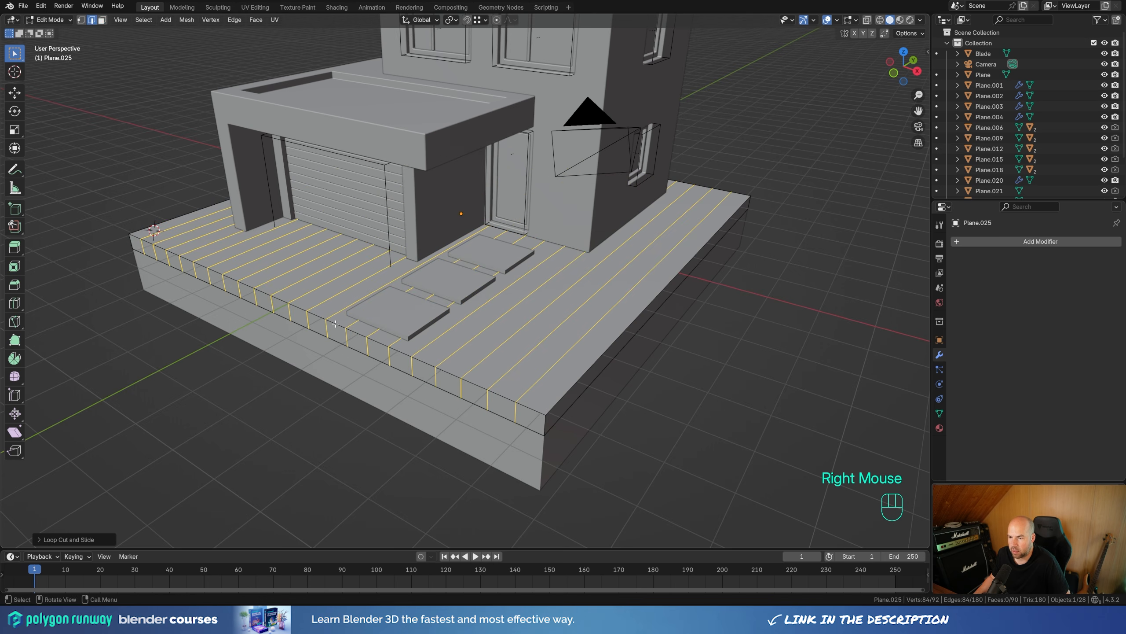
pyautogui.click(78, 540)
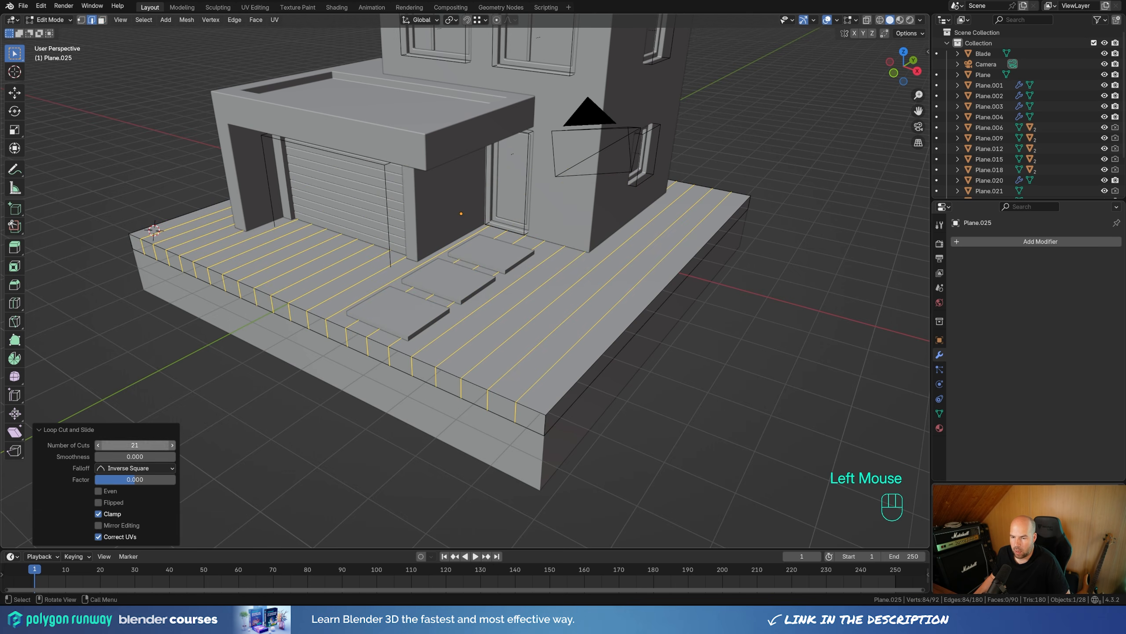
pyautogui.doubleClick(132, 444)
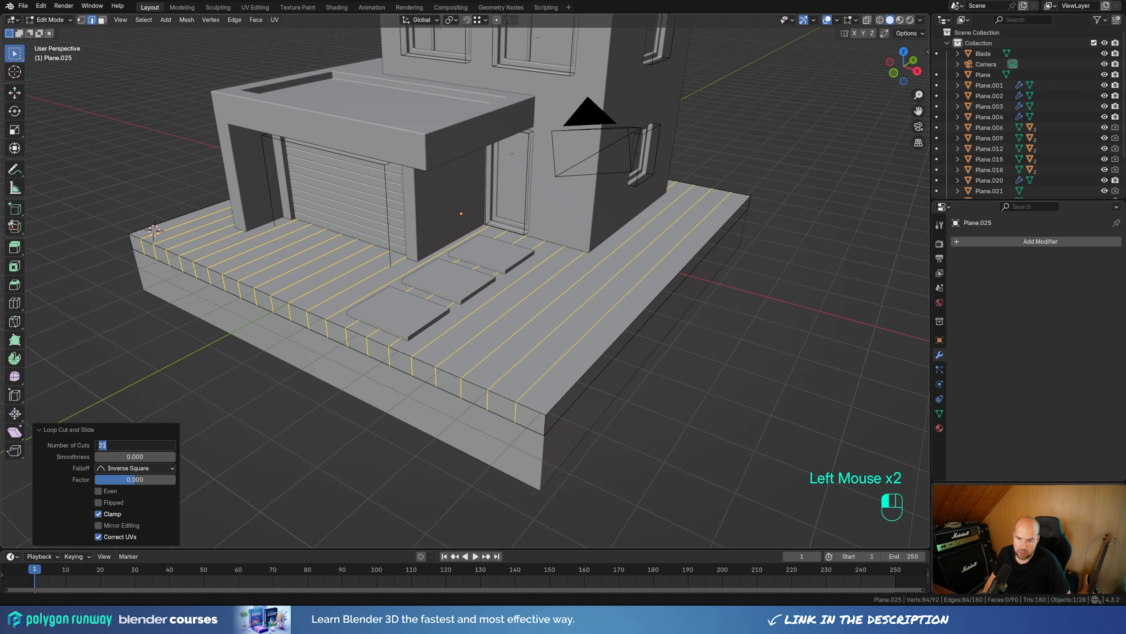
pyautogui.write('20')
pyautogui.press('Return')
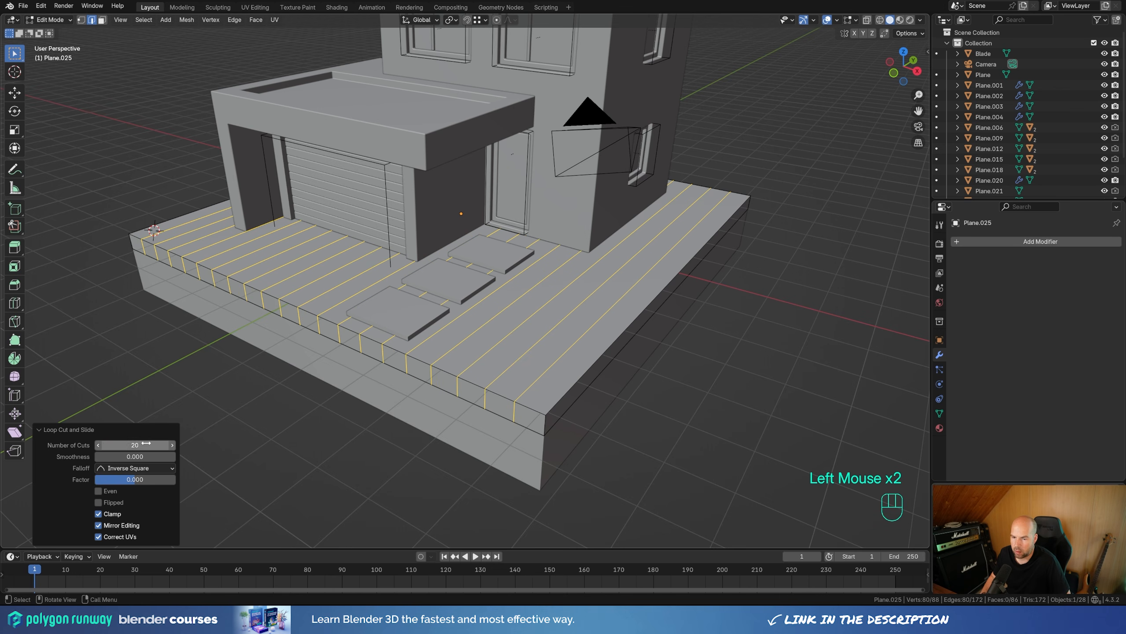
# Add 20 evenly spaced loop cuts across the ground layer, perpendicular to the existing cuts, to form a grid.
pyautogui.hotkey('ctrl', 'r')
pyautogui.scroll(3, 636, 308)
pyautogui.click(638, 306)
pyautogui.rightClick(647, 302)
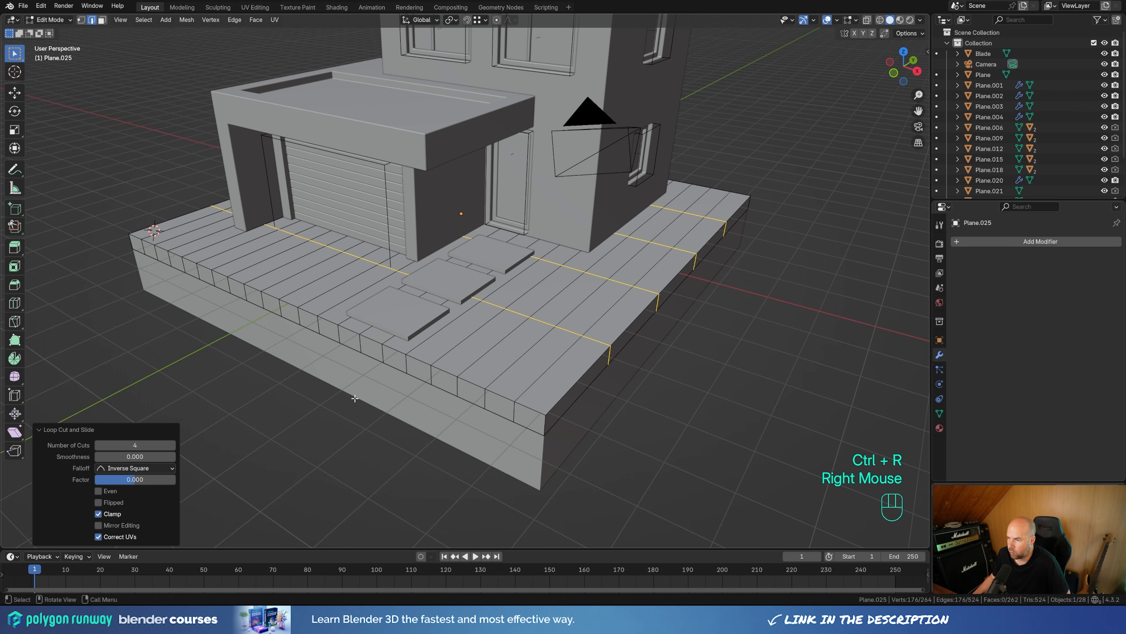
pyautogui.click(142, 445)
pyautogui.press('Return')
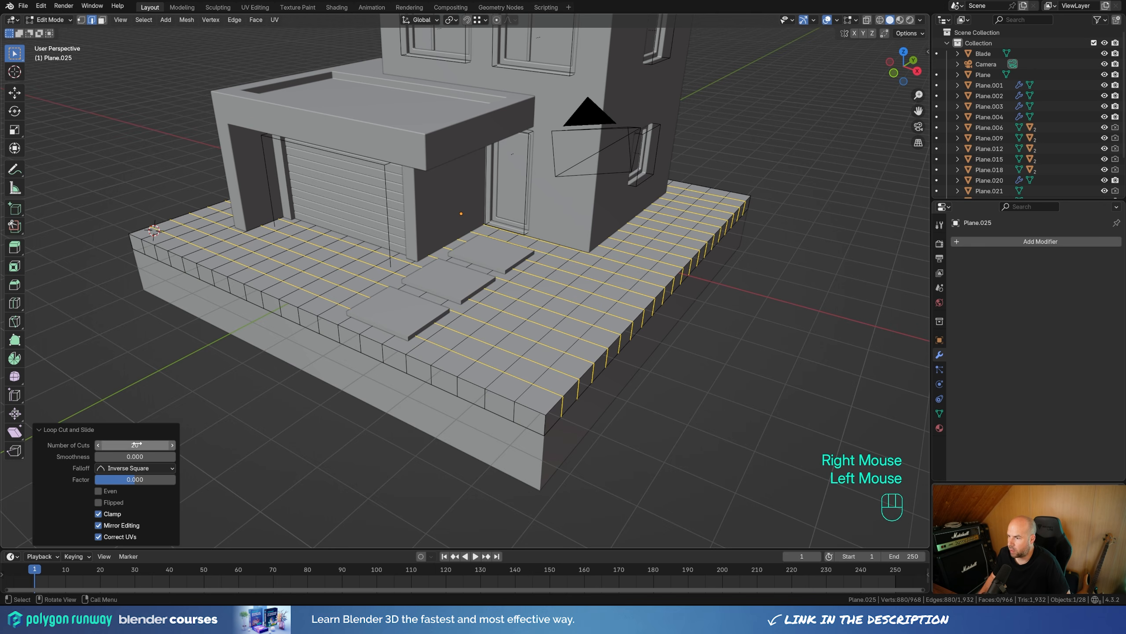
pyautogui.scroll(-2, 490, 203)
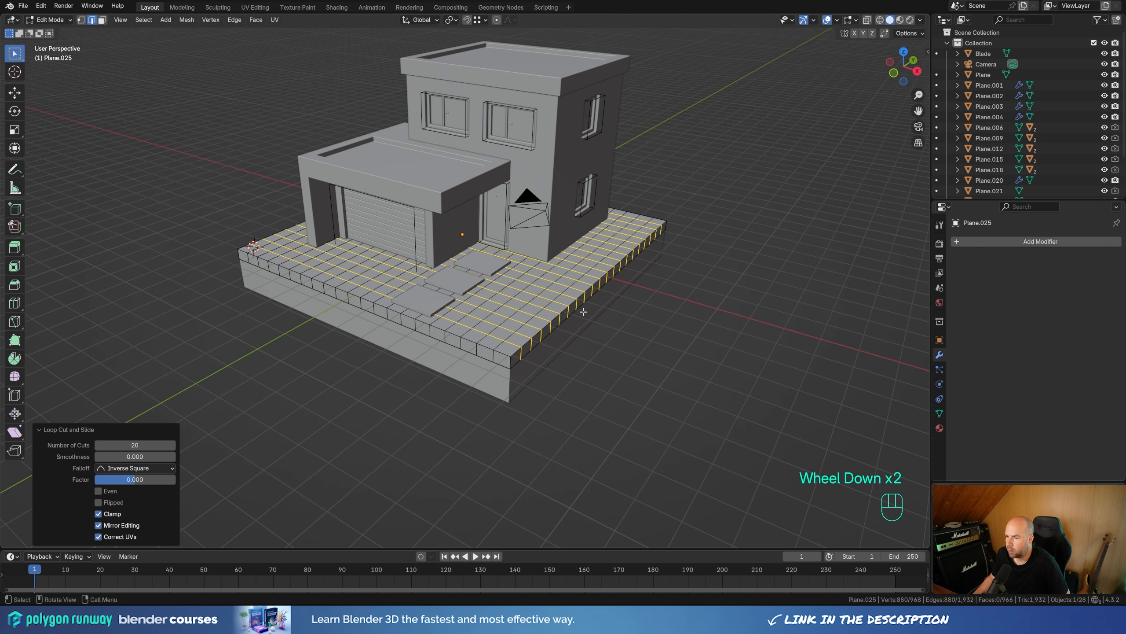
# Assign the ground layer's top vertices, excluding the outer border, to a new vertex group and return to Object Mode.
pyautogui.hotkey('ctrl', 'z')
pyautogui.press('1')
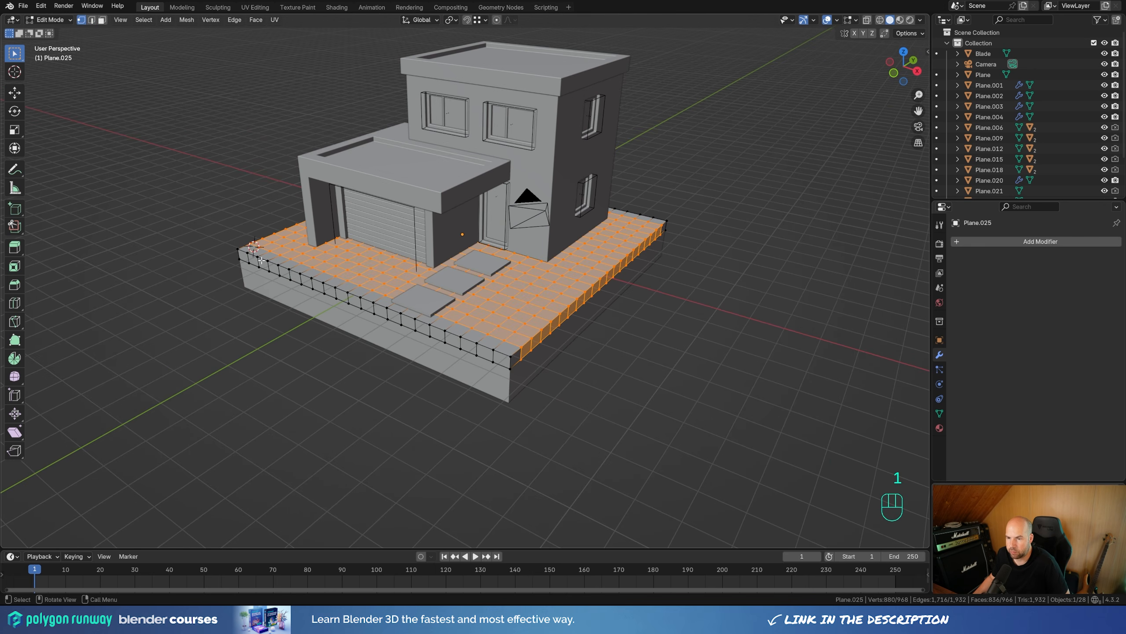
pyautogui.click(261, 248)
pyautogui.click(265, 250)
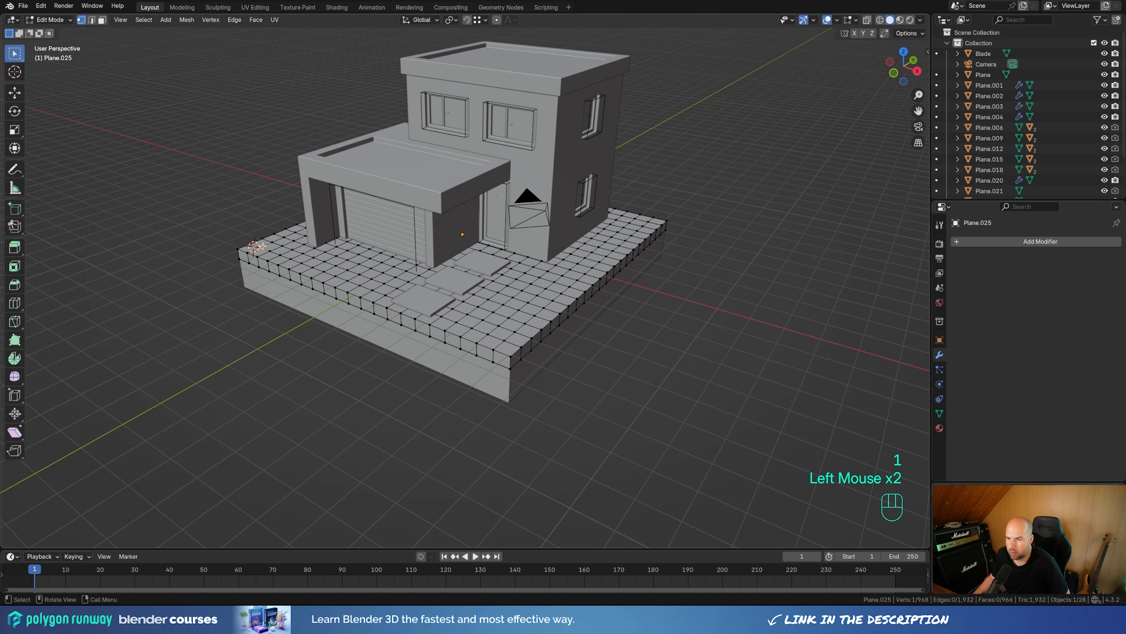
pyautogui.keyDown('ctrl'); pyautogui.keyDown('shift'); pyautogui.click(649, 221); pyautogui.keyUp('shift'); pyautogui.keyUp('ctrl')
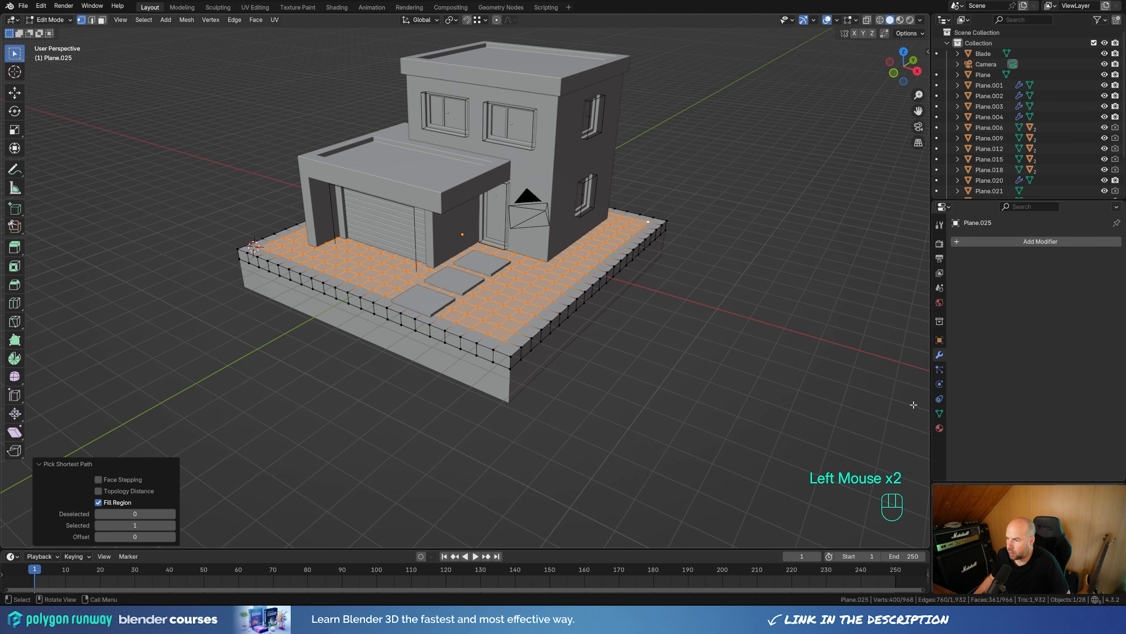
pyautogui.click(940, 413)
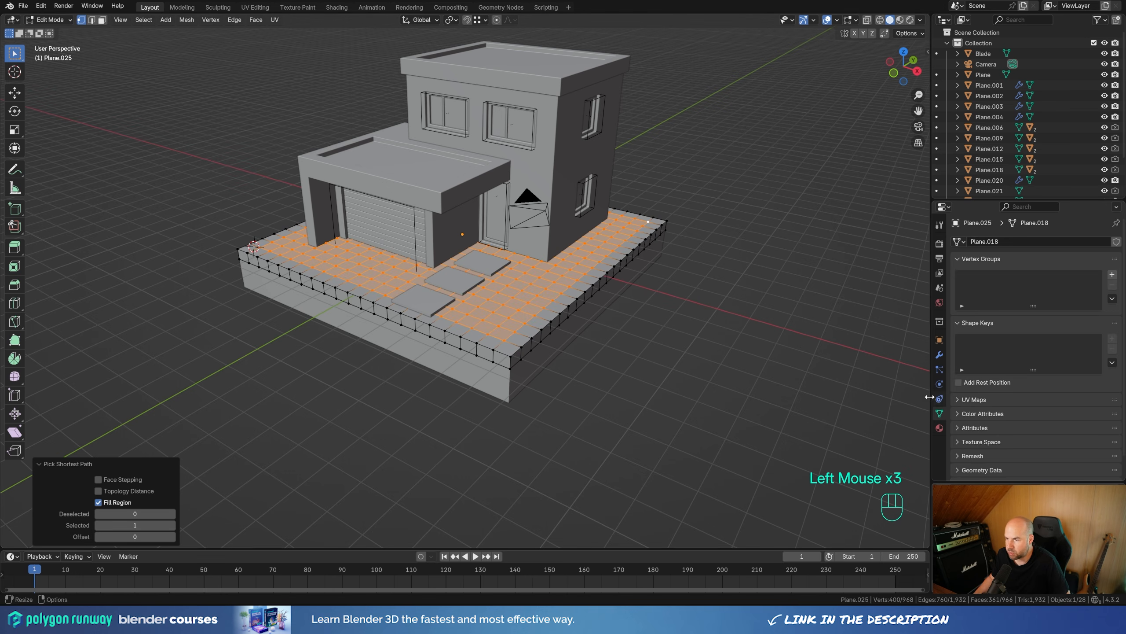
pyautogui.click(1113, 274)
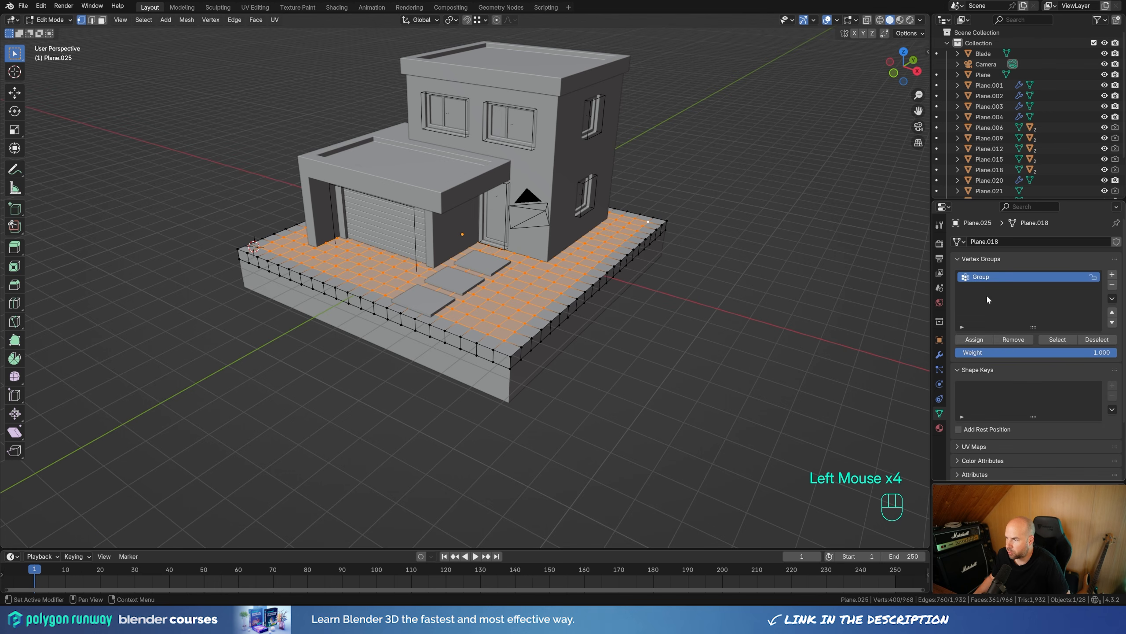
pyautogui.click(974, 340)
pyautogui.press('Tab')
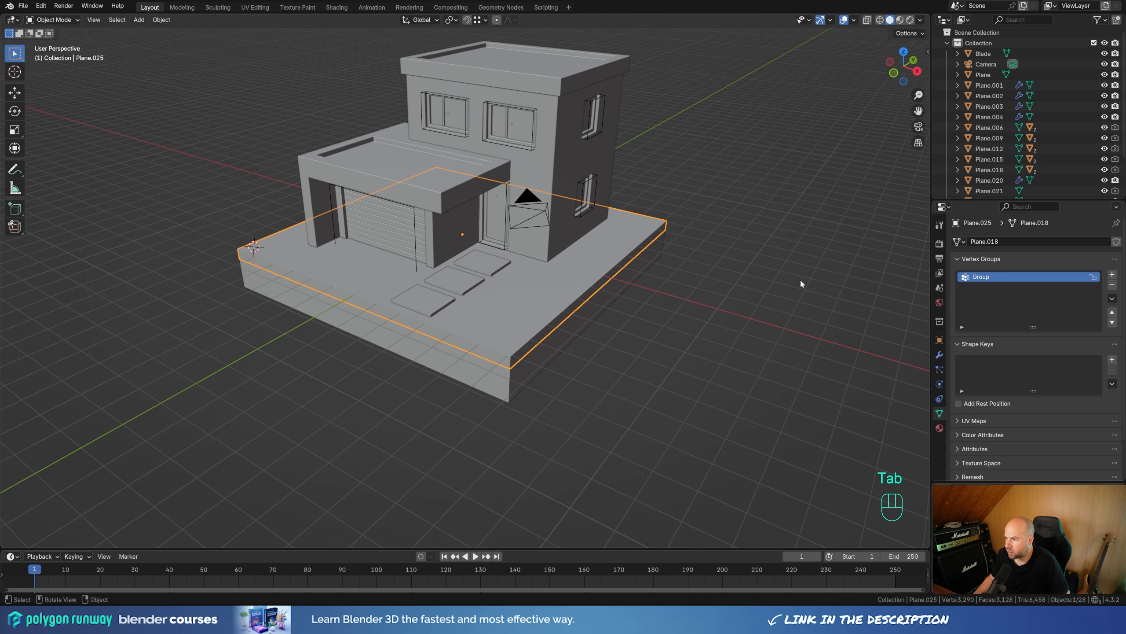
# Add an emitter particle system to the ground layer with frame start 0, end 0 and lifetime 250.
pyautogui.click(940, 355)
pyautogui.click(940, 369)
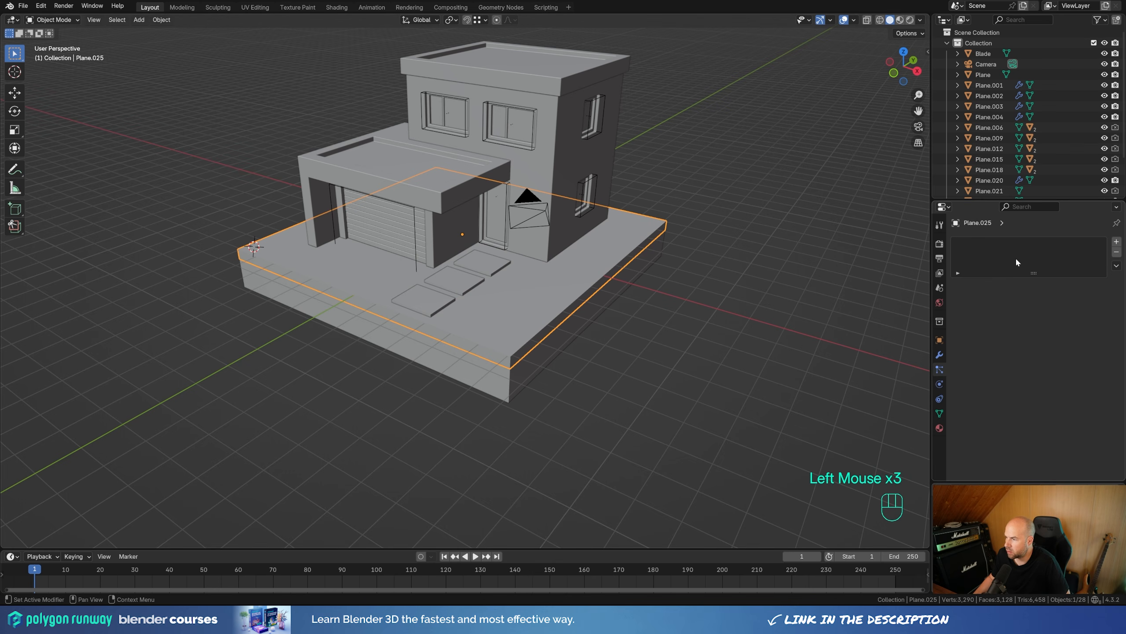
pyautogui.click(1117, 242)
pyautogui.click(1062, 357)
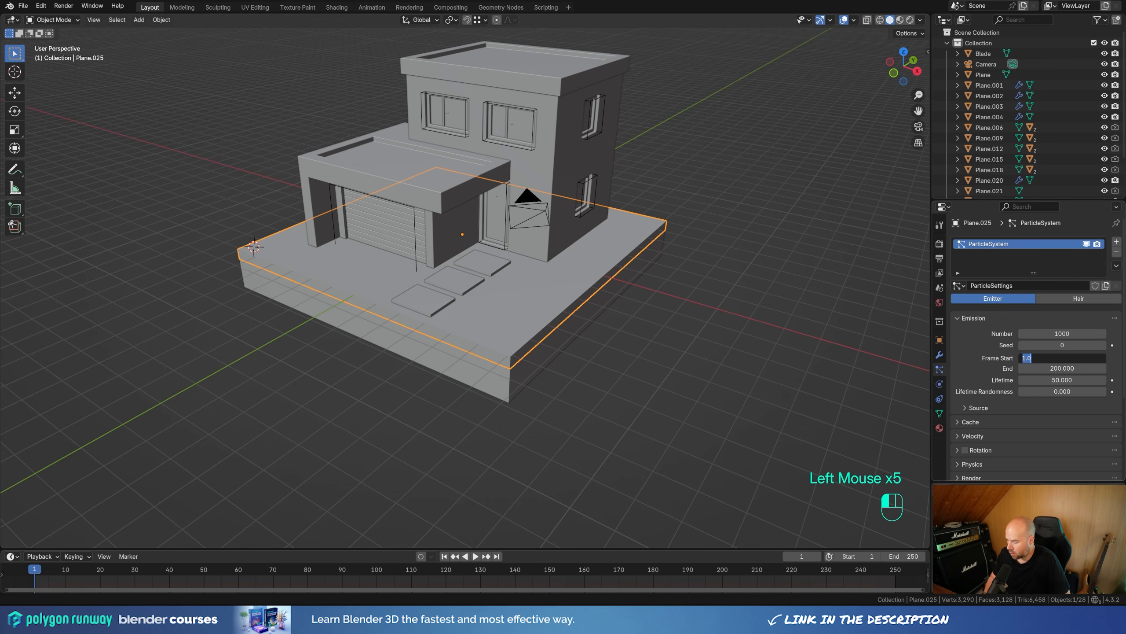
pyautogui.write('0')
pyautogui.press('Tab')
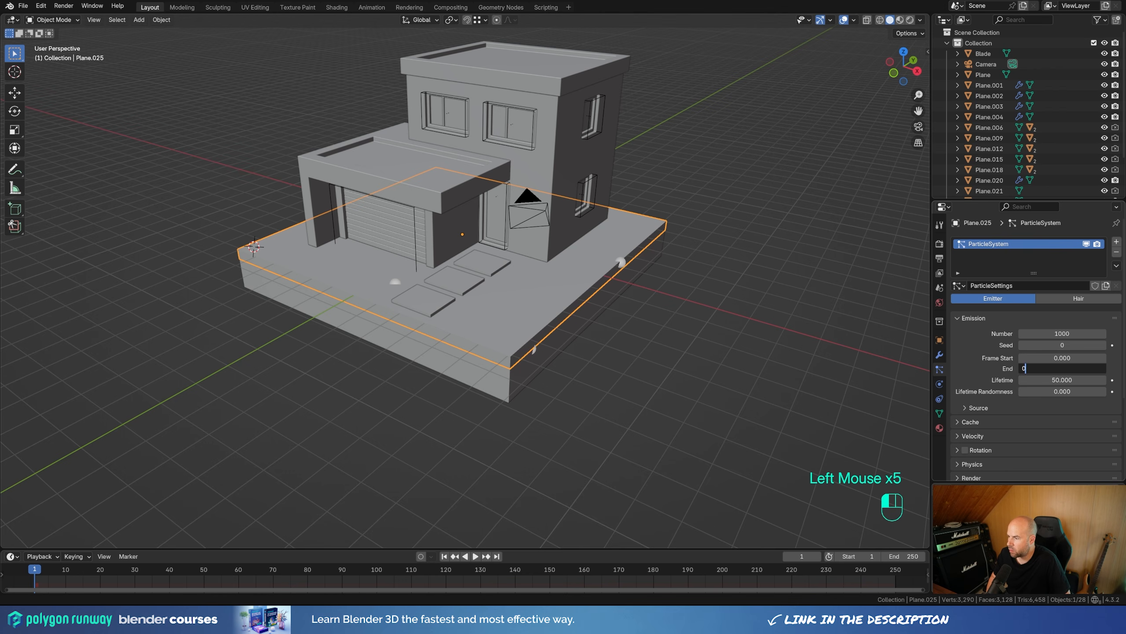
pyautogui.write('0')
pyautogui.press('Tab')
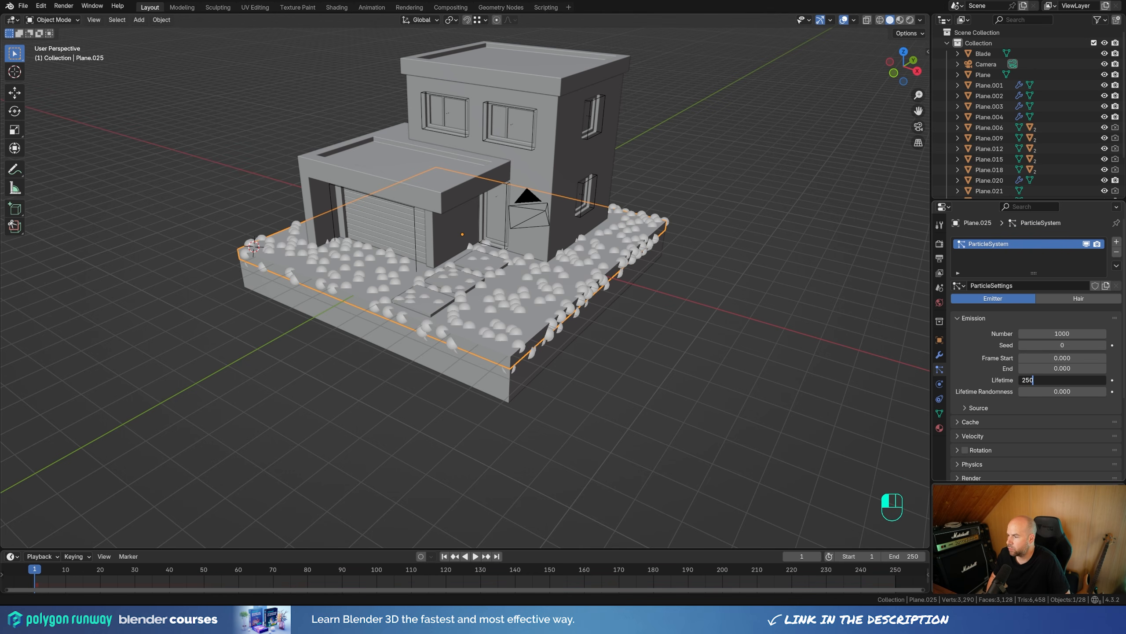
pyautogui.write('250')
pyautogui.press('Return')
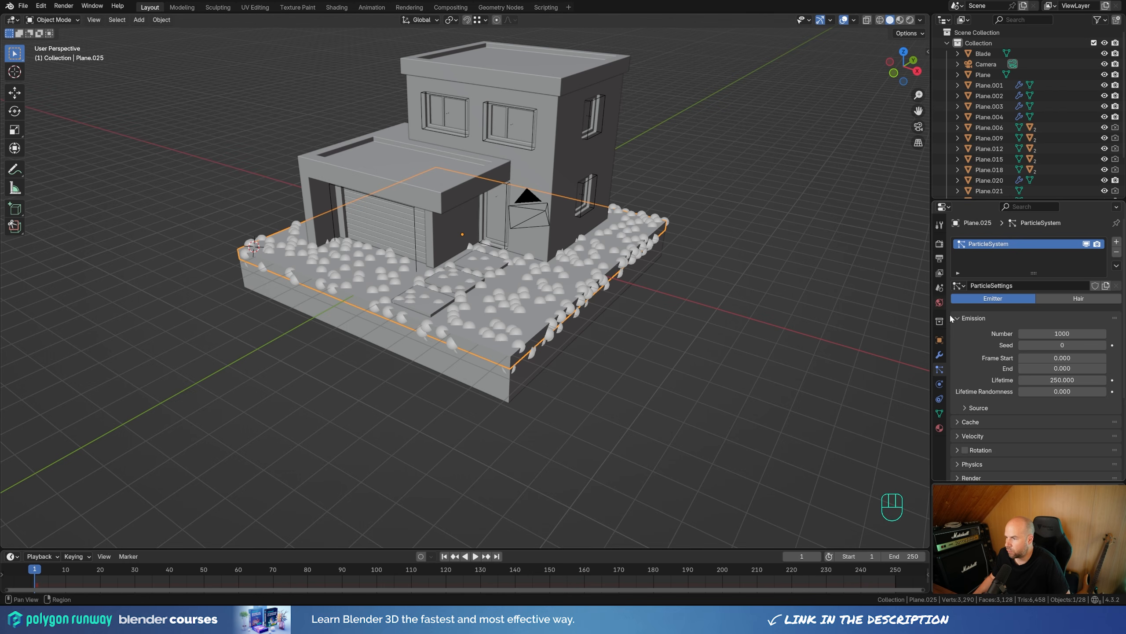
# Set the particles' physics type to None and move the timeline to frame 0.
pyautogui.scroll(-2, 986, 452)
pyautogui.click(963, 427)
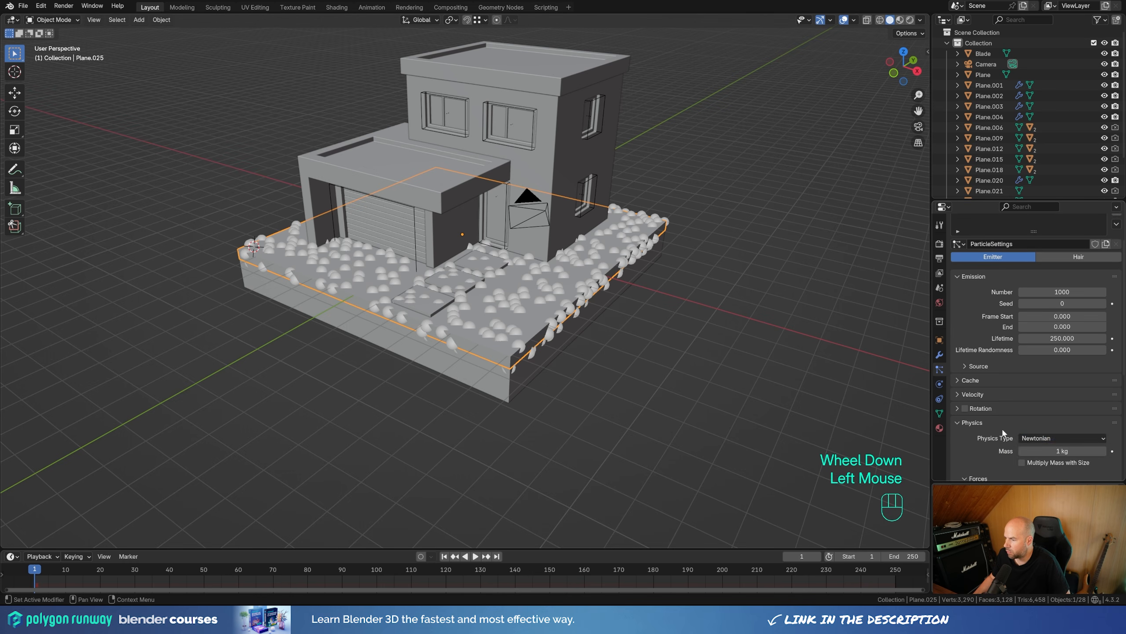
pyautogui.click(1037, 438)
pyautogui.click(1031, 450)
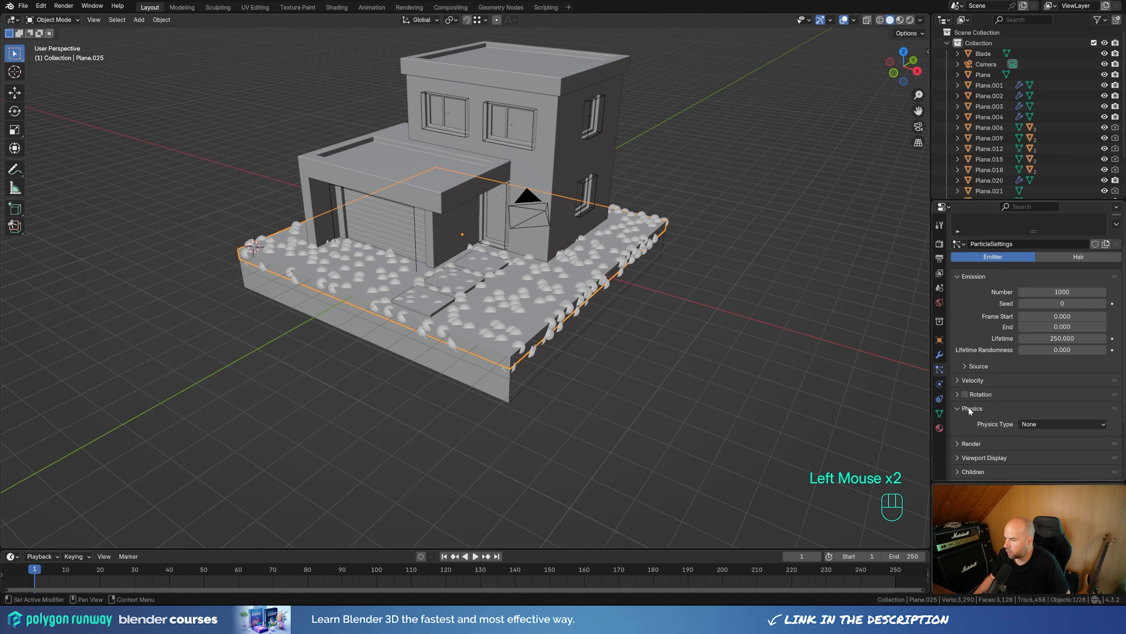
pyautogui.press('space')
pyautogui.press('space')
pyautogui.click(31, 572)
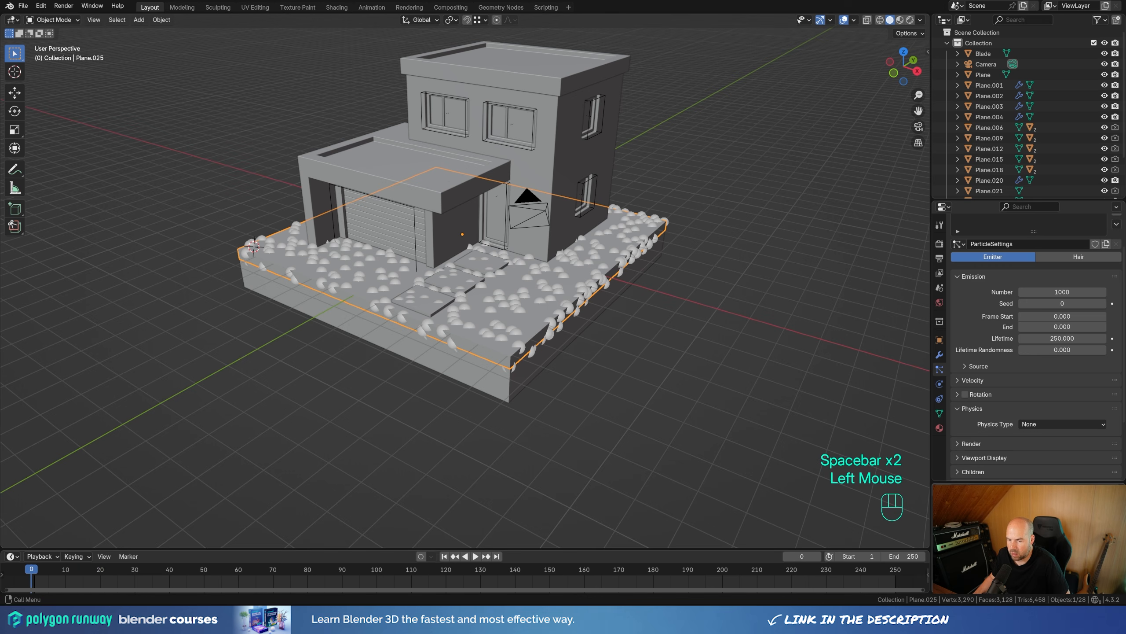
# Limit the particle density to the vertex group named Group and check the distribution around the house.
pyautogui.scroll(-3, 968, 394)
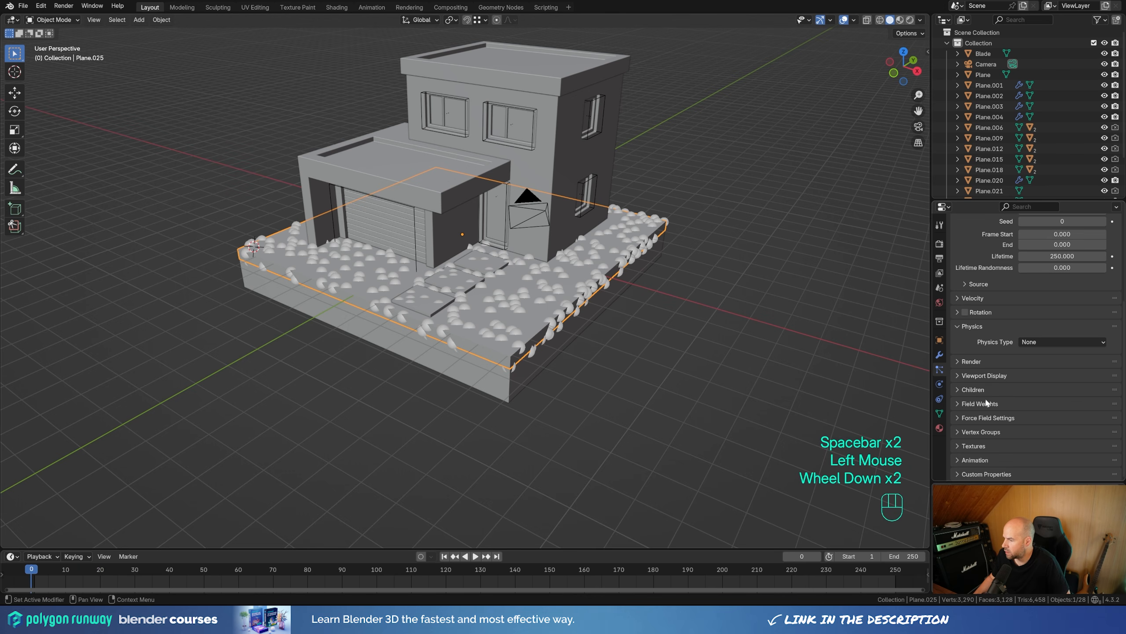
pyautogui.click(970, 432)
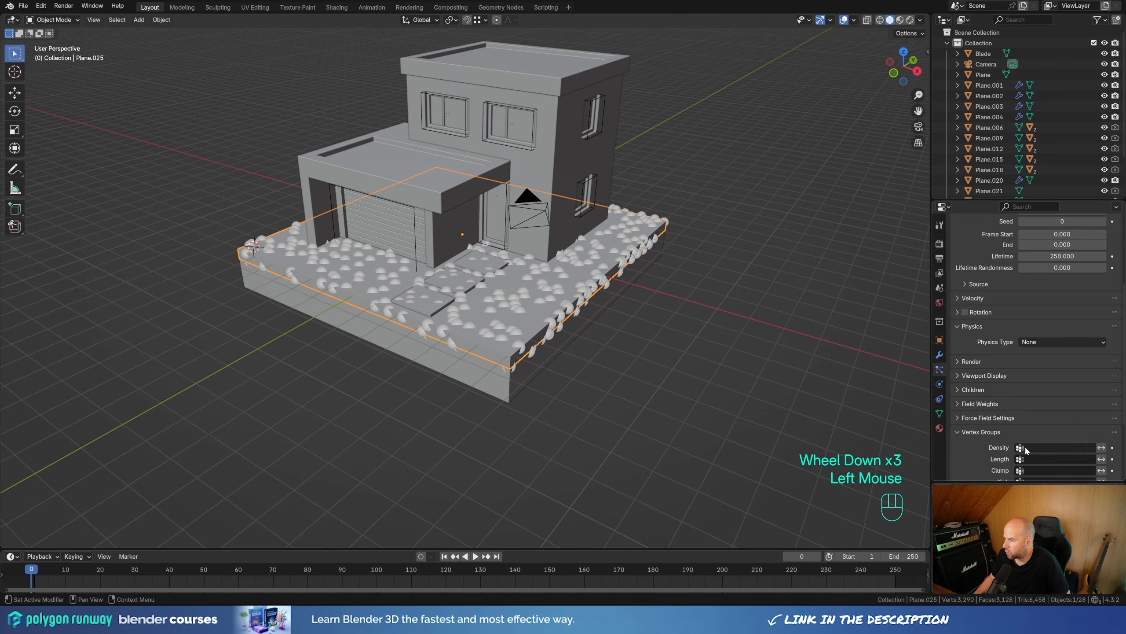
pyautogui.click(1055, 447)
pyautogui.click(1028, 461)
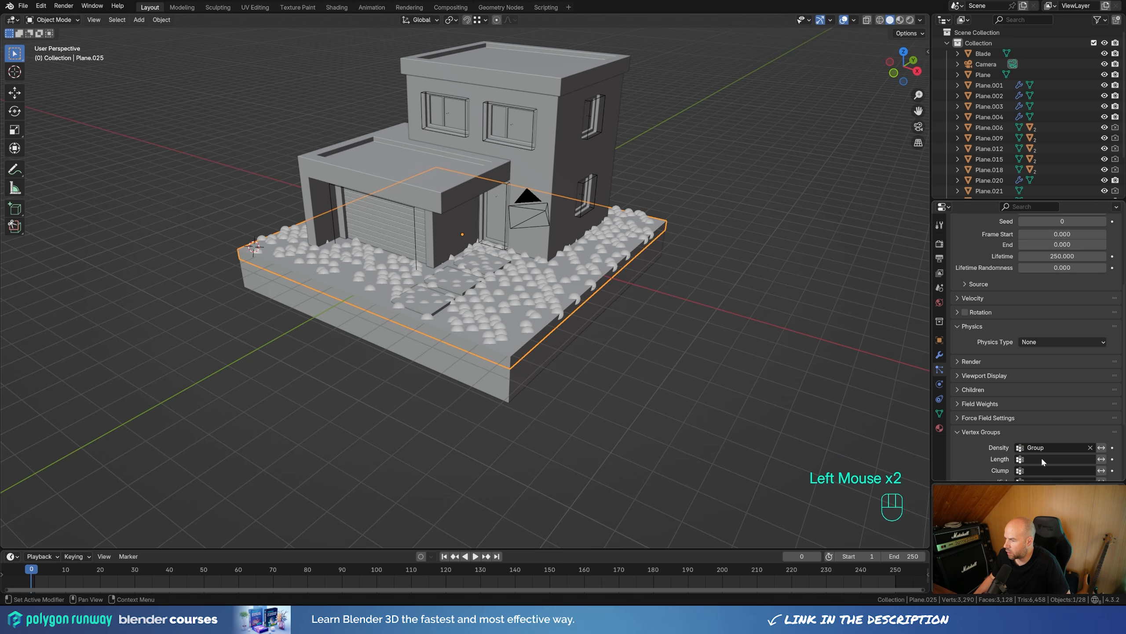
pyautogui.click(1042, 459)
pyautogui.click(678, 302)
pyautogui.moveTo(674, 302); pyautogui.dragTo(540, 307, button='middle')
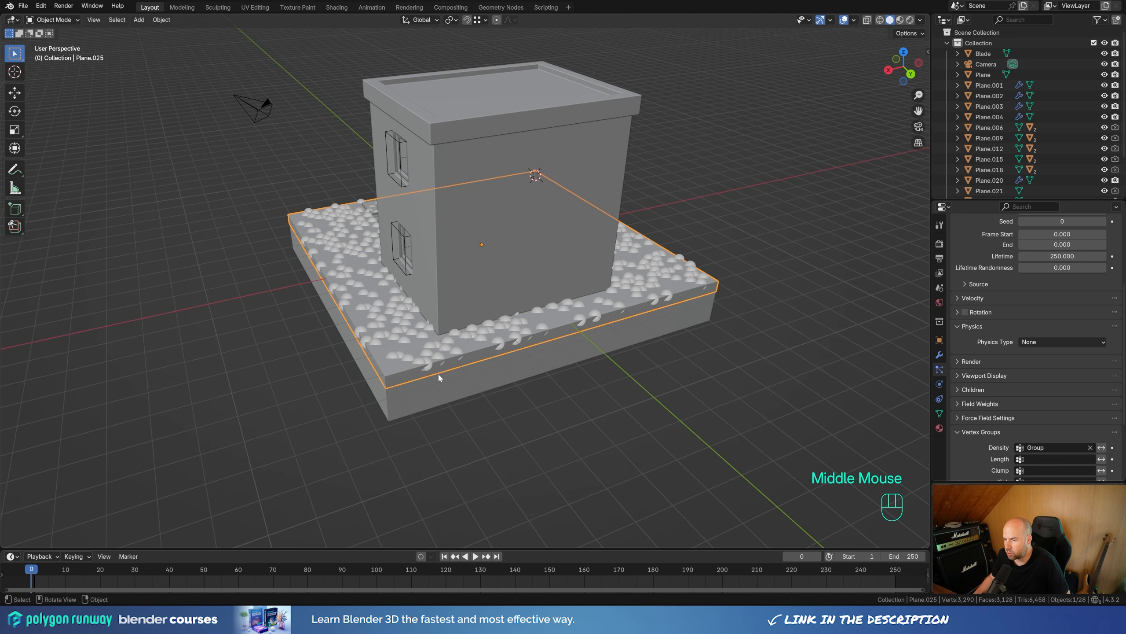
pyautogui.moveTo(284, 322); pyautogui.dragTo(596, 336, button='middle')
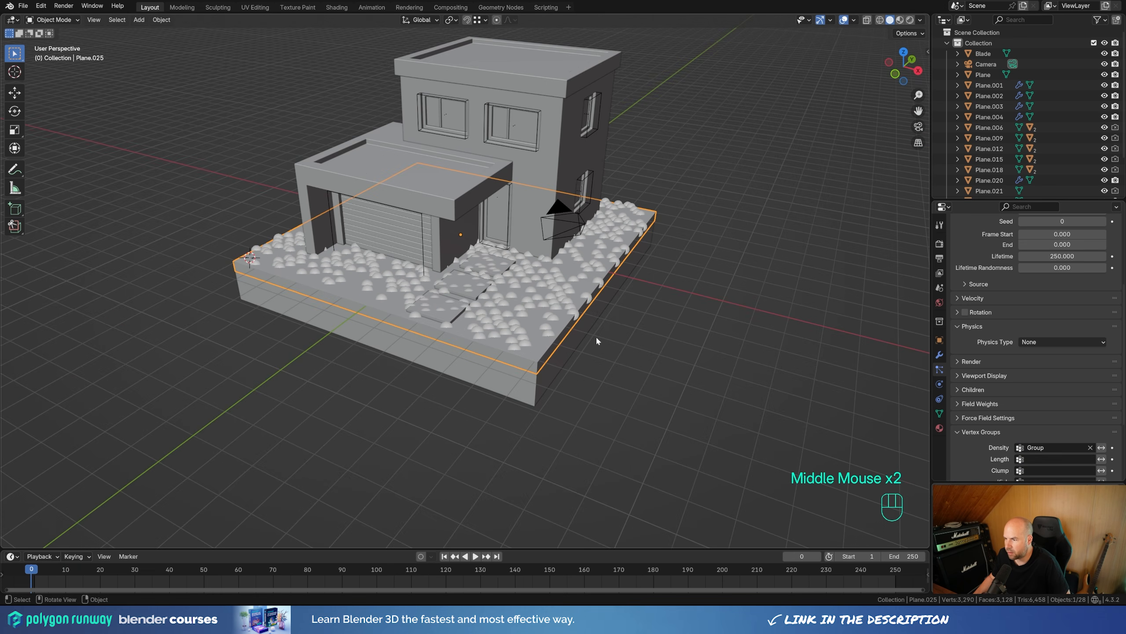
# Render the particles as an object, using Blade as the instance object.
pyautogui.click(970, 361)
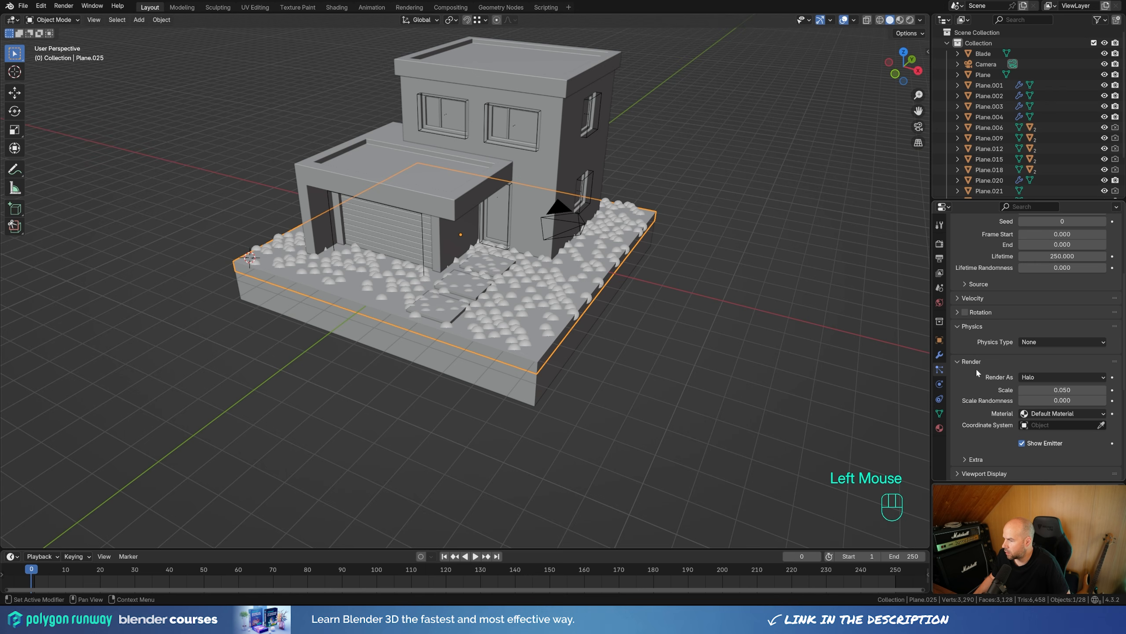
pyautogui.click(1063, 379)
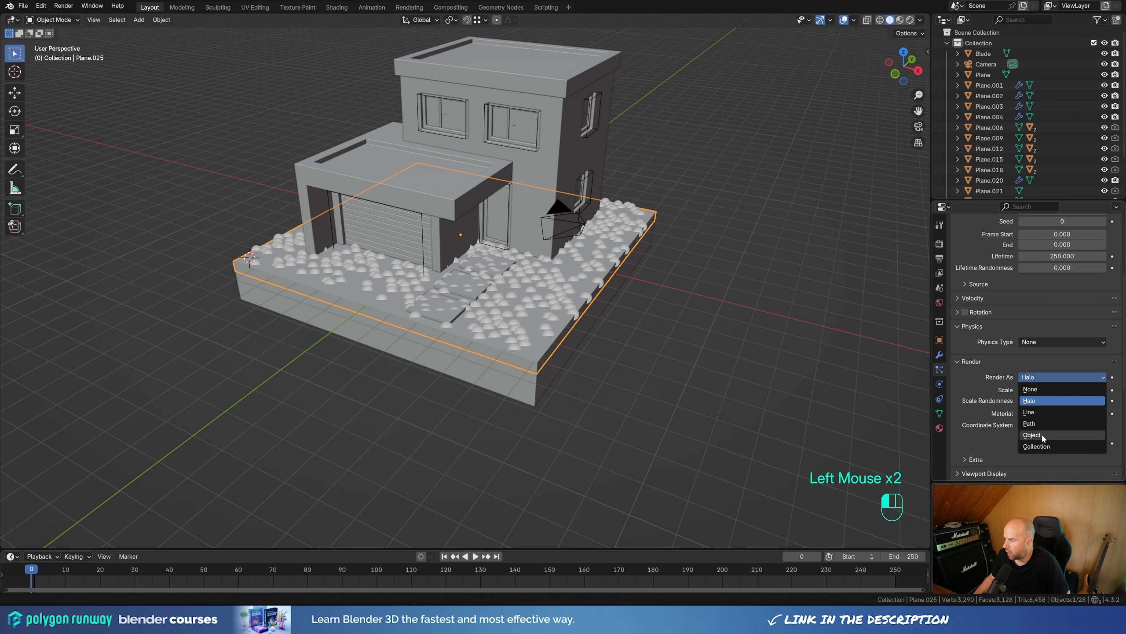
pyautogui.click(1060, 435)
pyautogui.click(1057, 456)
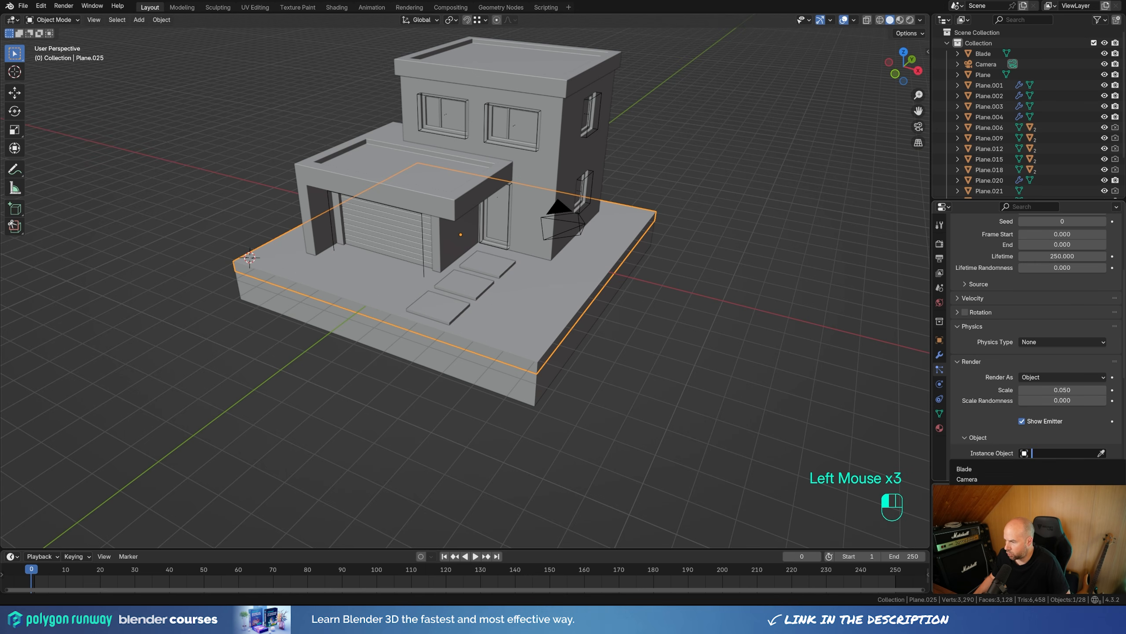
pyautogui.write('bl')
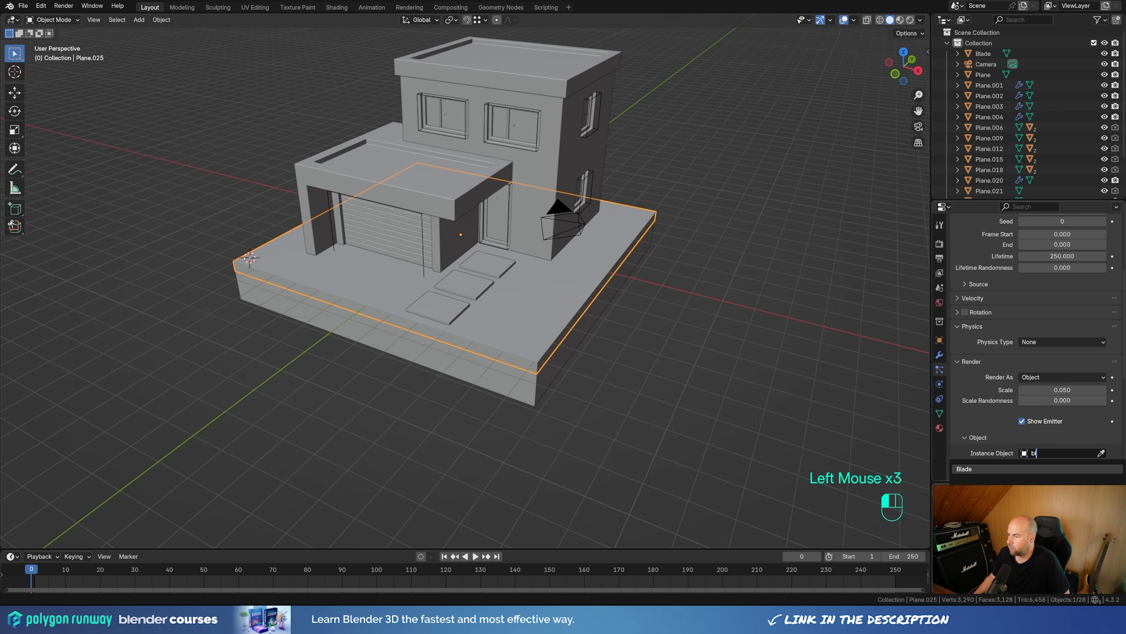
pyautogui.click(989, 466)
# Enable particle rotation, and set the render scale to 0.670 with a scale randomness of 0.766.
pyautogui.scroll(2, 648, 376)
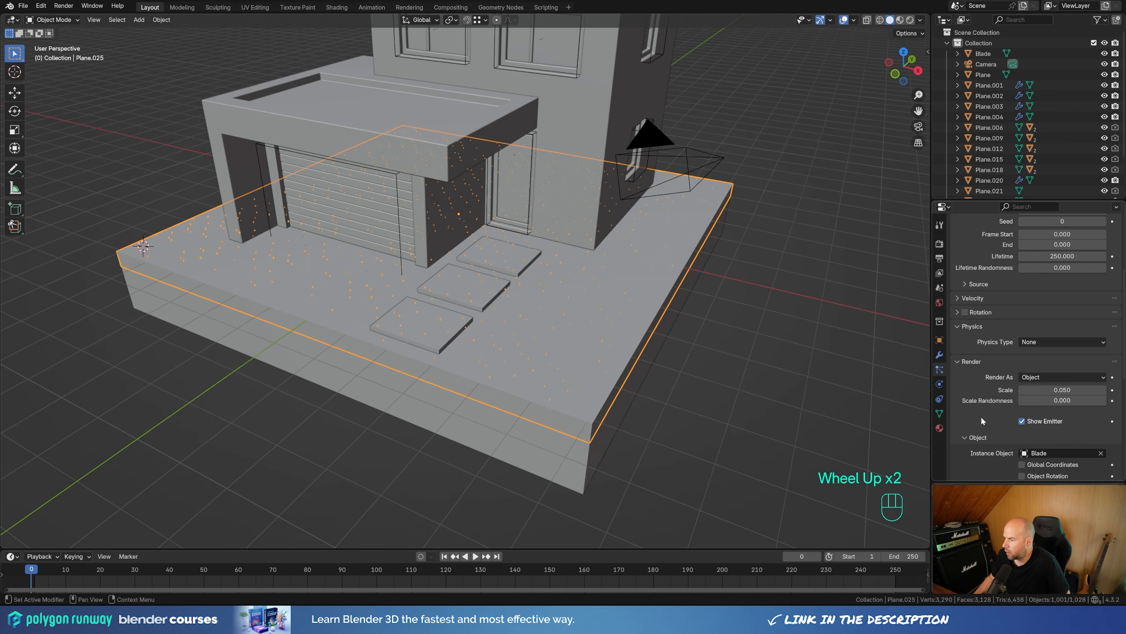
pyautogui.scroll(-1, 981, 420)
pyautogui.click(965, 270)
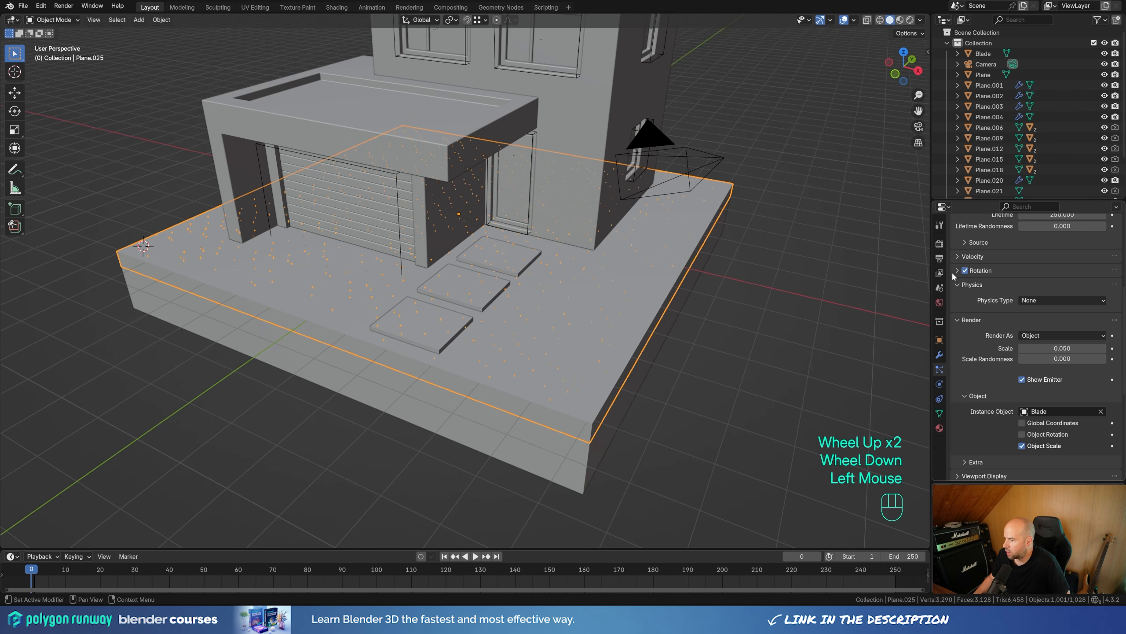
pyautogui.click(958, 271)
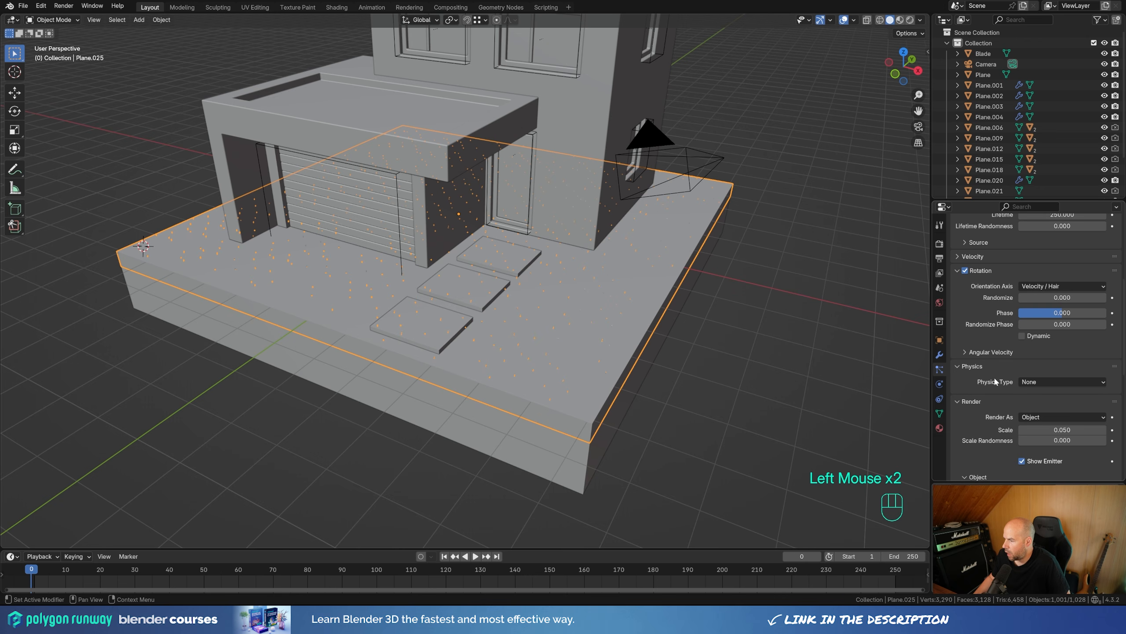
pyautogui.scroll(-3, 996, 401)
pyautogui.moveTo(1061, 368); pyautogui.dragTo(1085, 378)
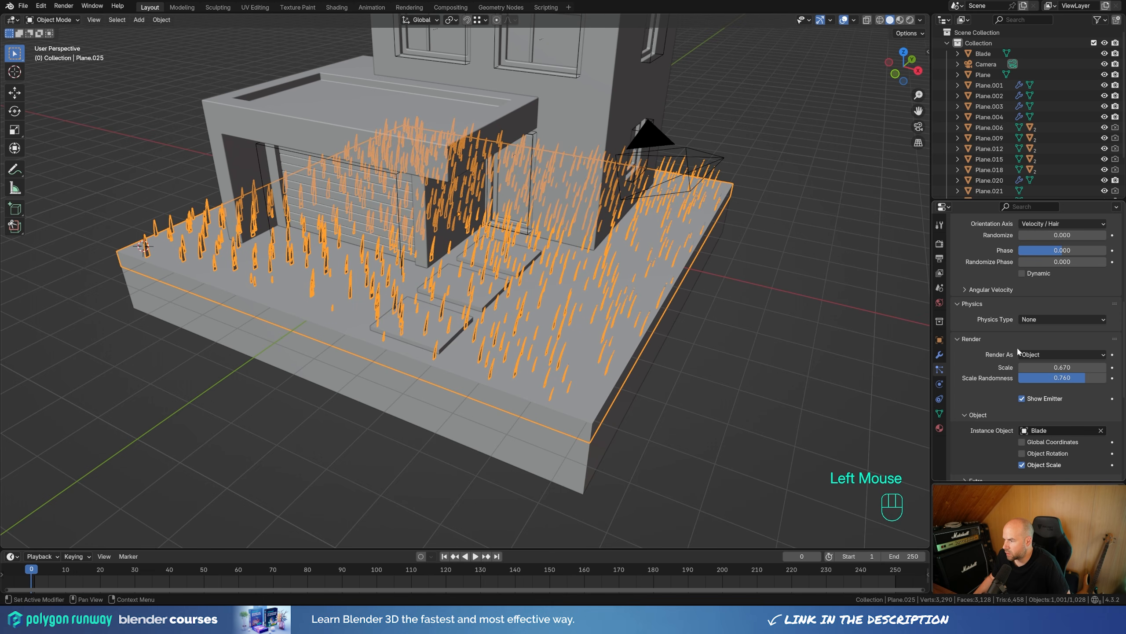
pyautogui.doubleClick(1085, 377)
# Vary the blades' rotation with randomize 0.115, phase 0.428 and randomize phase 0.408.
pyautogui.scroll(3, 1012, 399)
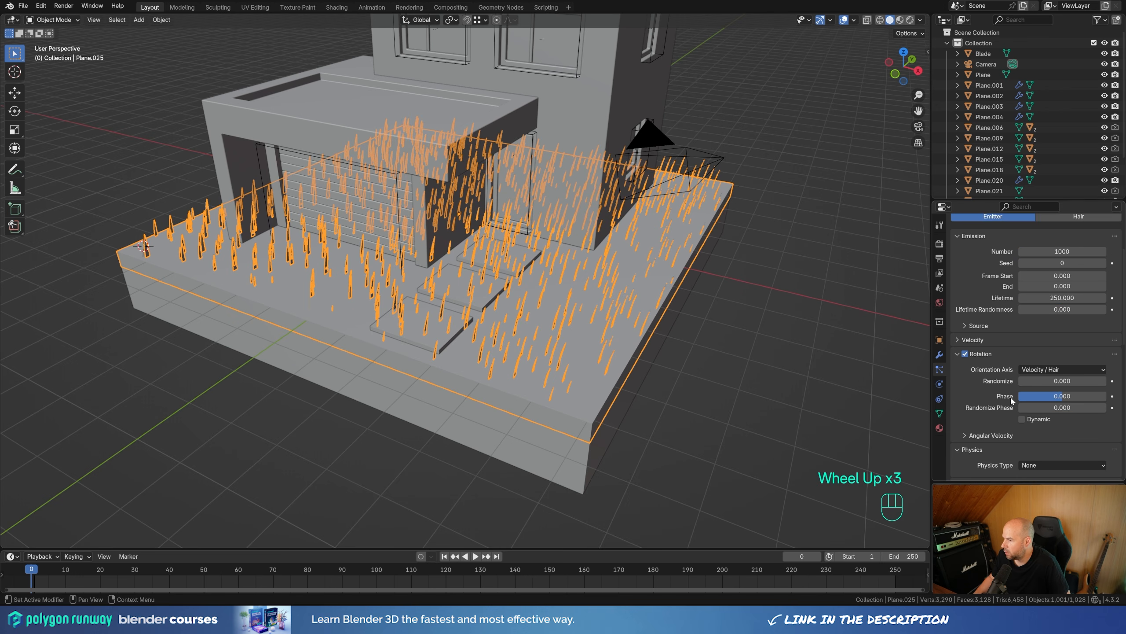
pyautogui.moveTo(1037, 395)
pyautogui.mouseDown()
pyautogui.moveTo(1066, 395)
pyautogui.moveTo(1039, 408)
pyautogui.moveTo(1062, 407)
pyautogui.moveTo(1044, 382)
pyautogui.mouseUp()
pyautogui.doubleClick(1035, 382)
# Raise the number of emitted particles to 7222 for denser grass, and deselect the ground layer.
pyautogui.scroll(2, 1042, 381)
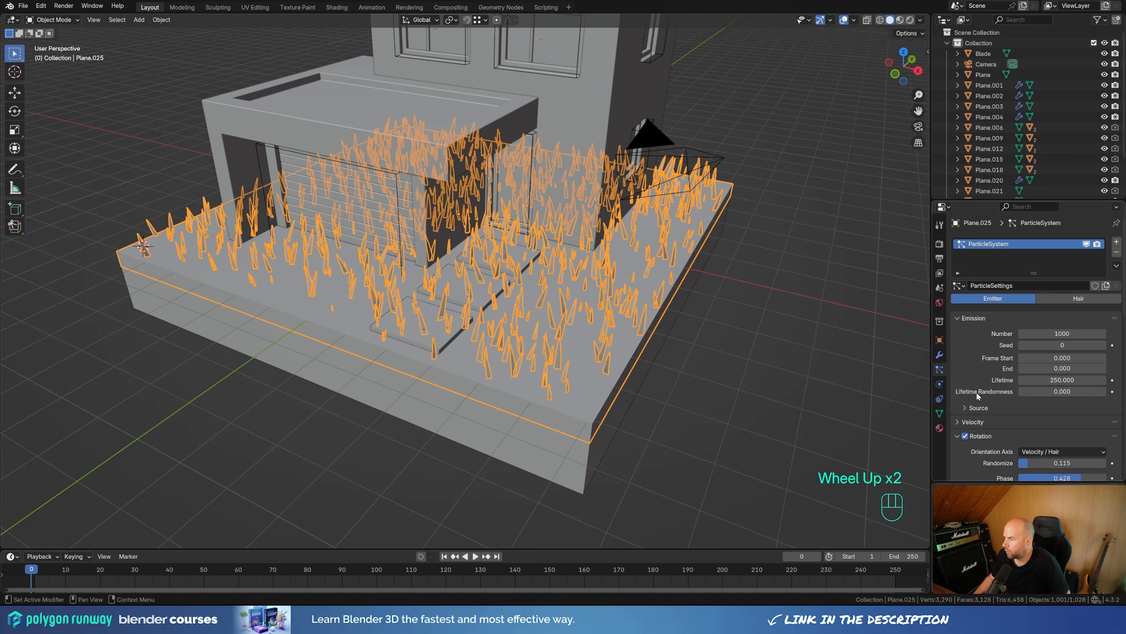
pyautogui.moveTo(1043, 333); pyautogui.dragTo(1070, 334)
pyautogui.click(728, 309)
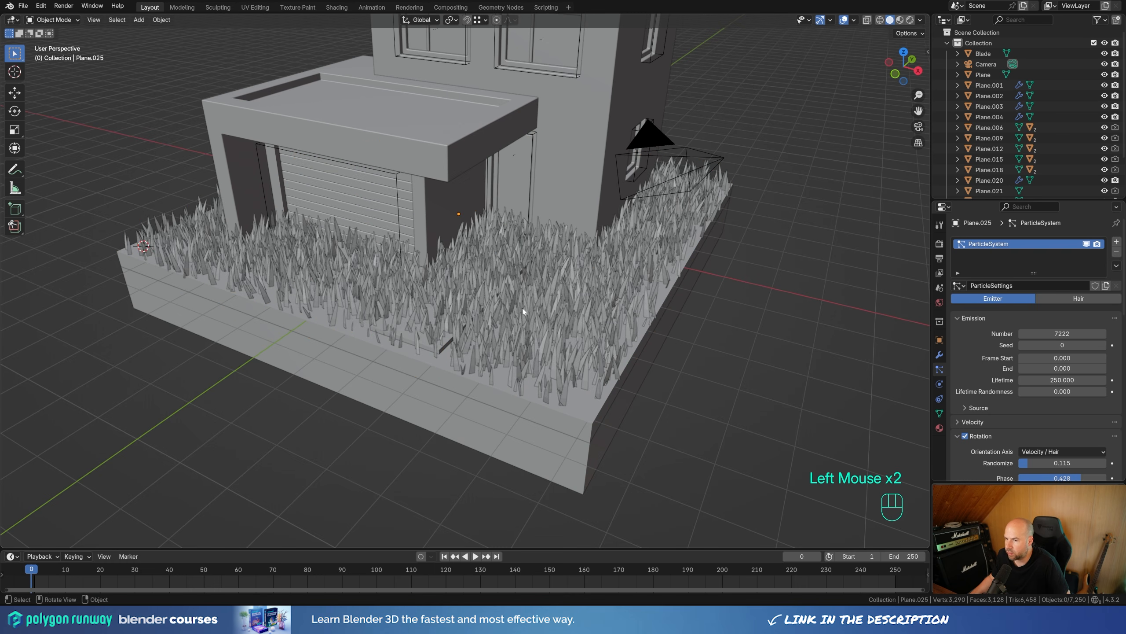
# Shorten the grass blades by reducing the particle render scale to 0.390.
pyautogui.scroll(-2, 993, 415)
pyautogui.scroll(-2, 993, 414)
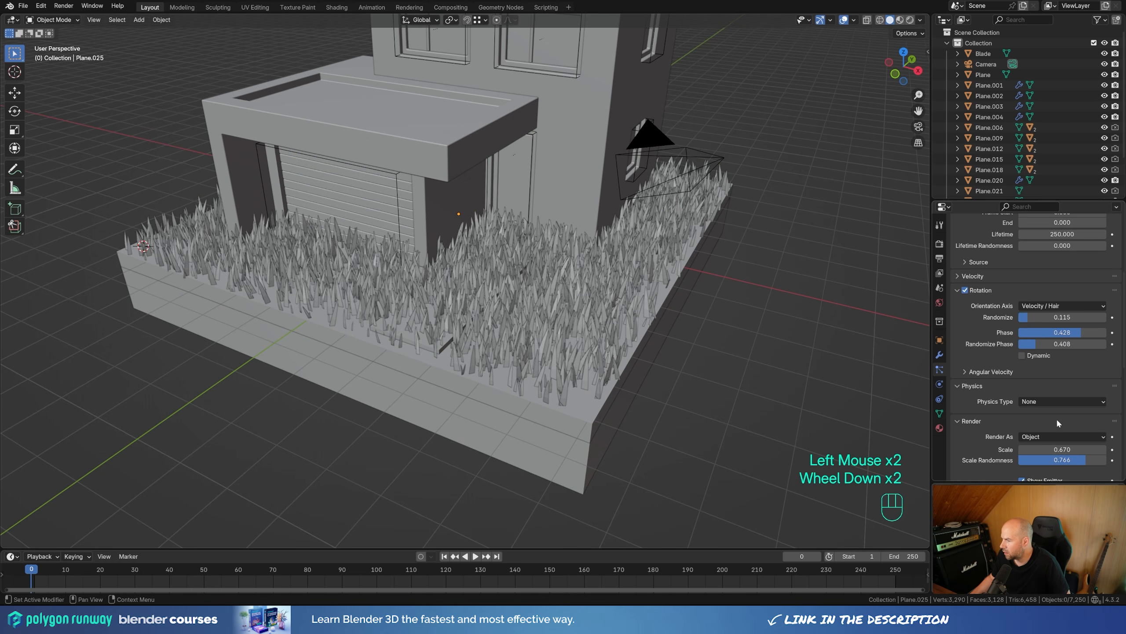
pyautogui.scroll(-4, 1056, 418)
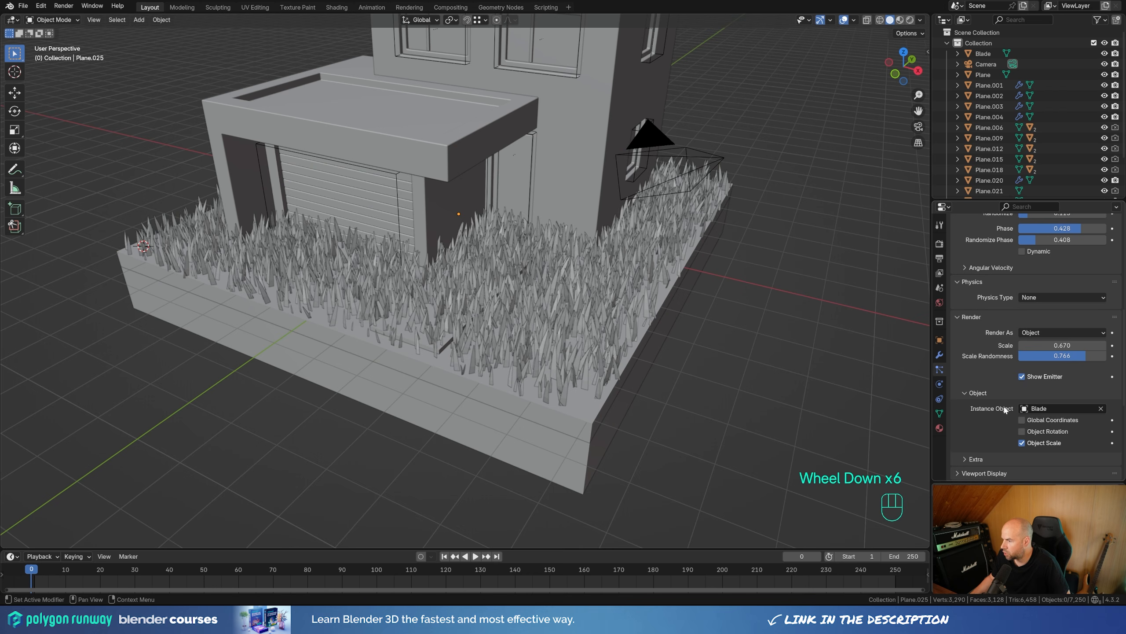
pyautogui.moveTo(1062, 345); pyautogui.dragTo(1024, 345)
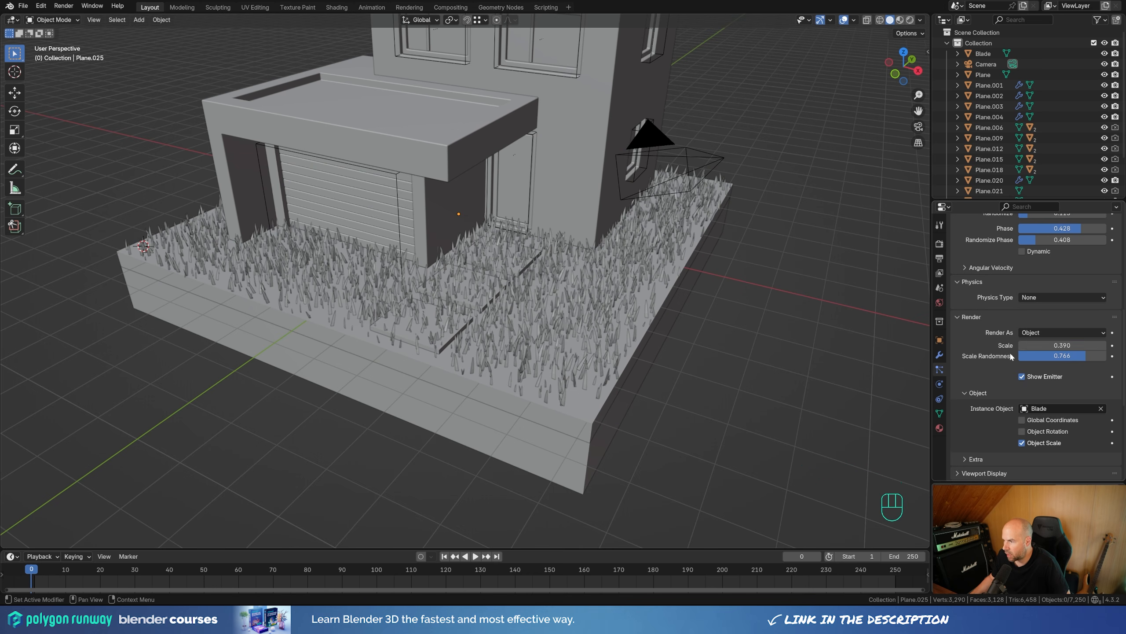
# Increase the number of emitted grass particles to 20000, and deselect the ground layer.
pyautogui.scroll(10, 1061, 272)
pyautogui.moveTo(1061, 272); pyautogui.dragTo(1097, 272)
pyautogui.doubleClick(1062, 270)
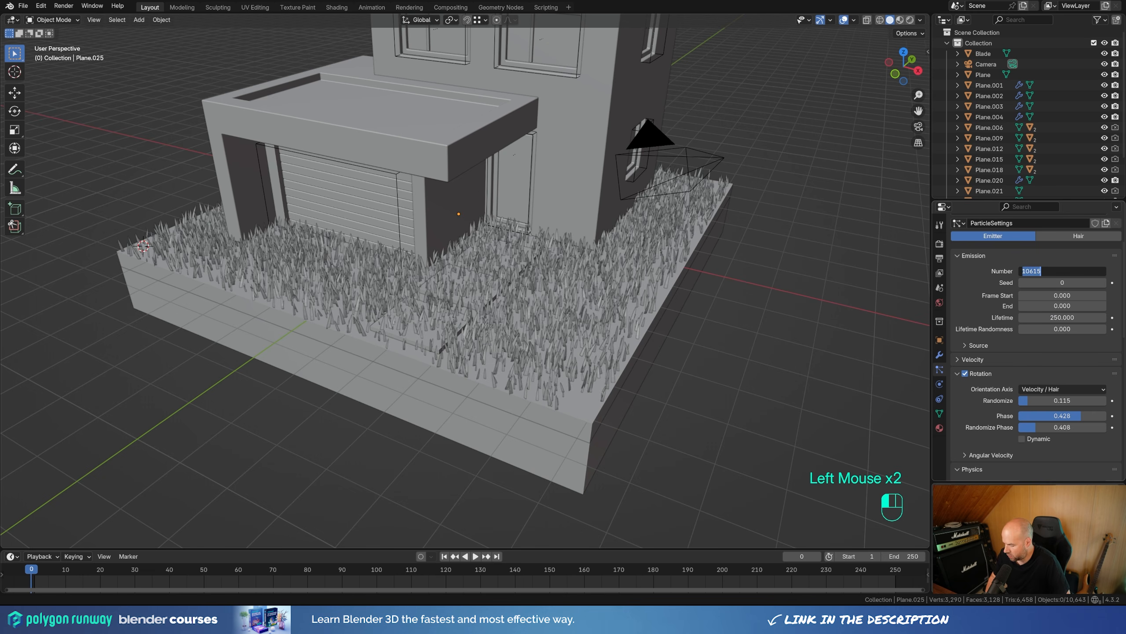
pyautogui.write('20000')
pyautogui.press('Return')
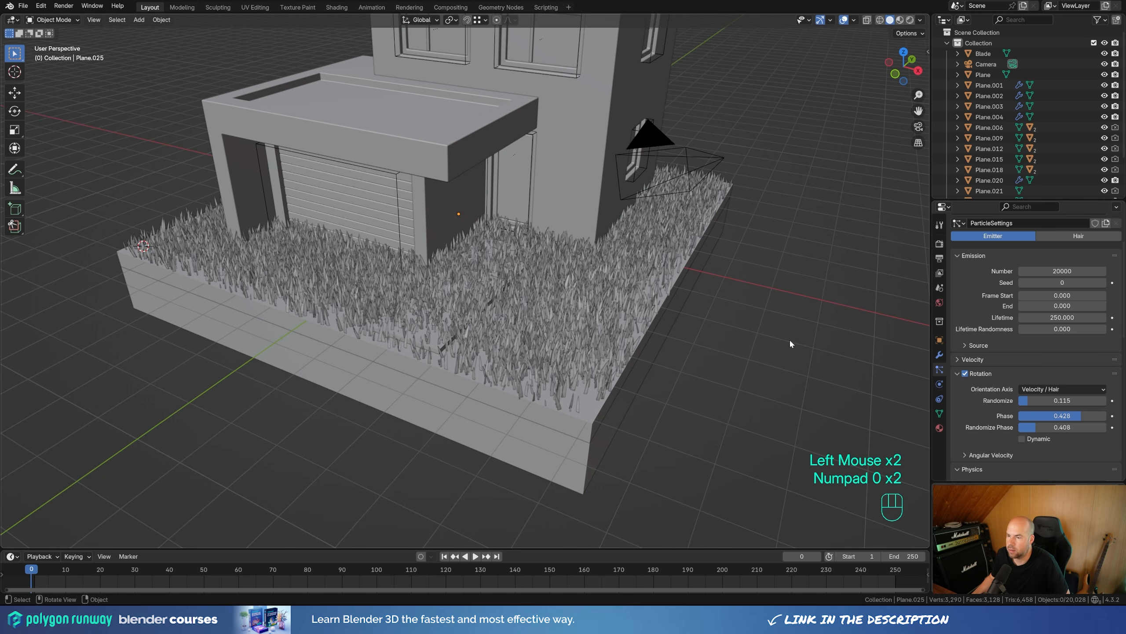
pyautogui.click(772, 336)
pyautogui.moveTo(771, 340); pyautogui.dragTo(407, 351, button='middle')
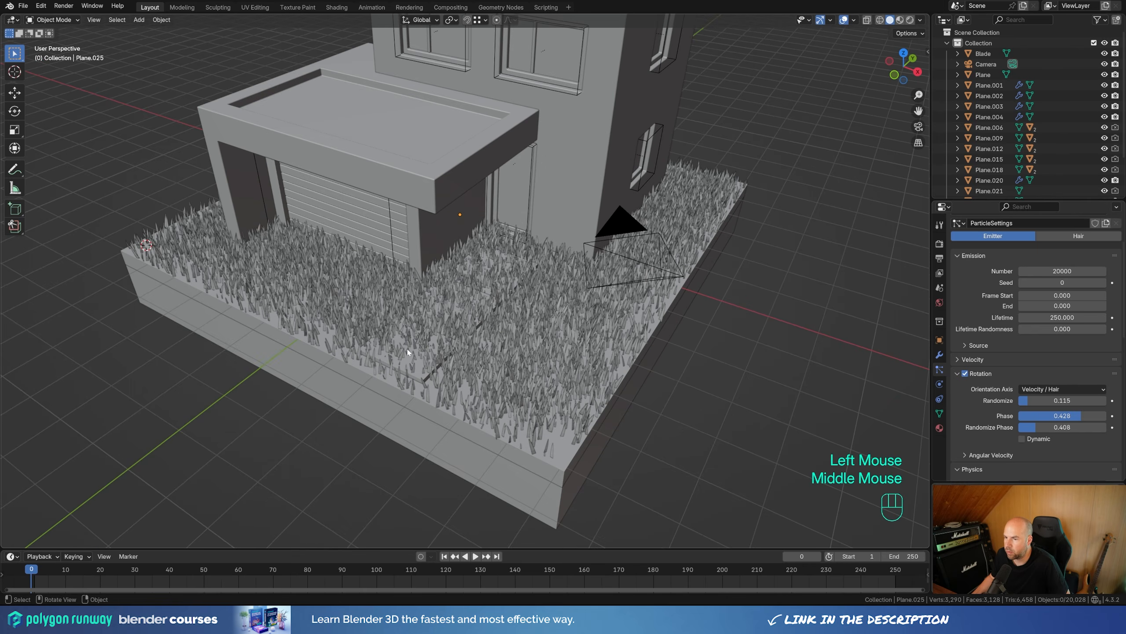
# Put the ground layer in Weight Paint mode and paint weight 0 along the three paving slabs from the house to the front edge.
pyautogui.click(522, 350)
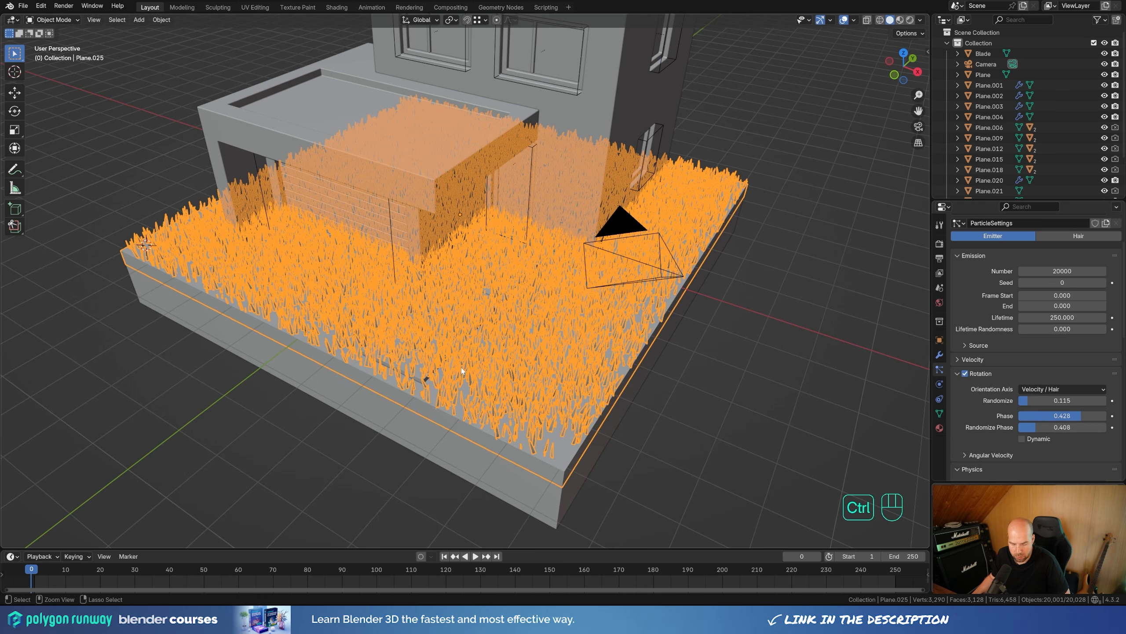
pyautogui.hotkey('ctrl', 'Tab')
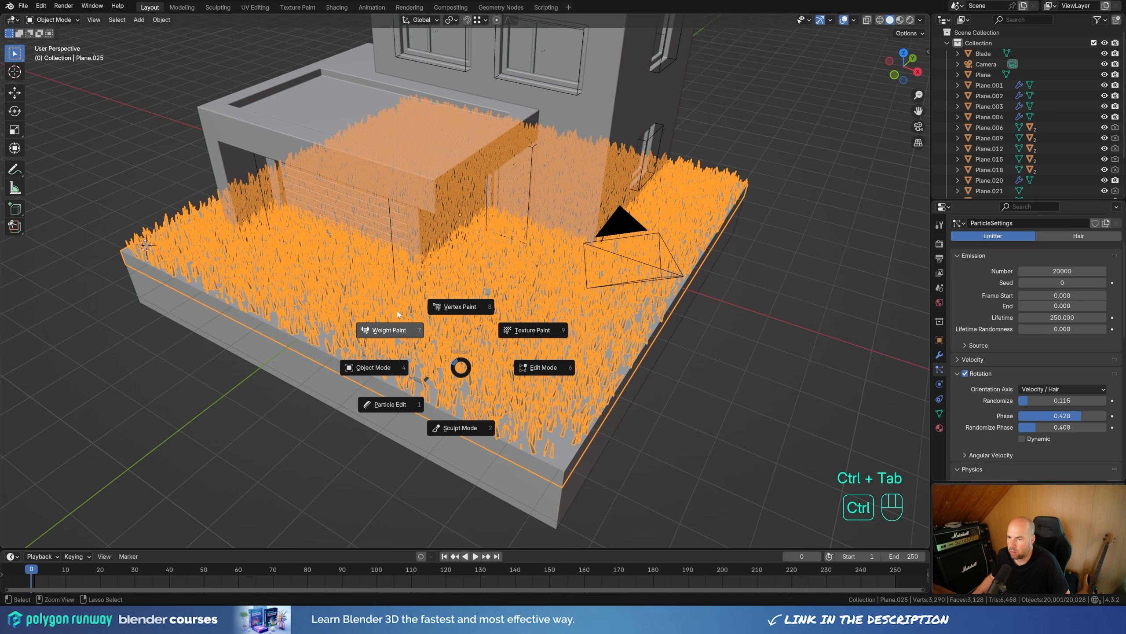
pyautogui.click(389, 330)
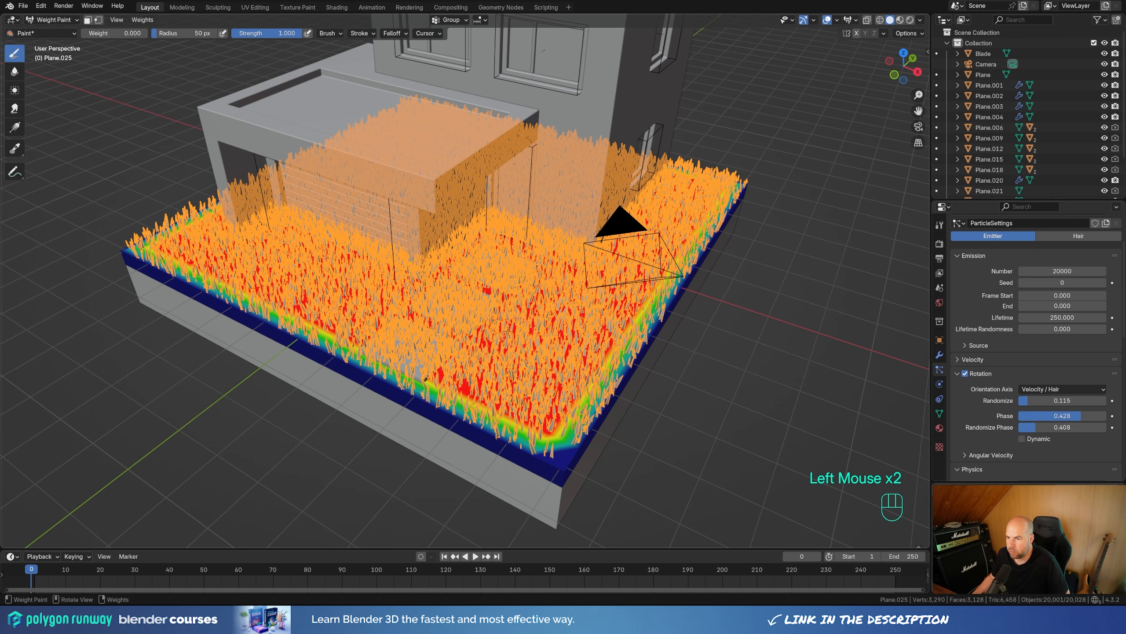
pyautogui.moveTo(511, 332); pyautogui.dragTo(519, 350, button='middle')
pyautogui.moveTo(517, 306)
pyautogui.mouseDown()
pyautogui.moveTo(523, 291)
pyautogui.moveTo(512, 318)
pyautogui.moveTo(488, 306)
pyautogui.moveTo(503, 284)
pyautogui.moveTo(510, 313)
pyautogui.moveTo(472, 330)
pyautogui.moveTo(497, 391)
pyautogui.mouseUp()
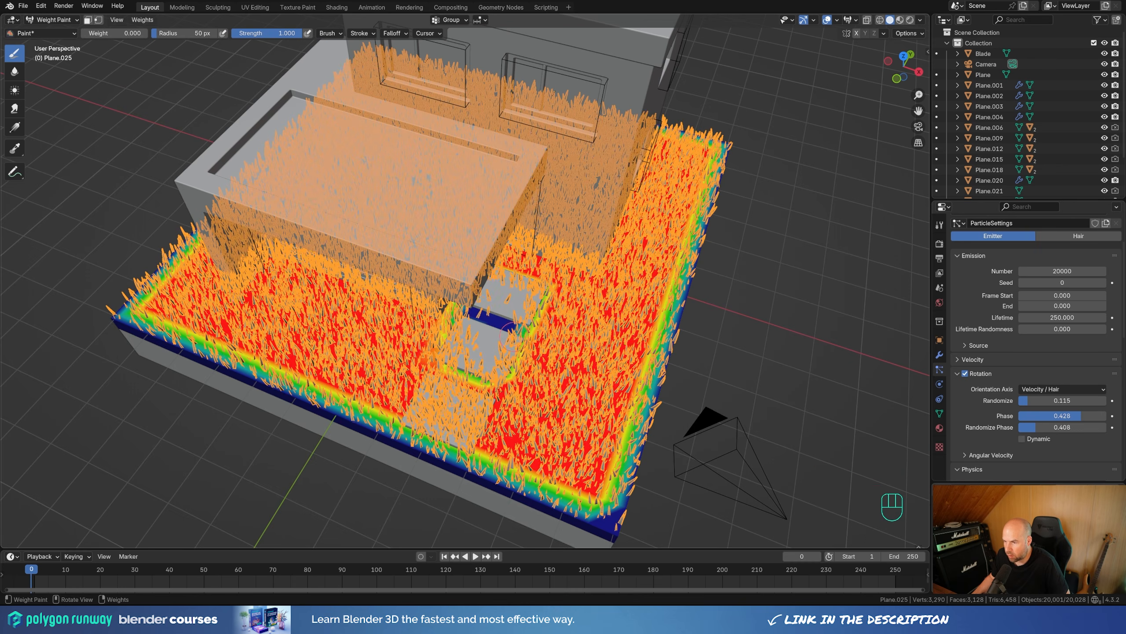
pyautogui.moveTo(487, 332)
pyautogui.mouseDown()
pyautogui.moveTo(437, 410)
pyautogui.moveTo(472, 393)
pyautogui.moveTo(414, 426)
pyautogui.moveTo(441, 372)
pyautogui.mouseUp()
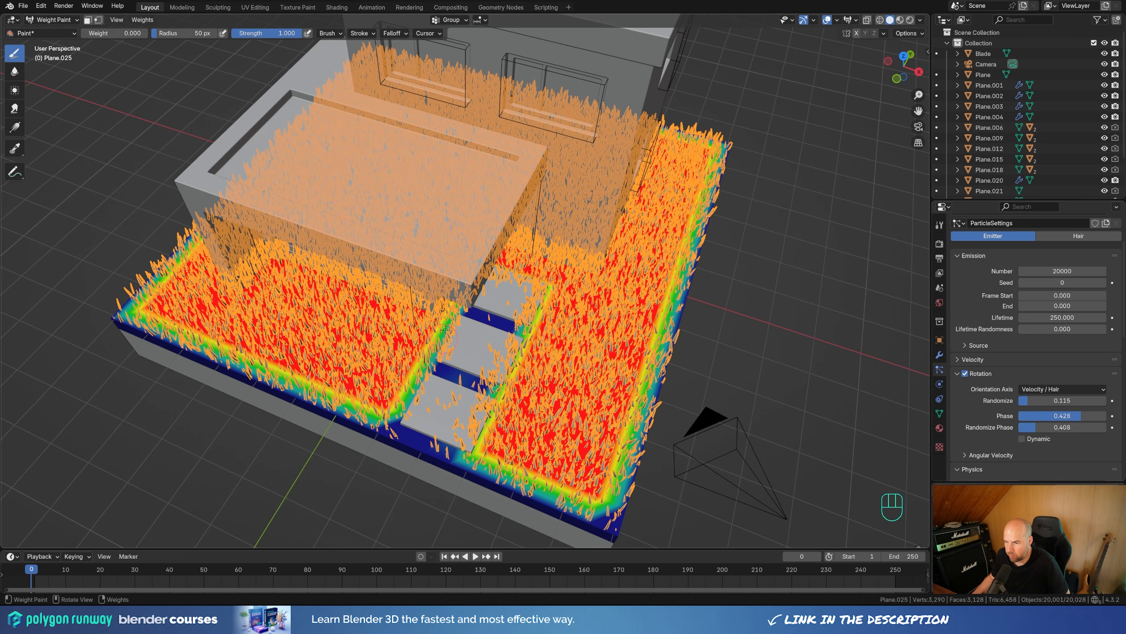
# Widen the zero-weight area on both sides of the paving slabs, and return the ground layer to Object Mode.
pyautogui.moveTo(485, 336)
pyautogui.mouseDown()
pyautogui.moveTo(501, 319)
pyautogui.moveTo(530, 349)
pyautogui.moveTo(552, 286)
pyautogui.moveTo(529, 330)
pyautogui.mouseUp()
pyautogui.moveTo(428, 394)
pyautogui.mouseDown()
pyautogui.moveTo(428, 355)
pyautogui.moveTo(451, 319)
pyautogui.mouseUp()
pyautogui.moveTo(417, 386); pyautogui.dragTo(399, 391)
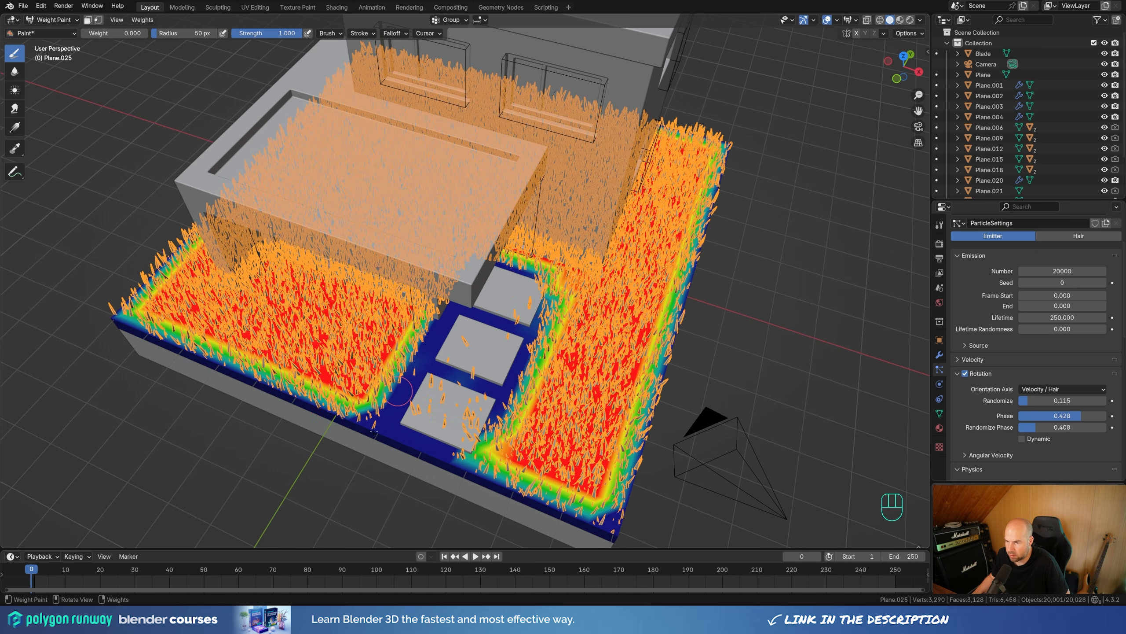
pyautogui.moveTo(466, 469)
pyautogui.mouseDown()
pyautogui.moveTo(488, 471)
pyautogui.moveTo(501, 433)
pyautogui.mouseUp()
pyautogui.moveTo(608, 412)
pyautogui.mouseDown(button='middle')
pyautogui.moveTo(577, 380)
pyautogui.moveTo(598, 401)
pyautogui.moveTo(597, 371)
pyautogui.mouseUp(button='middle')
pyautogui.scroll(-3, 597, 370)
pyautogui.hotkey('ctrl', 'Tab')
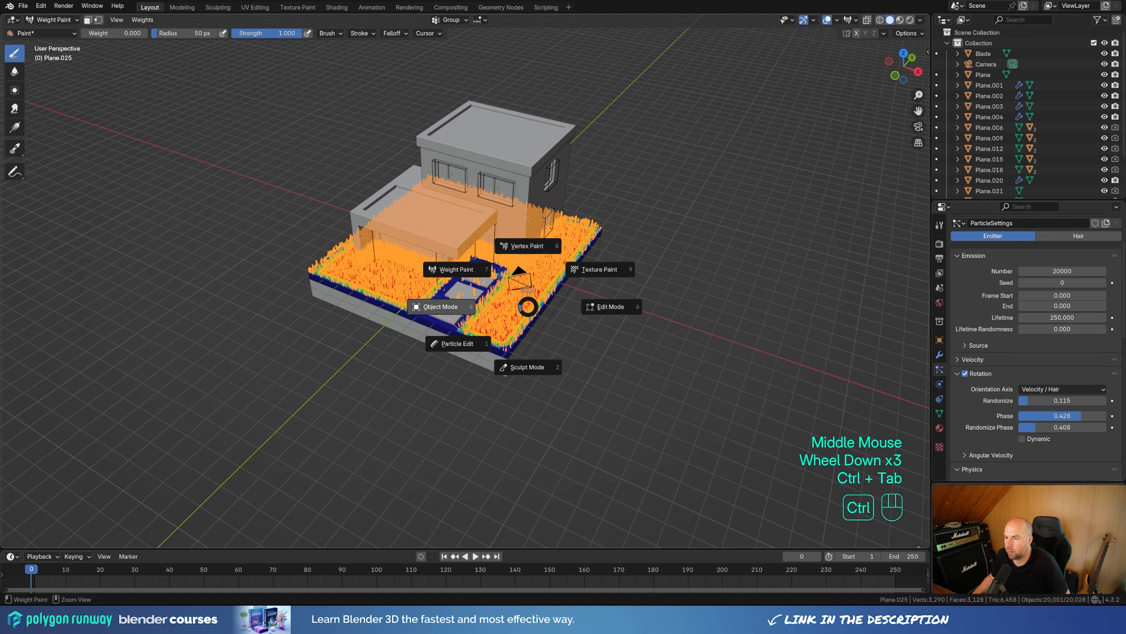
pyautogui.click(588, 369)
# Duplicate the recessed roof face of the garage in place and separate it into its own object, returning to Object Mode.
pyautogui.moveTo(637, 260); pyautogui.dragTo(512, 222, button='middle')
pyautogui.scroll(1, 473, 191)
pyautogui.keyDown('shift'); pyautogui.moveTo(473, 191); pyautogui.dragTo(466, 288, button='middle'); pyautogui.keyUp('shift')
pyautogui.click(433, 249)
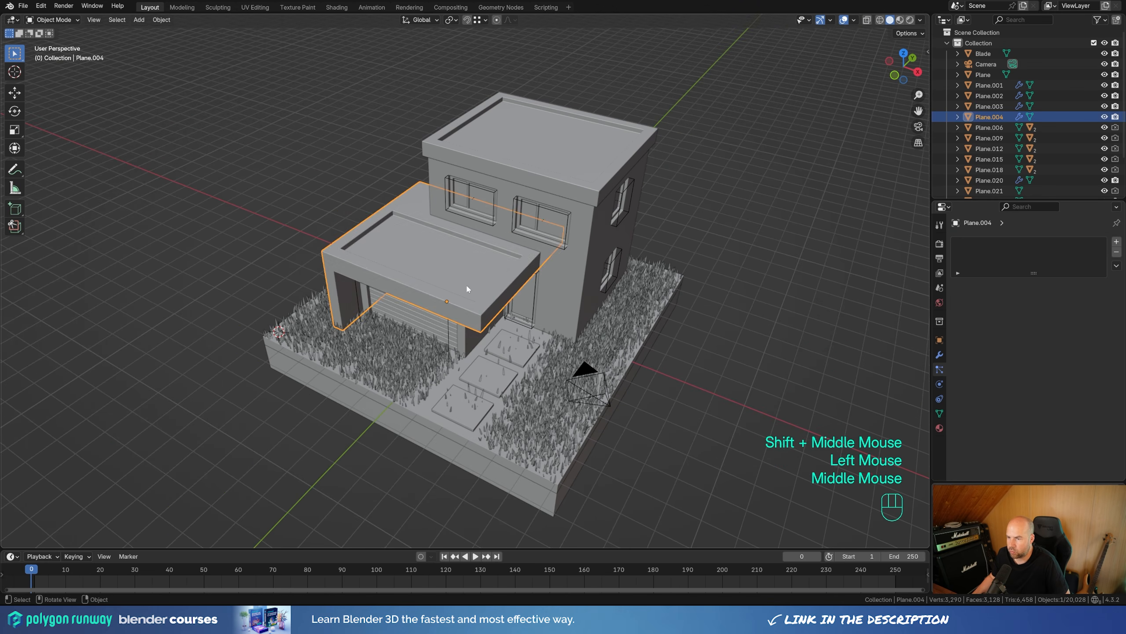
pyautogui.press('Tab')
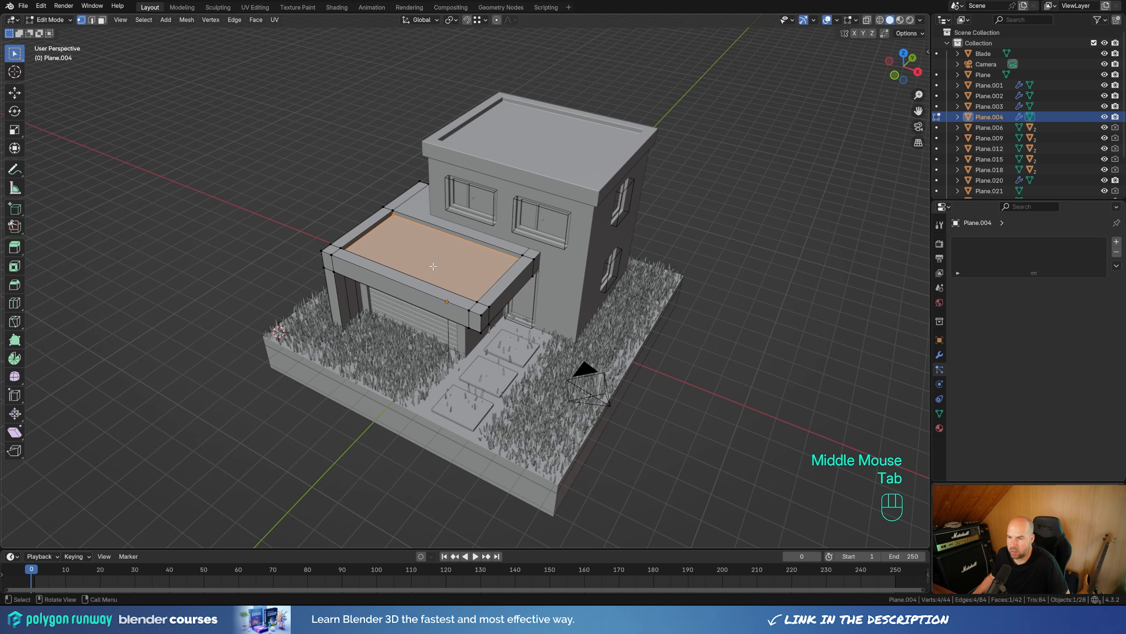
pyautogui.hotkey('shift', 'd')
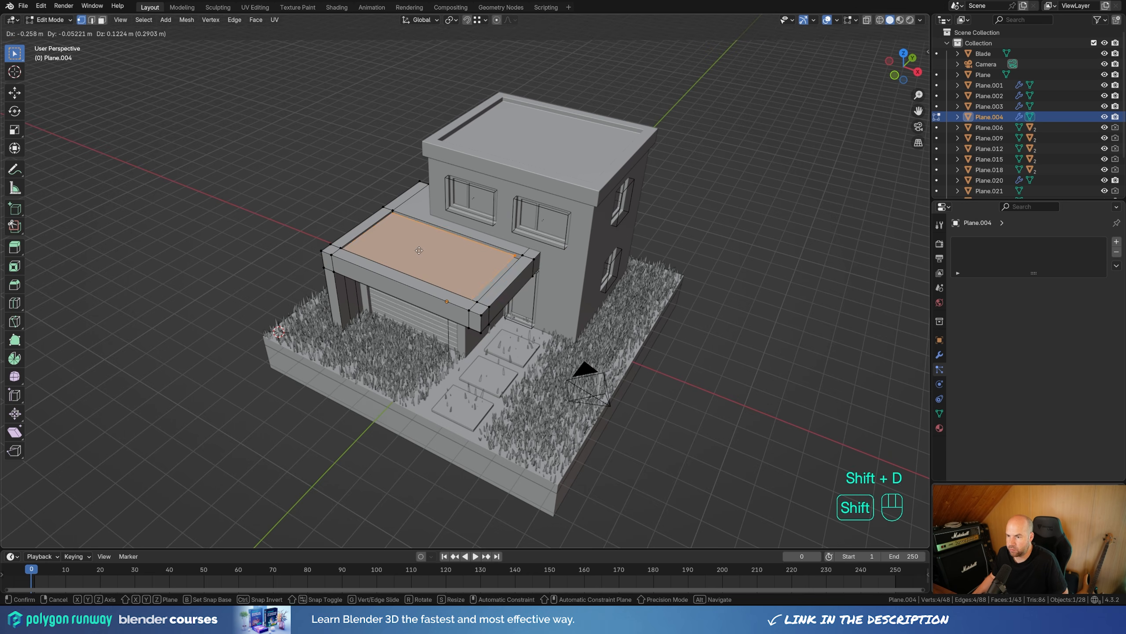
pyautogui.rightClick(377, 215)
pyautogui.press('p')
pyautogui.click(377, 214)
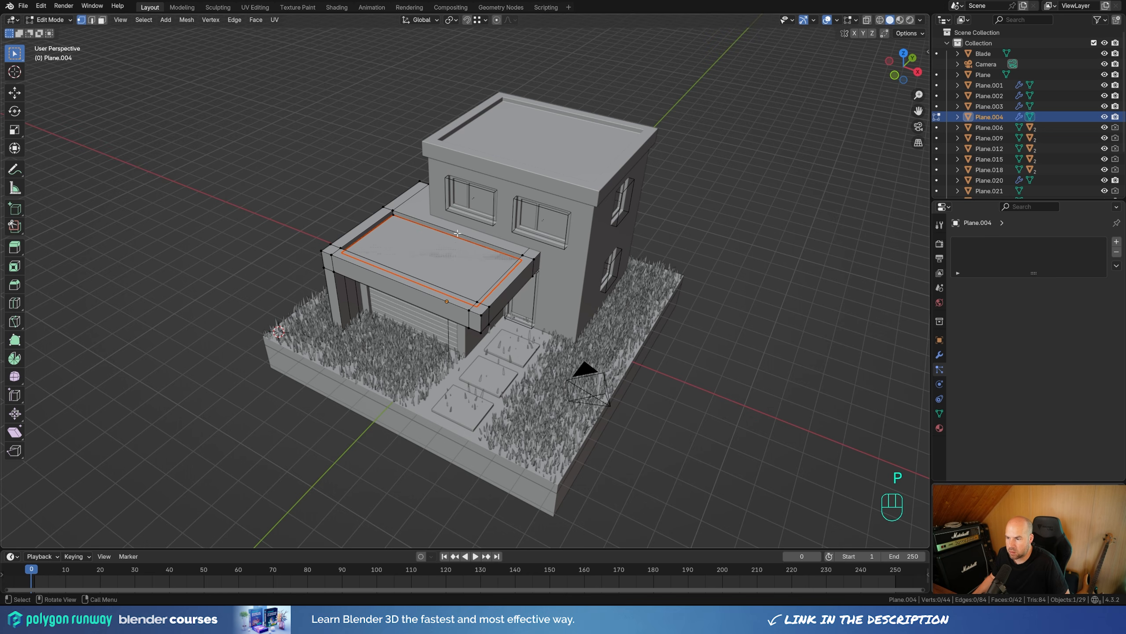
pyautogui.press('Tab')
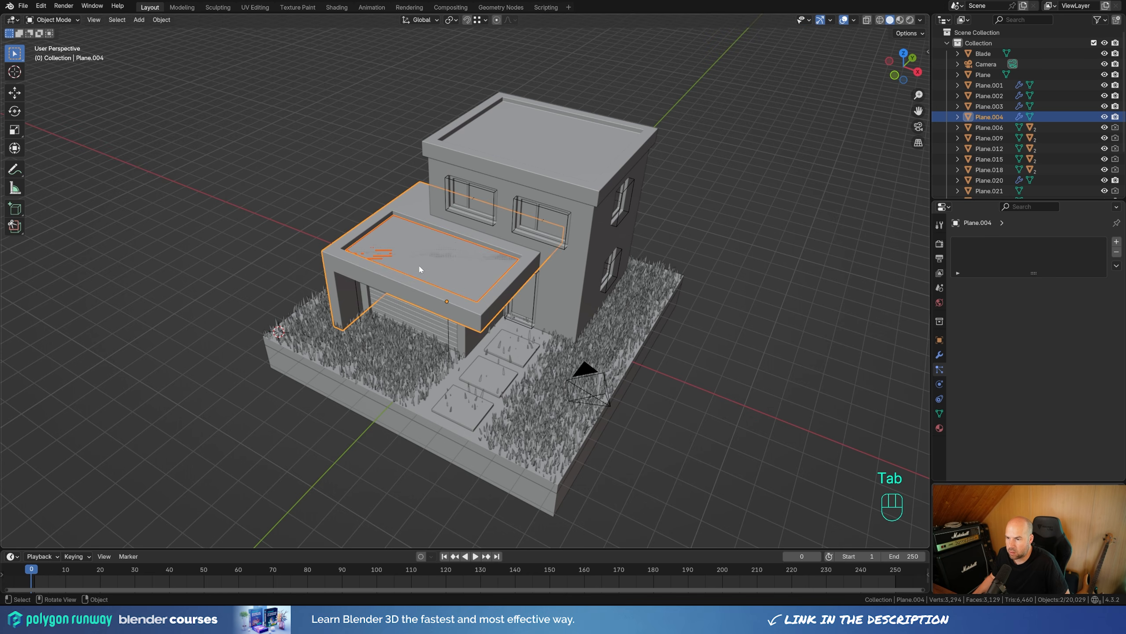
# Select the separated garage roof panel and give it a particle system that reuses the existing ParticleSettings.
pyautogui.click(428, 248)
pyautogui.click(428, 247)
pyautogui.click(428, 247)
pyautogui.click(428, 247)
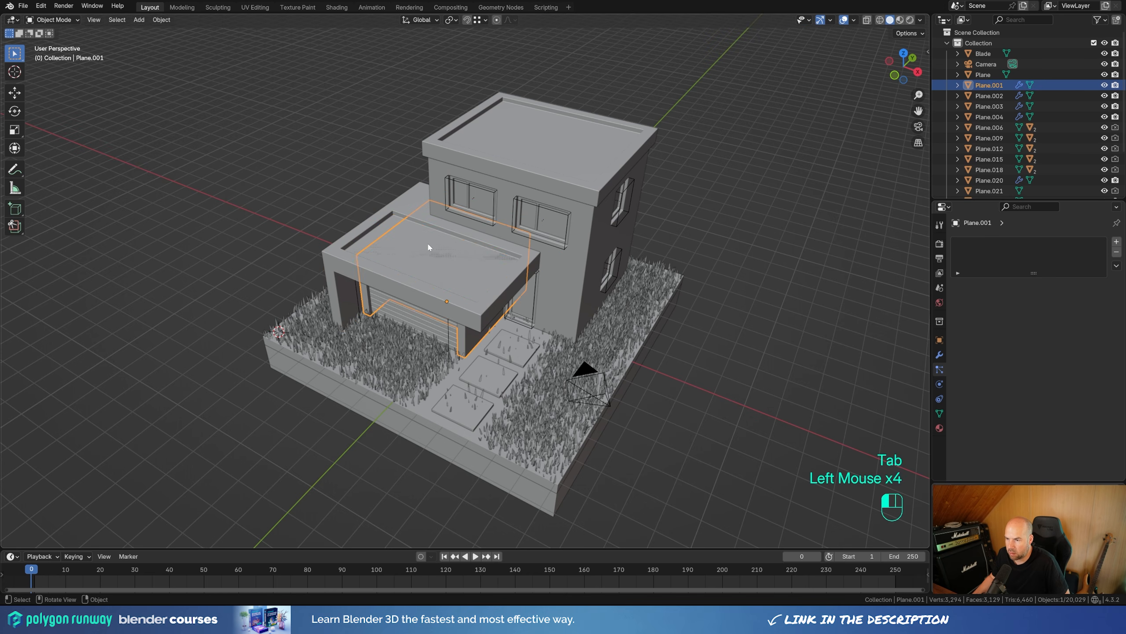
pyautogui.click(429, 246)
pyautogui.click(429, 245)
pyautogui.click(429, 245)
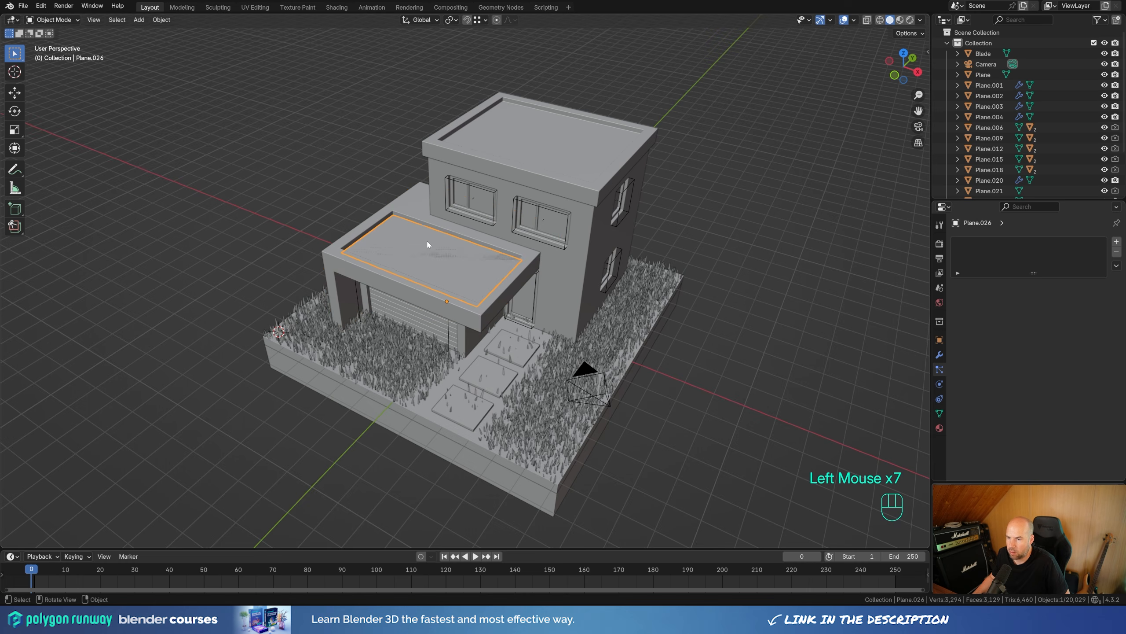
pyautogui.scroll(1, 428, 245)
pyautogui.click(1116, 242)
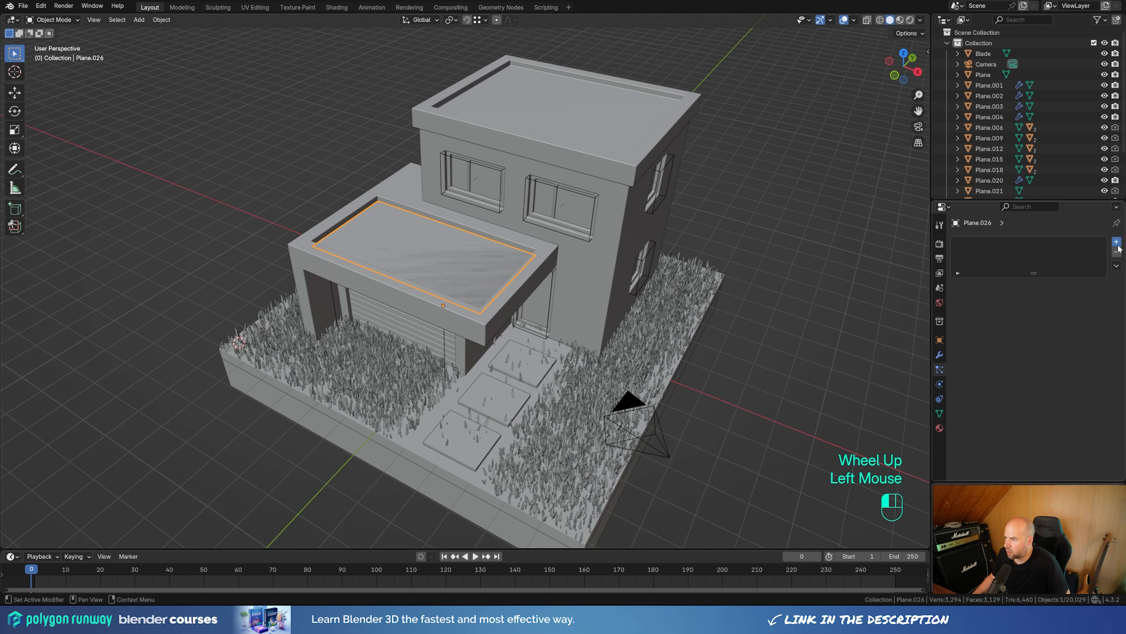
pyautogui.click(958, 285)
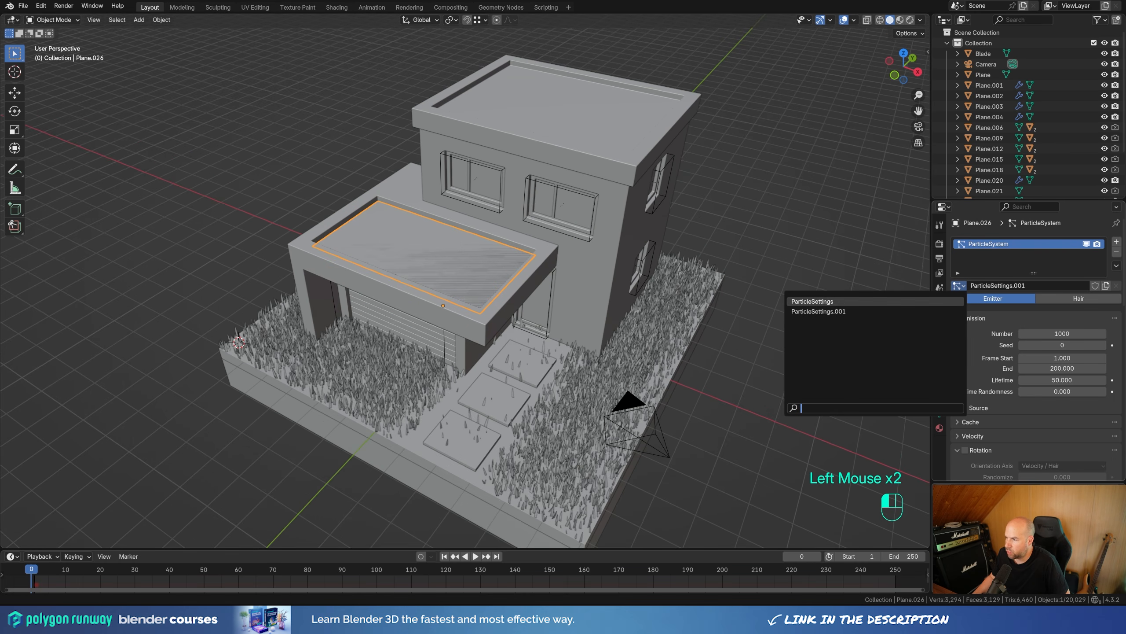
pyautogui.click(805, 300)
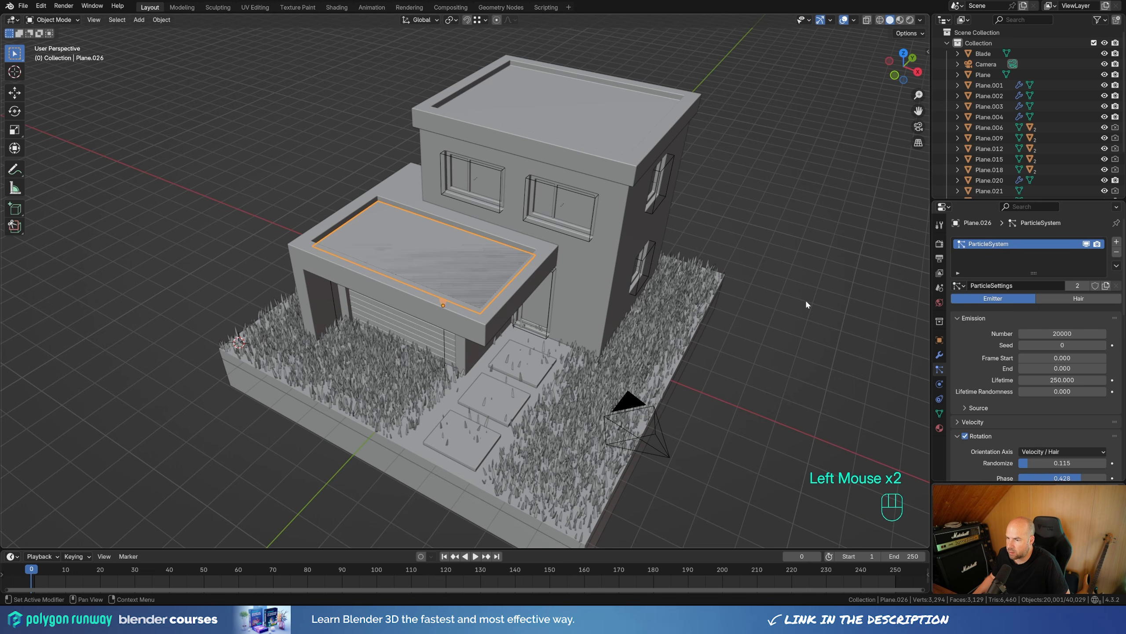
# Divide the garage roof panel along its length with 12 evenly spaced loop cuts.
pyautogui.moveTo(443, 309); pyautogui.dragTo(466, 321, button='middle')
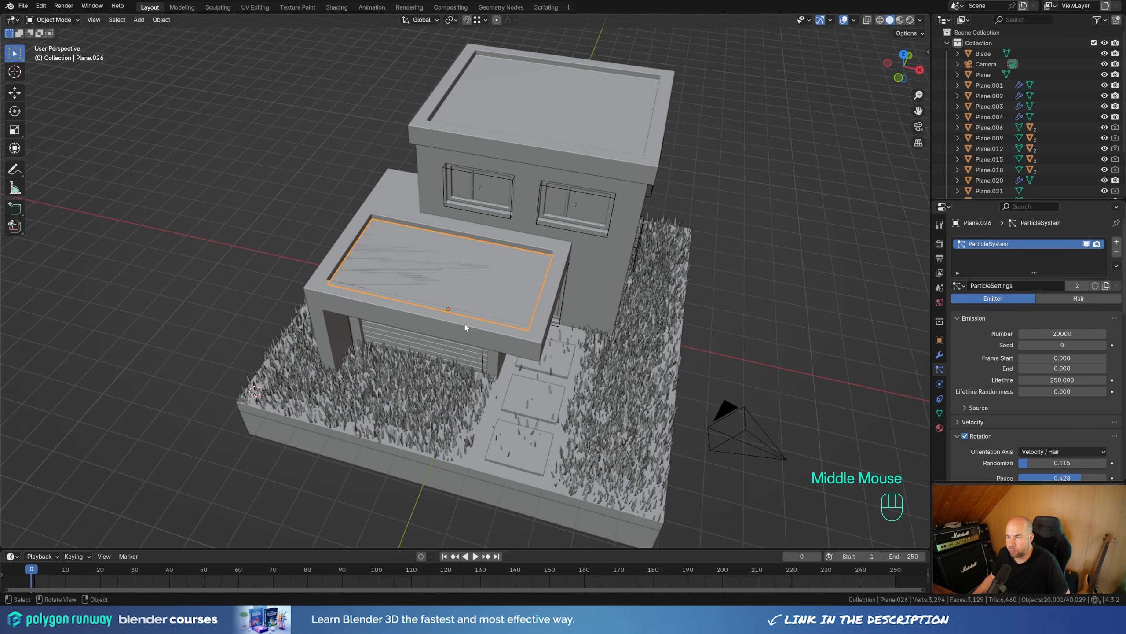
pyautogui.press('Tab')
pyautogui.hotkey('ctrl', 'r')
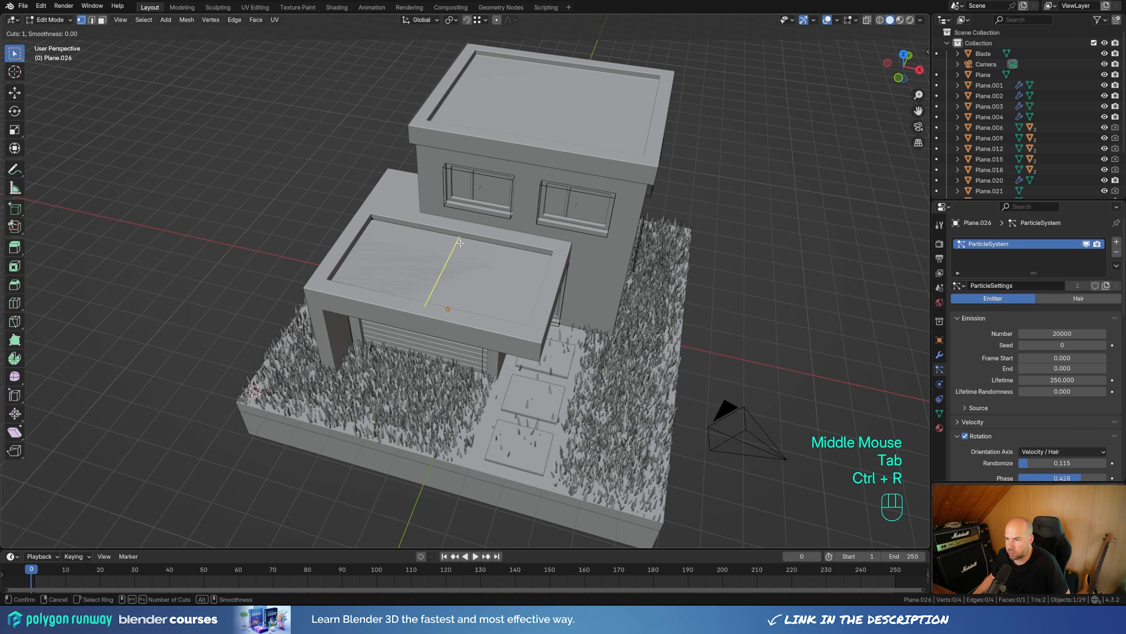
pyautogui.scroll(7, 460, 243)
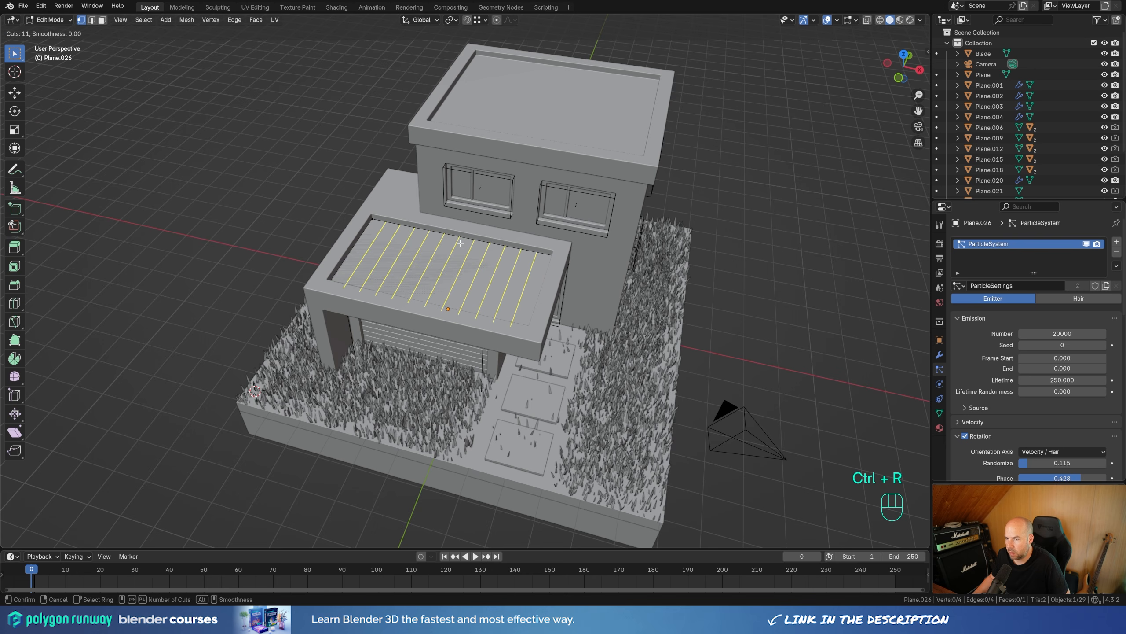
pyautogui.scroll(1, 461, 244)
pyautogui.click(460, 243)
pyautogui.rightClick(460, 243)
# Divide the garage roof panel in the crosswise direction with 6 evenly spaced loop cuts.
pyautogui.hotkey('ctrl', 'r')
pyautogui.scroll(3, 536, 299)
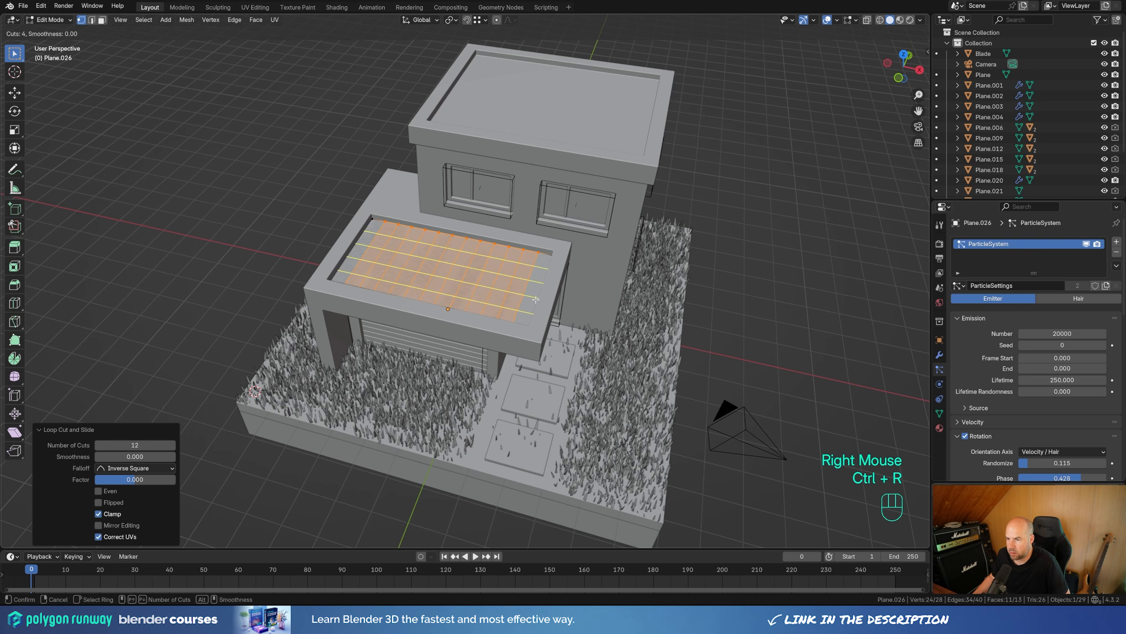
pyautogui.scroll(2, 536, 300)
pyautogui.click(535, 300)
pyautogui.rightClick(536, 300)
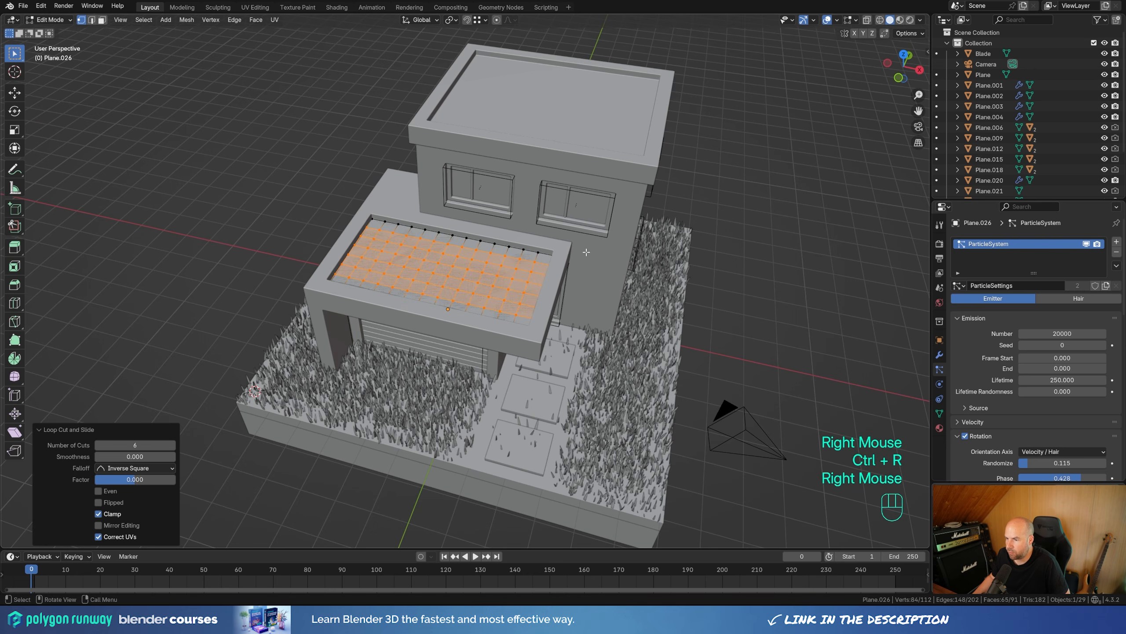
# Select all vertices inside the roof panel's outer border, assign them to a new vertex group with weight 1.000, and return to Object Mode.
pyautogui.click(380, 229)
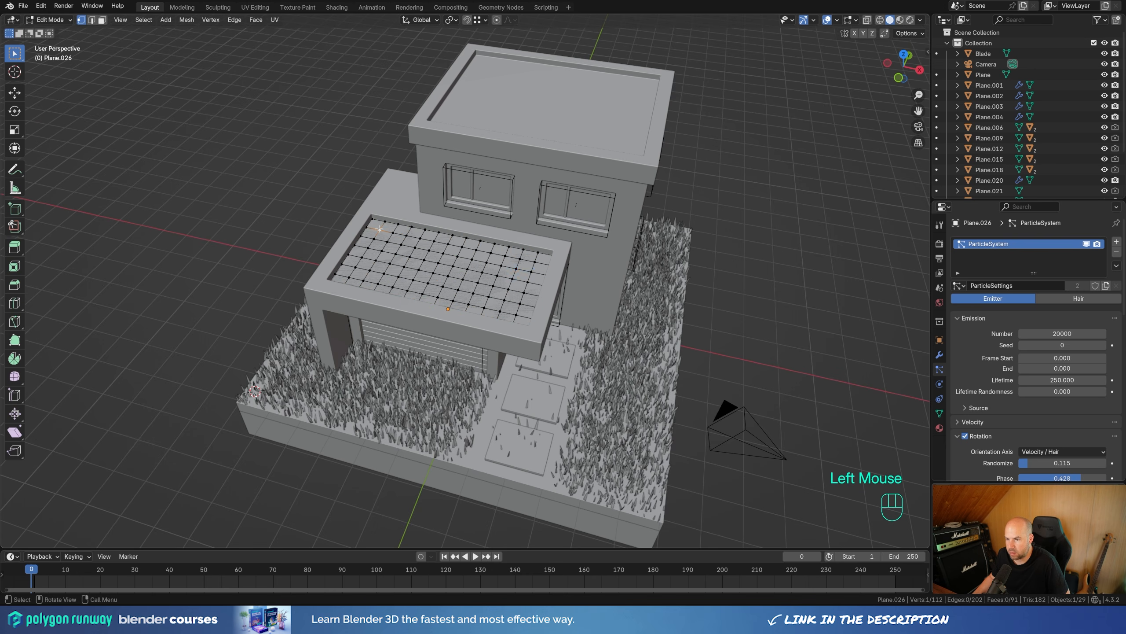
pyautogui.keyDown('ctrl'); pyautogui.keyDown('shift'); pyautogui.click(520, 314); pyautogui.keyUp('shift'); pyautogui.keyUp('ctrl')
pyautogui.click(940, 413)
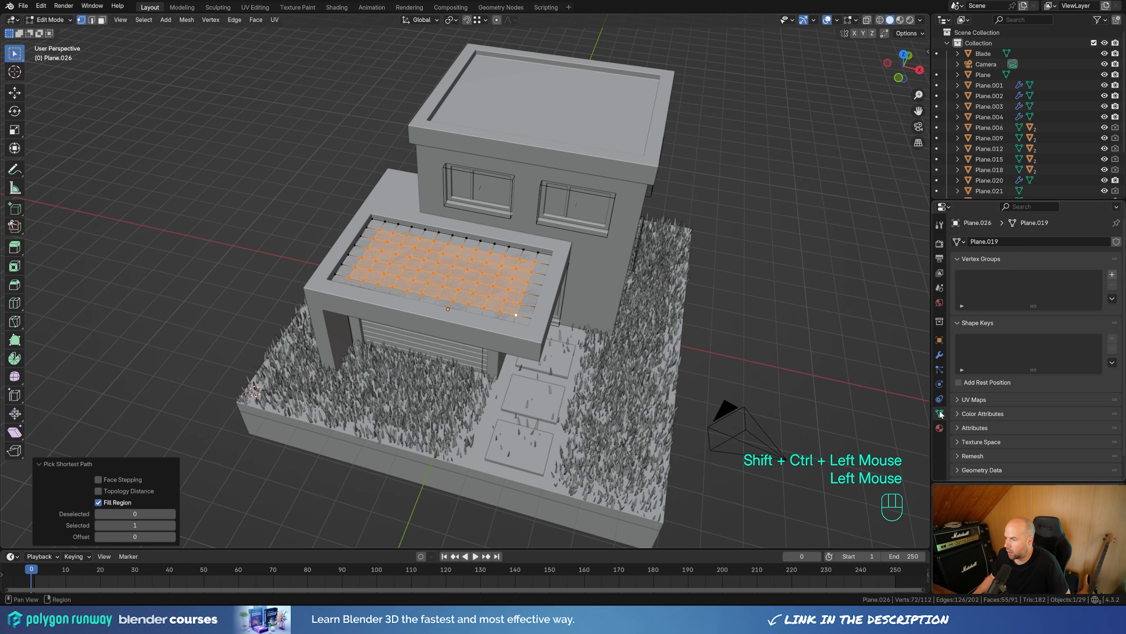
pyautogui.click(1112, 274)
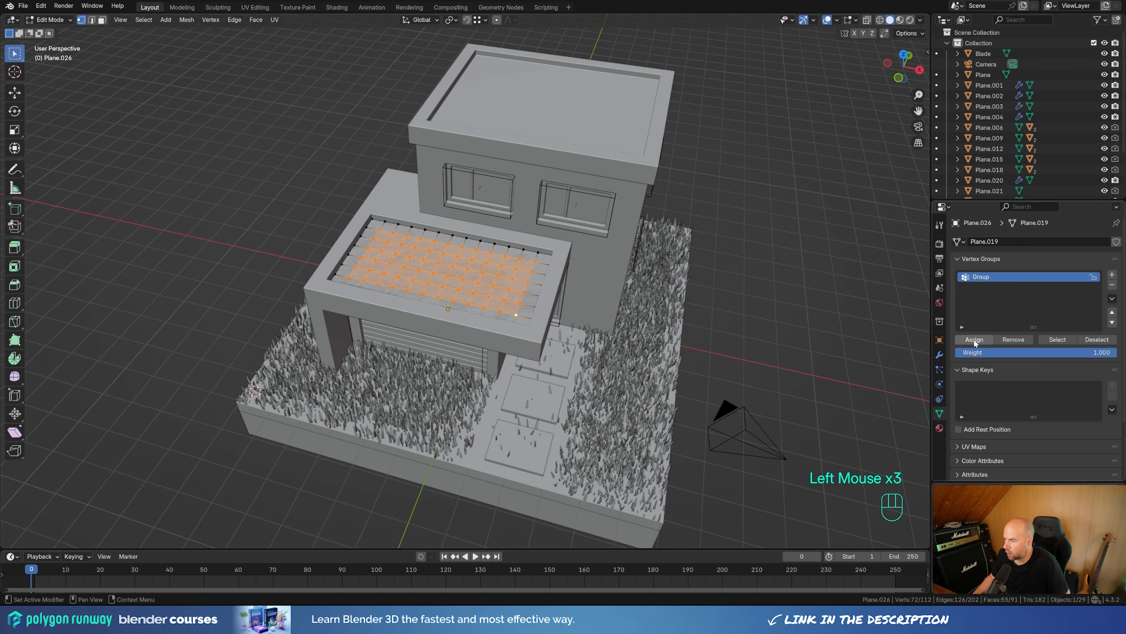
pyautogui.press('Tab')
# Use the vertex group Group as the particle density of the garage roof panel, and reselect the panel.
pyautogui.click(940, 369)
pyautogui.scroll(-3, 977, 384)
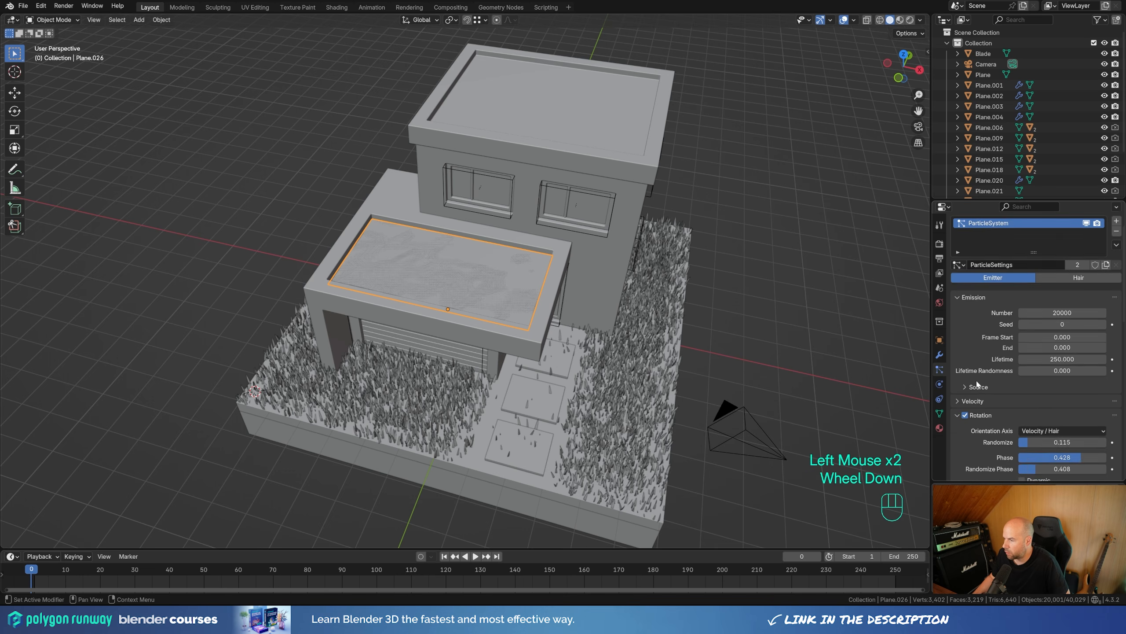
pyautogui.scroll(-4, 978, 384)
pyautogui.click(1060, 349)
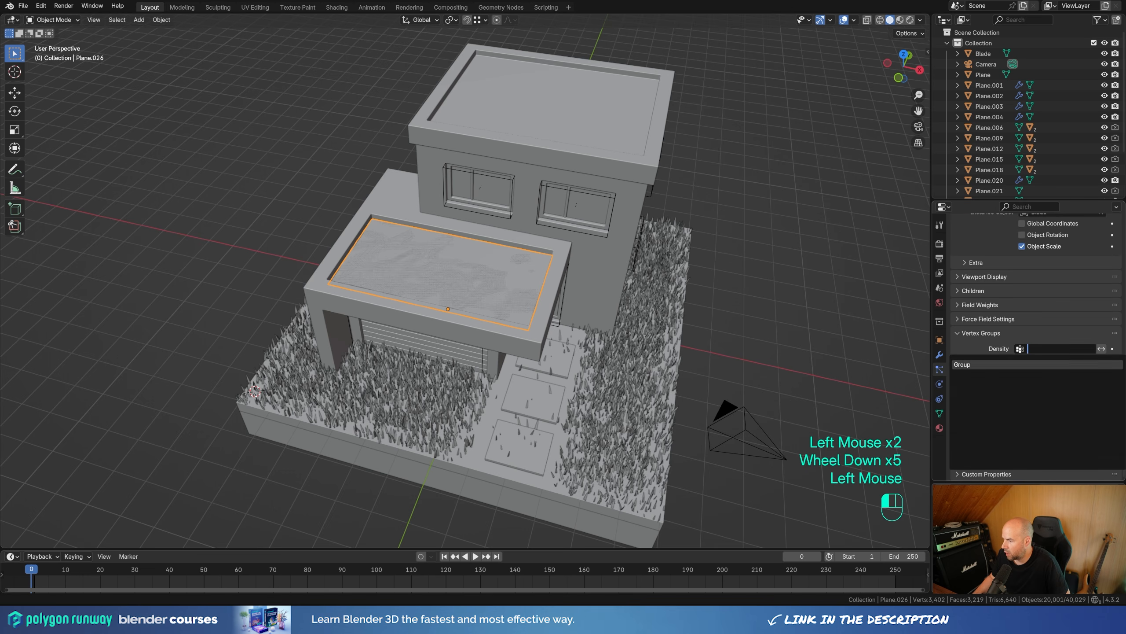
pyautogui.click(1020, 364)
pyautogui.scroll(2, 1030, 386)
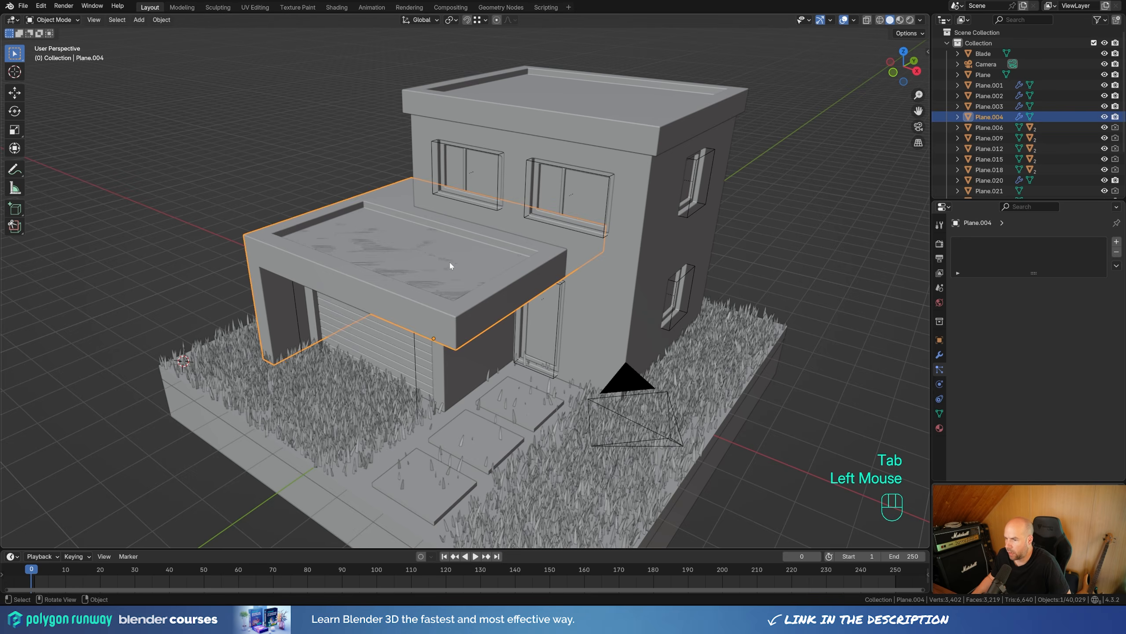
pyautogui.click(450, 265)
pyautogui.click(451, 265)
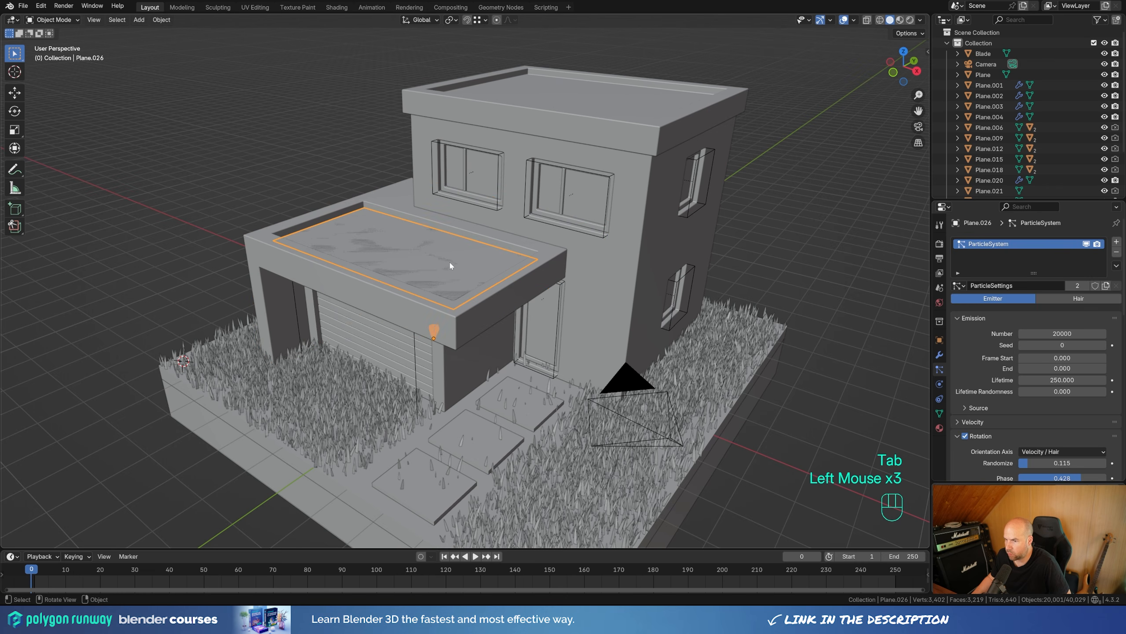
# Remove the Bevel modifier from the garage roof panel and deselect the panel.
pyautogui.click(940, 354)
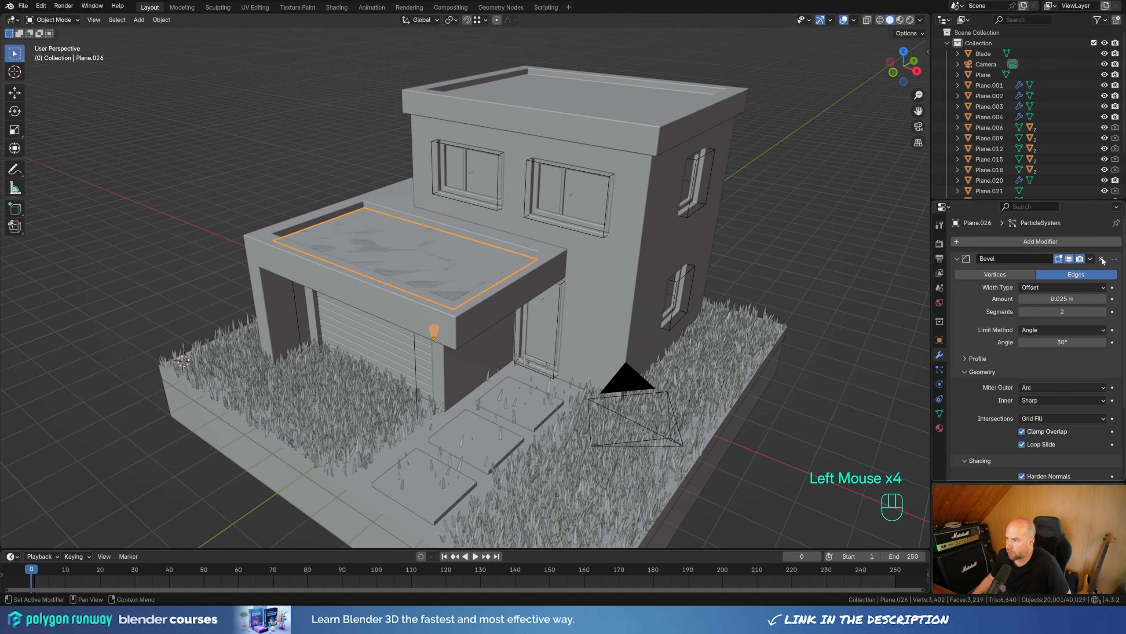
pyautogui.click(1103, 259)
pyautogui.click(808, 268)
pyautogui.moveTo(808, 267); pyautogui.dragTo(512, 326, button='middle')
pyautogui.moveTo(674, 359); pyautogui.dragTo(632, 360, button='middle')
pyautogui.scroll(-2, 406, 253)
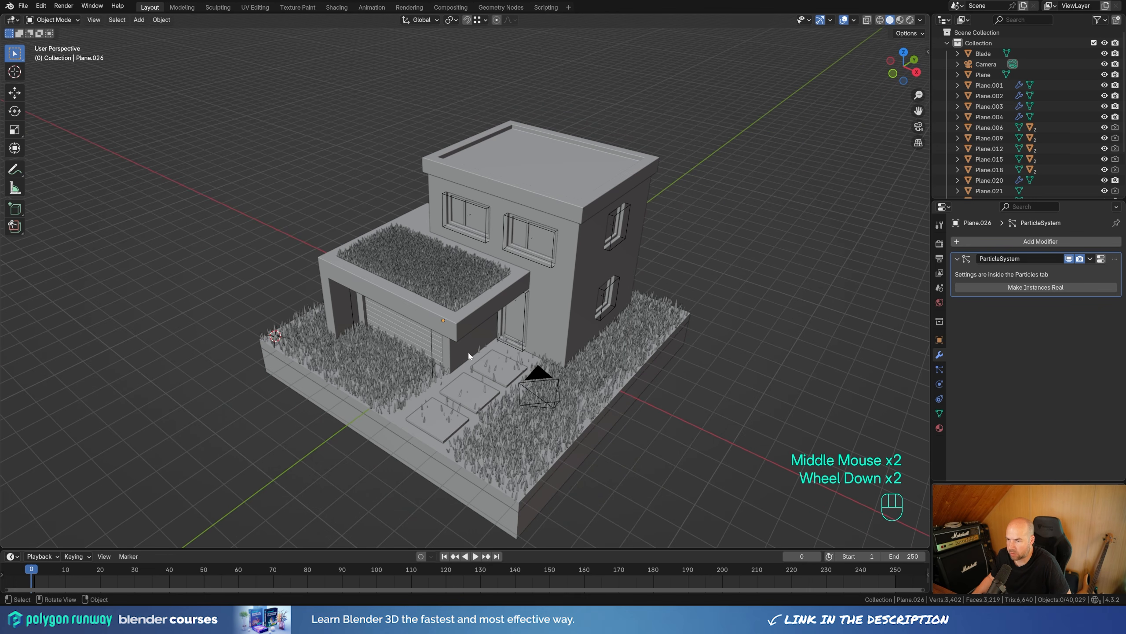
# Copy the Bevel modifier from the upper roof rim to the square ground base, and deselect both objects.
pyautogui.moveTo(581, 289); pyautogui.dragTo(599, 340, button='middle')
pyautogui.moveTo(599, 340); pyautogui.dragTo(583, 339, button='middle')
pyautogui.scroll(-1, 396, 392)
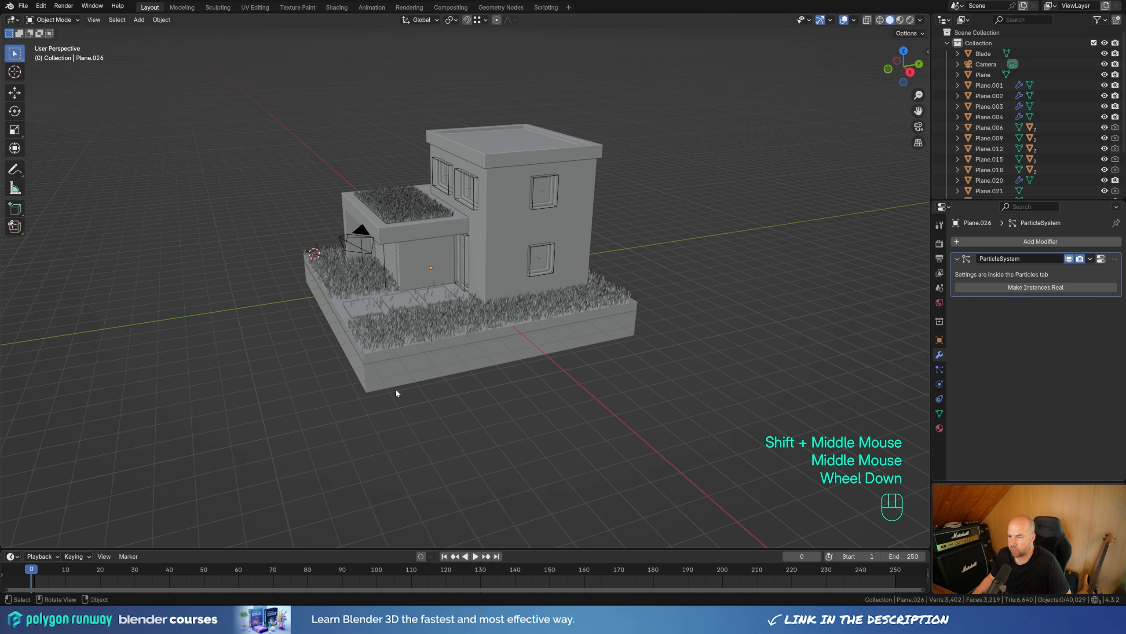
pyautogui.moveTo(438, 394); pyautogui.dragTo(523, 409, button='middle')
pyautogui.scroll(1, 518, 412)
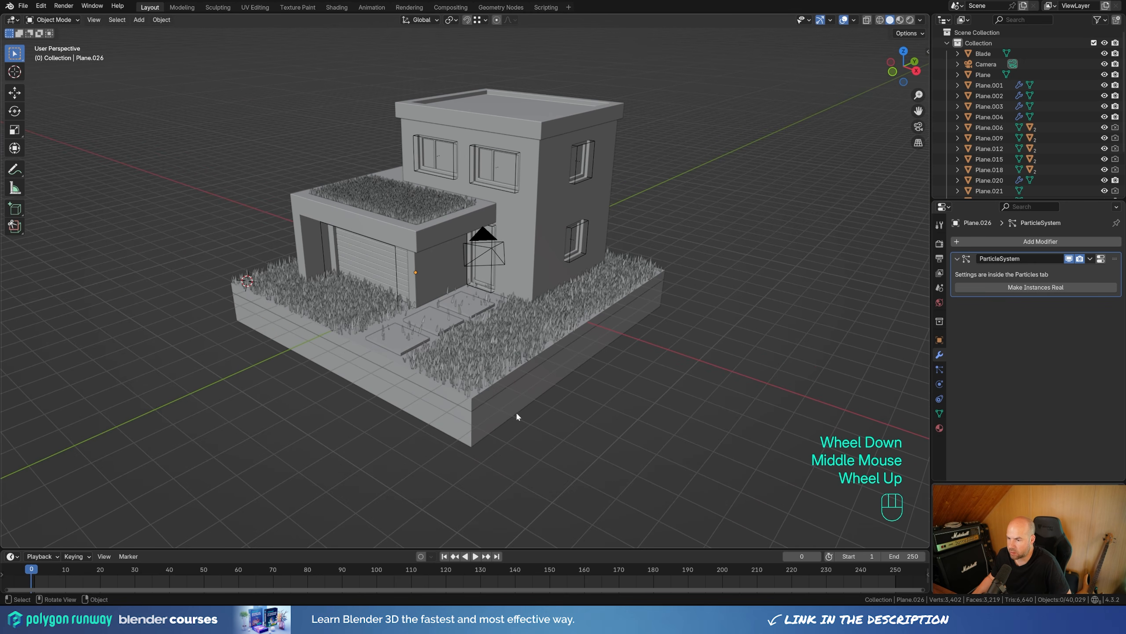
pyautogui.click(503, 411)
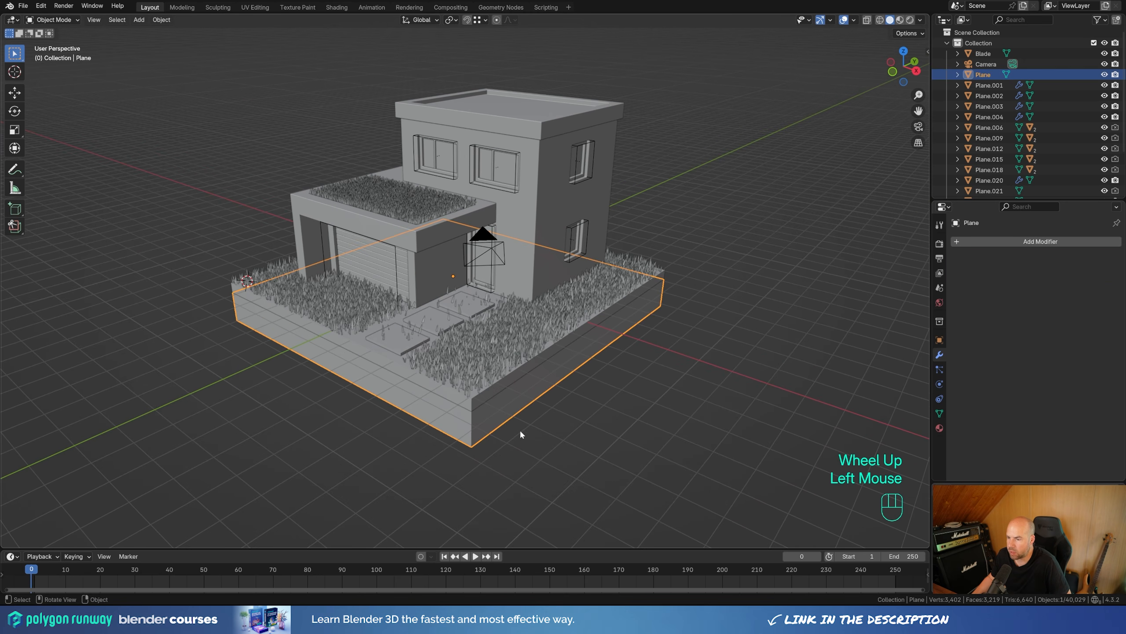
pyautogui.keyDown('shift'); pyautogui.click(552, 129); pyautogui.keyUp('shift')
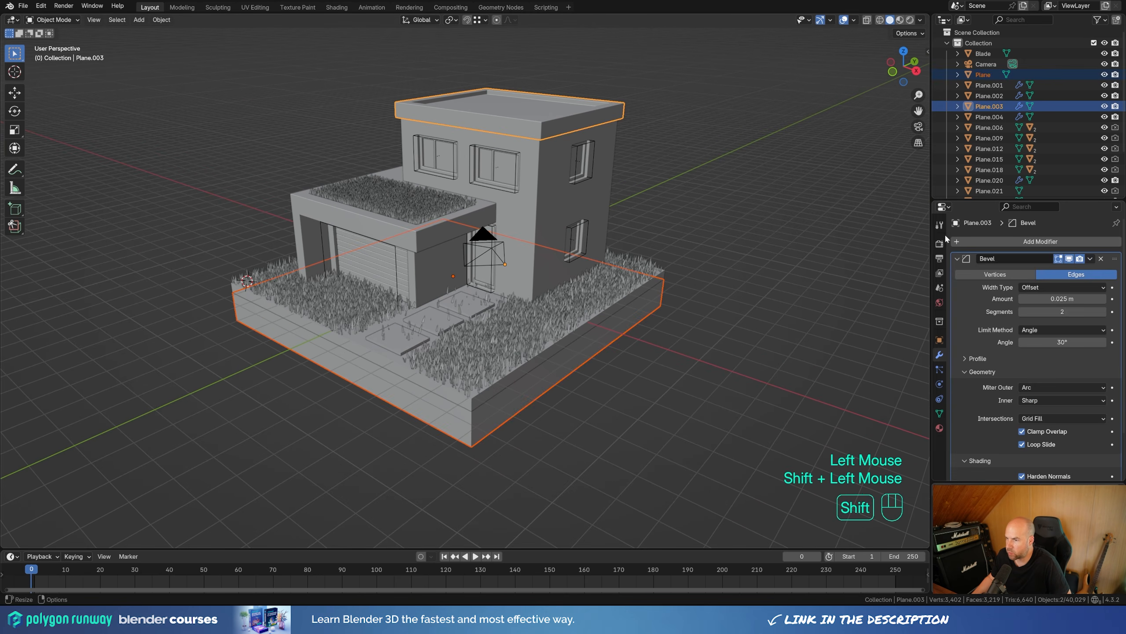
pyautogui.click(1090, 258)
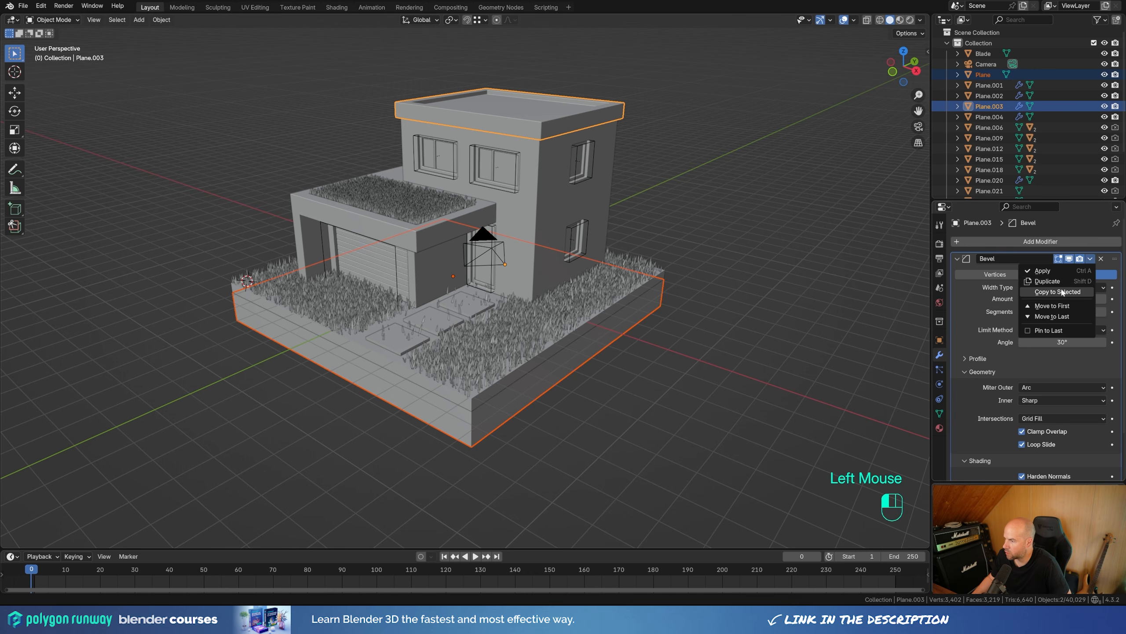
pyautogui.click(1062, 292)
pyautogui.click(579, 428)
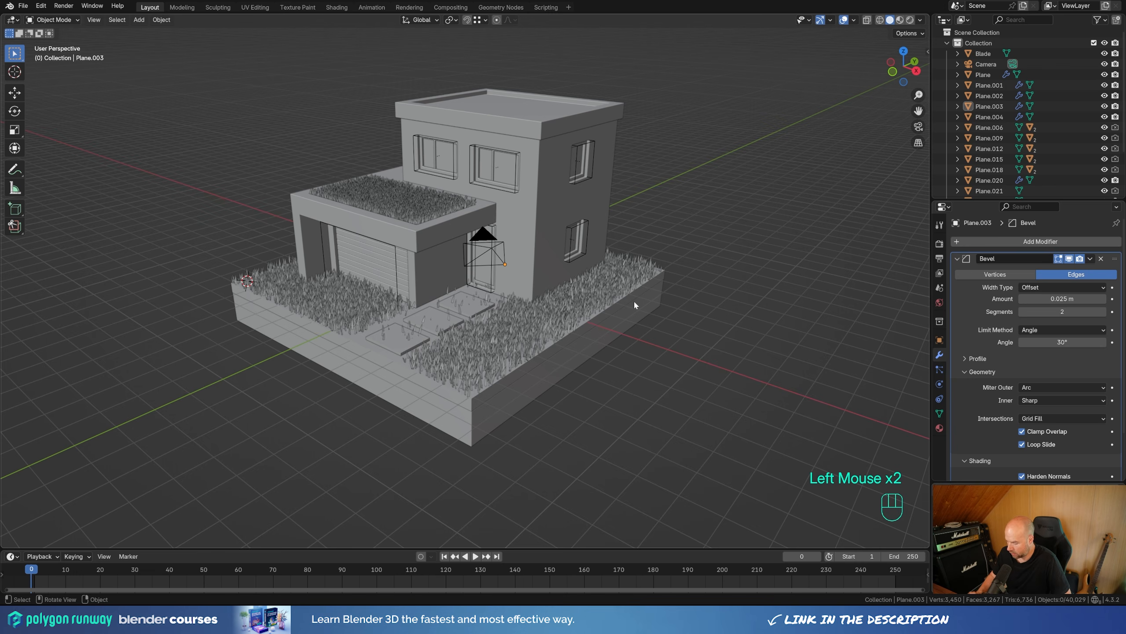
# In camera view, move the camera back about 32 m along its local Z axis so the whole house fits the frame.
pyautogui.press('KP_0')
pyautogui.scroll(-2, 560, 286)
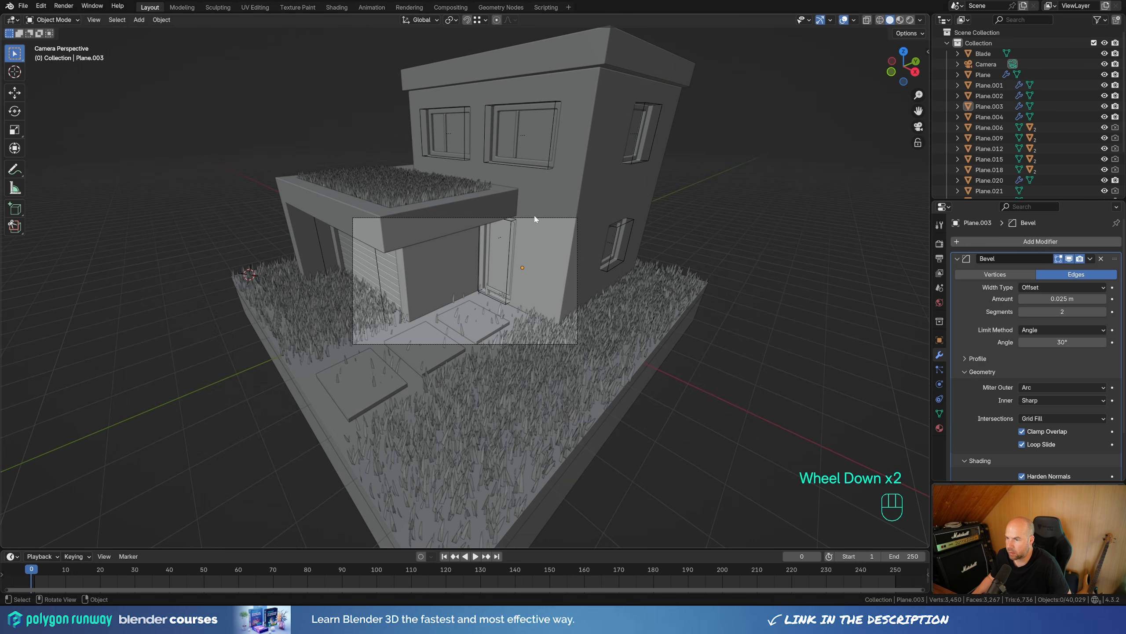
pyautogui.click(577, 254)
pyautogui.press('g')
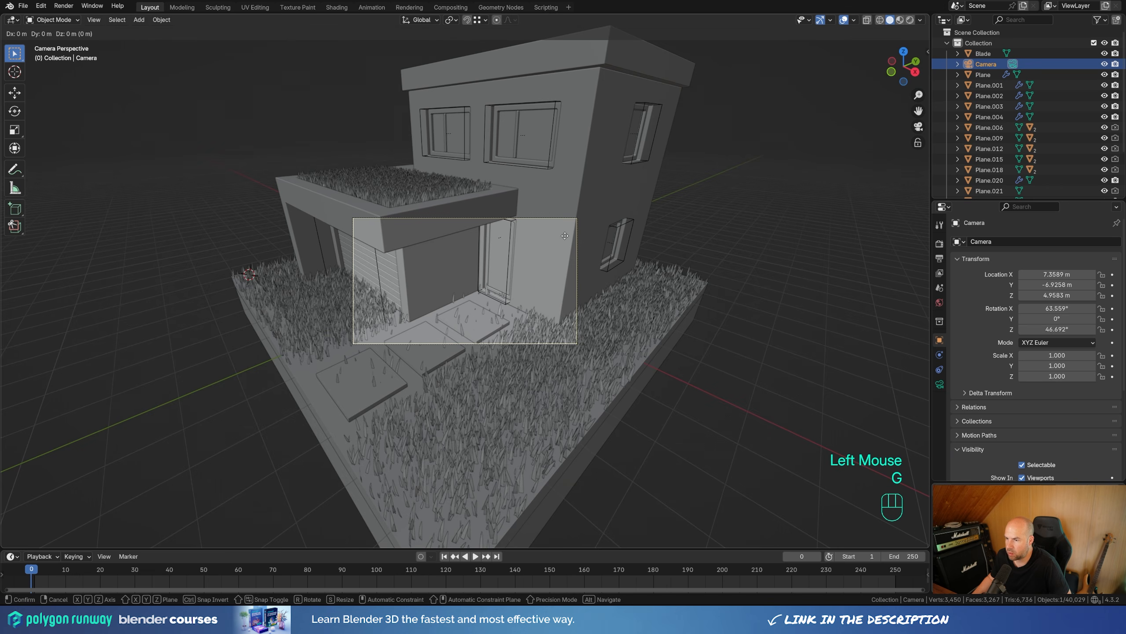
pyautogui.press('z')
pyautogui.press('z')
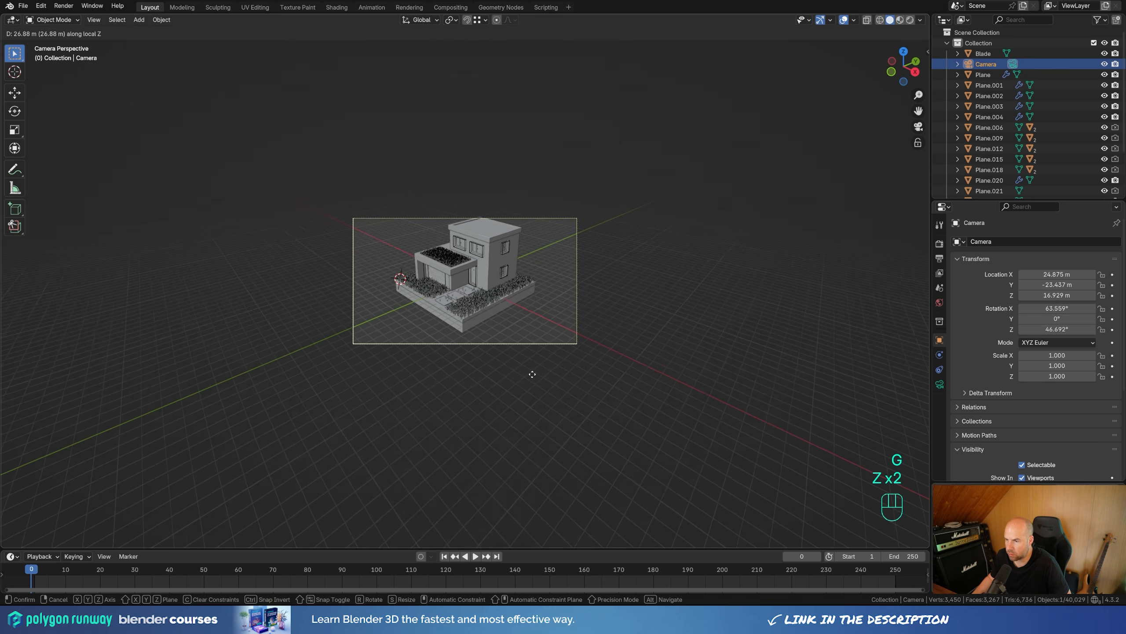
pyautogui.click(529, 382)
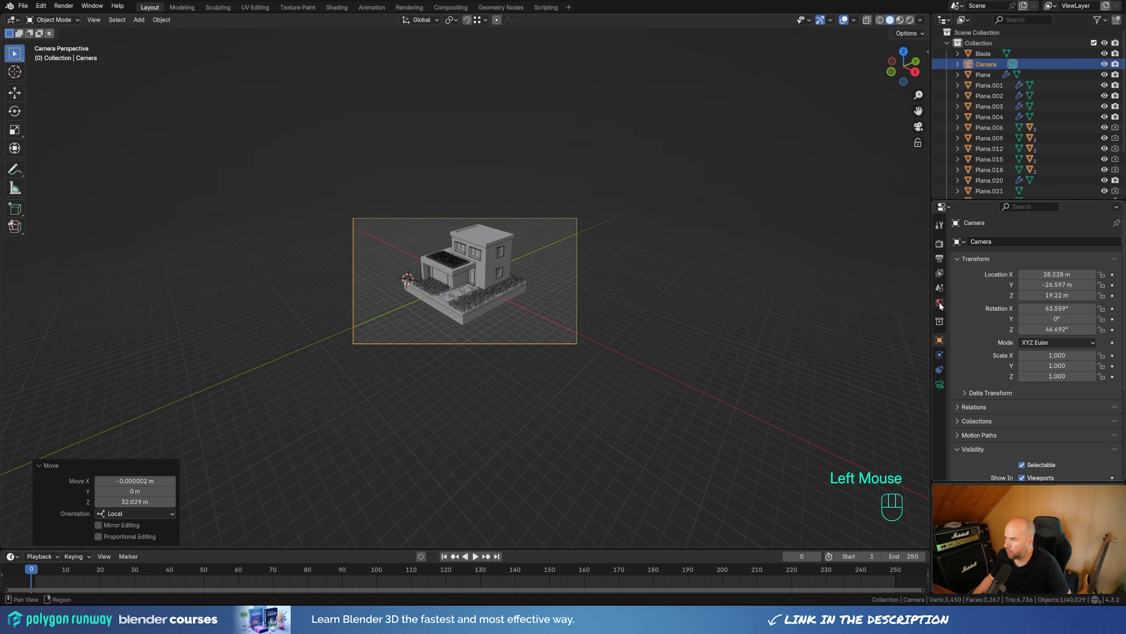
# Change the camera lens type to Orthographic and set its orthographic scale to about 23.814.
pyautogui.click(940, 384)
pyautogui.click(1058, 274)
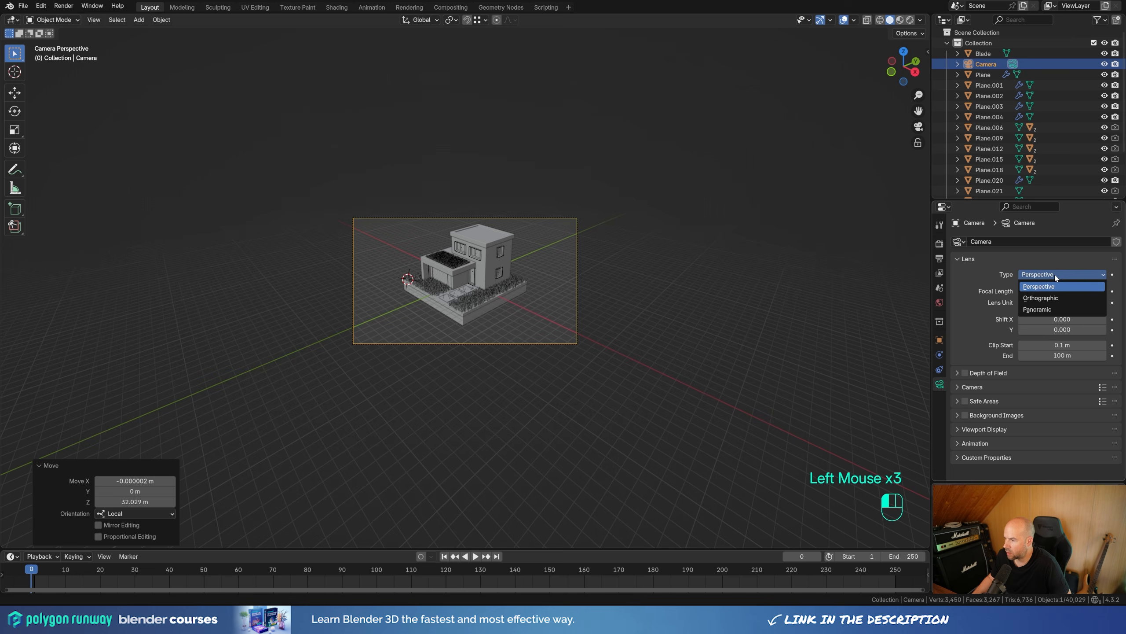
pyautogui.click(1062, 297)
pyautogui.moveTo(1051, 291); pyautogui.dragTo(1125, 291)
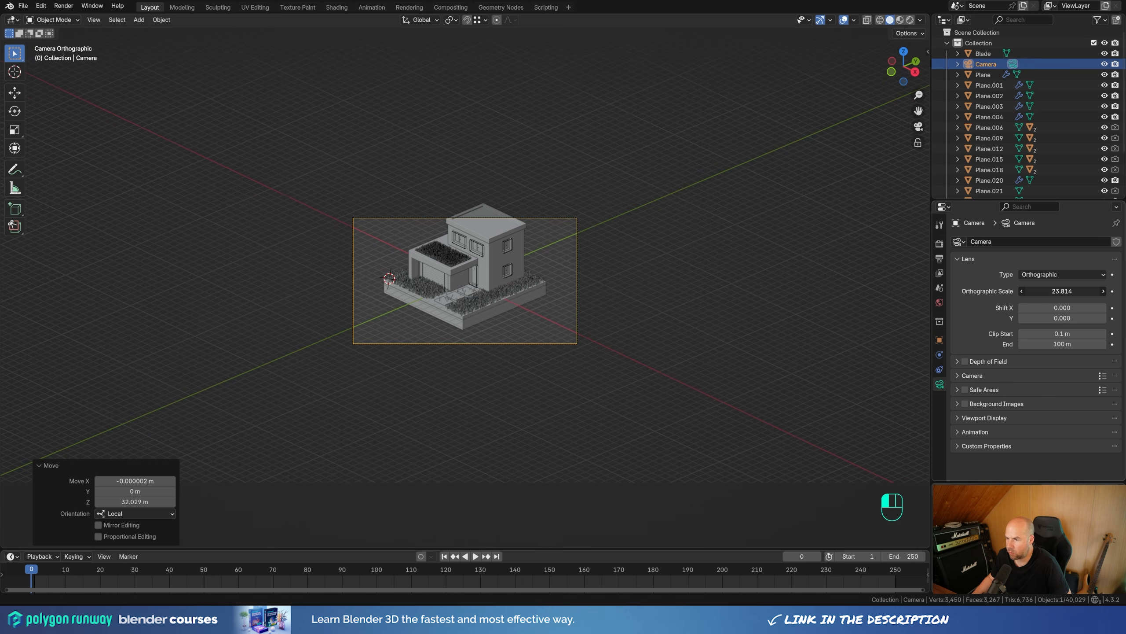
# Raise the camera about 1.83 m along the global Z axis to fit the house vertically in the frame.
pyautogui.press('g')
pyautogui.press('z')
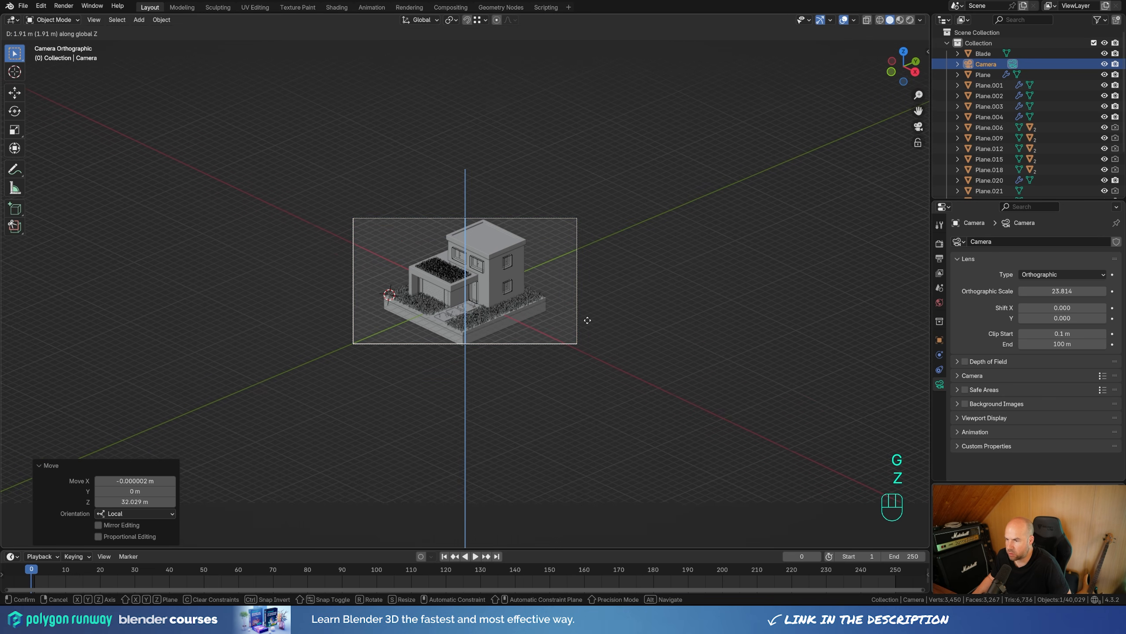
pyautogui.click(586, 324)
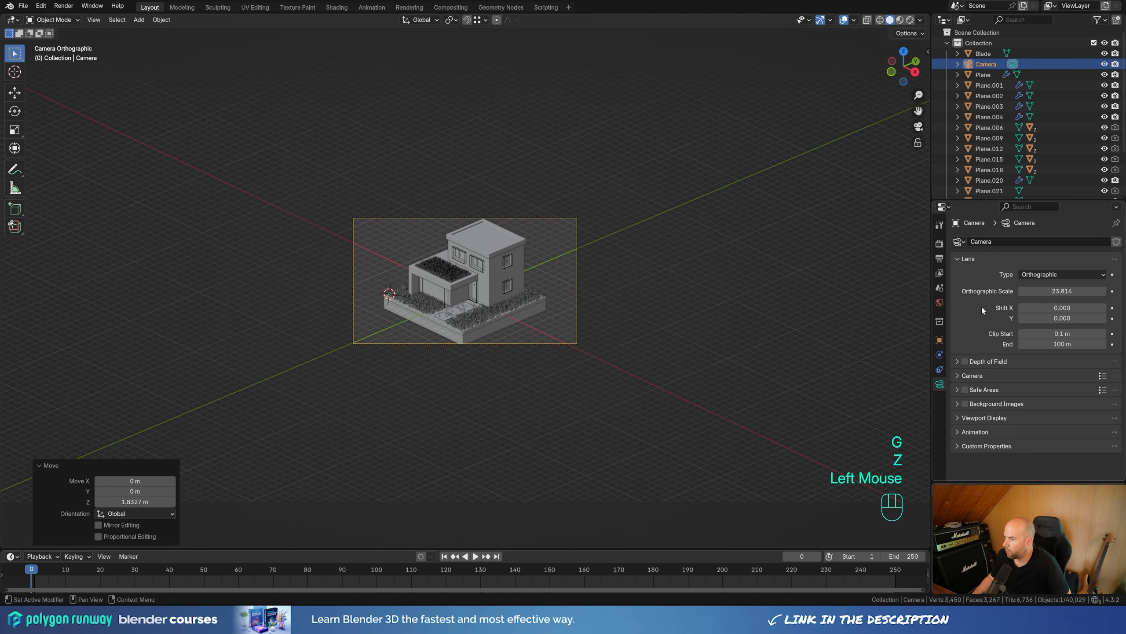
# Set the render output resolution to 1600 by 1200 px.
pyautogui.click(940, 258)
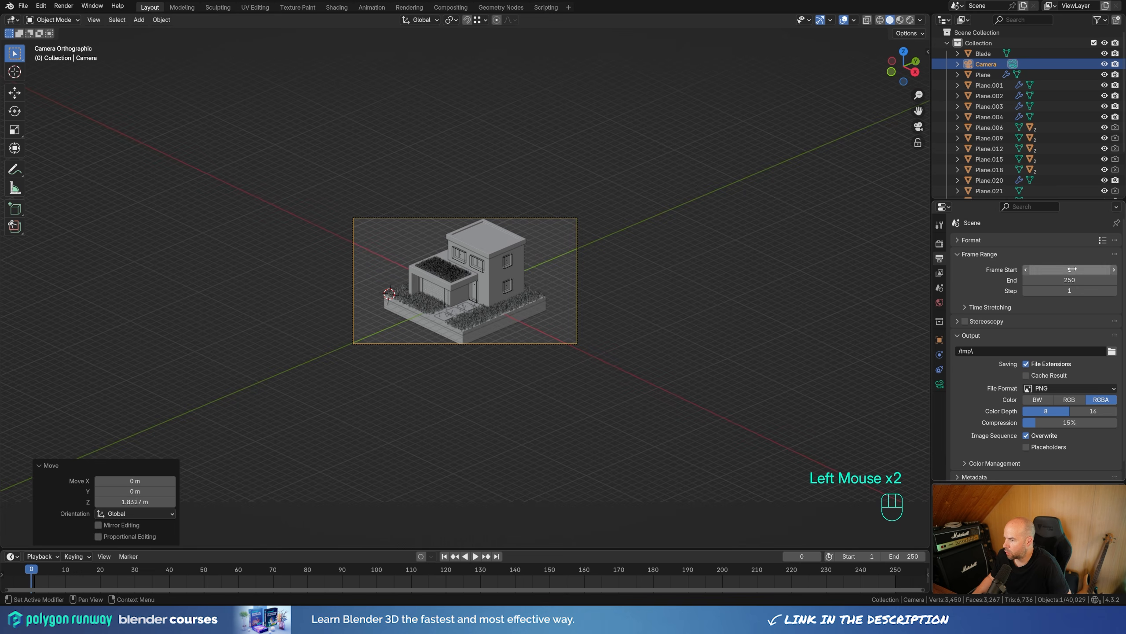
pyautogui.scroll(2, 1030, 269)
pyautogui.click(972, 240)
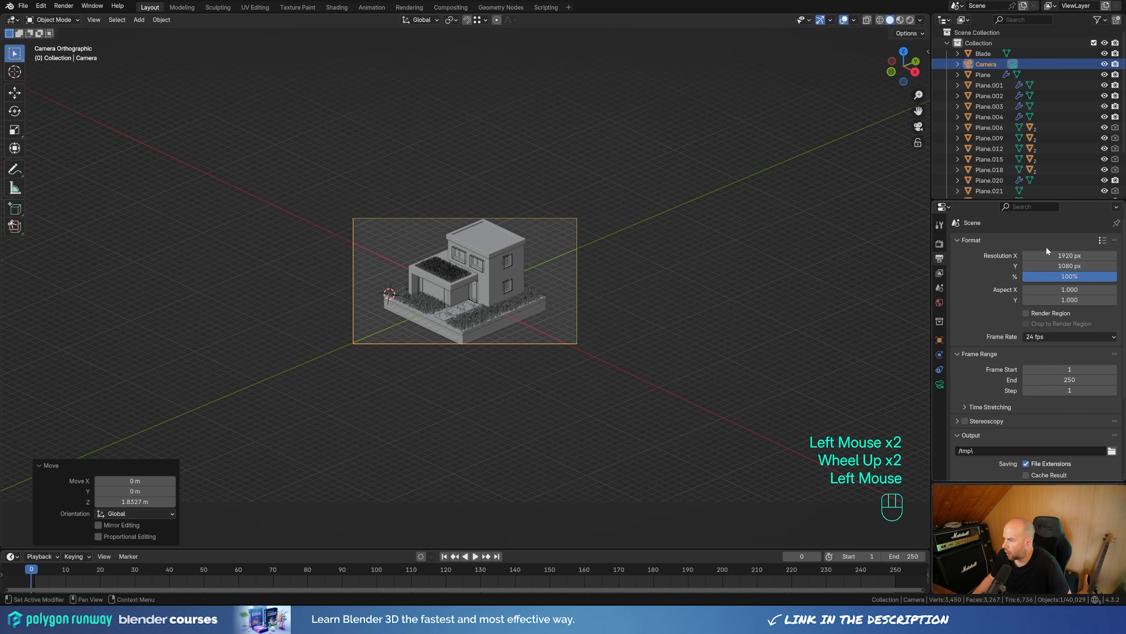
pyautogui.doubleClick(1064, 255)
pyautogui.write('1600')
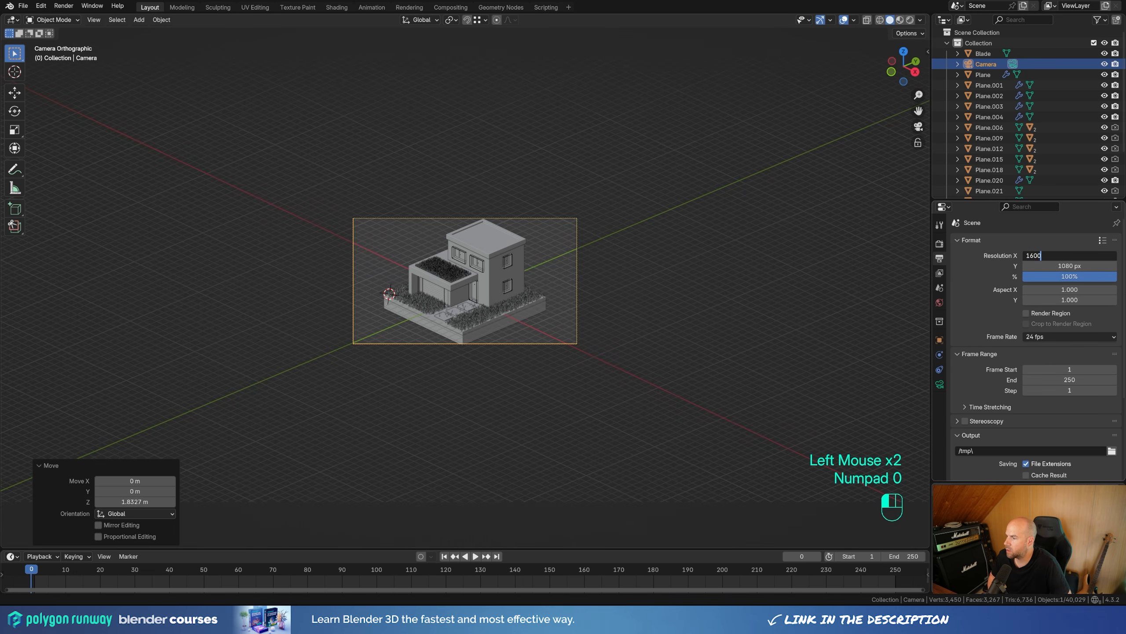
pyautogui.press('Tab')
pyautogui.write('1200')
pyautogui.press('Return')
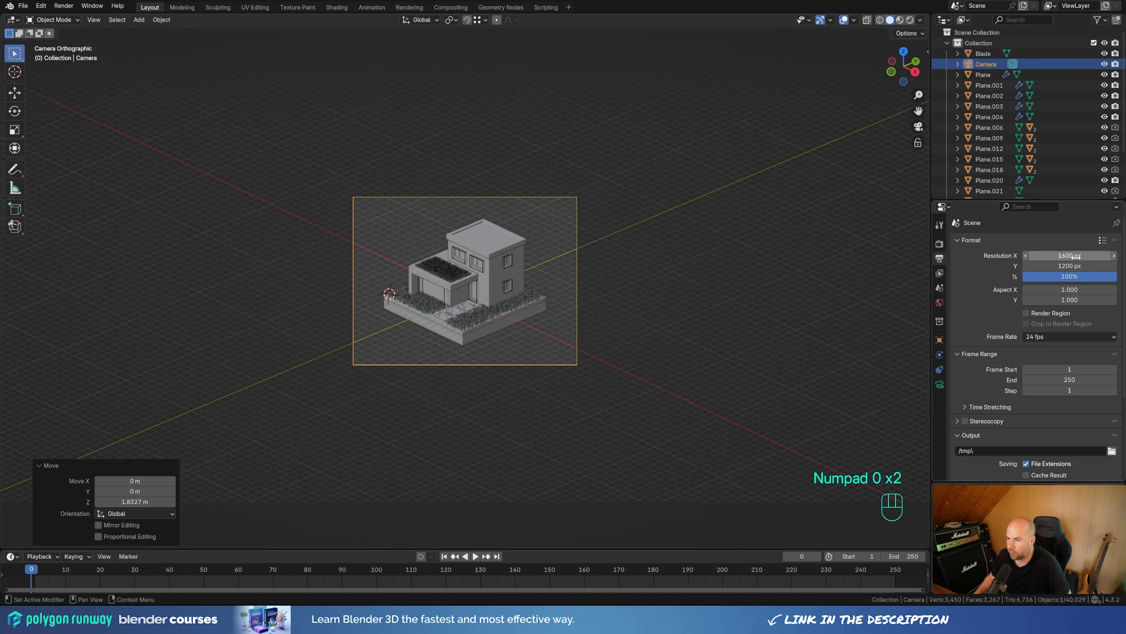
# Define a render region that covers the entire camera frame.
pyautogui.hotkey('ctrl', 'b')
pyautogui.moveTo(319, 175); pyautogui.dragTo(667, 447)
pyautogui.scroll(2, 571, 384)
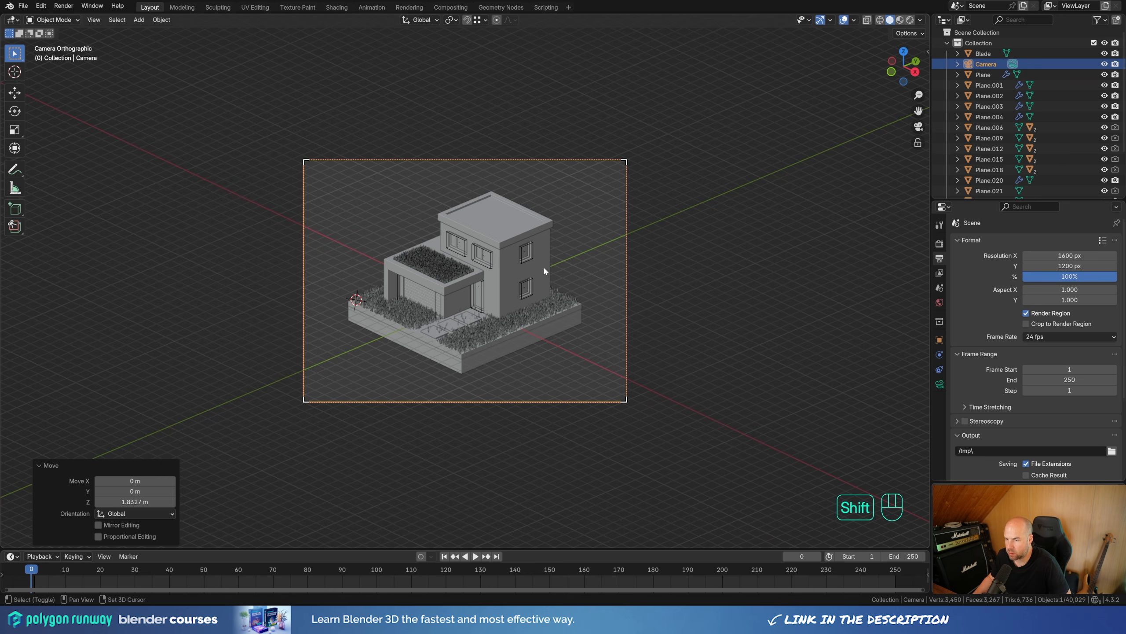
# Reset the 3D cursor to the world origin, add a plane there, and scale it up about 33.9 times as the ground.
pyautogui.hotkey('shift', 's')
pyautogui.click(459, 316)
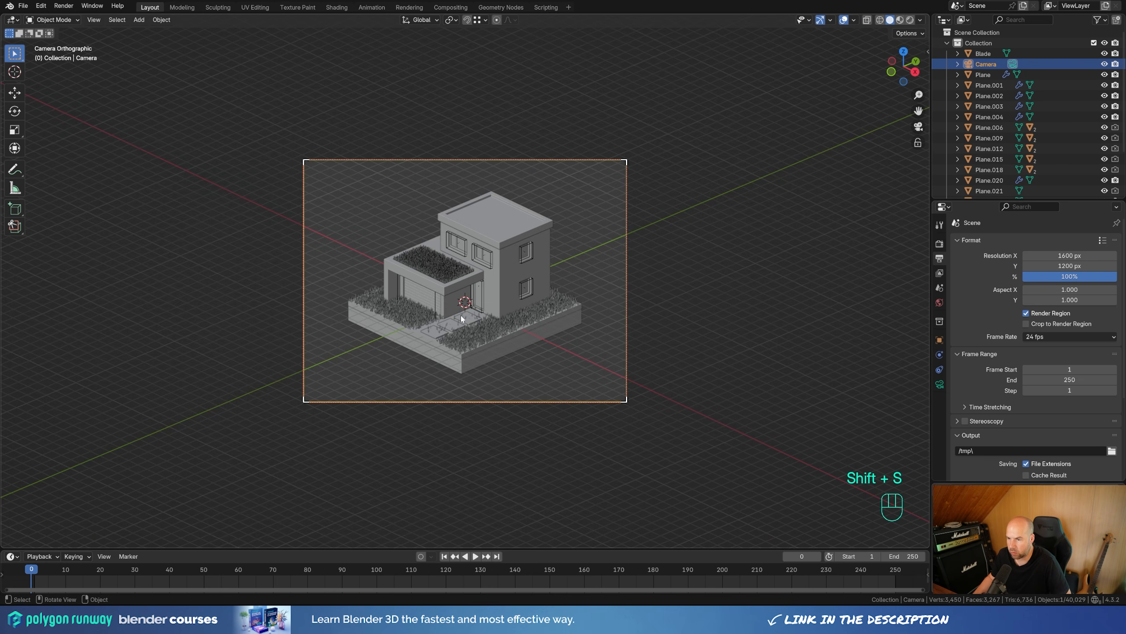
pyautogui.hotkey('shift', 'a')
pyautogui.moveTo(523, 226)
pyautogui.click(572, 228)
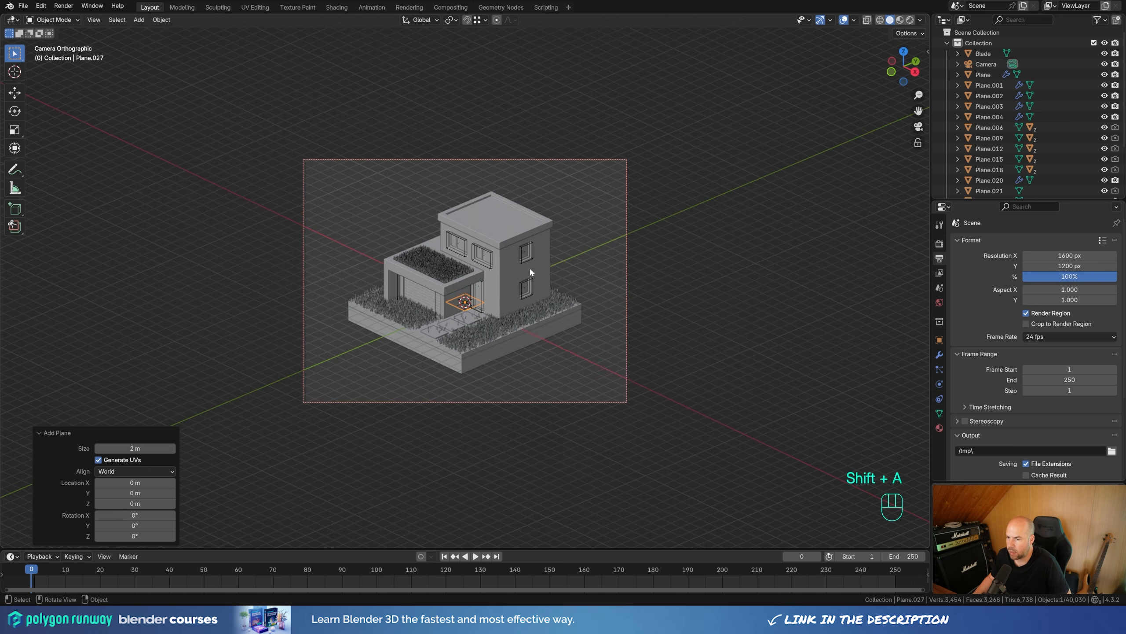
pyautogui.press('s')
pyautogui.click(490, 452)
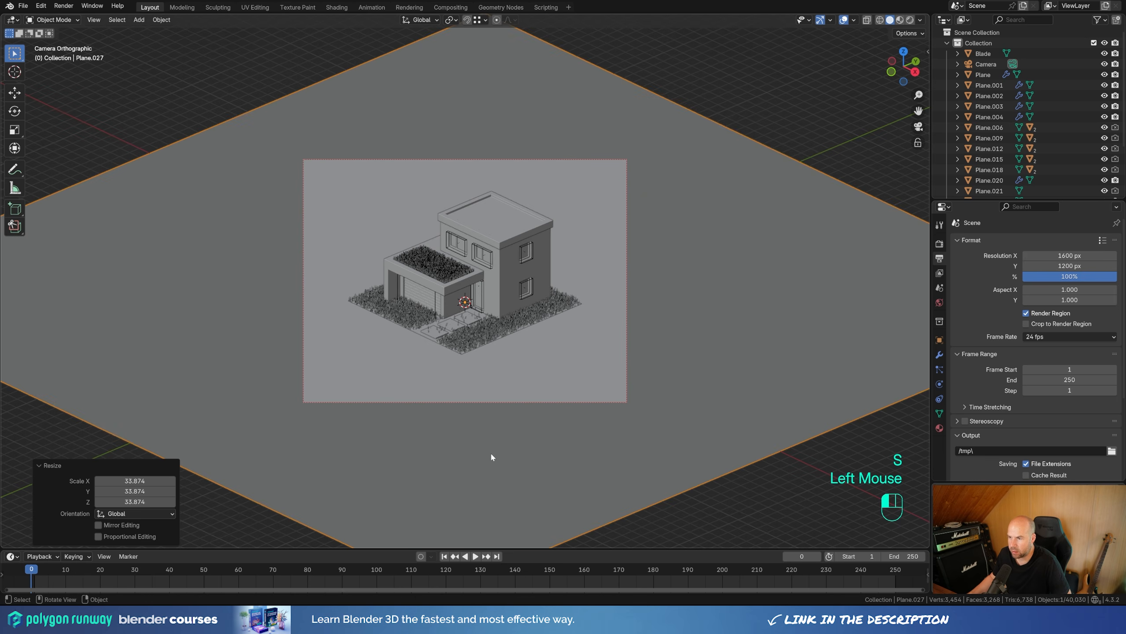
# Lower the ground plane about 1.5 m along the Z axis, beneath the house's base.
pyautogui.press('g')
pyautogui.press('z')
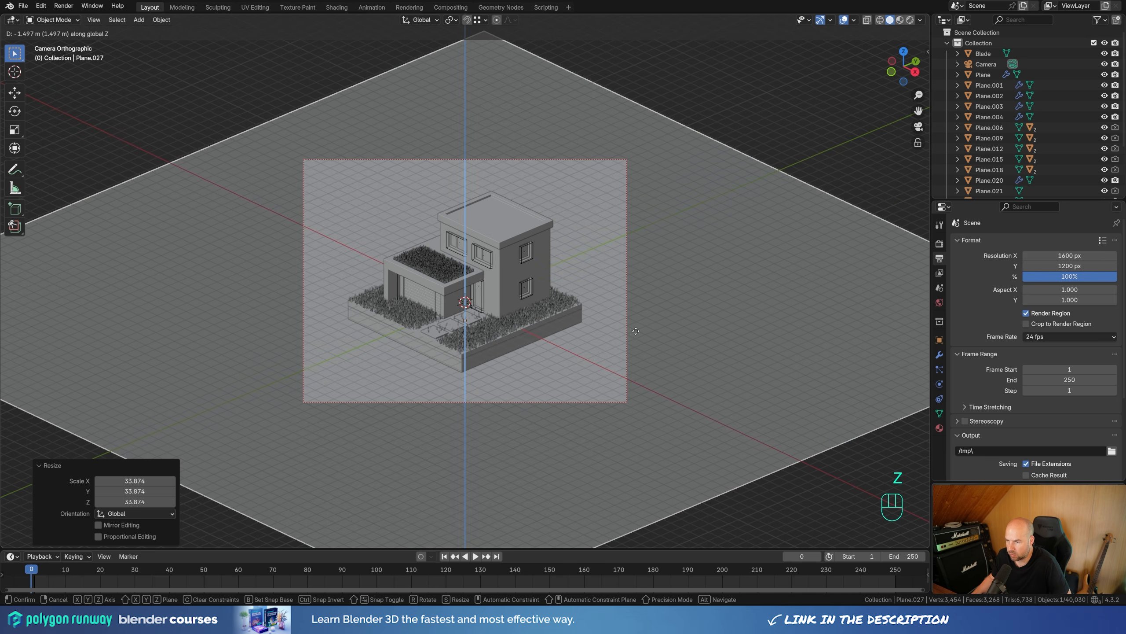
pyautogui.click(629, 325)
# Add a Sun light at the world origin and raise it about 12.4 m along the Z axis, above the house.
pyautogui.scroll(3, 583, 285)
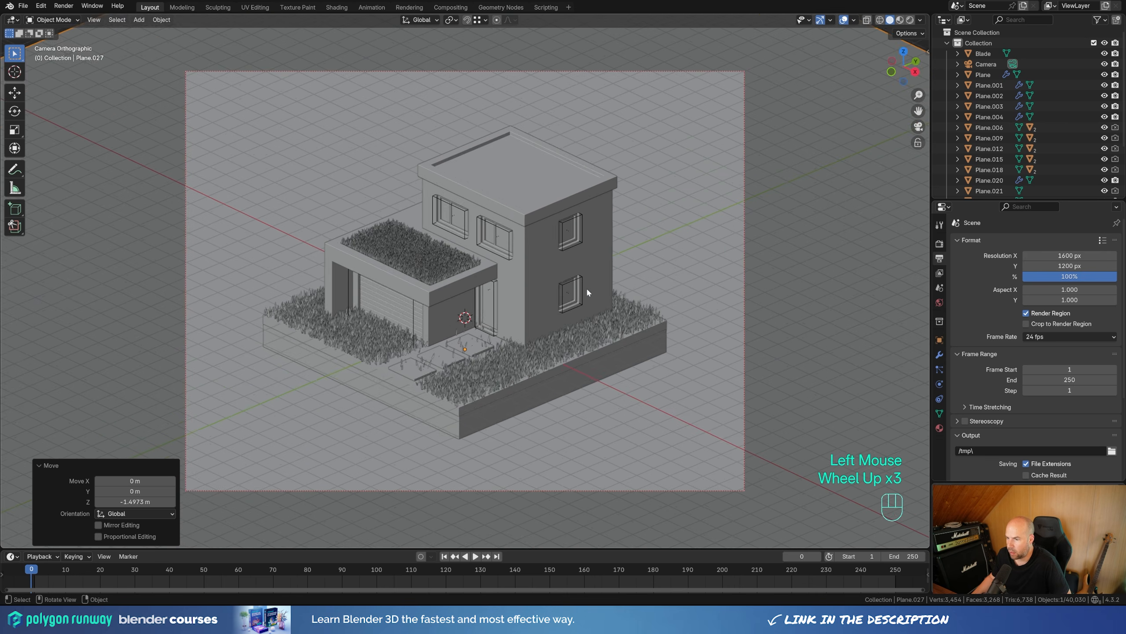
pyautogui.scroll(-1, 586, 285)
pyautogui.hotkey('shift', 'a')
pyautogui.moveTo(553, 414)
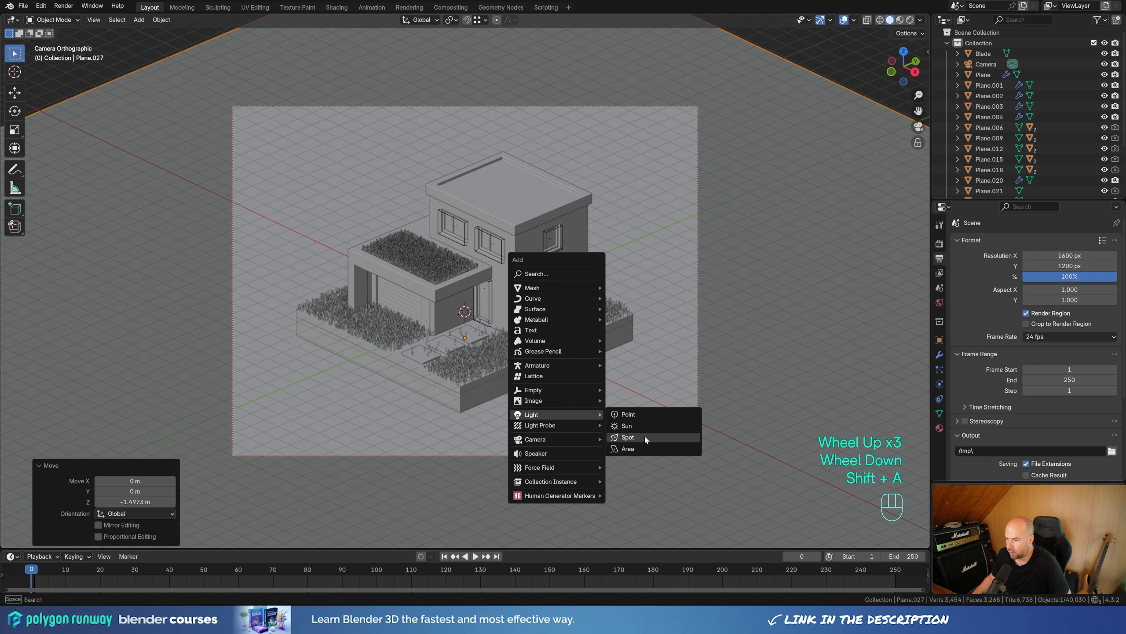
pyautogui.click(645, 425)
pyautogui.press('g')
pyautogui.press('z')
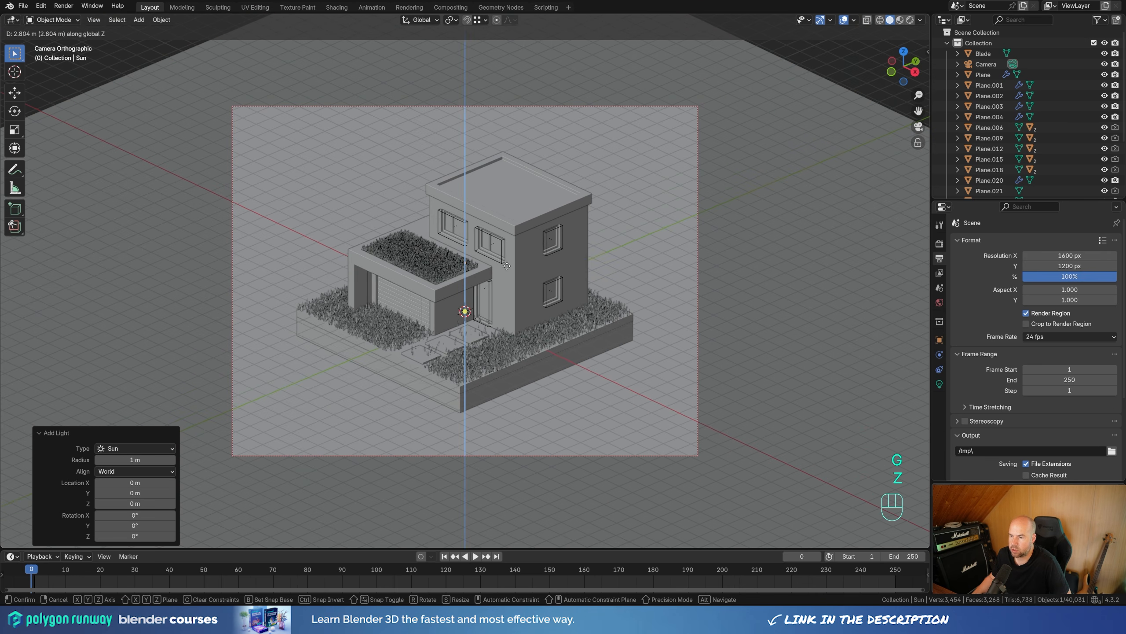
pyautogui.click(513, 187)
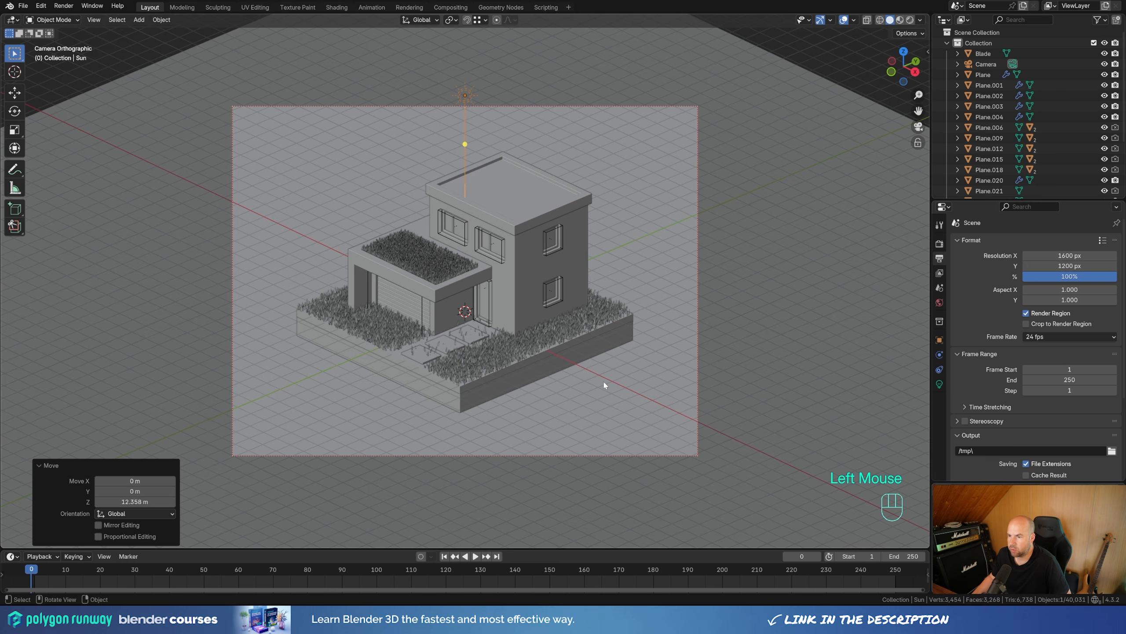
# Rotate the sun light about -33° in the camera view so it shines diagonally onto the house.
pyautogui.press('r')
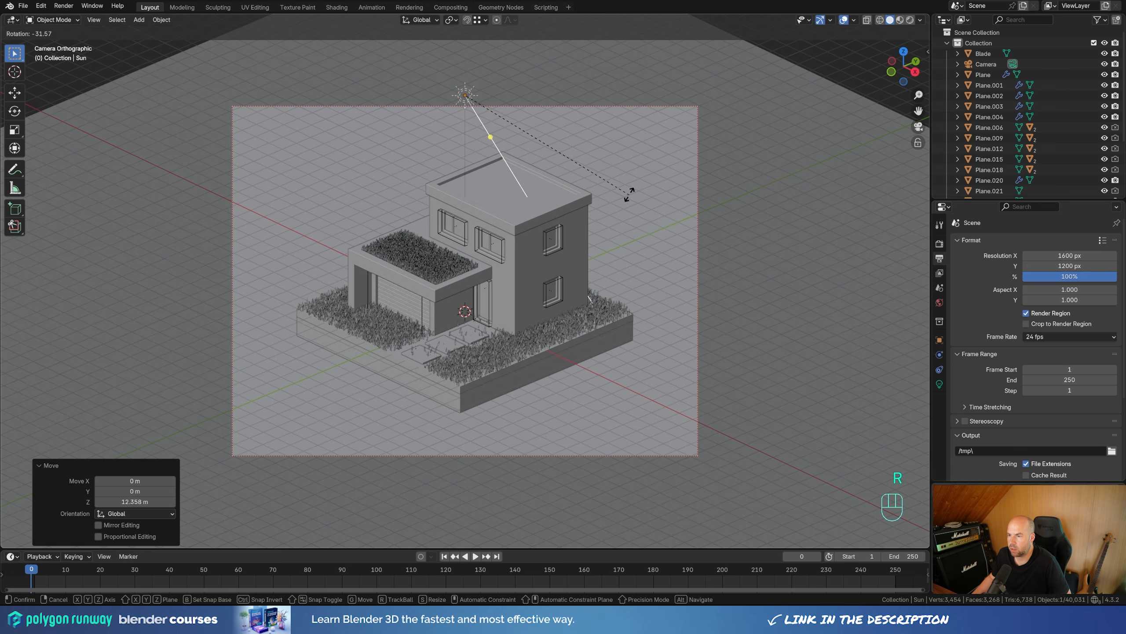
pyautogui.click(629, 190)
pyautogui.moveTo(629, 191); pyautogui.dragTo(553, 303, button='middle')
pyautogui.press('KP_0')
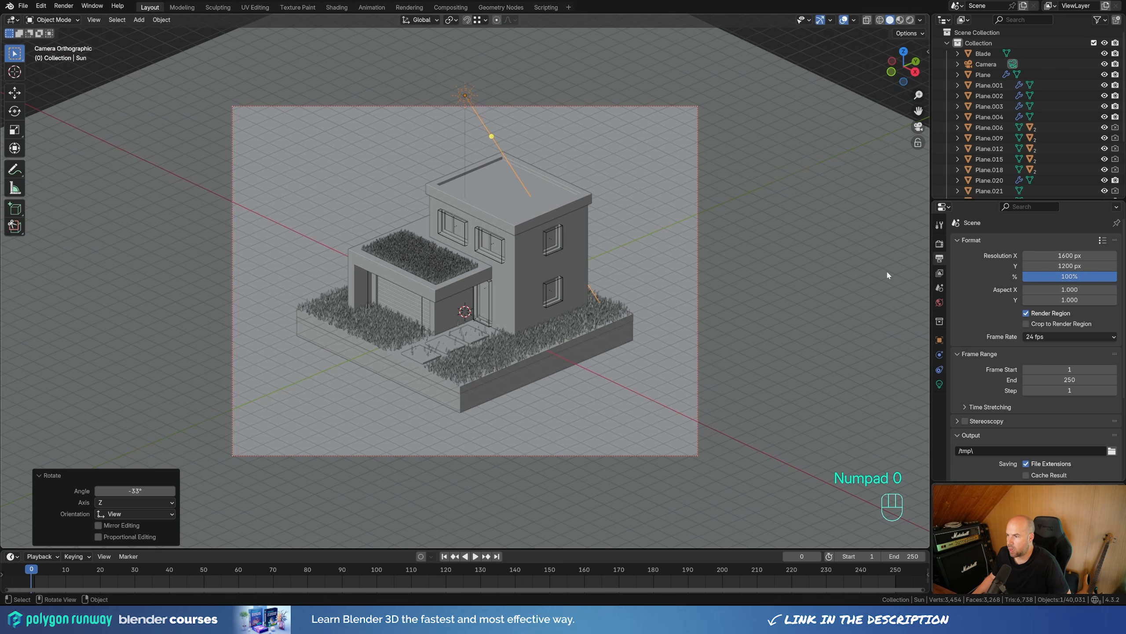
# Switch the render engine to Cycles and turn on denoising for the viewport.
pyautogui.click(939, 244)
pyautogui.click(1069, 241)
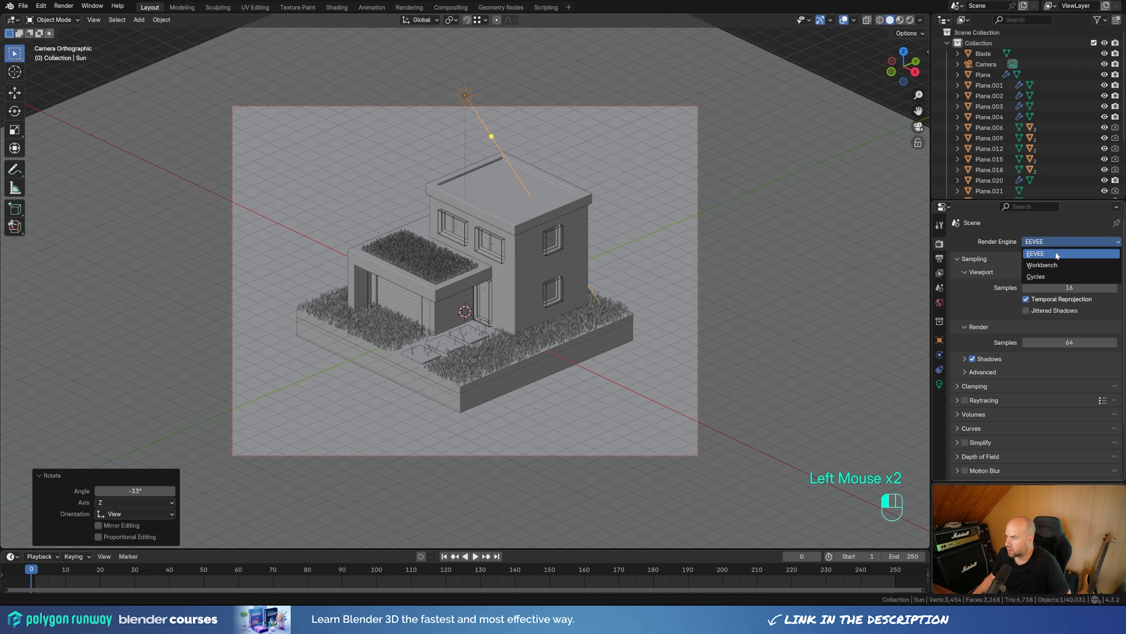
pyautogui.click(1044, 277)
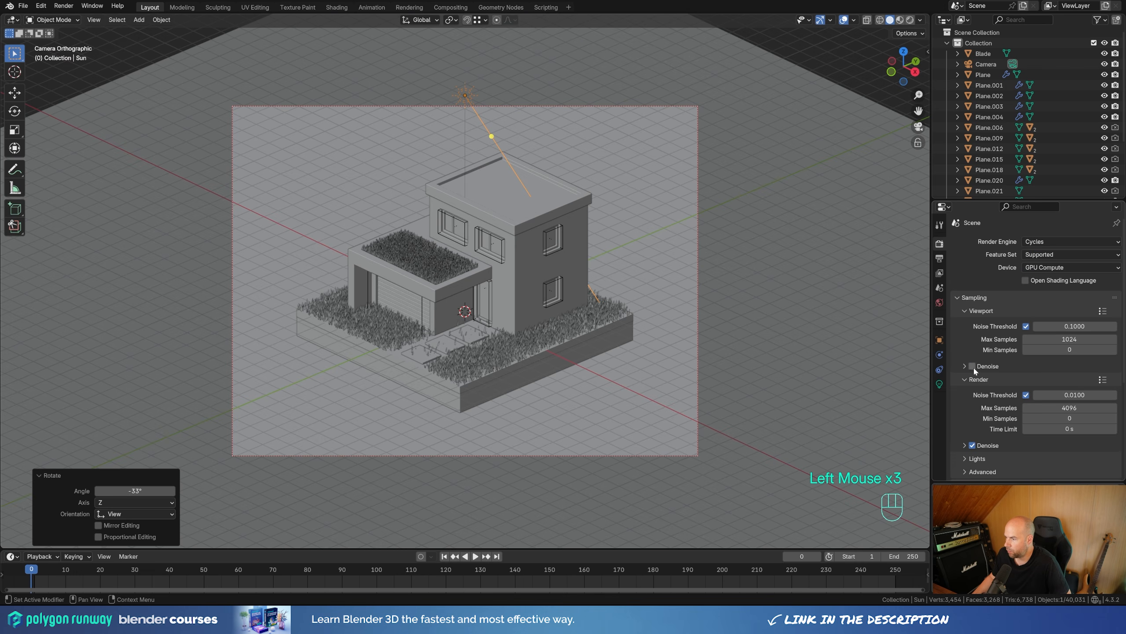
pyautogui.scroll(-2, 984, 365)
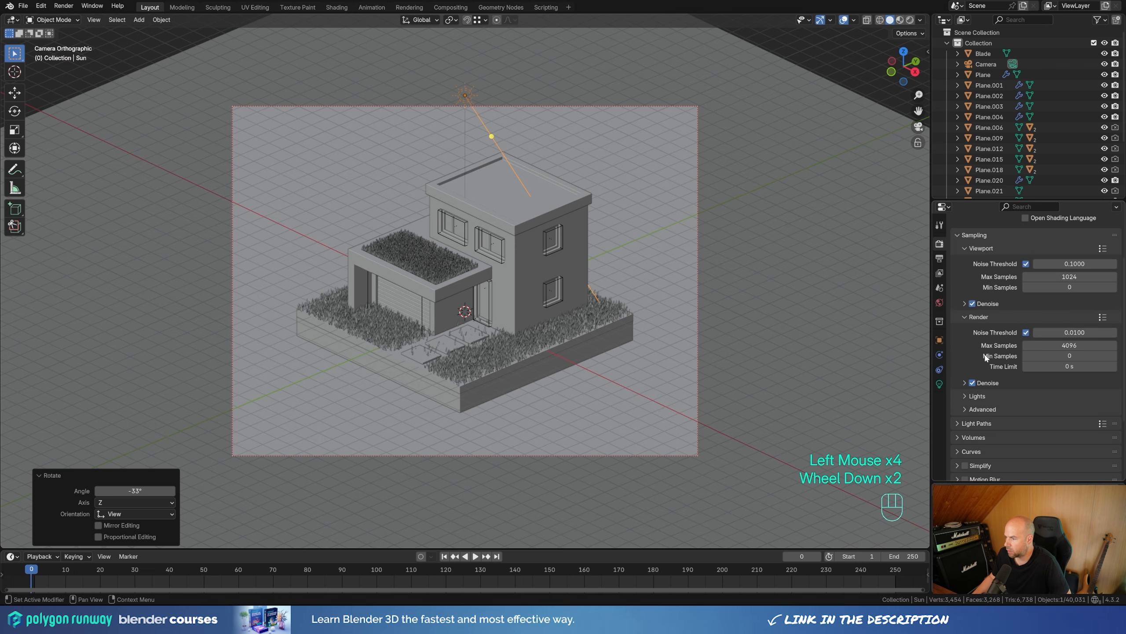
pyautogui.click(964, 381)
pyautogui.click(965, 382)
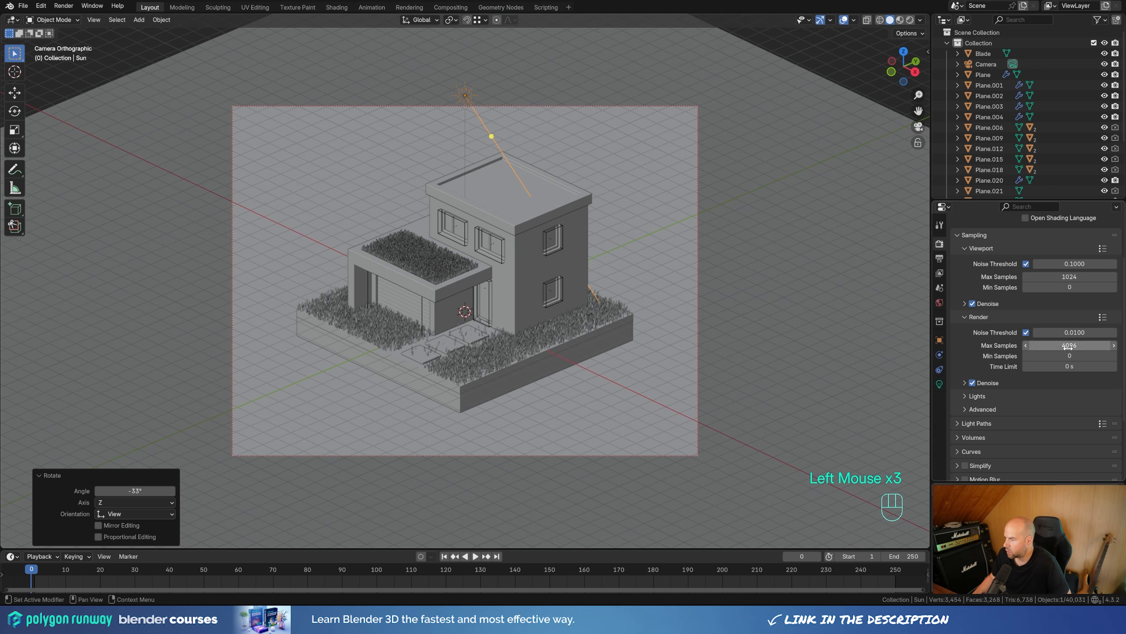
# Set the maximum render samples to 512 and inspect the house in Rendered shading.
pyautogui.click(1070, 345)
pyautogui.write('512')
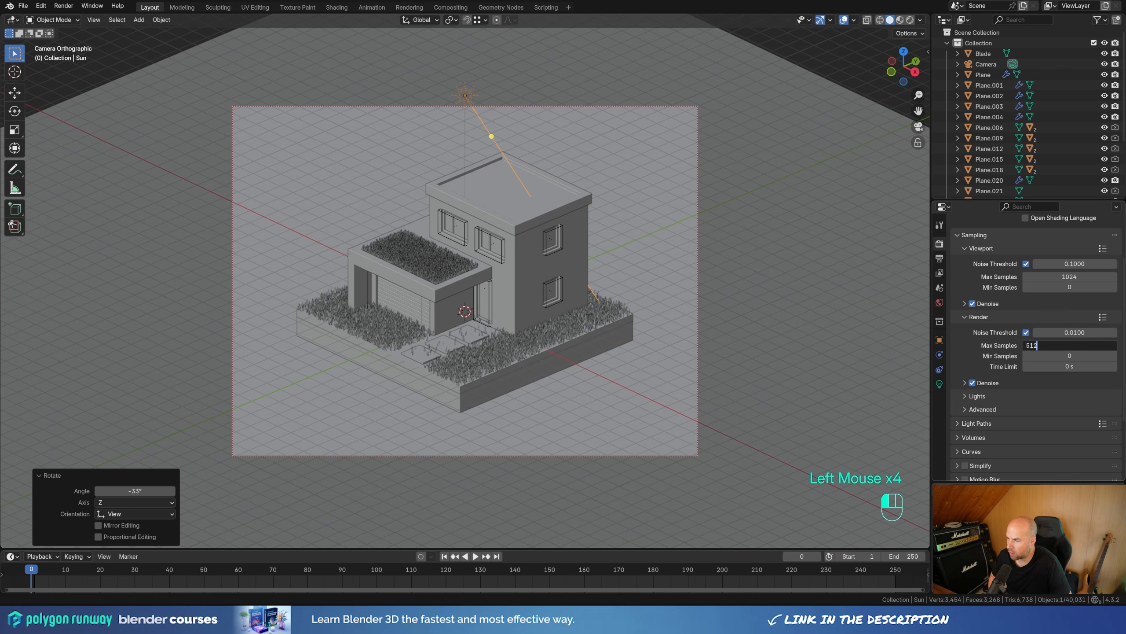
pyautogui.write('z')
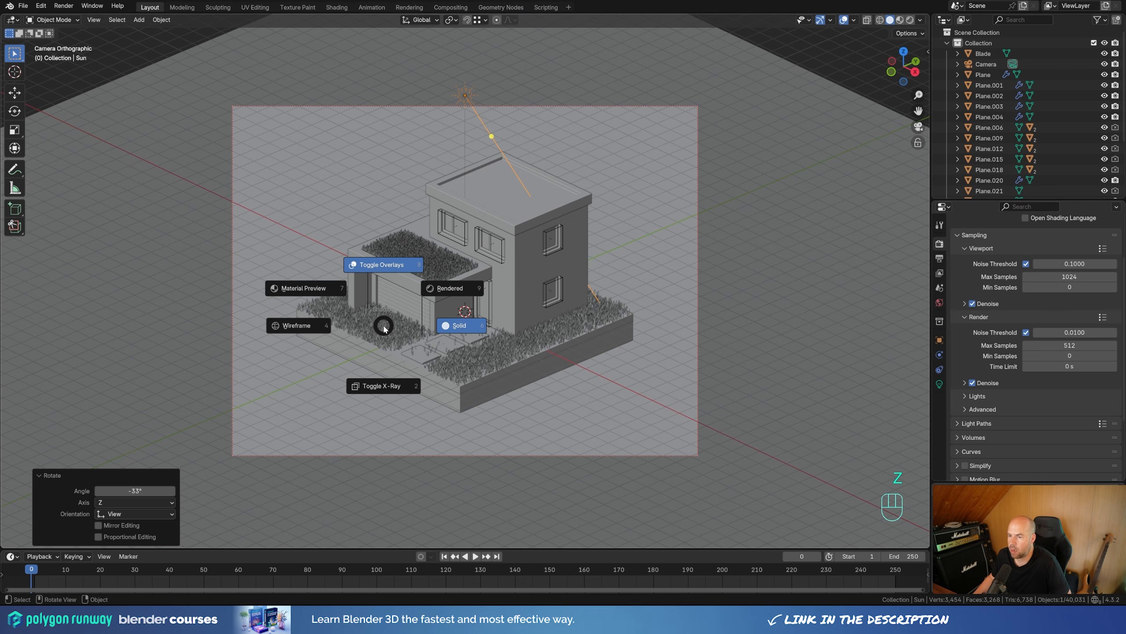
pyautogui.click(474, 275)
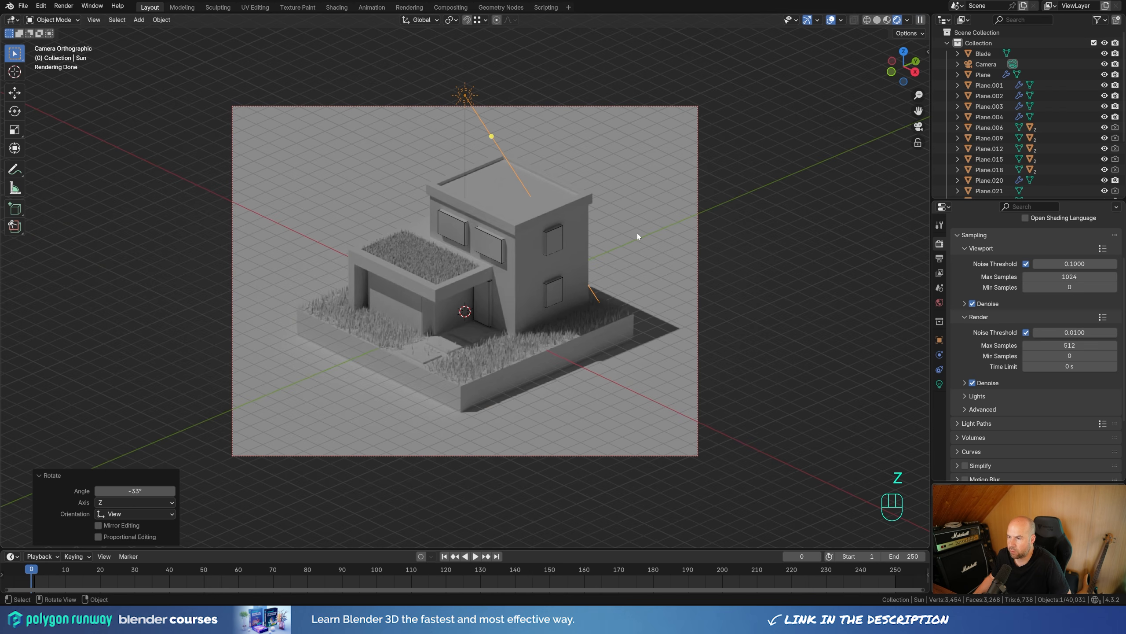
pyautogui.scroll(2, 607, 283)
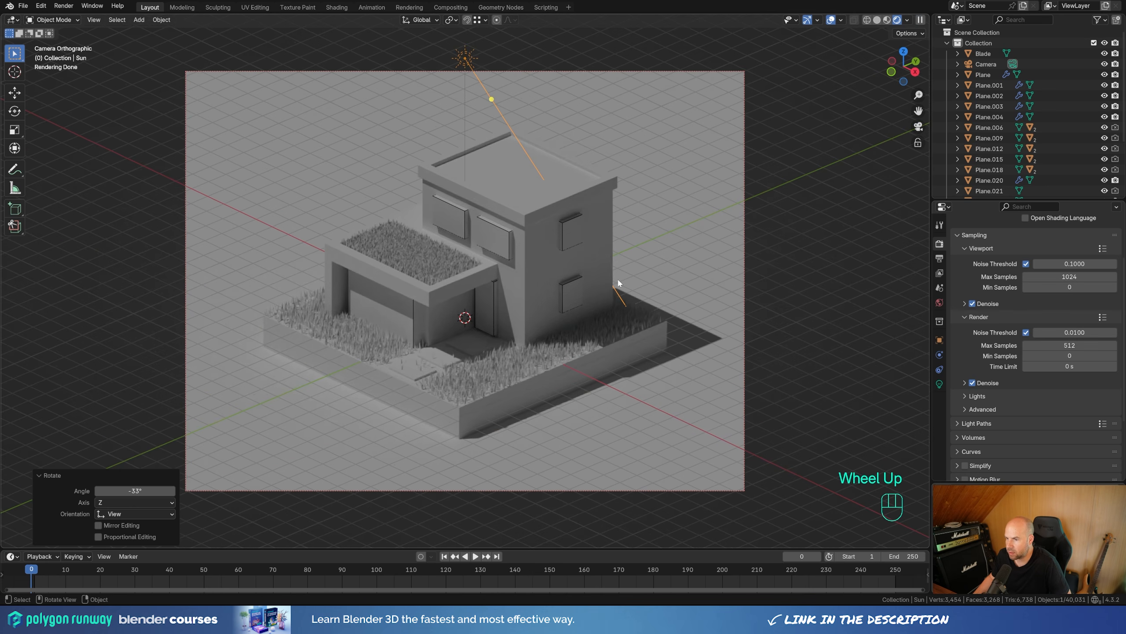
pyautogui.scroll(3, 548, 264)
pyautogui.click(507, 178)
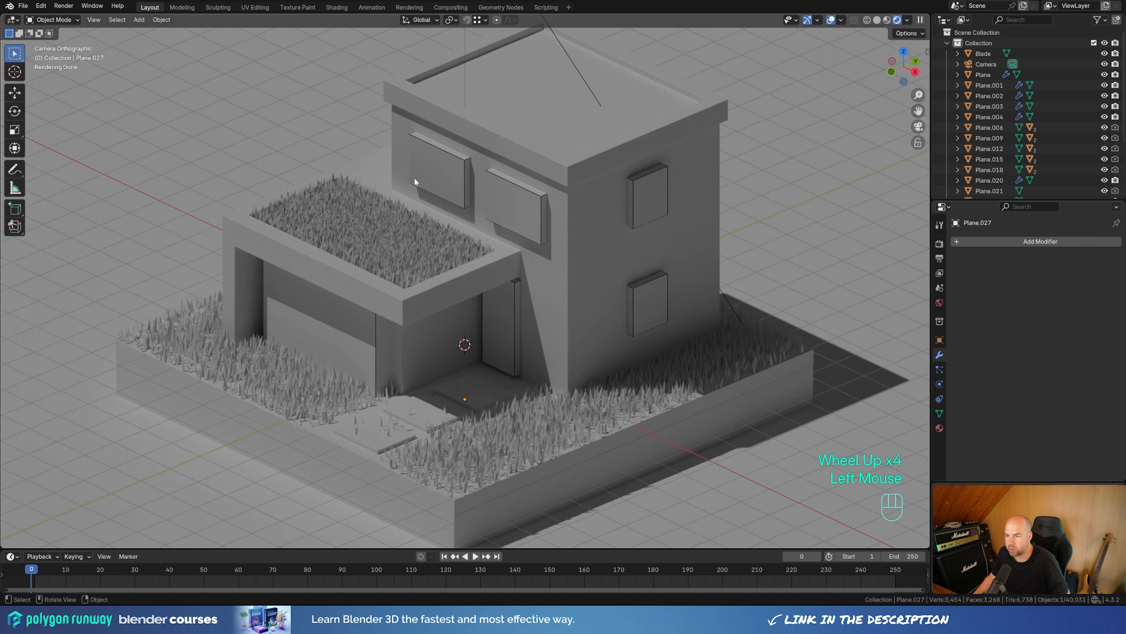
pyautogui.scroll(-3, 415, 181)
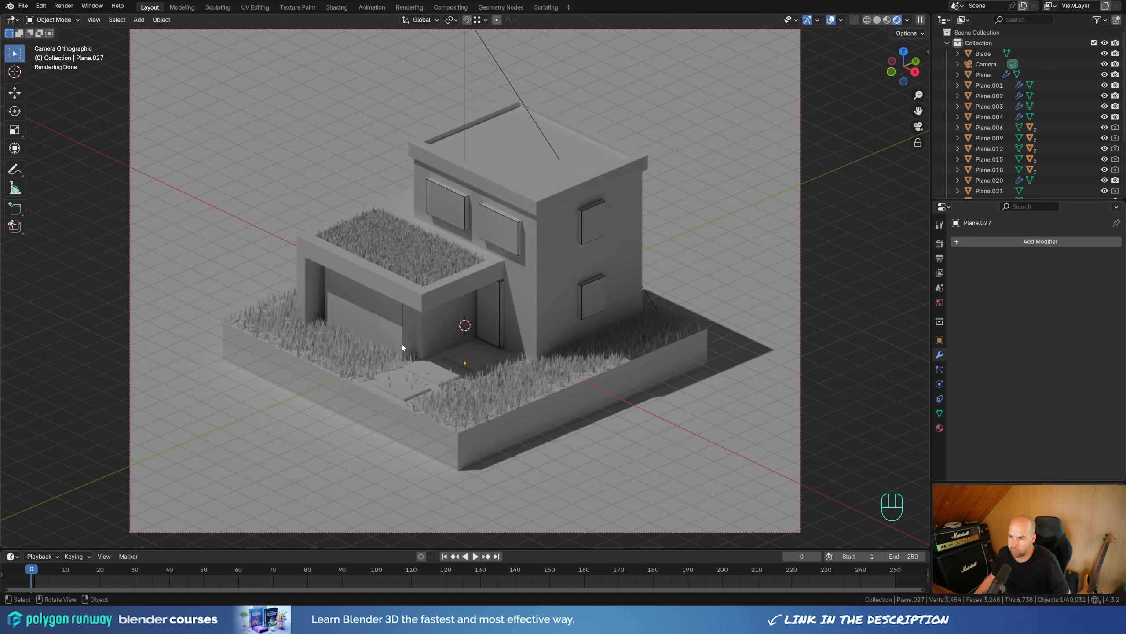
pyautogui.scroll(1, 424, 349)
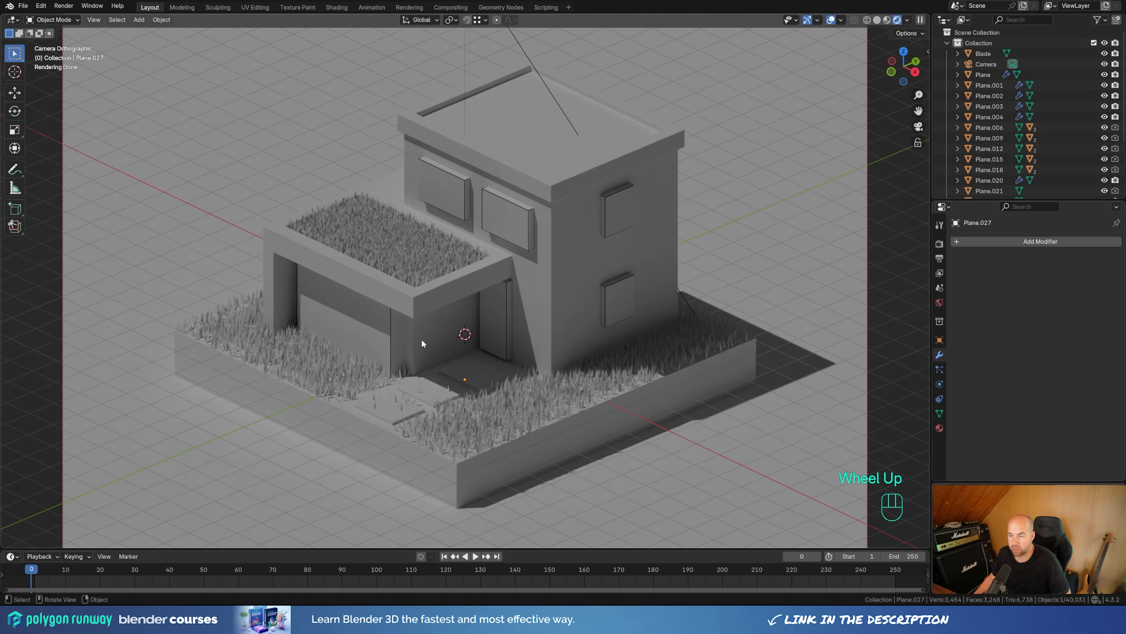
# Return to Solid shading and select the six boolean cutter objects at the garage door, the entrance door and the four windows.
pyautogui.click(388, 316)
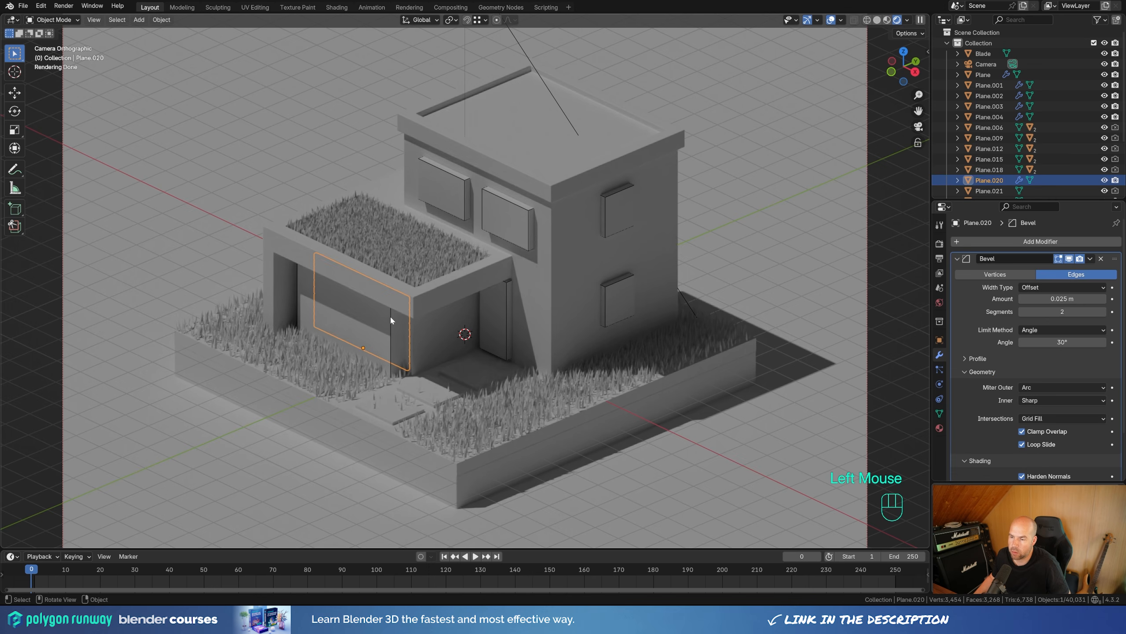
pyautogui.click(390, 318)
pyautogui.click(391, 319)
pyautogui.press('z')
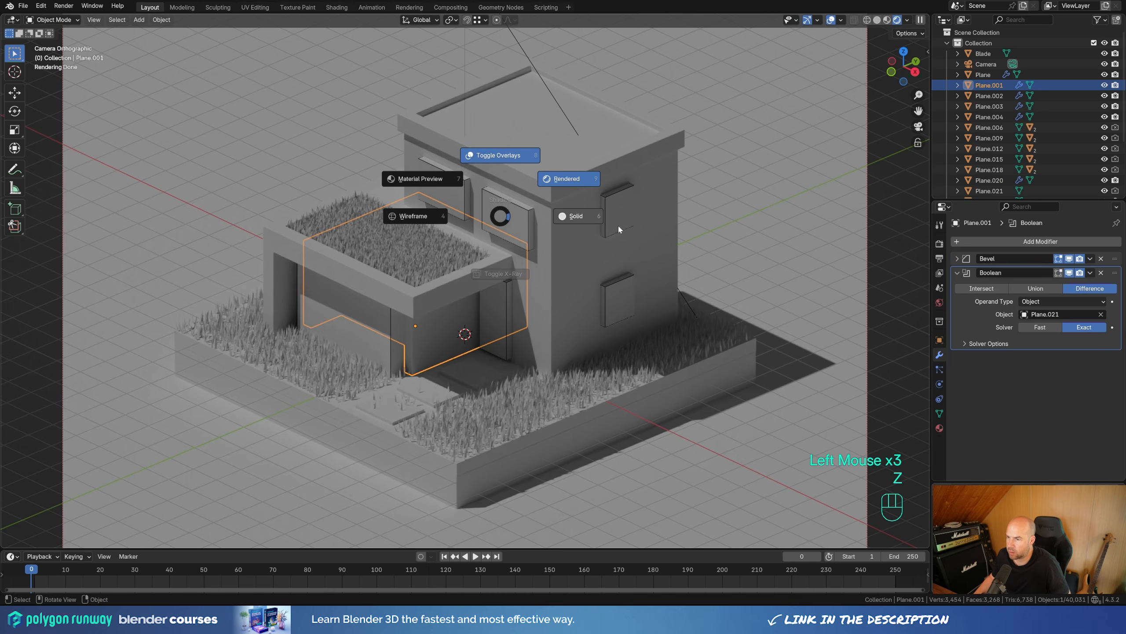
pyautogui.click(618, 224)
pyautogui.click(392, 319)
pyautogui.click(392, 319)
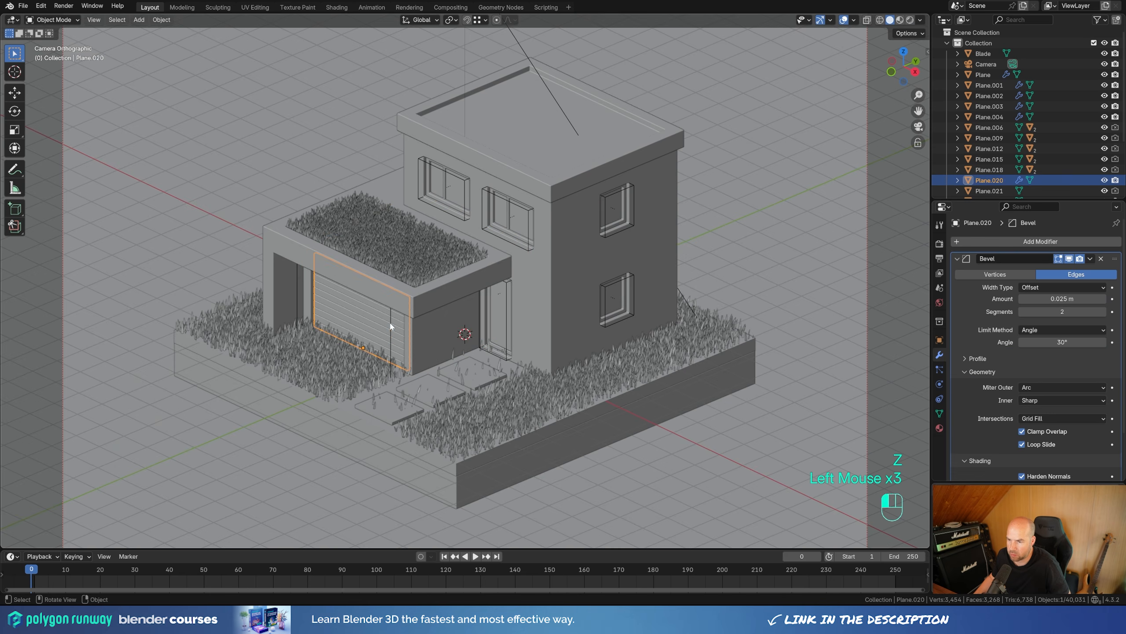
pyautogui.keyDown('shift'); pyautogui.click(422, 170); pyautogui.keyUp('shift')
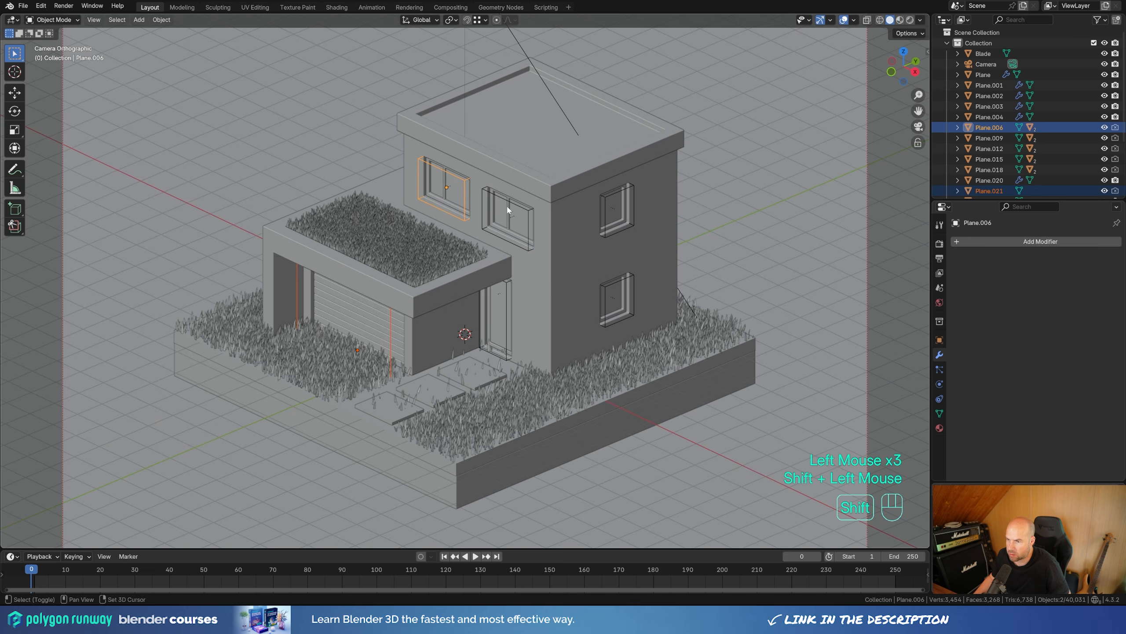
pyautogui.keyDown('shift'); pyautogui.click(485, 195); pyautogui.keyUp('shift')
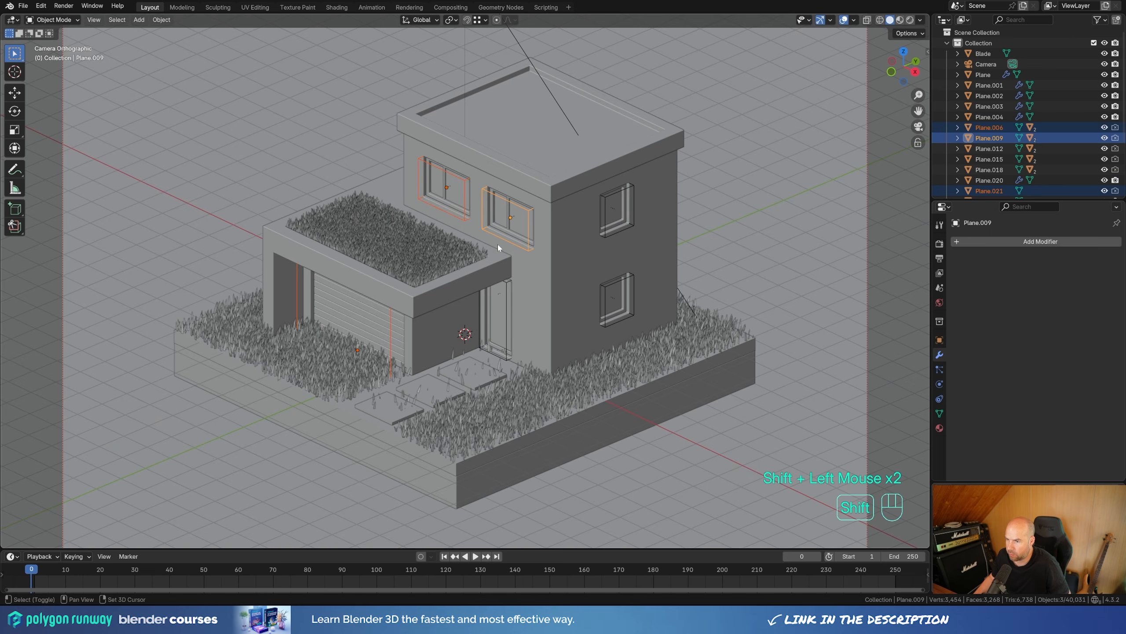
pyautogui.keyDown('shift'); pyautogui.click(508, 286); pyautogui.keyUp('shift')
pyautogui.keyDown('shift'); pyautogui.click(635, 202); pyautogui.keyUp('shift')
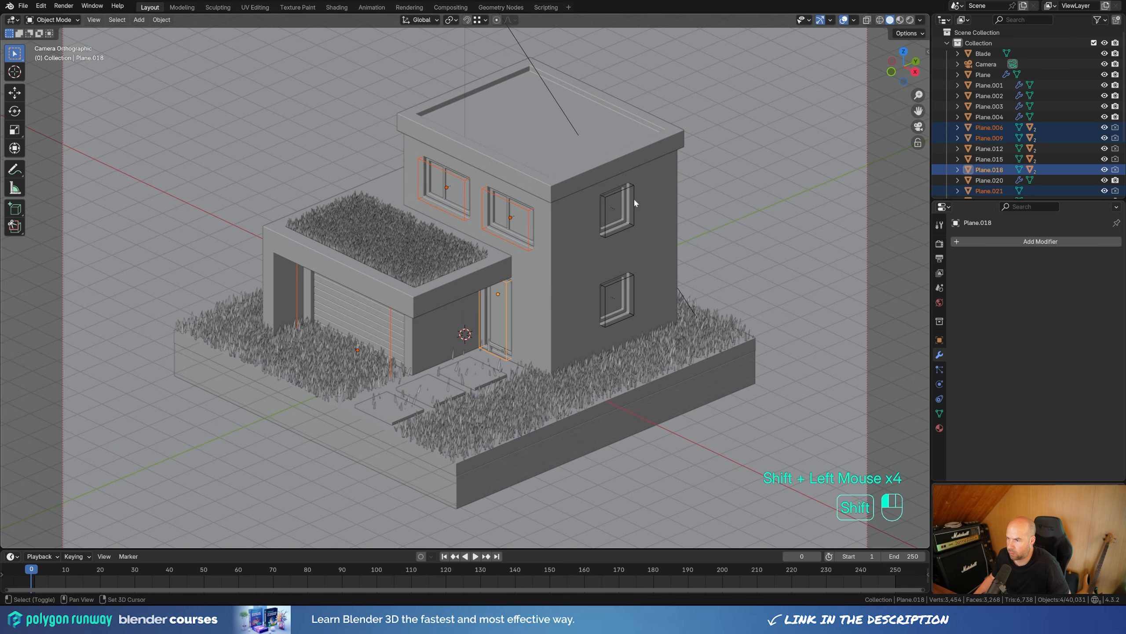
pyautogui.keyDown('shift'); pyautogui.click(633, 273); pyautogui.keyUp('shift')
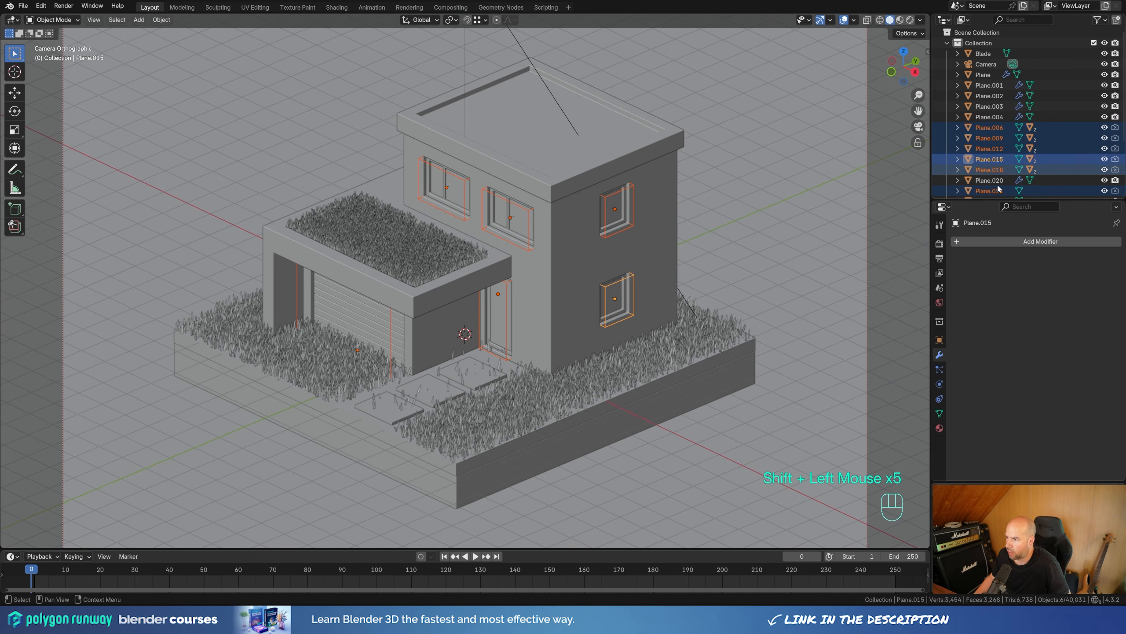
# Turn off Camera, Diffuse, Glossy, Transmission, Volume Scatter and Shadow ray visibility for all selected cutter objects.
pyautogui.click(940, 340)
pyautogui.scroll(-6, 995, 358)
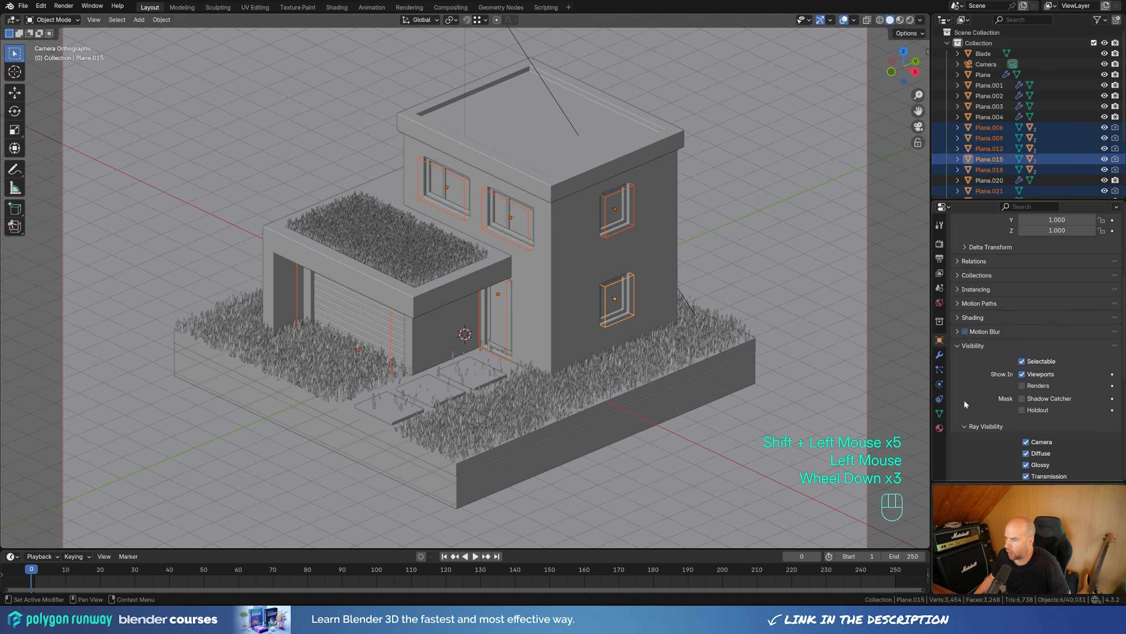
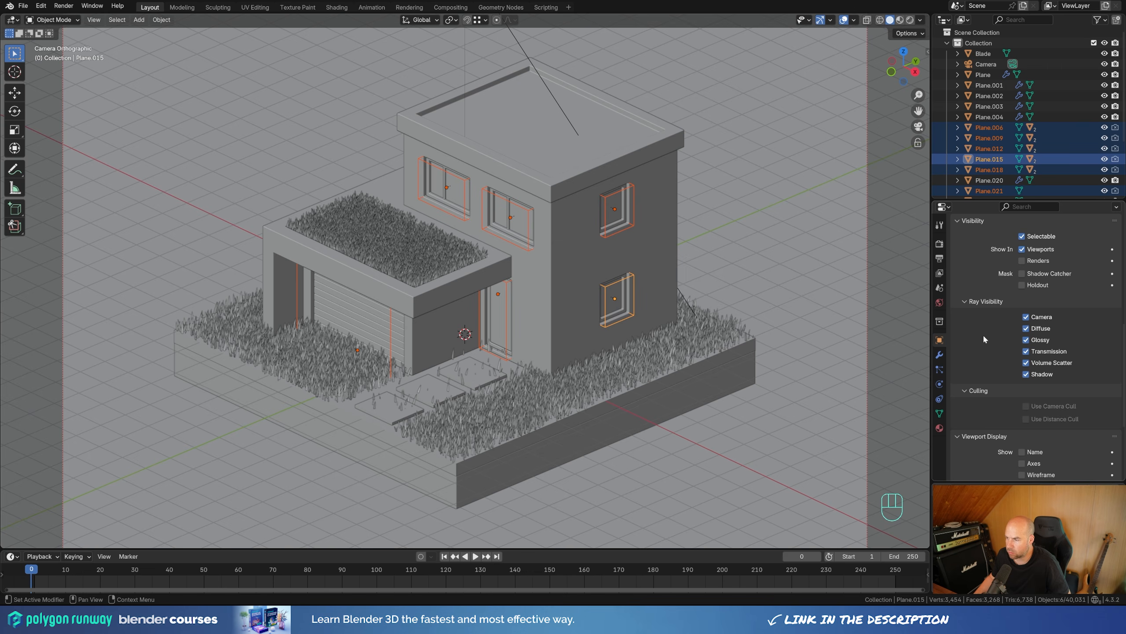
pyautogui.press('alt+super')
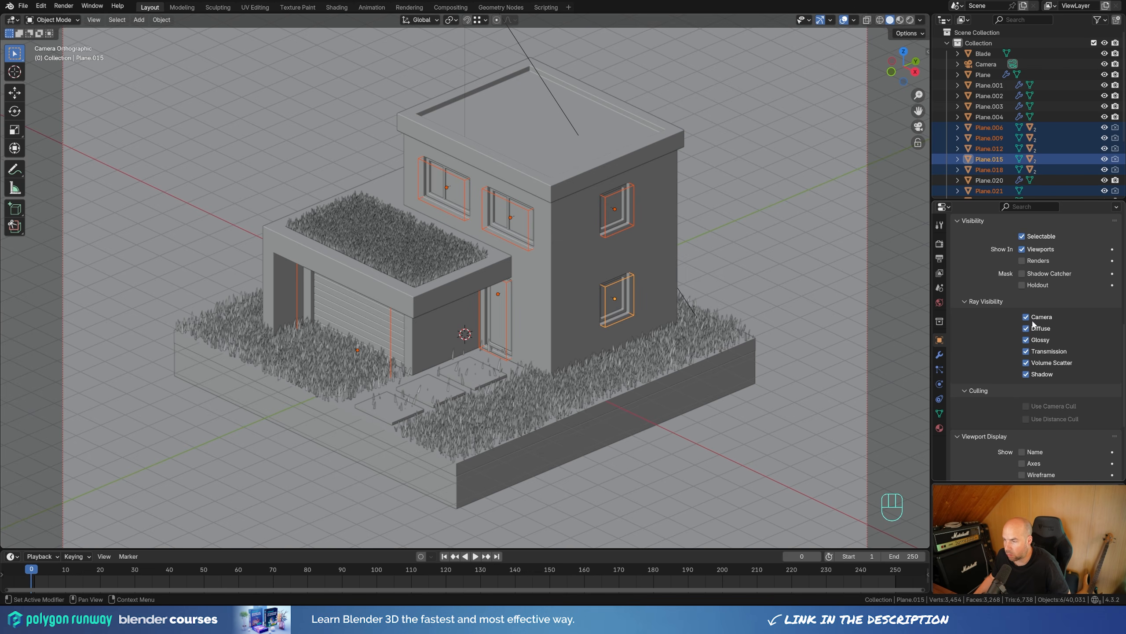
pyautogui.press('alt')
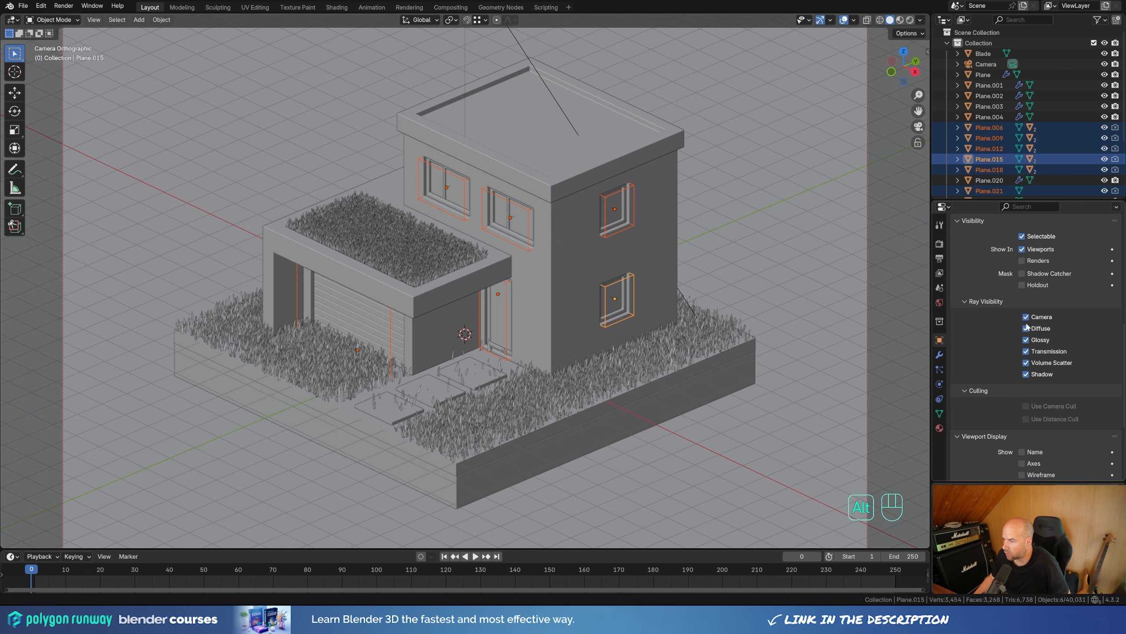
pyautogui.keyDown('alt'); pyautogui.click(1026, 317); pyautogui.keyUp('alt')
pyautogui.keyDown('alt'); pyautogui.click(1026, 328); pyautogui.keyUp('alt')
pyautogui.keyDown('alt'); pyautogui.click(1026, 340); pyautogui.keyUp('alt')
pyautogui.keyDown('alt'); pyautogui.click(1026, 352); pyautogui.keyUp('alt')
pyautogui.keyDown('alt'); pyautogui.click(1026, 363); pyautogui.keyUp('alt')
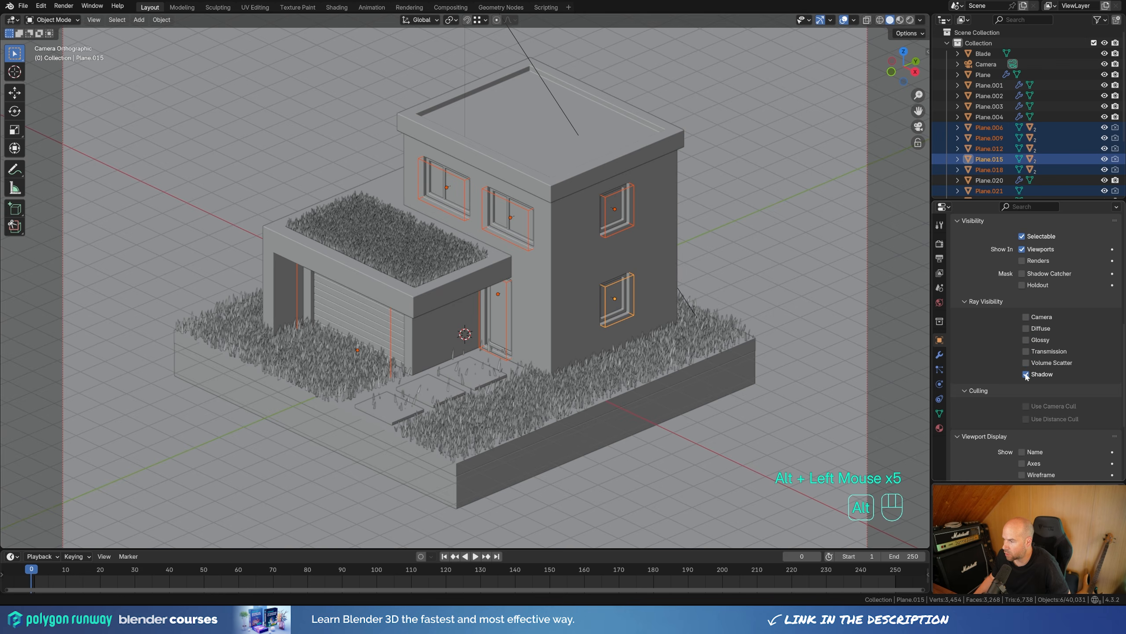
# Check the ray visibility settings of individual window cutters and preview the house in Rendered shading.
pyautogui.click(633, 187)
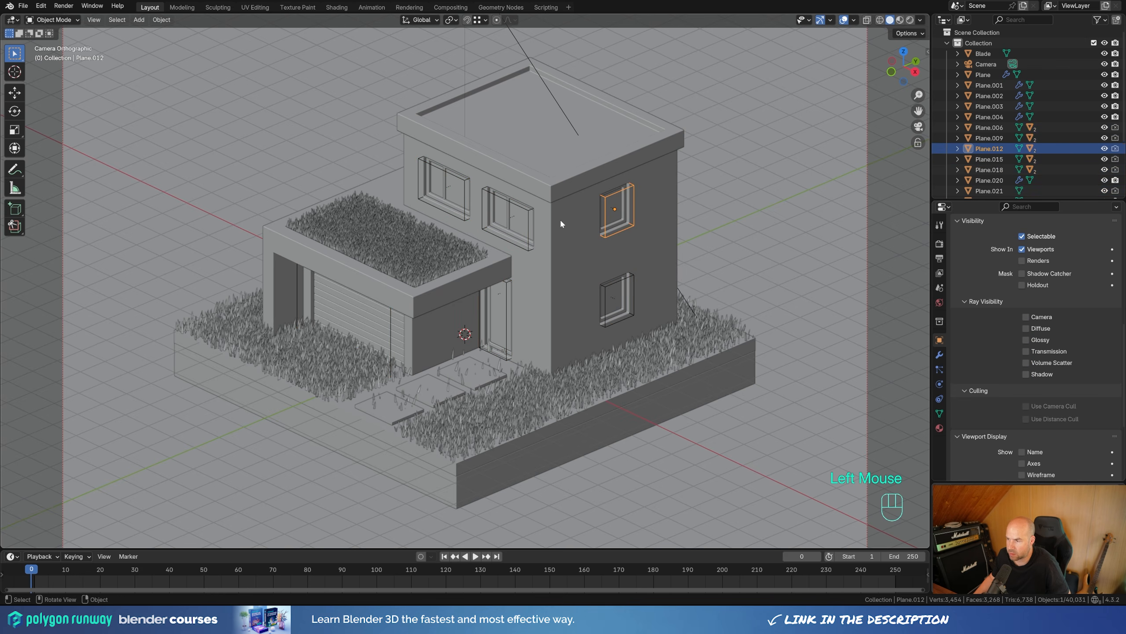
pyautogui.click(529, 212)
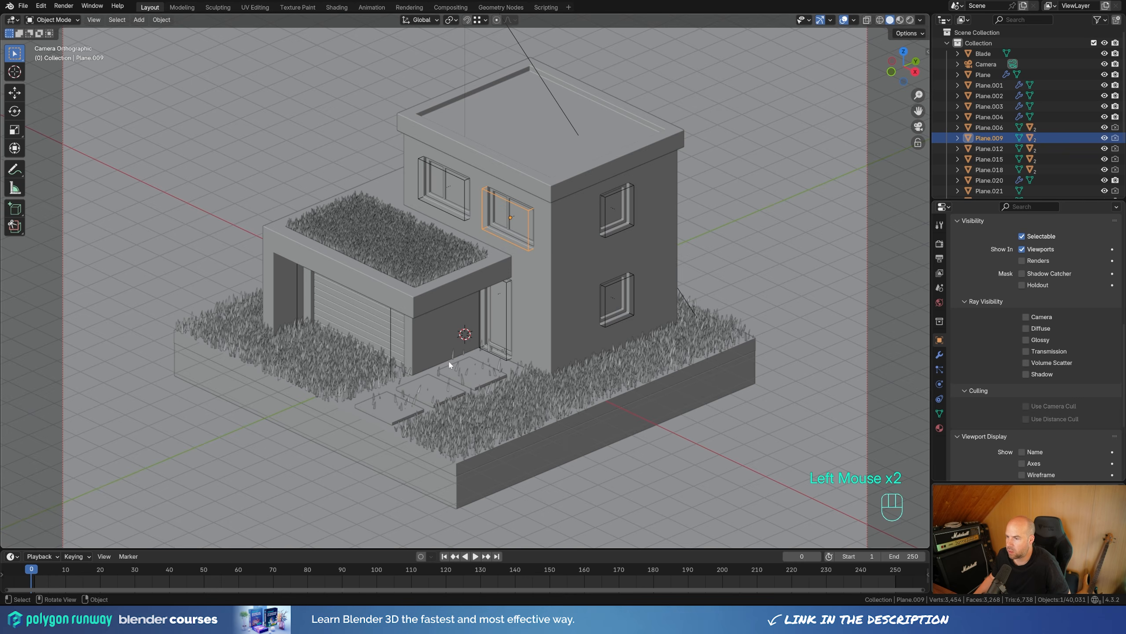
pyautogui.press('z')
pyautogui.click(565, 264)
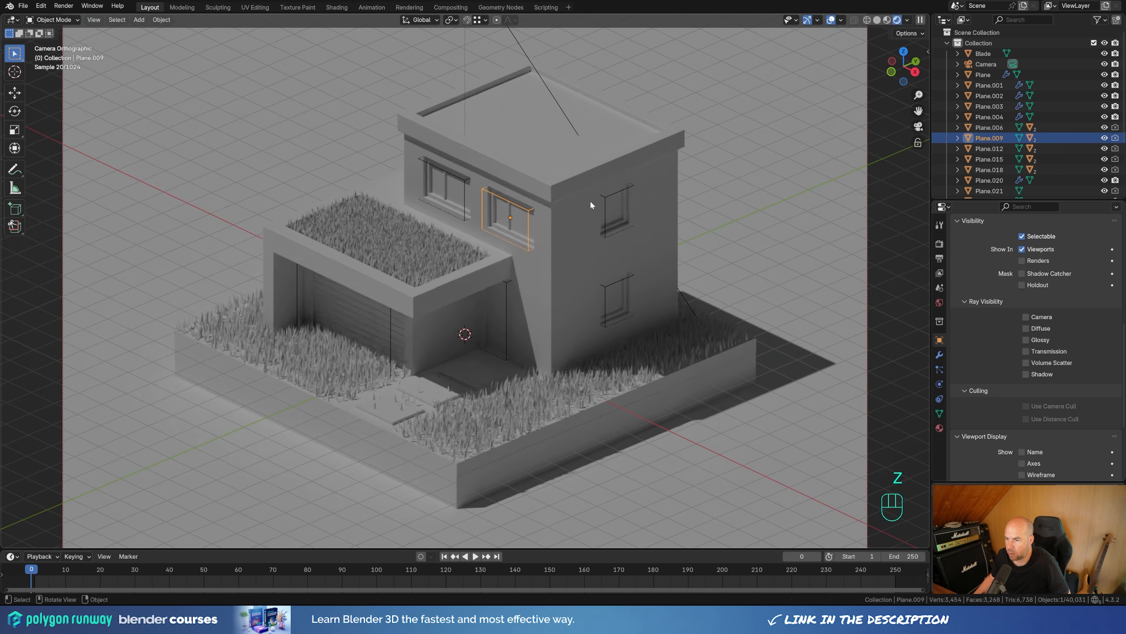
pyautogui.click(609, 193)
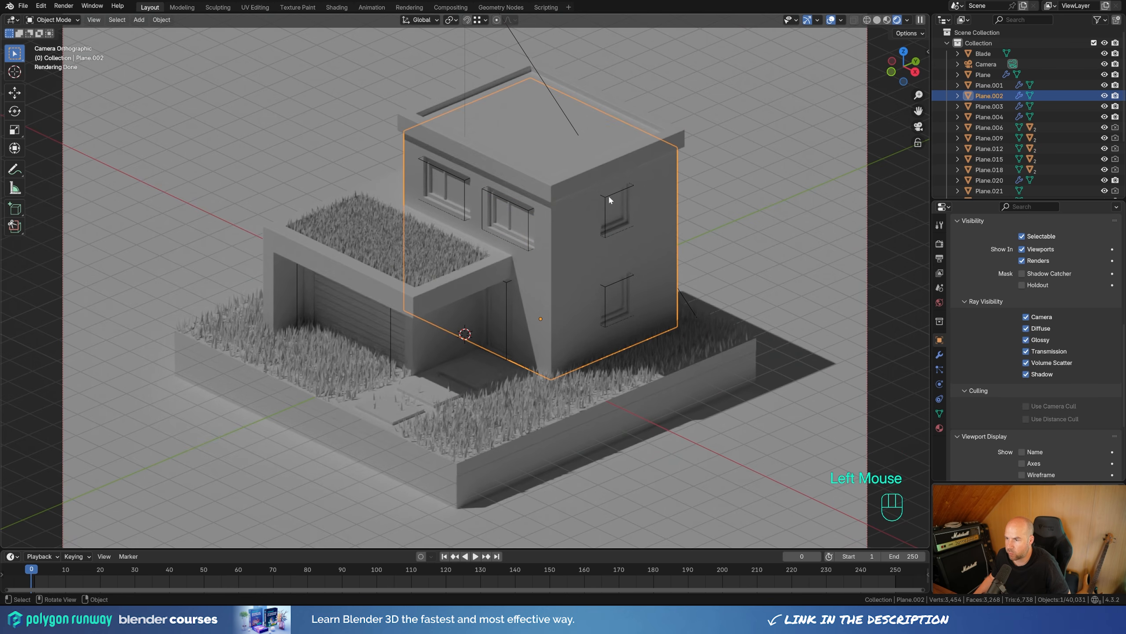
pyautogui.click(608, 194)
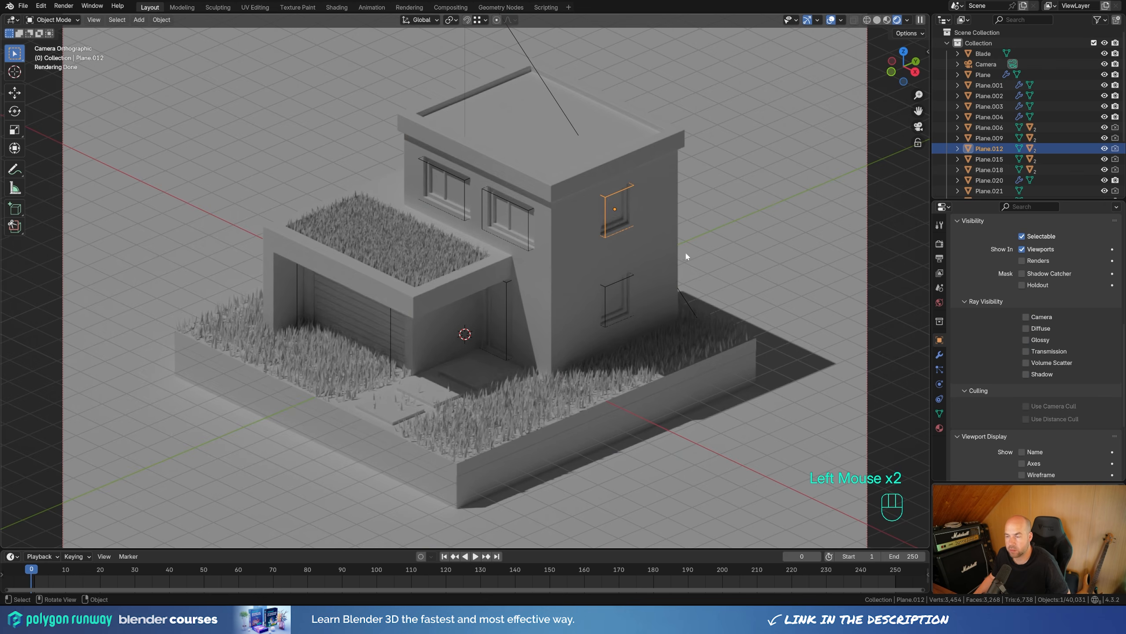
# Raise the sun light's strength to 3, and reduce it to 2.
pyautogui.hotkey('shift', 'ctrl', 'alt', 'r')
pyautogui.click(467, 54)
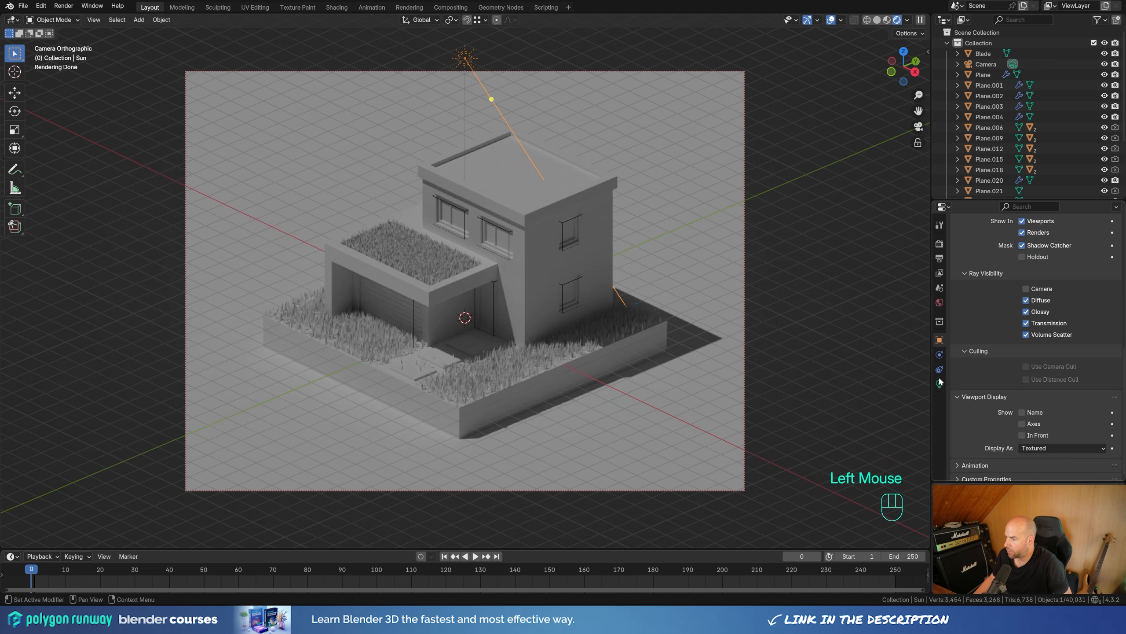
pyautogui.click(939, 383)
pyautogui.click(1073, 313)
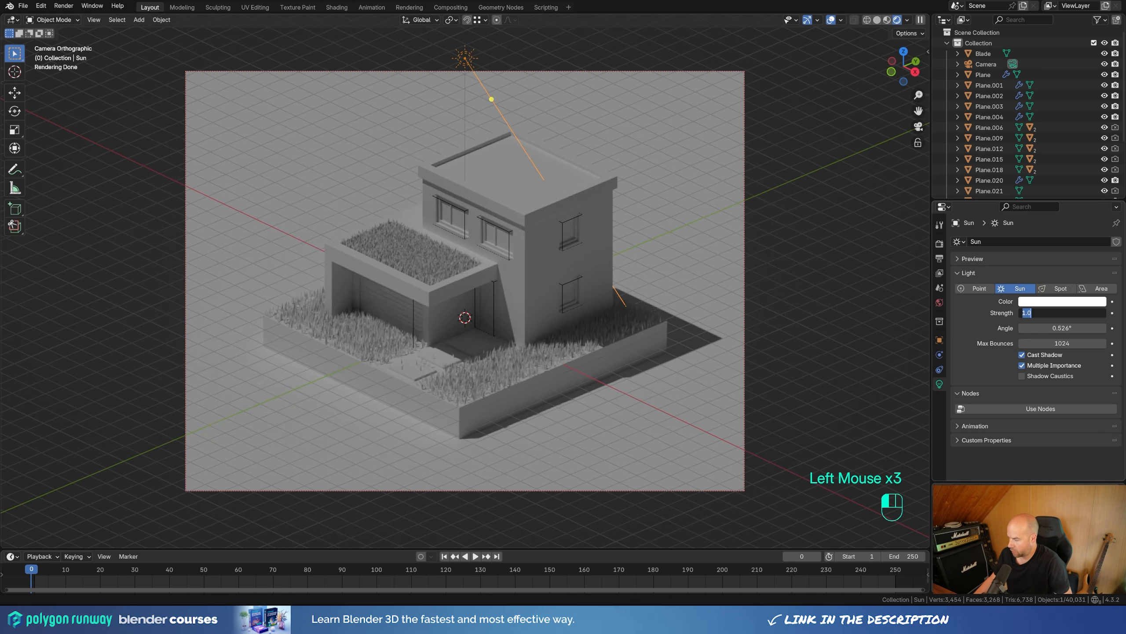
pyautogui.press('Return')
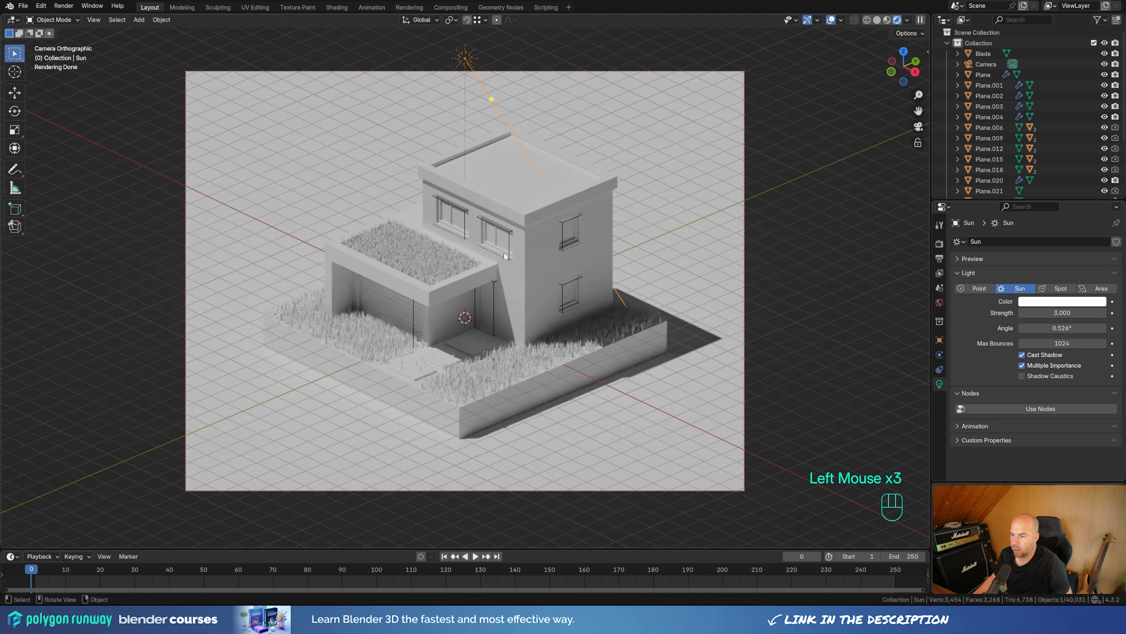
pyautogui.scroll(-1, 464, 311)
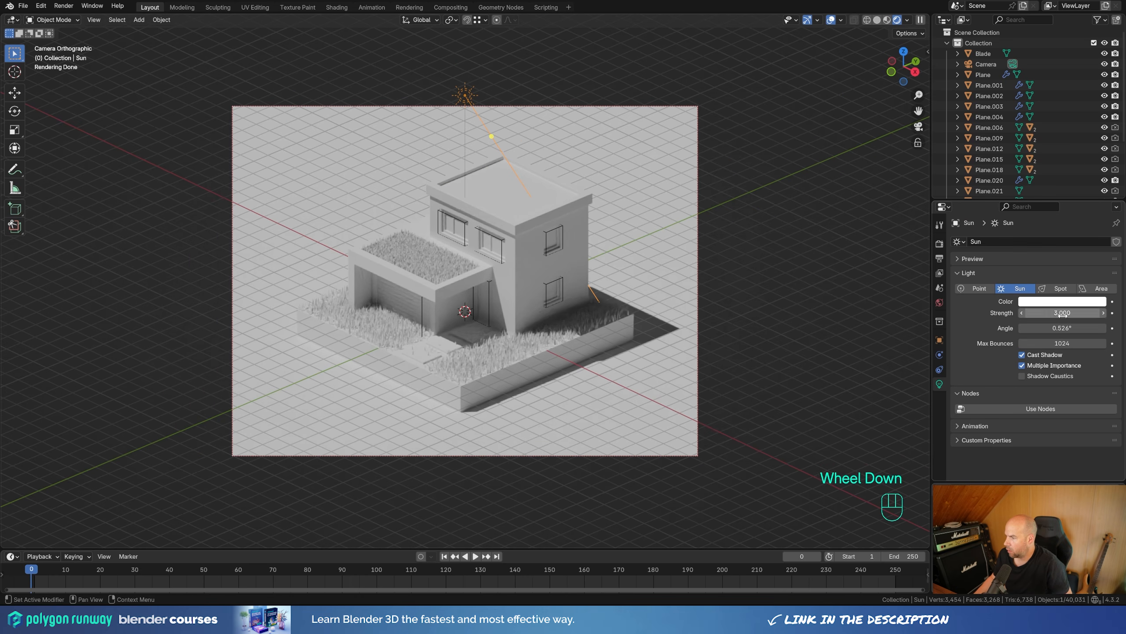
pyautogui.click(1022, 313)
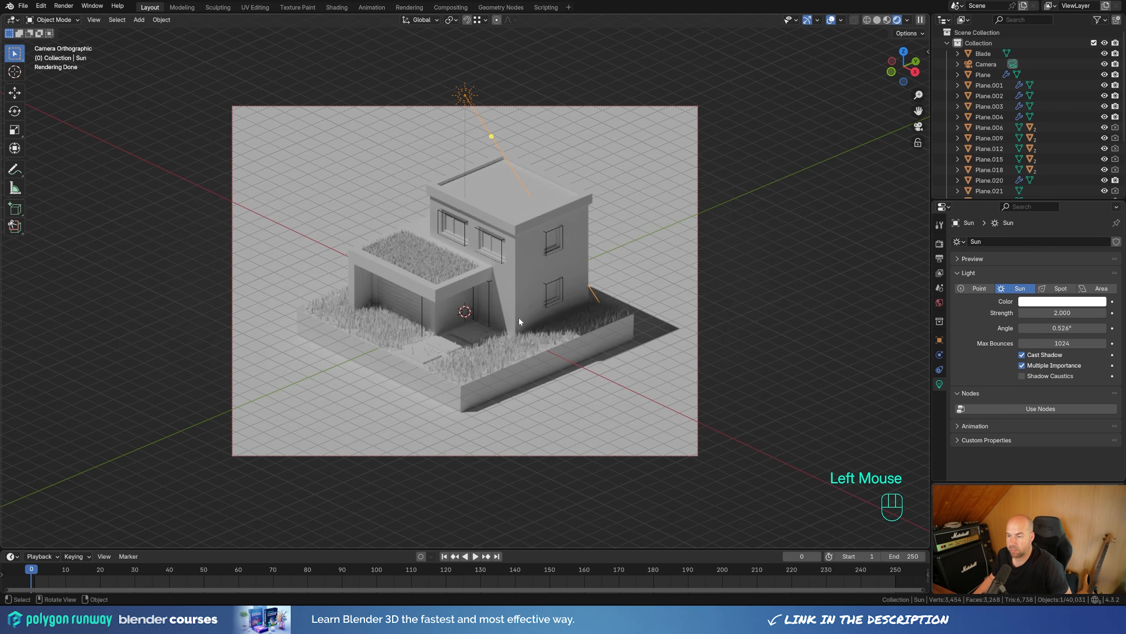
# Add an Area light at the world origin and raise it about 12.2 m along the Z axis, above the house.
pyautogui.hotkey('shift', 'a')
pyautogui.moveTo(496, 455)
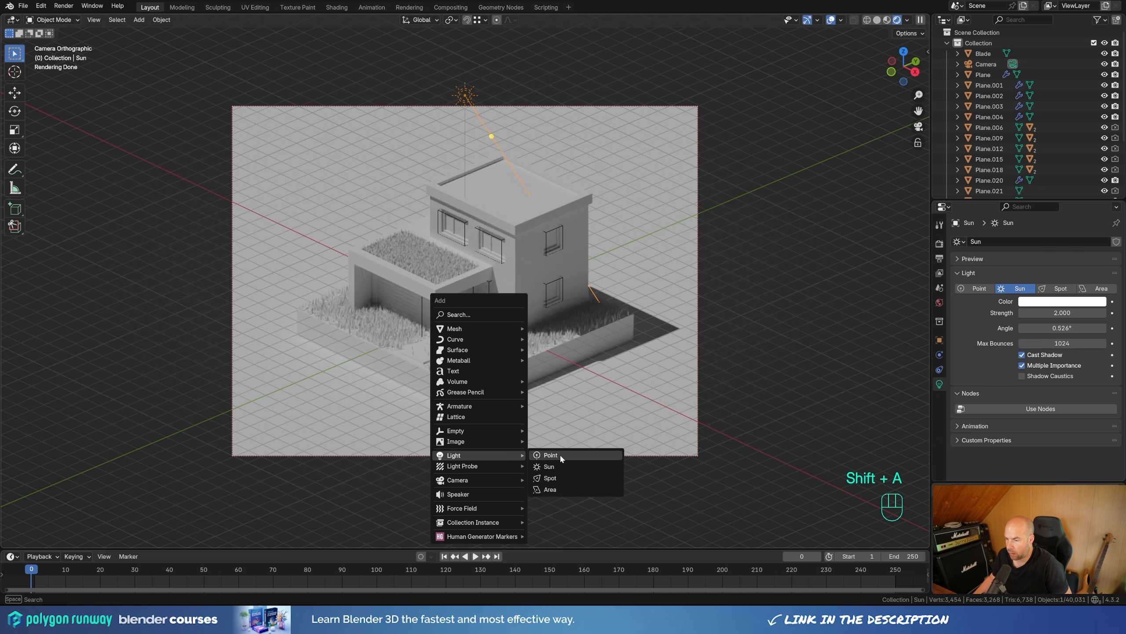
pyautogui.click(571, 488)
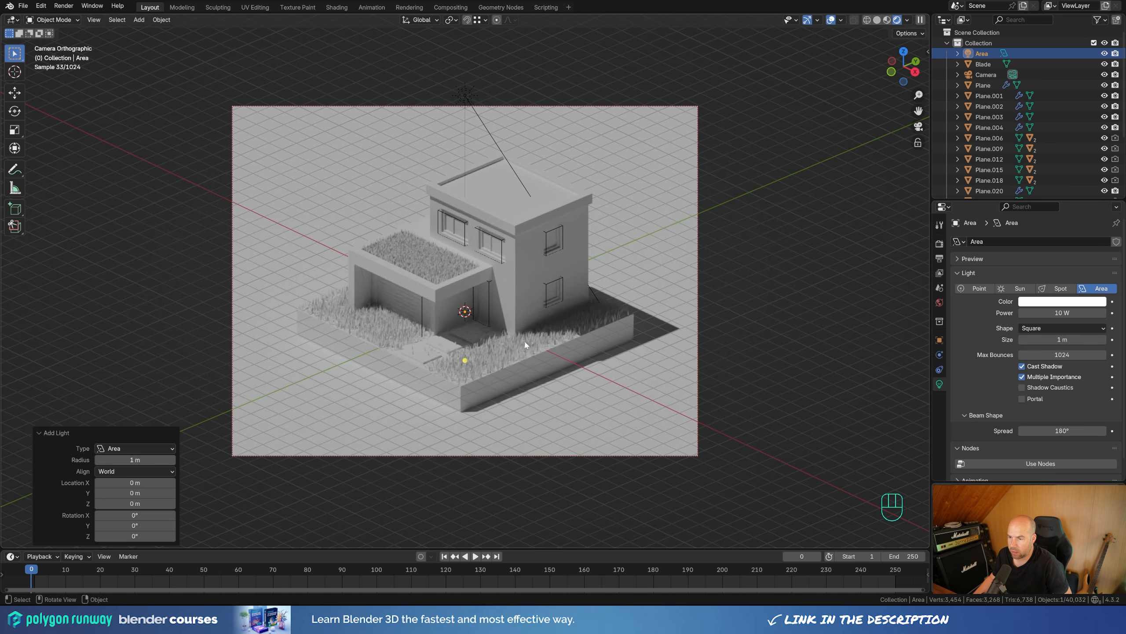
pyautogui.press('g')
pyautogui.press('z')
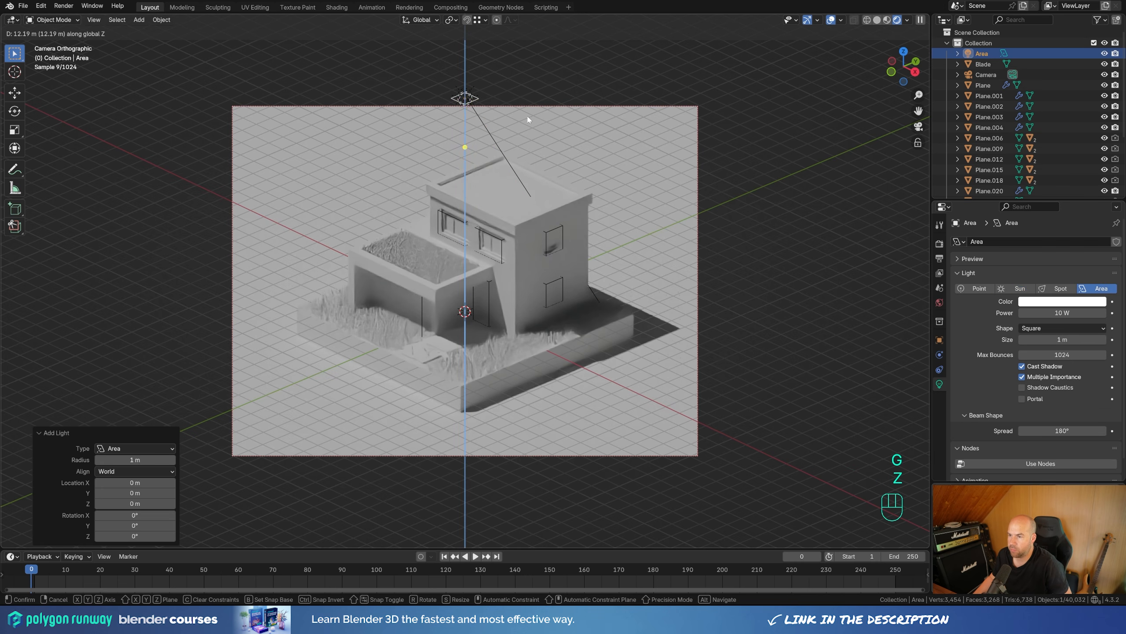
pyautogui.click(528, 119)
# Enlarge the area light to about 6.1 m and change its shape to Disk.
pyautogui.moveTo(478, 101); pyautogui.dragTo(548, 113)
pyautogui.click(1037, 330)
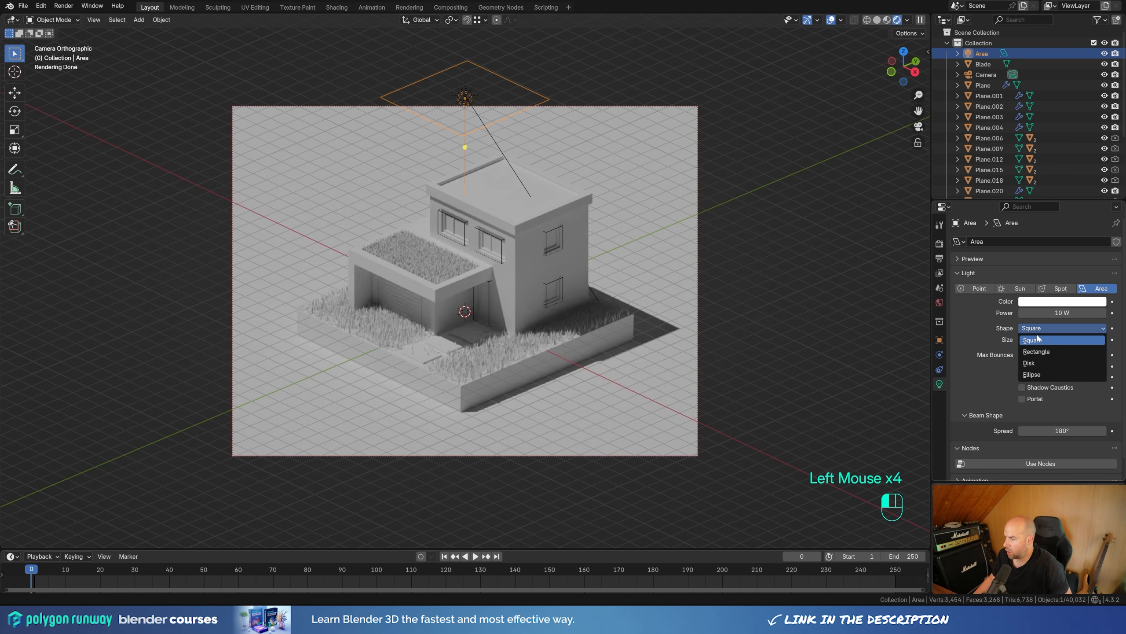
pyautogui.click(1030, 363)
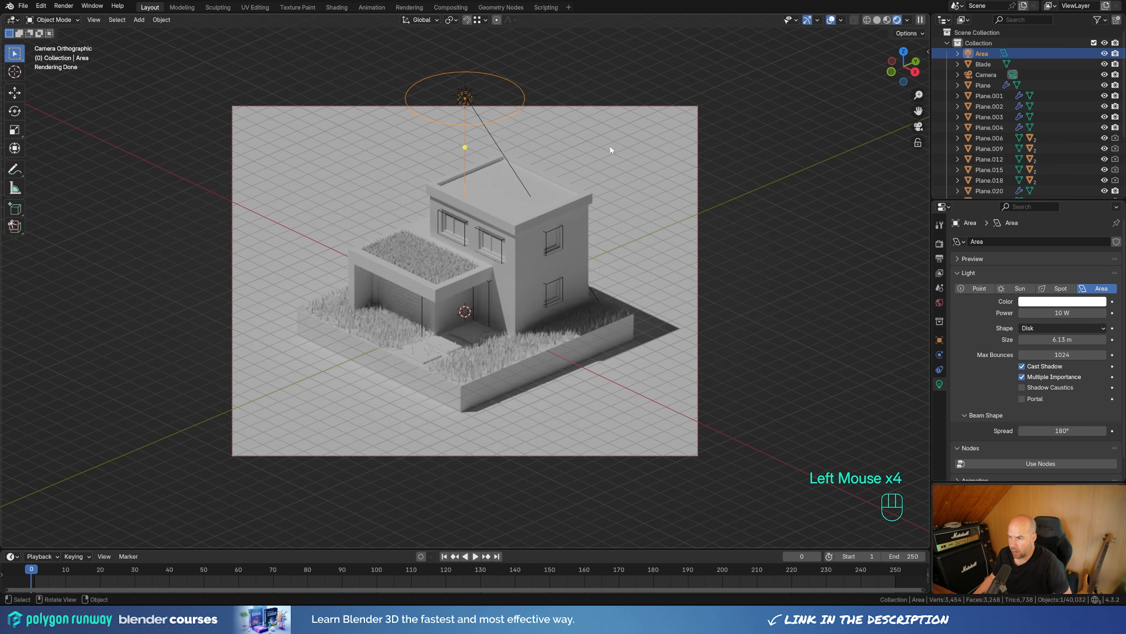
# Set the pivot point to the 3D Cursor and rotate the area light about -52.3° around X and 38.9° around Z.
pyautogui.click(450, 19)
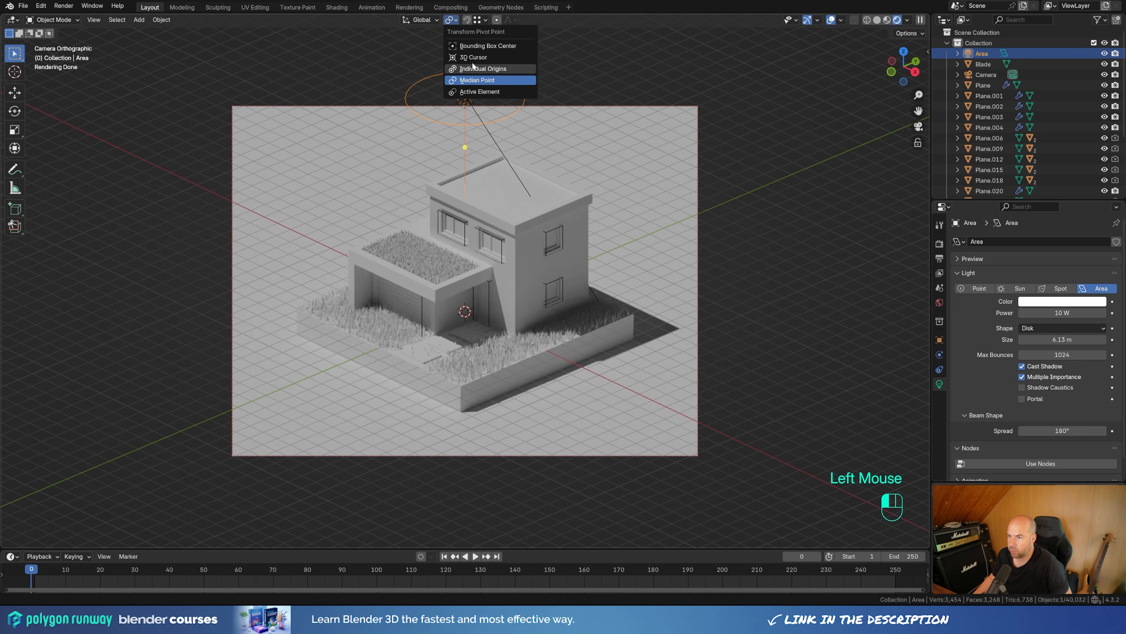
pyautogui.click(465, 58)
pyautogui.press('x')
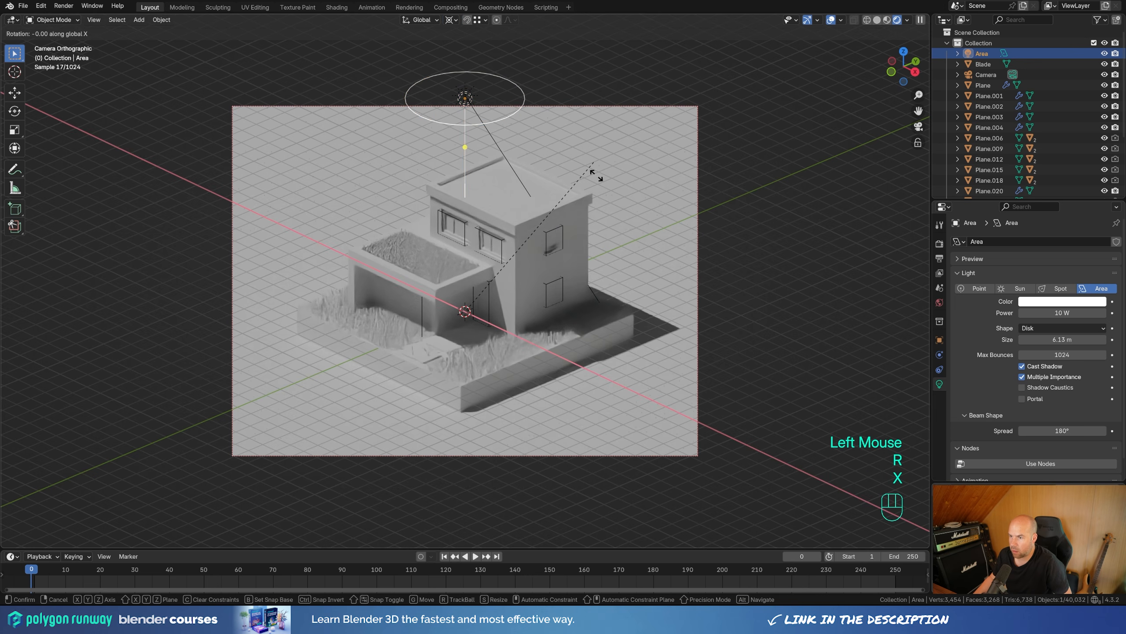
pyautogui.click(528, 315)
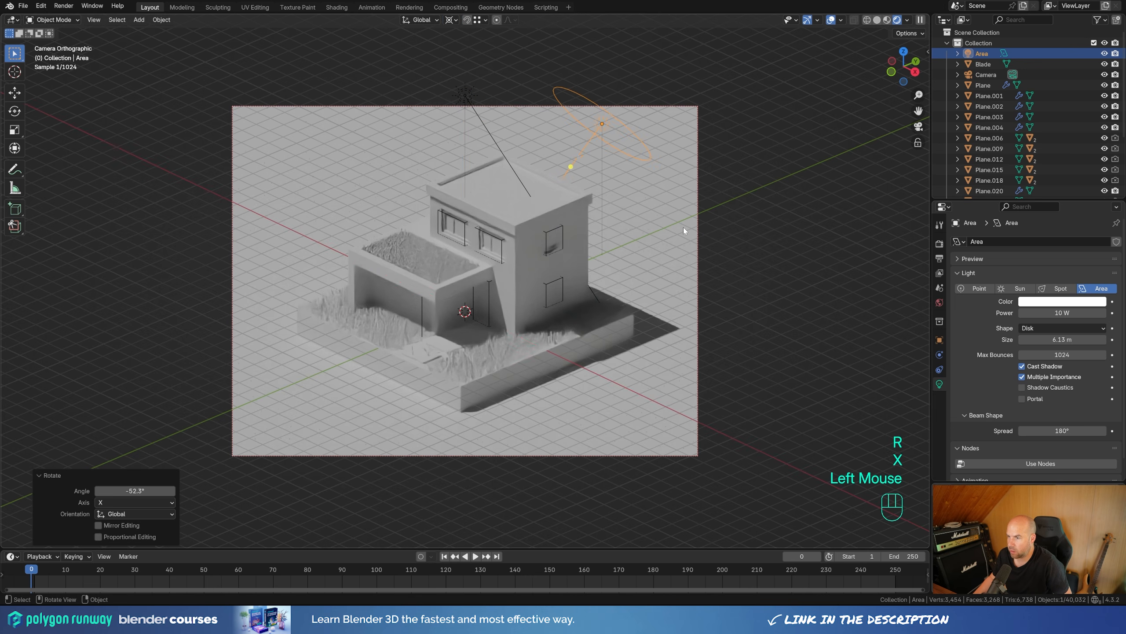
pyautogui.press('r')
pyautogui.press('z')
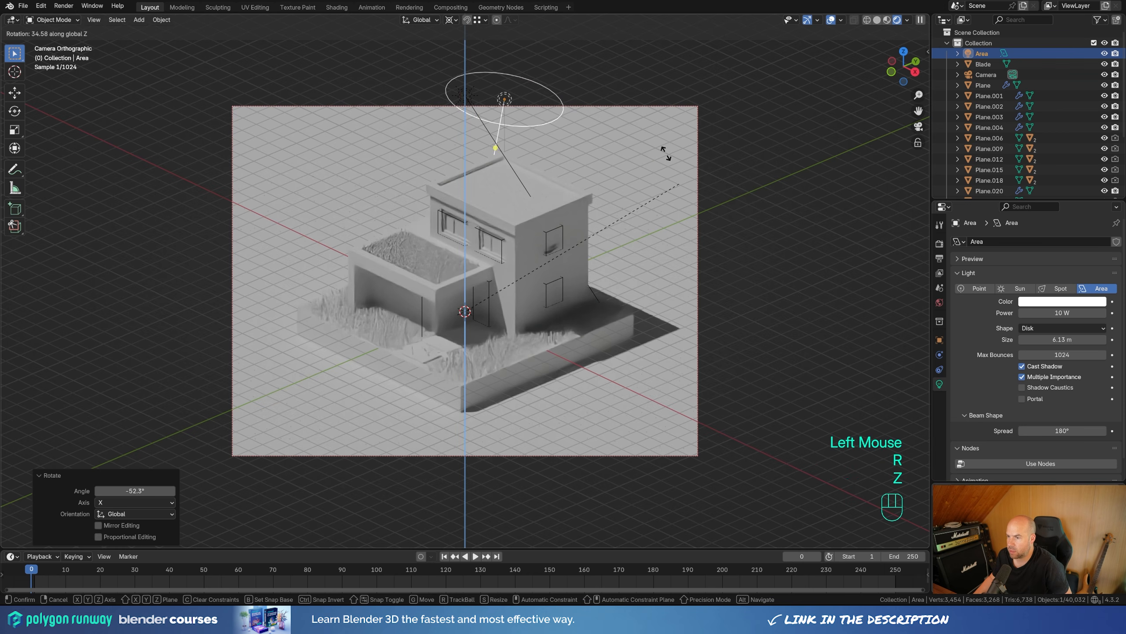
pyautogui.click(671, 165)
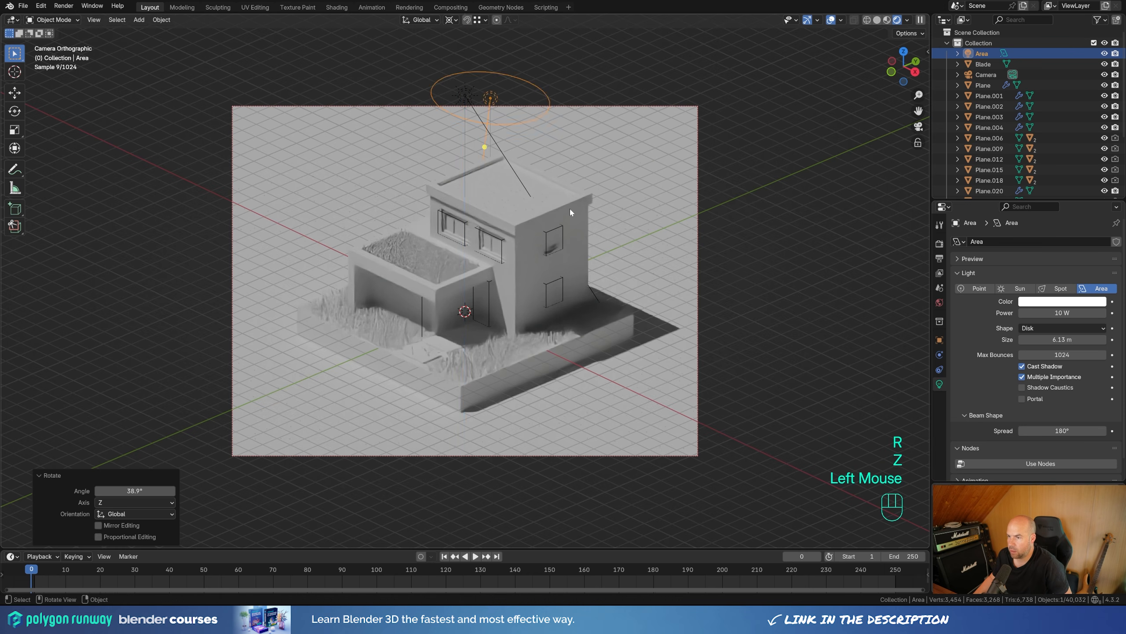
# Move the area light about 1.9 m along its local Z axis, away from the house.
pyautogui.press('g')
pyautogui.press('z')
pyautogui.press('z')
pyautogui.click(798, 213)
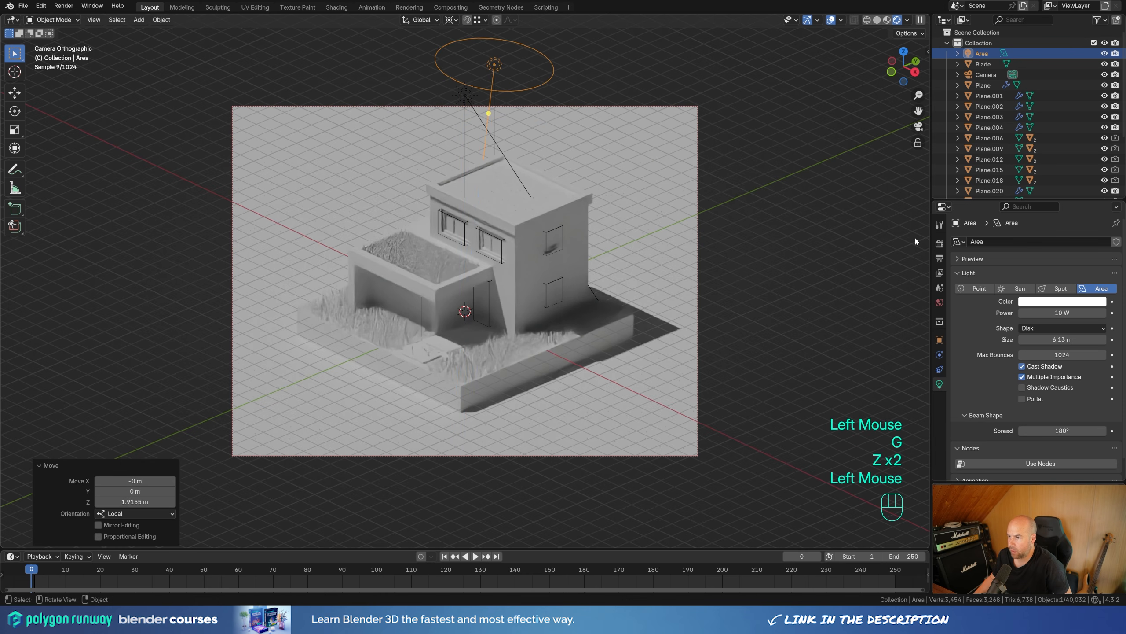
# Set the area light's power to 1500 W, and raise it to 2500 W.
pyautogui.doubleClick(1062, 313)
pyautogui.write('1500')
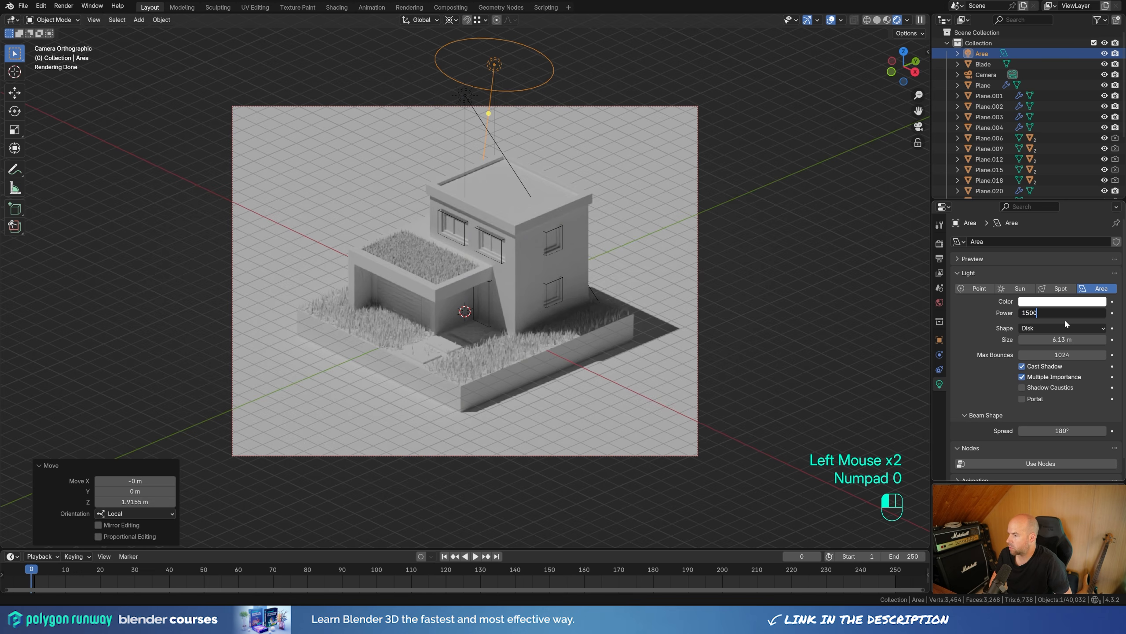
pyautogui.press('Return')
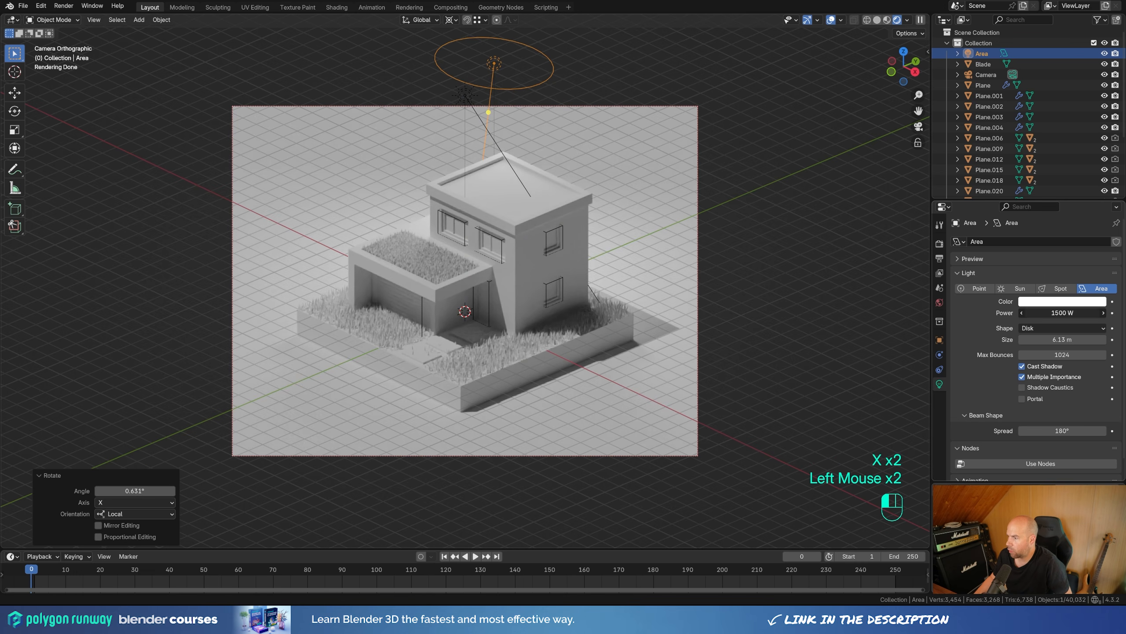
pyautogui.click(1062, 313)
pyautogui.write('2500')
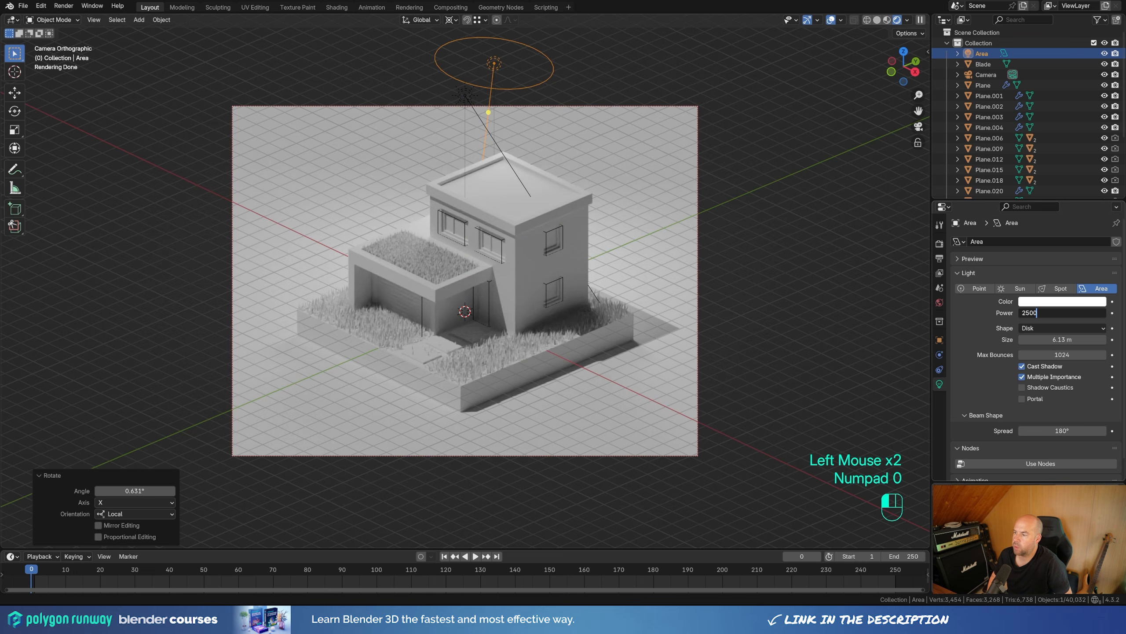
pyautogui.press('Return')
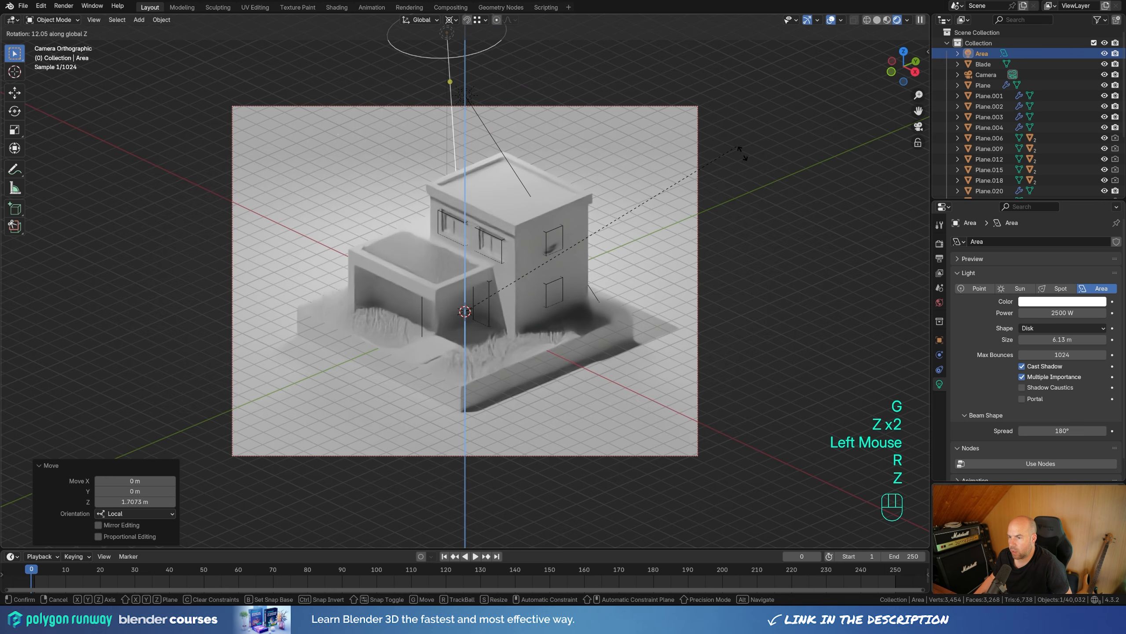
# Rotate the area light about 9.1° around the global Z axis and shift it slightly along its local Z axis.
pyautogui.click(687, 111)
pyautogui.press('g')
pyautogui.press('z')
pyautogui.press('z')
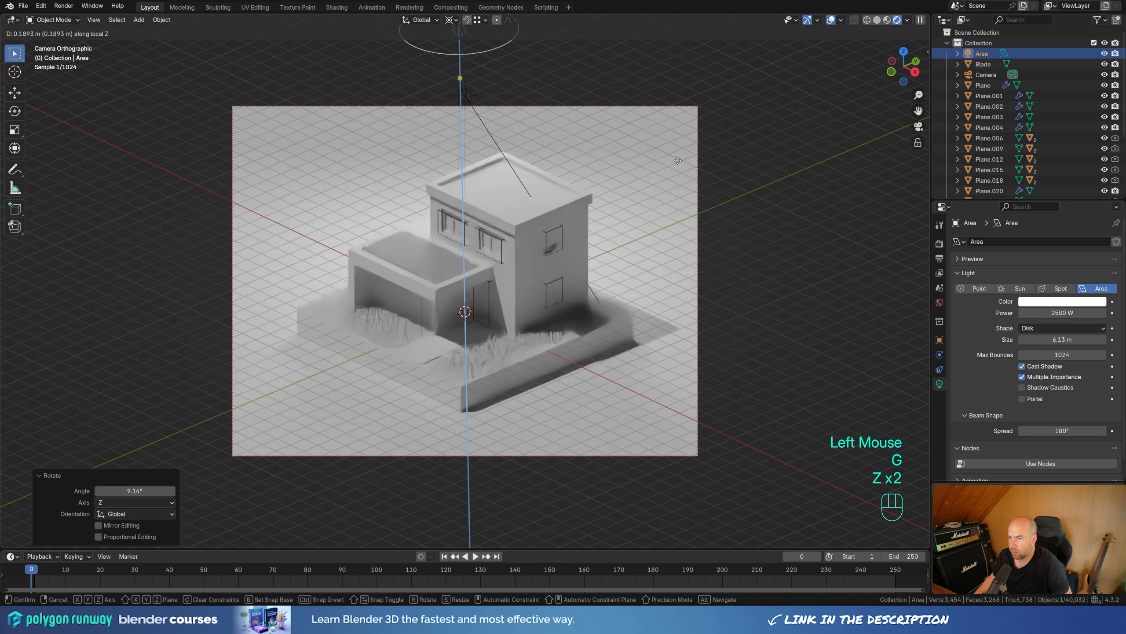
pyautogui.click(671, 175)
# Give the large ground plane a new material with a dark blue base color (about #1B1929) and a roughness of 1.
pyautogui.click(653, 171)
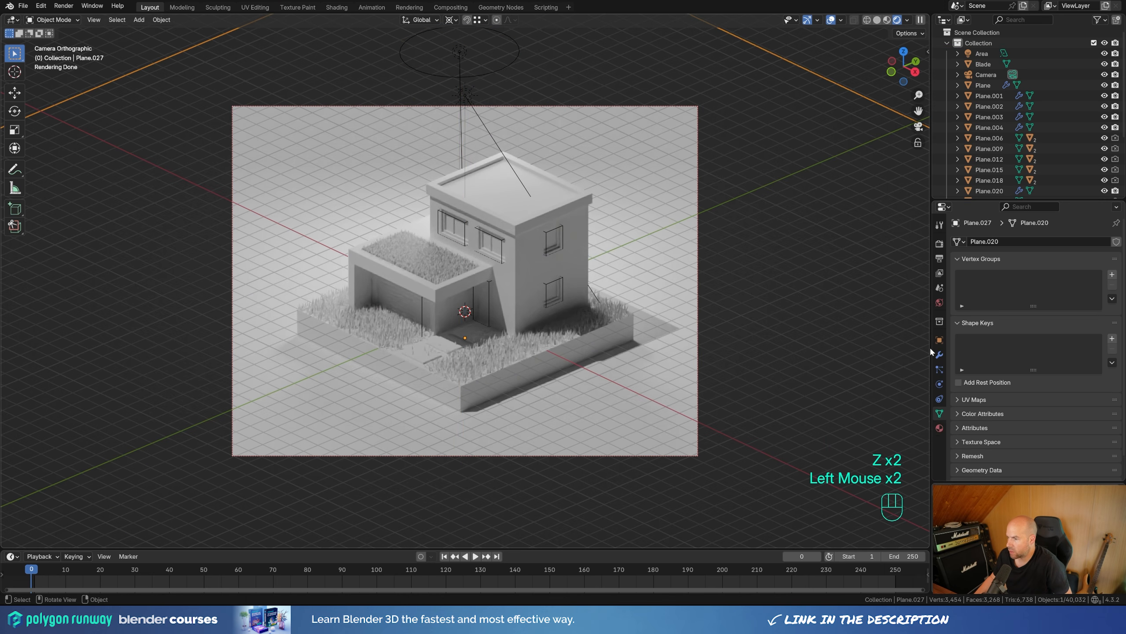
pyautogui.click(939, 428)
pyautogui.click(1053, 287)
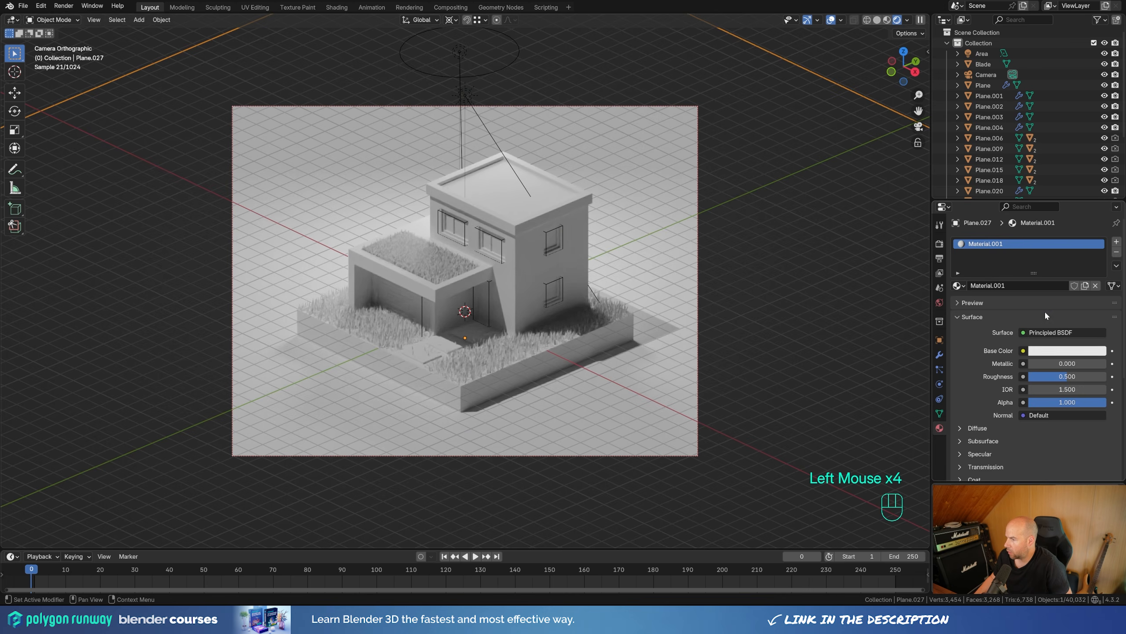
pyautogui.click(1064, 351)
pyautogui.moveTo(1099, 216); pyautogui.dragTo(1097, 249)
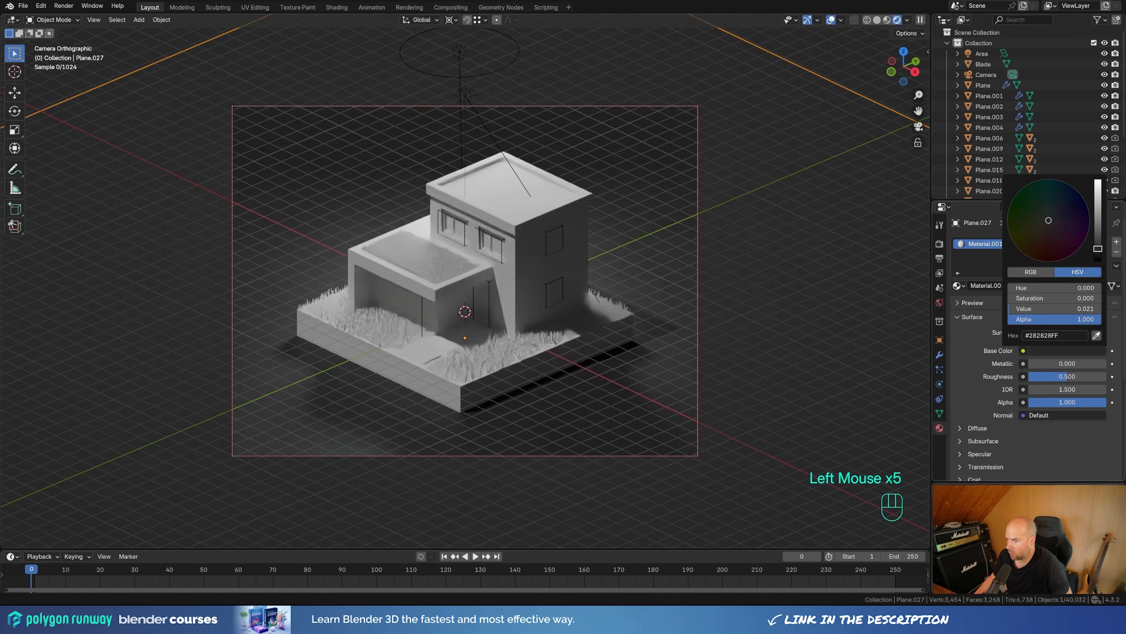
pyautogui.moveTo(1068, 212); pyautogui.dragTo(1063, 214)
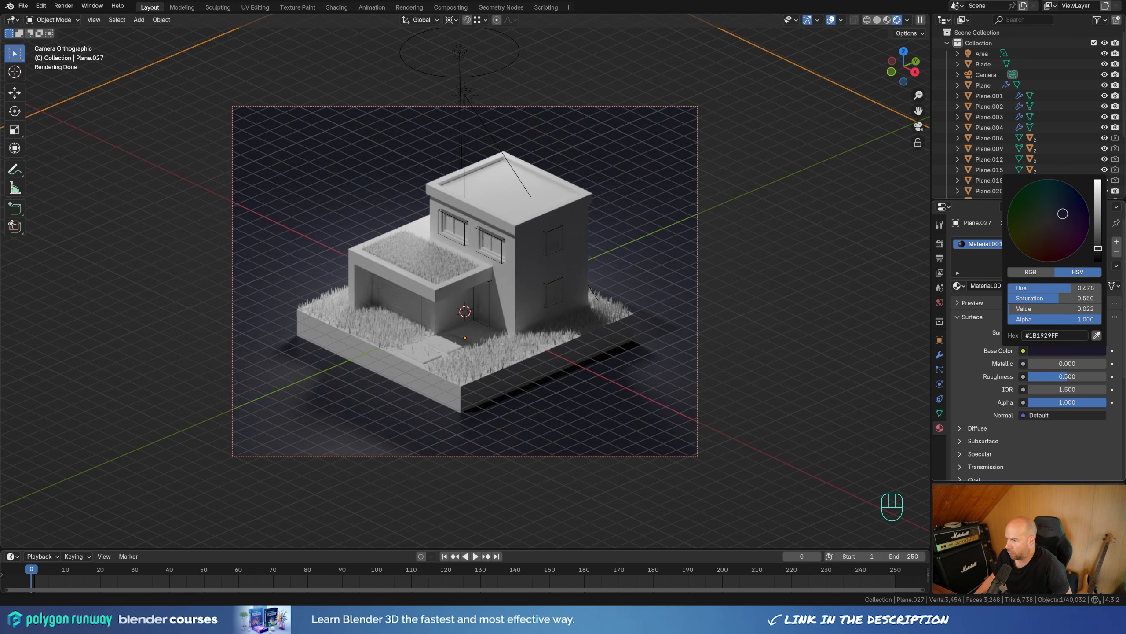
pyautogui.moveTo(1066, 377); pyautogui.dragTo(1107, 376)
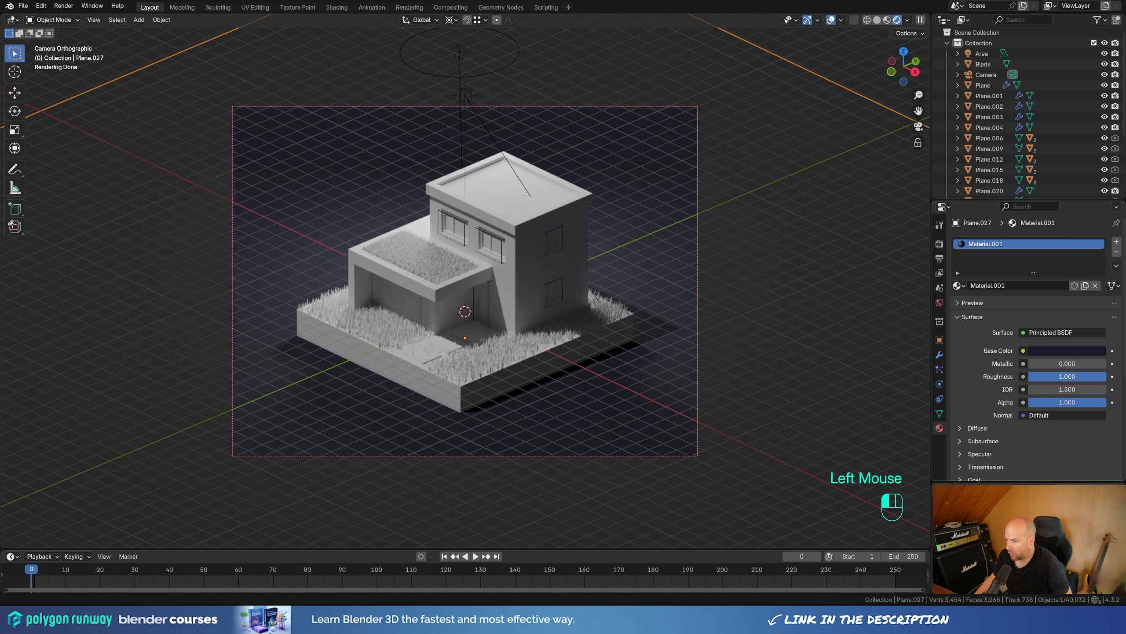
# Soften the sun light's shadows by increasing its angle to about 11.8°.
pyautogui.click(466, 92)
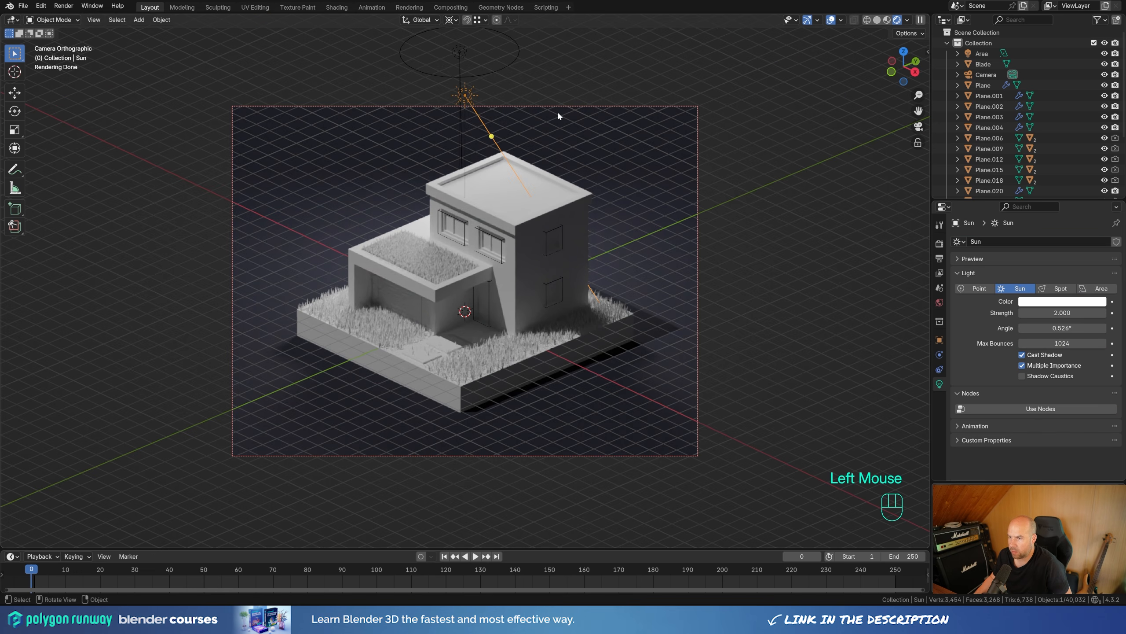
pyautogui.doubleClick(1049, 328)
pyautogui.write('4.83')
pyautogui.press('Return')
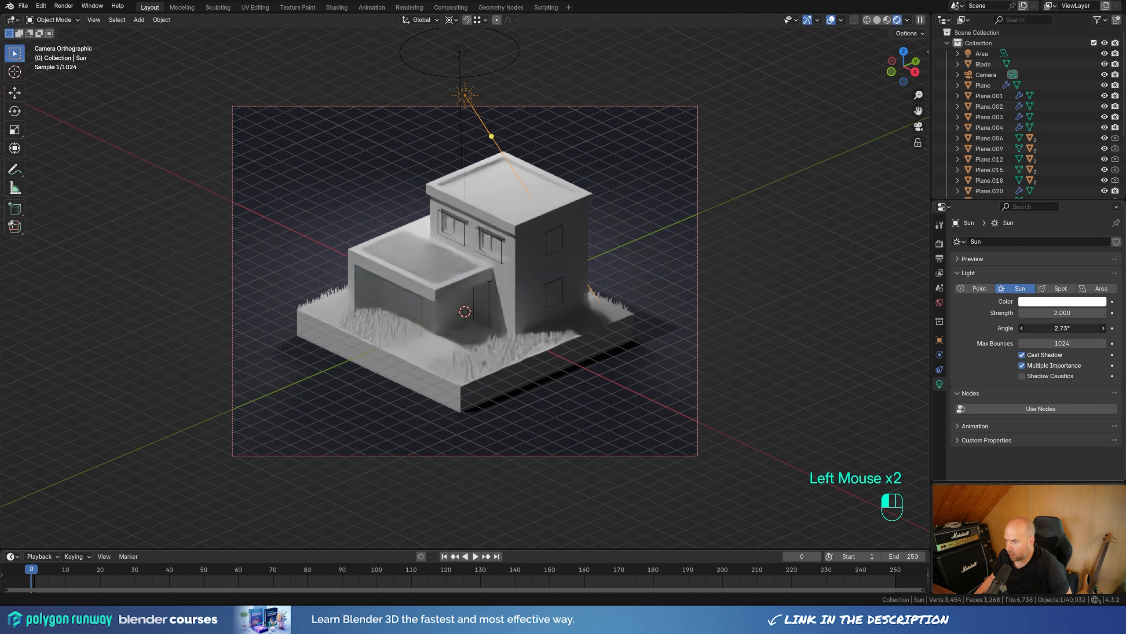
pyautogui.moveTo(1049, 328); pyautogui.dragTo(1078, 328)
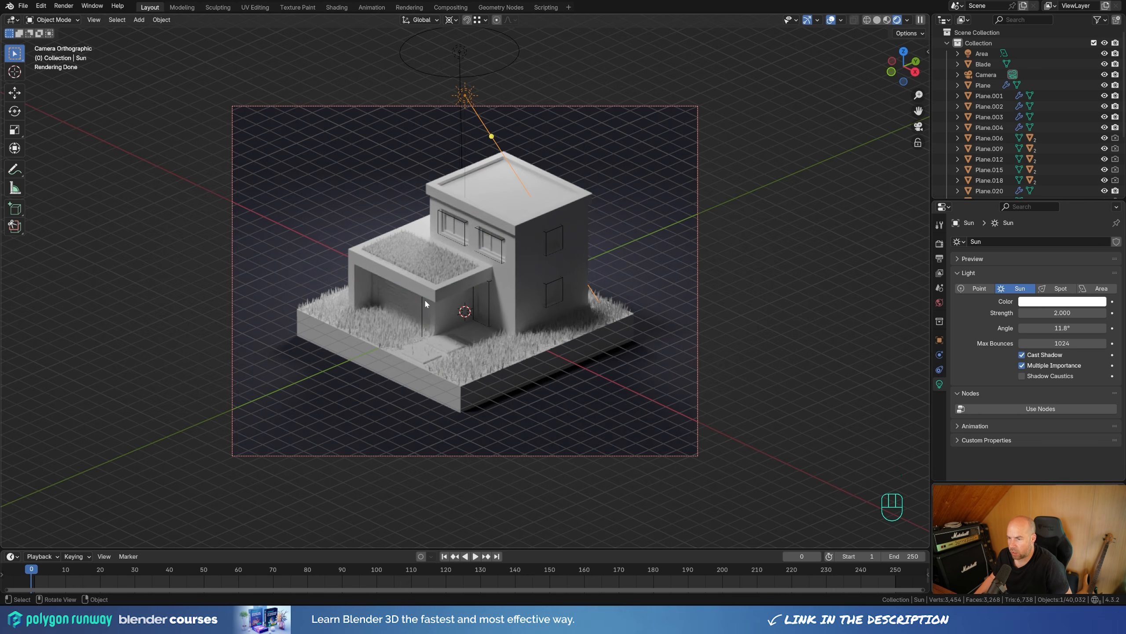
# Add a new material with a dark reddish-brown base color to the soil block under the house.
pyautogui.click(445, 403)
pyautogui.click(1049, 285)
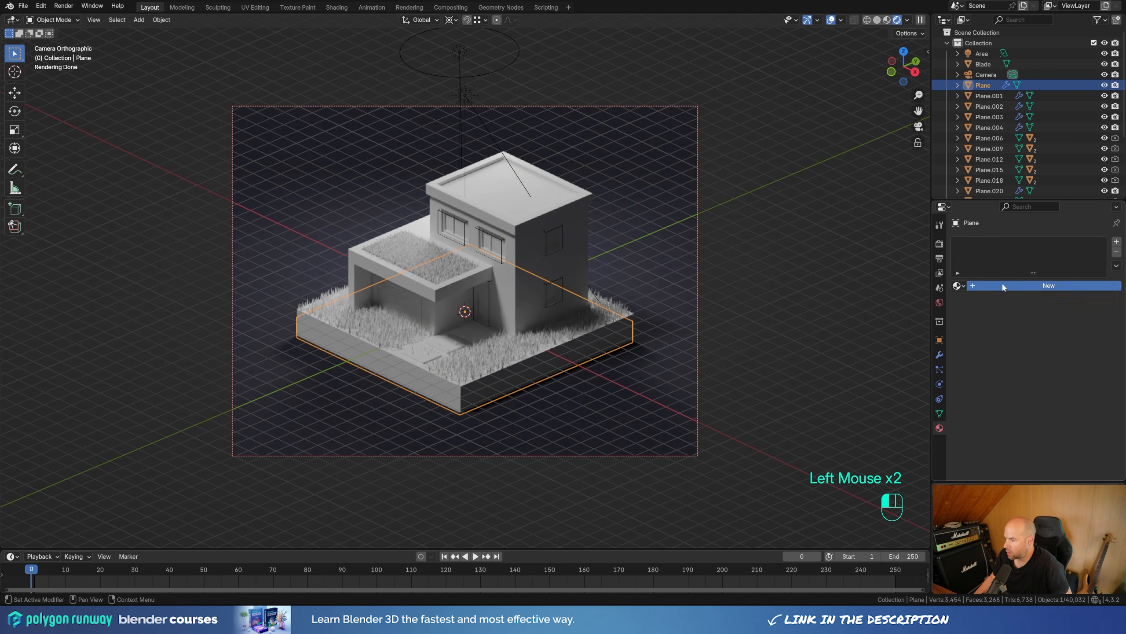
pyautogui.click(1067, 350)
pyautogui.click(1049, 226)
pyautogui.moveTo(1049, 226); pyautogui.dragTo(1042, 240)
pyautogui.moveTo(1098, 182); pyautogui.dragTo(1097, 221)
# Add a new material with a muted green base color to the lawn layer on top of the soil block.
pyautogui.click(565, 341)
pyautogui.click(1049, 285)
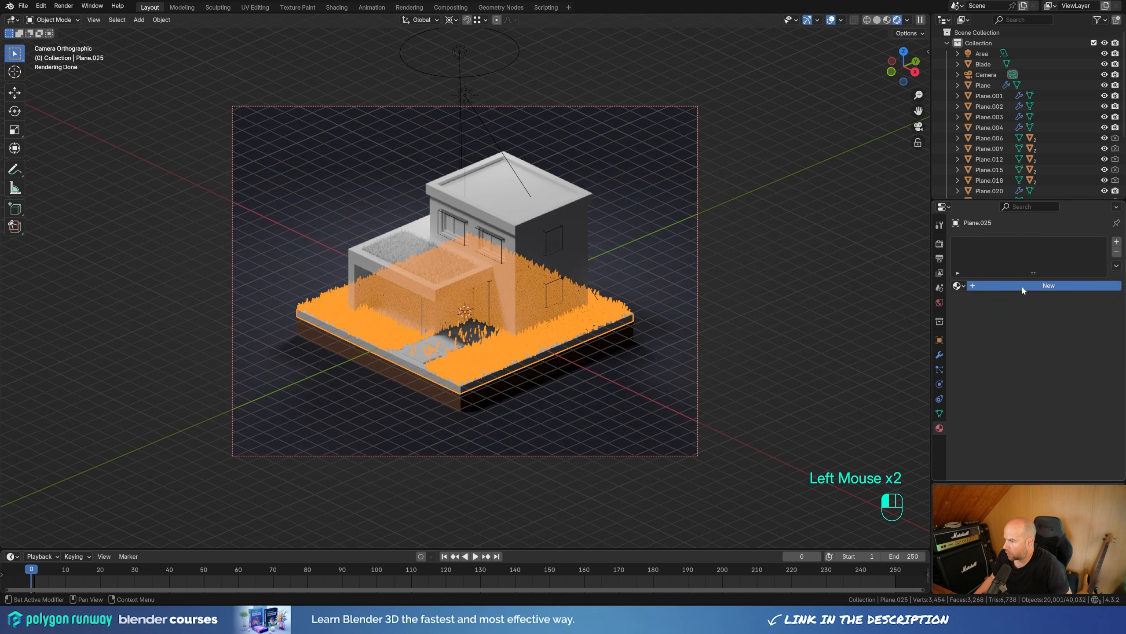
pyautogui.click(1067, 350)
pyautogui.moveTo(1039, 230); pyautogui.dragTo(1028, 223)
pyautogui.moveTo(1098, 182); pyautogui.dragTo(1098, 213)
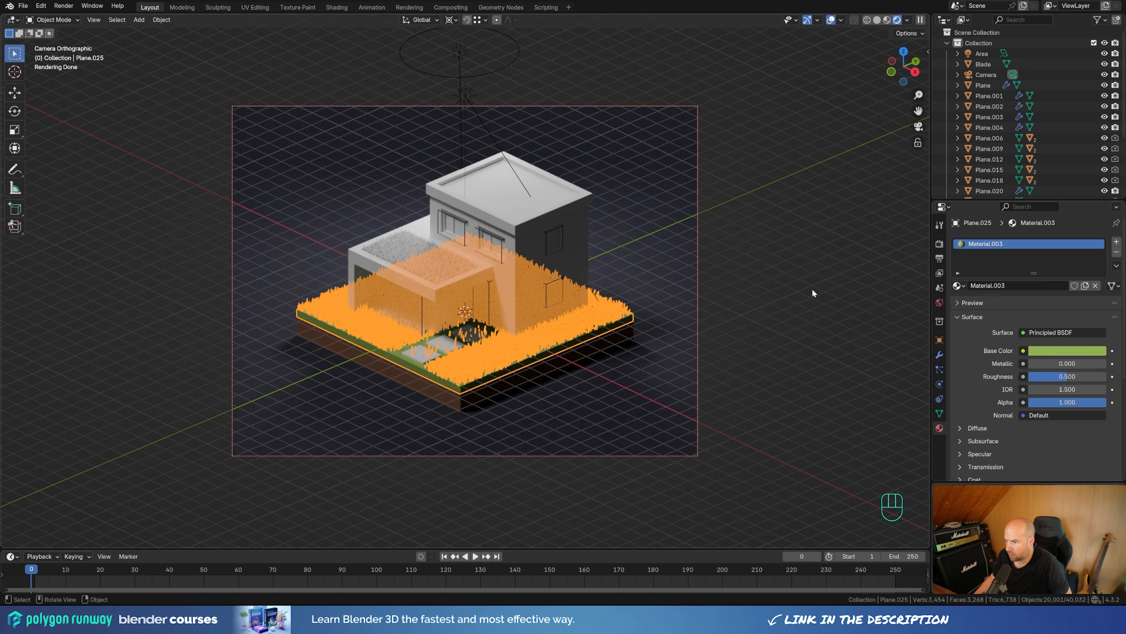
# Give the Blade object a new material with a yellowish-green base color of about #98B248.
pyautogui.click(779, 312)
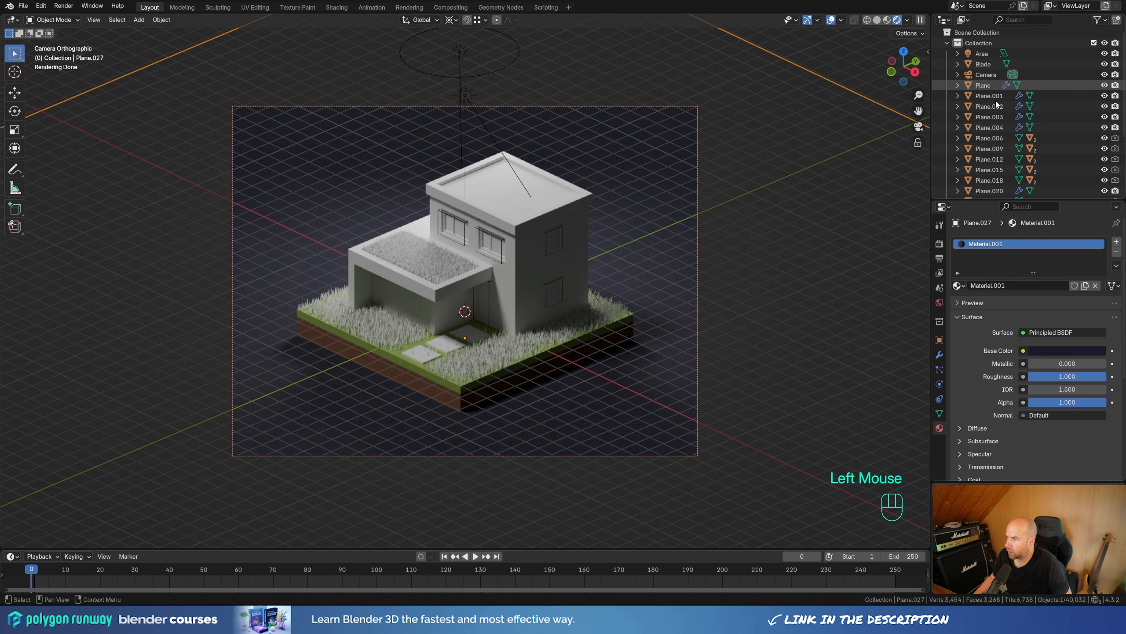
pyautogui.click(983, 64)
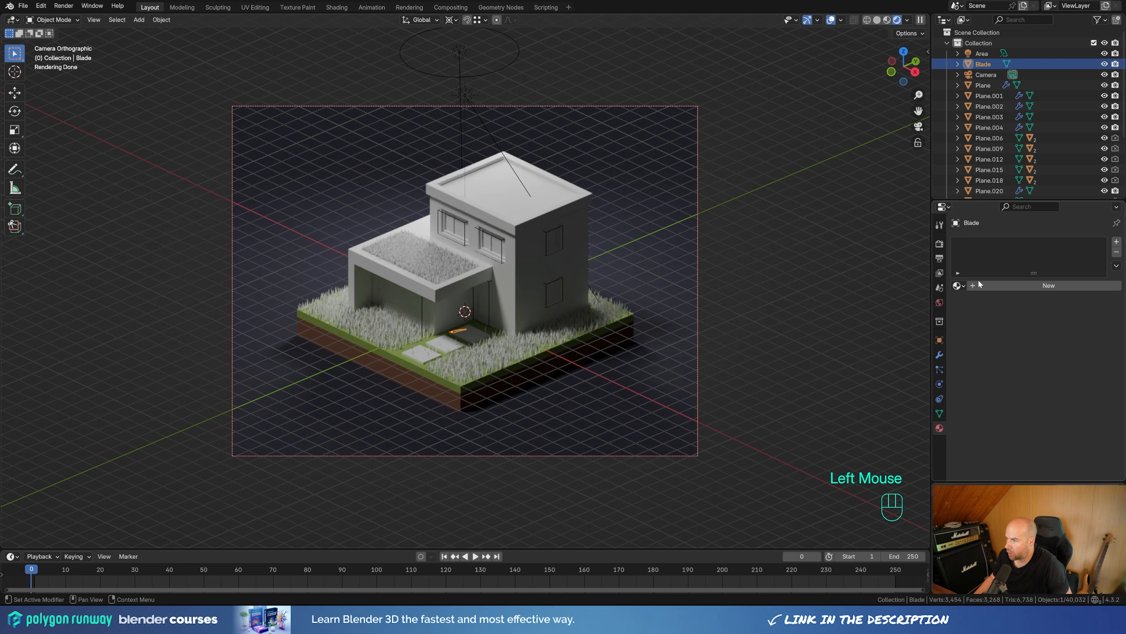
pyautogui.click(1033, 285)
pyautogui.click(1059, 349)
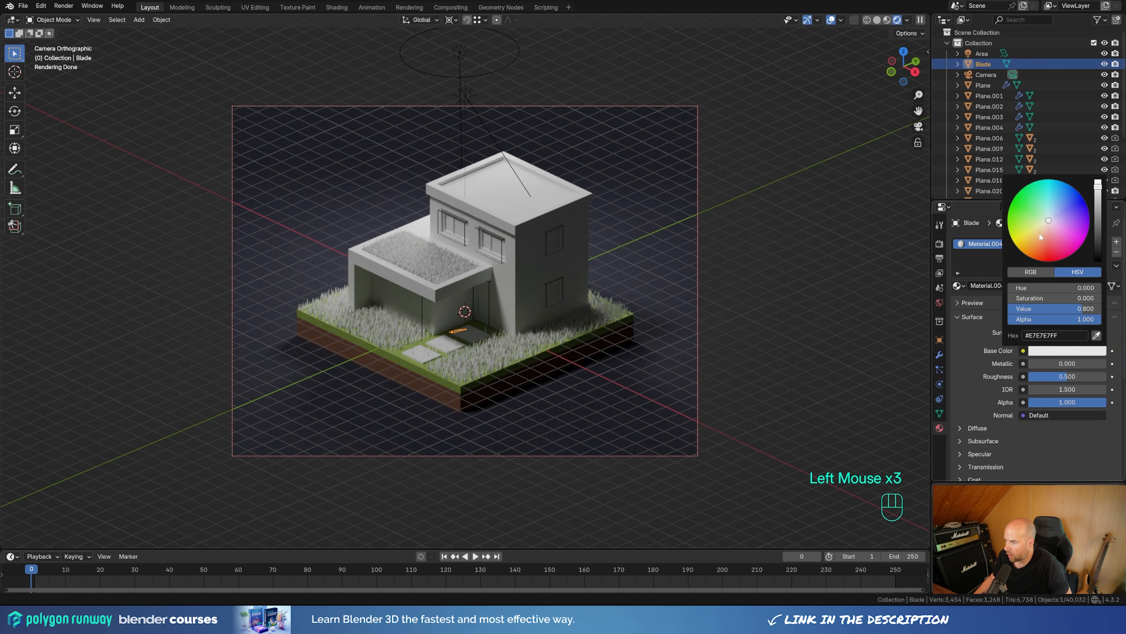
pyautogui.moveTo(1041, 237); pyautogui.dragTo(1022, 224)
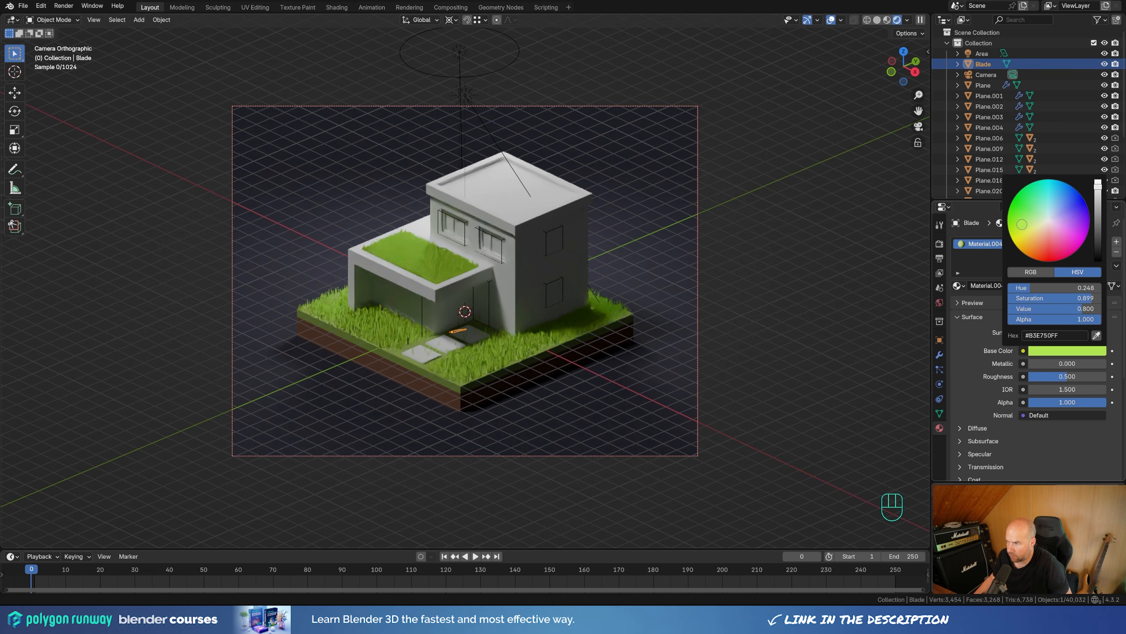
pyautogui.moveTo(1097, 183); pyautogui.dragTo(1098, 204)
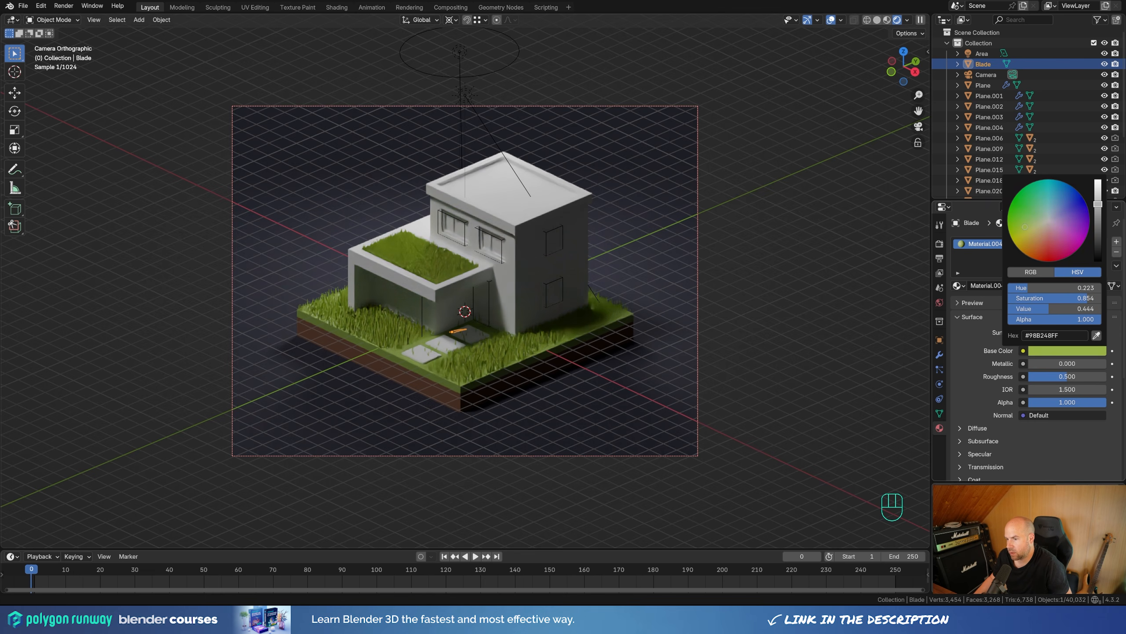
# Add a new material with the default white base color to the two-storey main block of the house.
pyautogui.scroll(2, 536, 293)
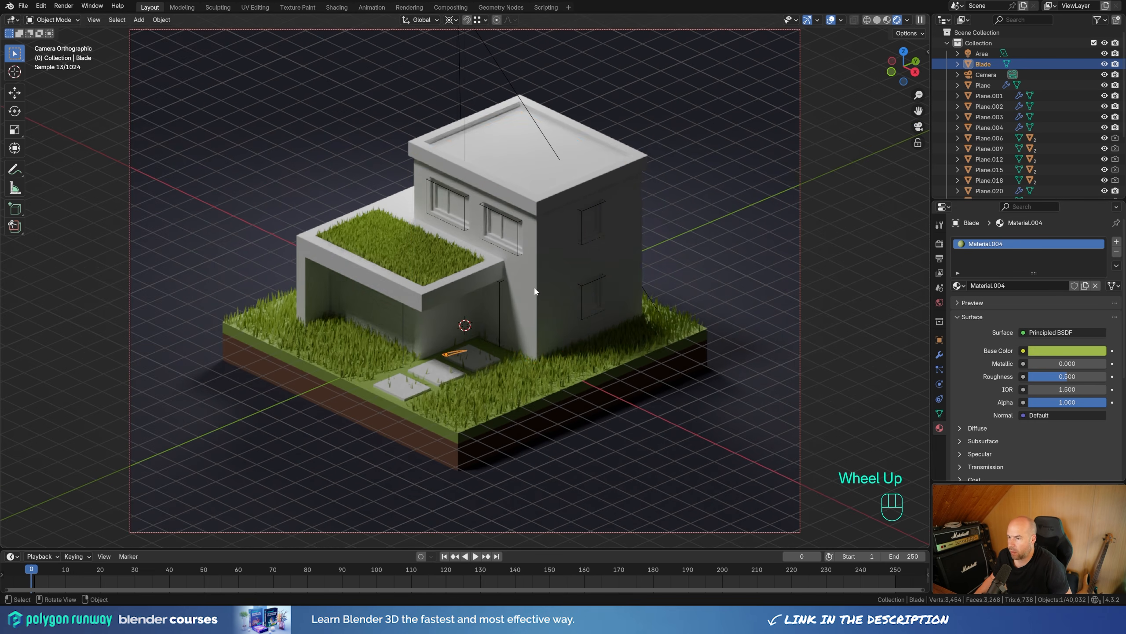
pyautogui.click(536, 292)
pyautogui.click(1023, 286)
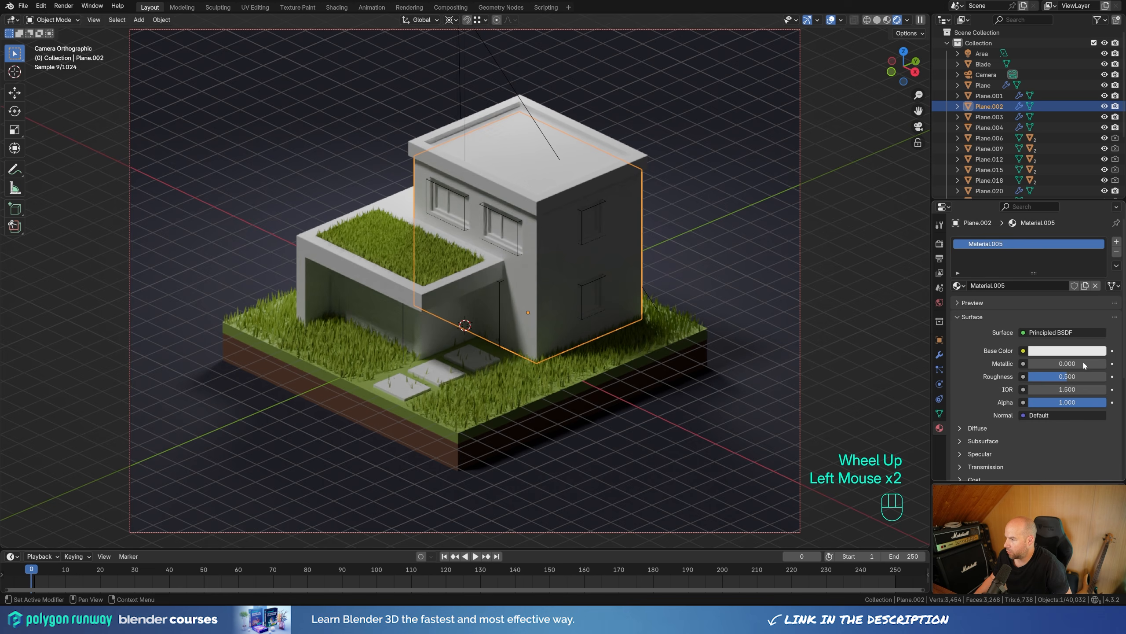
pyautogui.hotkey('ctrl', 'z')
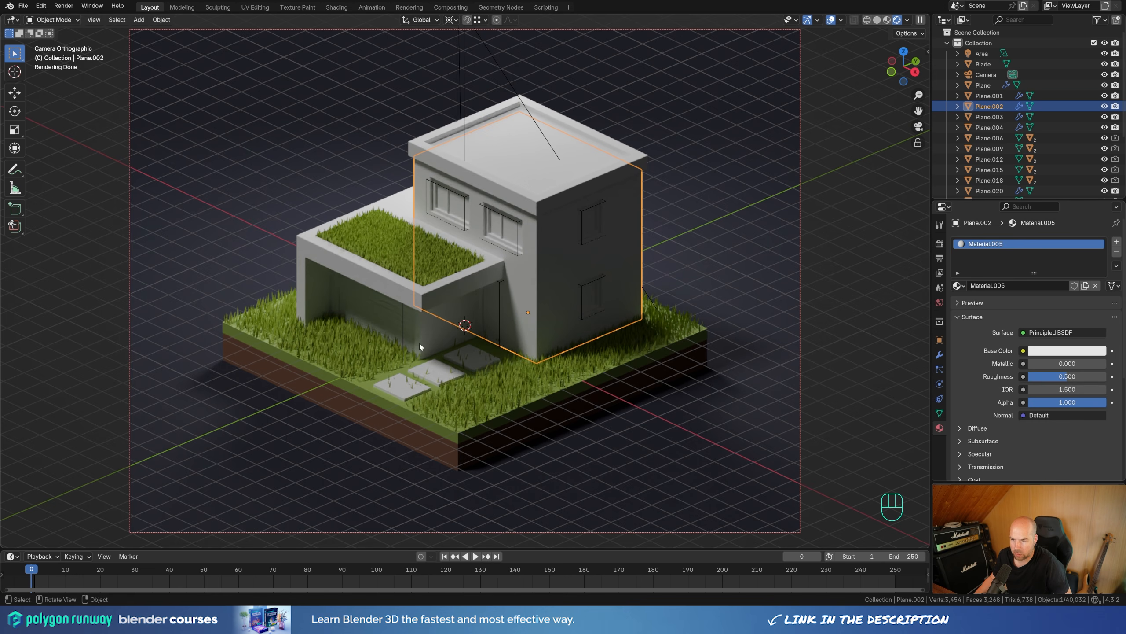
# Add a new material to the garage door and darken its base color to grey.
pyautogui.click(420, 346)
pyautogui.click(1012, 286)
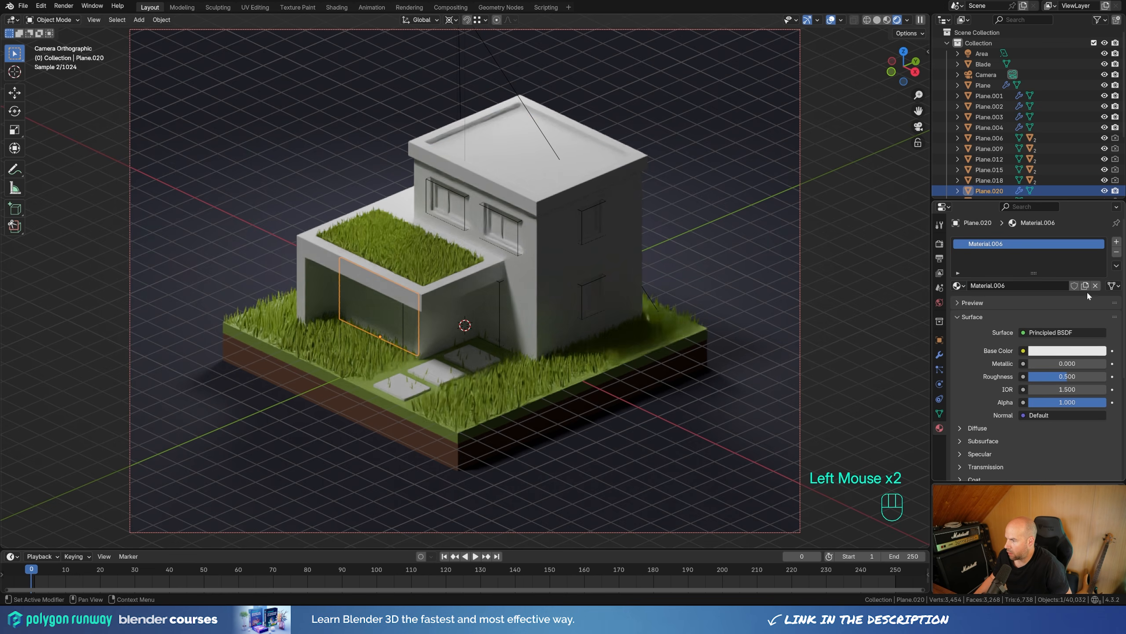
pyautogui.click(1078, 351)
pyautogui.moveTo(1097, 188); pyautogui.dragTo(1097, 219)
# Add a new material to the front door and darken its base color to grey, about #626262.
pyautogui.click(496, 306)
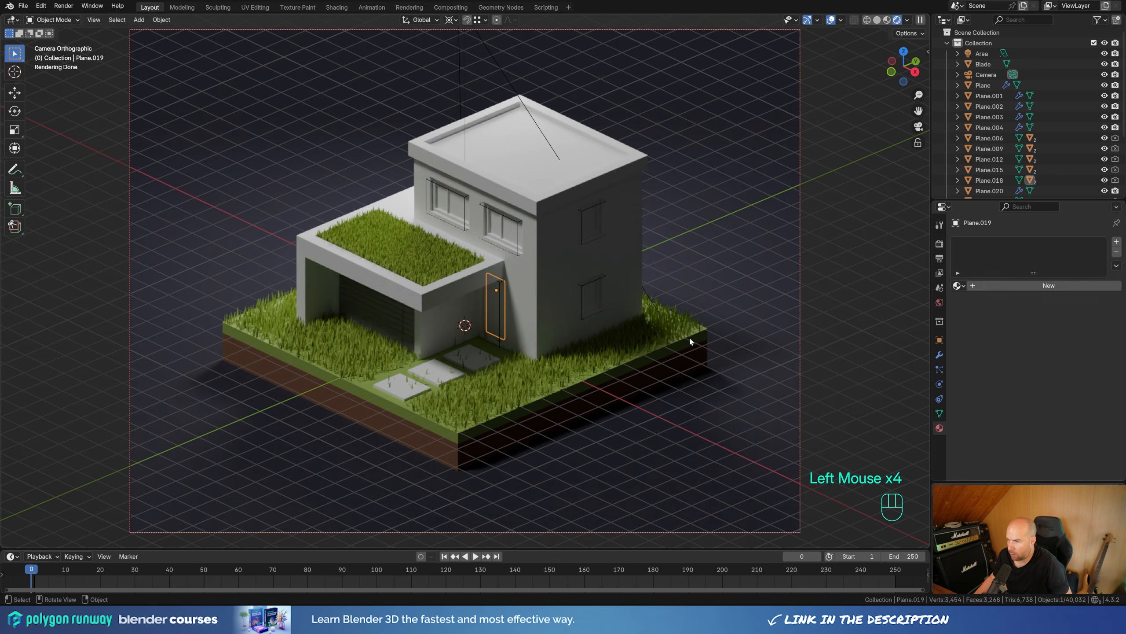
pyautogui.scroll(2, 571, 330)
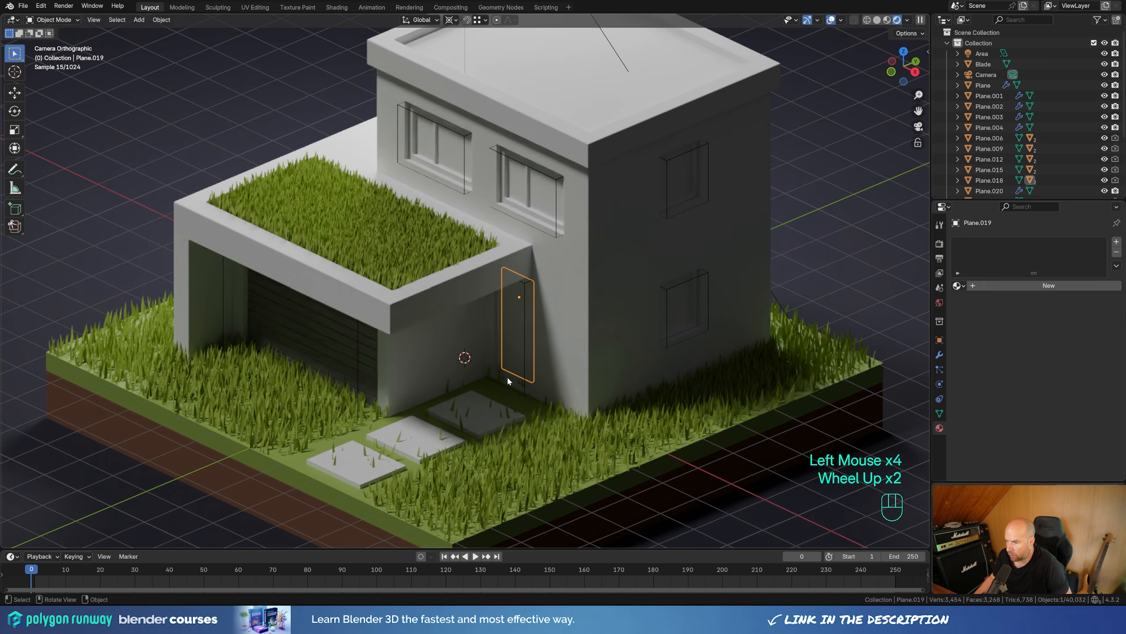
pyautogui.click(1020, 286)
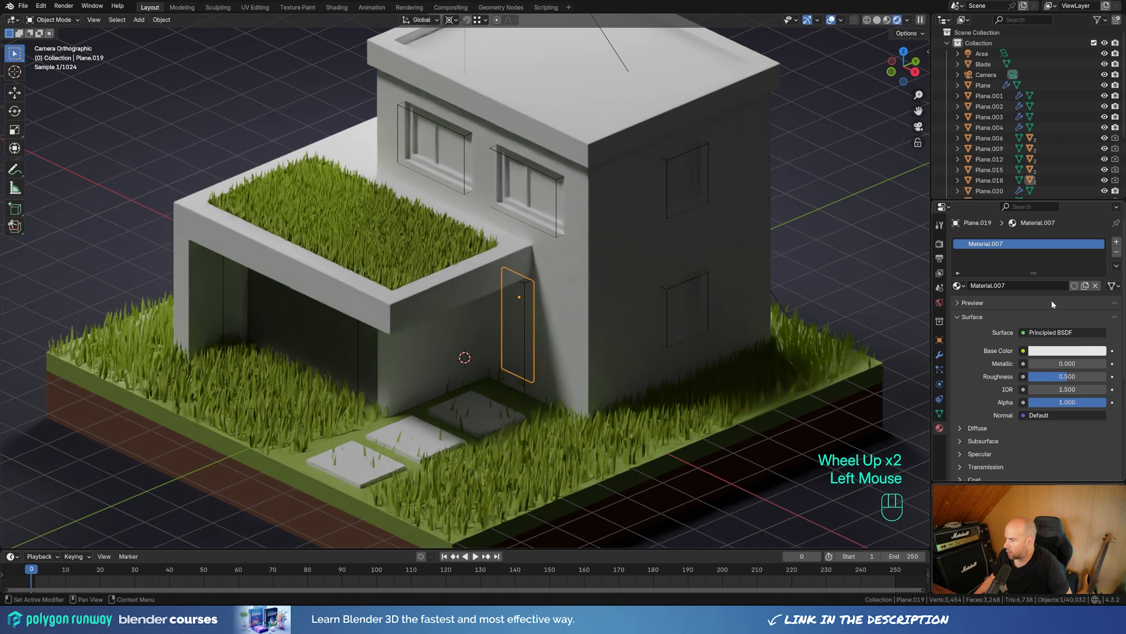
pyautogui.click(1067, 350)
pyautogui.click(1098, 237)
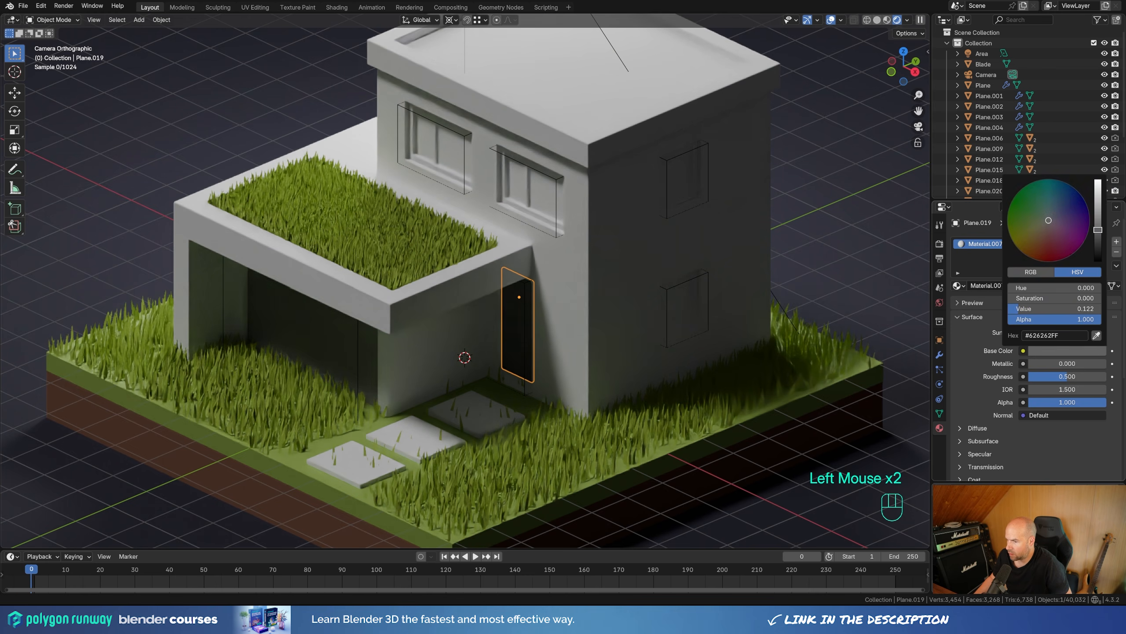
# Assign the existing dark grey Material.007 to the front door frame, the upper front window frames and the side window frames.
pyautogui.click(512, 202)
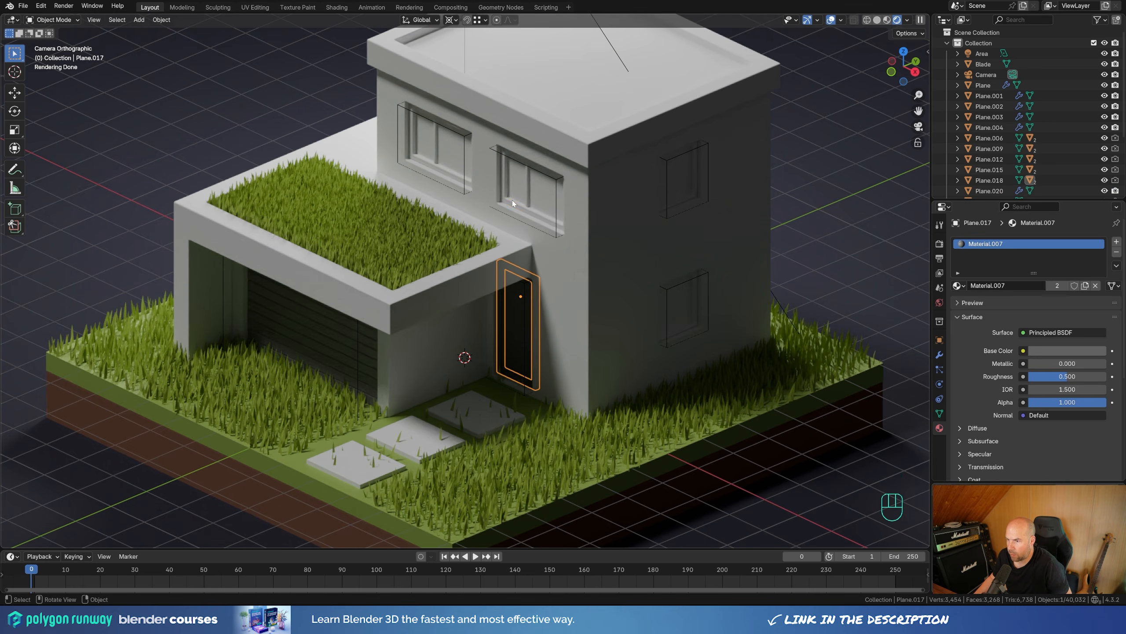
pyautogui.click(958, 285)
pyautogui.click(820, 371)
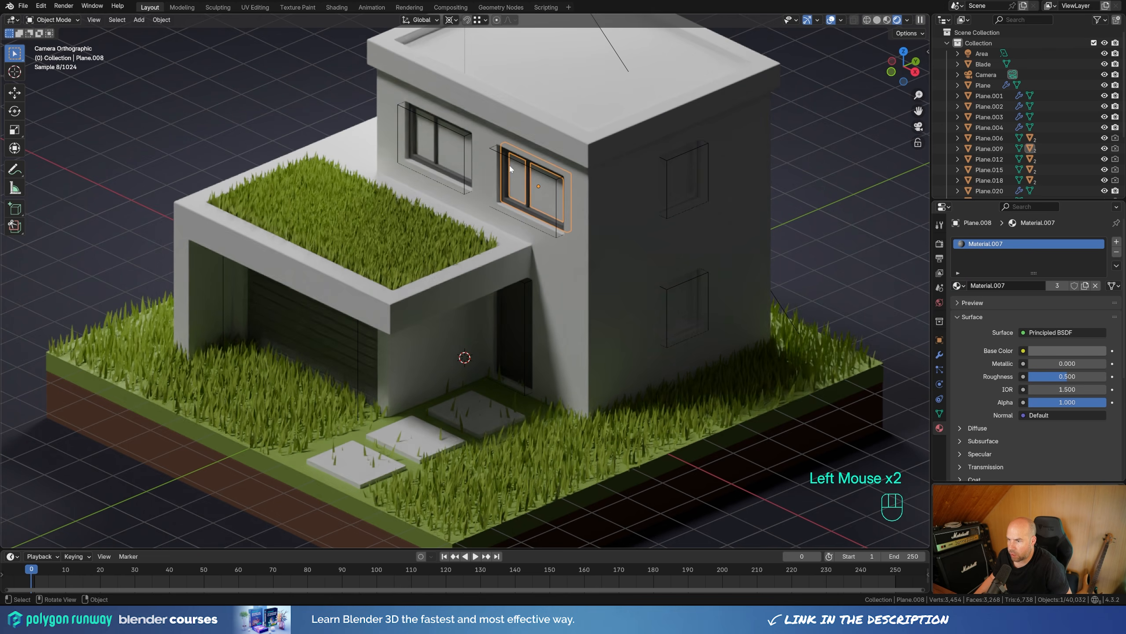
pyautogui.click(691, 196)
pyautogui.click(958, 285)
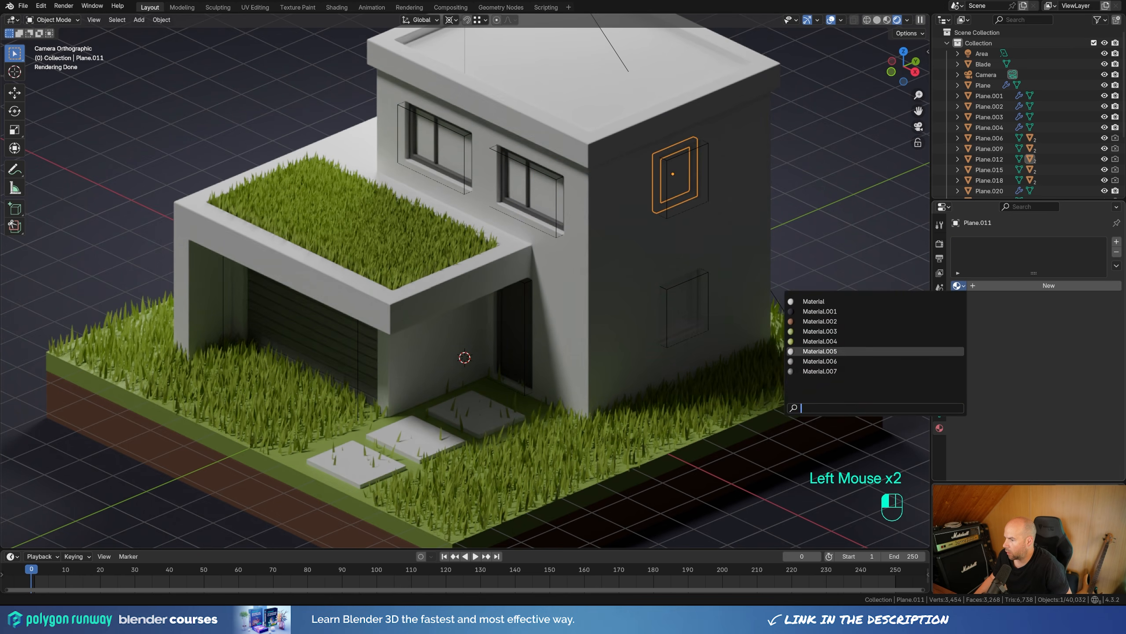
pyautogui.click(885, 371)
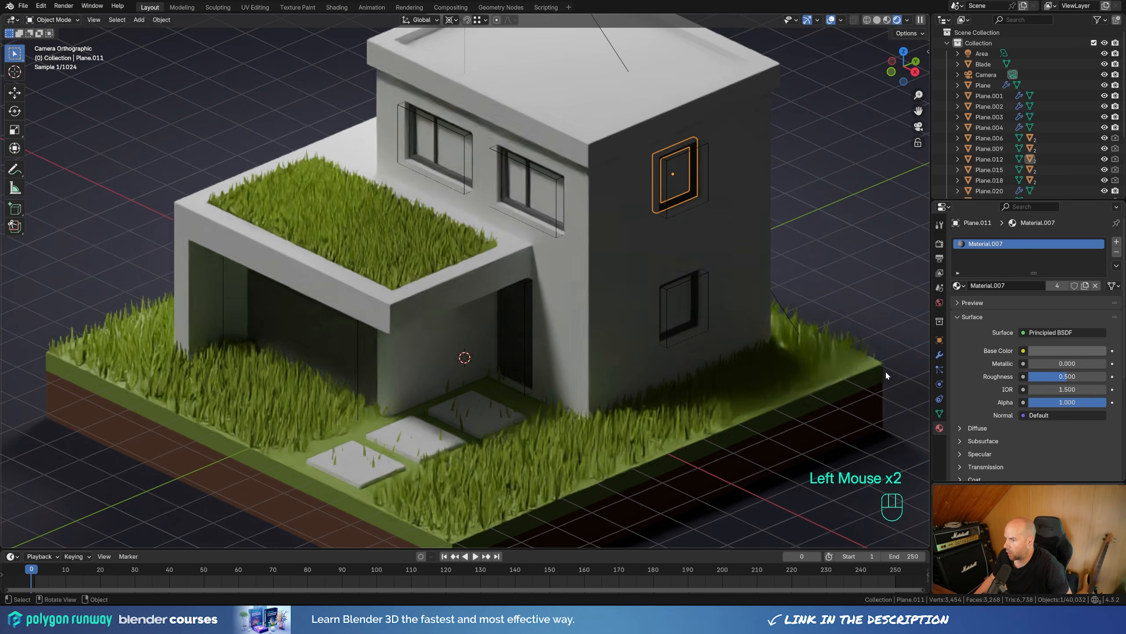
# Give the side window glass a new Emission material with strength 5 and a warm orange color, about #FFBA73.
pyautogui.click(682, 174)
pyautogui.click(1002, 285)
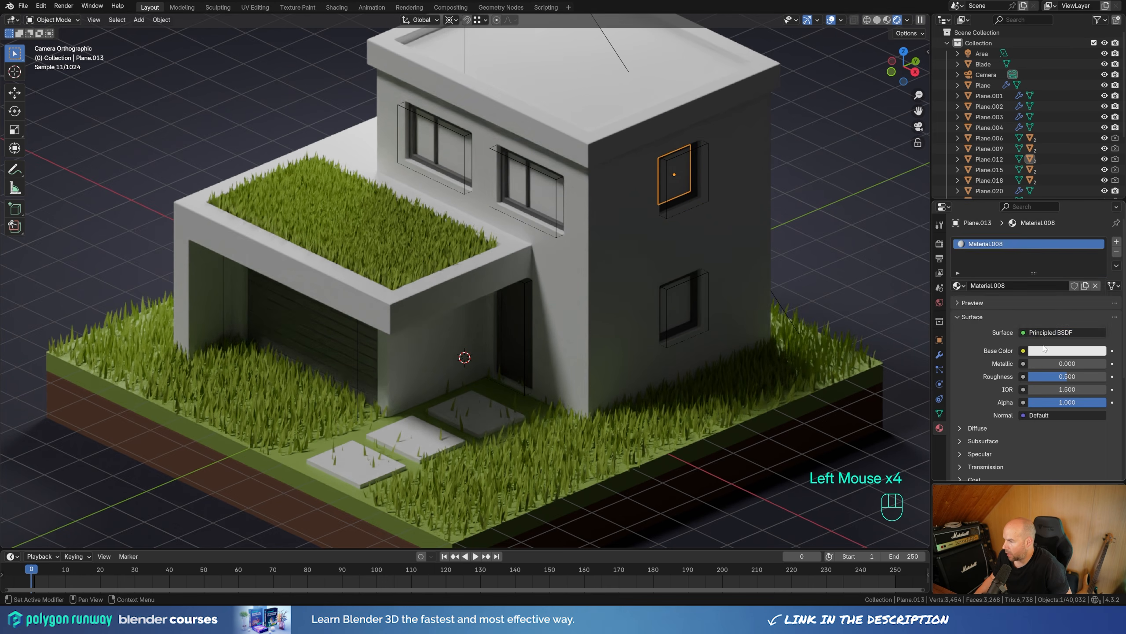
pyautogui.click(1040, 332)
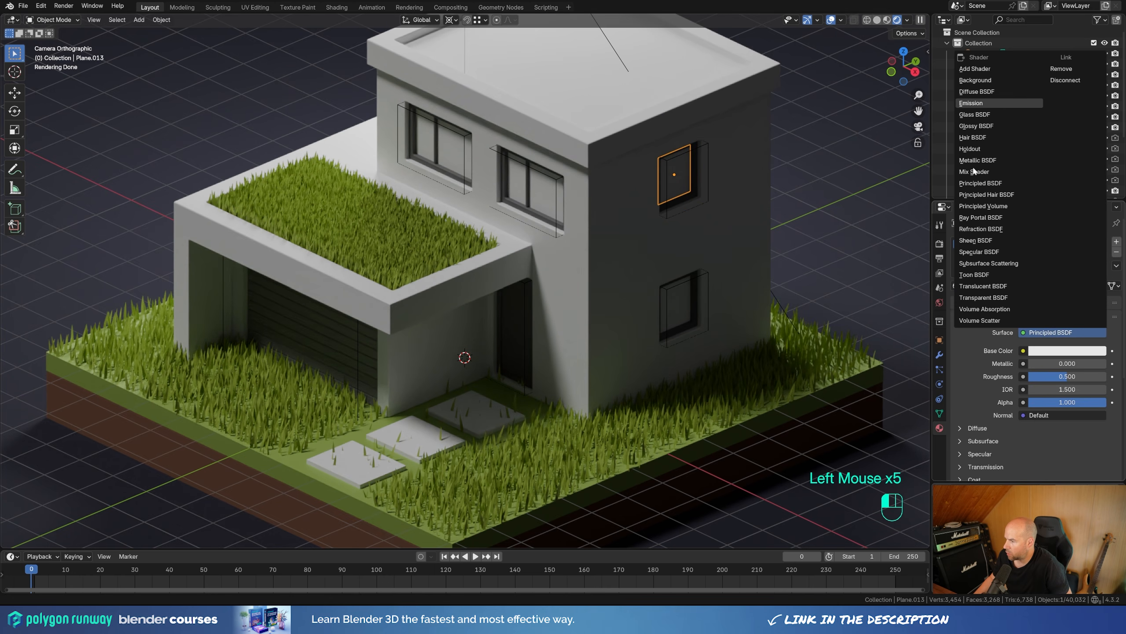
pyautogui.click(971, 103)
pyautogui.click(1058, 363)
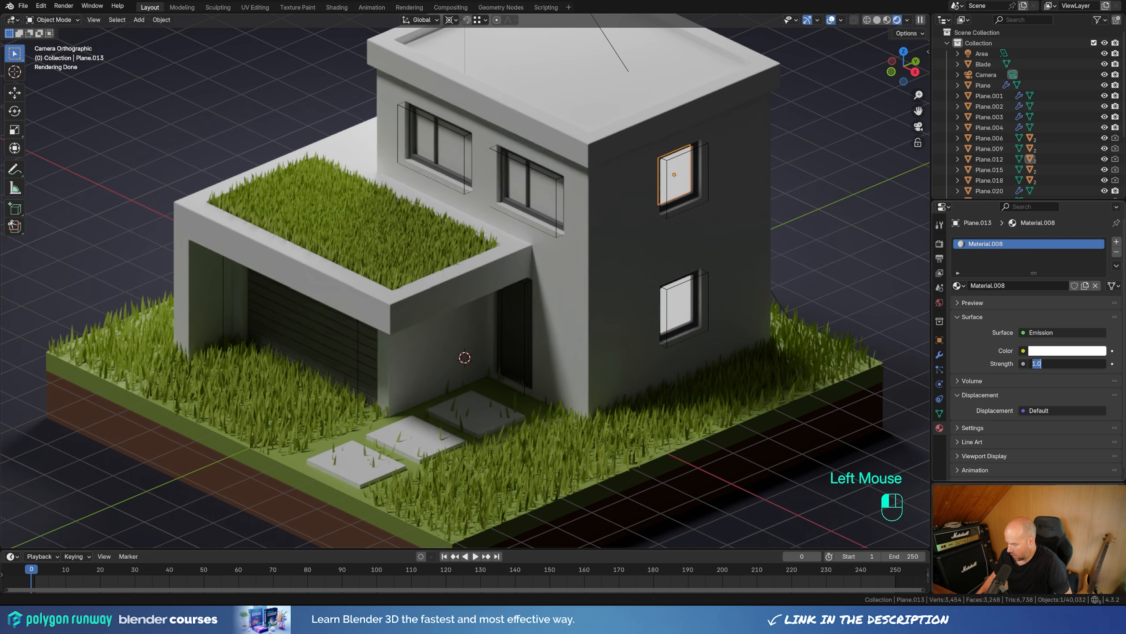
pyautogui.press('Return')
pyautogui.click(1045, 351)
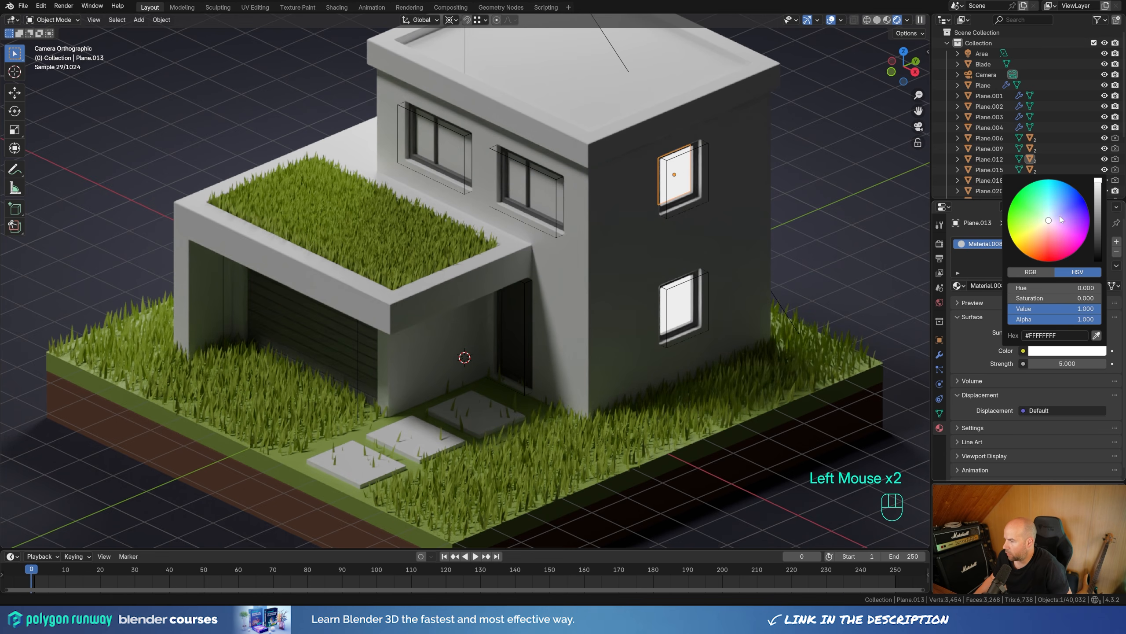
pyautogui.moveTo(1049, 222); pyautogui.dragTo(1040, 235)
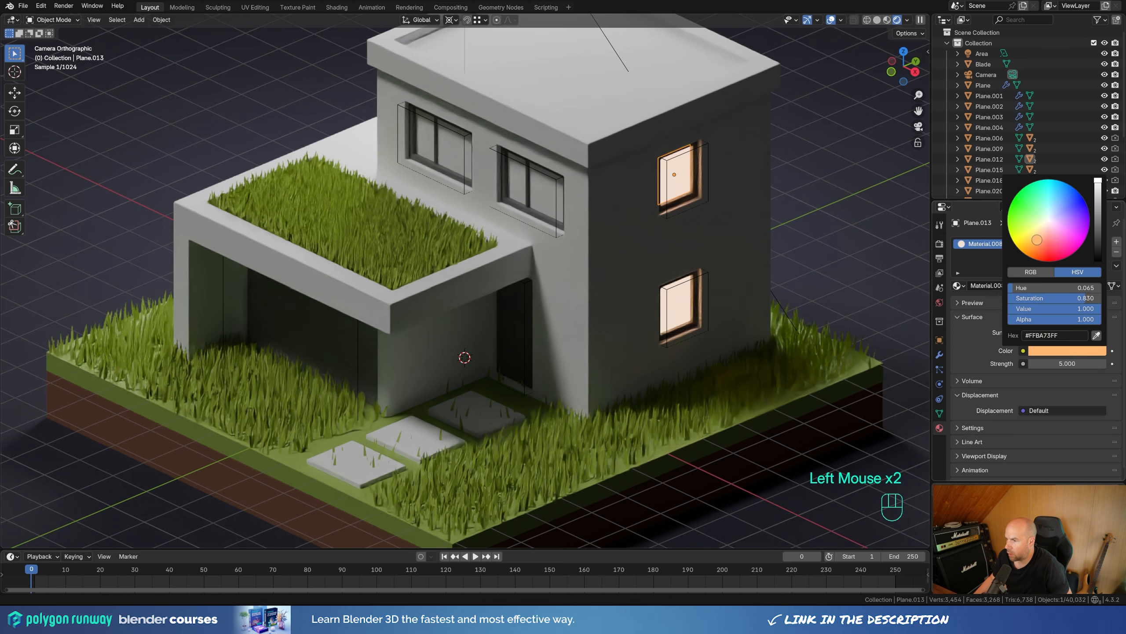
# Assign the glowing Material.008 to the upper front window glass and set its emission strength to 15.
pyautogui.click(544, 178)
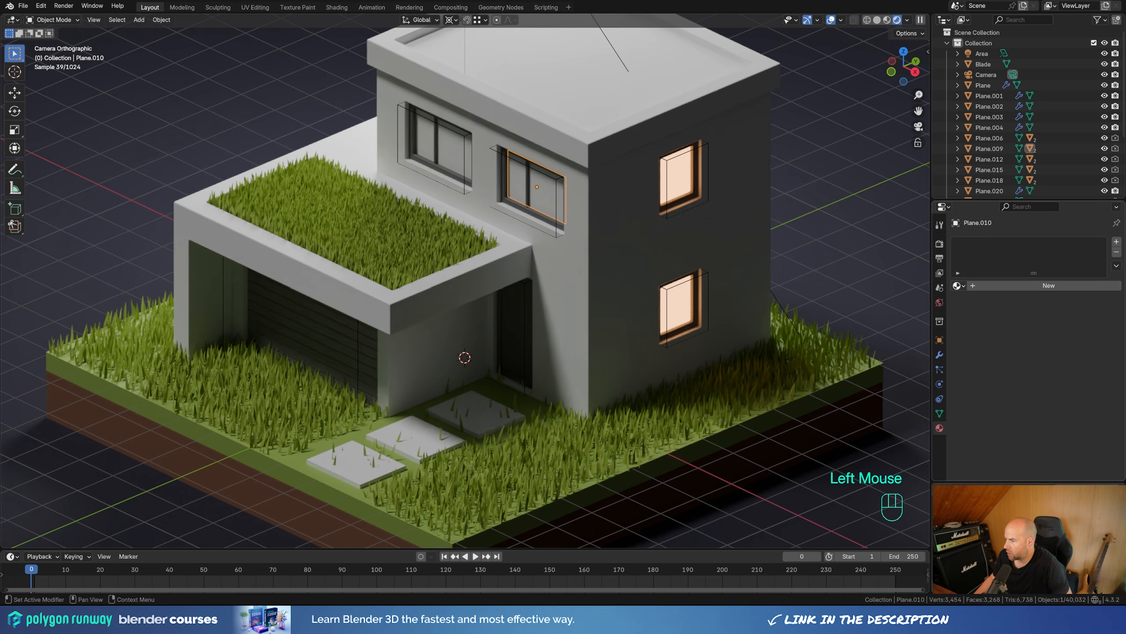
pyautogui.click(958, 286)
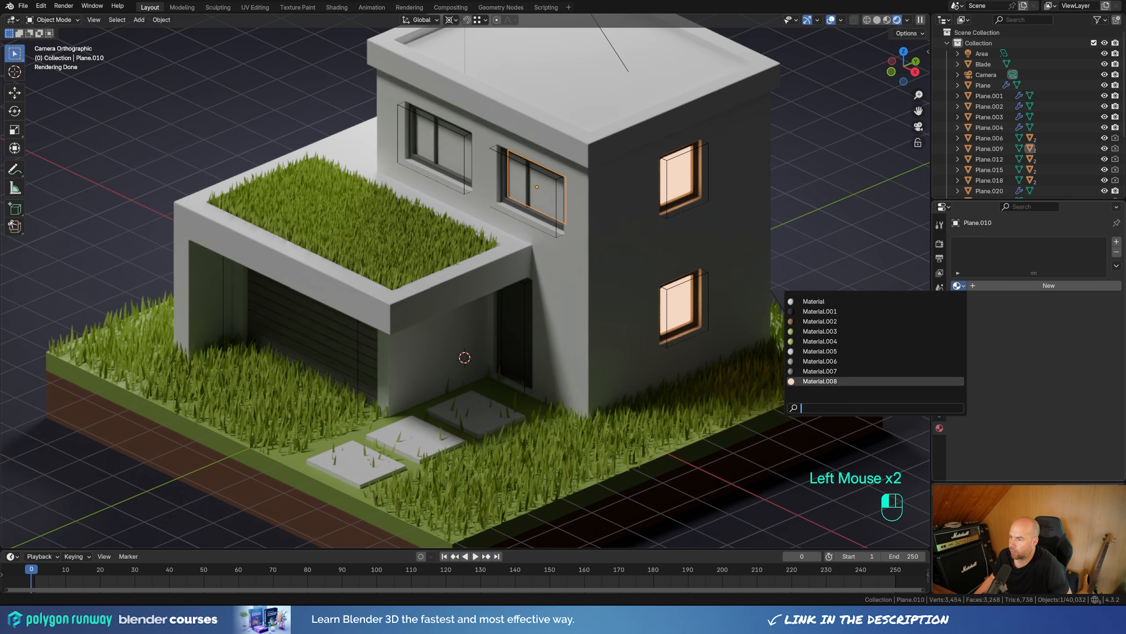
pyautogui.click(839, 380)
pyautogui.scroll(-2, 481, 282)
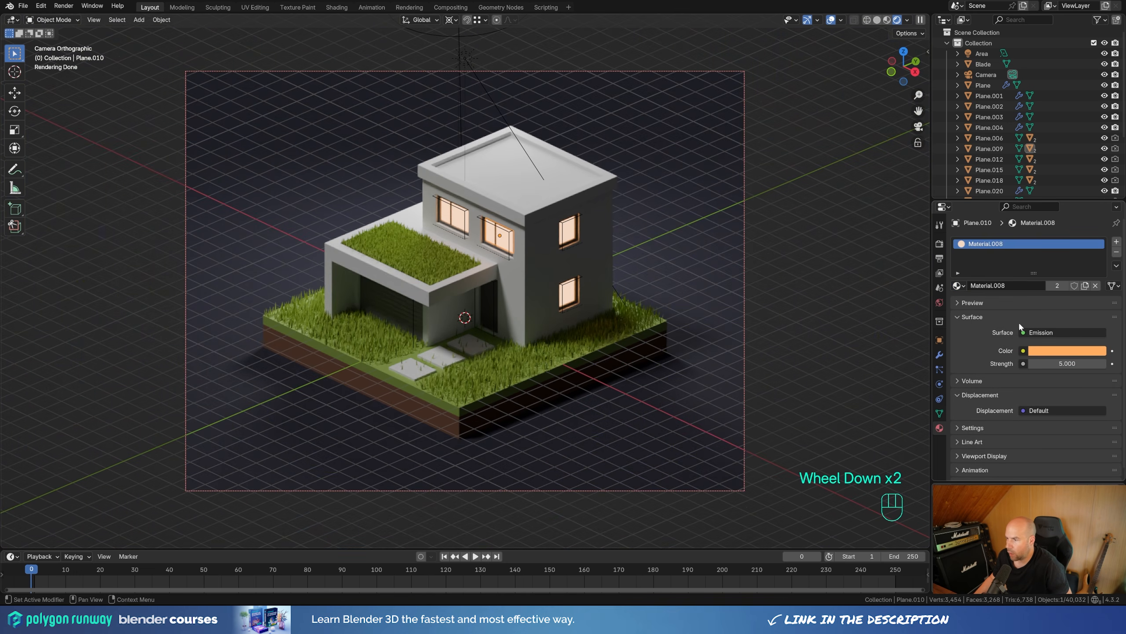
pyautogui.click(1067, 363)
pyautogui.write('15')
pyautogui.press('Return')
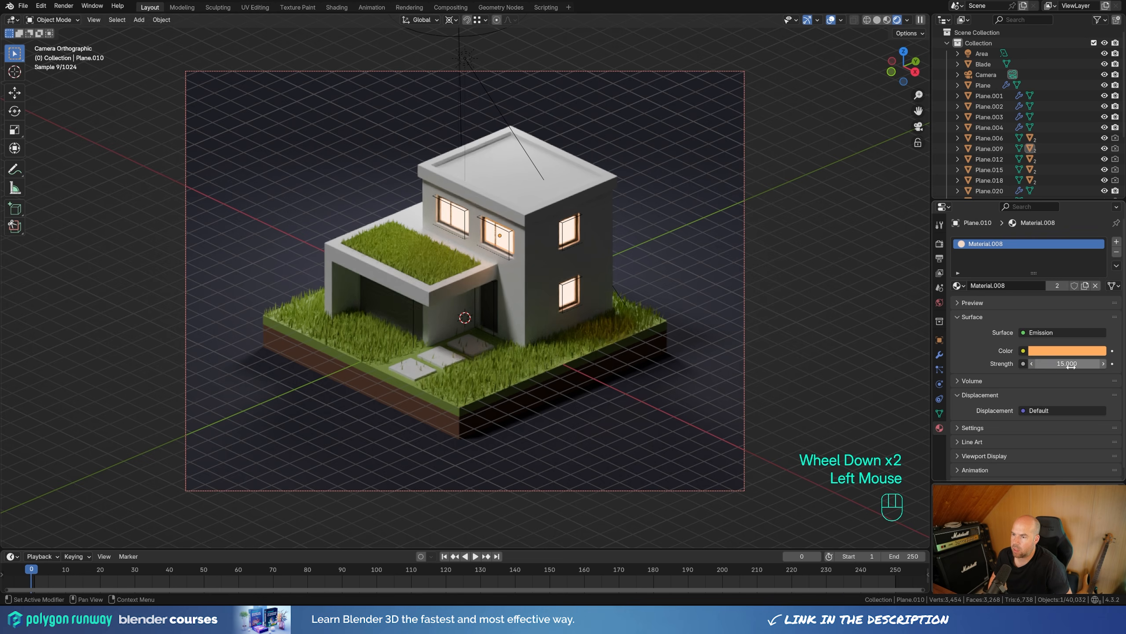
# Give the upper roof slab a new material with a near-black base color, about #2C2C2C, and adjust its roughness.
pyautogui.click(805, 291)
pyautogui.click(578, 206)
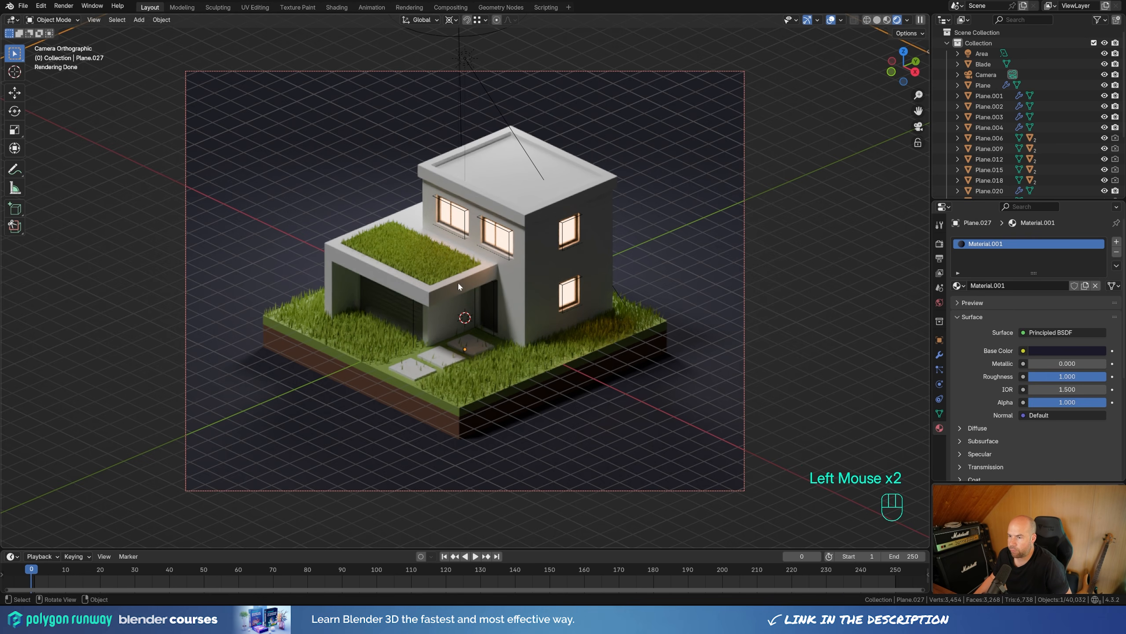
pyautogui.click(520, 191)
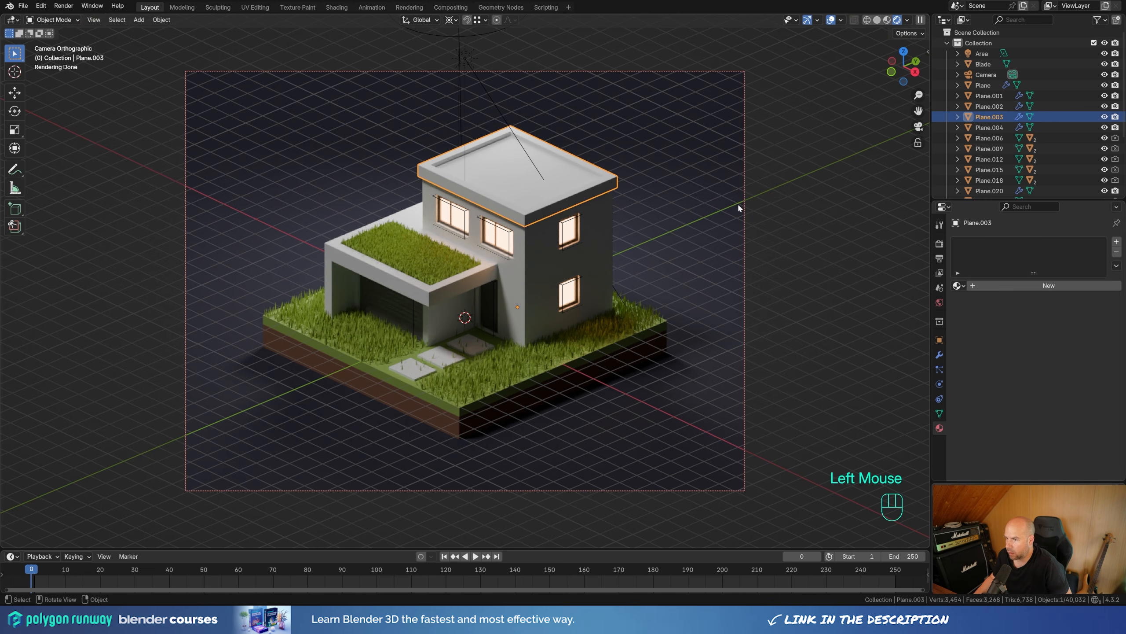
pyautogui.click(993, 287)
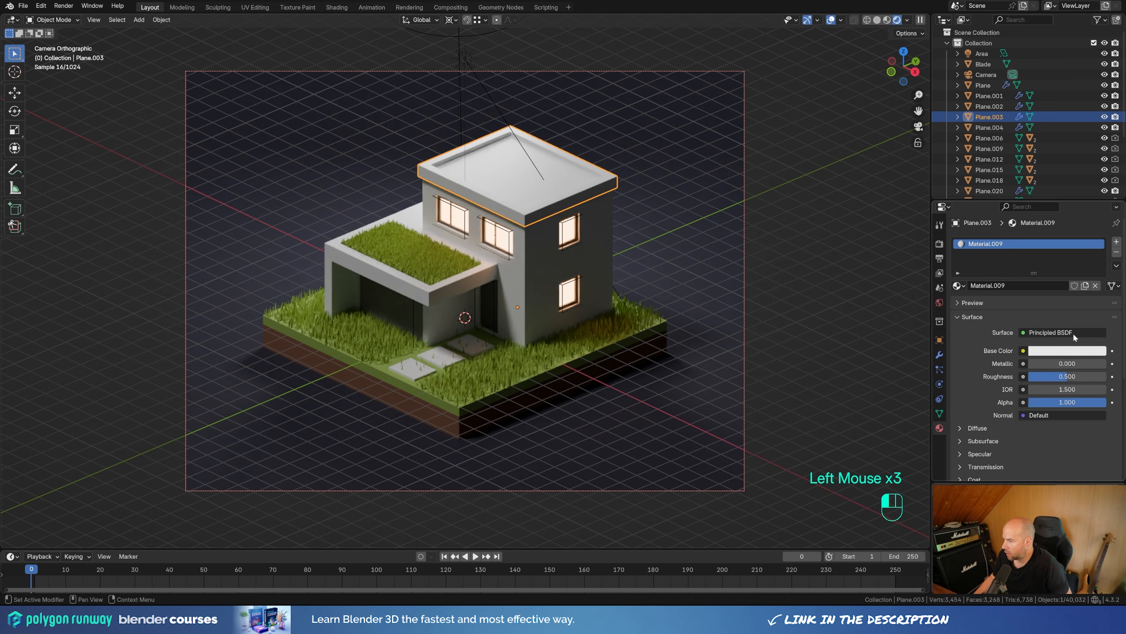
pyautogui.click(1069, 350)
pyautogui.moveTo(1073, 308); pyautogui.dragTo(1047, 308)
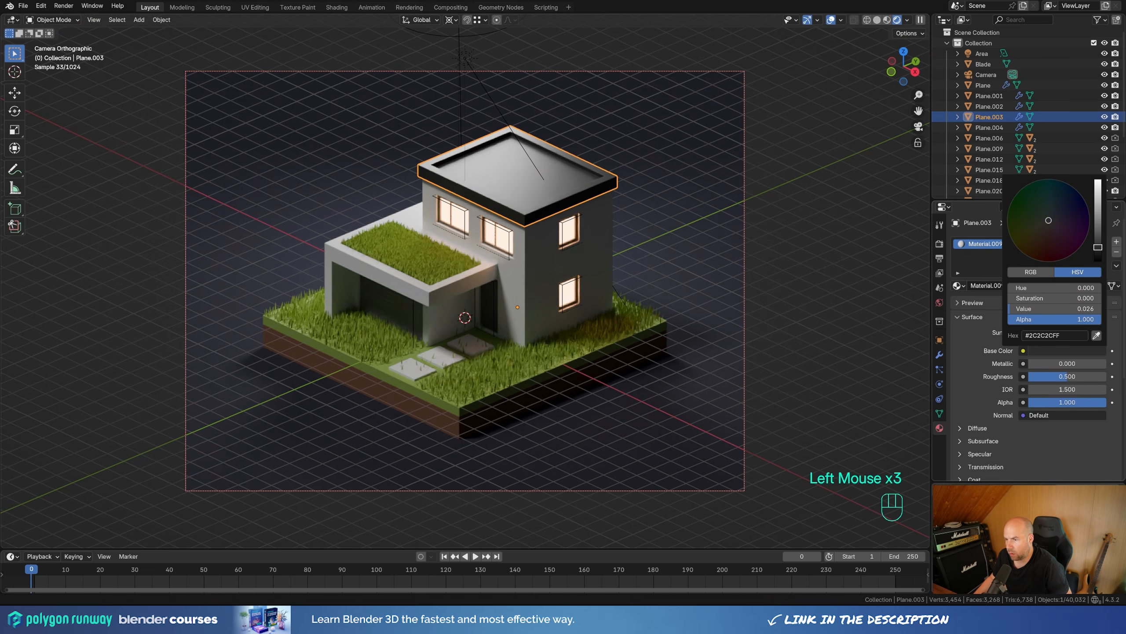
pyautogui.moveTo(1051, 376); pyautogui.dragTo(1057, 376)
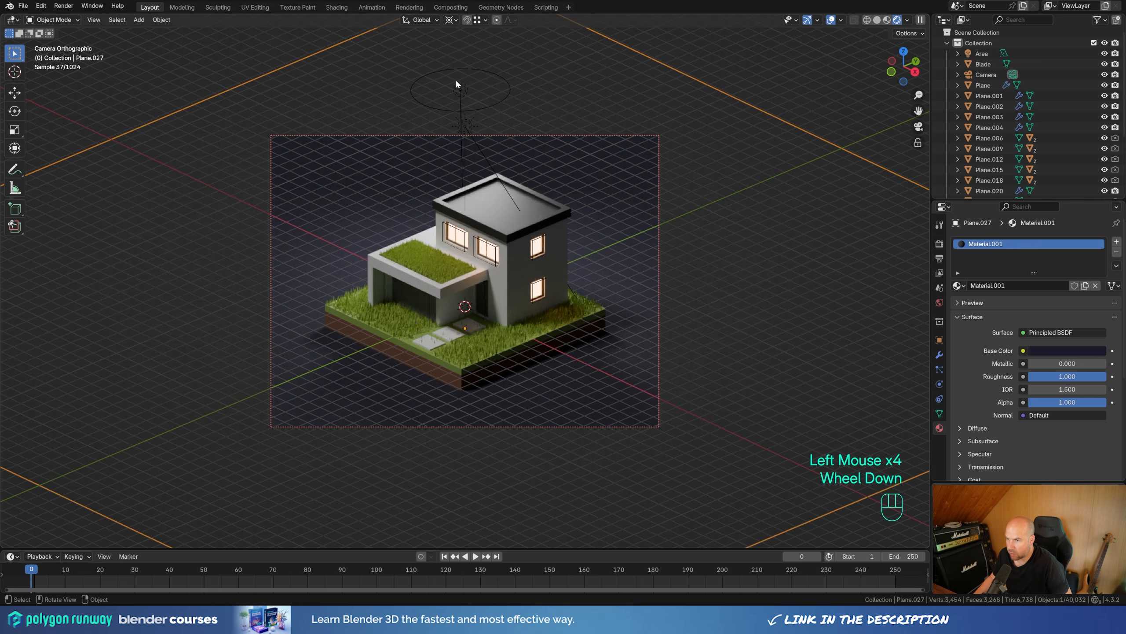
# Duplicate the area light above the house straight down along Z and clear the copy's rotation.
pyautogui.click(458, 86)
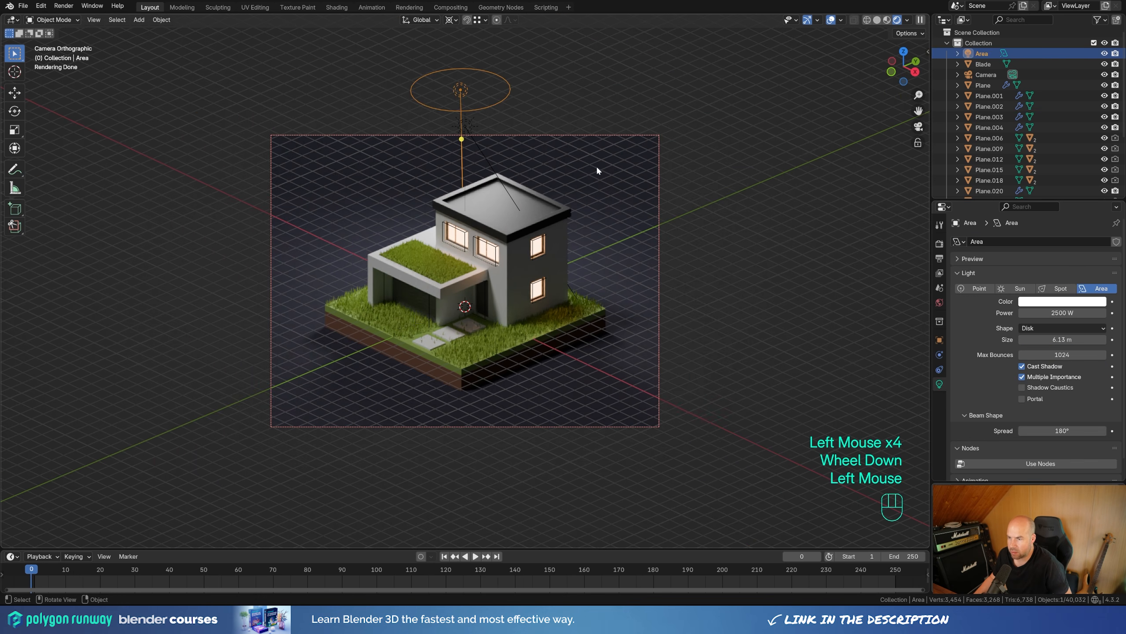
pyautogui.hotkey('shift', 'd')
pyautogui.press('z')
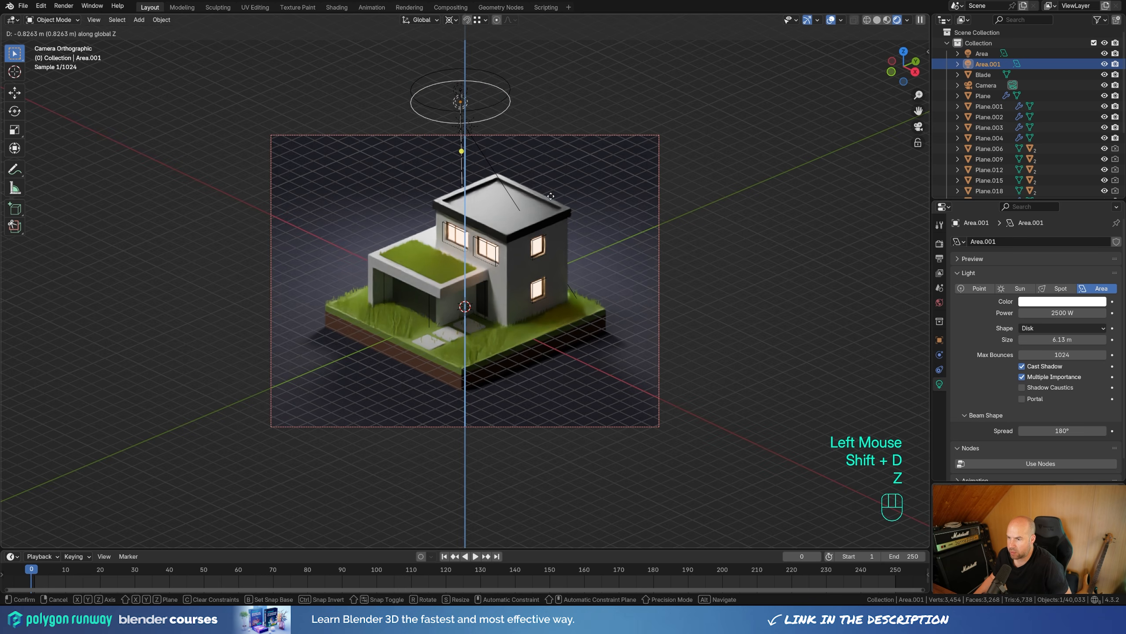
pyautogui.click(545, 215)
pyautogui.hotkey('alt', 'r')
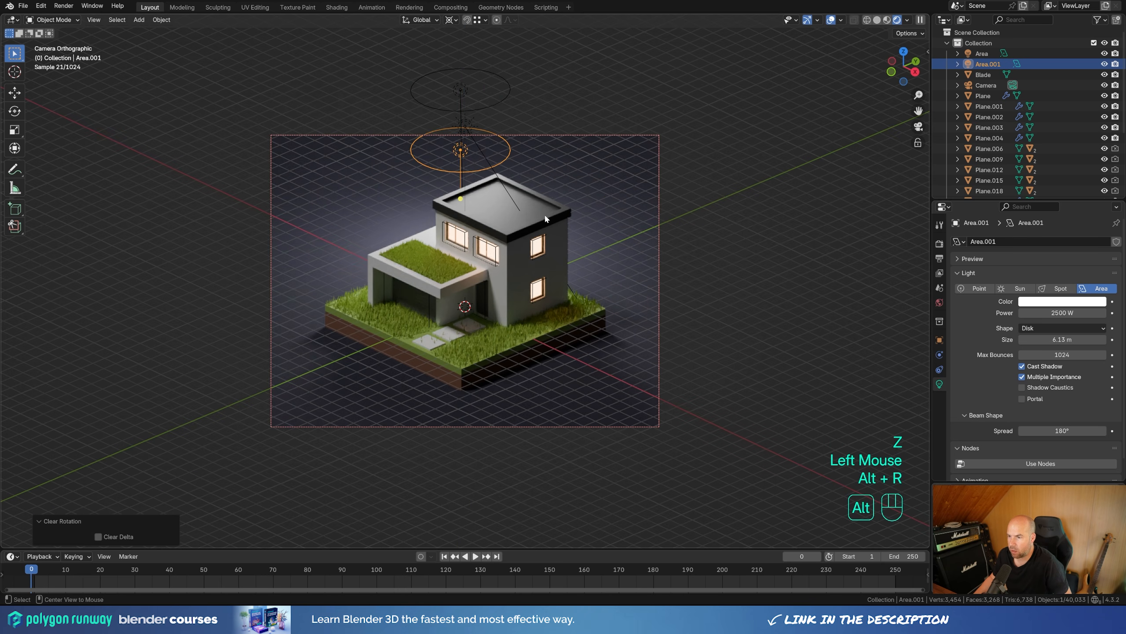
# Position the duplicated light behind the house: lower it about 1.7 m, shift it about -0.62 m X and 0.90 m Y, then lower it 1.18 m.
pyautogui.press('g')
pyautogui.press('z')
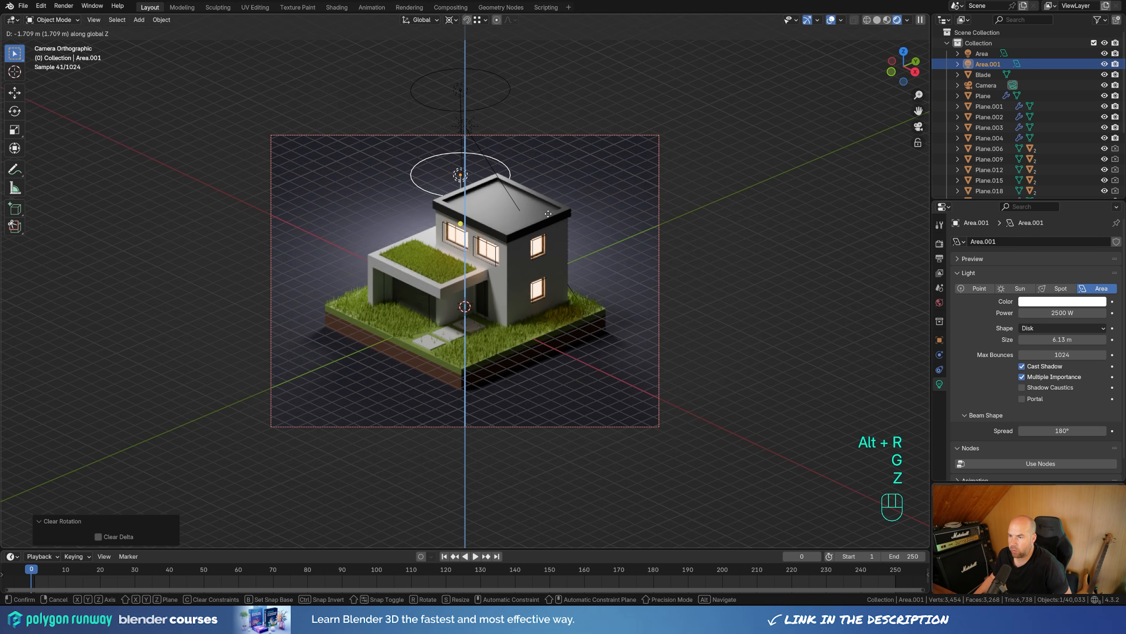
pyautogui.click(517, 247)
pyautogui.press('g')
pyautogui.hotkey('shift', 'z')
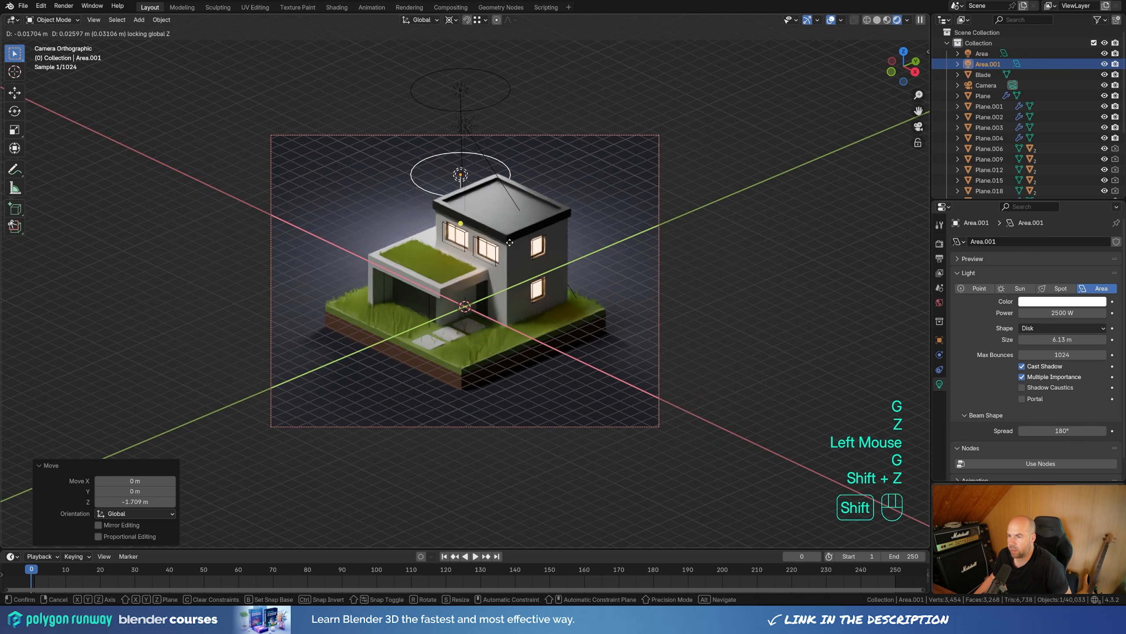
pyautogui.click(509, 240)
pyautogui.press('g')
pyautogui.press('z')
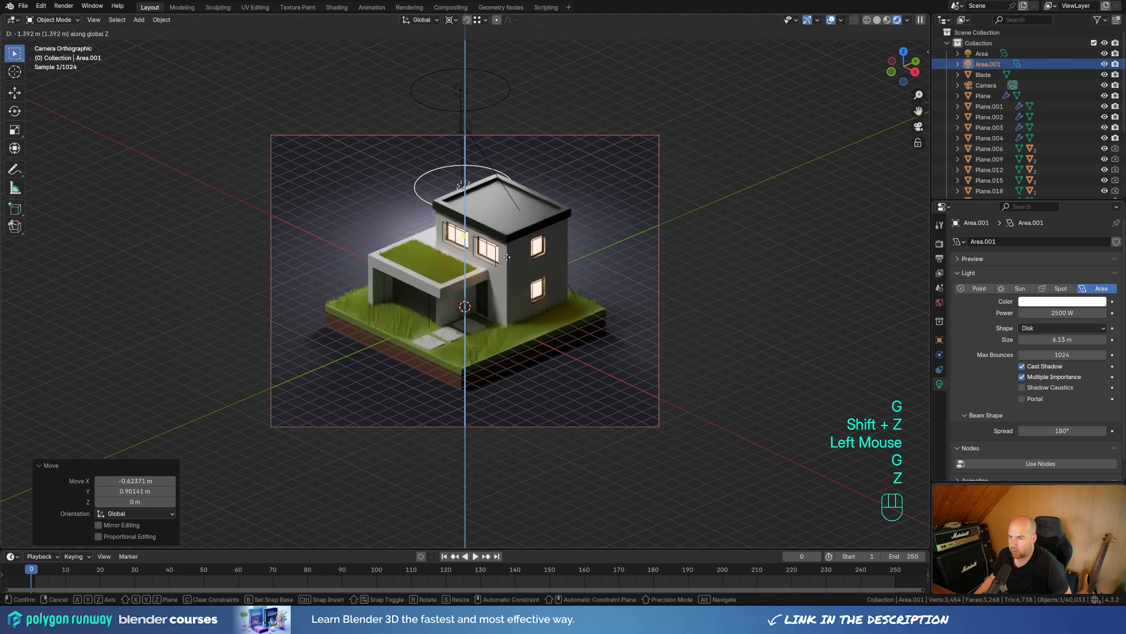
pyautogui.click(507, 257)
# Change the duplicated area light's color to a light cyan-blue.
pyautogui.click(1039, 301)
pyautogui.moveTo(1049, 181); pyautogui.dragTo(1048, 171)
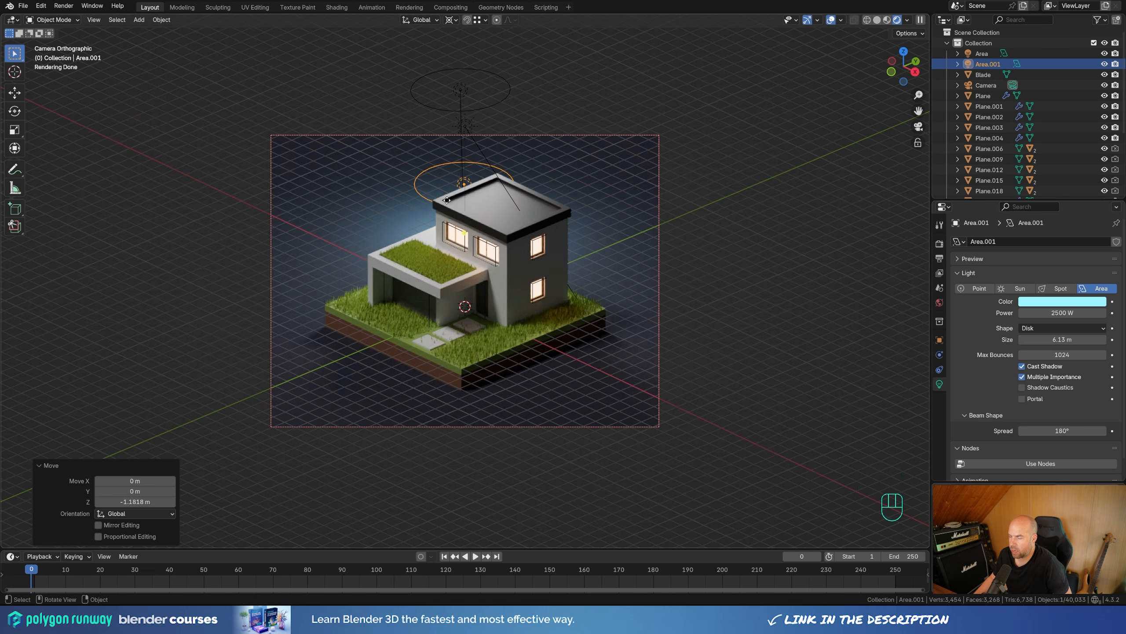
pyautogui.scroll(2, 368, 193)
pyautogui.scroll(-1, 607, 208)
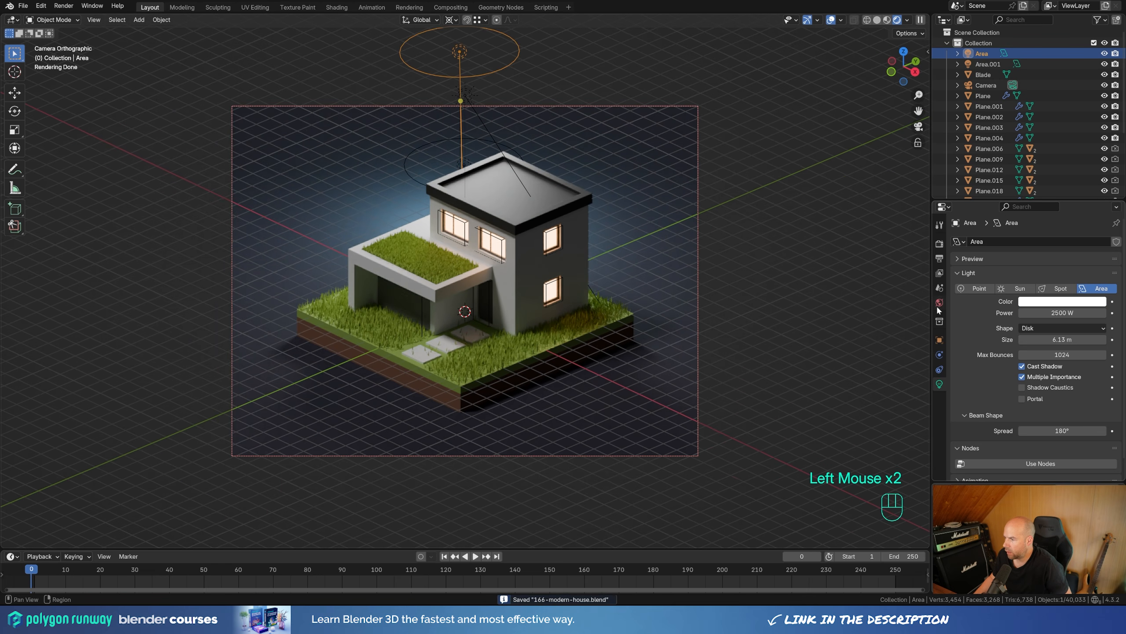
# Brighten the world background color and tint it violet-blue, about #6A5CD6.
pyautogui.click(937, 305)
pyautogui.click(1081, 307)
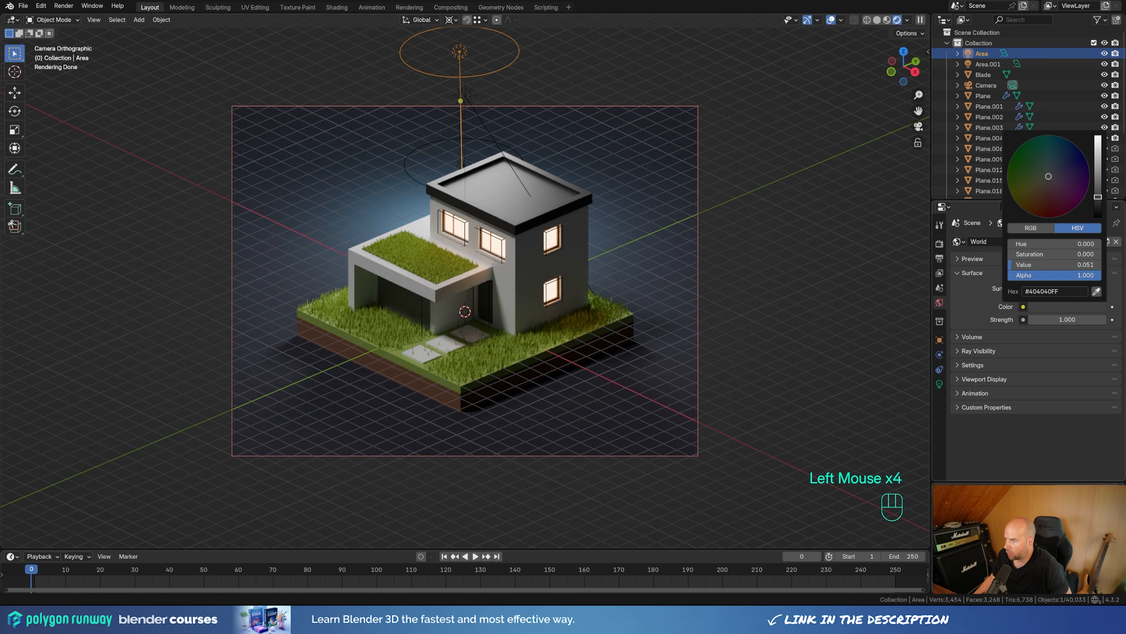
pyautogui.moveTo(1098, 197)
pyautogui.mouseDown()
pyautogui.moveTo(1097, 176)
pyautogui.moveTo(1098, 187)
pyautogui.moveTo(1057, 169)
pyautogui.moveTo(1098, 179)
pyautogui.moveTo(1072, 168)
pyautogui.moveTo(1098, 159)
pyautogui.moveTo(1069, 169)
pyautogui.moveTo(1098, 150)
pyautogui.mouseUp()
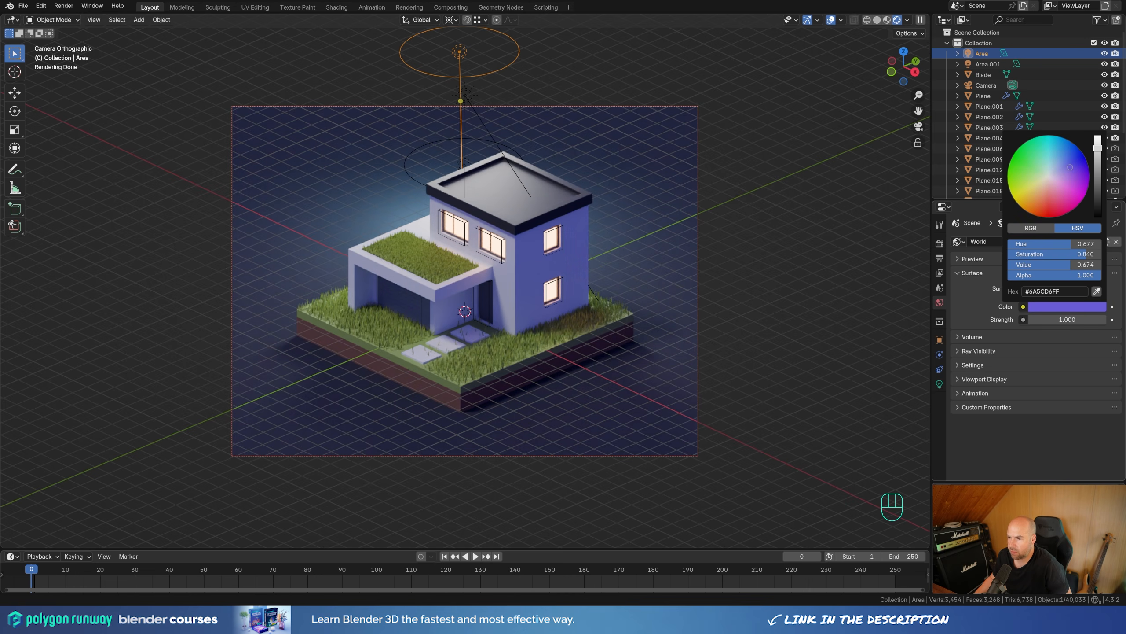
# Shift the large ground plane's base color to a dark purple, about #1D1529.
pyautogui.click(627, 181)
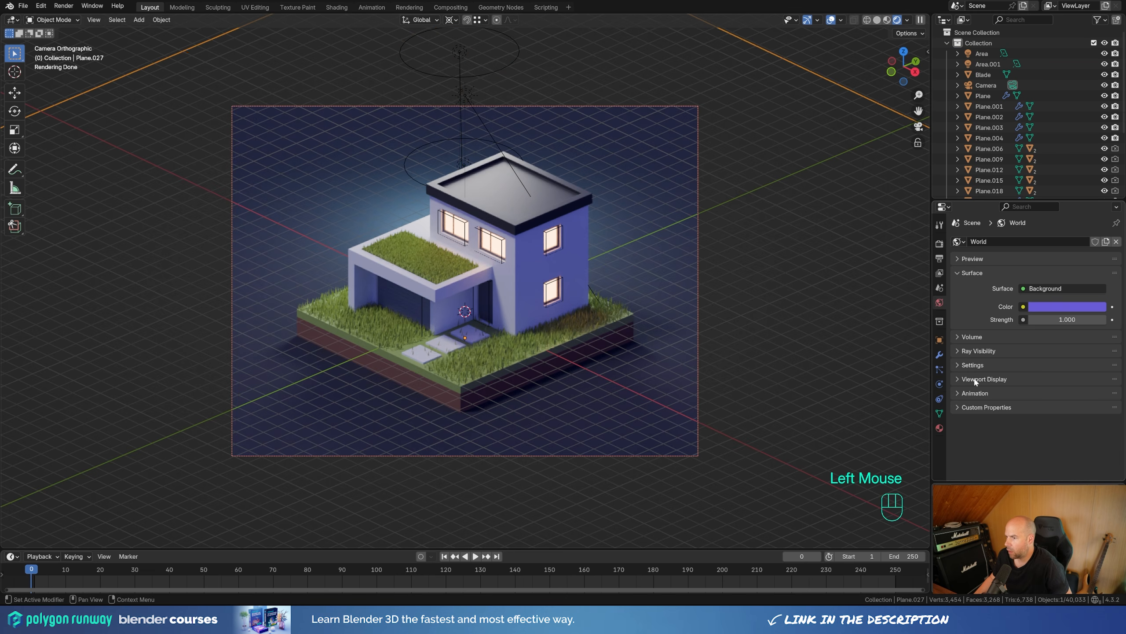
pyautogui.click(940, 428)
pyautogui.click(1086, 350)
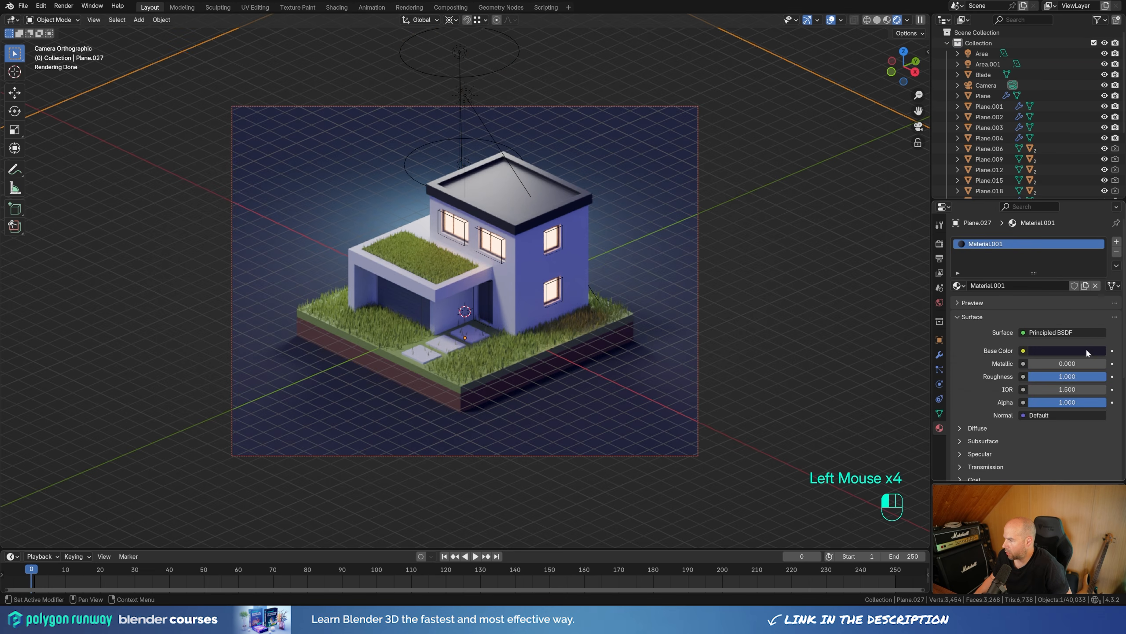
pyautogui.moveTo(1070, 222); pyautogui.dragTo(1068, 217)
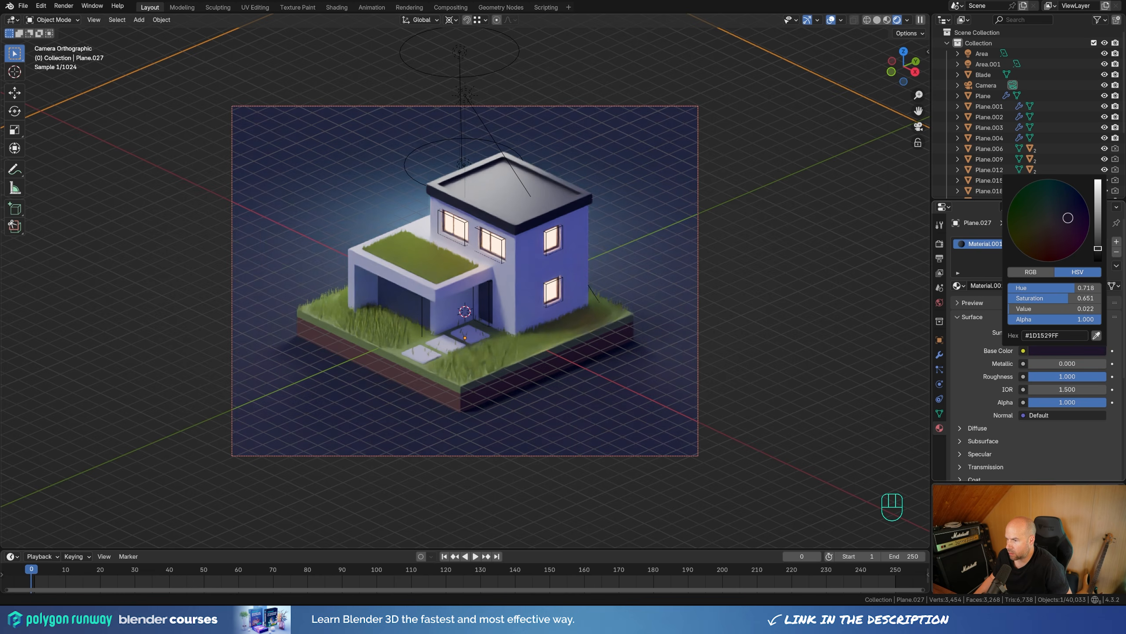
# Set the color management look to Medium High Contrast and raise the exposure to about 0.93.
pyautogui.click(940, 244)
pyautogui.scroll(-3, 1011, 407)
pyautogui.click(988, 474)
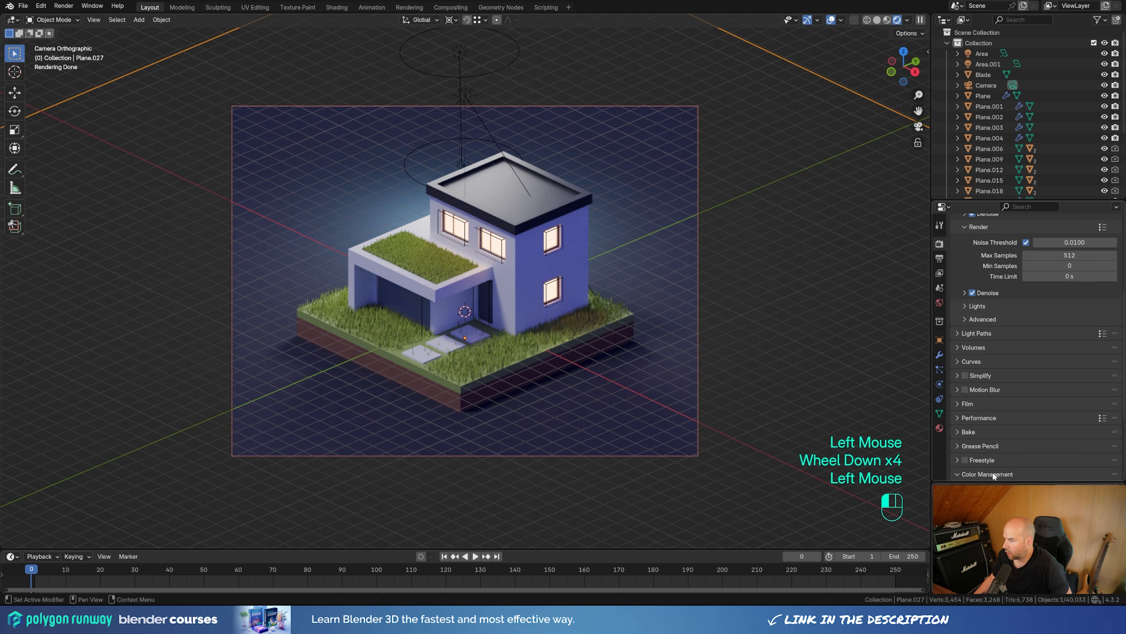
pyautogui.scroll(-2, 1048, 421)
pyautogui.click(1046, 395)
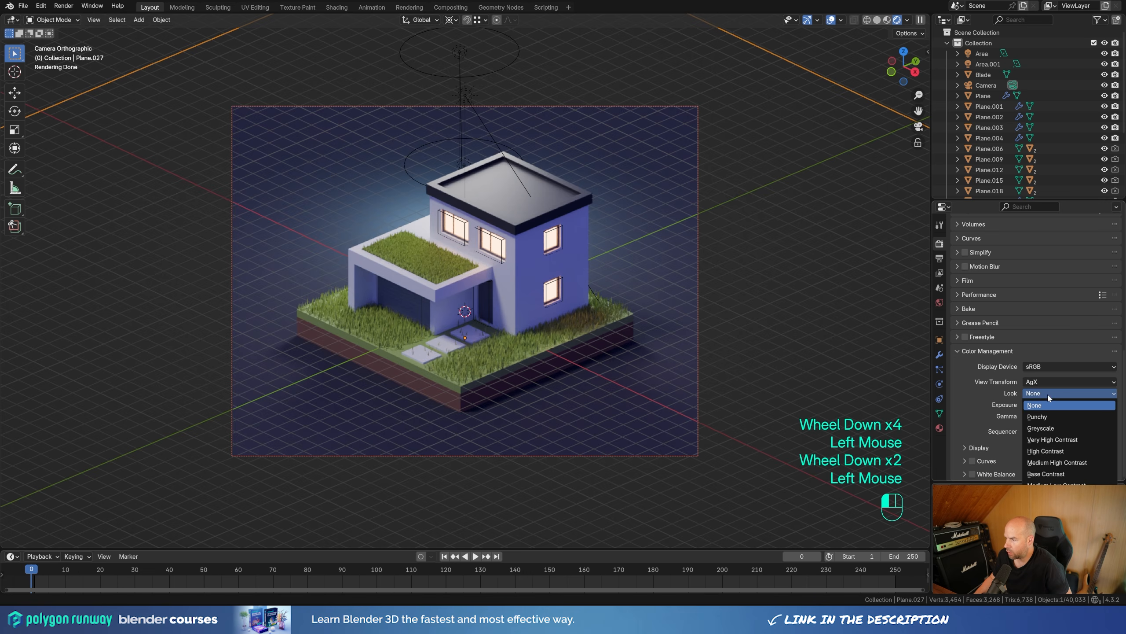
pyautogui.click(1056, 462)
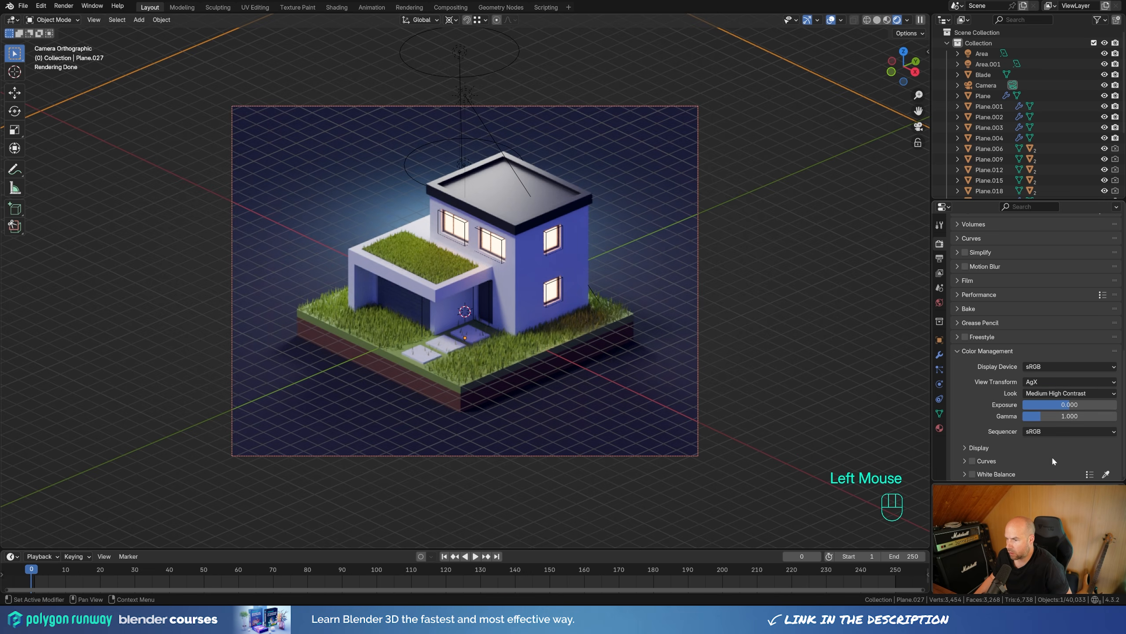
pyautogui.keyDown('shift'); pyautogui.moveTo(1077, 405); pyautogui.dragTo(1084, 405); pyautogui.keyUp('shift')
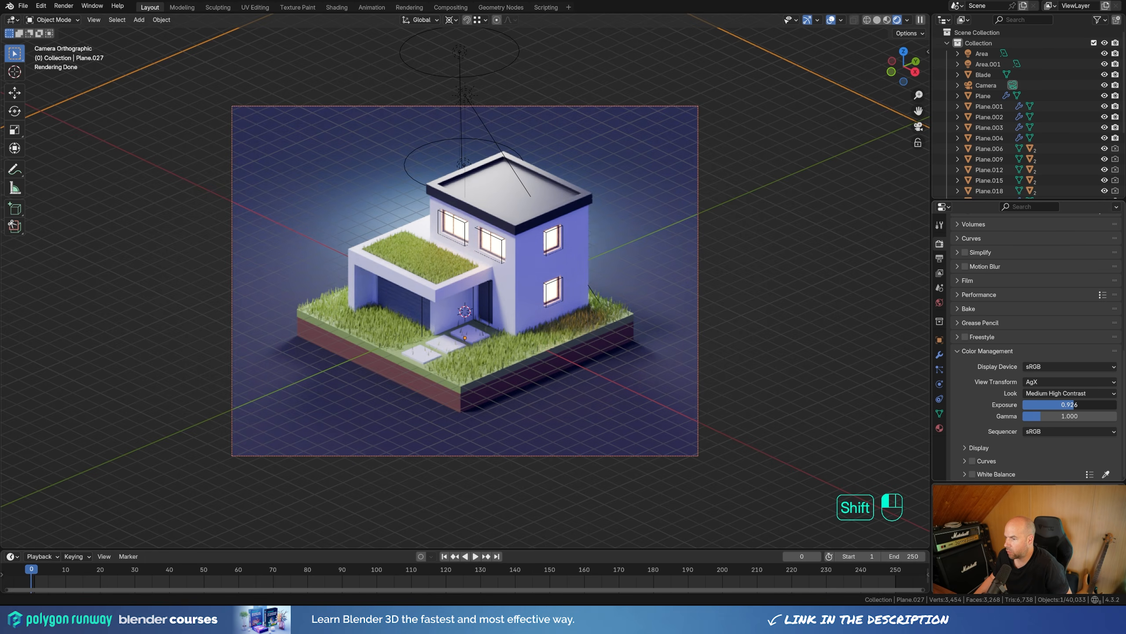
# Shift the world background color to a deeper, more saturated blue.
pyautogui.scroll(1, 465, 281)
pyautogui.click(939, 303)
pyautogui.click(1067, 306)
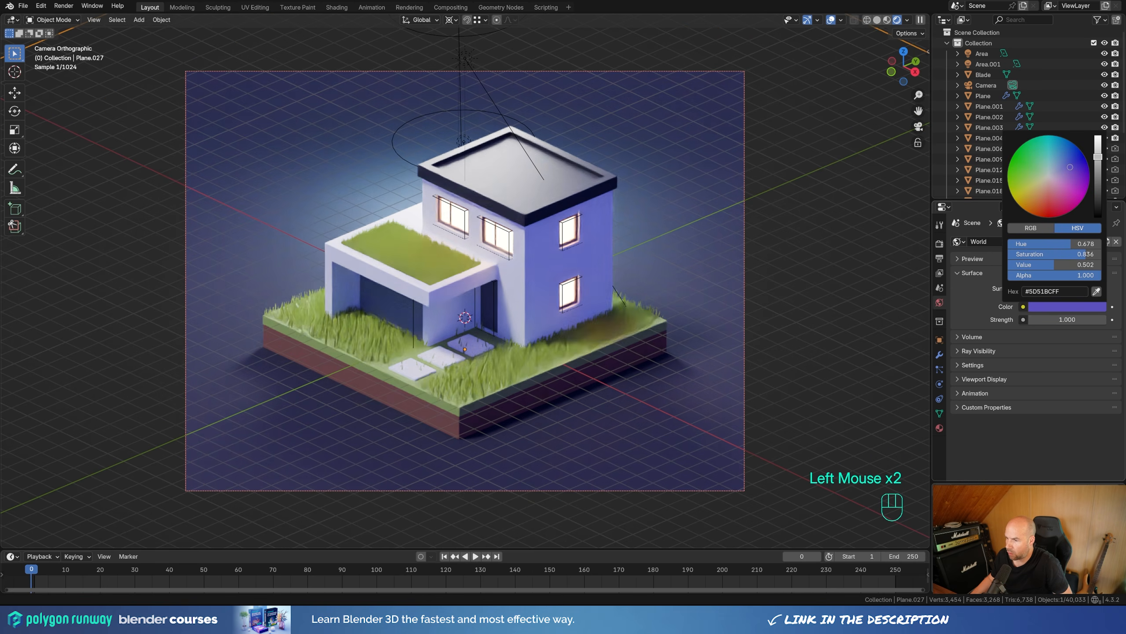
pyautogui.click(1074, 165)
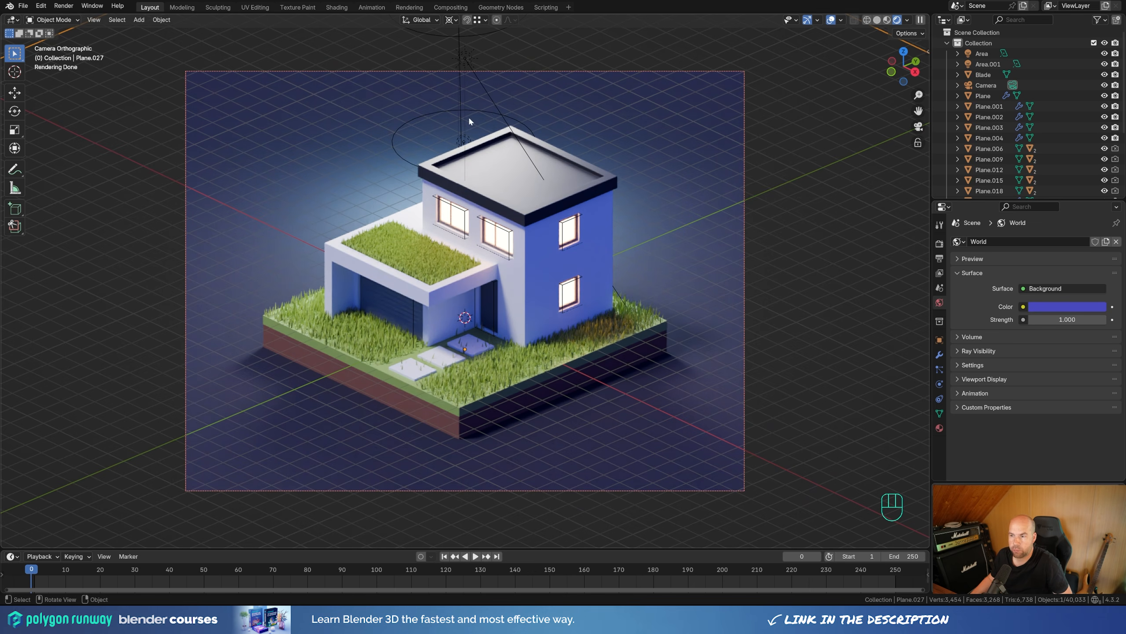
# Change the color of the highest area light above the house from white to a warm light orange.
pyautogui.scroll(-2, 459, 142)
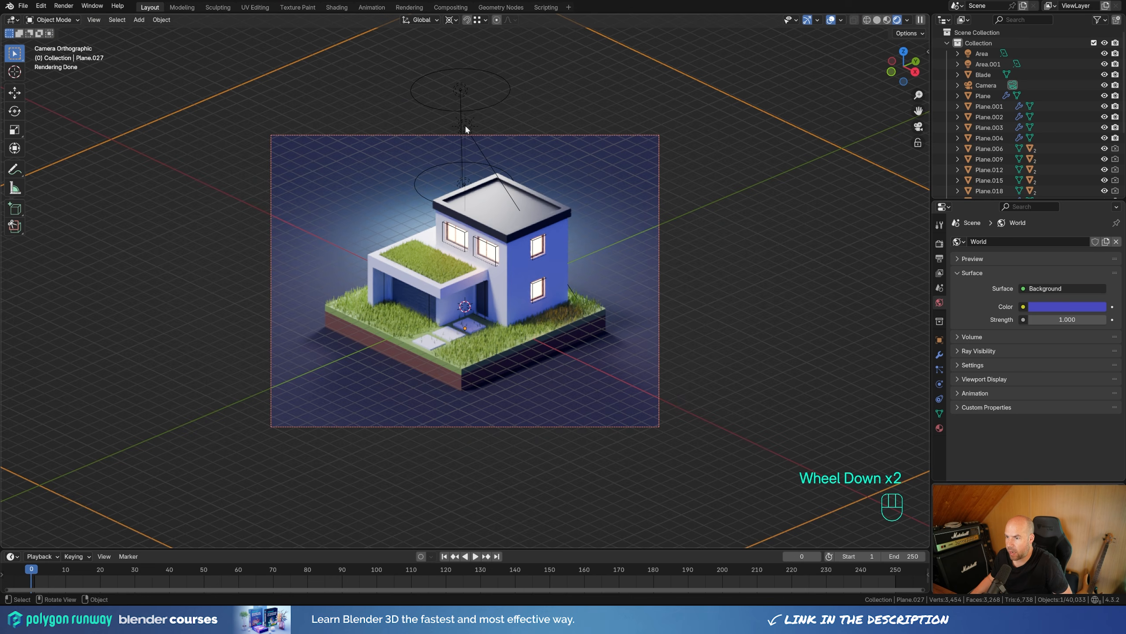
pyautogui.click(462, 90)
pyautogui.click(940, 383)
pyautogui.click(1054, 301)
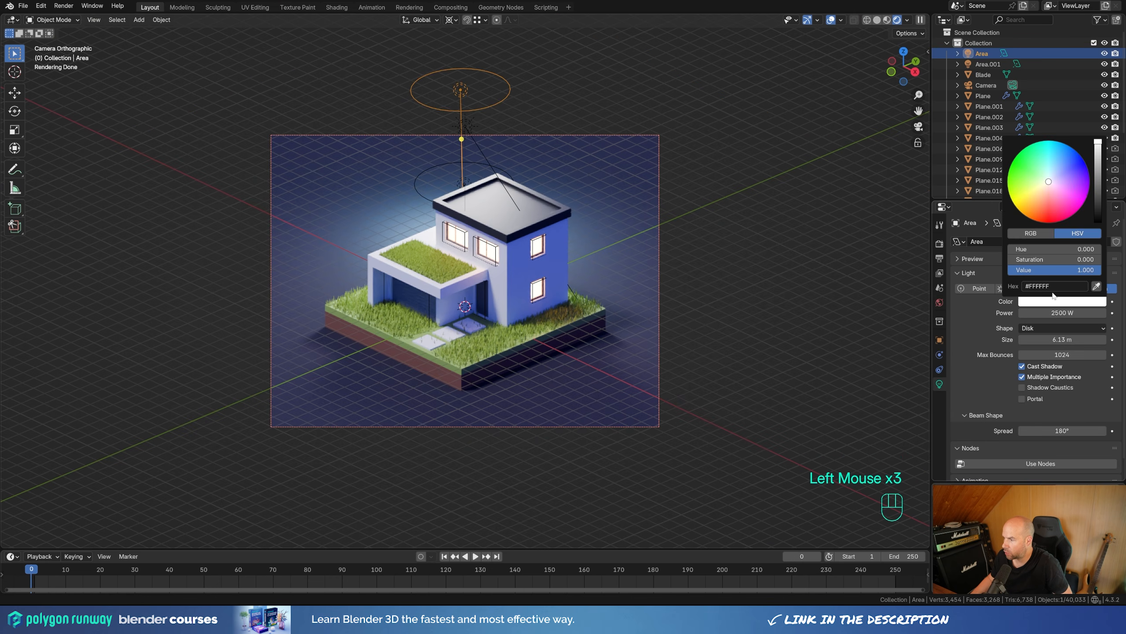
pyautogui.moveTo(1048, 180); pyautogui.dragTo(1033, 205)
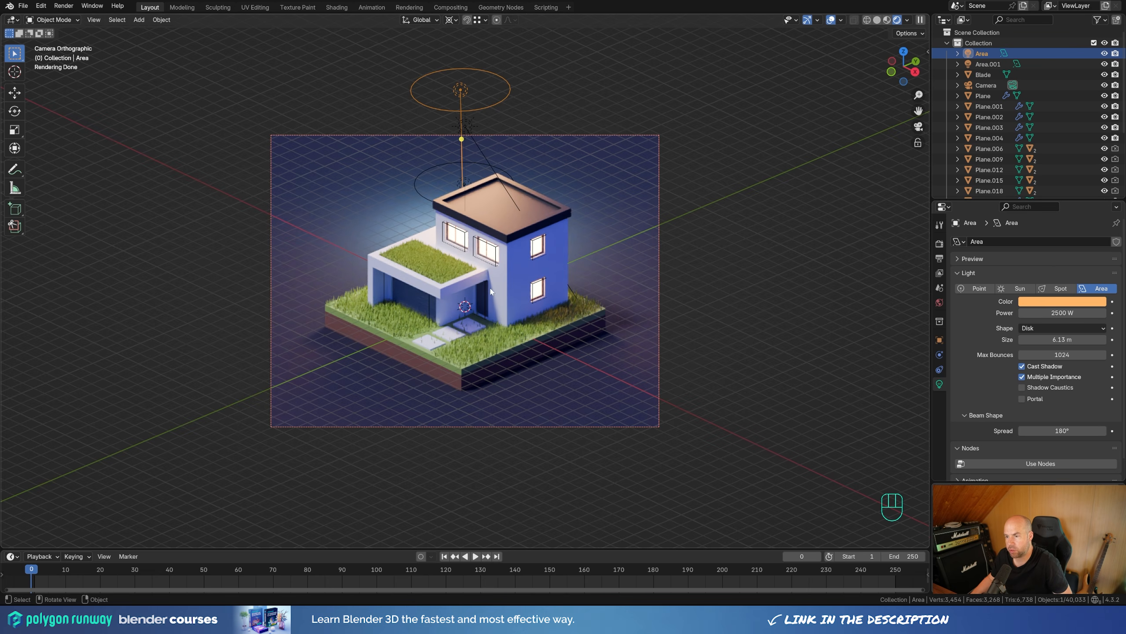
# Move the orange area light horizontally by about -1.87 m in X and 3.14 m in Y, keeping its height.
pyautogui.scroll(2, 571, 259)
pyautogui.keyDown('shift'); pyautogui.moveTo(612, 219); pyautogui.dragTo(599, 233, button='middle'); pyautogui.keyUp('shift')
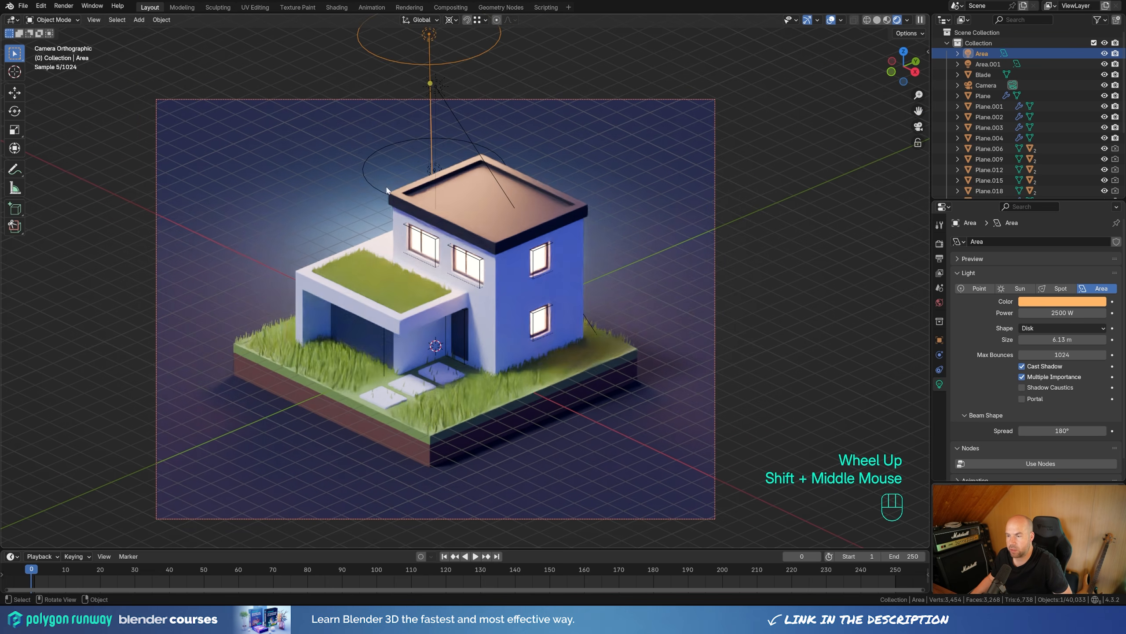
pyautogui.scroll(-2, 494, 149)
pyautogui.press('g')
pyautogui.hotkey('shift', 'z')
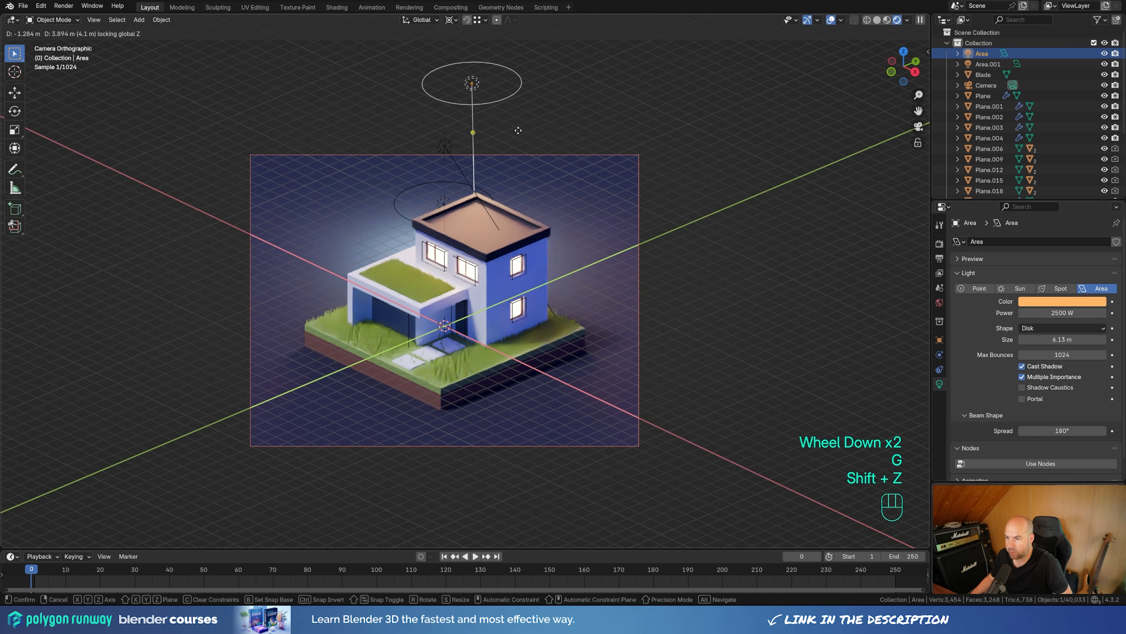
pyautogui.click(490, 137)
# Duplicate the orange area light and place the copy at the same height, about 17.88 m away in X and 4.34 m in Y.
pyautogui.hotkey('shift', 'd')
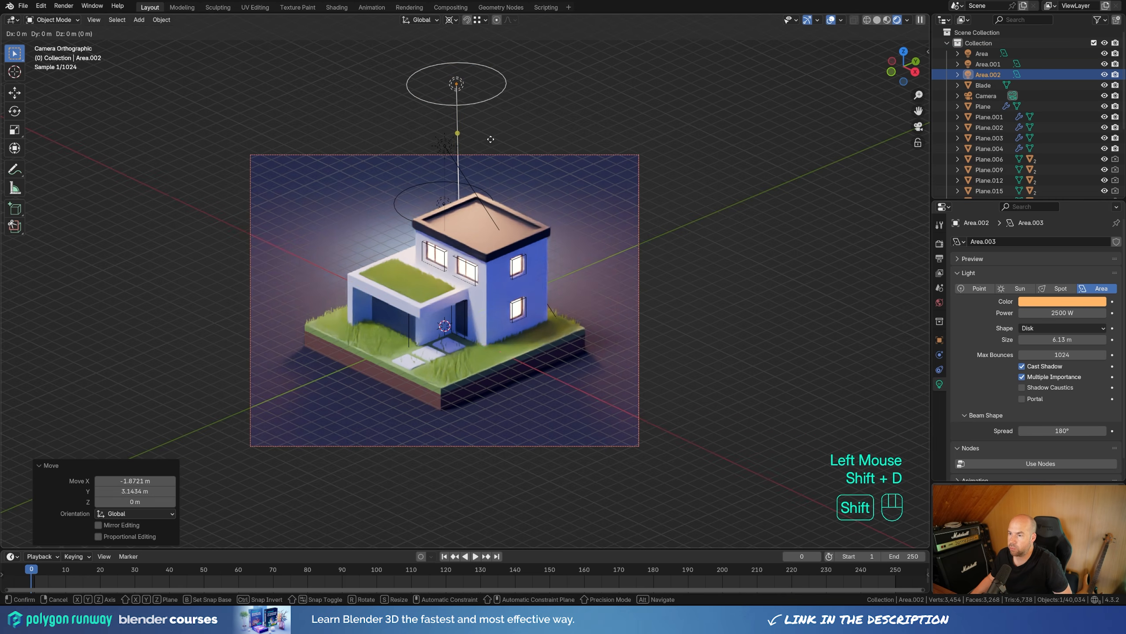
pyautogui.hotkey('shift', 'z')
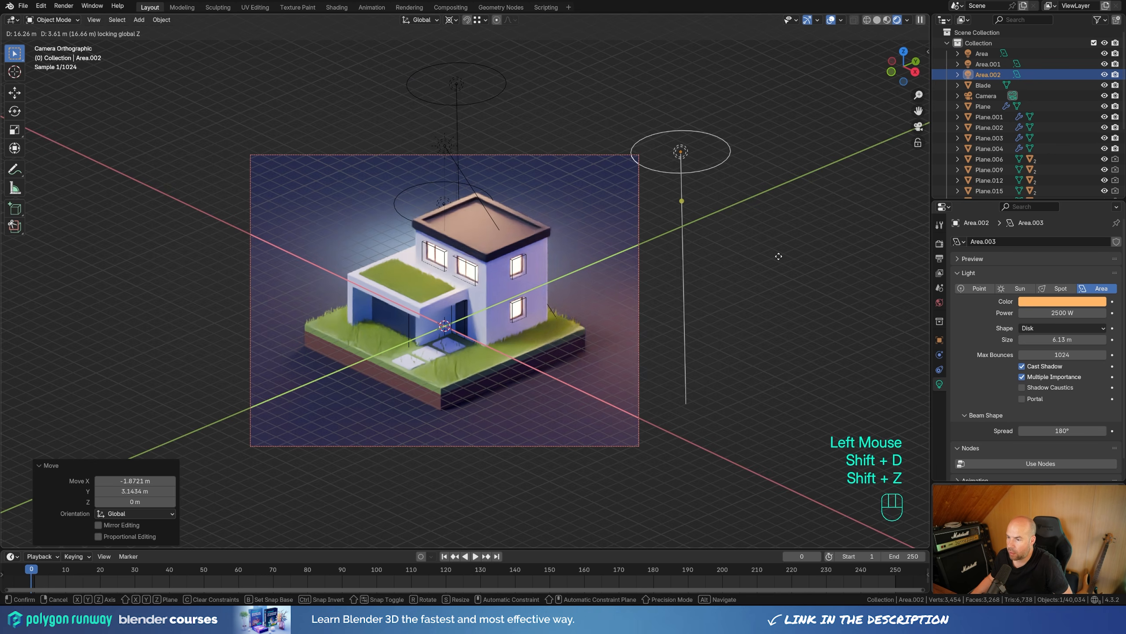
pyautogui.click(806, 238)
pyautogui.press('r')
pyautogui.press('z')
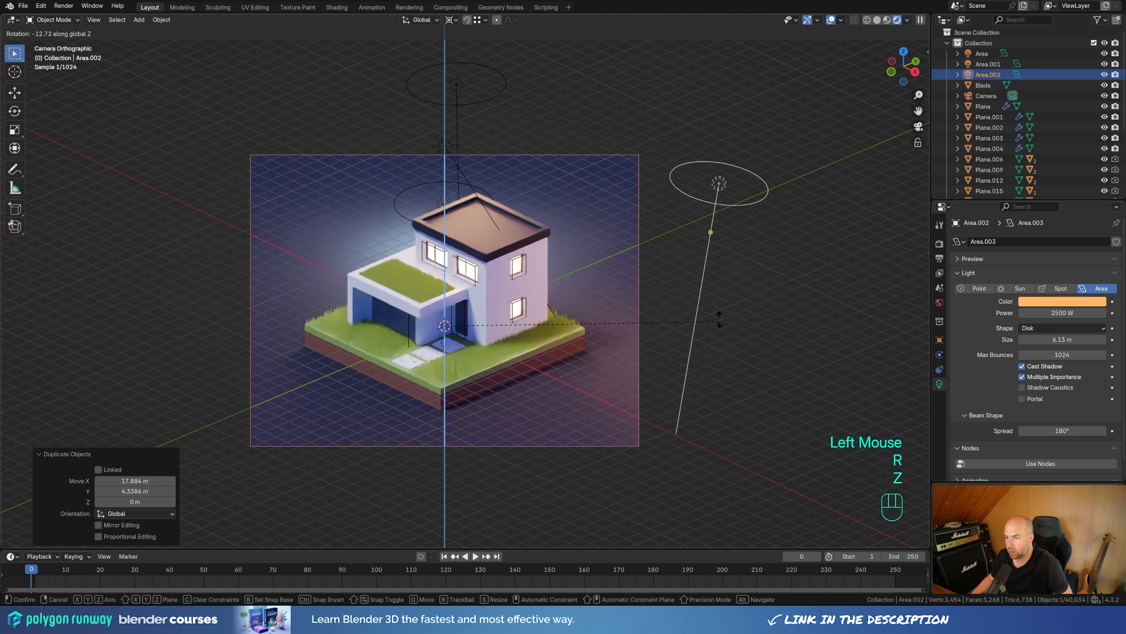
pyautogui.press('Escape')
# Set the pivot point to Median Point and rotate the duplicated light about -40.6° around the global Z axis toward the house.
pyautogui.press('.')
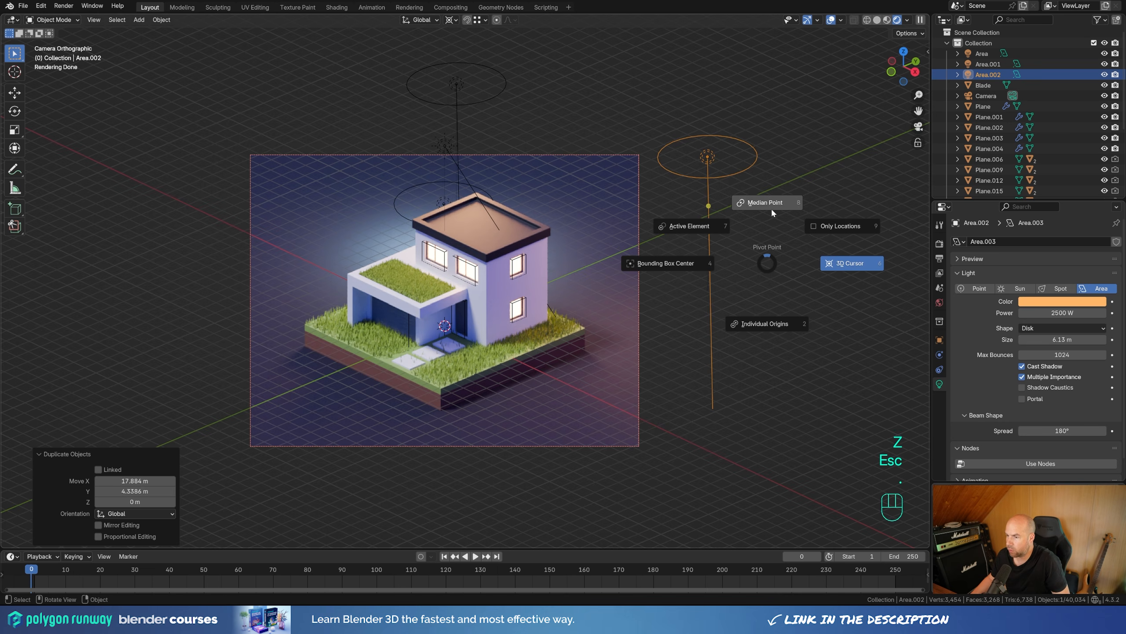
pyautogui.press('r')
pyautogui.press('z')
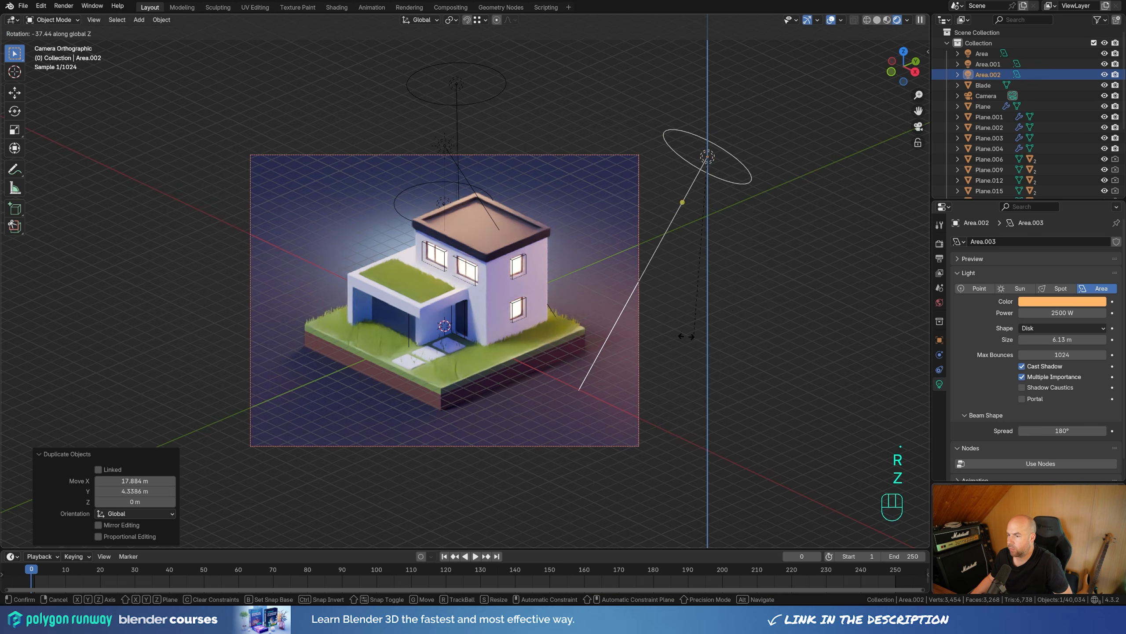
pyautogui.click(676, 326)
# Move the duplicated light horizontally by about -1.48 m in X and 3.05 m in Y, keeping its height.
pyautogui.press('g')
pyautogui.hotkey('shift', 'z')
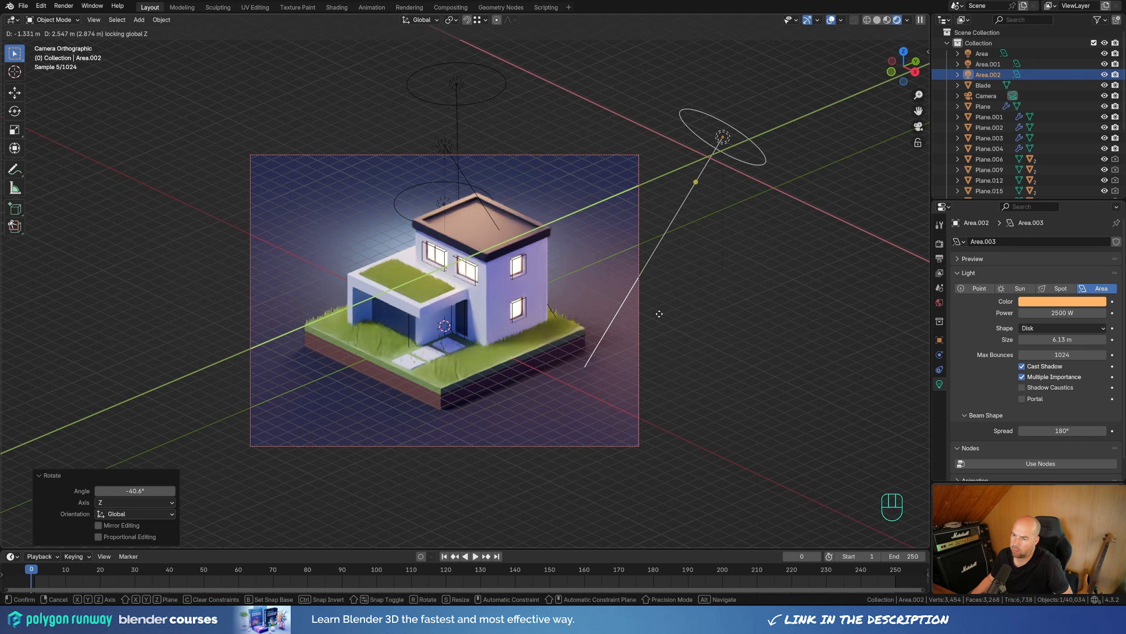
pyautogui.click(659, 318)
pyautogui.scroll(1, 480, 293)
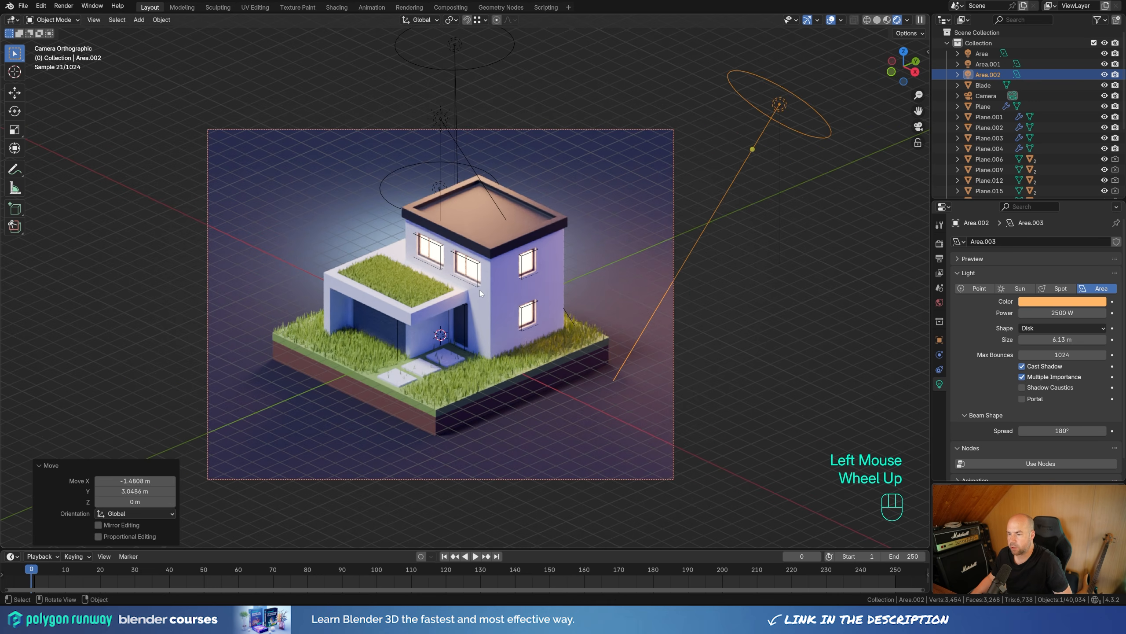
# Shift the base color of the Blade object's grass material to a cooler, less saturated green.
pyautogui.click(983, 86)
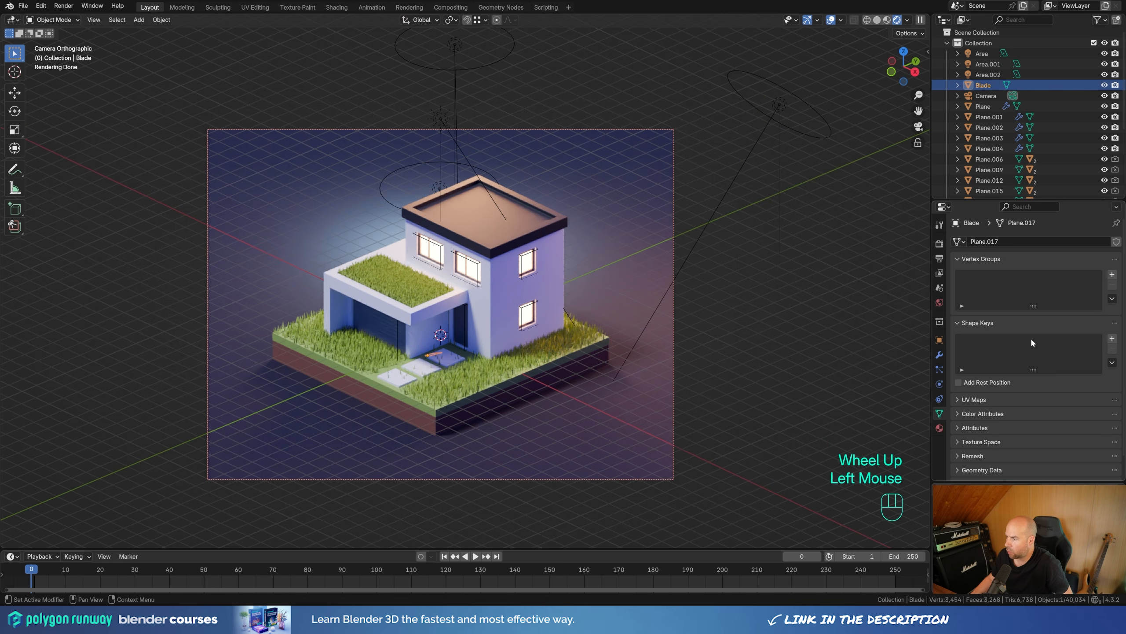
pyautogui.click(940, 428)
pyautogui.click(1064, 351)
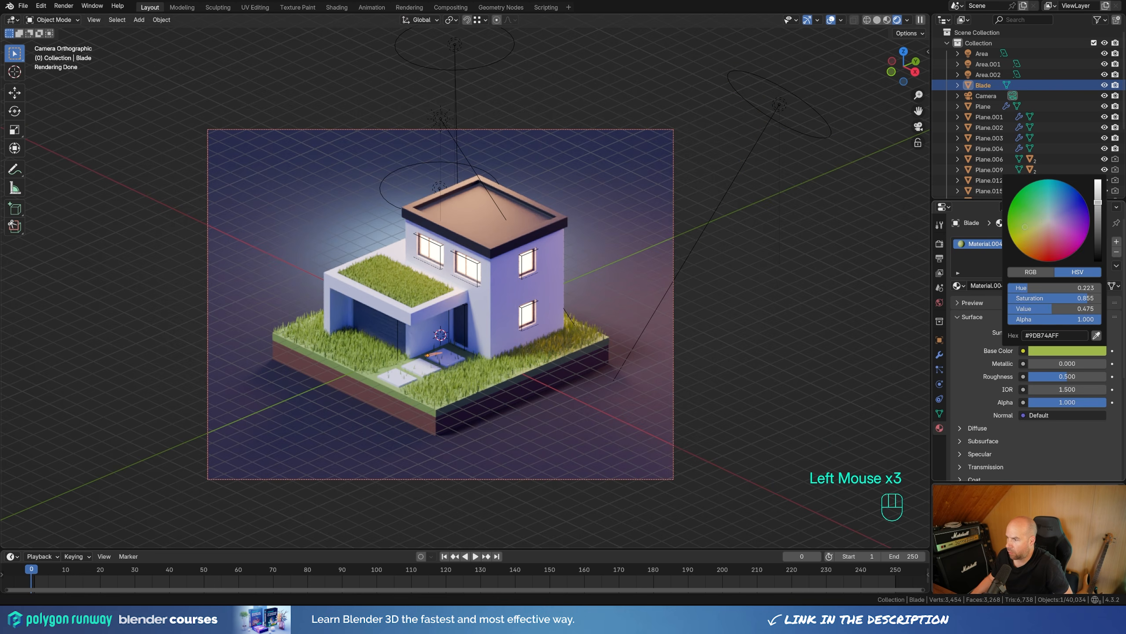
pyautogui.moveTo(1025, 227); pyautogui.dragTo(1036, 221)
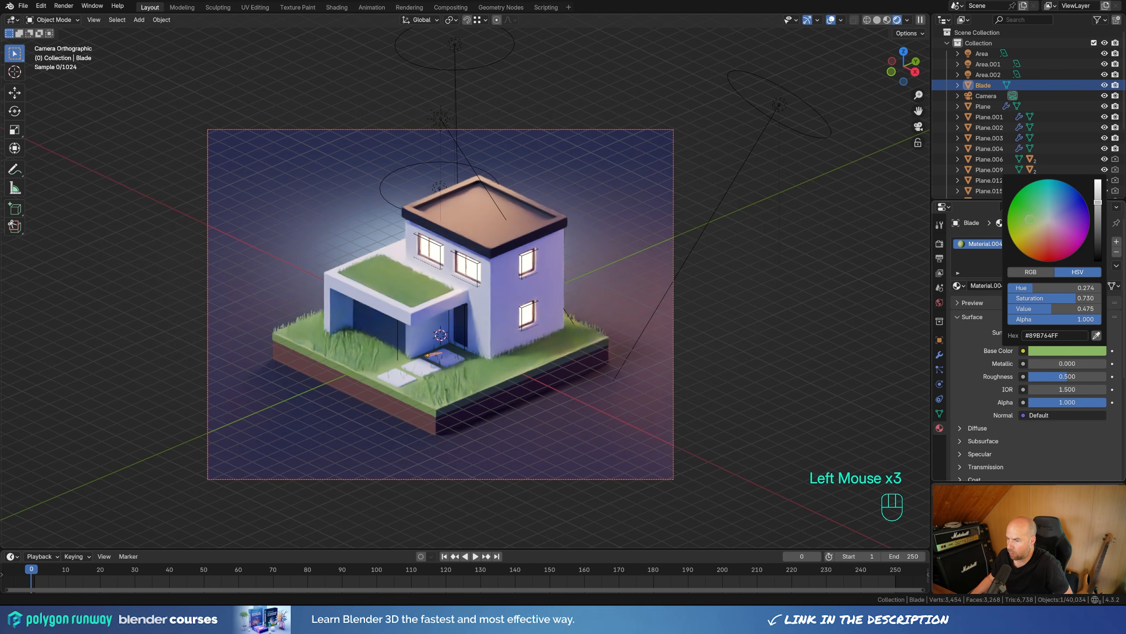
pyautogui.moveTo(1030, 219); pyautogui.dragTo(1029, 219)
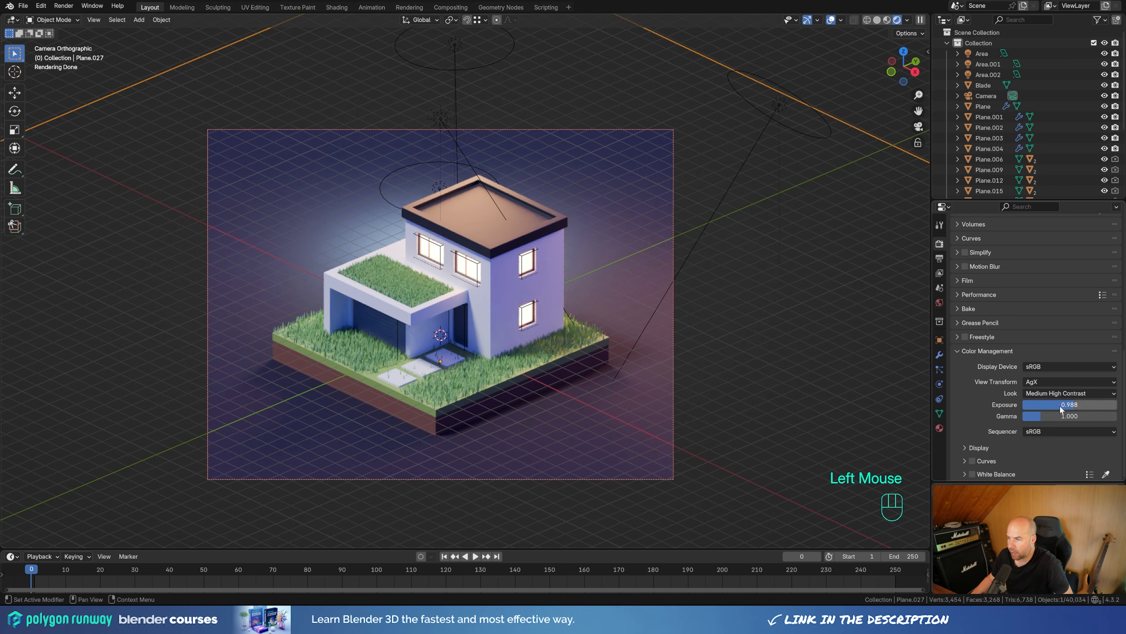
# Raise the color management exposure to about 1.11.
pyautogui.moveTo(1071, 405)
pyautogui.mouseDown()
pyautogui.moveTo(1091, 404)
pyautogui.moveTo(1070, 404)
pyautogui.mouseUp()
pyautogui.scroll(3, 603, 276)
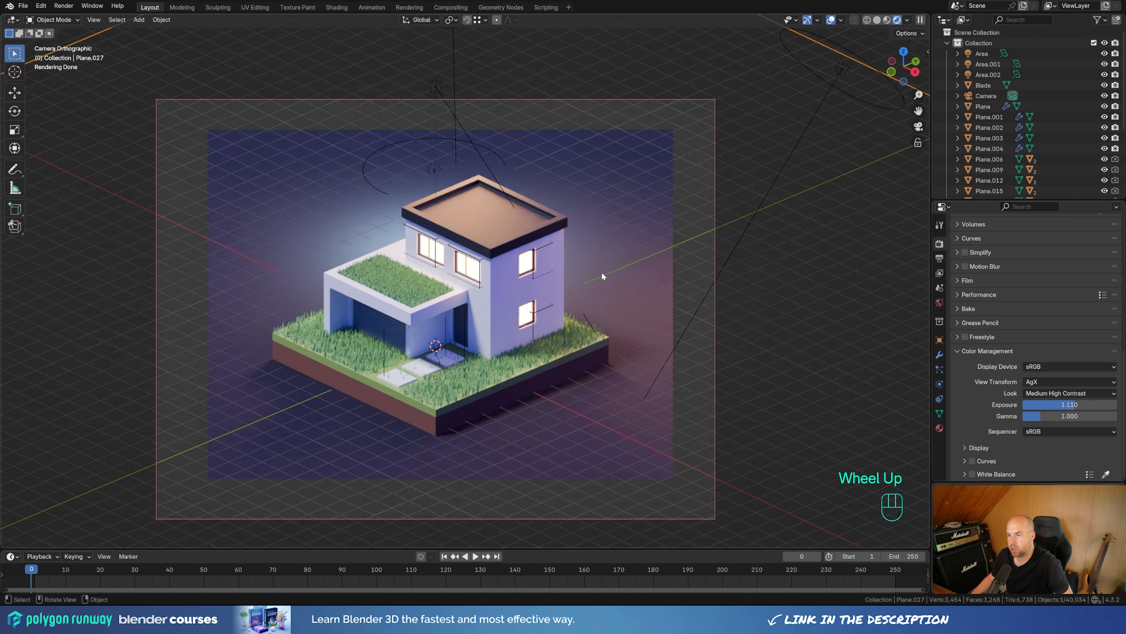